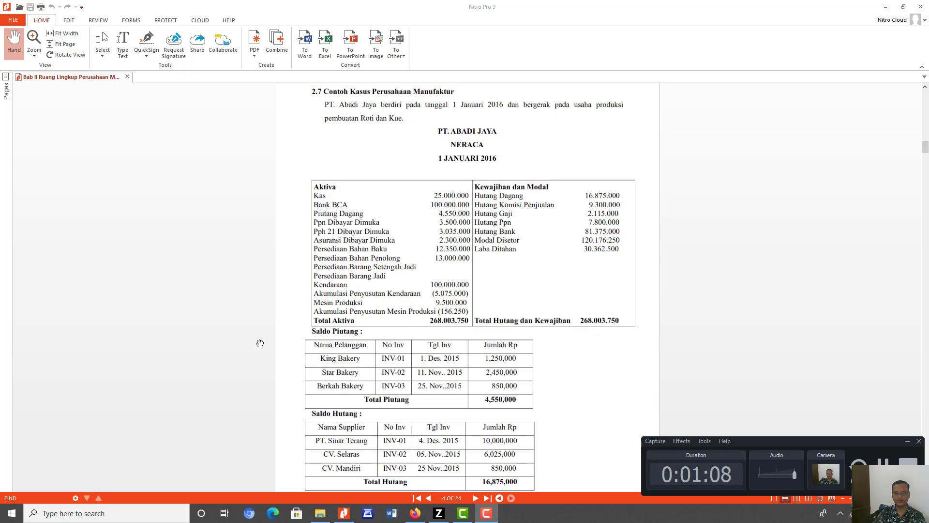
- Examine the PT. Abadi Jaya manufacturing case study, covering the opening balance sheet, receivables, payables, inventory and fixed asset data
scroll(353, 345, "down", 2)
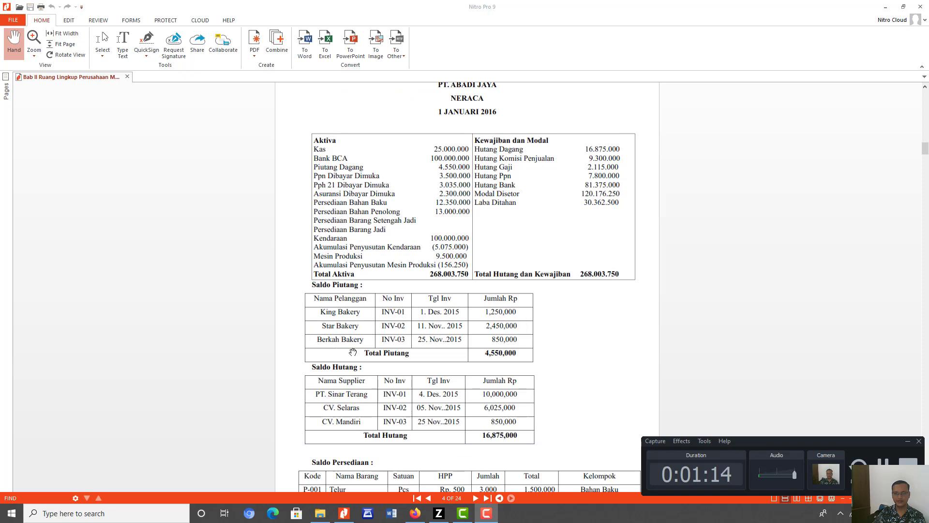
scroll(333, 397, "down", 2)
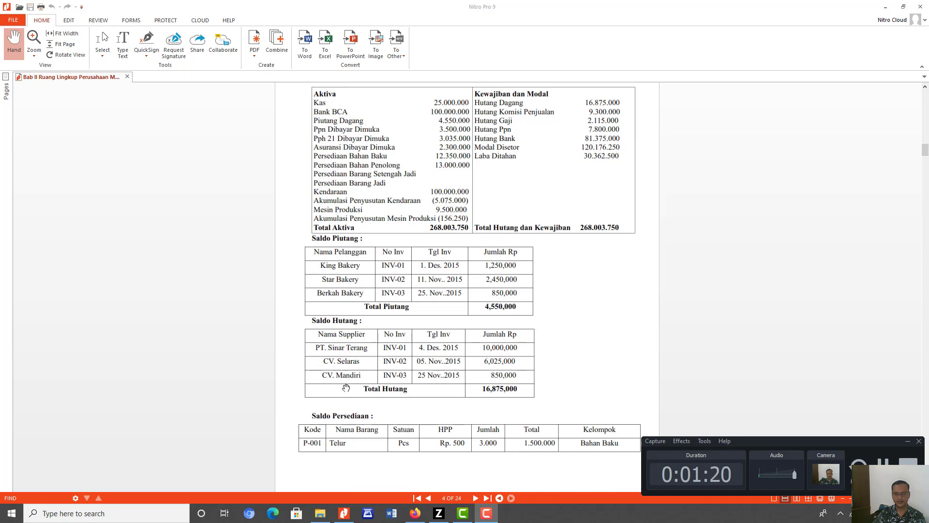
scroll(426, 406, "down", 1)
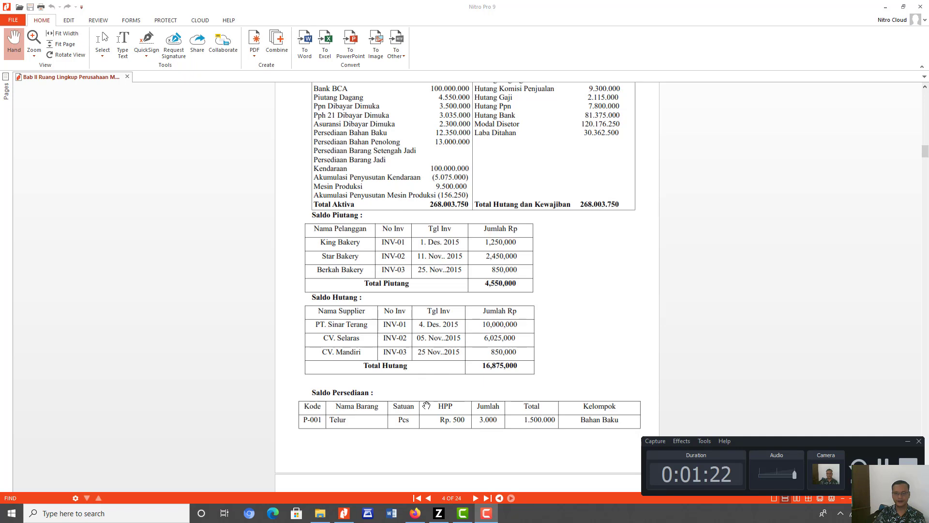
scroll(427, 405, "down", 2)
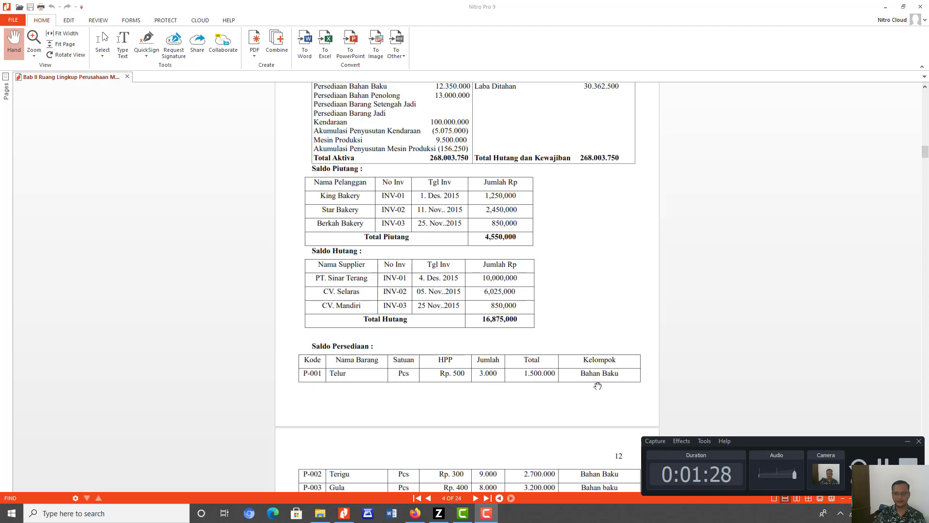
scroll(597, 386, "down", 4)
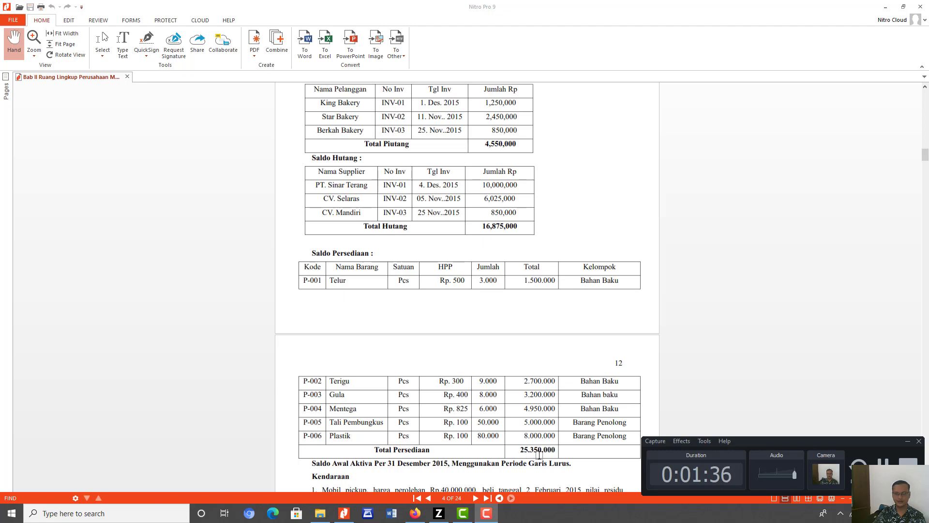
scroll(539, 455, "down", 5)
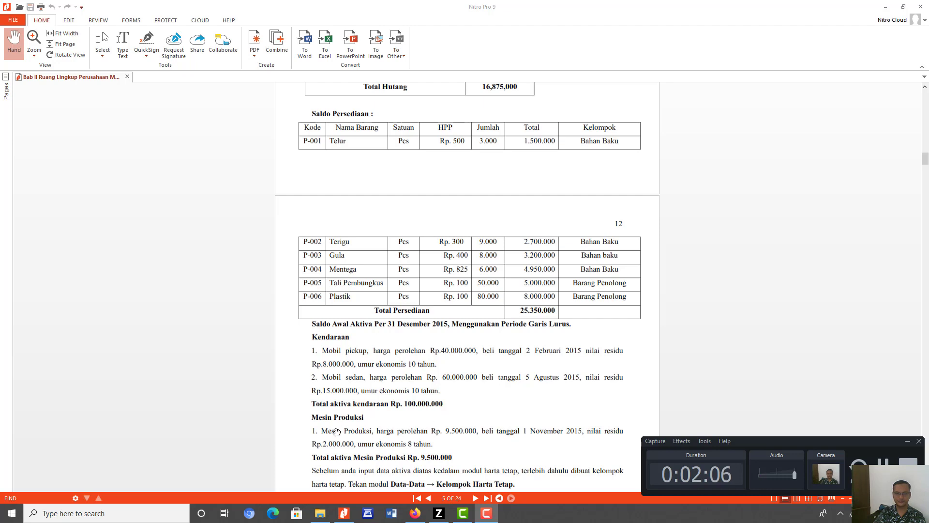
scroll(335, 432, "down", 1)
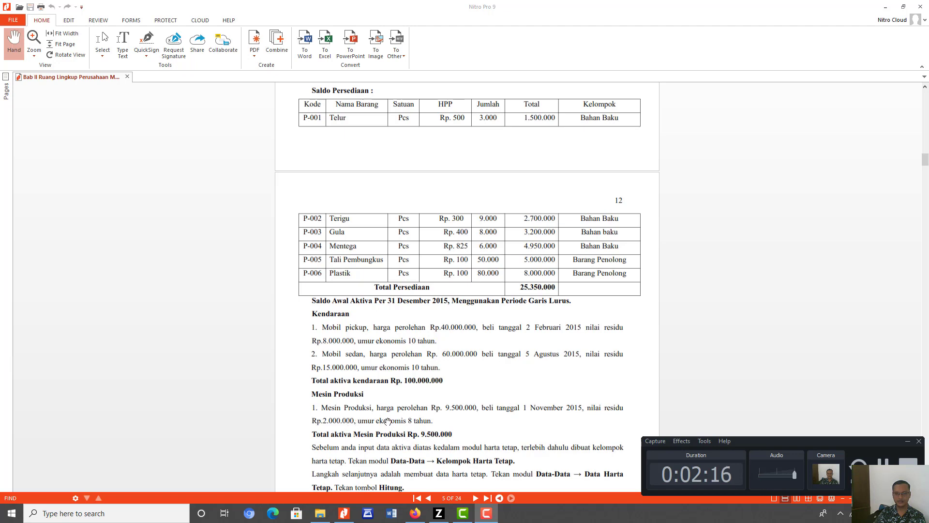
scroll(476, 441, "down", 1)
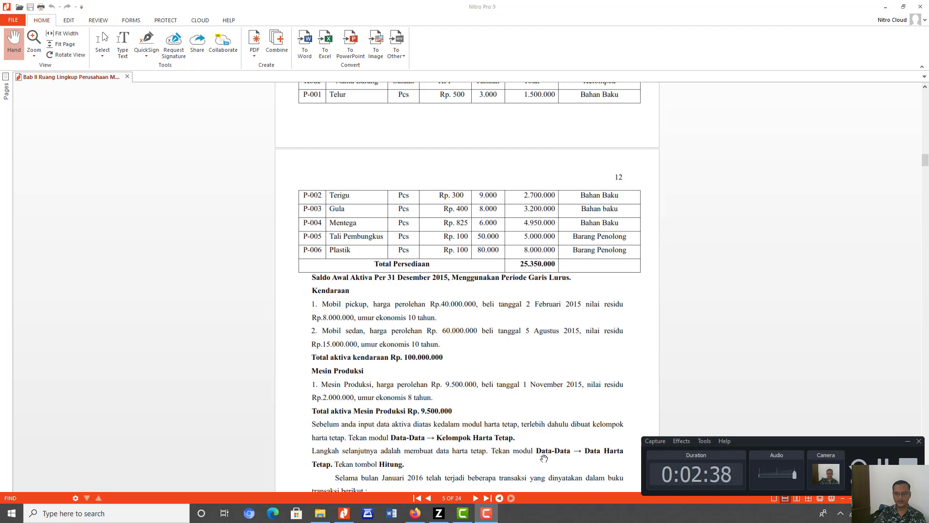
scroll(448, 462, "down", 1)
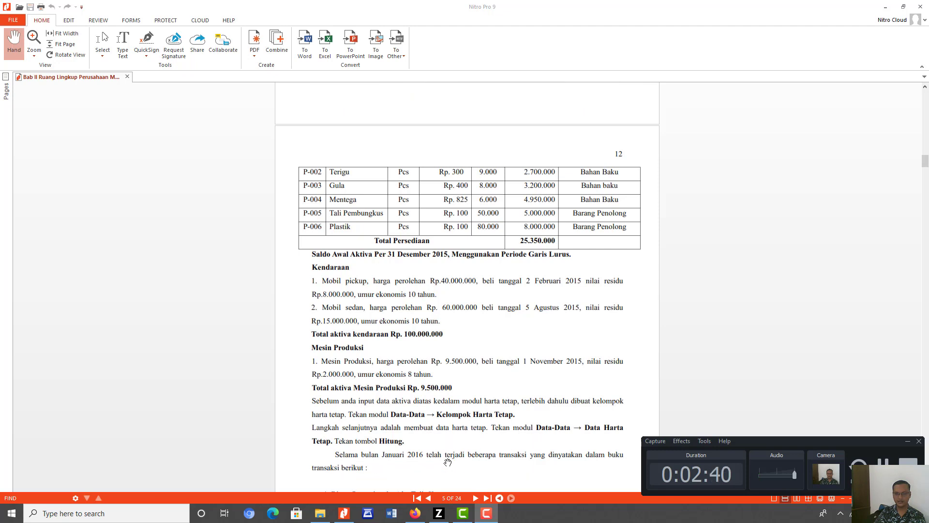
scroll(448, 458, "down", 2)
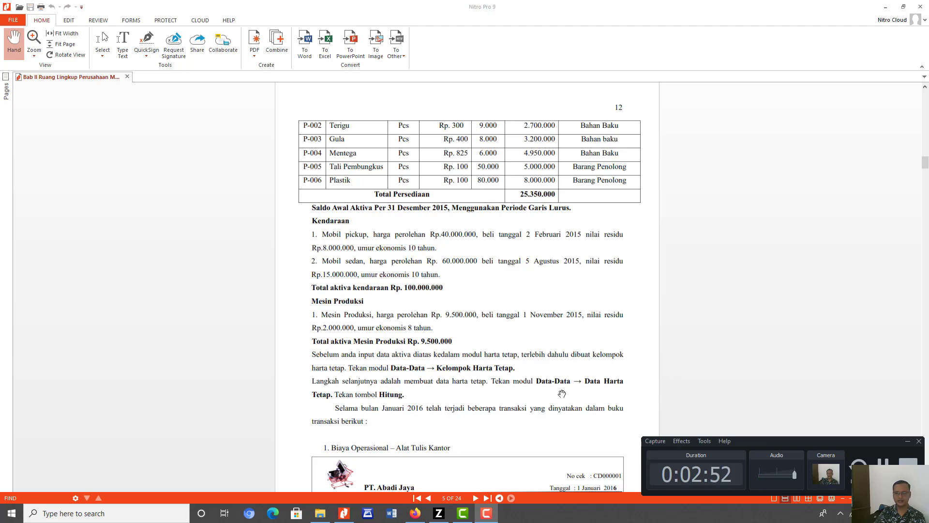
scroll(562, 394, "up", 10)
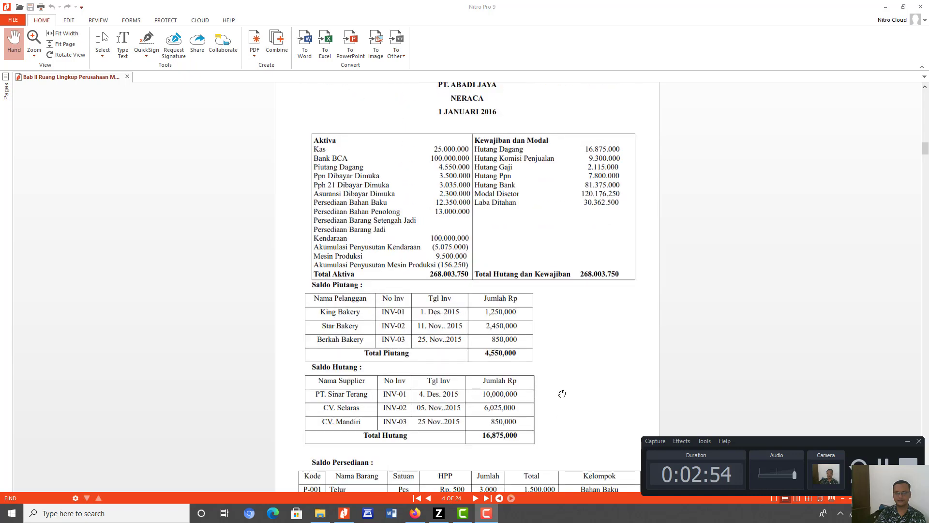
scroll(562, 393, "up", 5)
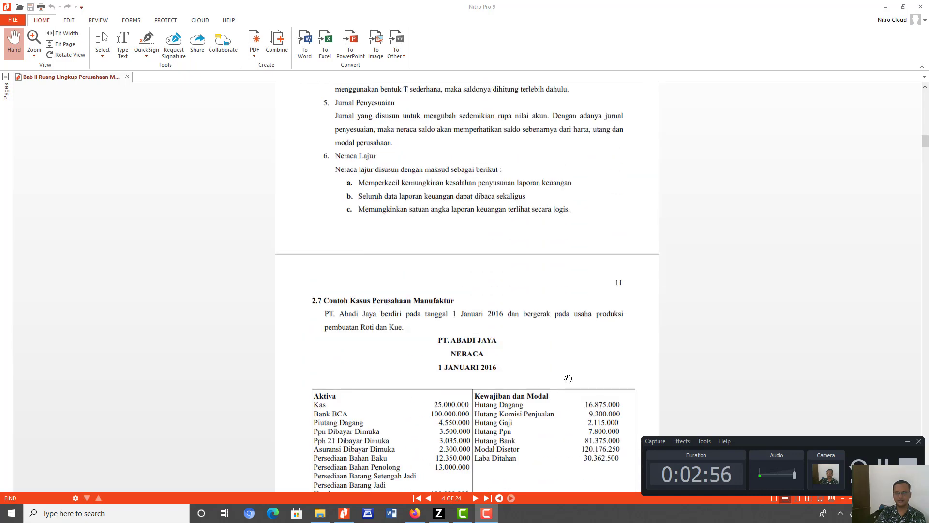
scroll(568, 379, "down", 5)
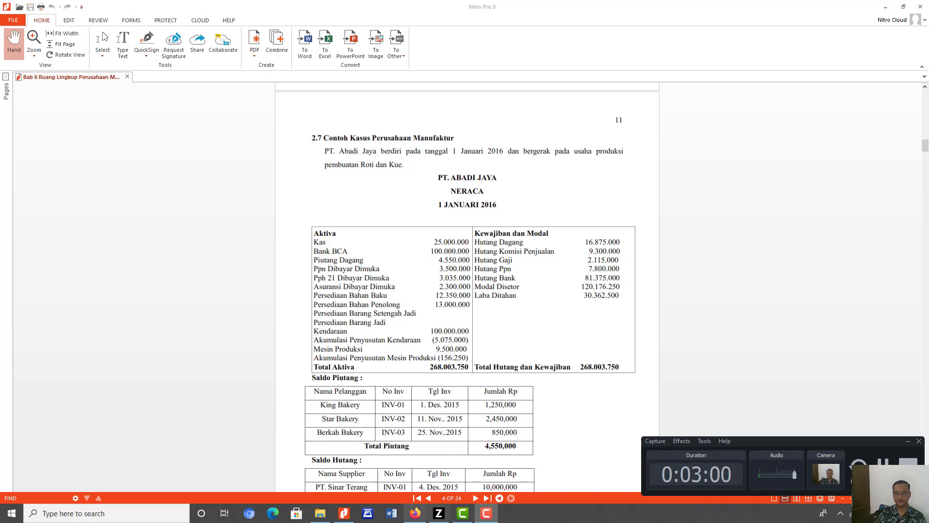
- Switch to Zahir Accounting 6 and start creating a new company data file
left_click(444, 514)
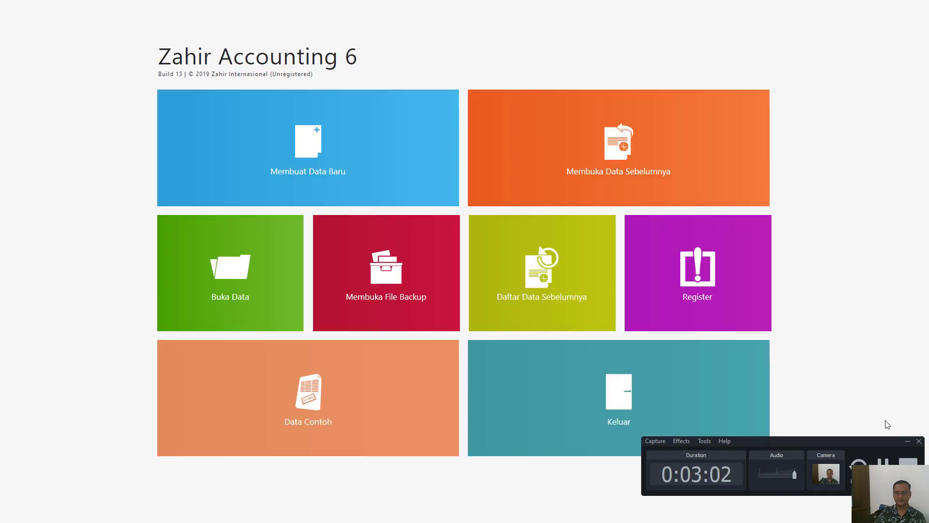
left_click(908, 441)
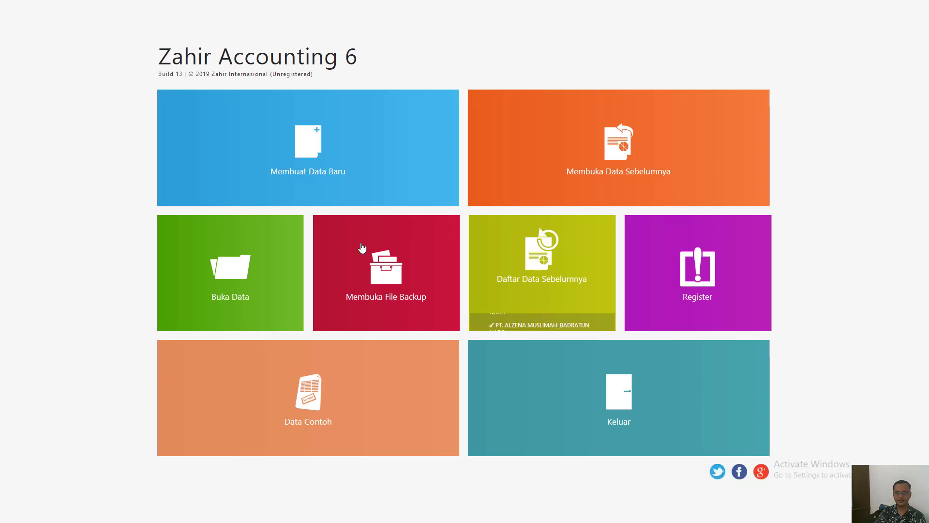
left_click(306, 161)
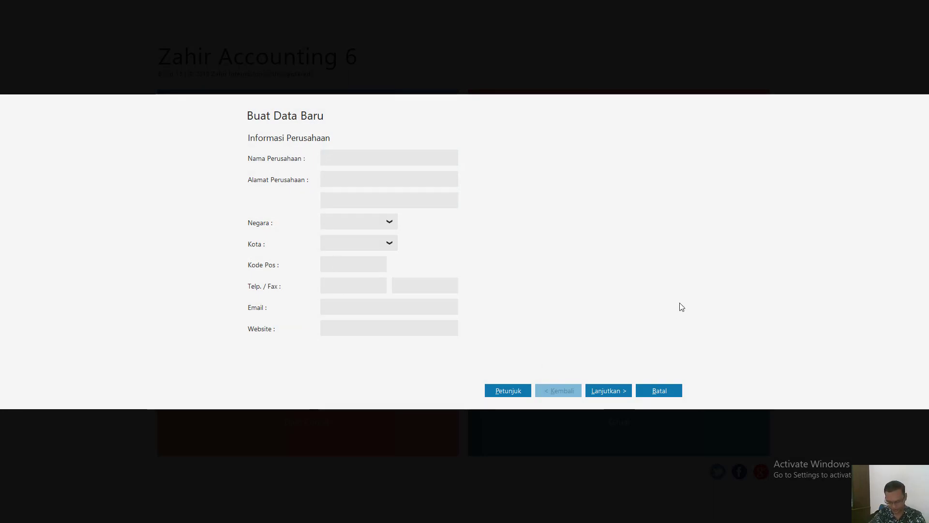
- Enter the company name in capitals as PT ABADI JAYA, followed by an underscore and the person's name
type("PT")
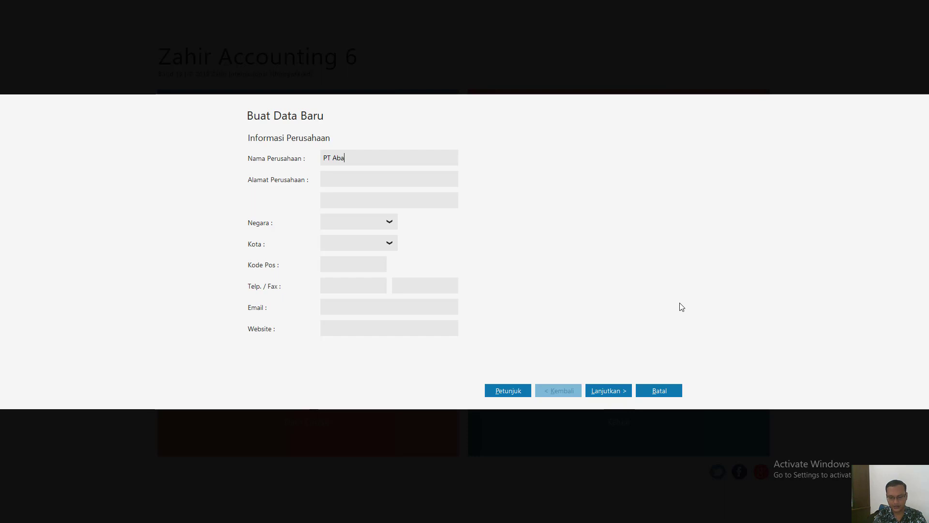
type("Abadi Jaya_Indrayani")
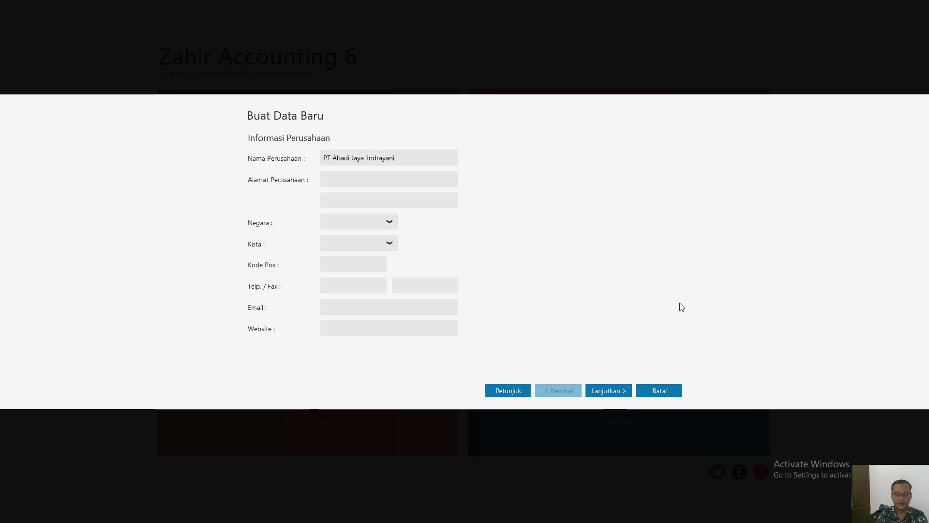
key("BackSpace")
key("BackSpace")
key("BackSpace")
key("BackSpace")
key("BackSpace")
key("BackSpace")
key("BackSpace")
key("BackSpace")
key("BackSpace")
key("BackSpace")
key("BackSpace")
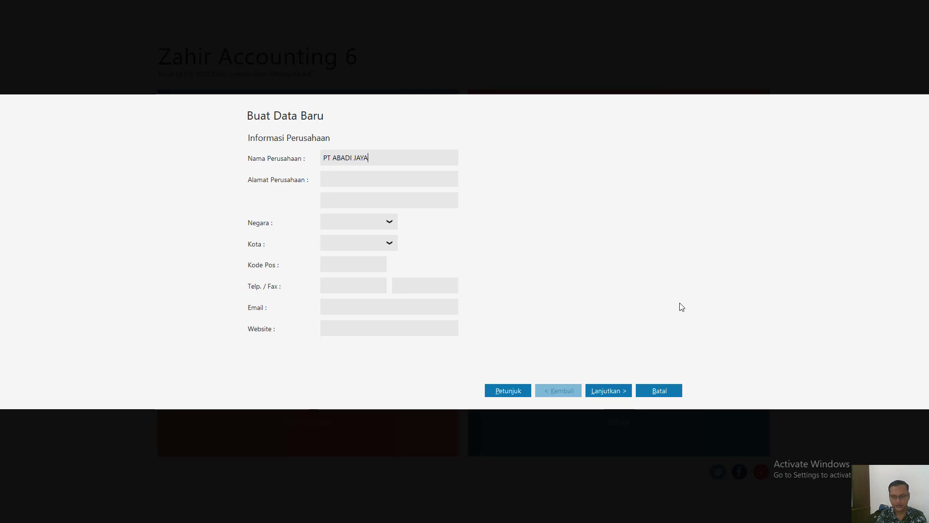
type("INDA")
key("BackSpace")
type("RAYANI")
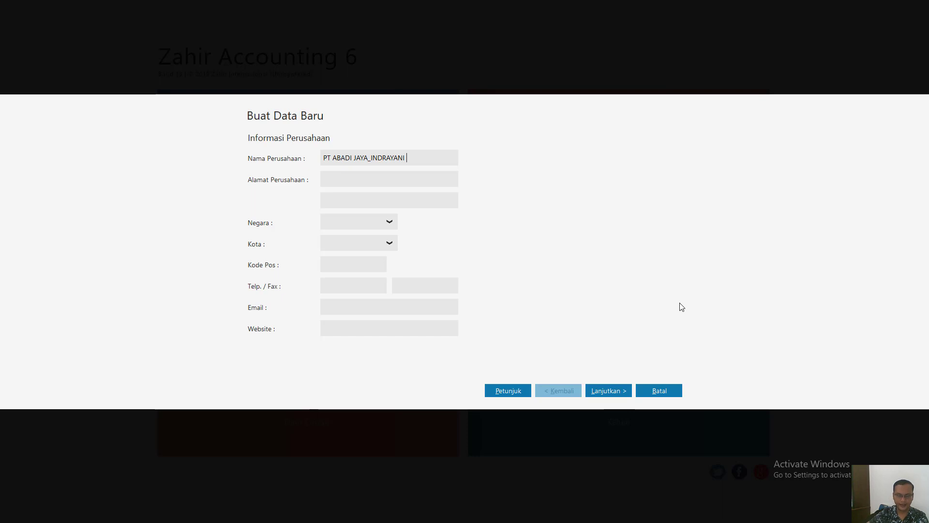
- Fill in both lines of the company address with the street address and the city district
left_click(372, 177)
type("J")
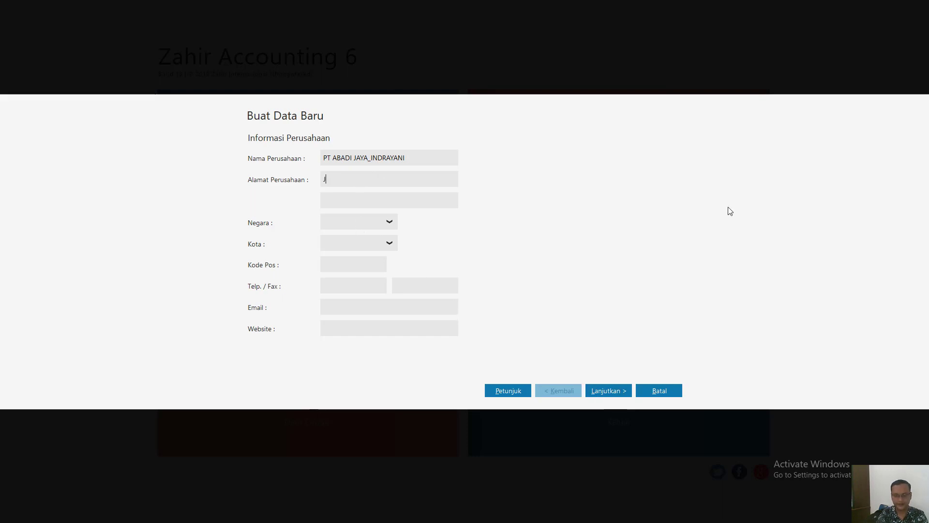
type("l. K")
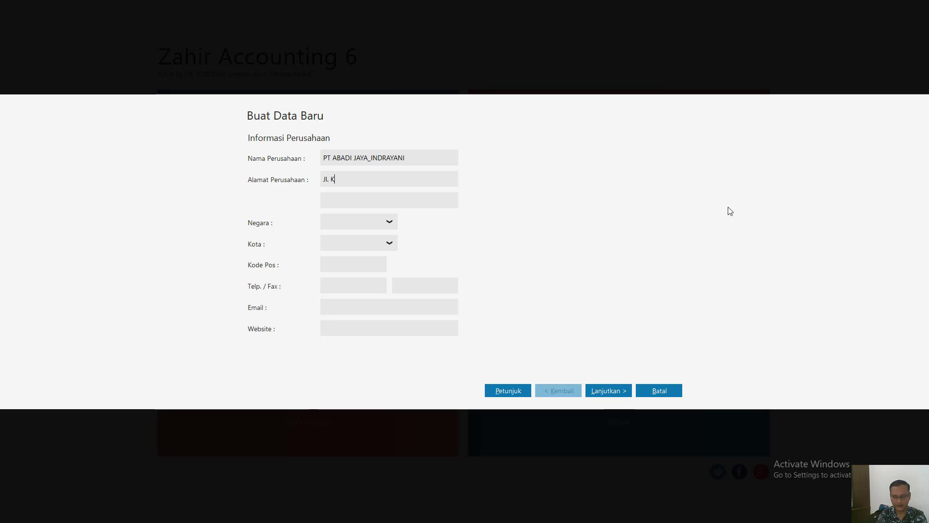
type("emang Selatan 1C")
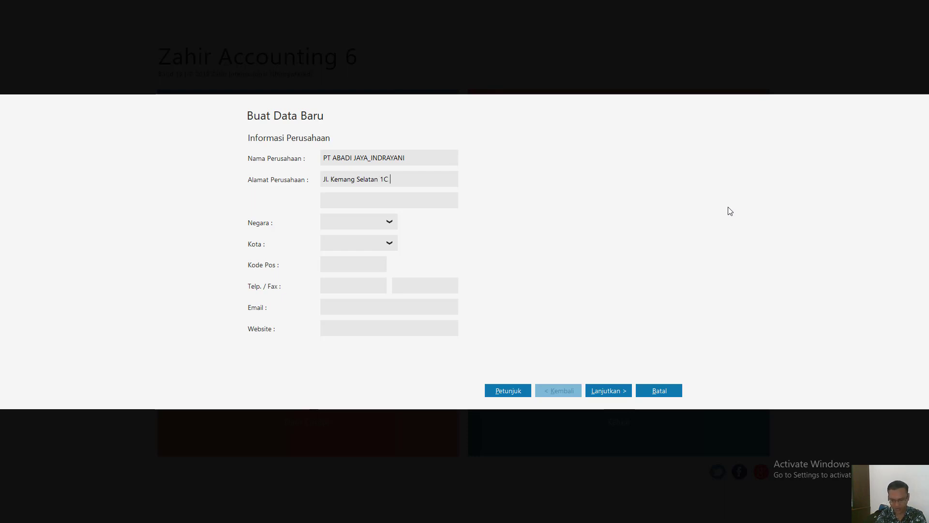
type("No. 20")
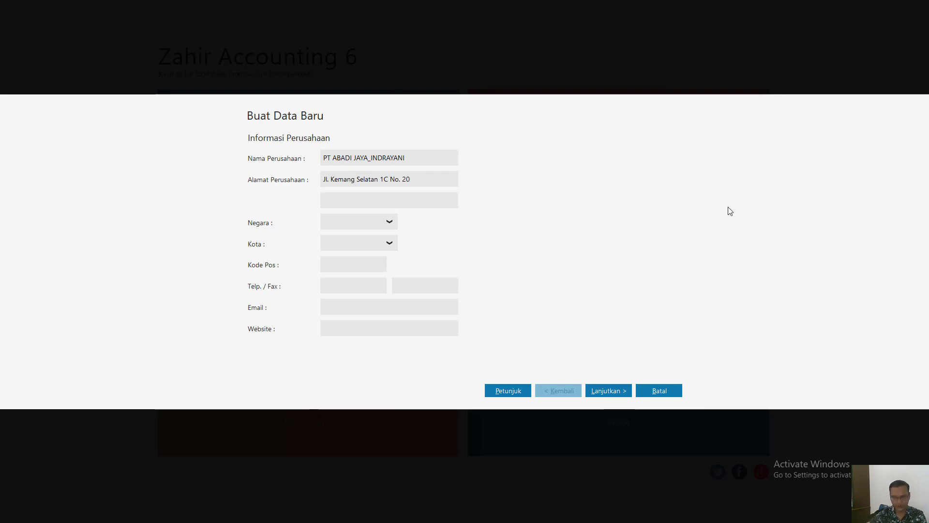
type("zJa")
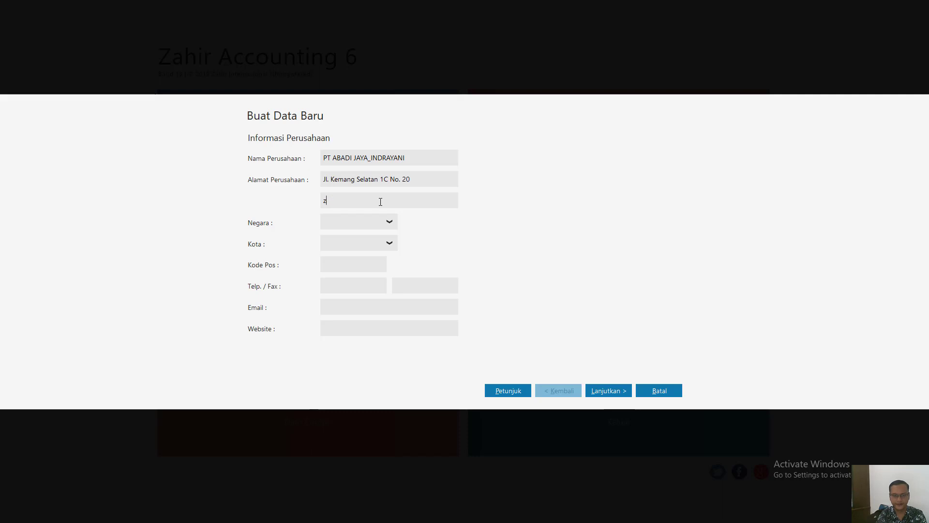
type("kar")
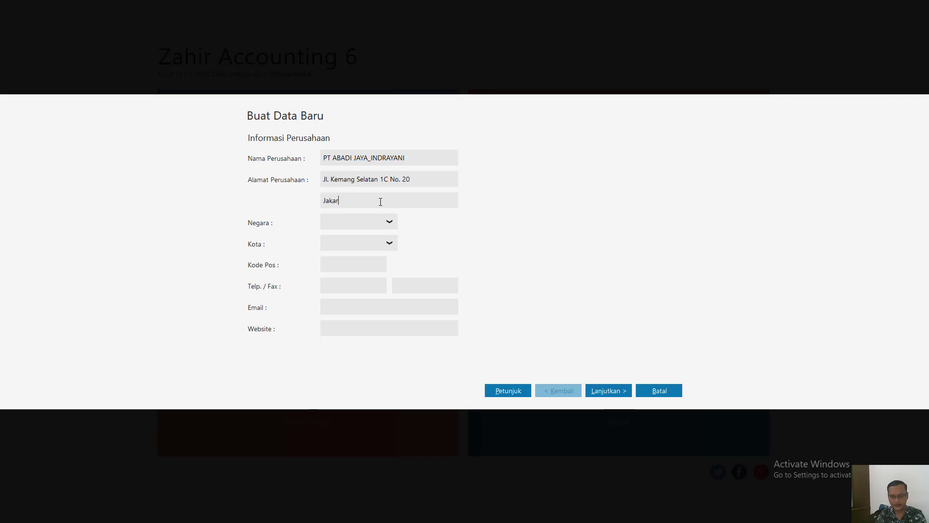
type("ta Selatan")
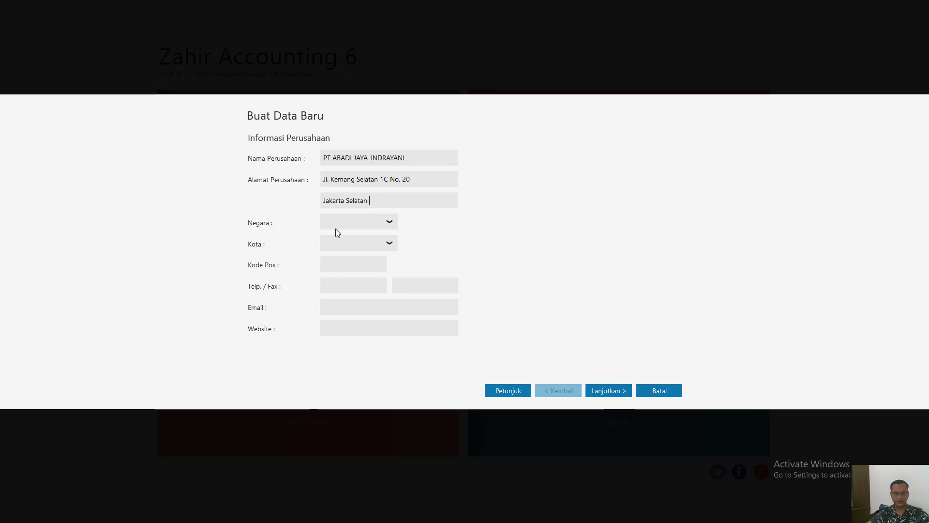
- Set the company's country to Indonesia and its city to Jakarta
left_click(389, 222)
left_click(361, 265)
left_click(389, 223)
left_click(367, 254)
left_click(387, 248)
left_click(362, 302)
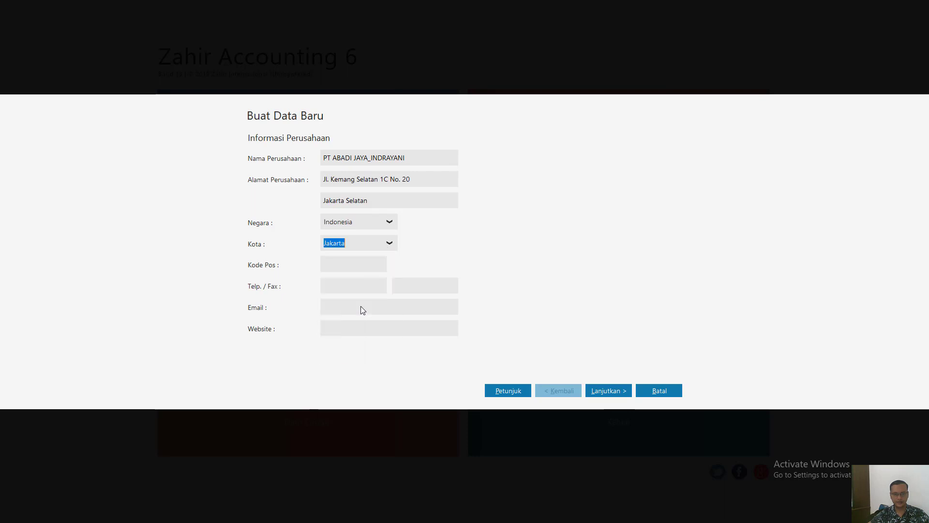
- Fill in the company's postal code and proceed to the accounting period settings
left_click(360, 263)
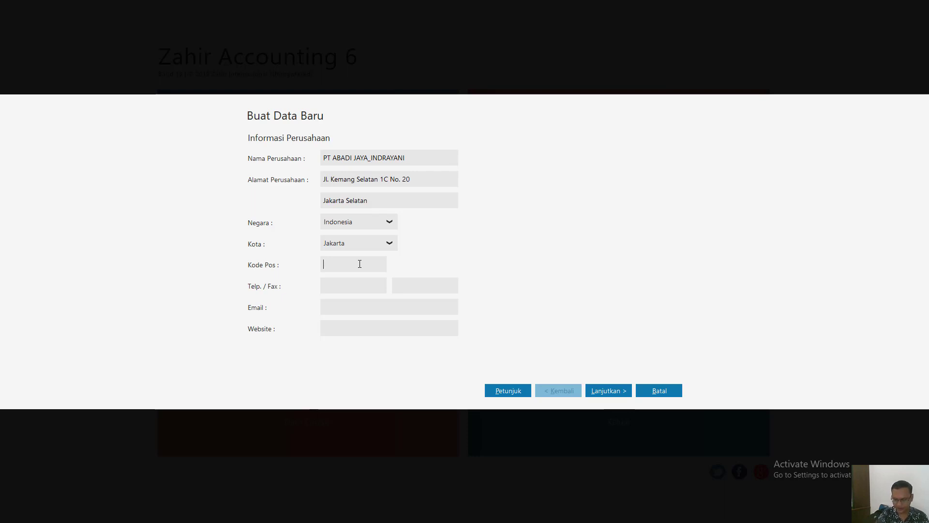
type("12345")
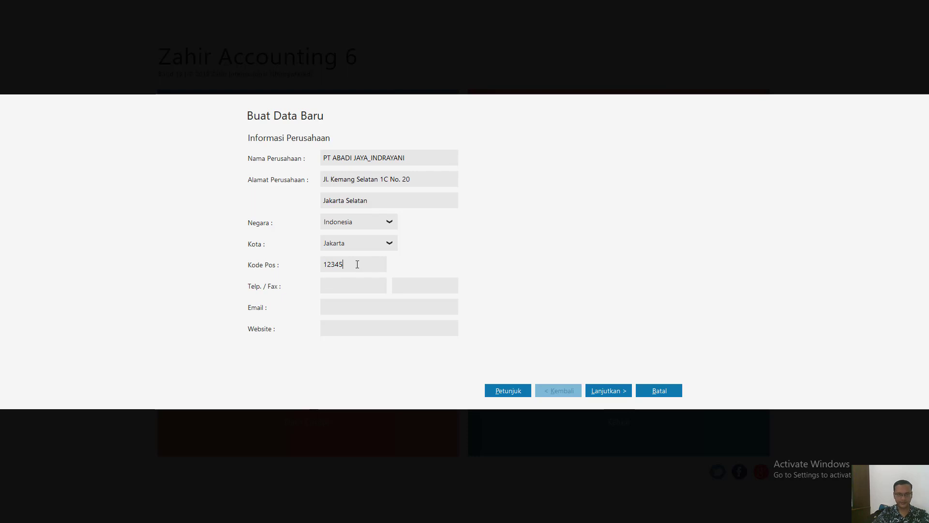
left_click(352, 308)
left_click(617, 391)
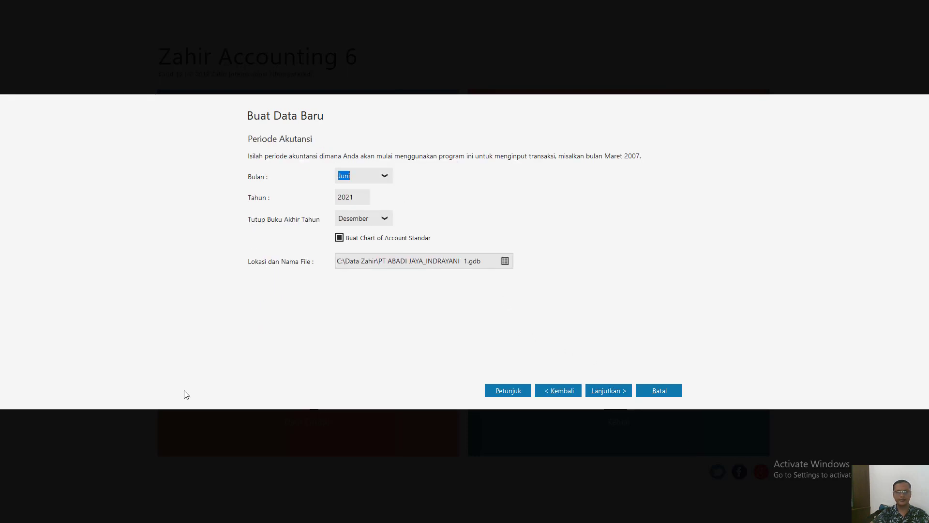
- Set the starting accounting period to Januari 2016 and proceed to the final confirmation
left_click(386, 177)
scroll(392, 237, "up", 2)
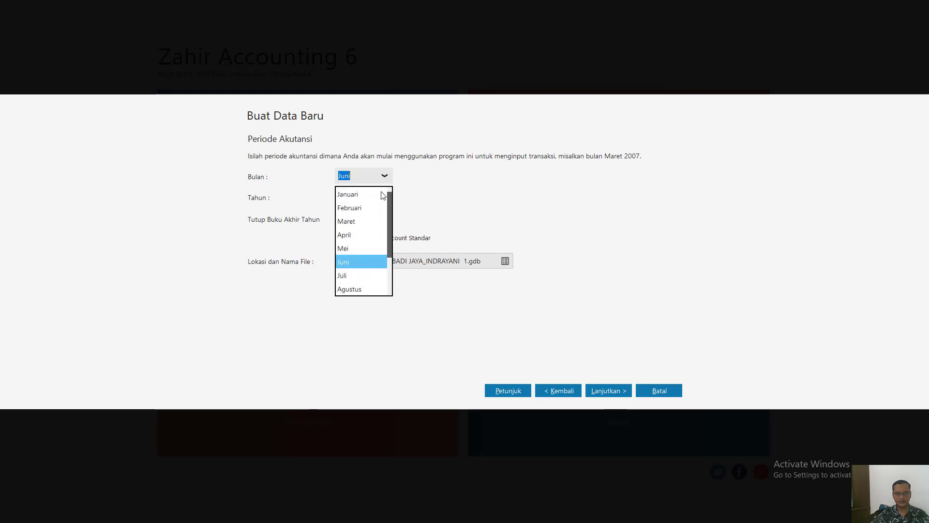
left_click(368, 192)
key("Tab")
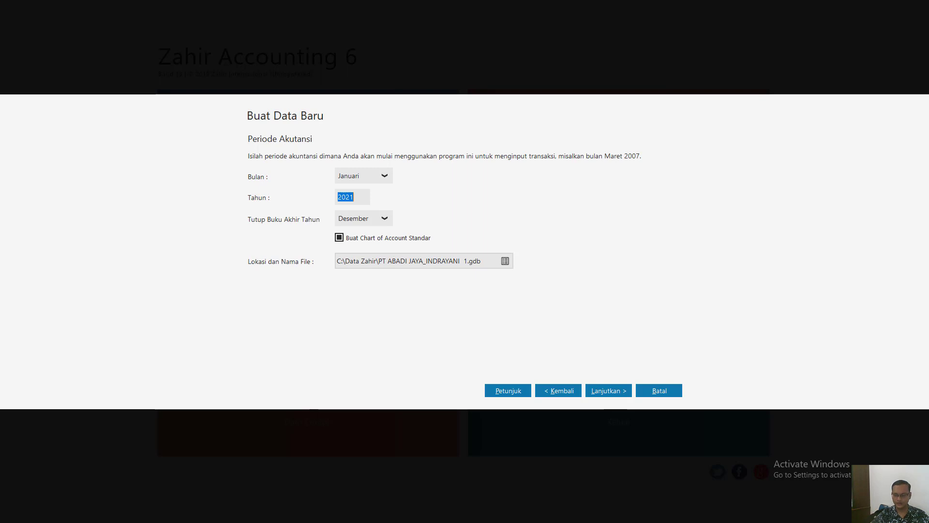
type("20")
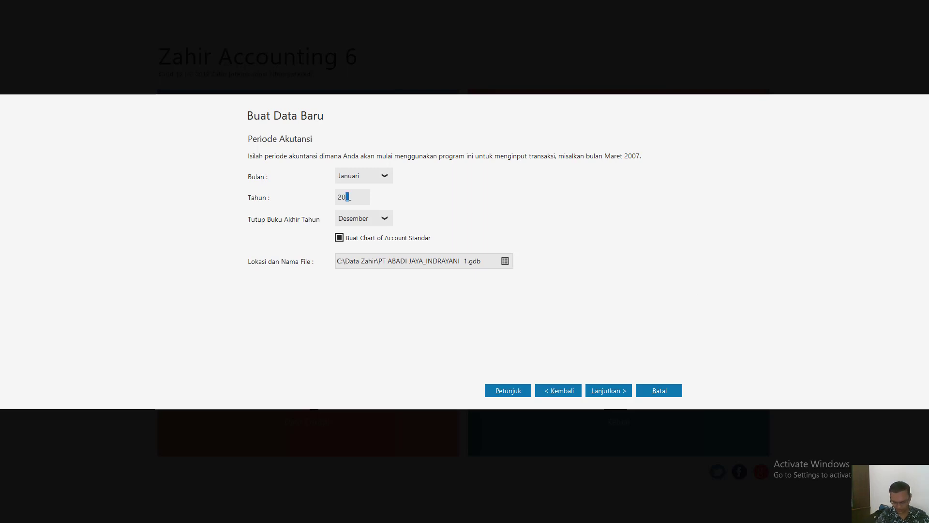
type("16")
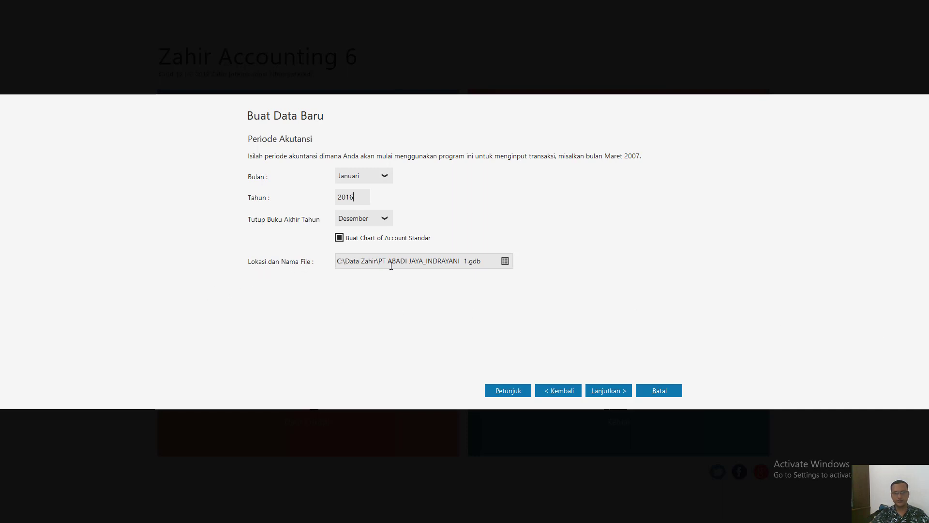
left_click(616, 393)
left_click(616, 393)
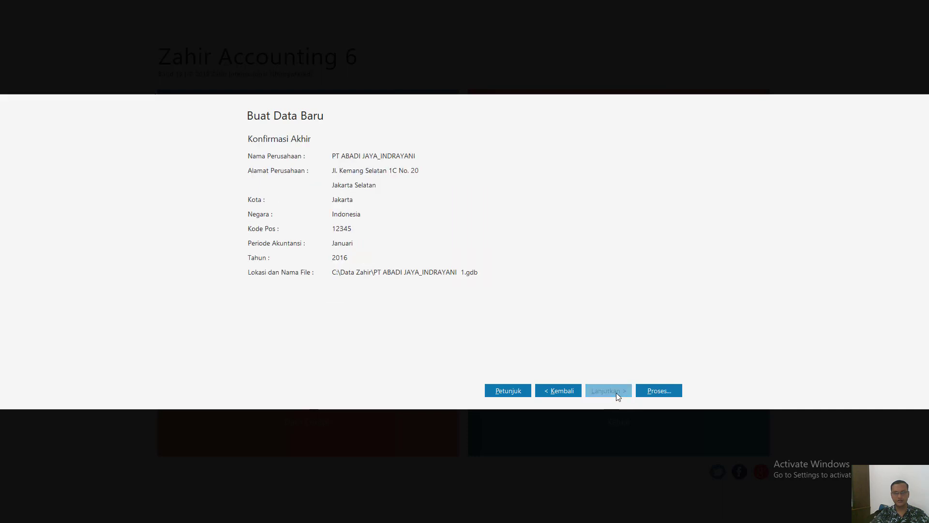
- Process the new company data and set its business type to Manufaktur, confirming the choice
left_click(659, 391)
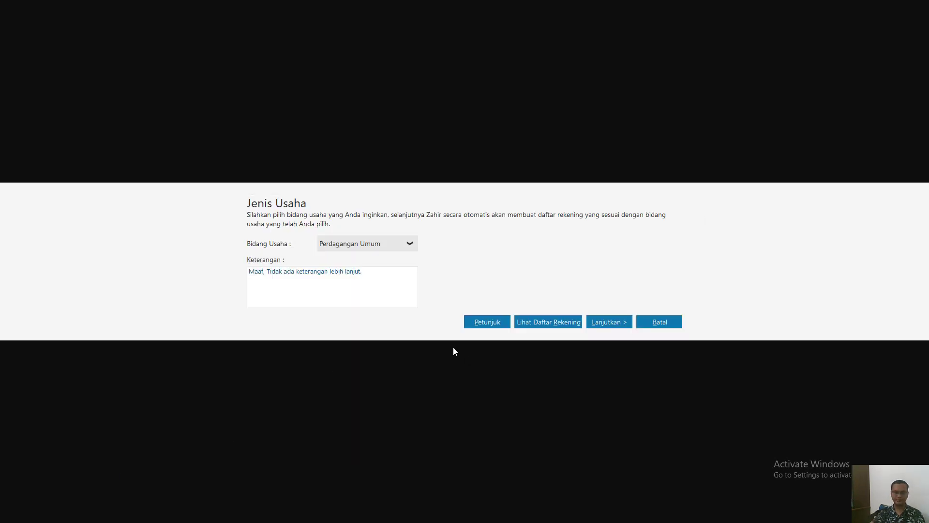
left_click(408, 245)
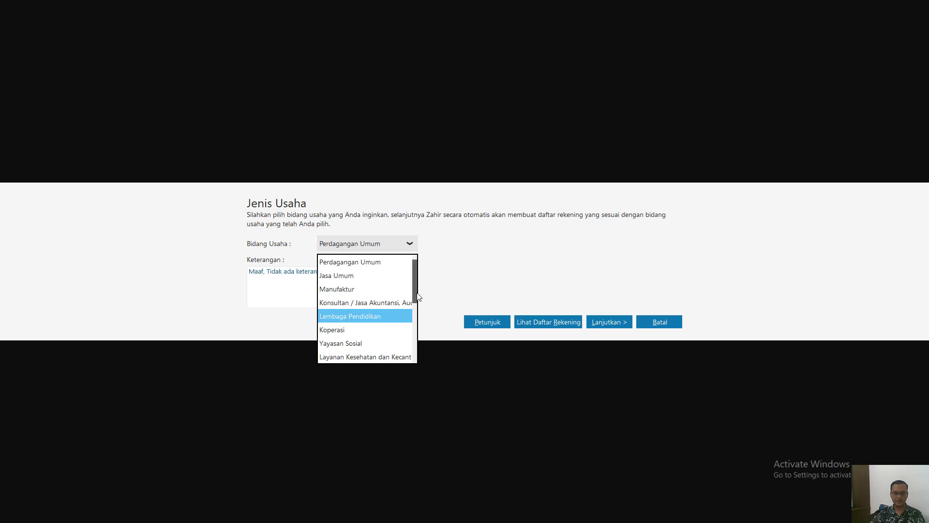
mouse_move(417, 293)
left_mouse_down()
mouse_move(410, 364)
mouse_move(426, 290)
left_mouse_up()
left_click(378, 294)
left_click(602, 322)
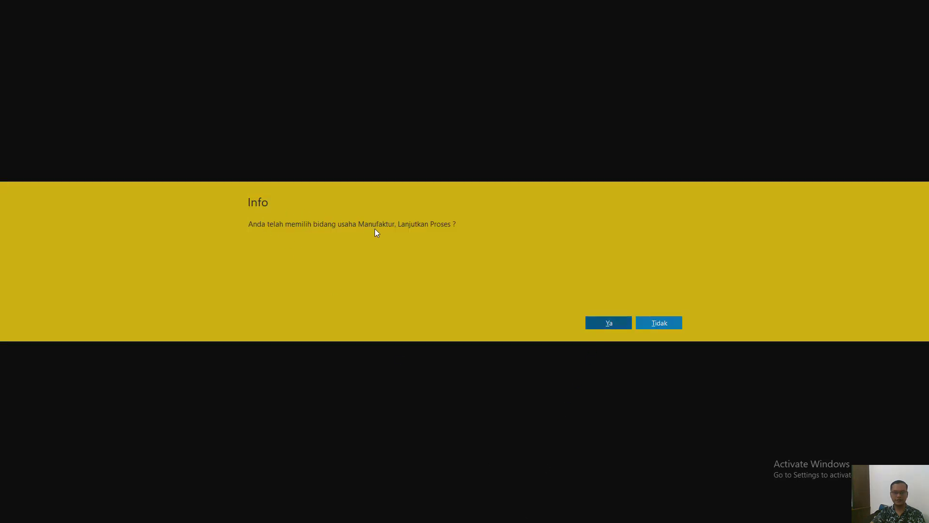
left_click(610, 323)
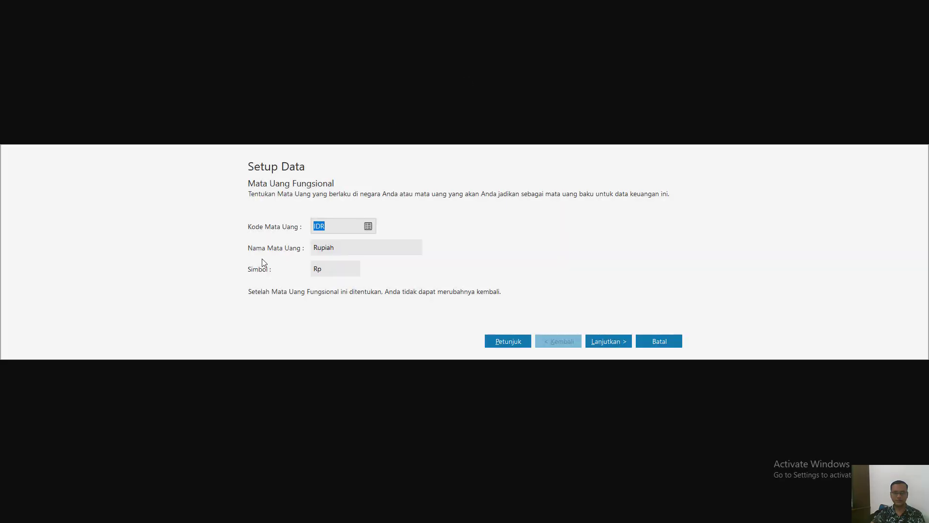
- Accept IDR Rupiah as the functional currency and USD Dollar as the foreign currency, and save the currency setup
left_click(604, 338)
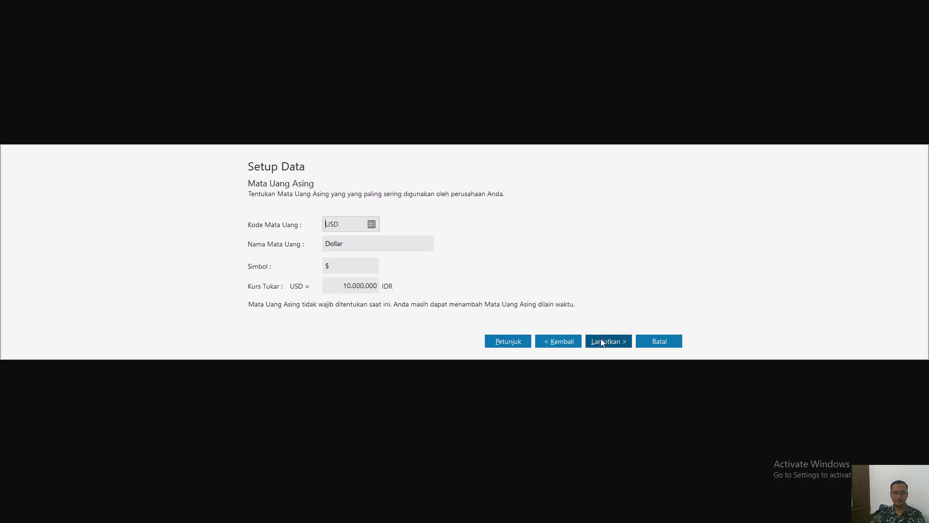
left_click(615, 343)
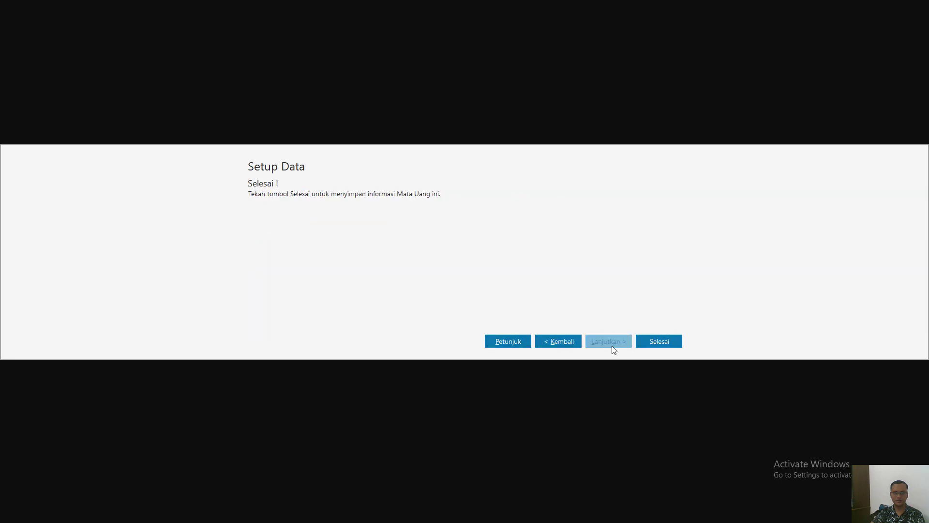
left_click(673, 340)
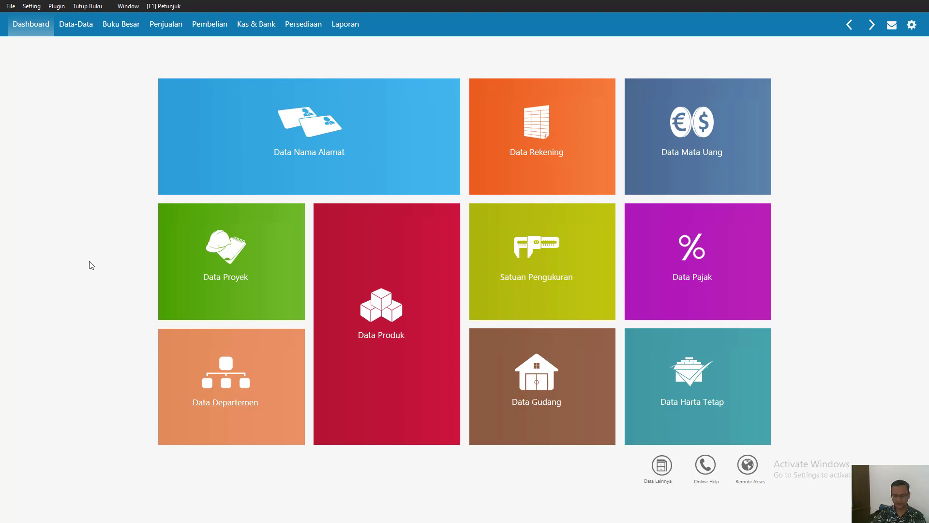
key("super")
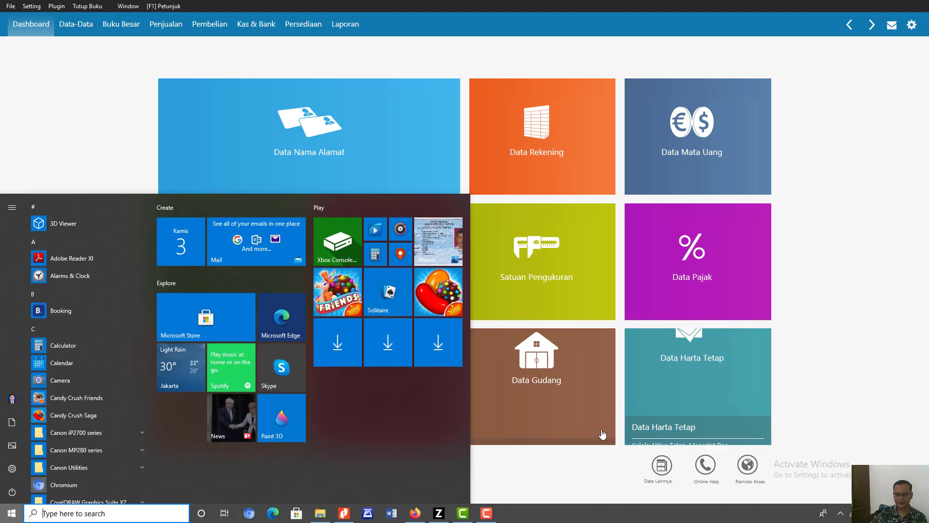
left_click(493, 517)
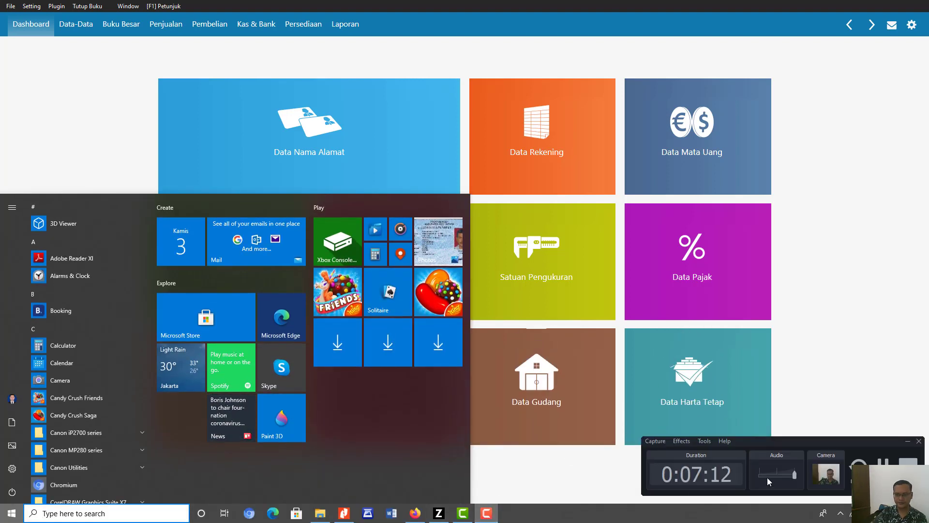
left_click(883, 468)
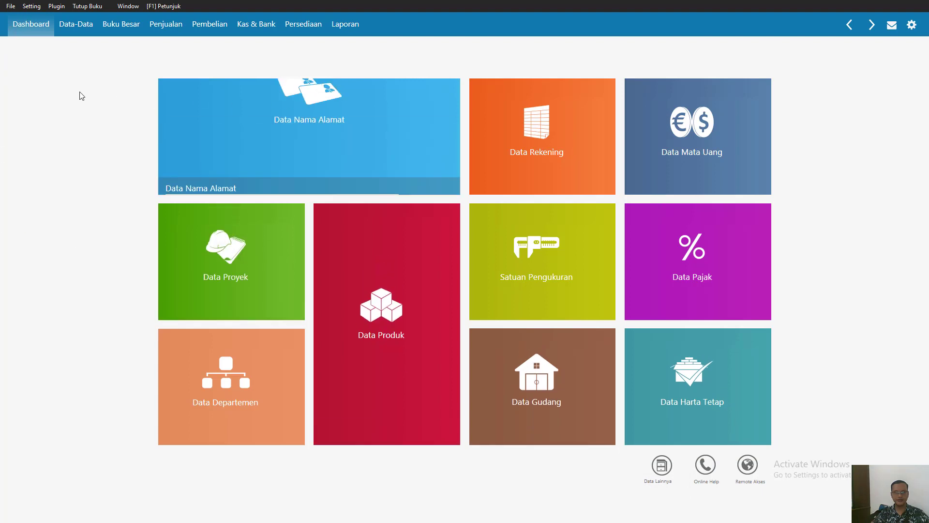
- Look over the master data modules, the name and address list and the Januari 2016 profit and loss dashboard
left_click(77, 27)
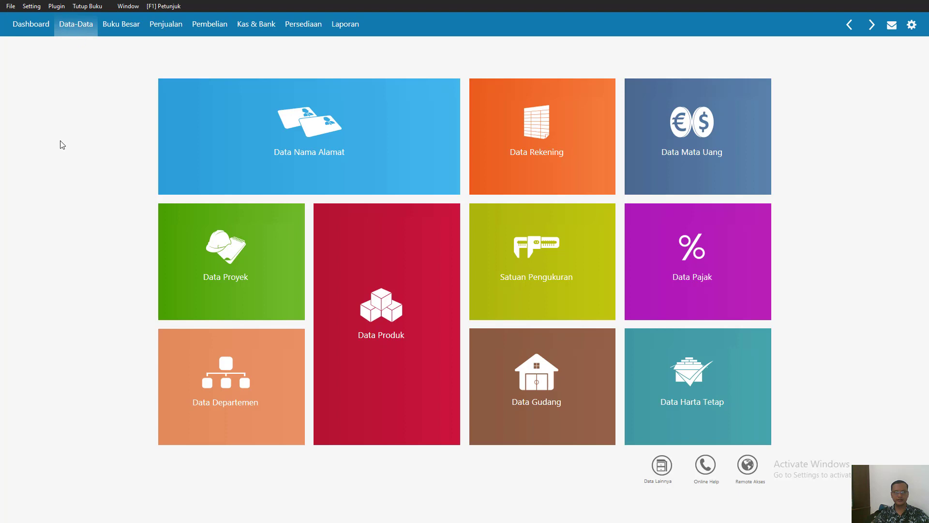
left_click(23, 30)
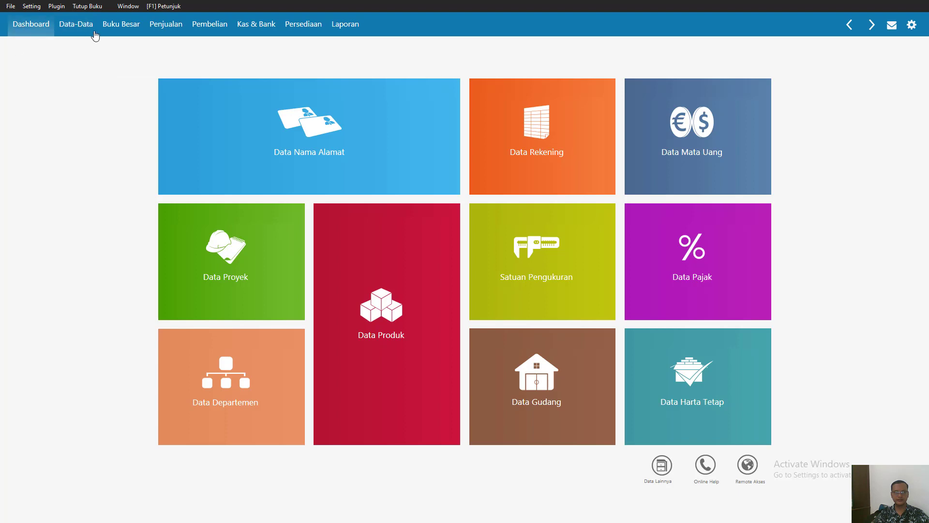
left_click(89, 30)
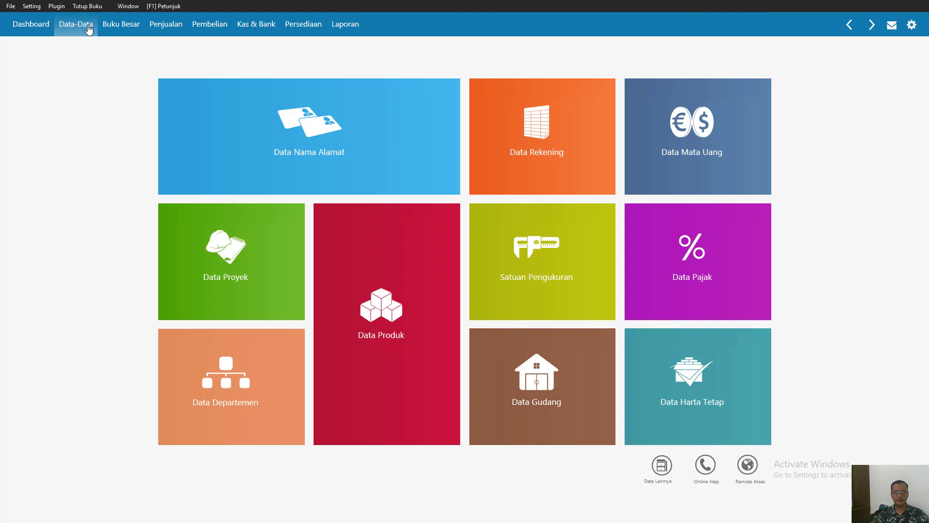
mouse_move(317, 166)
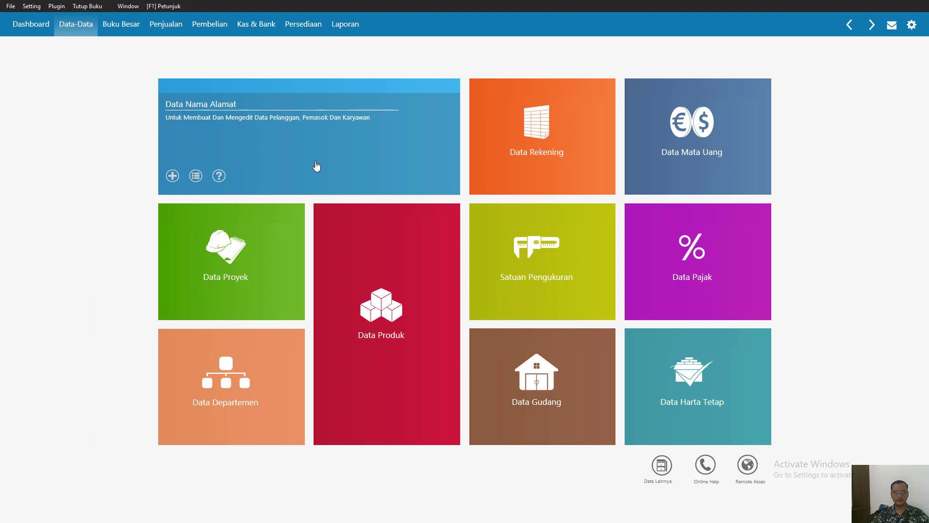
left_click(316, 166)
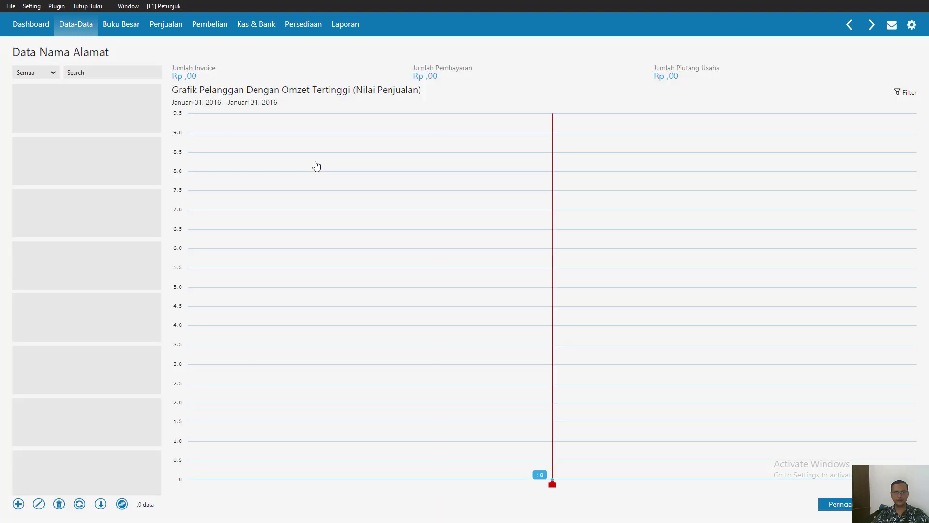
left_click(20, 30)
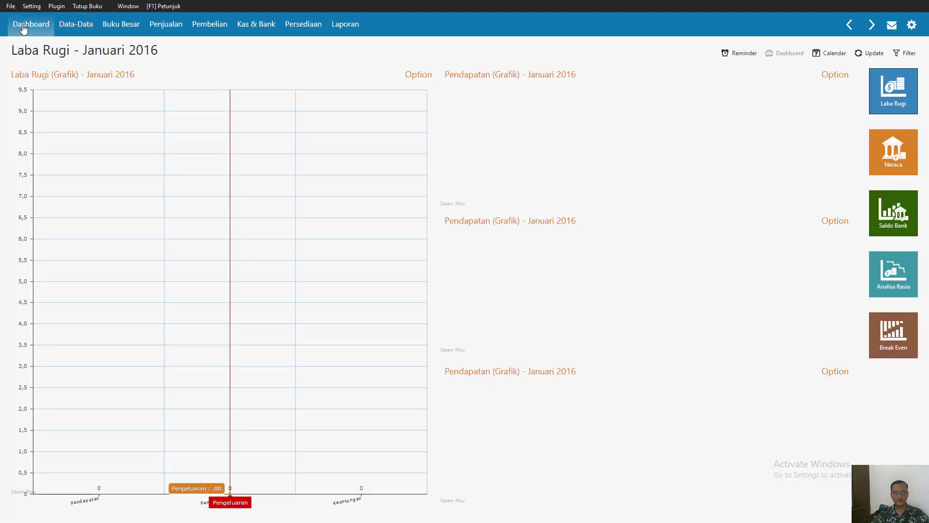
- Open the account list (Data Rekening) from the master data and switch it to the table view
left_click(92, 27)
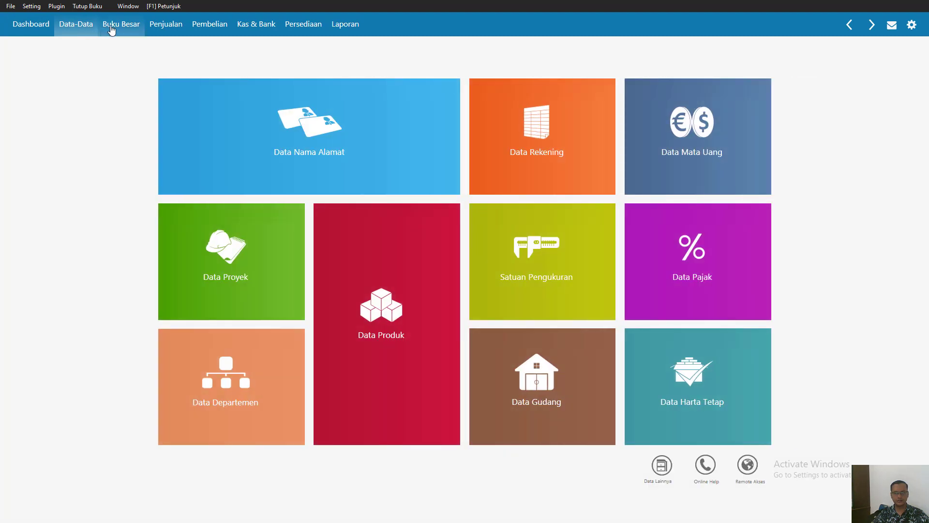
left_click(542, 139)
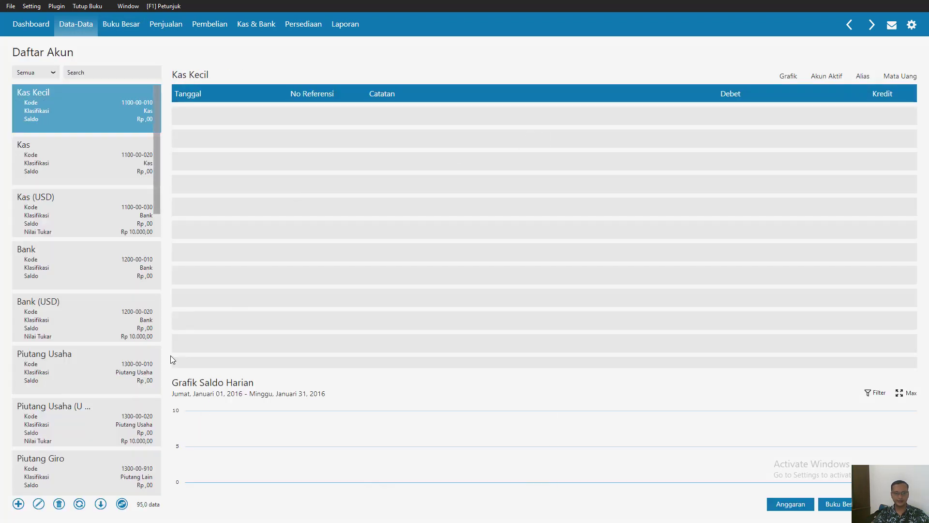
left_click(122, 504)
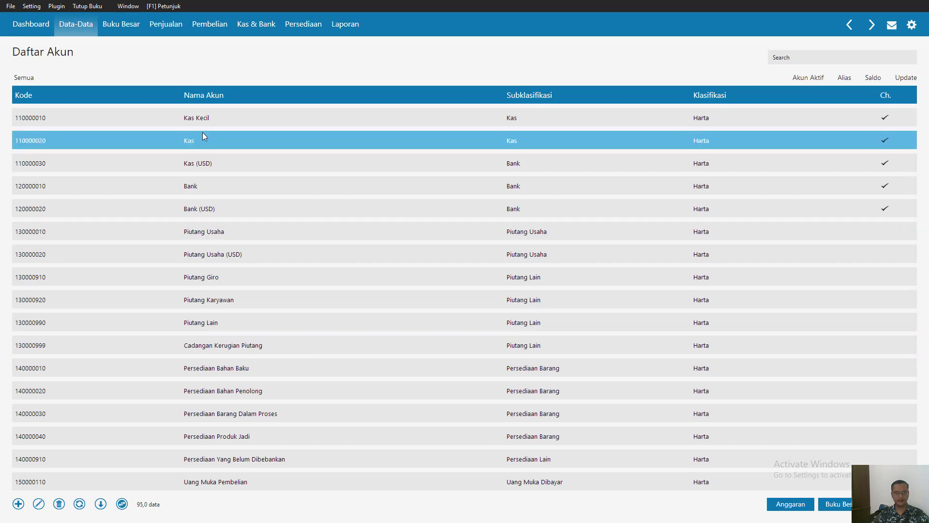
- Rename the IDR account Bank to Bank BCA and save it
double_click(203, 195)
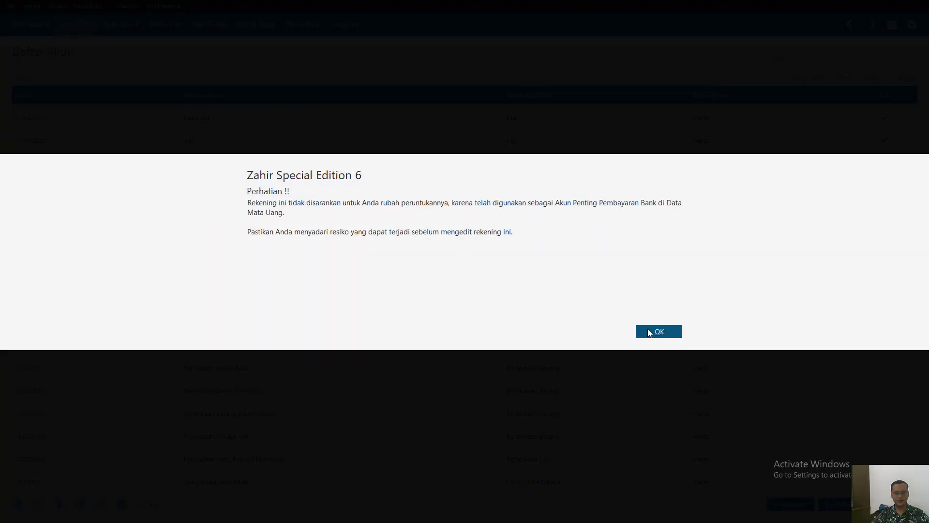
left_click(654, 332)
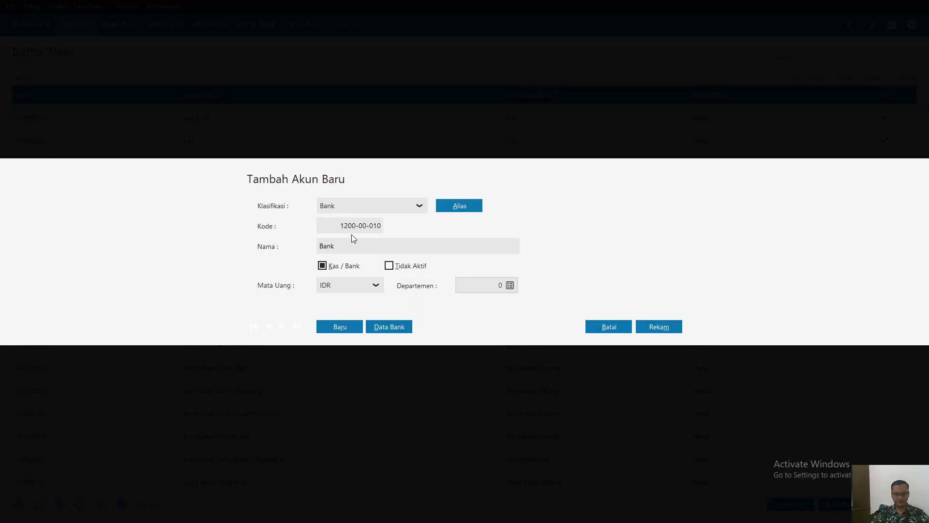
double_click(354, 246)
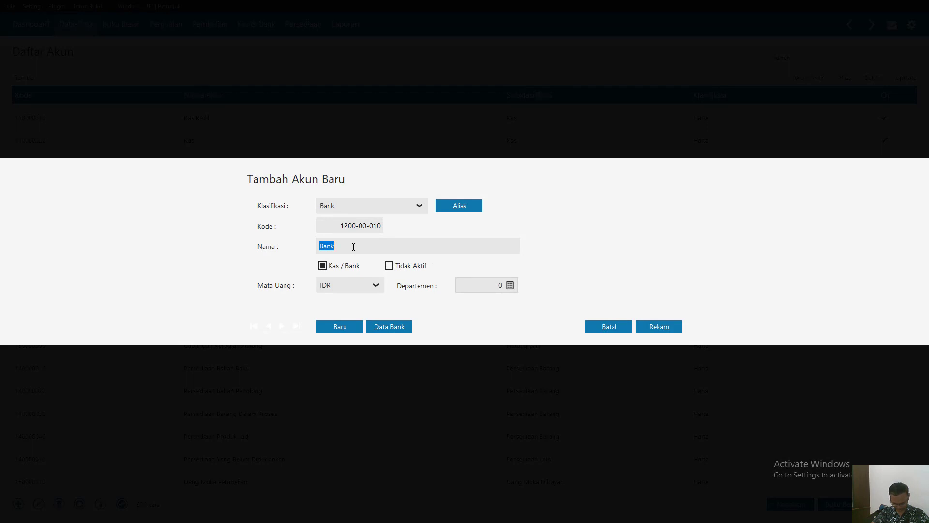
left_click(356, 247)
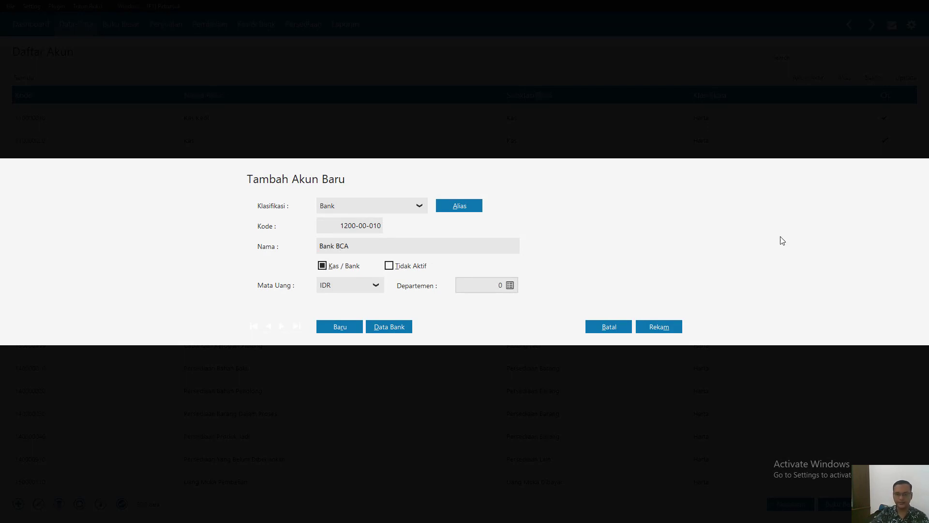
left_click(650, 328)
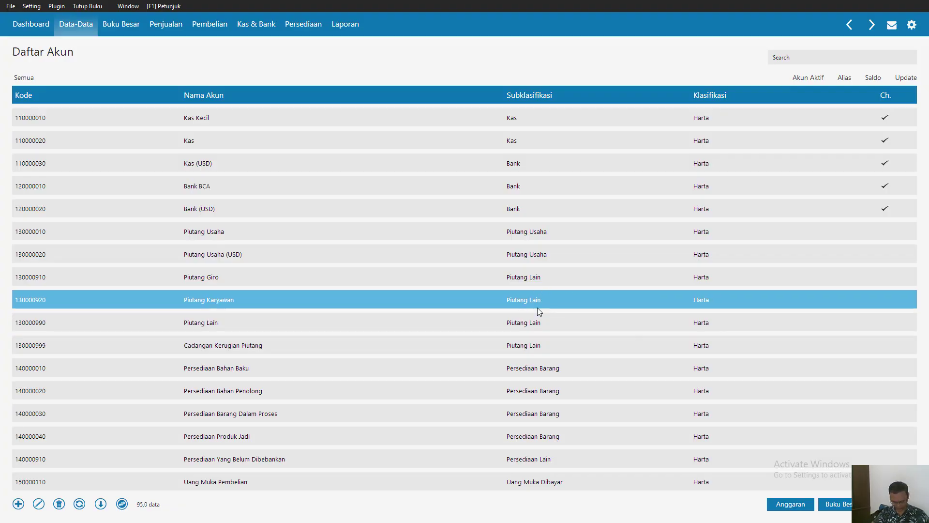
- Rename the IDR account Piutang Usaha to Piutang Dagang and save it
double_click(338, 237)
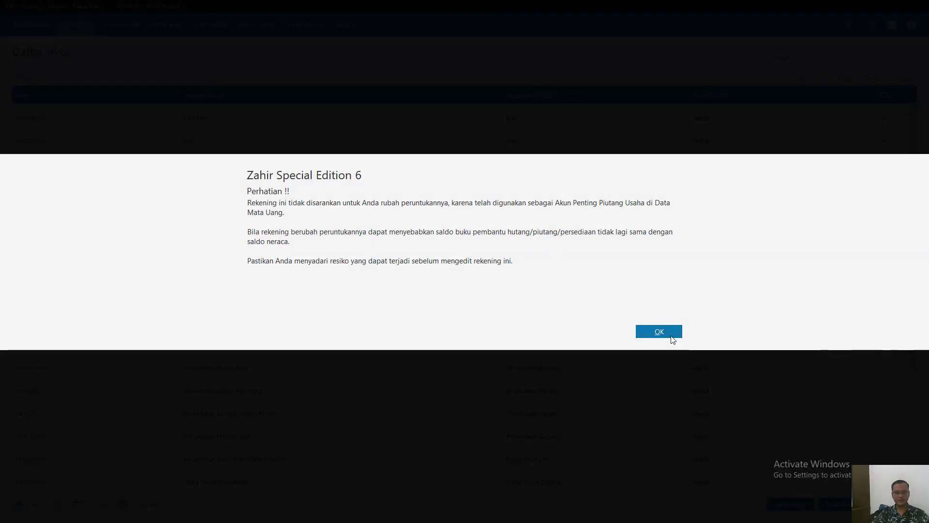
left_click(657, 329)
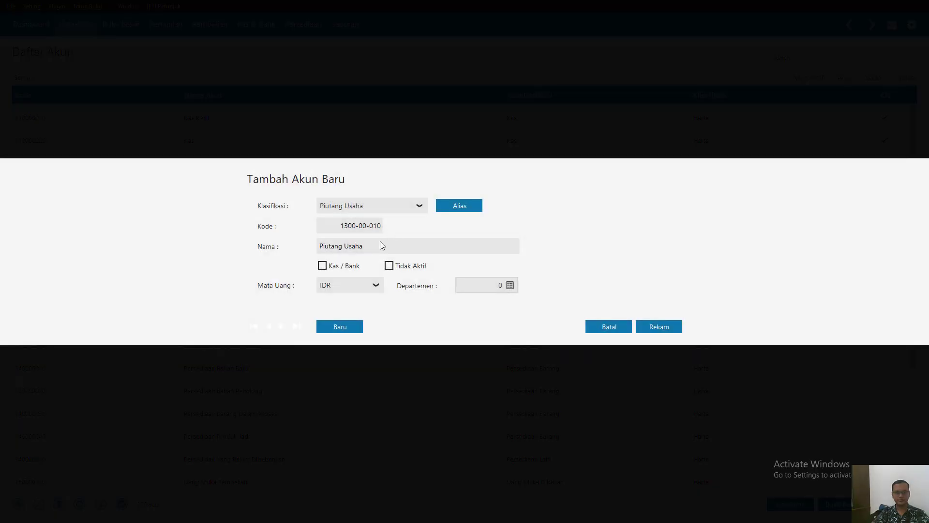
left_click(375, 251)
left_click(392, 249)
key("BackSpace")
key("BackSpace")
key("BackSpace")
key("BackSpace")
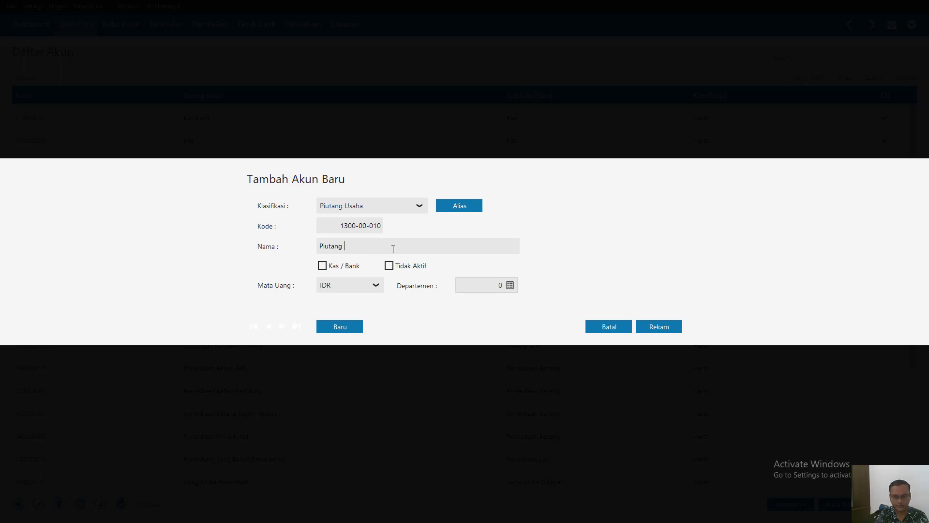
type("Dagang")
left_click(657, 326)
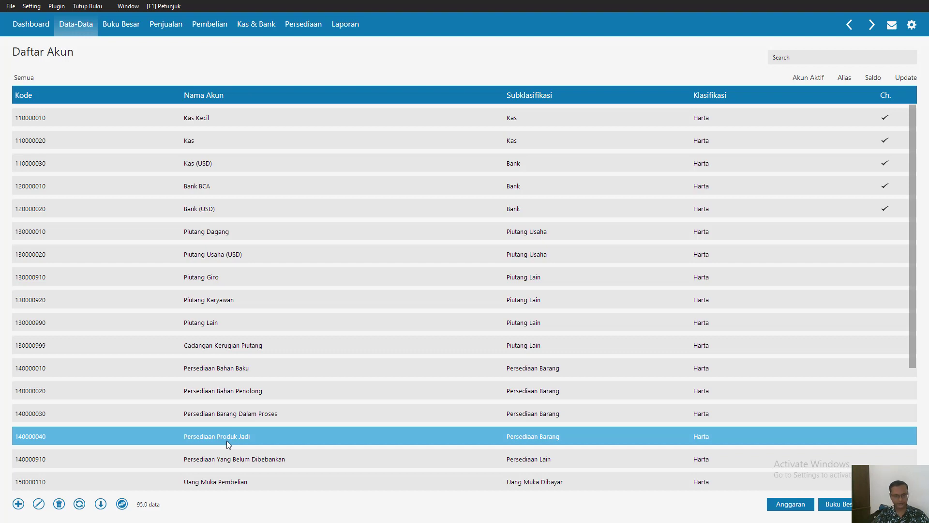
- Rename the account Persediaan Yang Belum Dibebankan to Persediaan Barang Setengah Jadi and save it
scroll(227, 440, "down", 3)
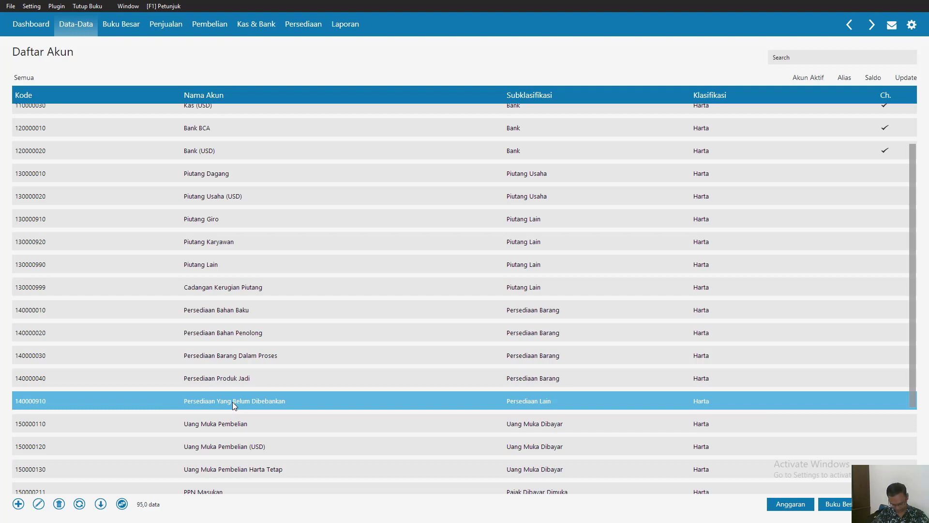
double_click(233, 402)
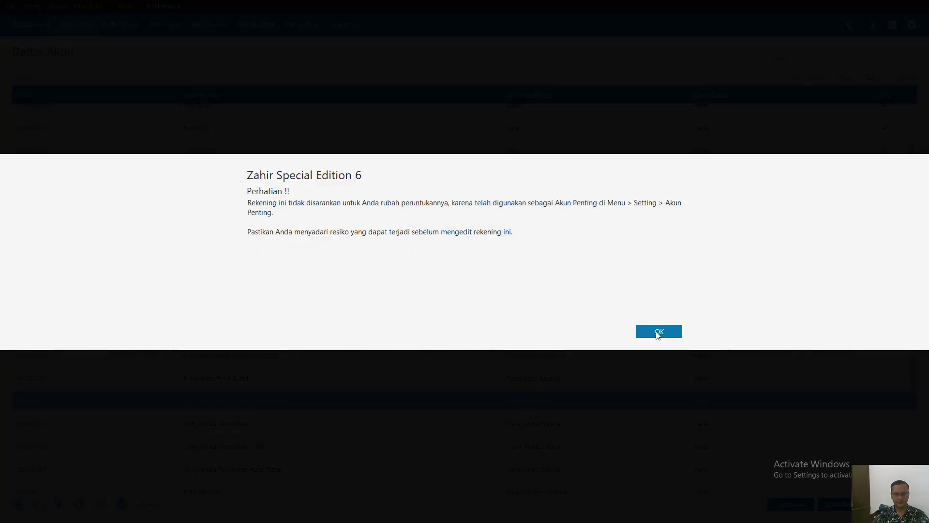
left_click(658, 330)
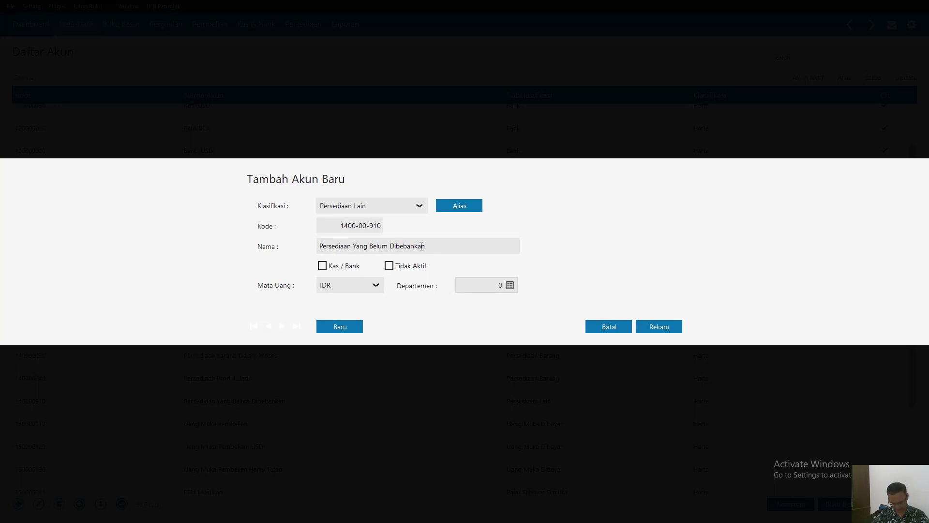
left_click_drag(429, 249, 350, 248)
left_click(432, 248)
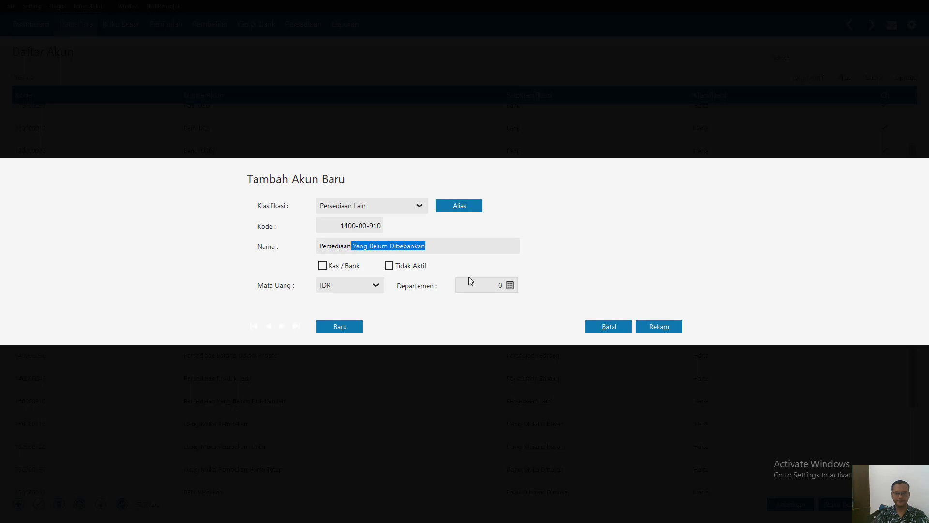
type("B")
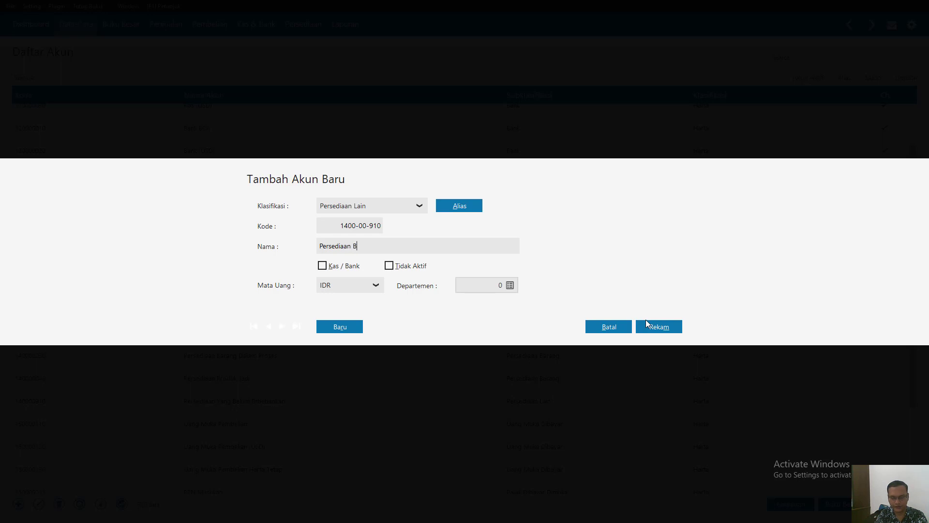
type("araarang Setengah Jadi")
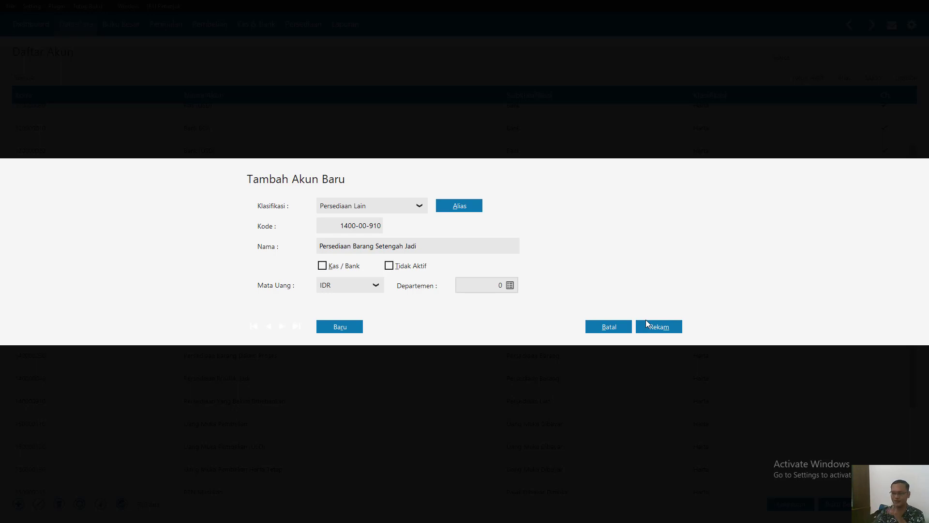
key("super+s")
key("super")
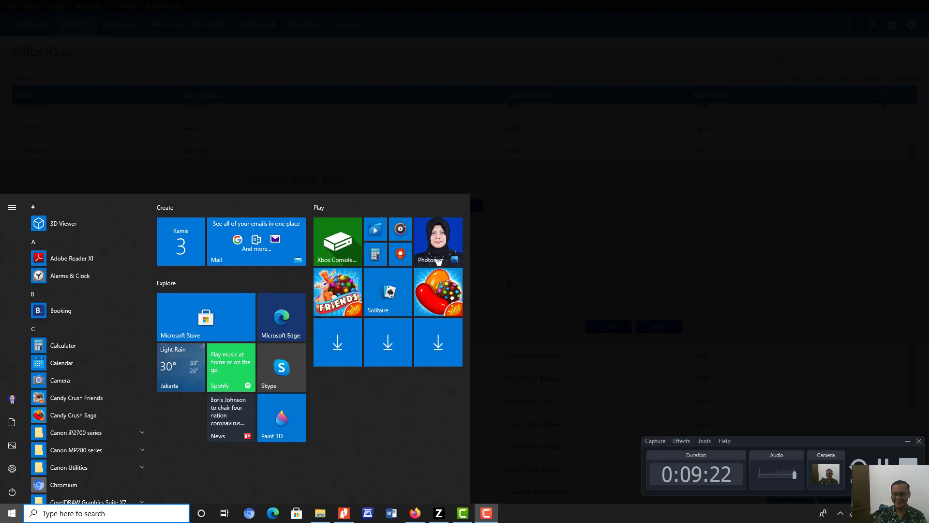
key("Escape")
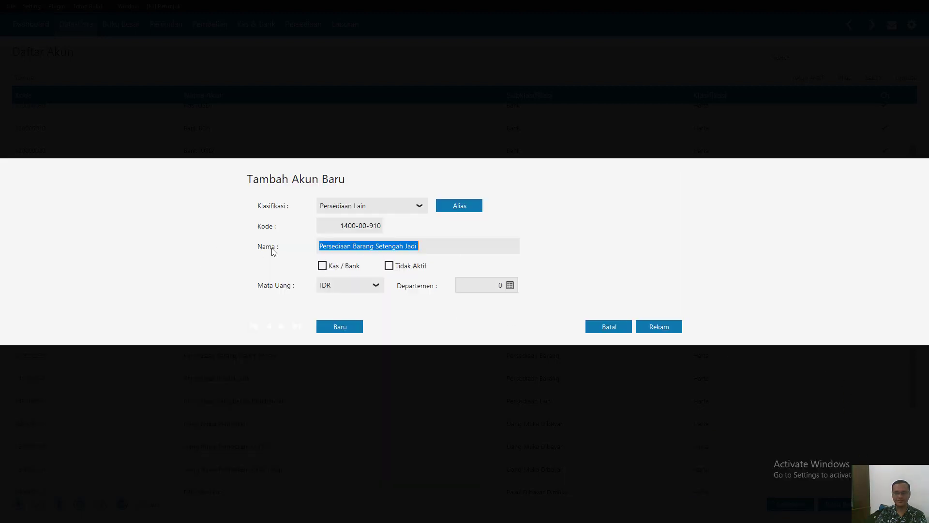
left_click(659, 327)
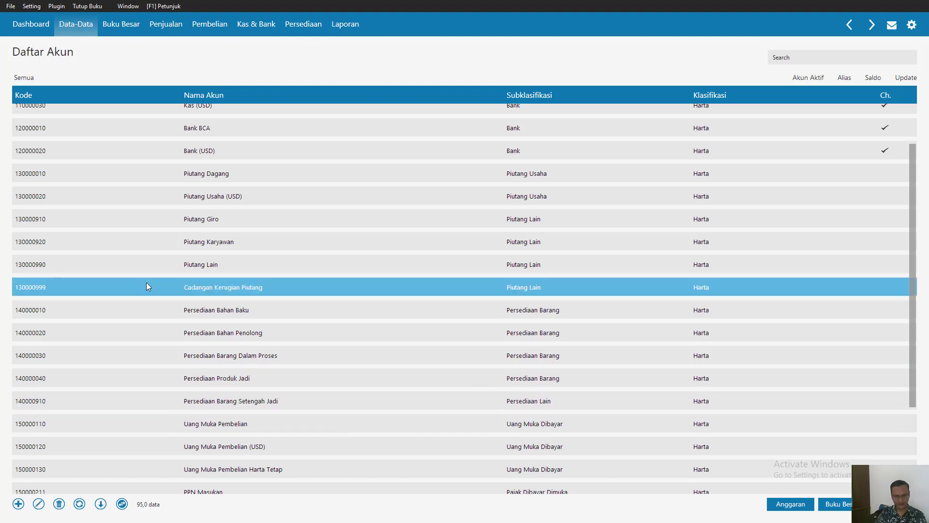
- Review the account list from the expense accounts back up through income, equity and liabilities to the fixed assets
scroll(147, 289, "down", 8)
scroll(297, 383, "down", 15)
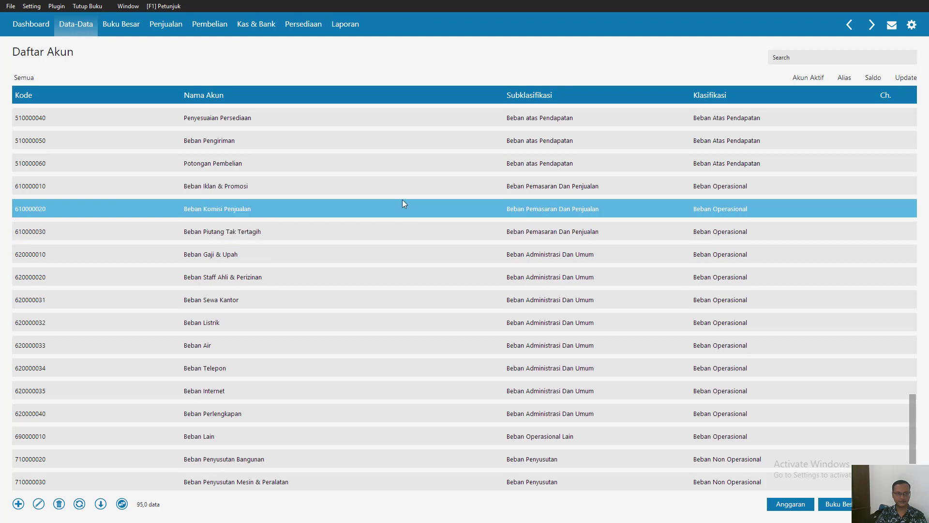
scroll(281, 147, "up", 1)
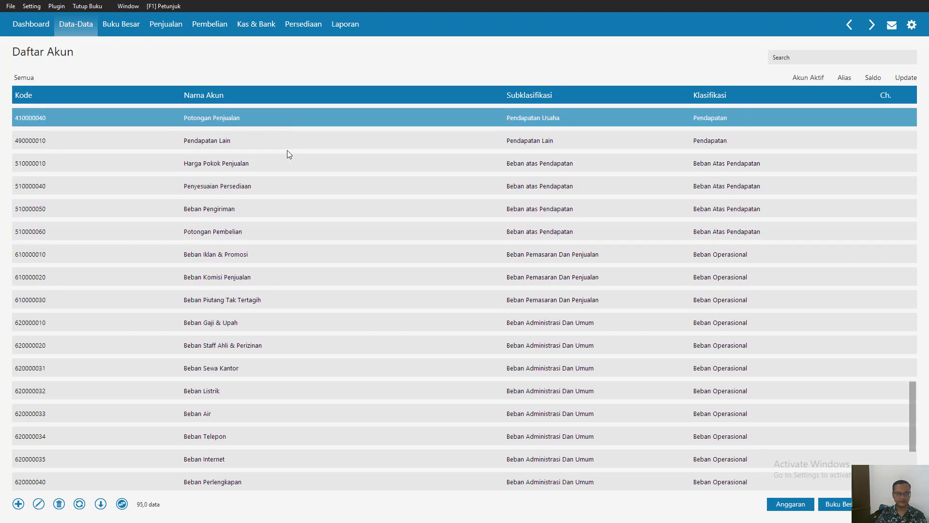
scroll(289, 154, "up", 2)
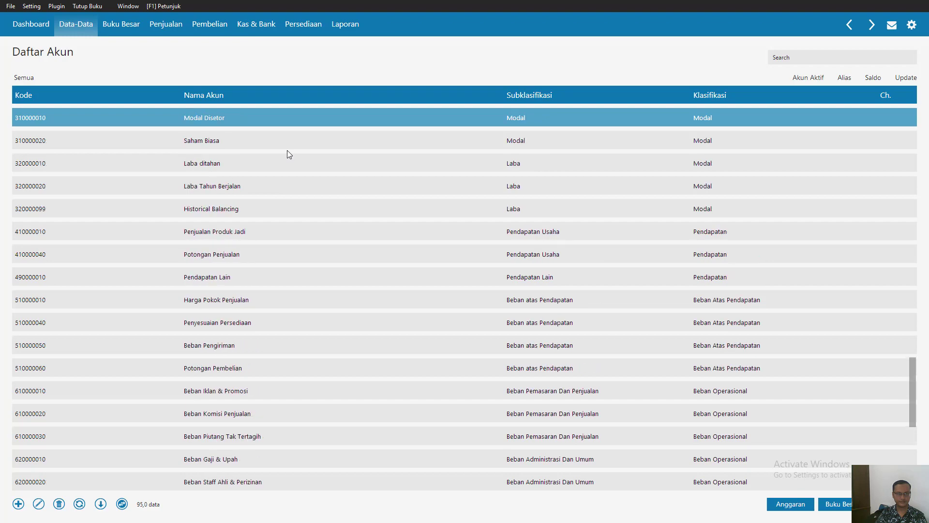
key("Down")
key("Down")
key("Down")
key("Down")
key("Down")
key("Down")
key("Down")
key("Down")
key("Down")
key("Down")
key("Down")
key("Down")
key("Down")
key("Down")
key("Down")
key("Down")
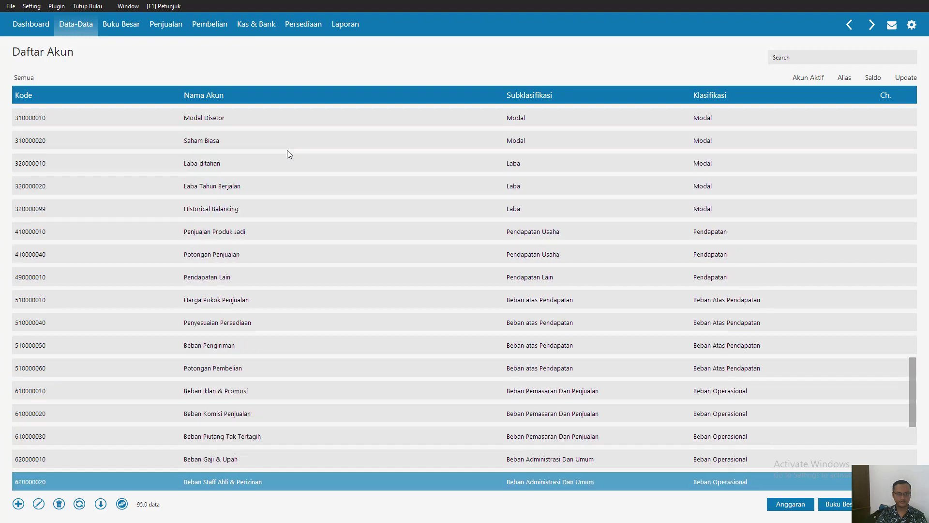
key("Down")
key("Down")
key("Down")
key("Down")
key("Down")
key("Down")
key("Down")
key("Down")
key("Down")
key("Down")
key("Down")
key("Down")
key("Down")
key("Down")
key("Down")
key("Down")
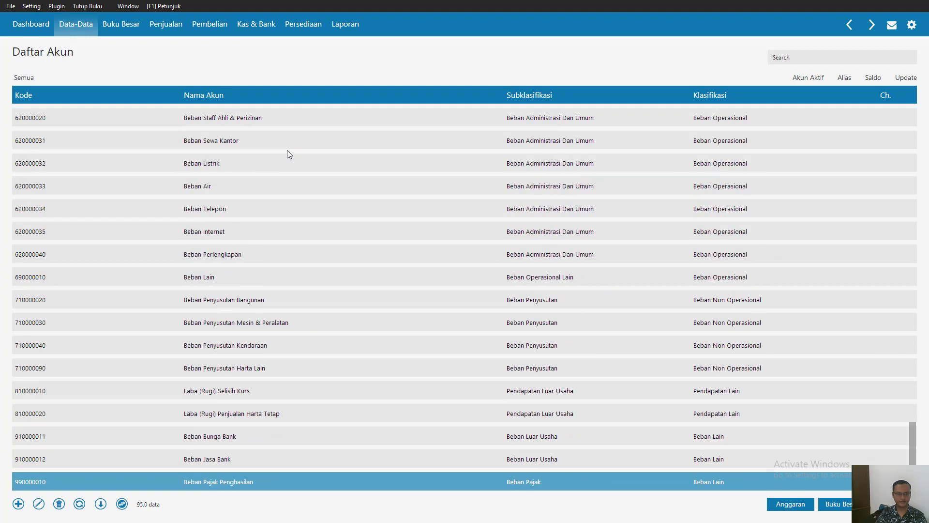
key("Up")
key("Up")
key("Up")
key("Up")
key("Up")
key("Up")
key("Up")
key("Up")
key("Up")
key("Up")
key("Up")
key("Up")
key("Up")
key("Up")
key("Up")
key("Up")
key("Up")
key("Up")
key("Up")
key("Up")
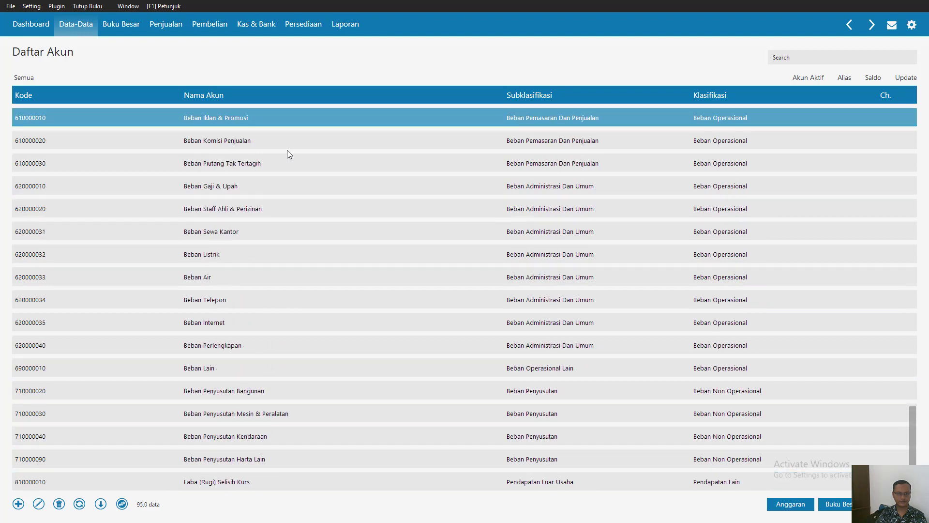
key("Up")
key("Up")
key("Up")
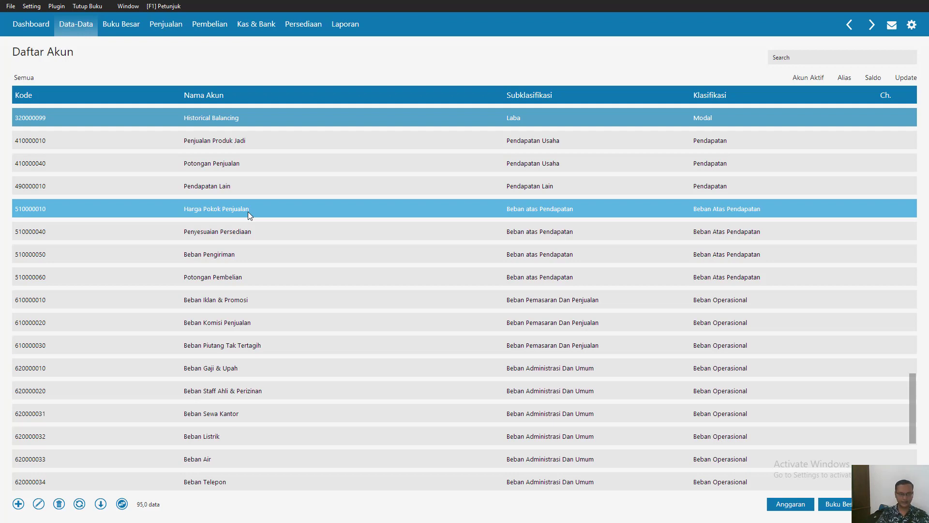
key("Up")
key("Up")
key("Up")
key("Up")
key("Up")
key("Up")
key("Up")
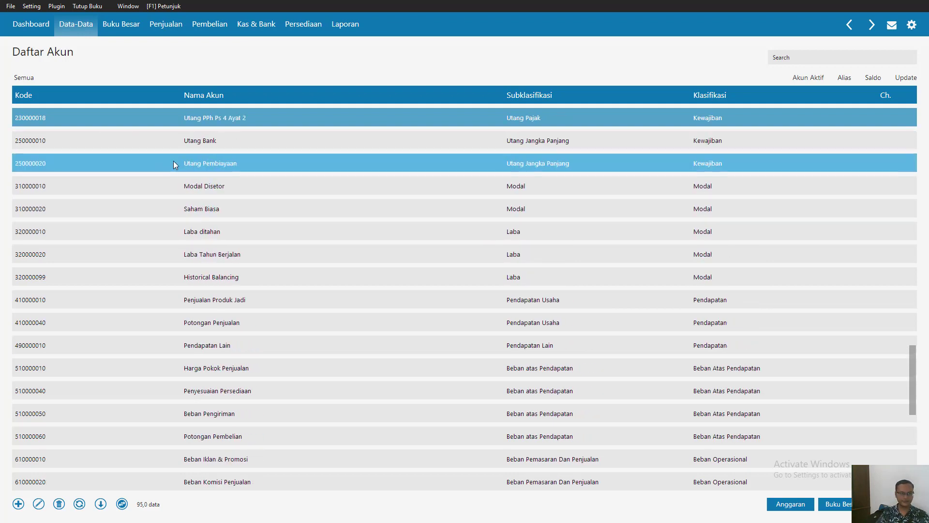
key("Up")
key("Up")
key("Up")
key("Up")
key("Up")
key("Up")
key("Up")
key("Up")
key("Up")
key("Up")
key("Up")
key("Up")
key("Up")
key("Up")
key("Up")
key("Up")
key("Up")
key("Up")
key("Up")
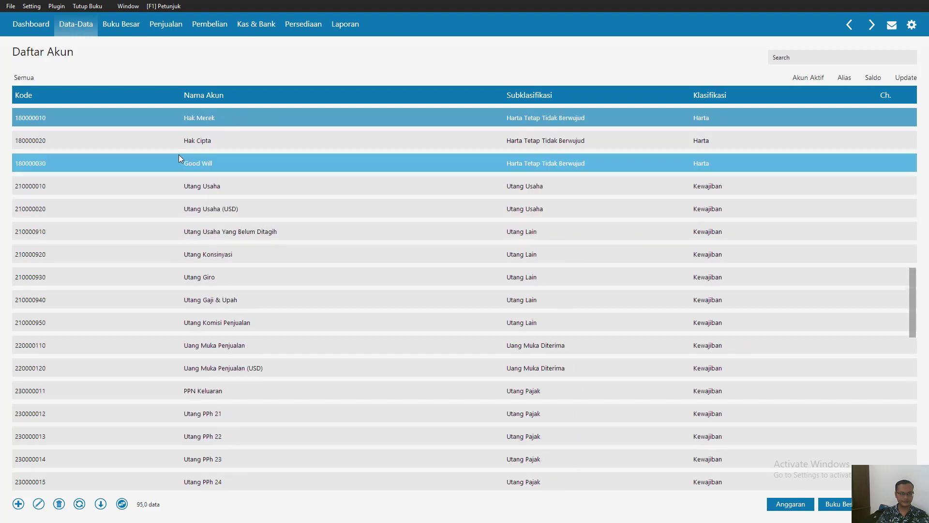
key("Up")
key("Up")
key("Up")
key("Up")
key("Up")
key("Up")
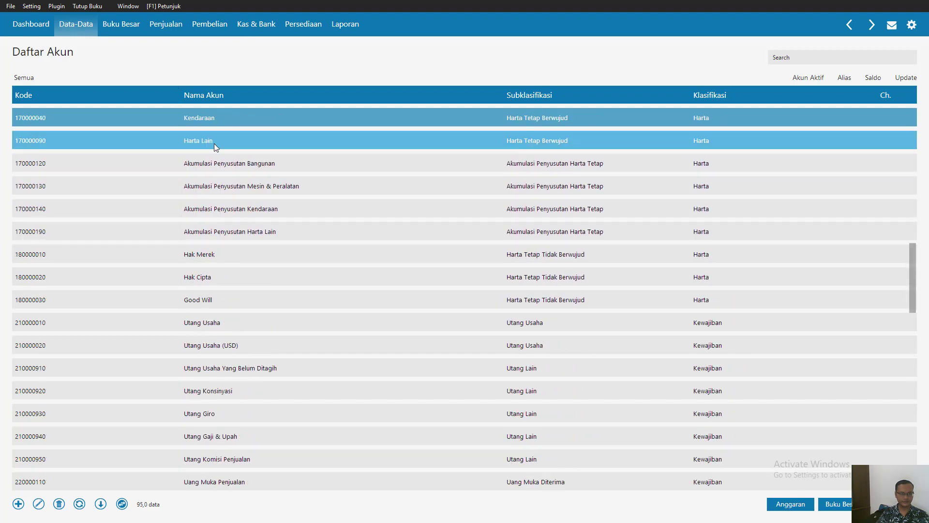
key("Up")
key("Up")
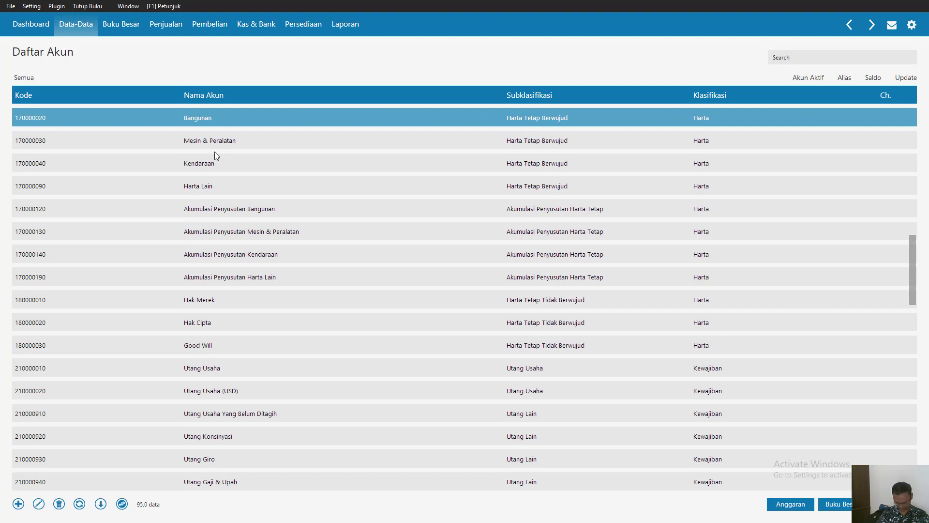
- Rename the fixed asset account Harta Lain to Mesin Produksi and save it
key("Up")
key("Up")
key("Up")
key("Up")
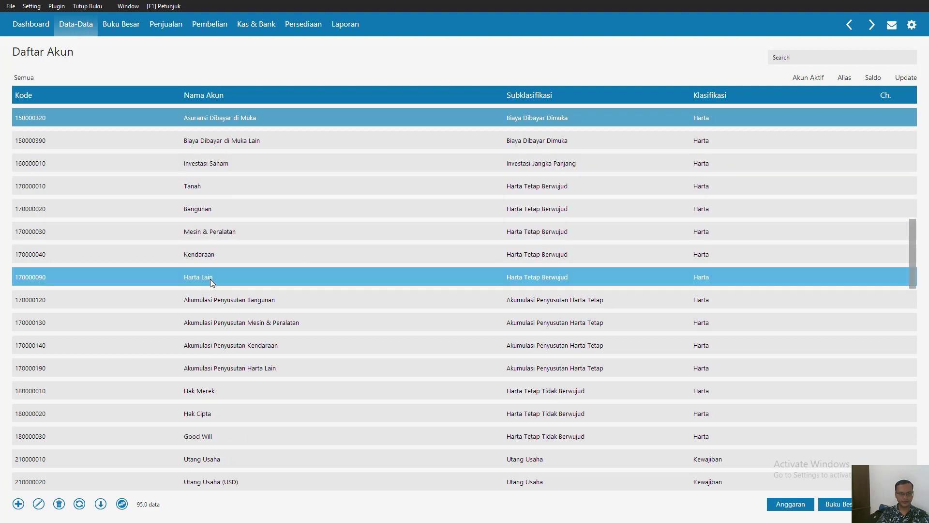
double_click(210, 279)
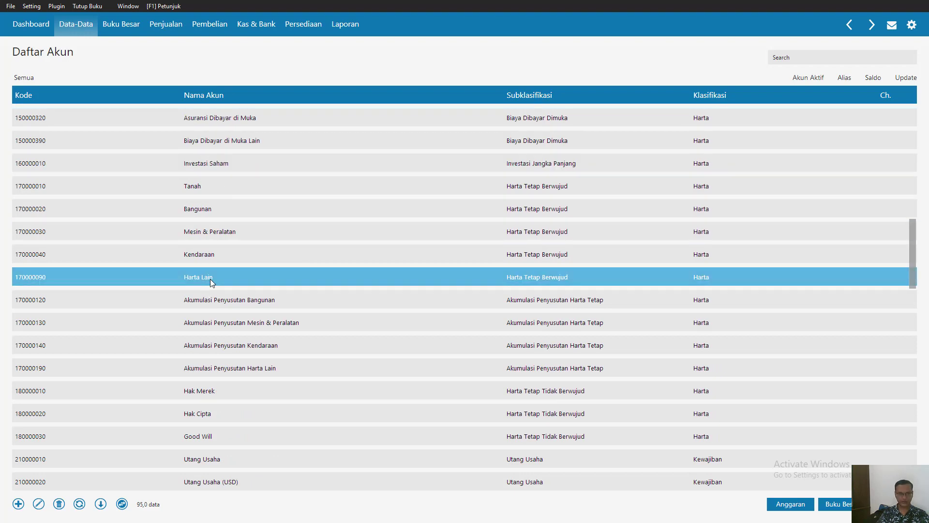
left_click(649, 331)
double_click(510, 351)
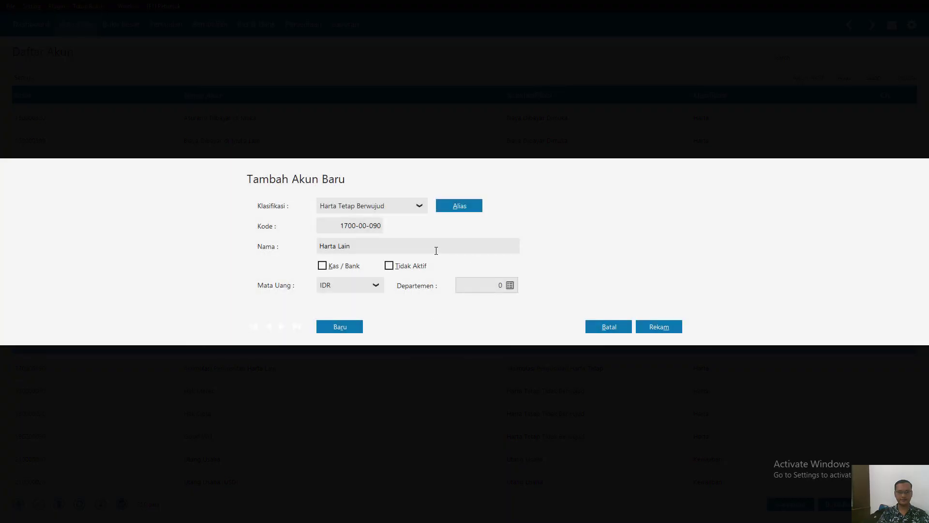
left_click(436, 250)
key("BackSpace")
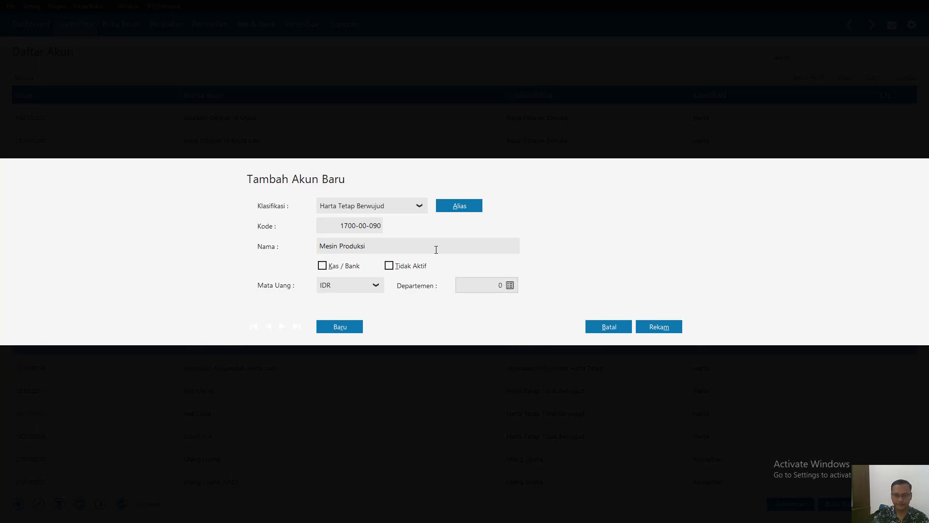
left_click(665, 329)
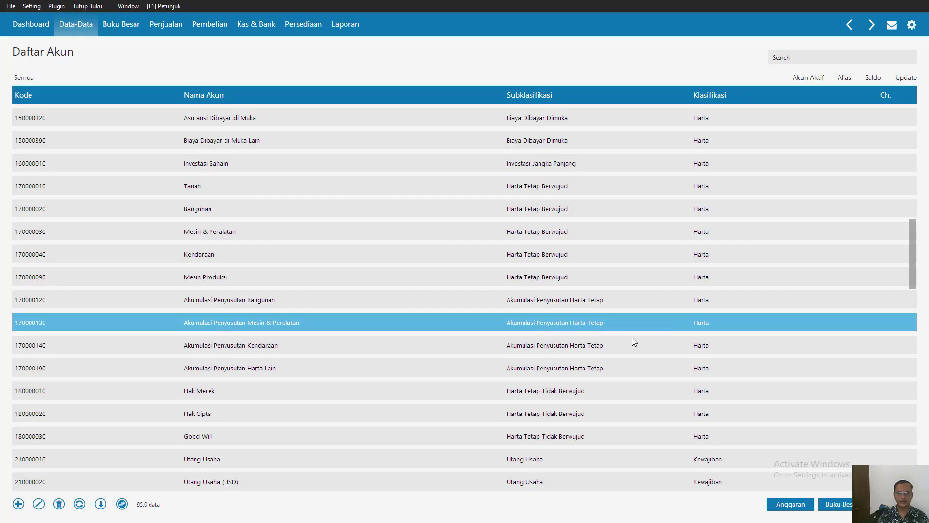
- Rename the account Akumulasi Penyusutan Harta Lain to Akumulasi Penyusutan Mesin Produksi and save it
double_click(239, 365)
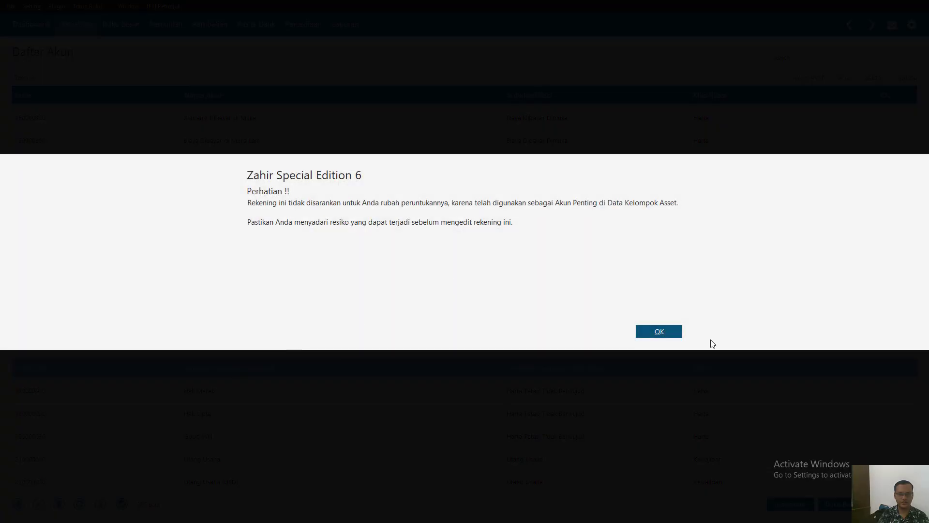
left_click(668, 332)
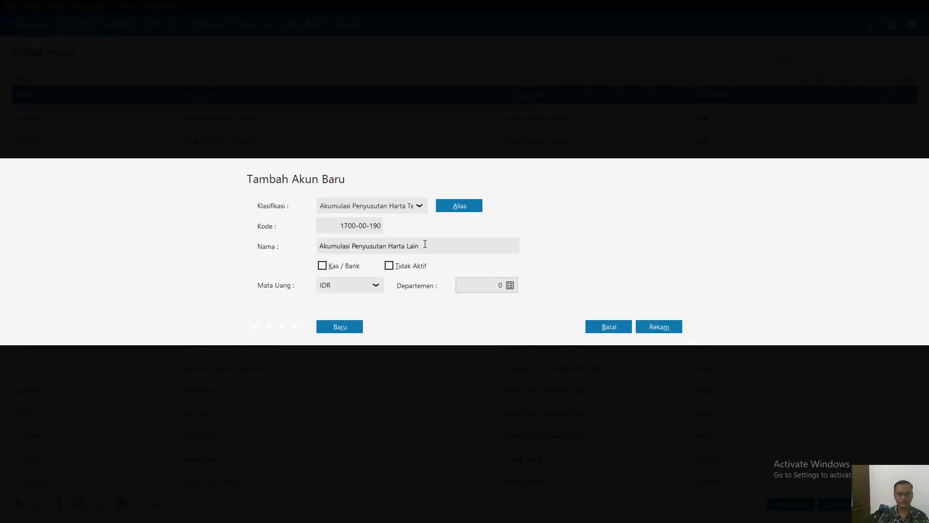
left_click(425, 244)
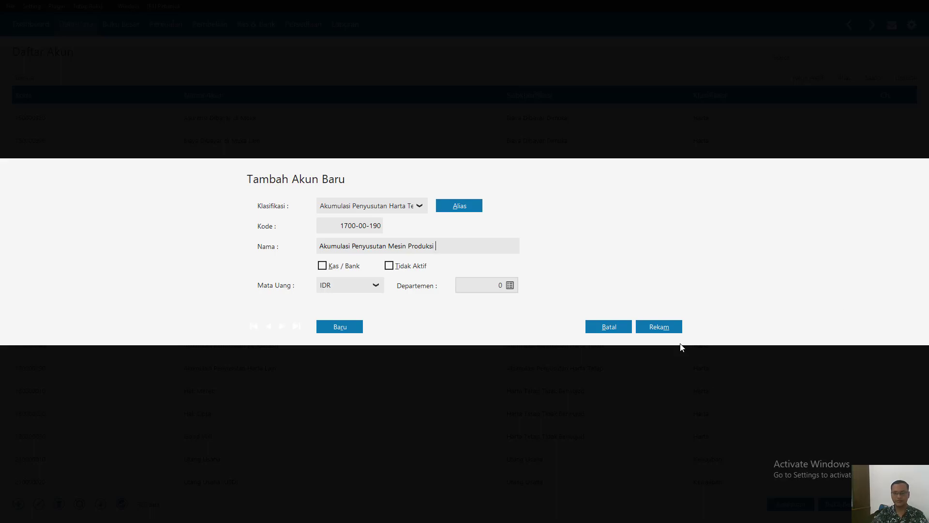
left_click(661, 327)
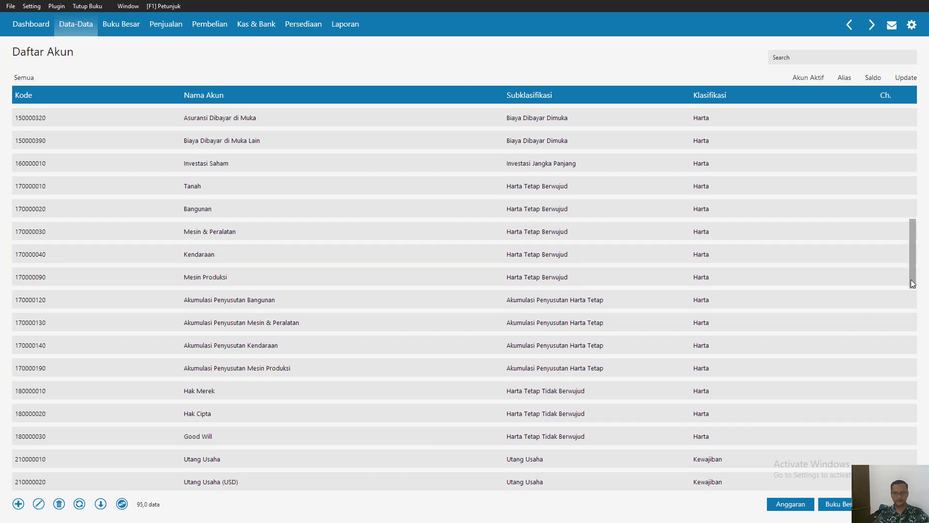
- Rename the account Beban Penyusutan Harta Lain to Beban Penyusutan Mesin Produksi and save it
scroll(914, 269, "down", 9)
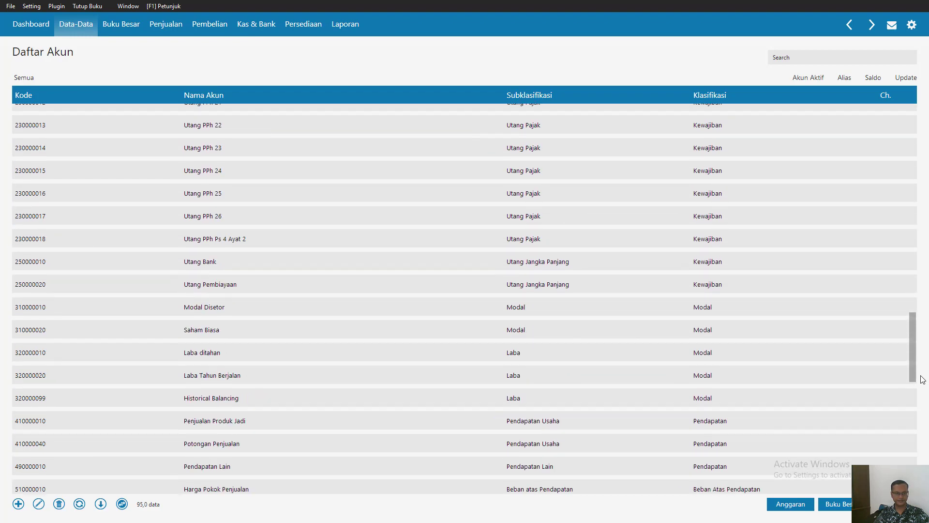
scroll(922, 385, "down", 6)
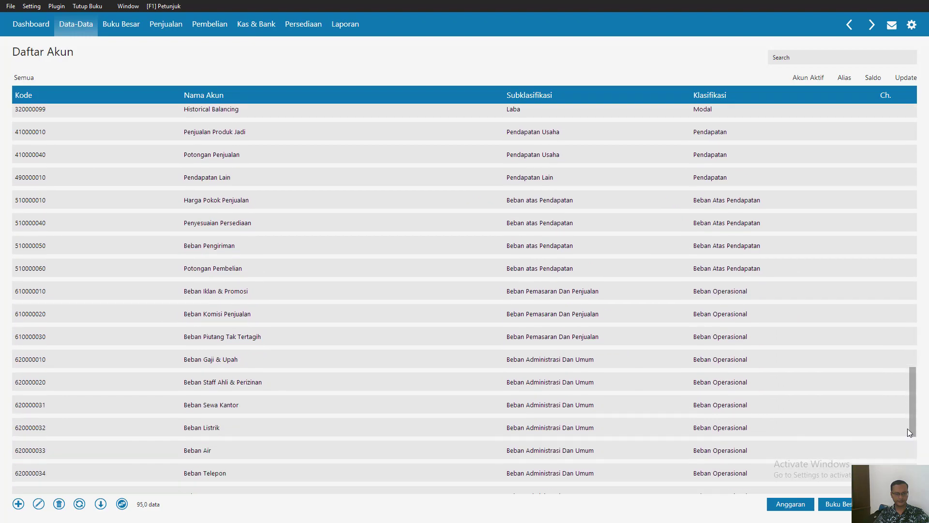
scroll(904, 450, "down", 1)
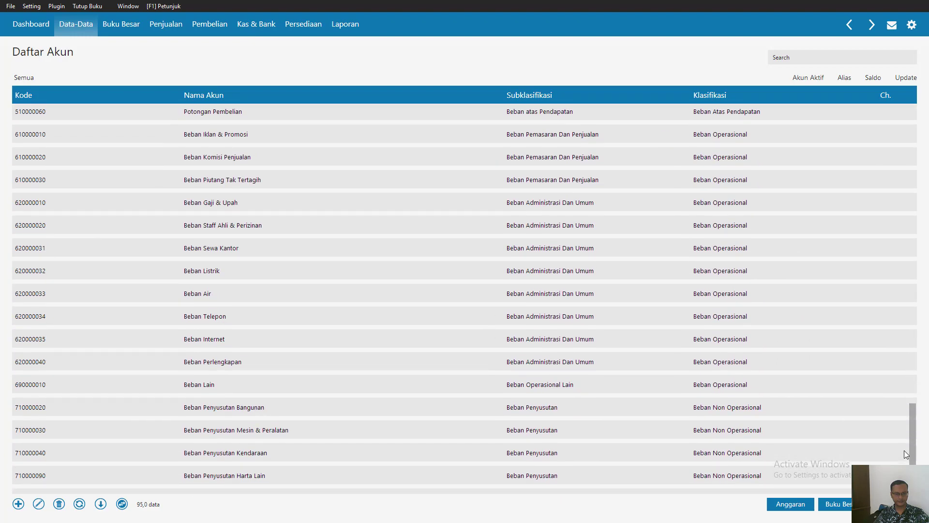
scroll(904, 452, "down", 1)
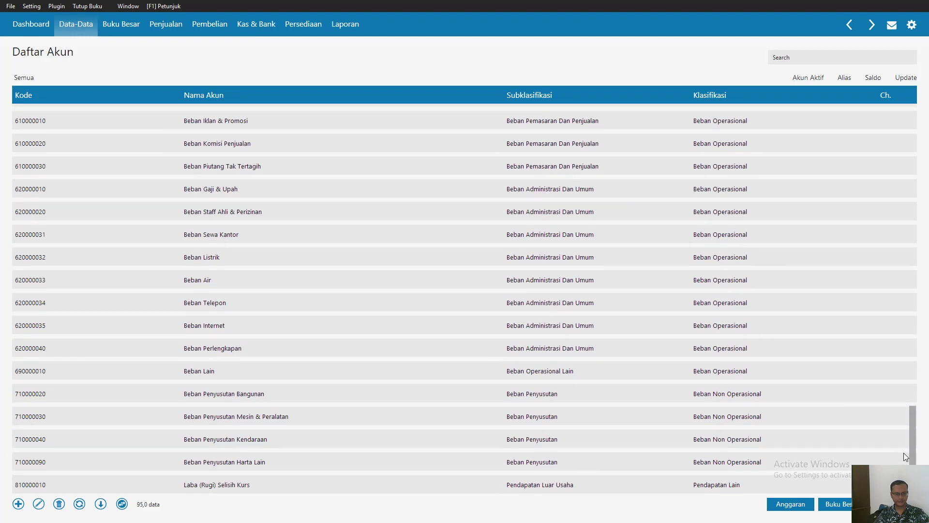
double_click(314, 467)
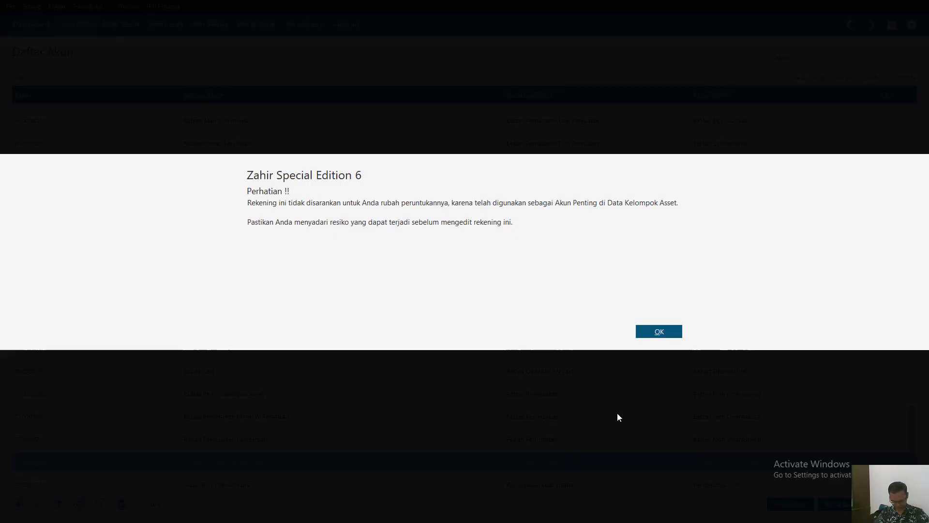
left_click(680, 333)
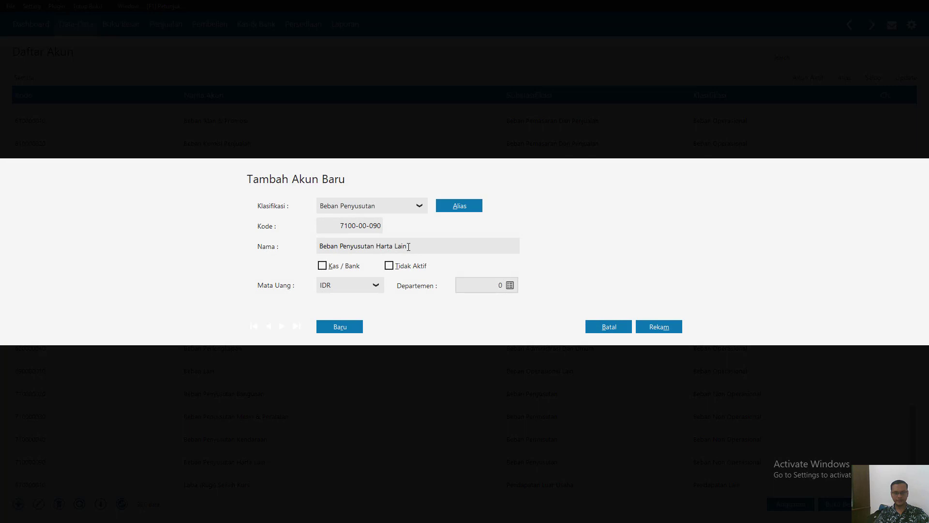
left_click(409, 247)
key("End")
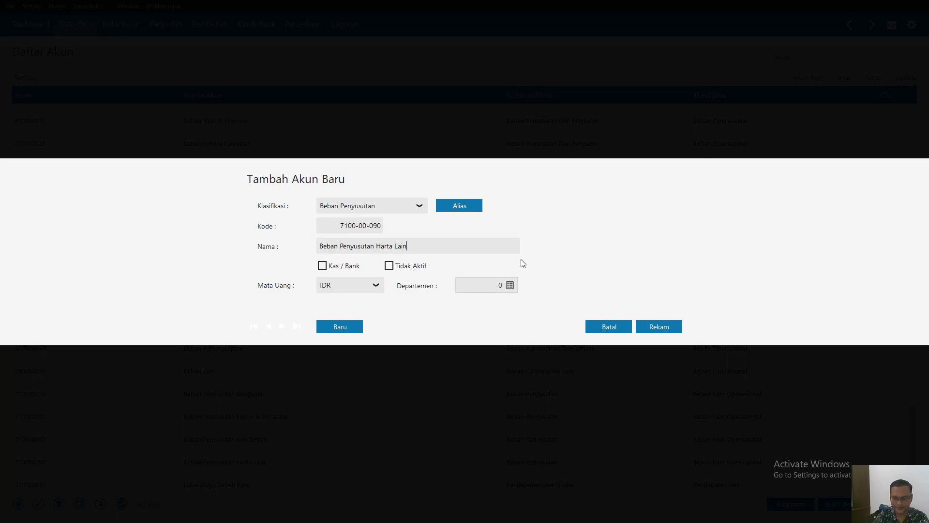
key("BackSpace")
key("BackSpace")
key("BackSpace")
key("BackSpace")
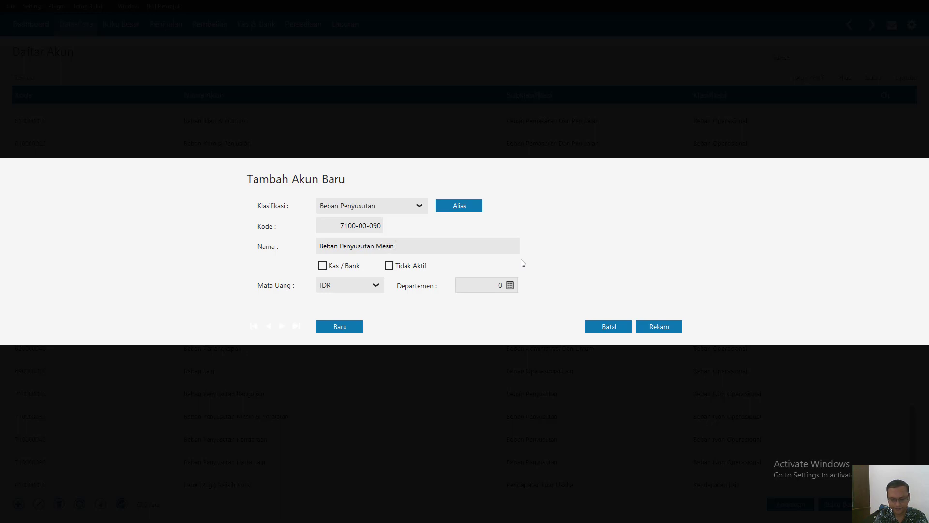
type("Mesin Produksi")
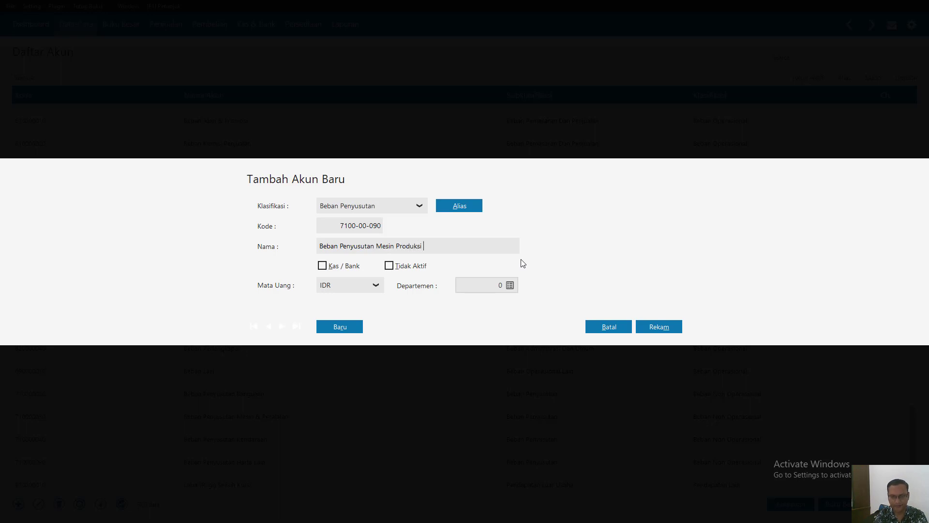
left_click(664, 332)
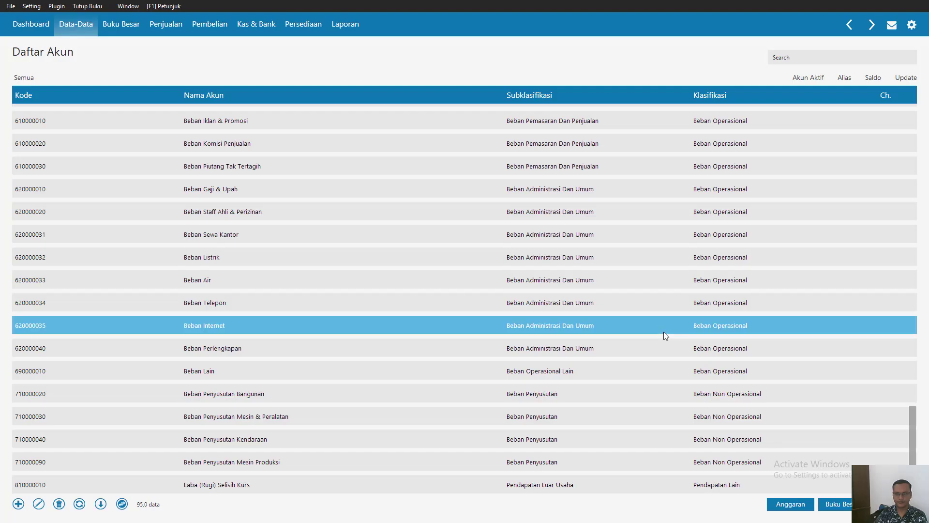
- Switch to Nitro Pro and look through the Bab II case study PDF from the opening balance sheet to its last page
key("super")
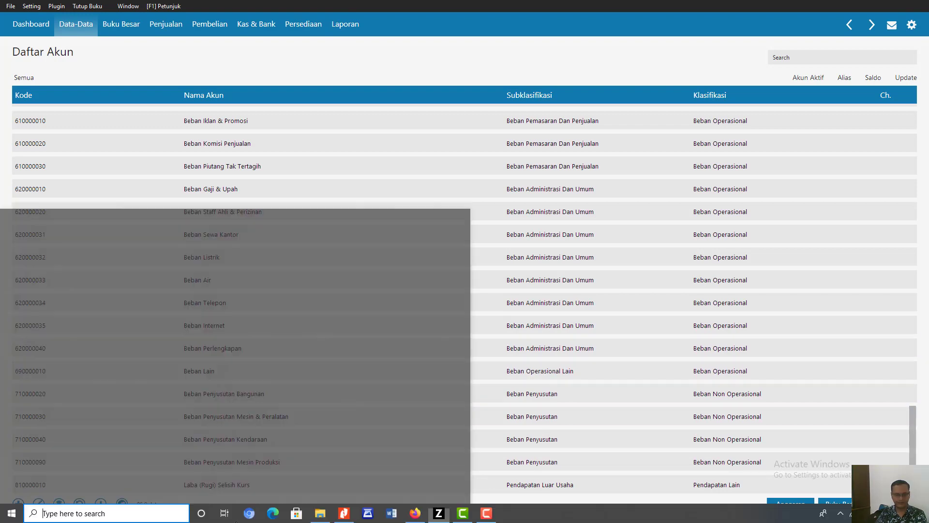
left_click(355, 514)
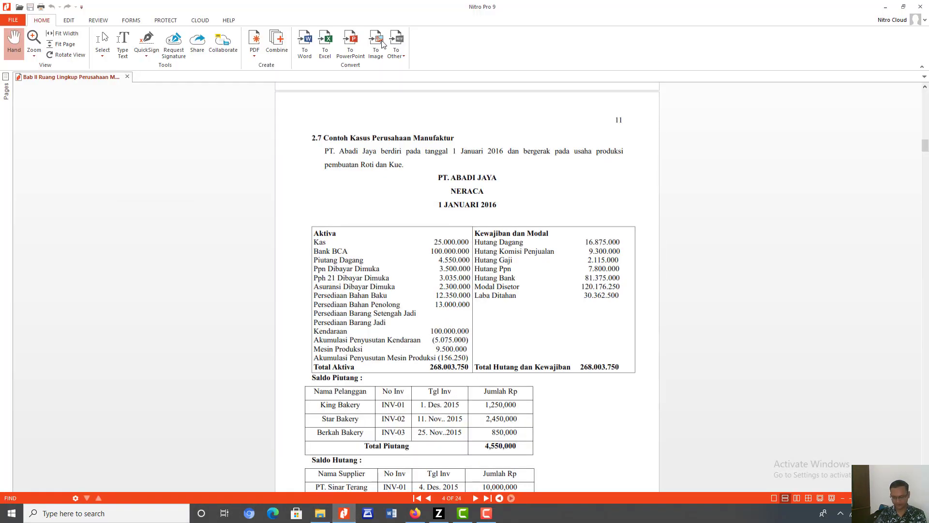
scroll(428, 23, "down", 1)
scroll(928, 181, "down", 6)
scroll(928, 182, "down", 15)
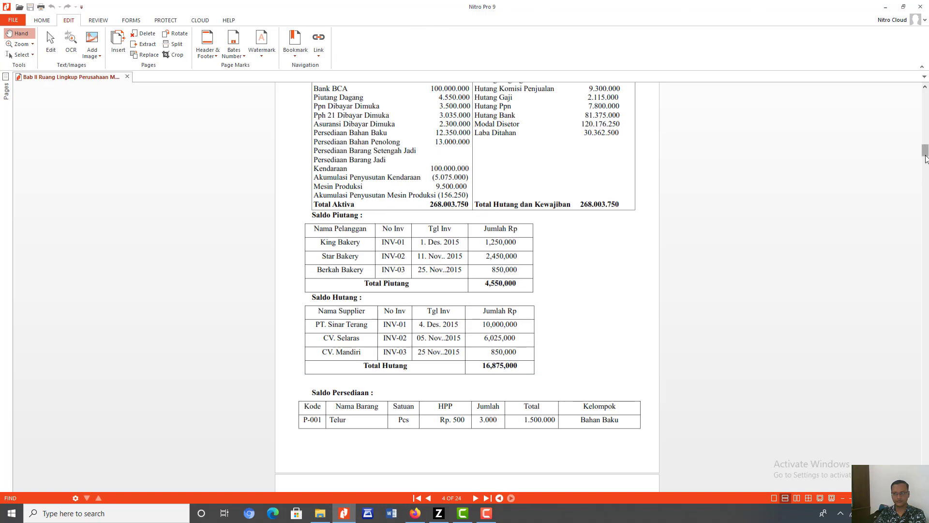
left_click_drag(926, 221, 922, 484)
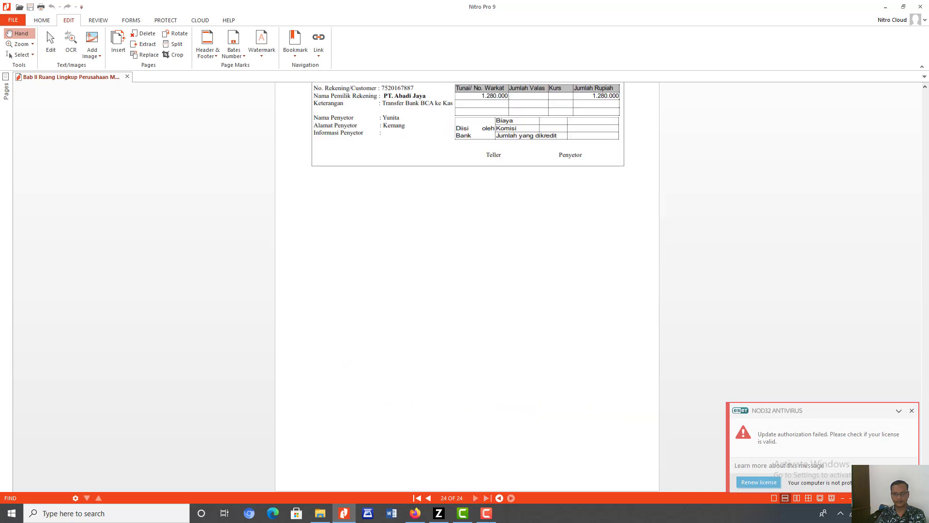
- Open the PDF Bab III Penyelesaian Contoh Kasus from the Modul Manufaktur Zahir folder
left_click(319, 513)
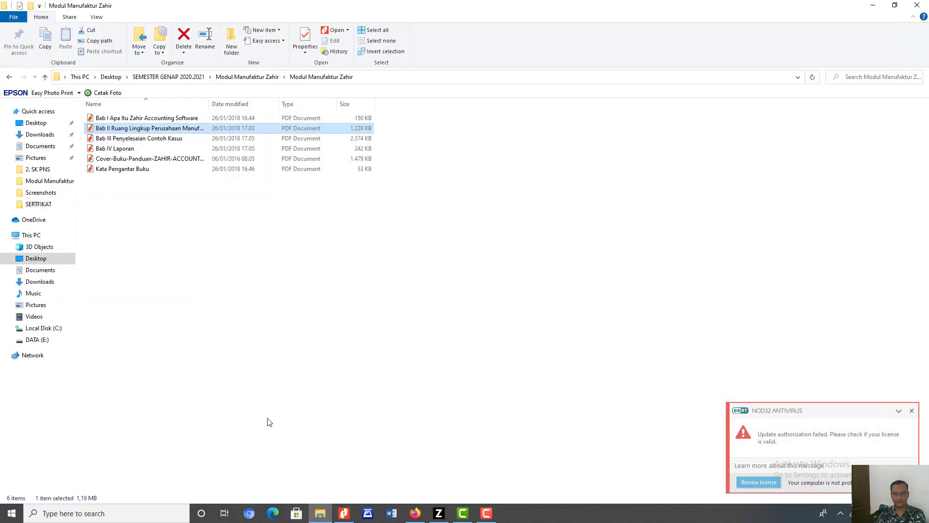
left_click(133, 140)
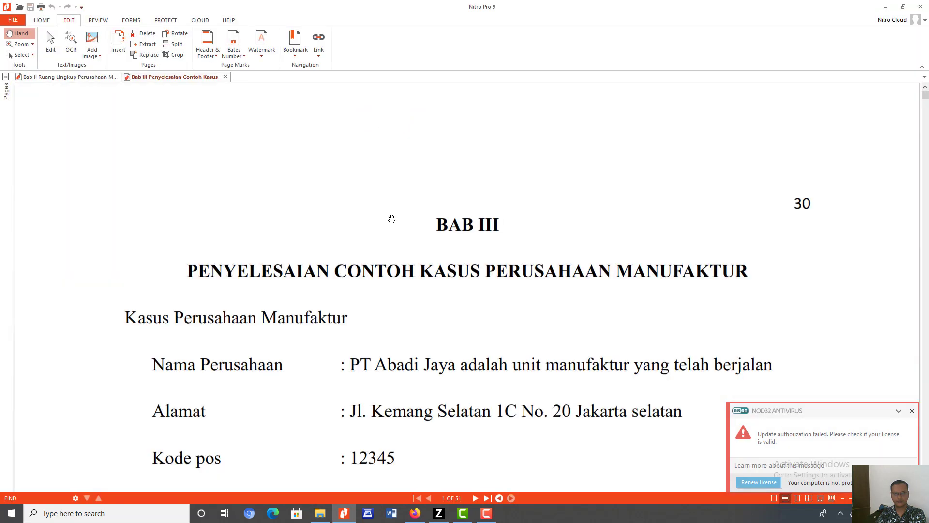
scroll(391, 218, "down", 3)
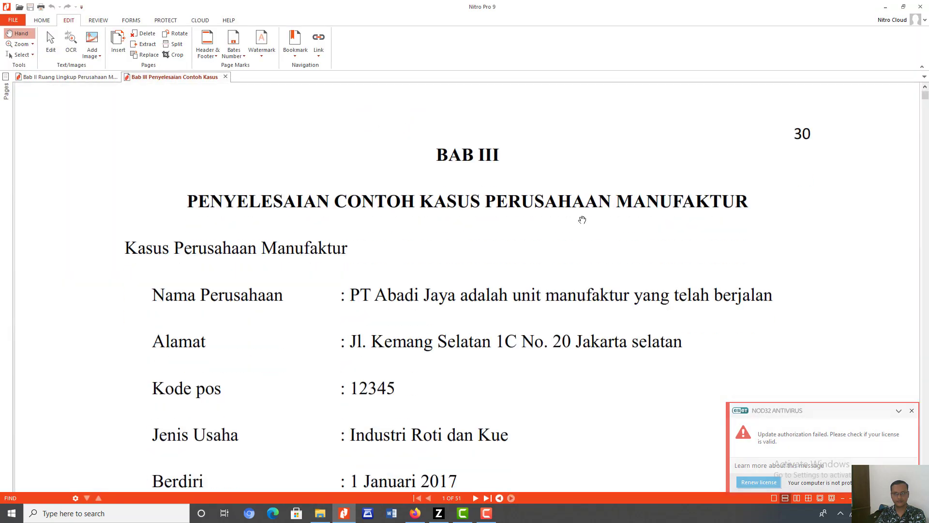
left_click(845, 499)
left_click(845, 498)
left_click(845, 499)
- Examine the 1 Januari 2016 balance sheet and the list of accounts to adjust in Bab III, and return to Zahir Accounting
scroll(921, 242, "down", 4)
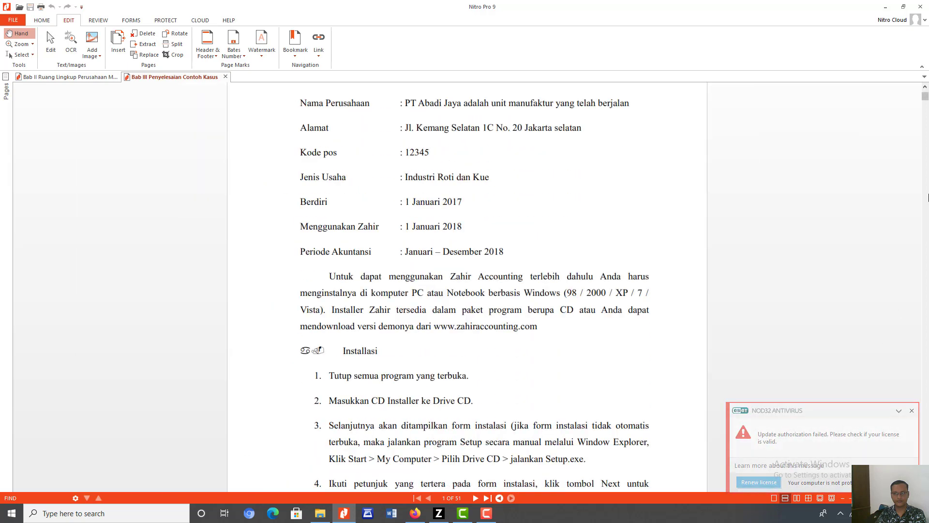
scroll(928, 197, "down", 11)
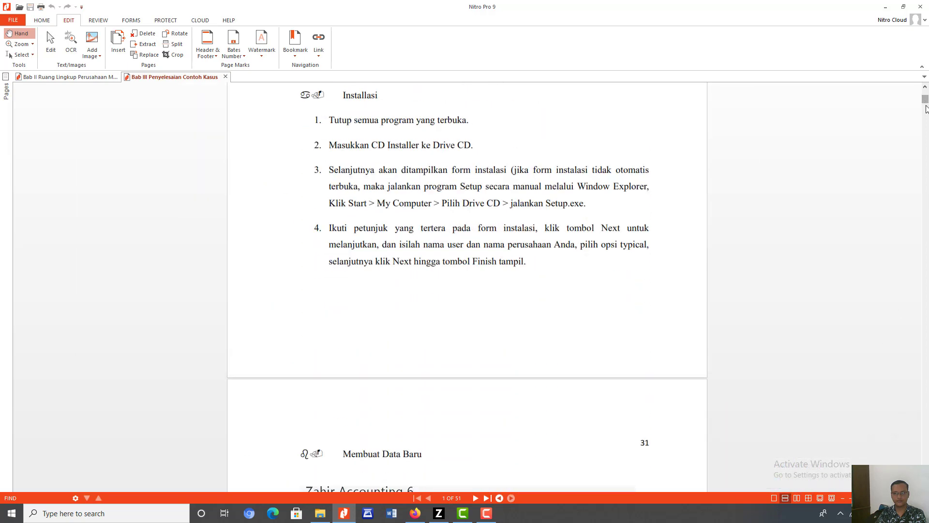
left_click_drag(928, 103, 927, 149)
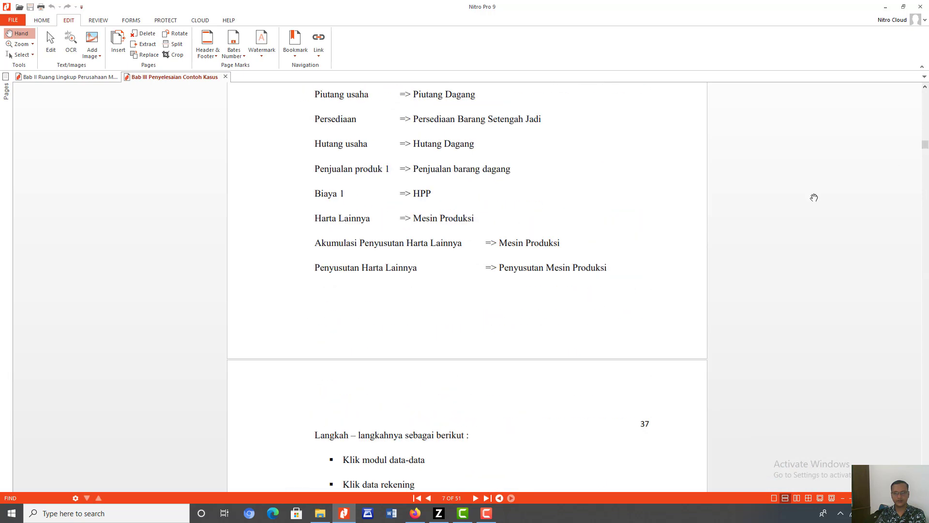
scroll(814, 198, "up", 2)
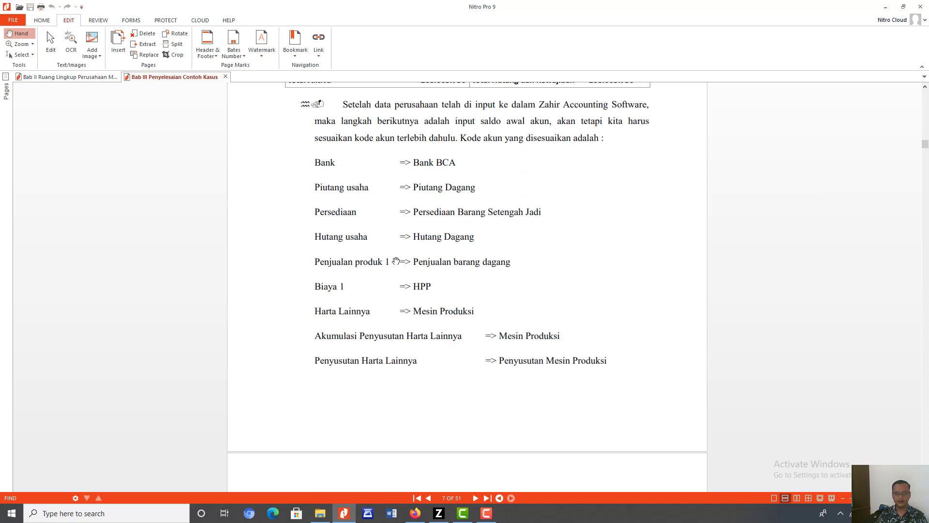
scroll(469, 361, "up", 5)
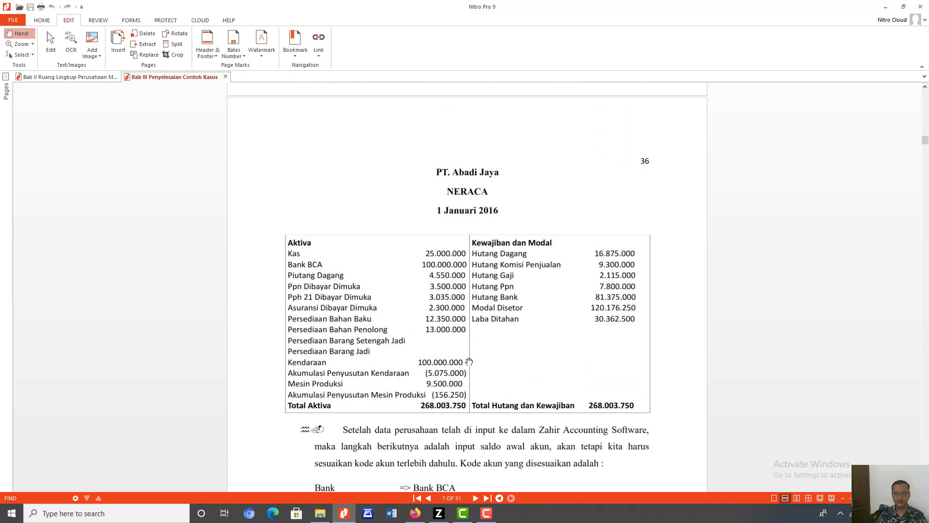
scroll(469, 362, "down", 4)
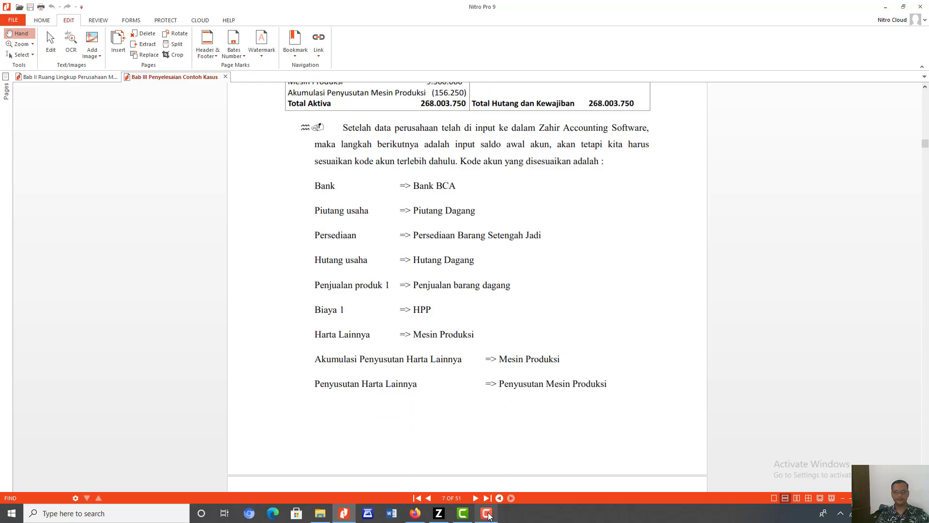
left_click(439, 513)
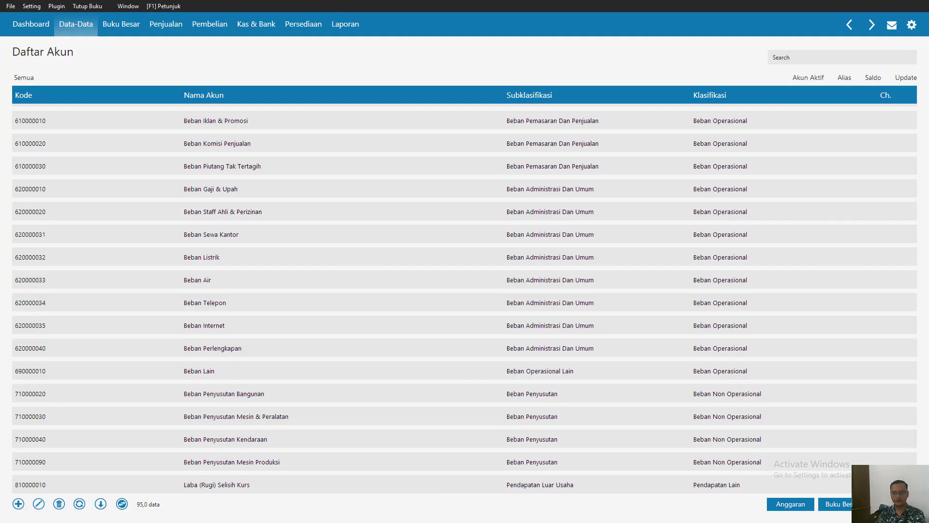
key("super")
left_click(483, 516)
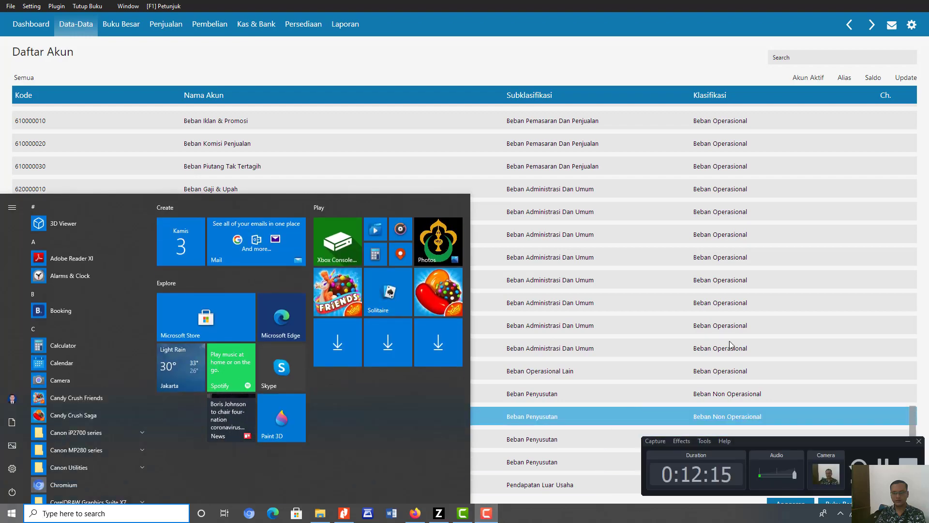
left_click(499, 257)
left_click(499, 257)
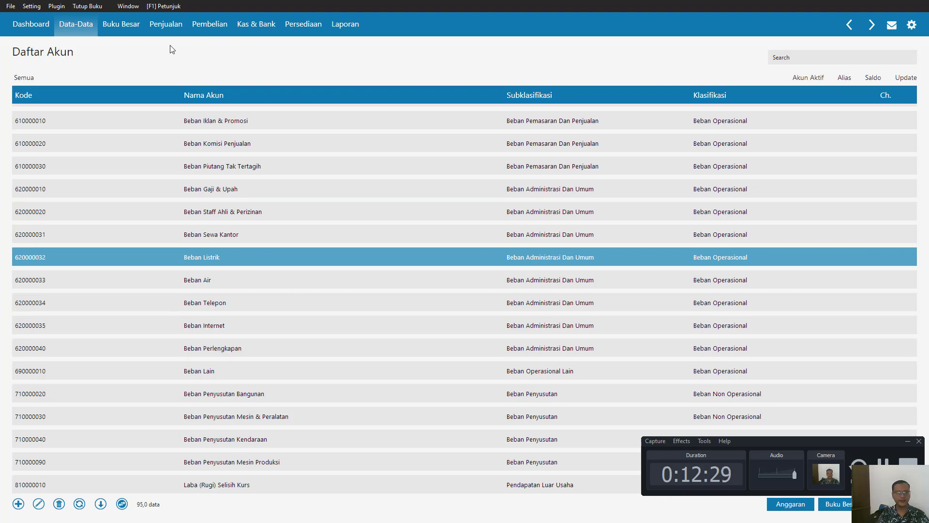
- Open the Saldo Awal Akun form for entering the opening account balances
left_click(33, 28)
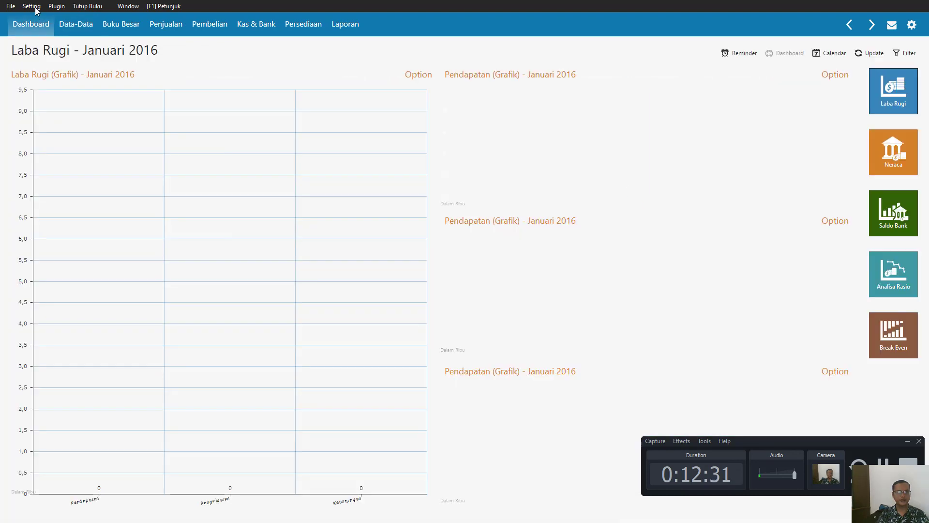
left_click(32, 6)
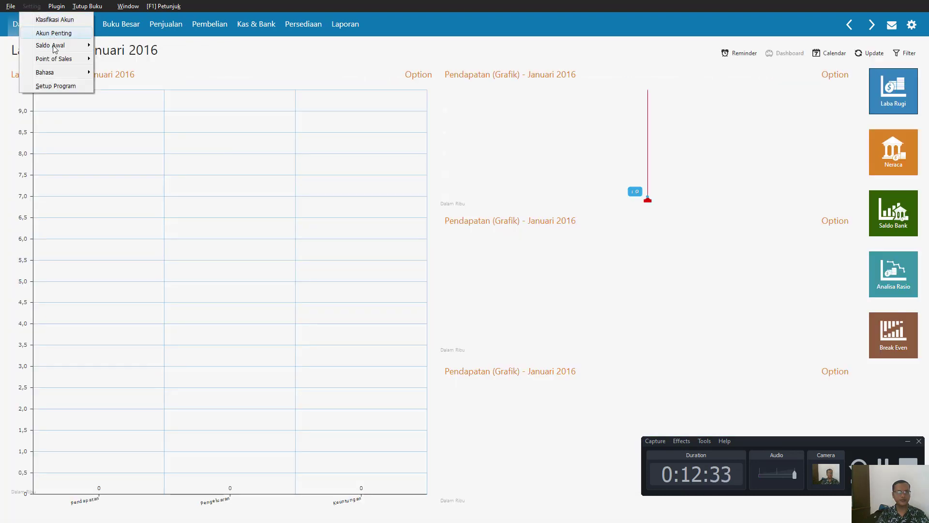
mouse_move(55, 47)
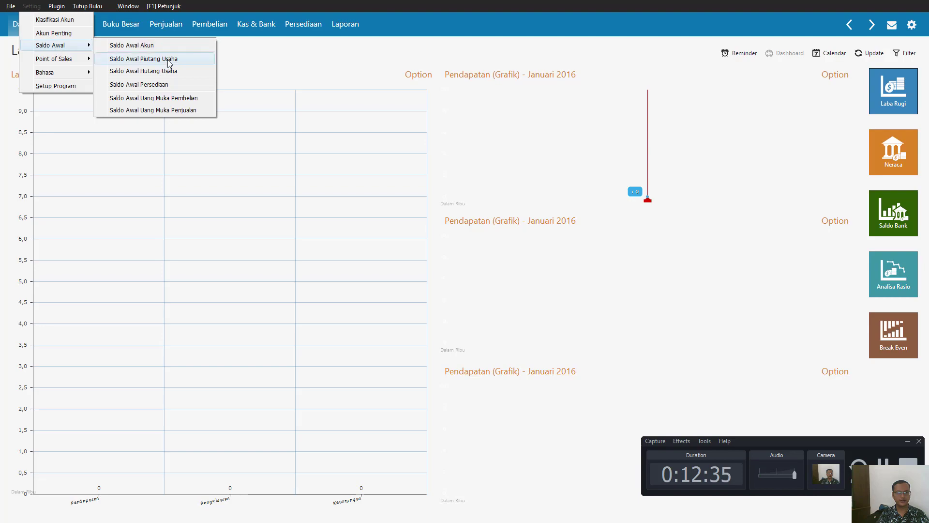
left_click(145, 45)
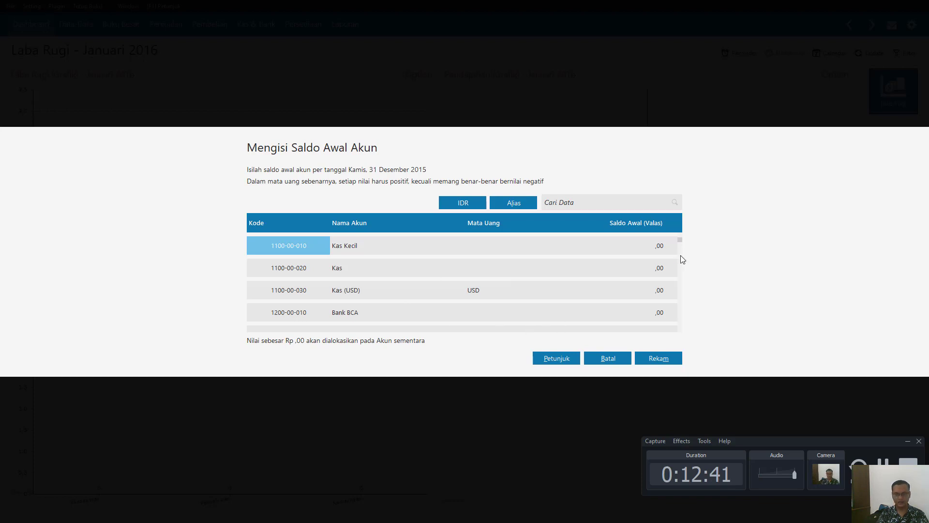
- Enter opening balances of 25.000.000 for Kas and 100.000.000 for Bank BCA
left_click(646, 271)
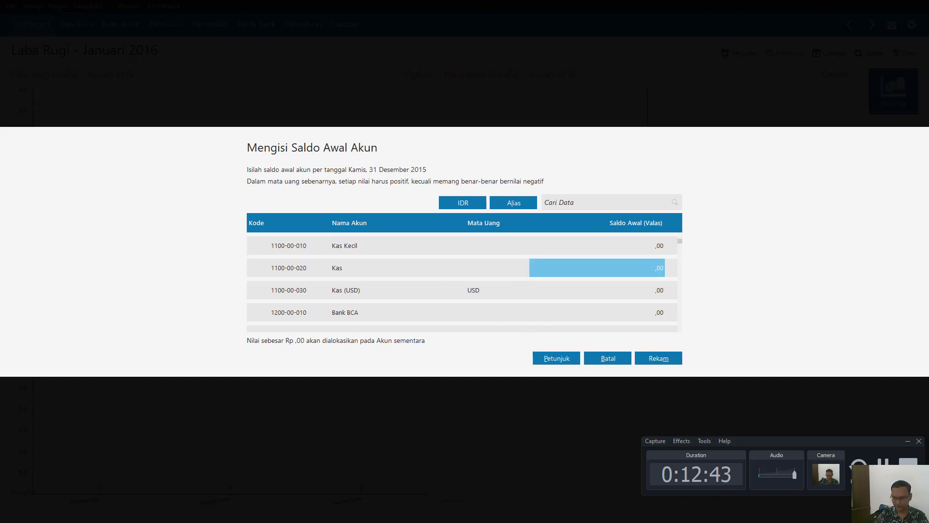
type("25000000")
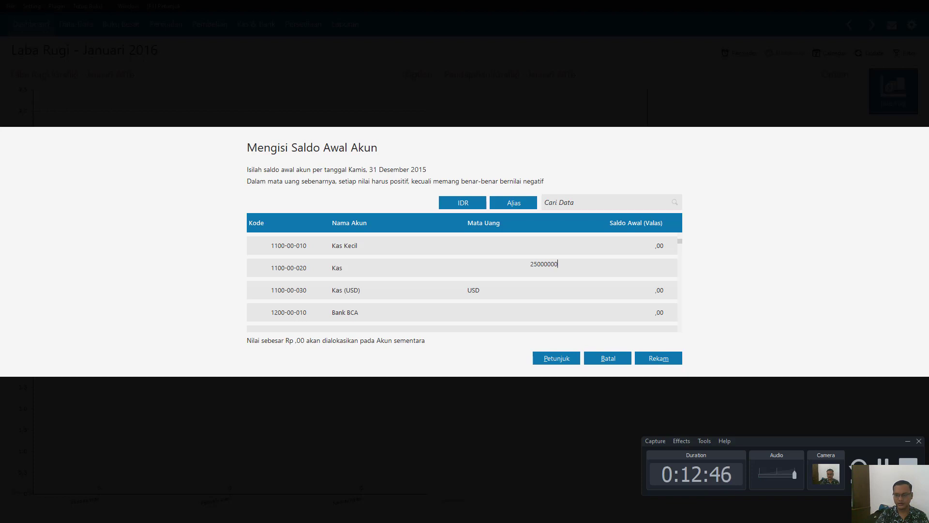
key("Return")
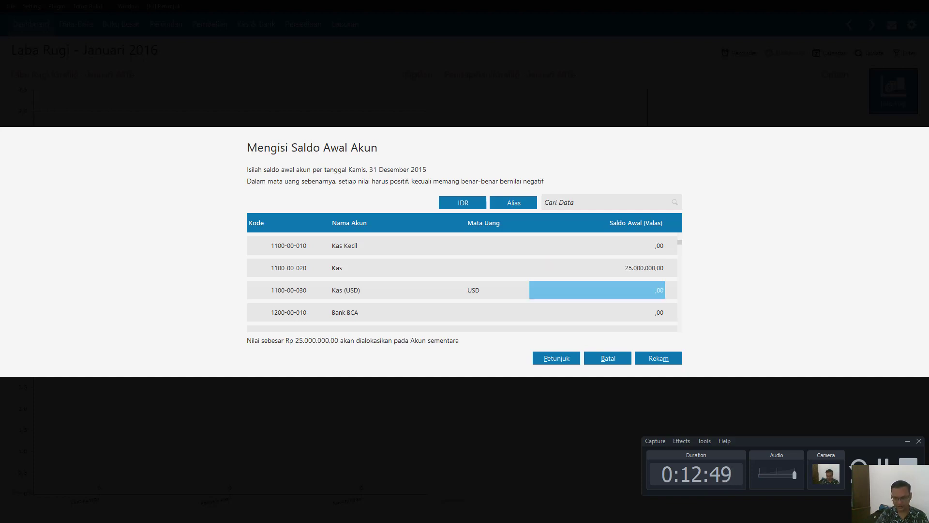
key("Return")
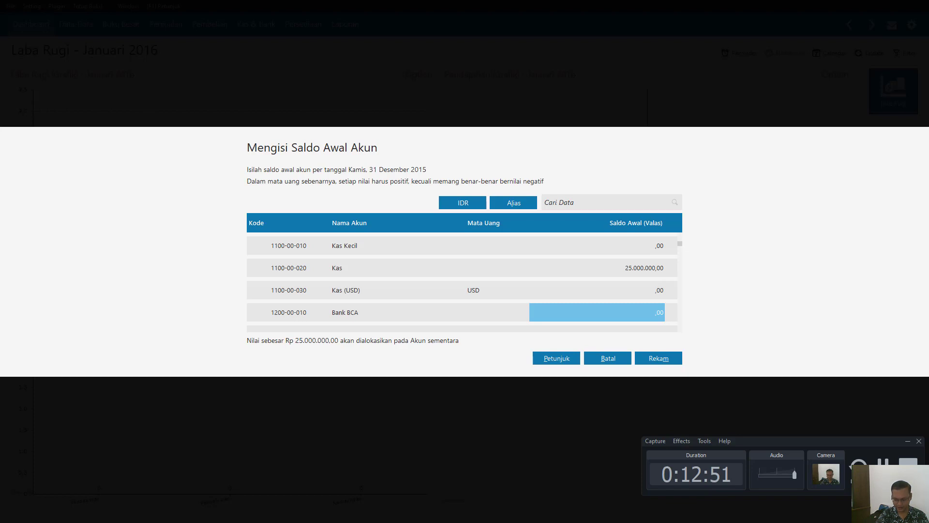
type("100000000")
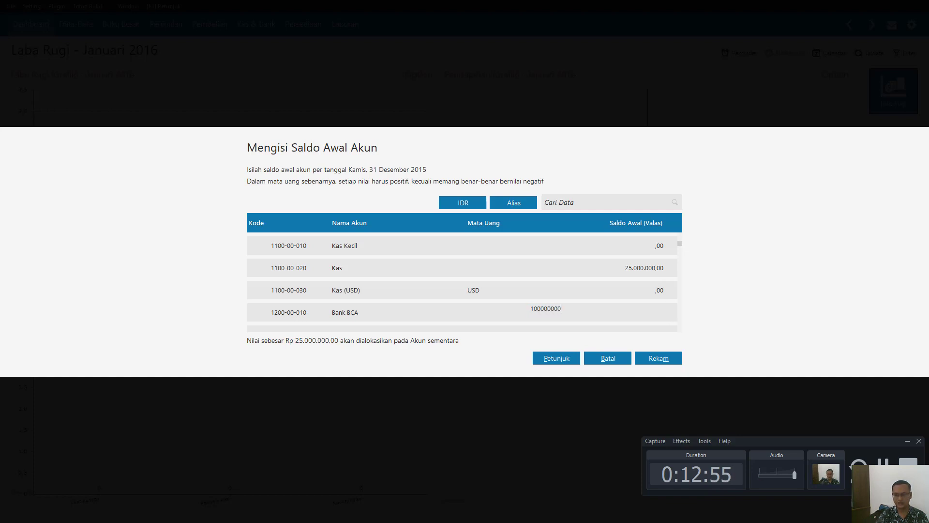
key("Return")
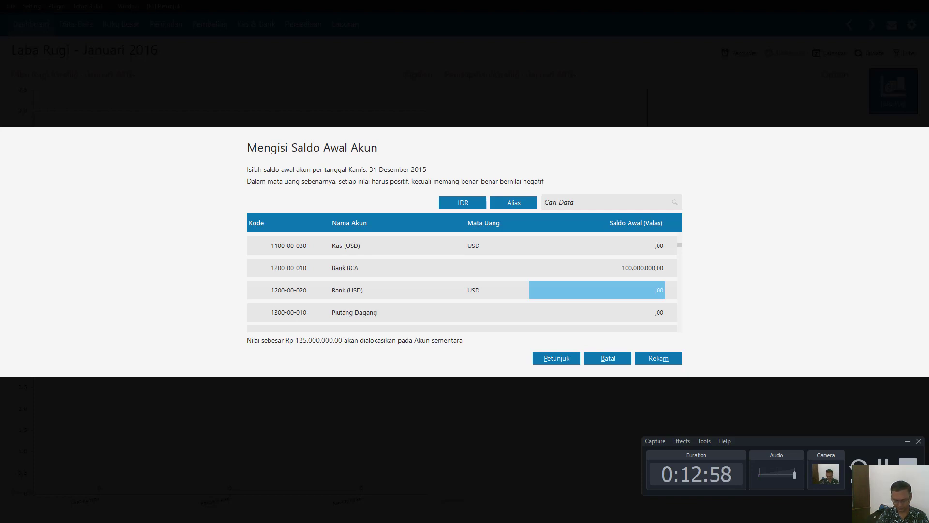
- Enter an opening balance of 4.550.000 for Piutang Dagang
key("Down")
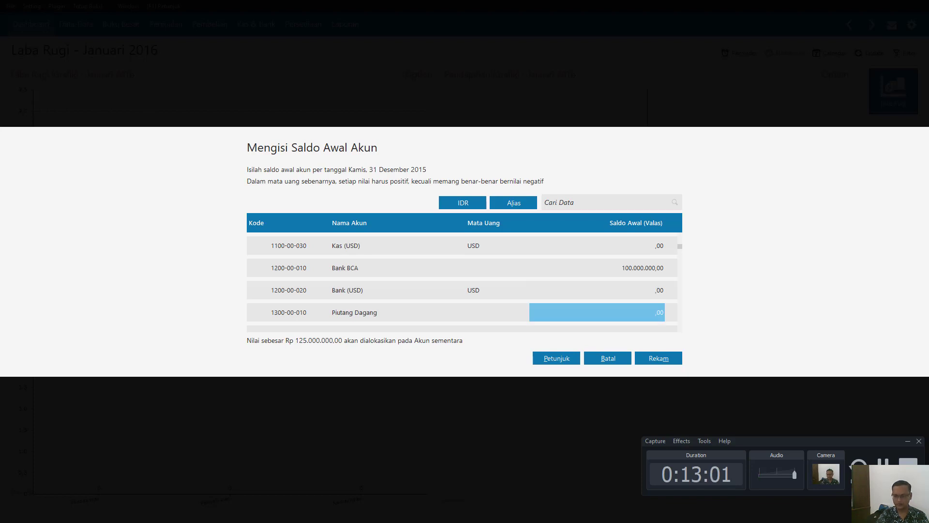
type("4550")
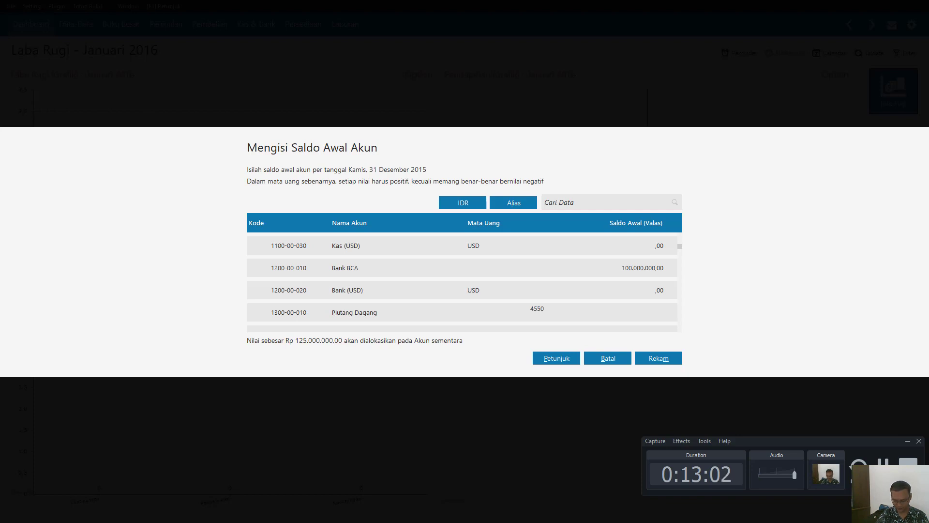
type("000")
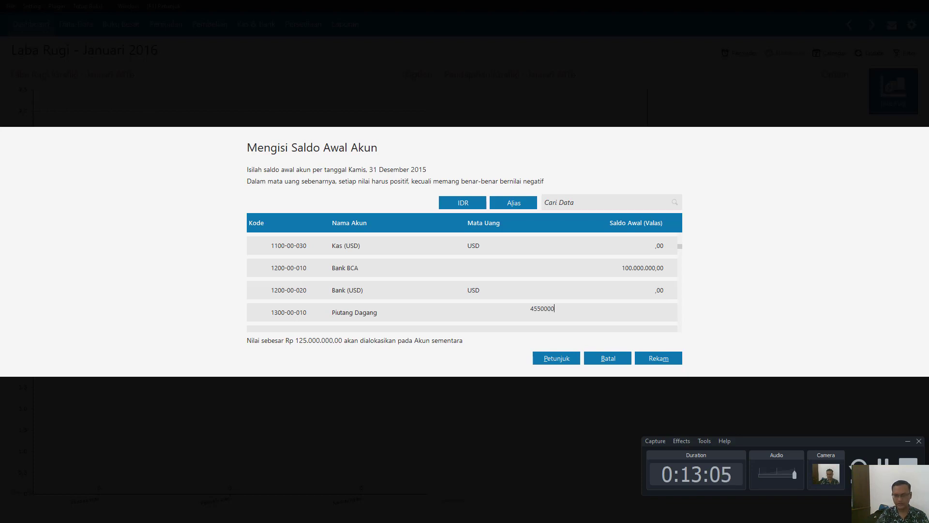
key("Return")
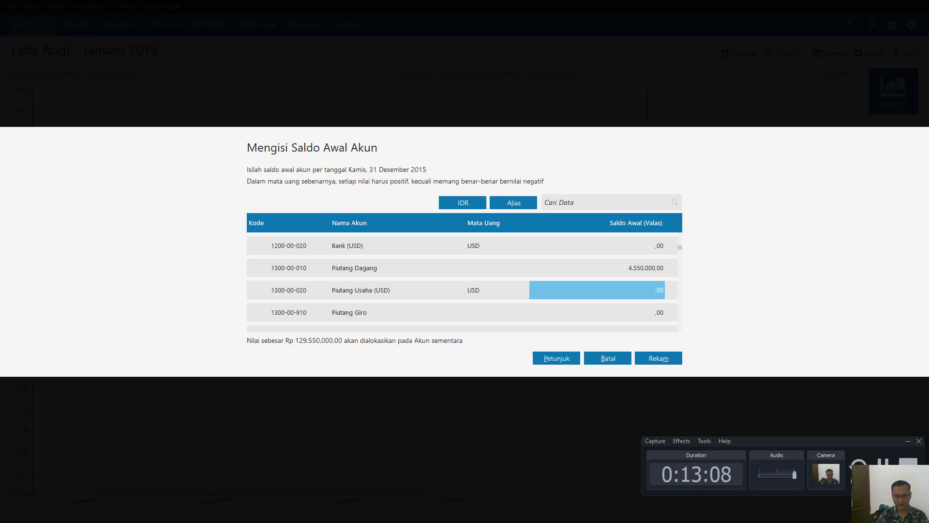
- Check the inventory, prepaid tax and prepaid expense accounts in the opening balance list, and leave the form without saving
key("Return")
key("Return")
key("Return")
key("Return")
key("Return")
key("Return")
key("Return")
key("Return")
key("Return")
key("Return")
key("Return")
key("Return")
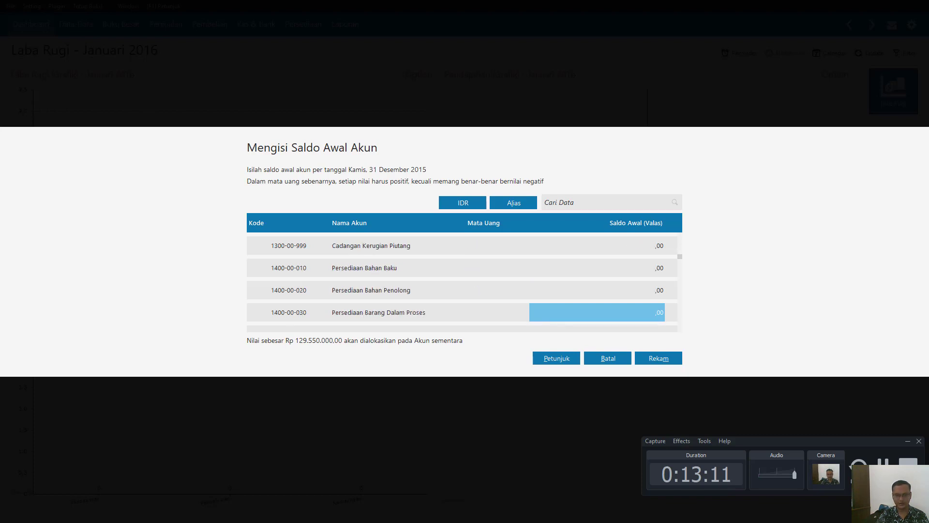
key("Return")
key("Return")
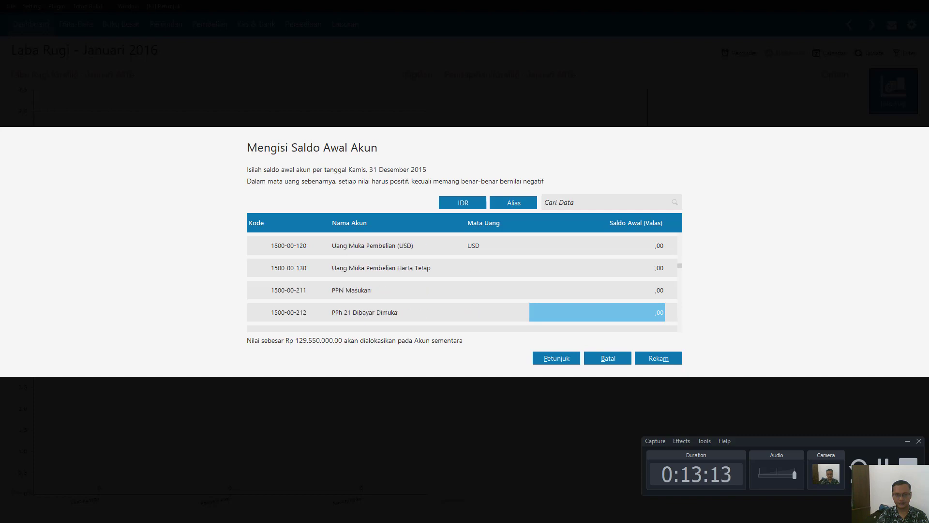
key("Return")
key("Return")
key("Return")
key("Return")
key("Return")
key("Return")
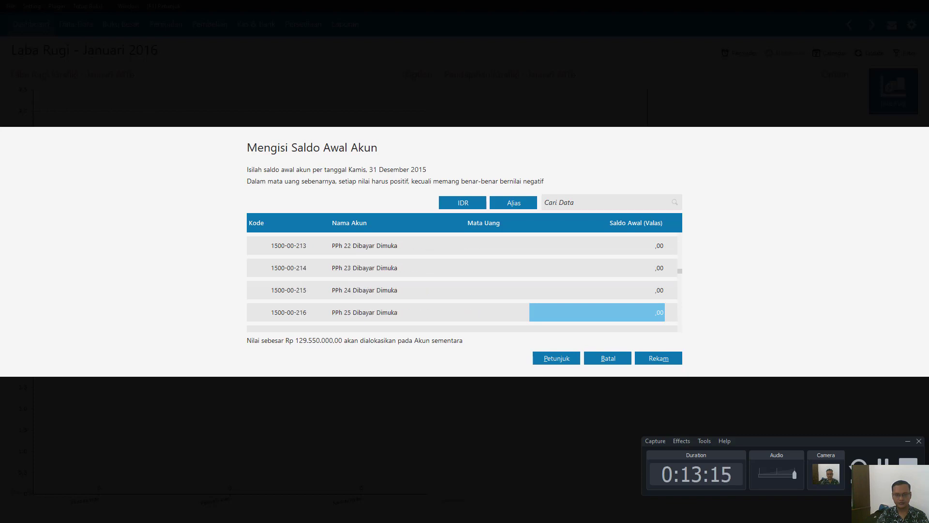
key("Return")
key("Return")
key("Return")
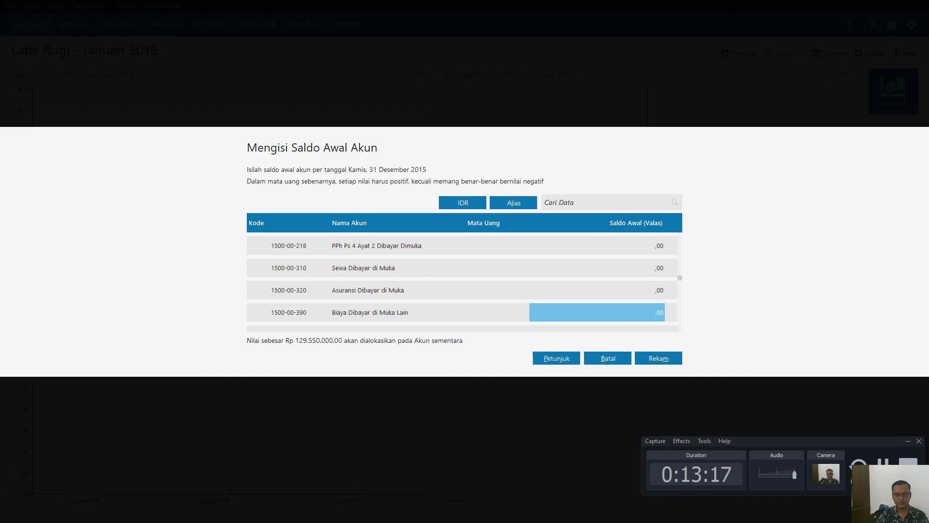
key("Up")
key("Up")
key("Up")
key("Up")
key("Up")
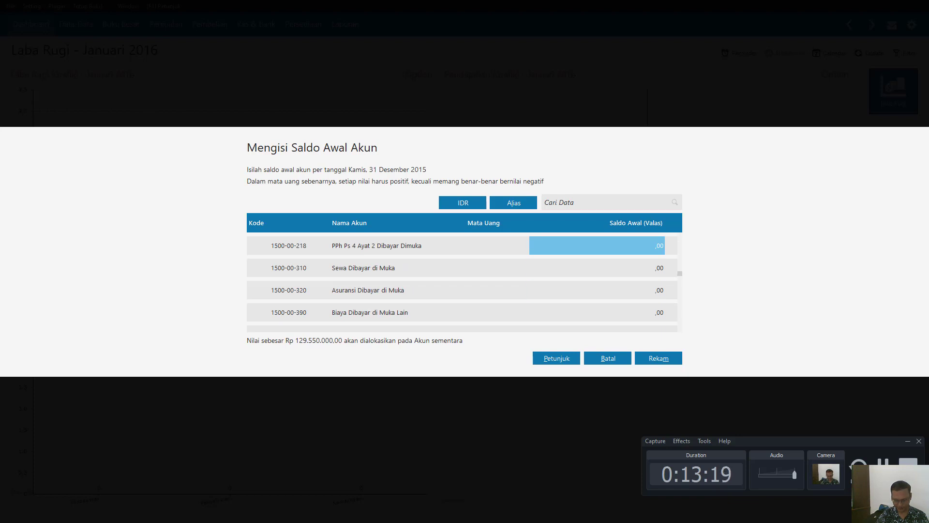
key("Up")
key("Up")
key("Up")
key("Up")
key("Up")
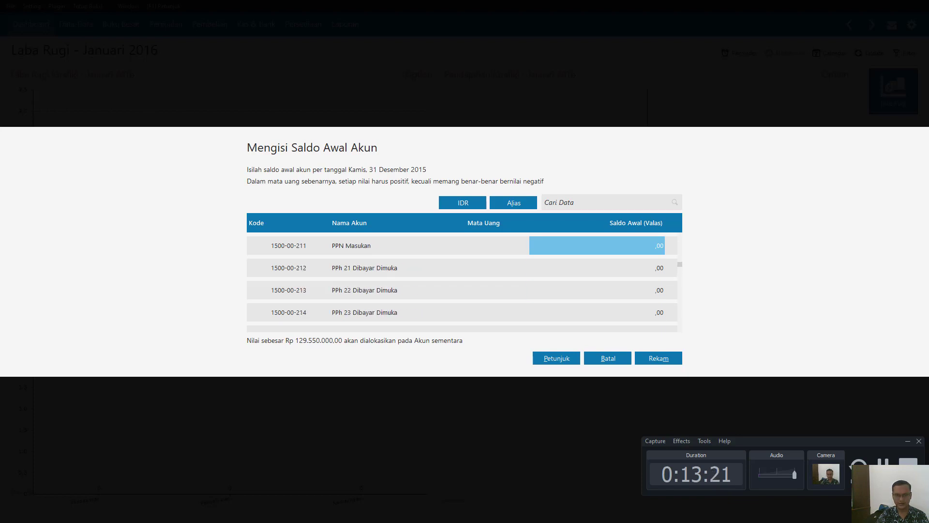
key("Down")
key("Down")
key("Up")
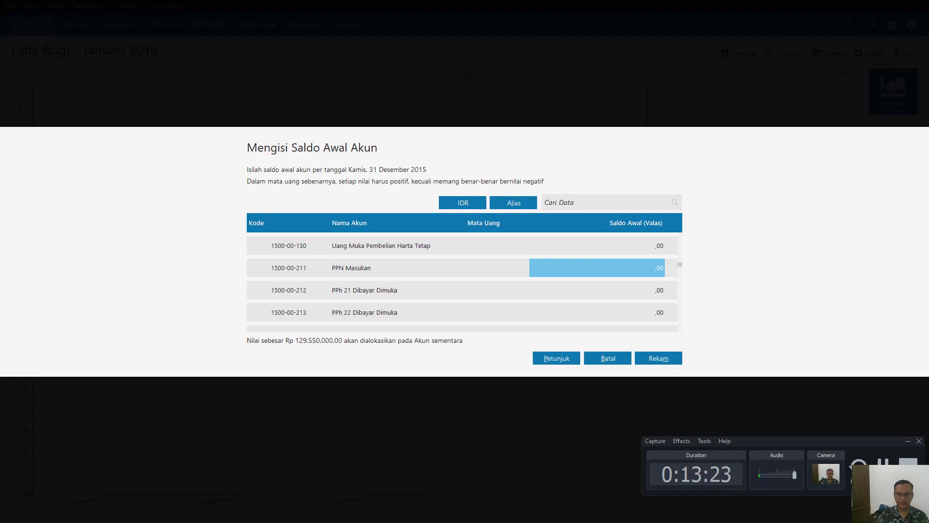
left_click(608, 358)
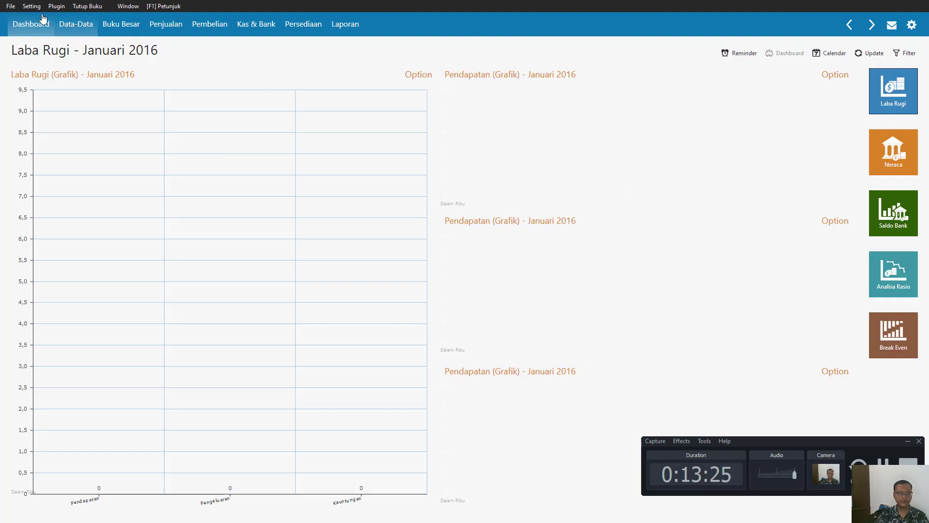
- Open the Data Rekening account list
left_click(66, 33)
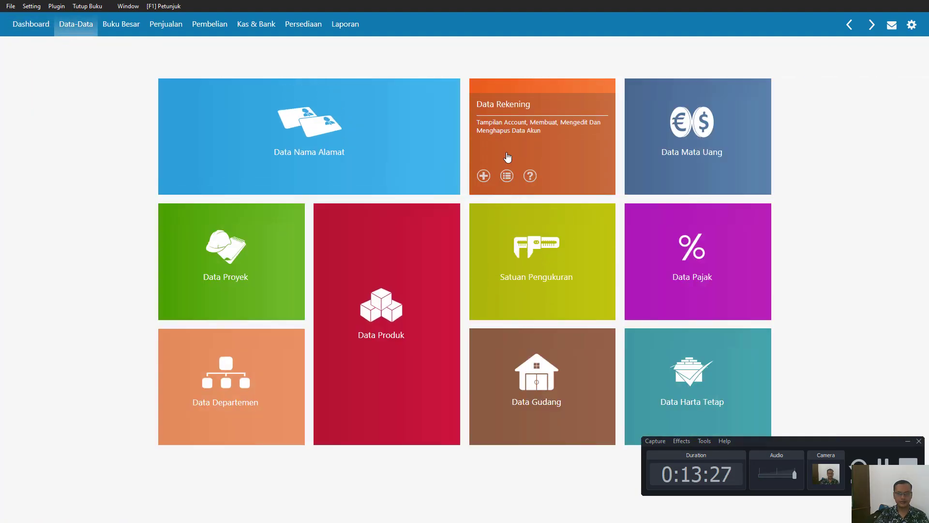
left_click(508, 156)
scroll(245, 305, "down", 1)
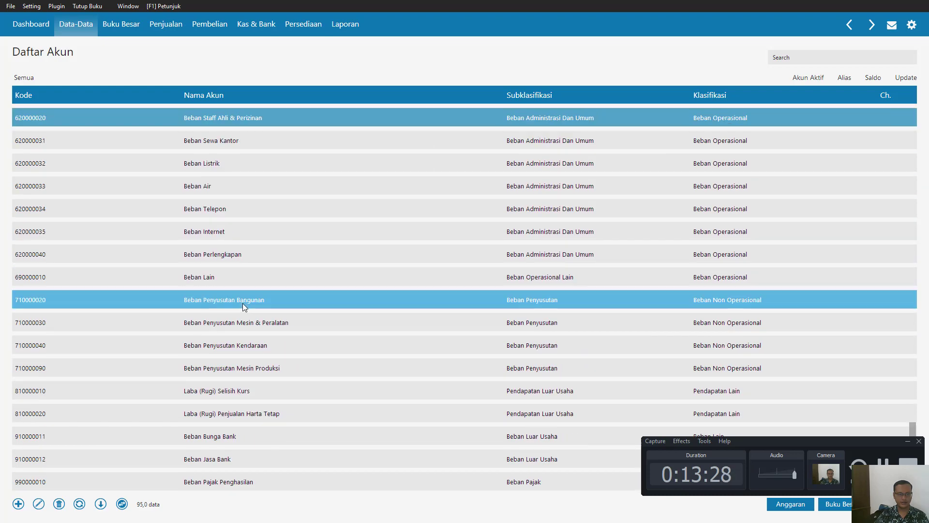
- Start a new account with the classification Biaya Dibayar Dimuka
left_click(19, 504)
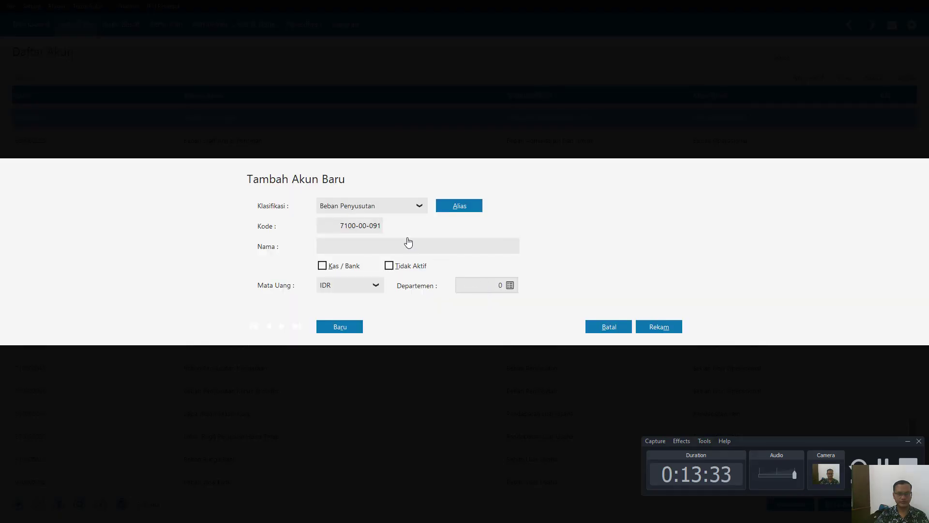
left_click(419, 206)
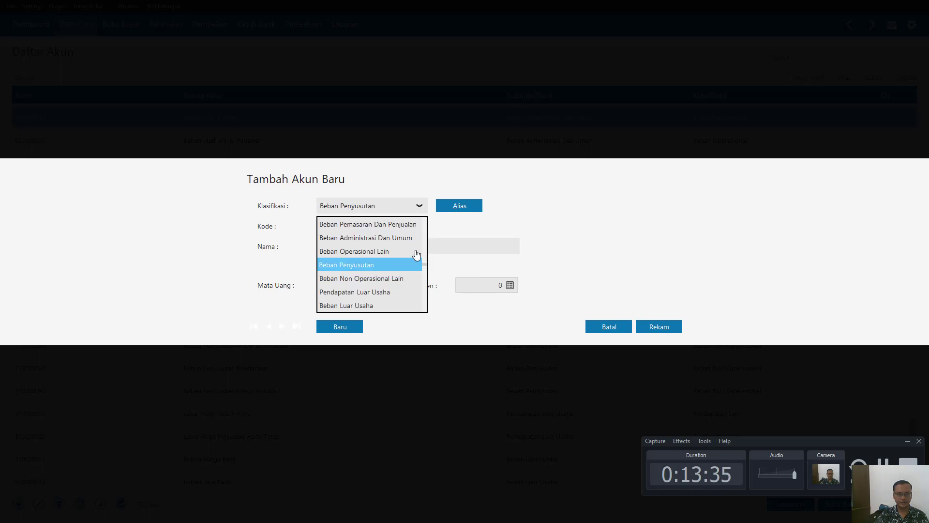
scroll(417, 261, "up", 19)
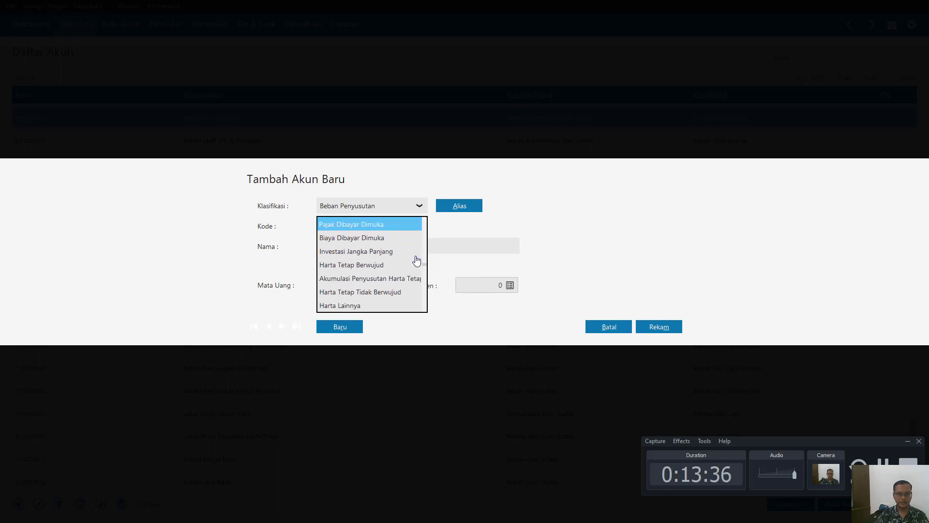
scroll(416, 261, "up", 7)
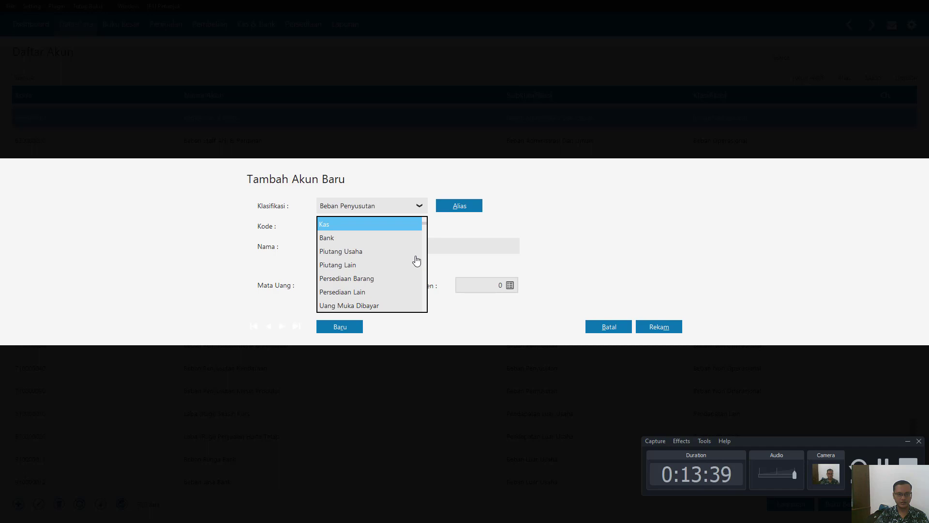
key("Down")
key("Down")
key("Down")
key("Down")
key("Down")
key("Down")
key("Down")
key("Down")
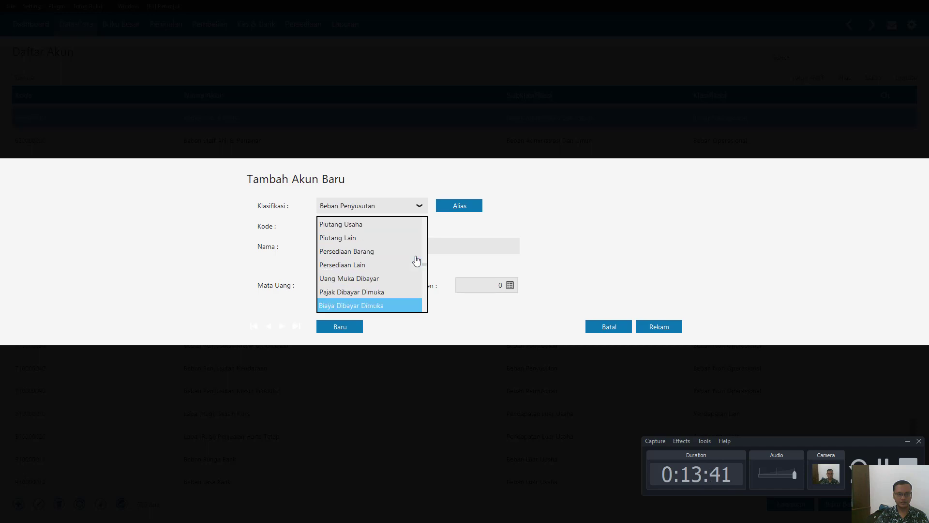
key("Down")
key("Down")
key("Down")
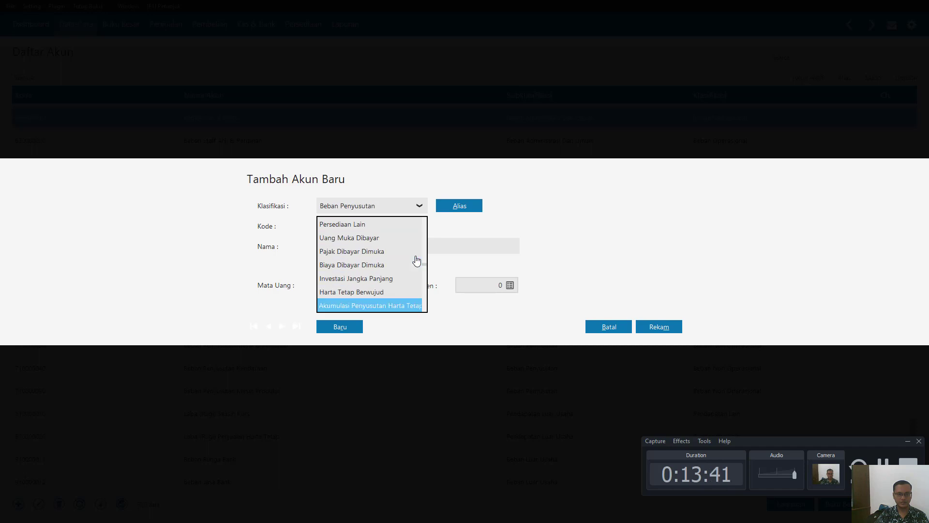
left_click(367, 265)
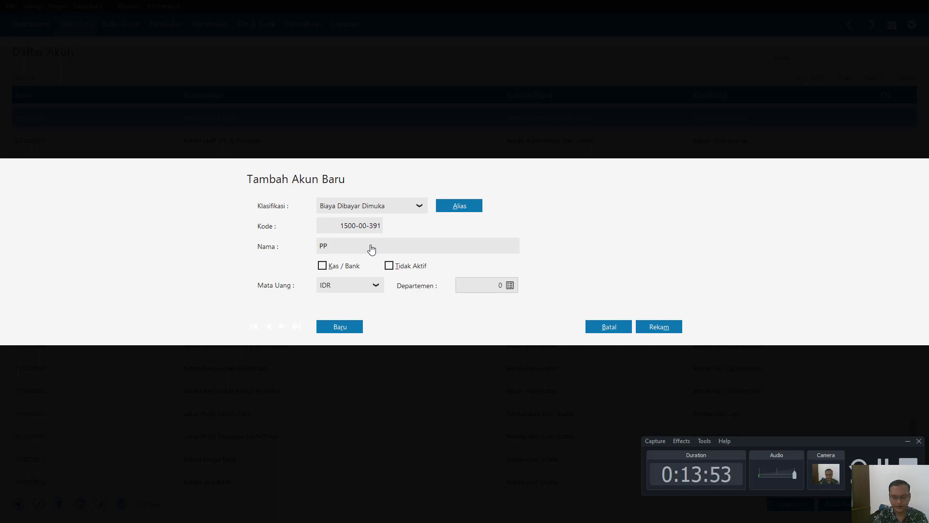
- Name the new account PPN Dibayar Dimuka and record it
type("Diba")
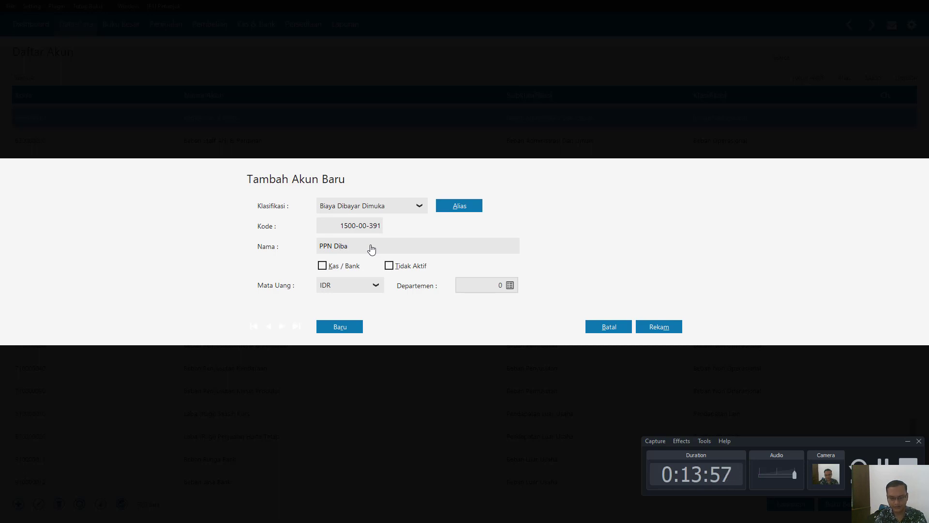
key("BackSpace")
key("BackSpace")
type("yar Dimuka")
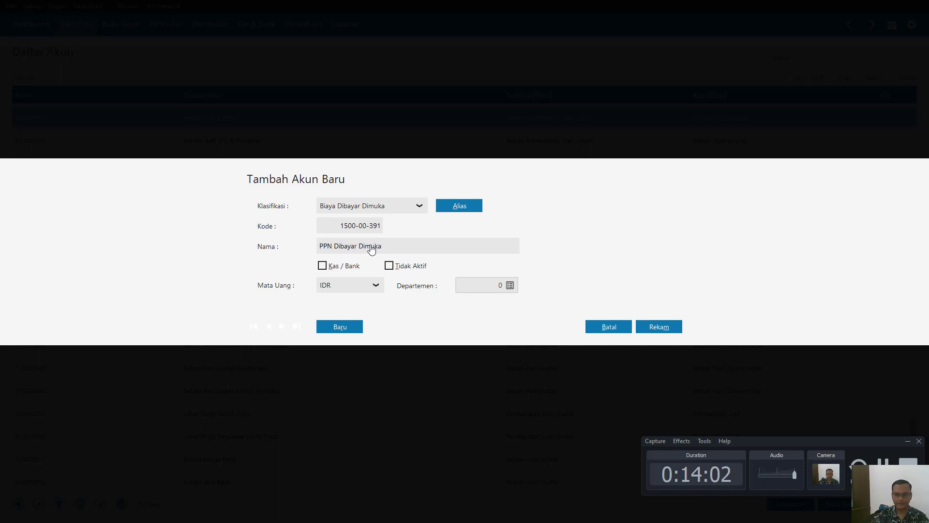
left_click(668, 327)
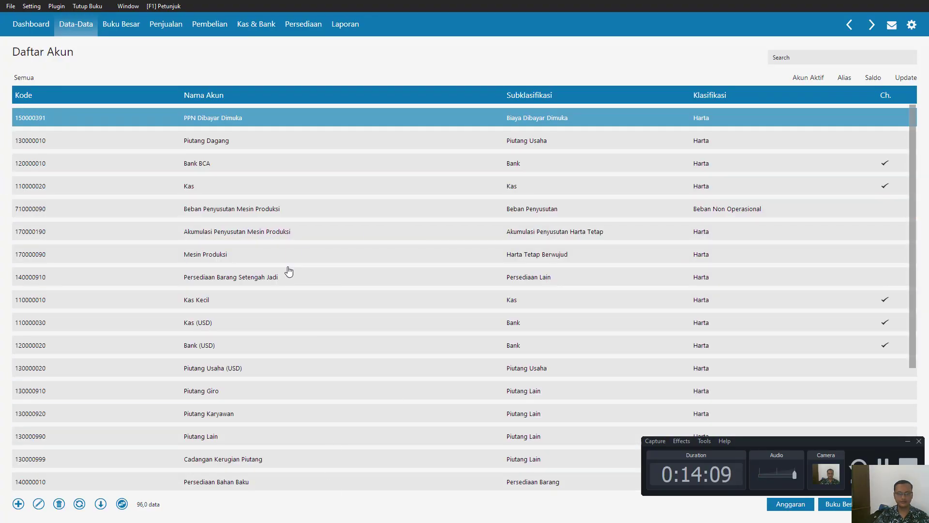
- Reopen the Data Rekening account list from the data overview and switch it to the table view
left_click(97, 20)
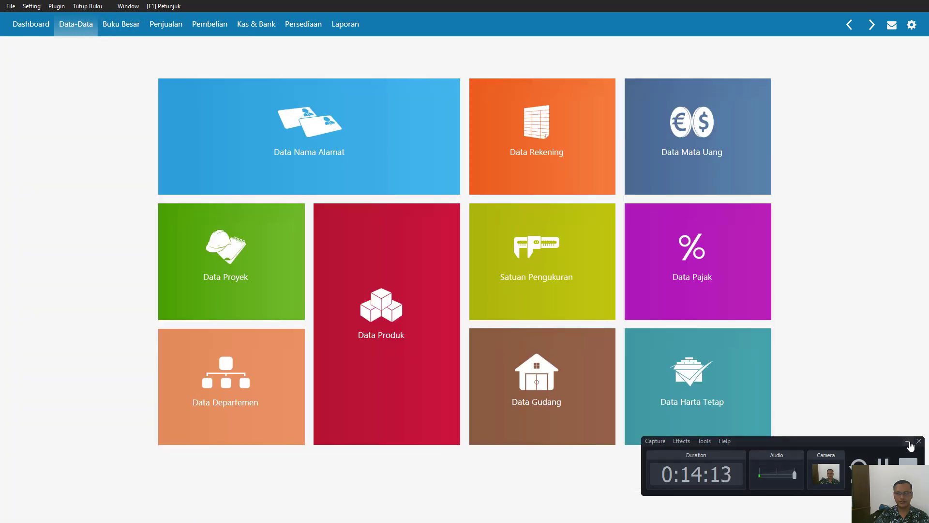
left_click(909, 442)
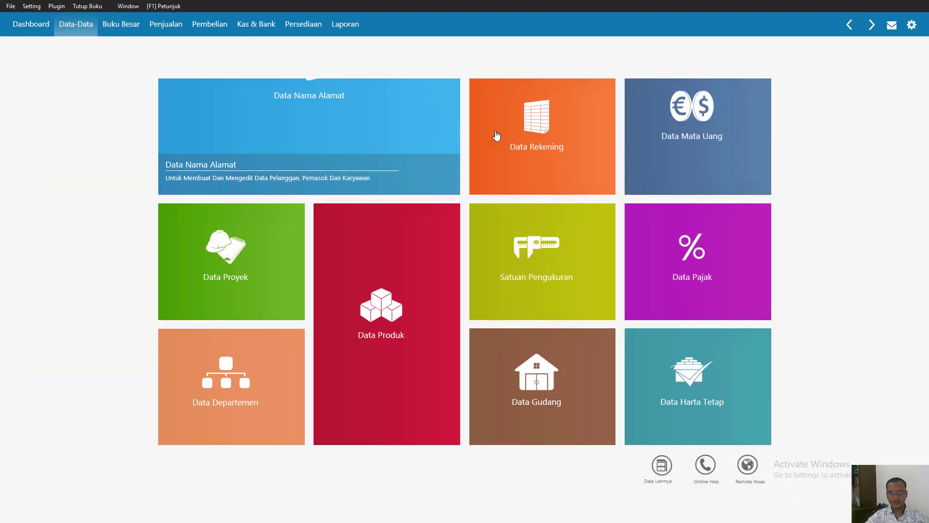
mouse_move(523, 160)
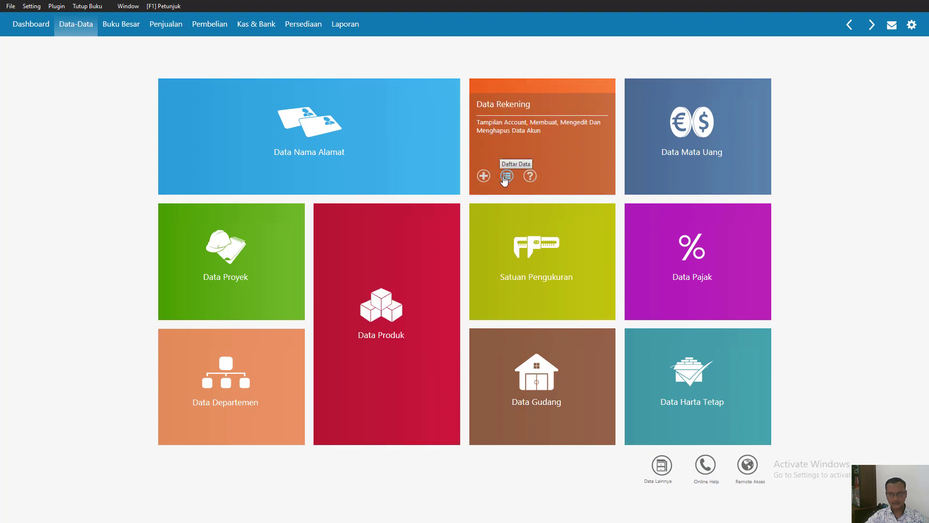
left_click(505, 175)
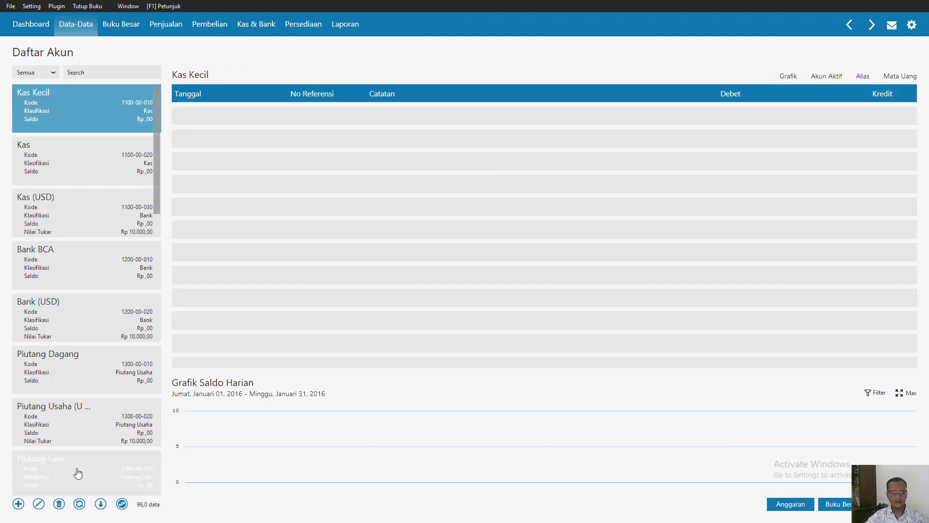
left_click(122, 504)
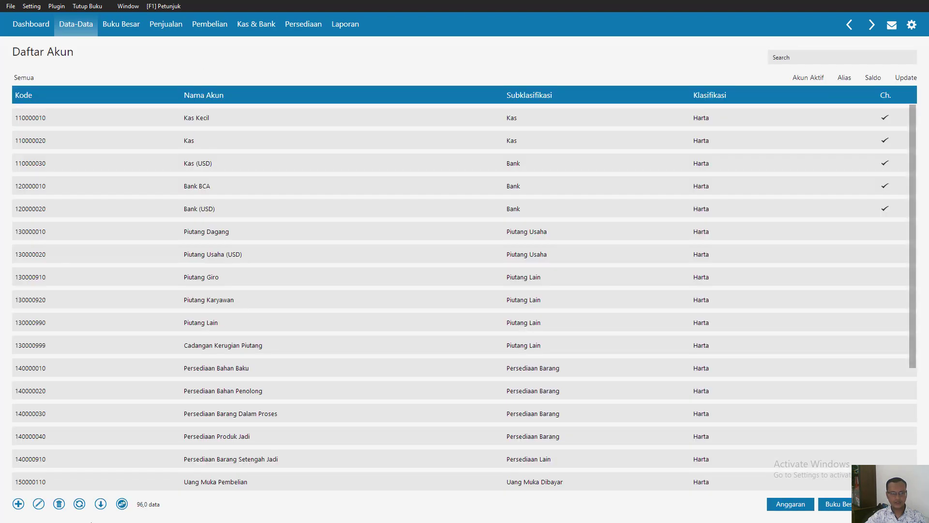
- Add a new account named Hutang PPN with the classification Utang Pajak and record it
left_click(18, 504)
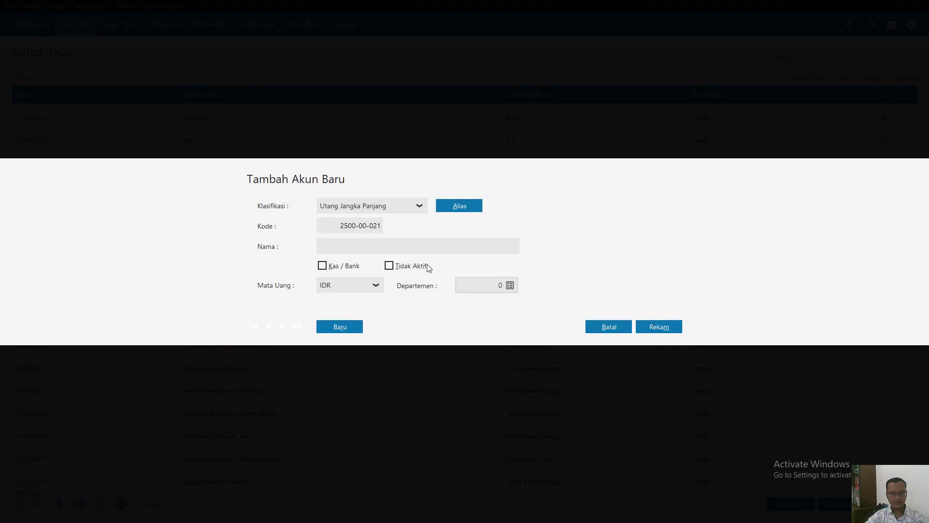
left_click(419, 207)
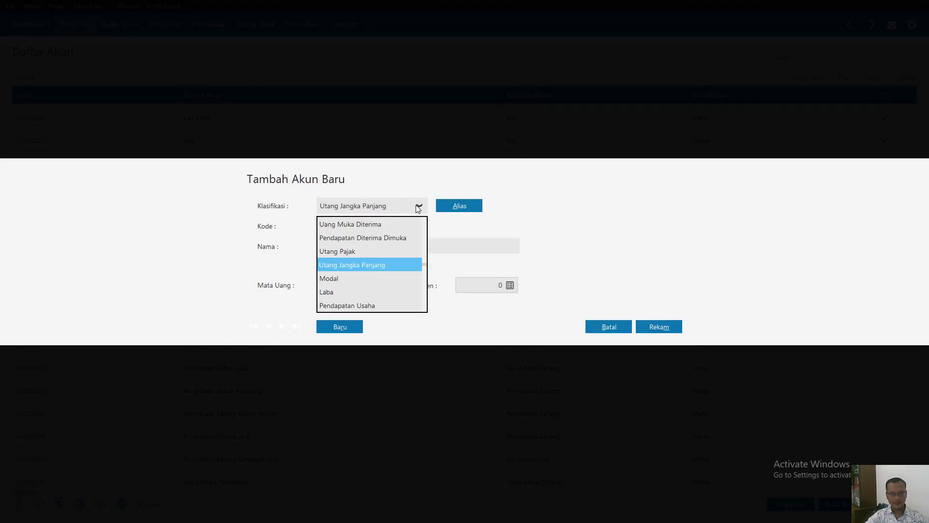
left_click(356, 252)
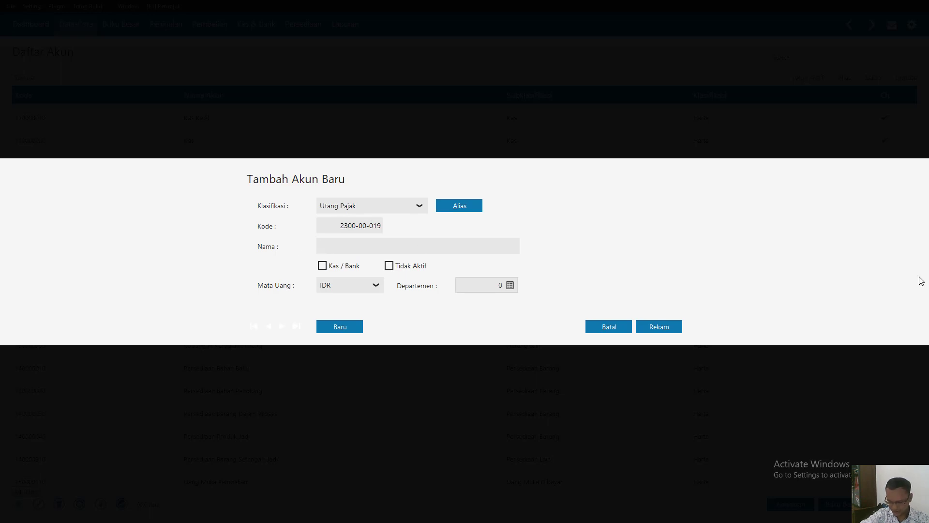
type("Hutang")
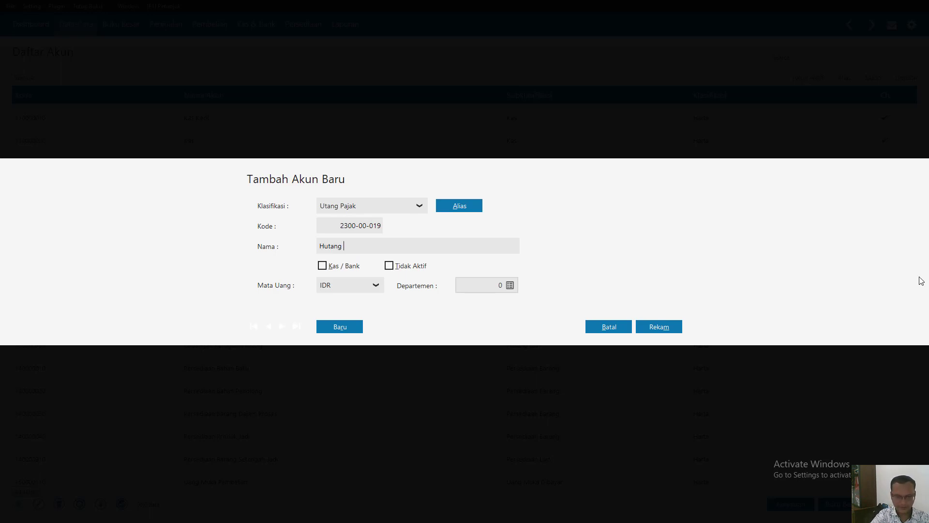
type("PPN")
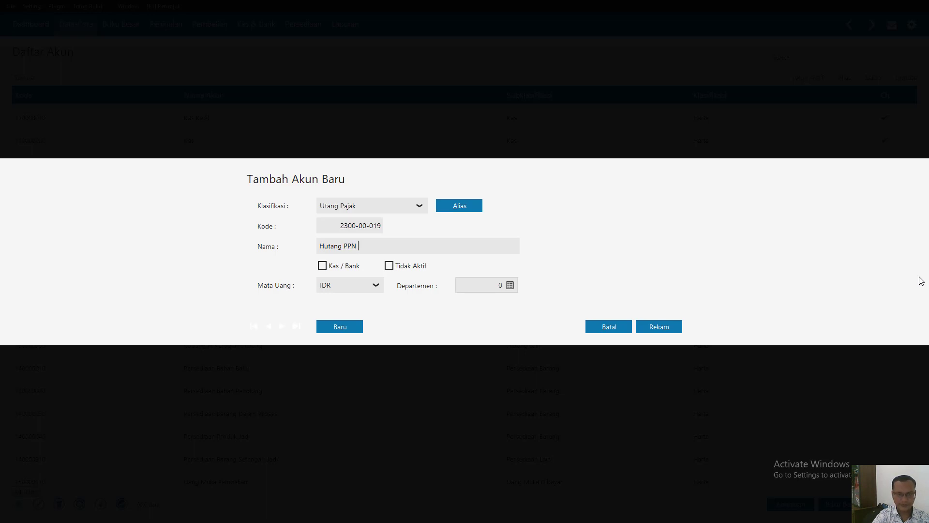
left_click(666, 329)
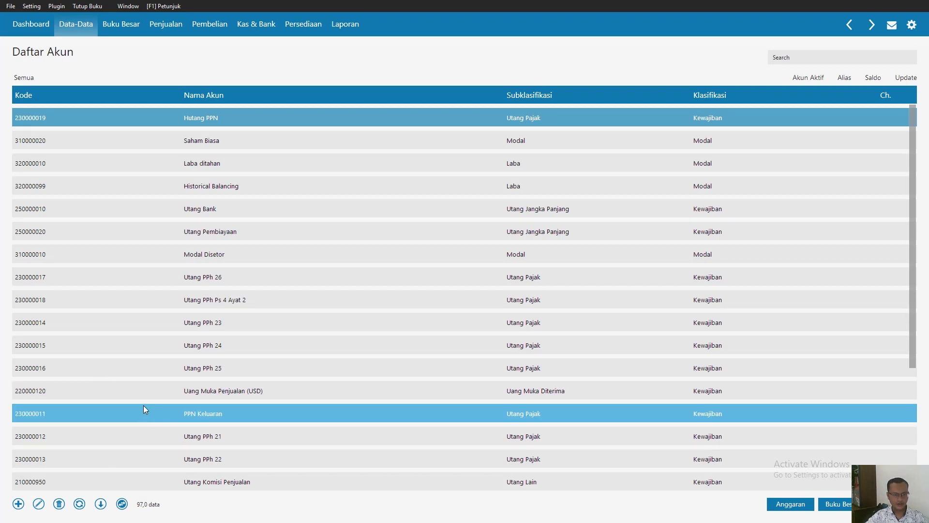
- Look through the account list and reload it by switching out of the table view and back
key("Down")
key("Down")
key("Down")
key("Down")
key("Down")
key("Down")
key("Down")
key("Down")
key("Down")
key("Down")
key("Down")
key("Down")
key("Down")
key("Down")
key("Down")
key("Down")
key("Down")
key("Down")
key("Down")
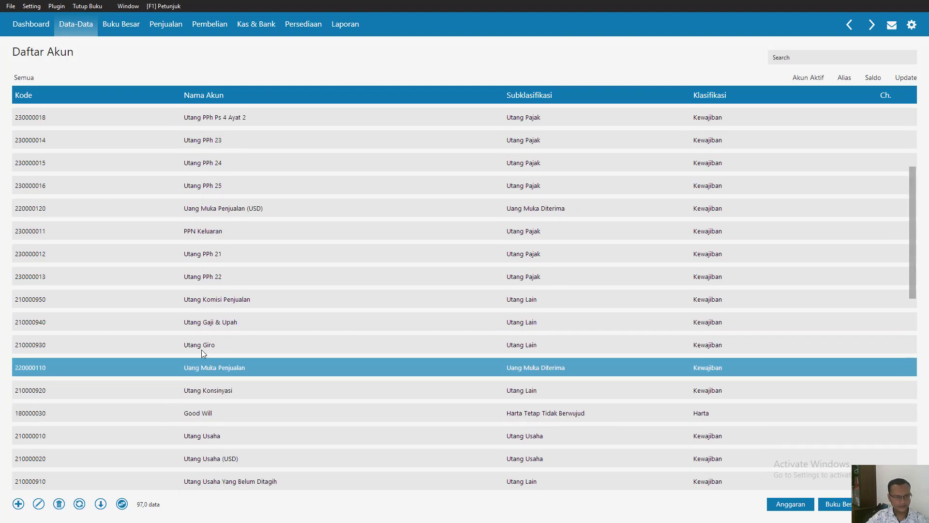
left_click(122, 504)
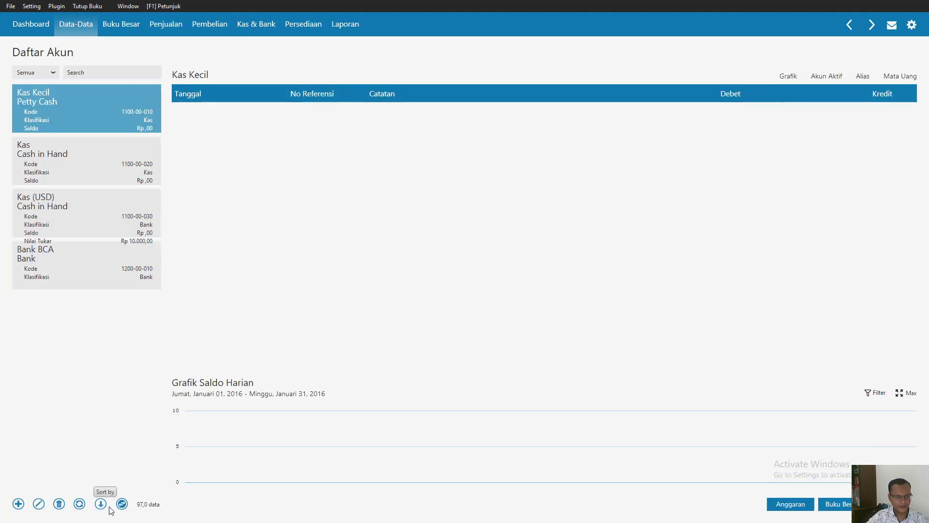
left_click(122, 504)
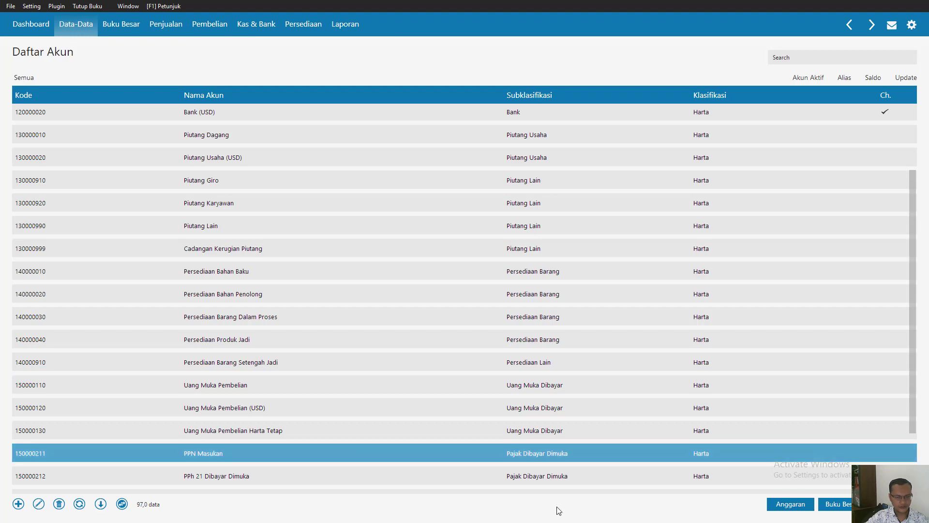
- Examine the accounts from the prepaid taxes through the fixed assets down to the Utang Pajak accounts
scroll(557, 507, "down", 4)
key("Down")
key("Down")
key("Down")
key("Down")
key("Down")
key("Down")
key("Down")
key("Down")
key("Down")
key("Down")
key("Down")
key("Down")
key("Down")
key("Down")
key("Down")
key("Down")
key("Down")
key("Down")
key("Down")
key("Down")
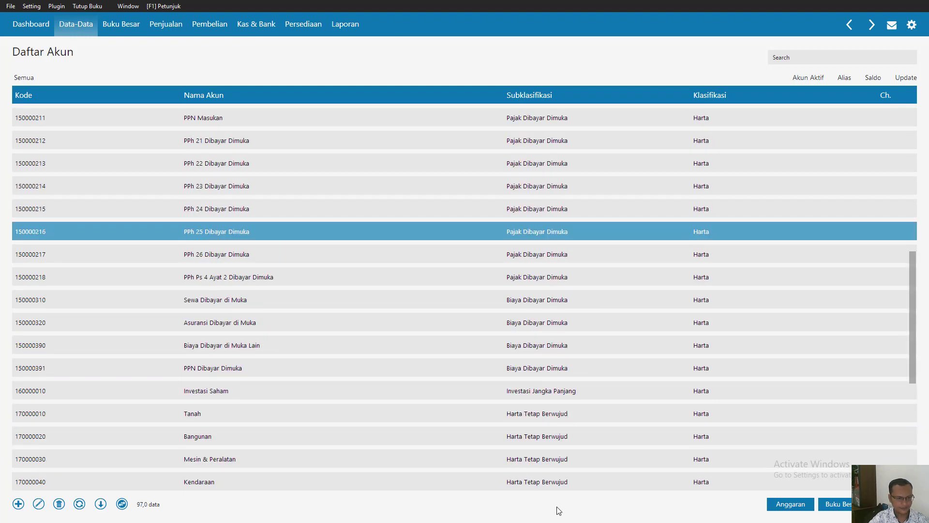
key("Up")
key("Up")
key("Up")
key("Up")
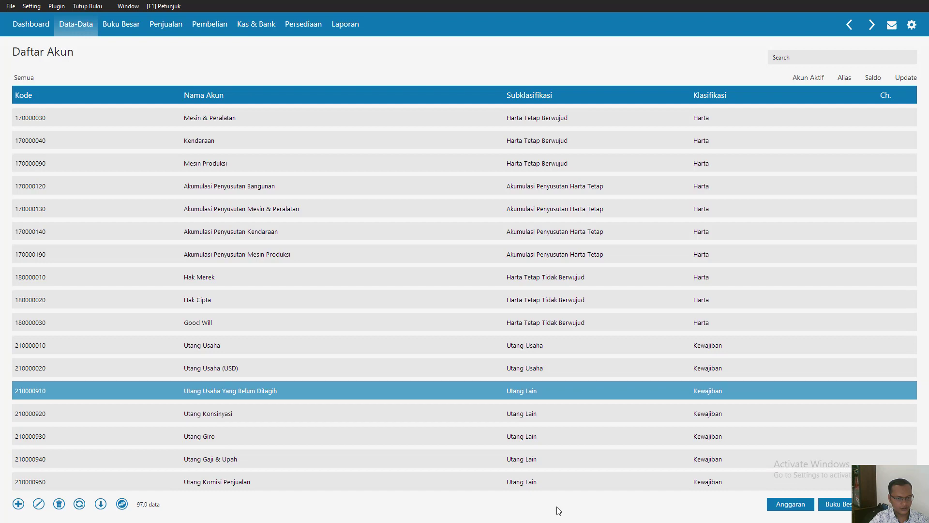
key("Down")
key("Down")
key("Down")
key("Down")
key("Down")
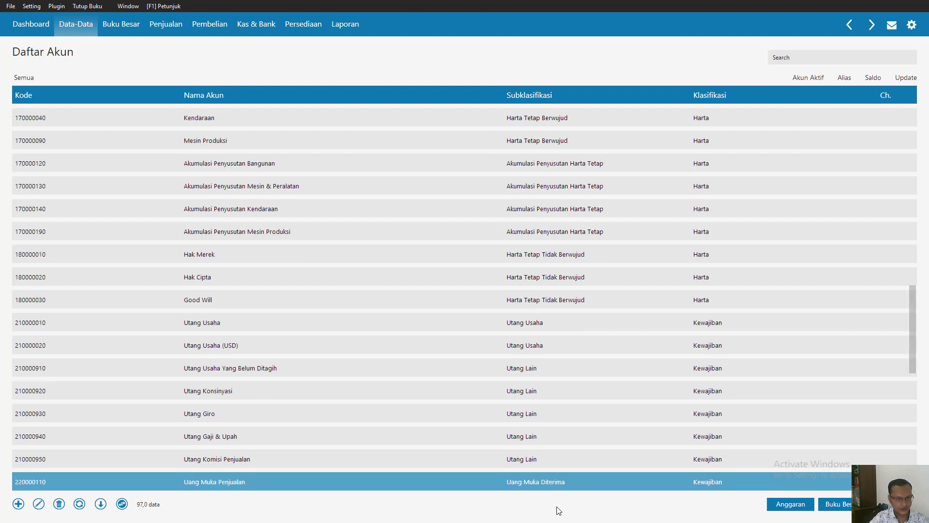
key("Down")
key("Down")
key("Down")
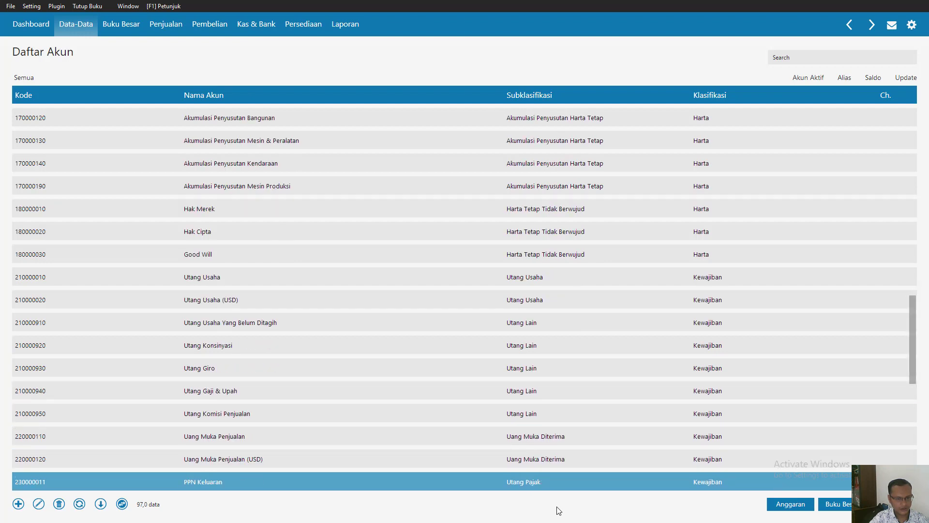
key("Down")
key("Down")
key("Down")
key("Down")
key("Down")
key("Down")
key("Down")
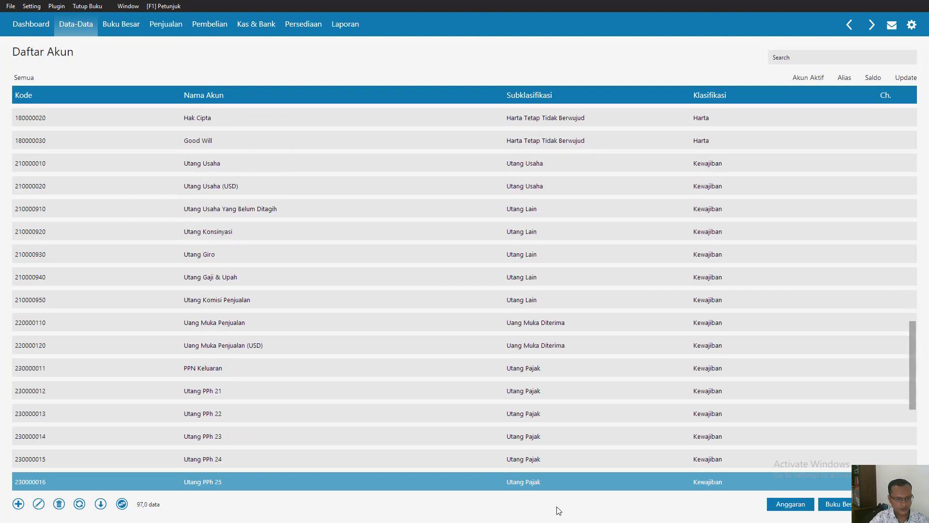
key("Down")
key("Up")
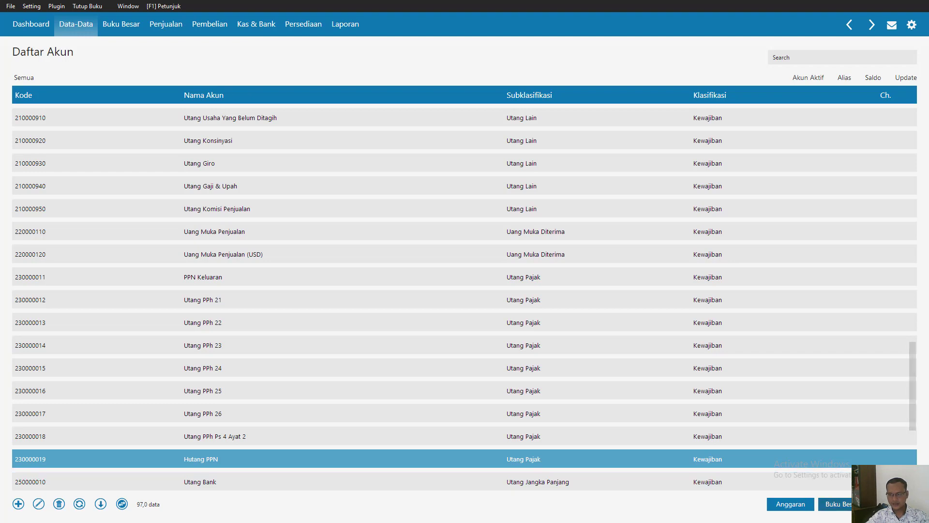
- Close the account list, reopen it from Data Rekening and switch it to the table view
key("Escape")
mouse_move(270, 291)
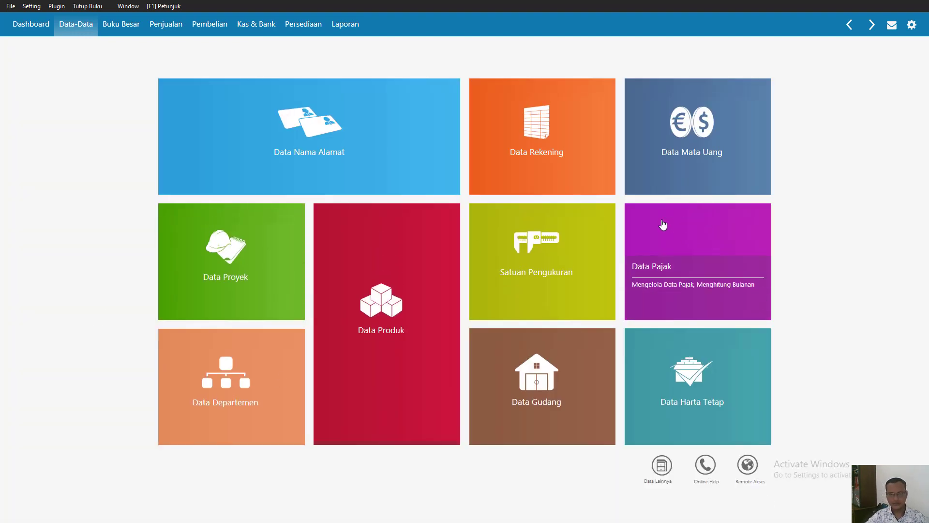
mouse_move(544, 152)
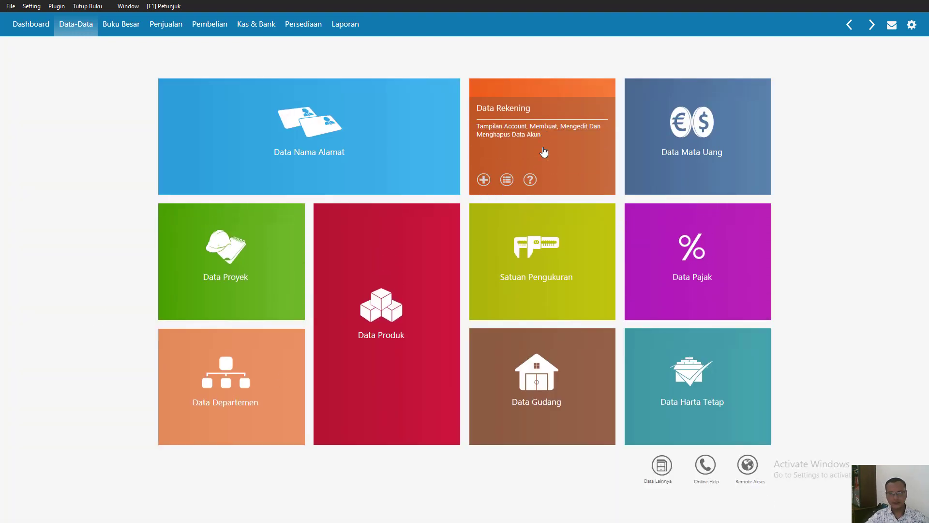
left_click(508, 177)
scroll(49, 349, "down", 5)
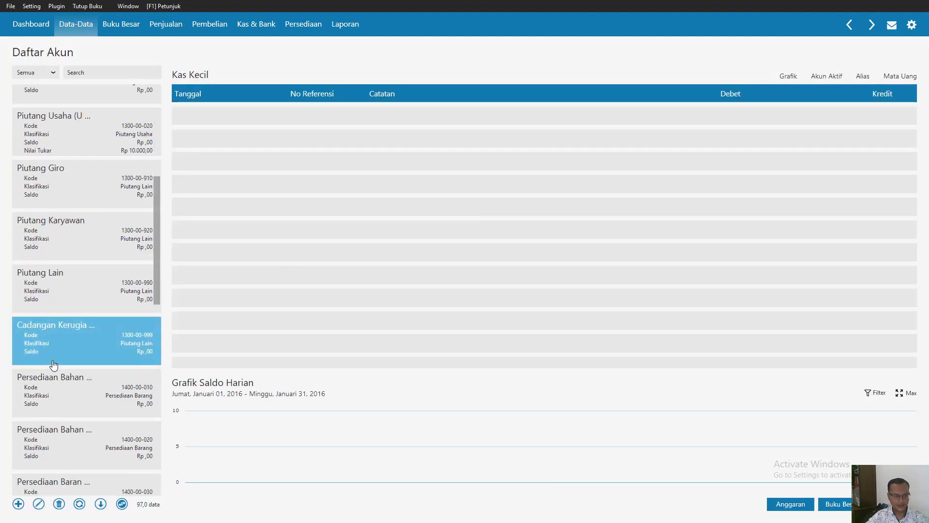
left_click(122, 504)
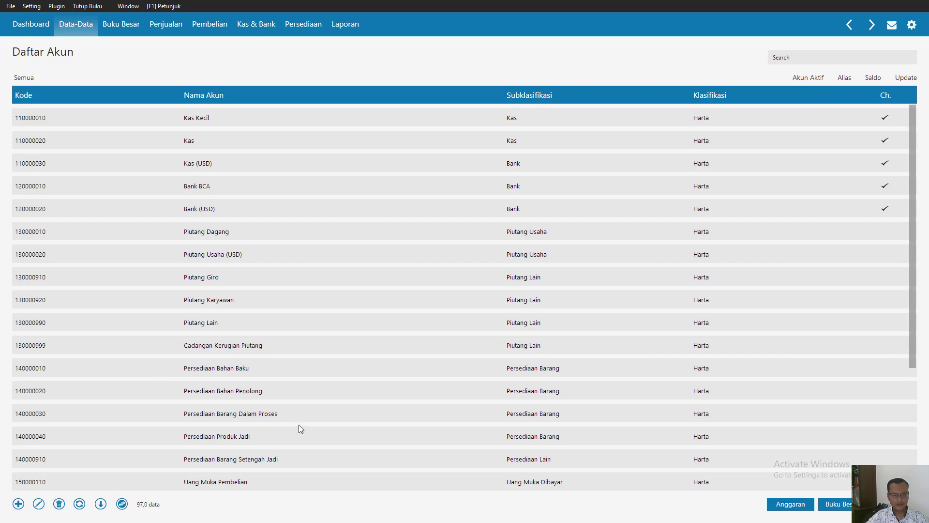
- Review the accounts from the inventory group through the liabilities down to the Modal and Laba accounts
left_click(236, 420)
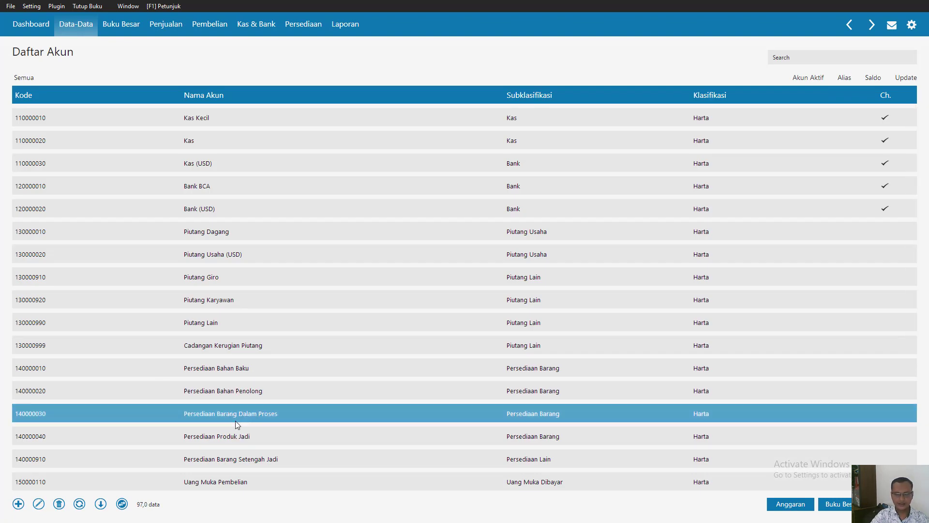
scroll(235, 420, "down", 5)
key("Down")
key("Down")
key("Down")
key("Down")
key("Down")
key("Down")
key("Down")
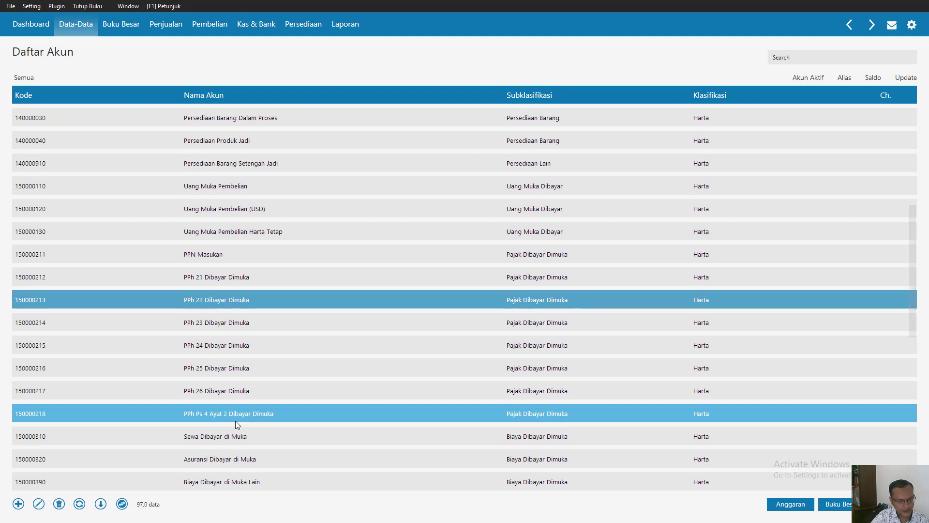
key("Down")
key("Down")
key("Down")
key("Down")
key("Down")
key("Down")
key("Down")
key("Down")
key("Down")
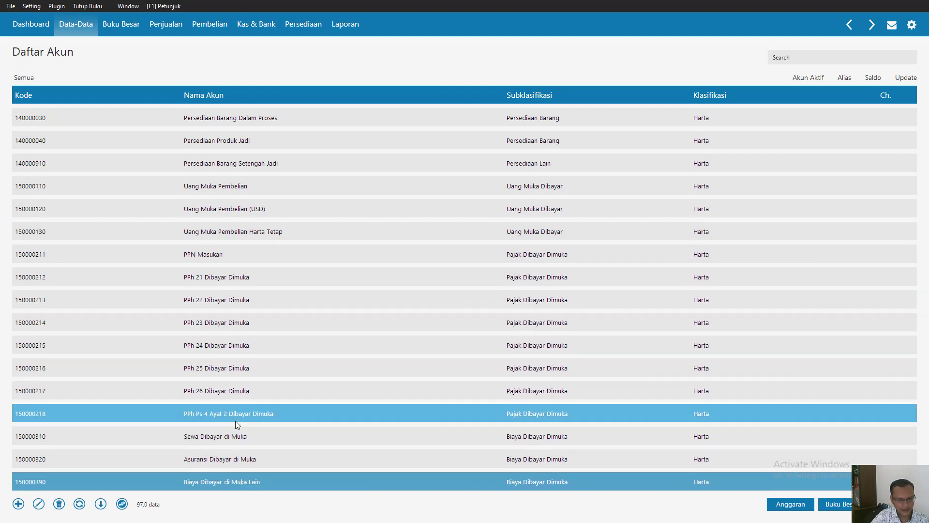
key("Down")
key("Down")
key("Down")
key("Down")
key("Down")
key("Down")
key("Down")
key("Down")
key("Down")
key("Down")
key("Down")
key("Down")
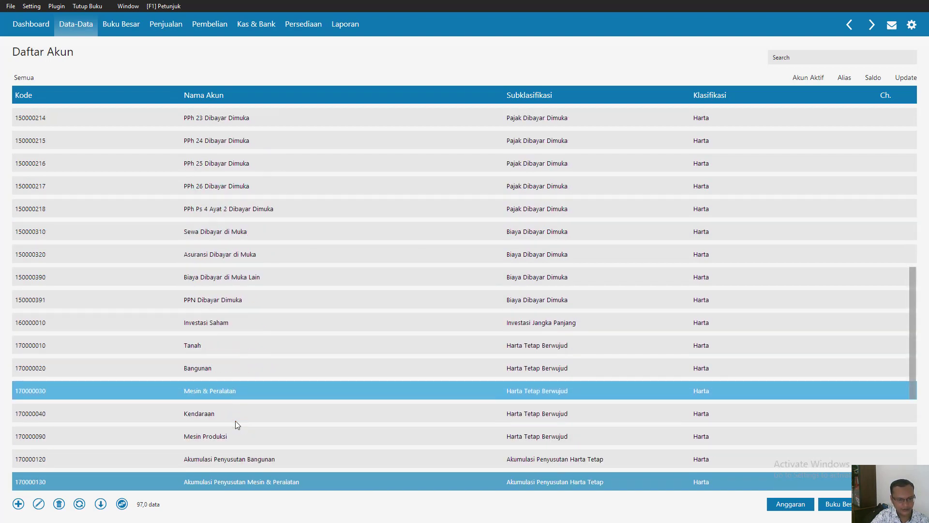
key("Down")
key("Down")
key("Down")
key("Down")
key("Down")
key("Down")
key("Down")
key("Down")
key("Down")
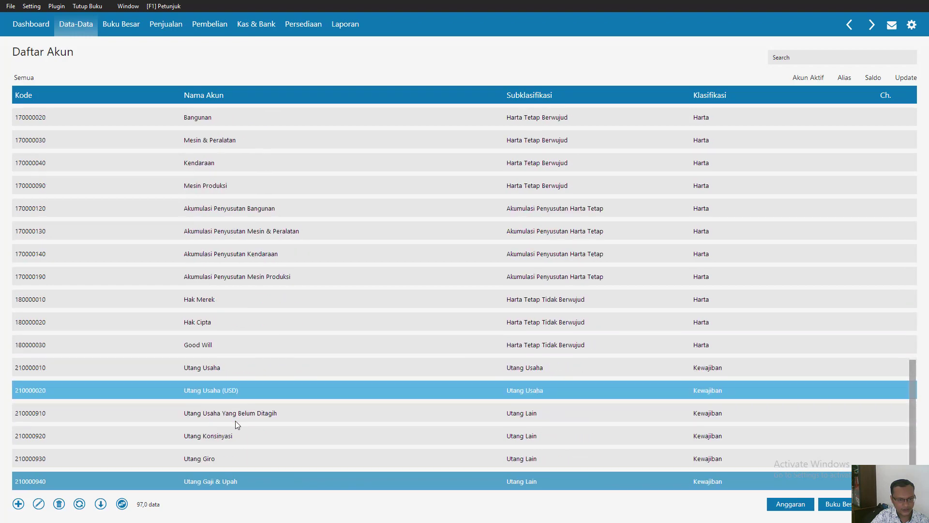
key("Down")
key("Down")
key("Down")
key("Down")
key("Down")
key("Down")
key("Down")
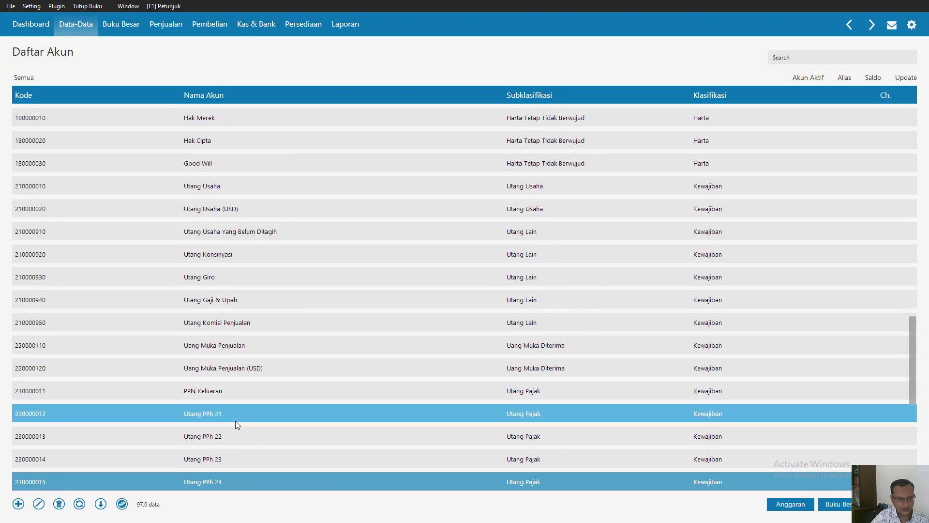
key("Down")
key("Down")
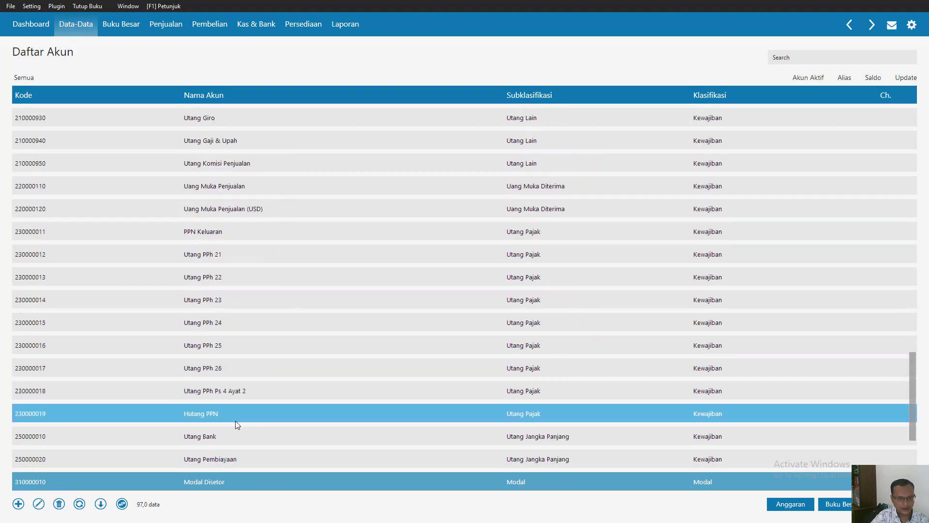
key("Down")
key("Down")
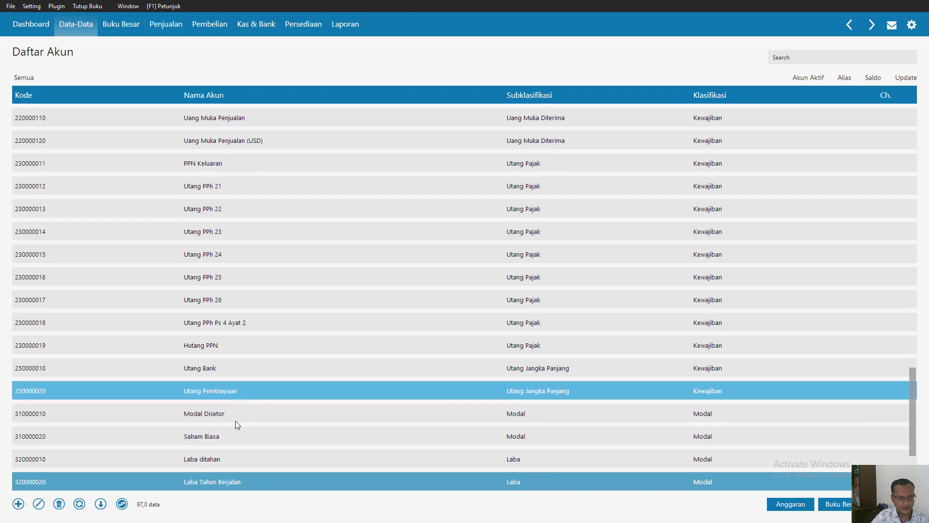
- Rename the Utang Usaha account as Utang Dagang, record it and close the account list
key("Up")
key("Up")
key("Up")
key("Up")
key("Up")
key("Up")
key("Up")
key("Up")
key("Up")
key("Up")
key("Up")
key("Up")
key("Up")
key("Up")
key("Up")
key("Up")
key("Up")
key("Up")
key("Up")
key("Up")
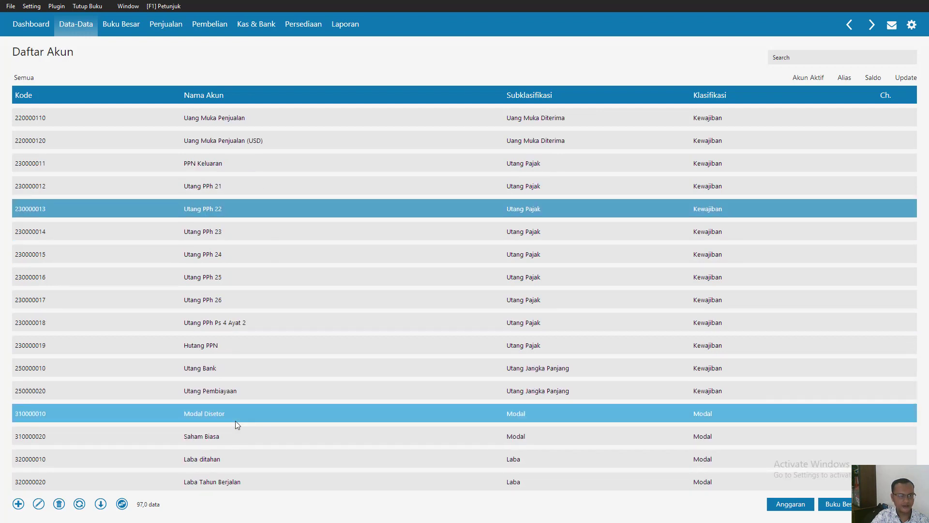
key("Up")
key("Up")
key("Up")
key("Up")
key("Up")
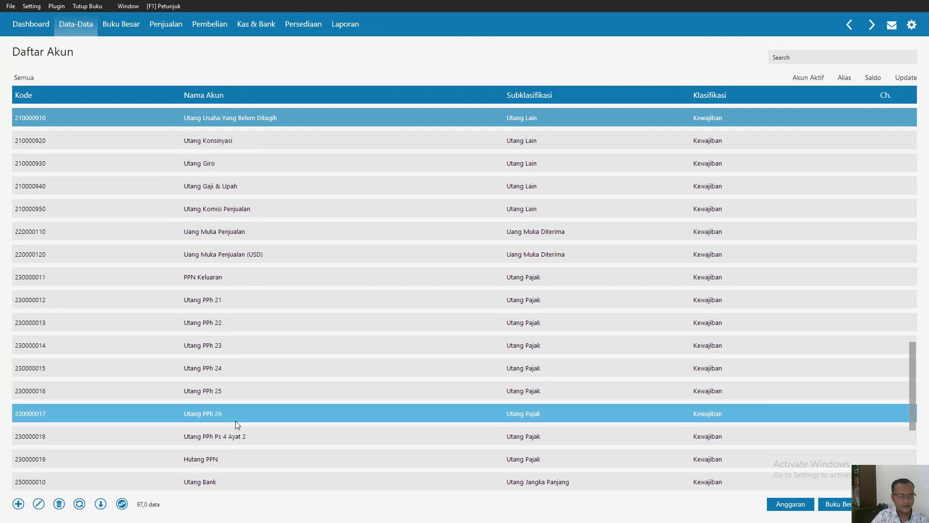
key("Up")
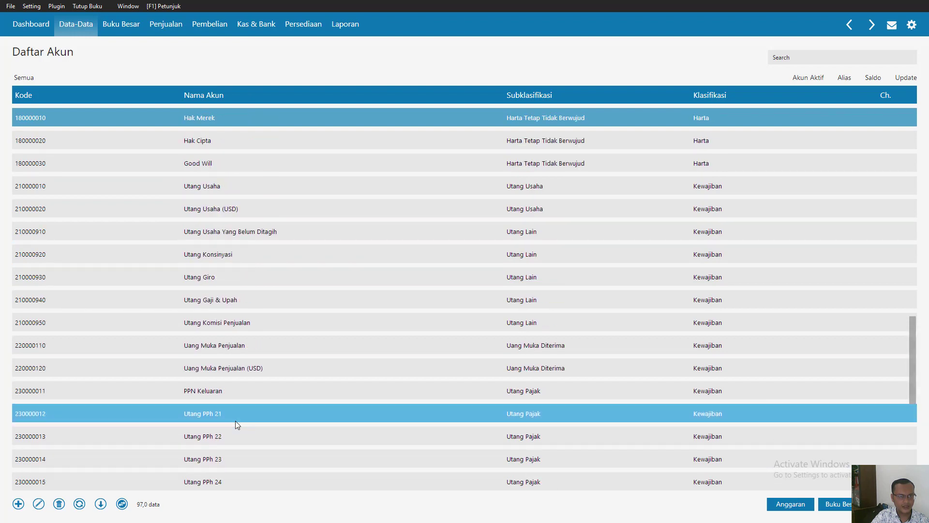
double_click(195, 183)
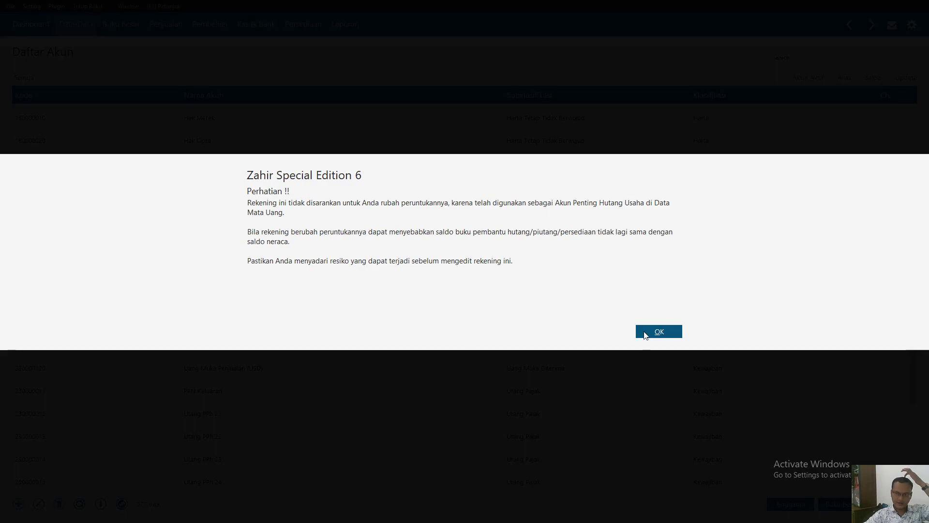
left_click(645, 335)
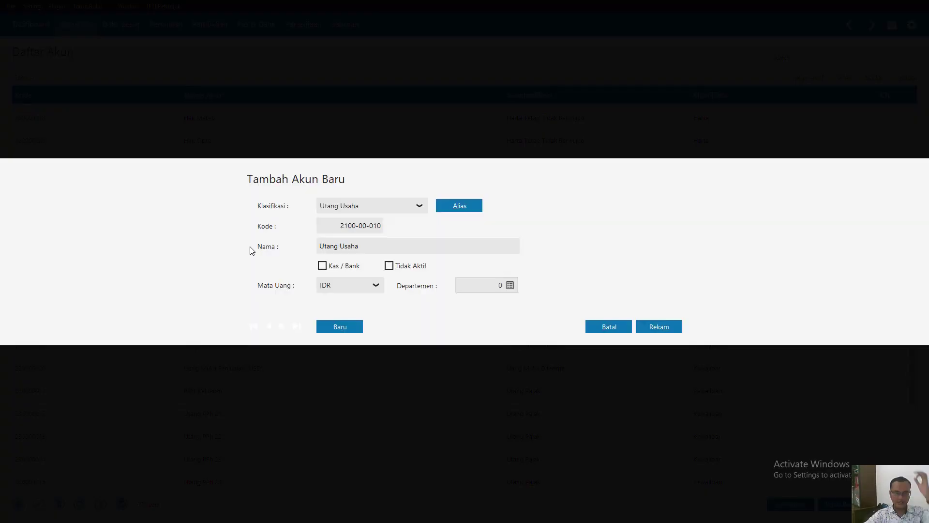
left_click(387, 246)
double_click(387, 245)
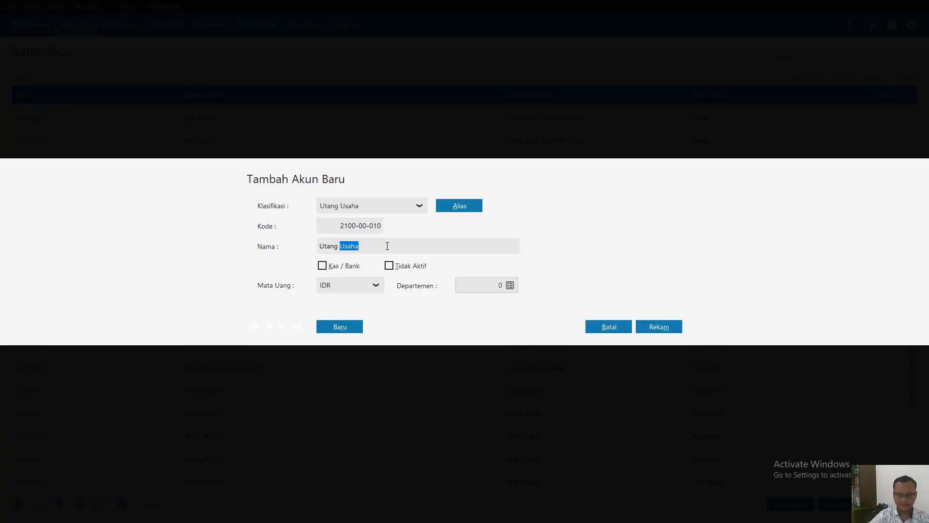
key("BackSpace")
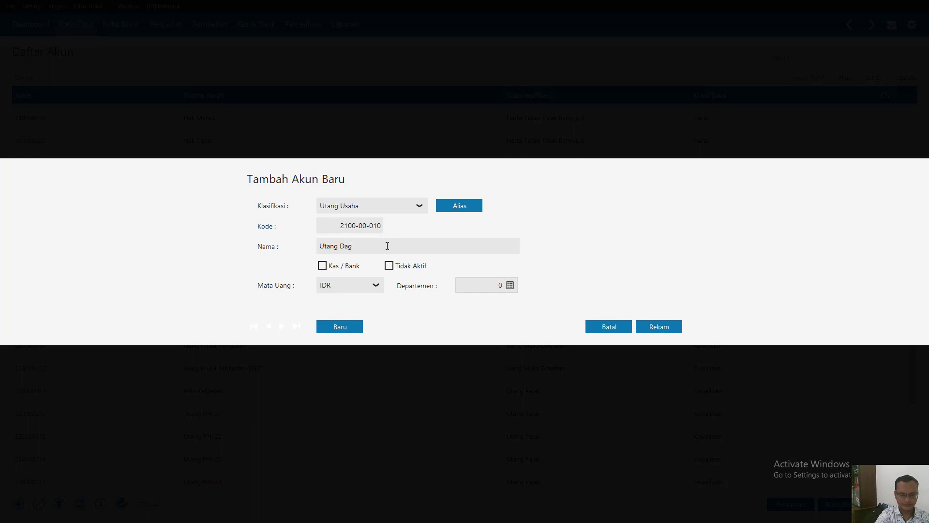
left_click(661, 328)
left_click(893, 504)
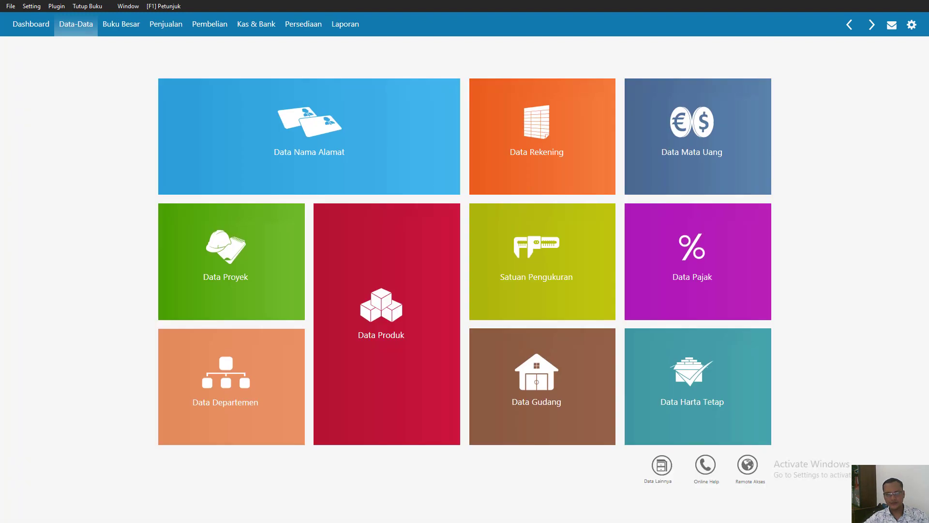
- Switch to Nitro Pro, consult PT Abadi Jaya's 1 January 2016 balance sheet in the Bab II document, and return to Zahir
mouse_move(196, 113)
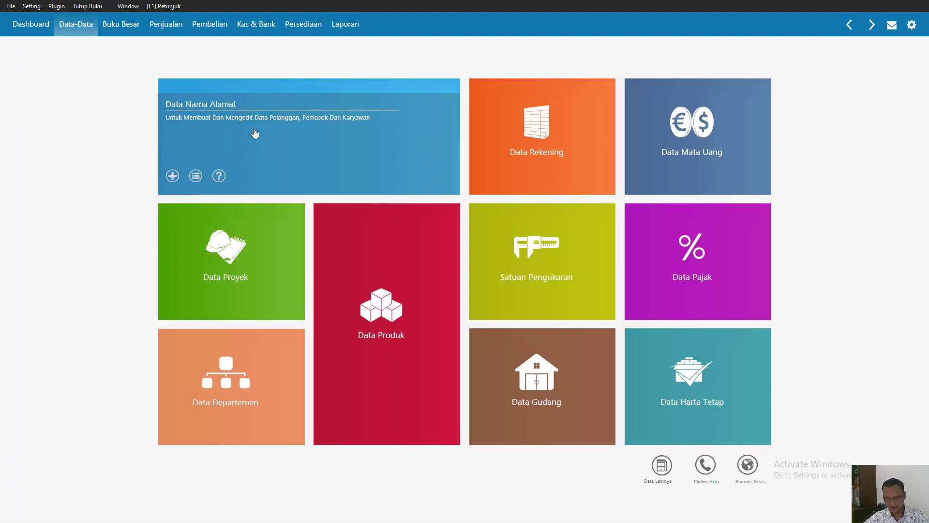
key("super")
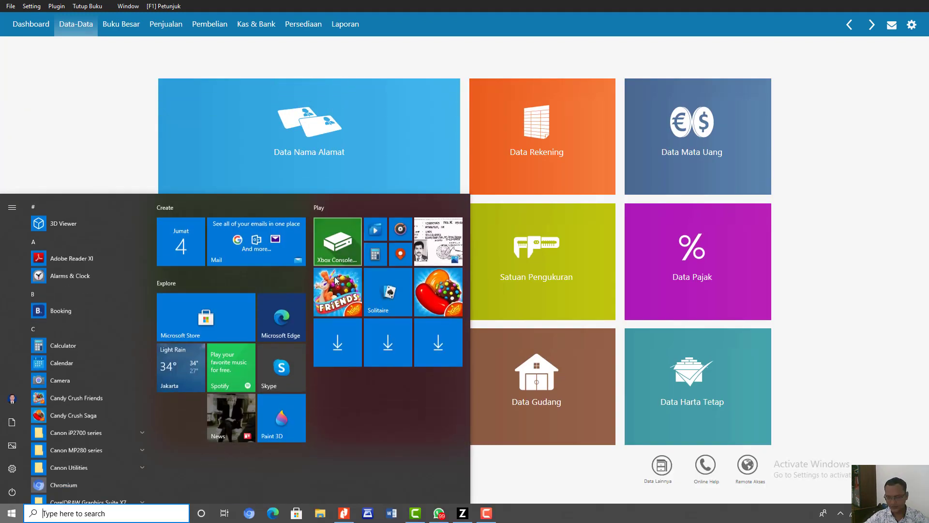
left_click(344, 513)
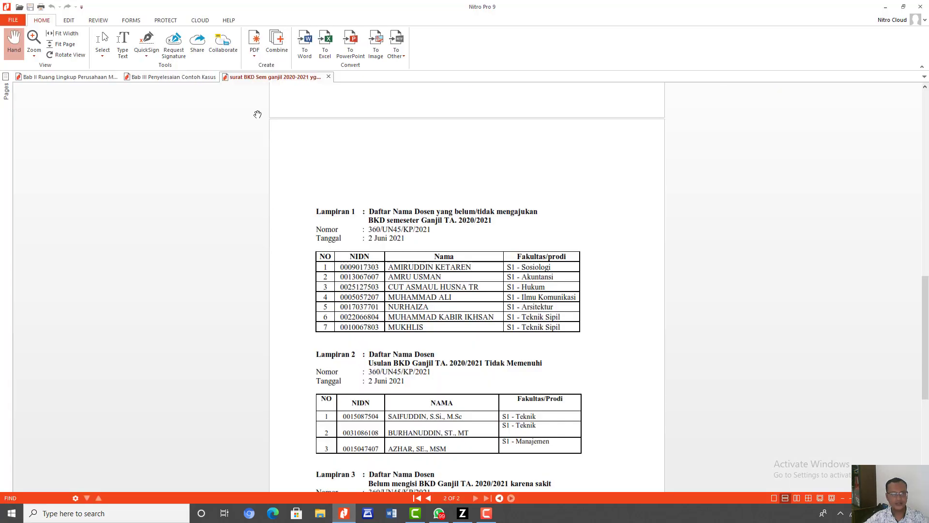
left_click(72, 76)
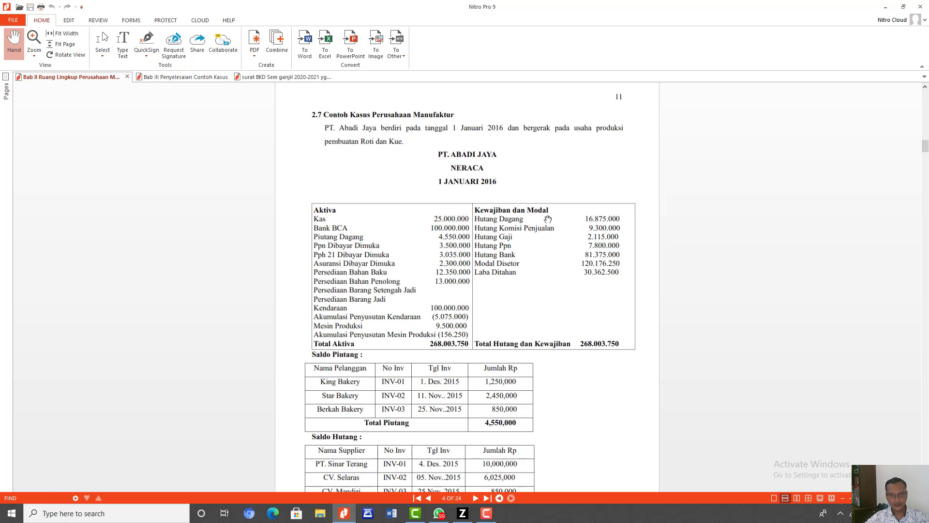
left_click(485, 514)
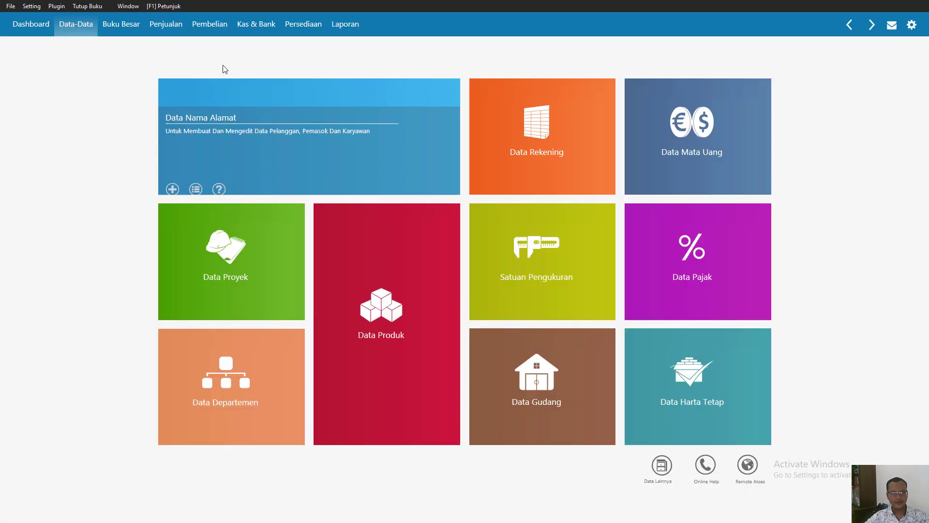
- Open the Saldo Awal Akun form and enter 25.000.000 as the opening balance of the Kas account
left_click(30, 7)
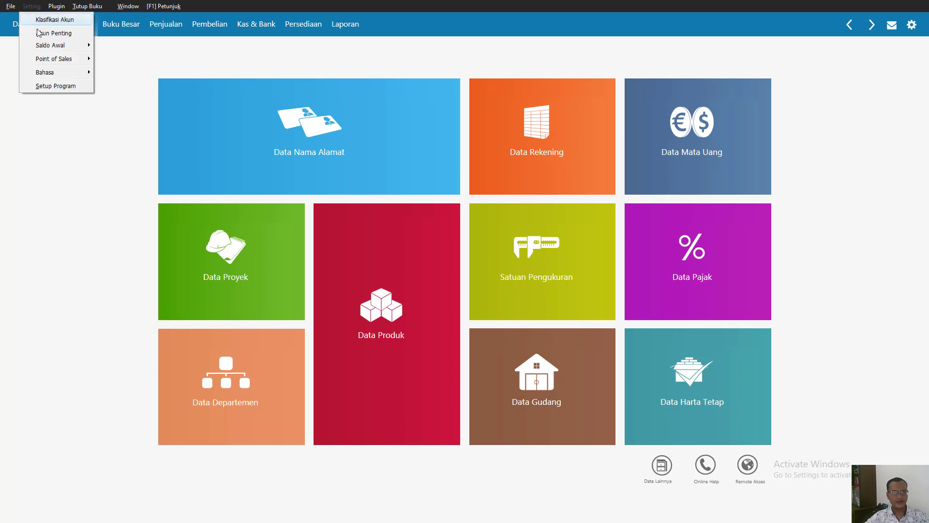
mouse_move(42, 48)
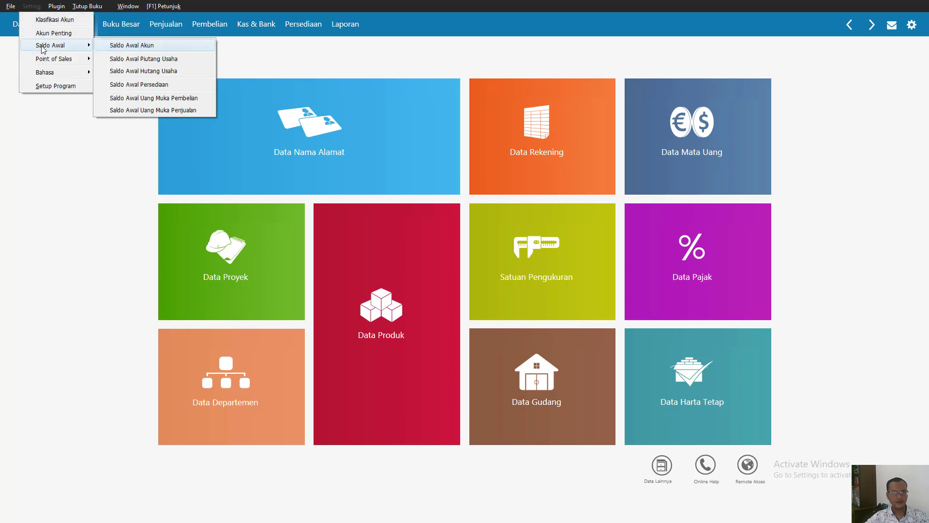
left_click(147, 48)
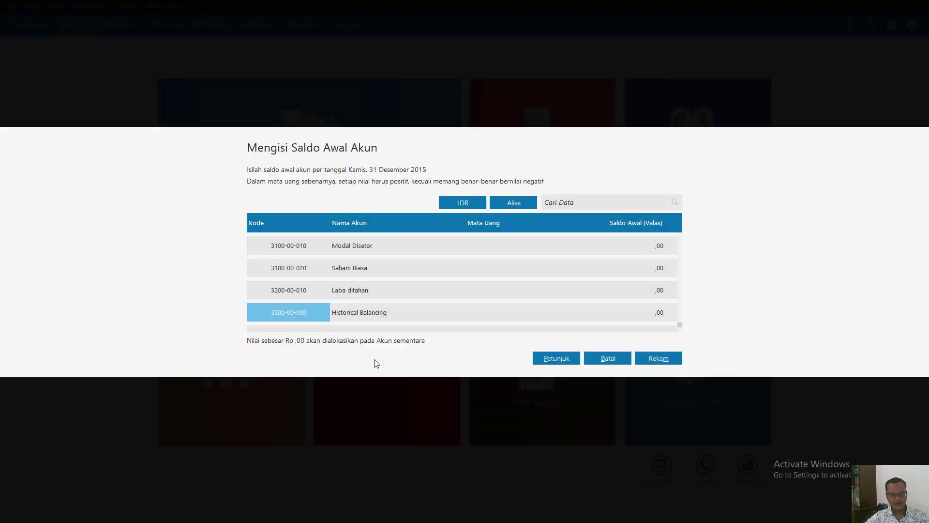
key("Up")
key("Up")
key("Up")
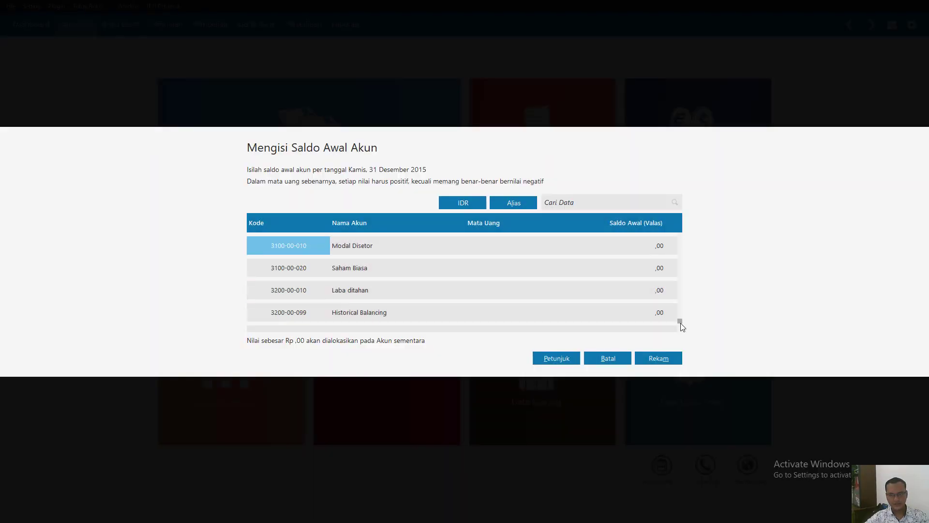
left_click(678, 235)
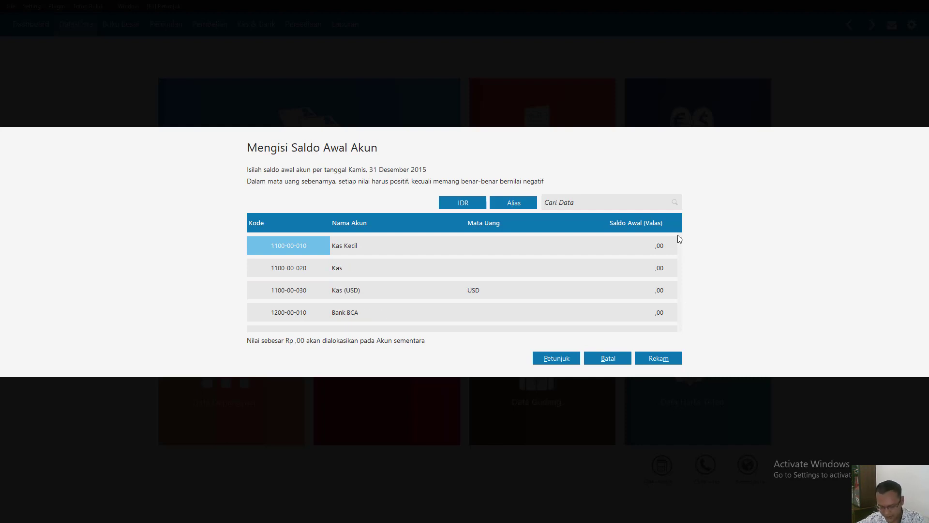
left_click(654, 273)
type("25000000")
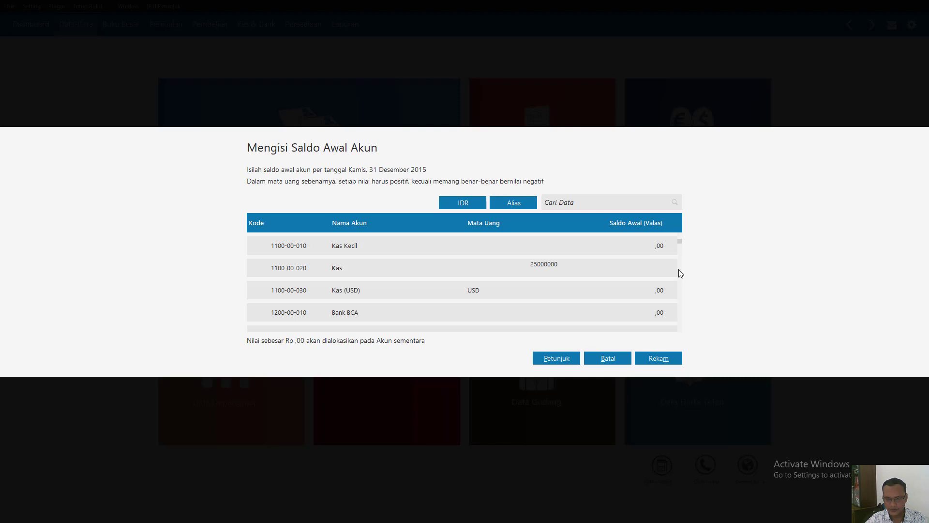
key("Return")
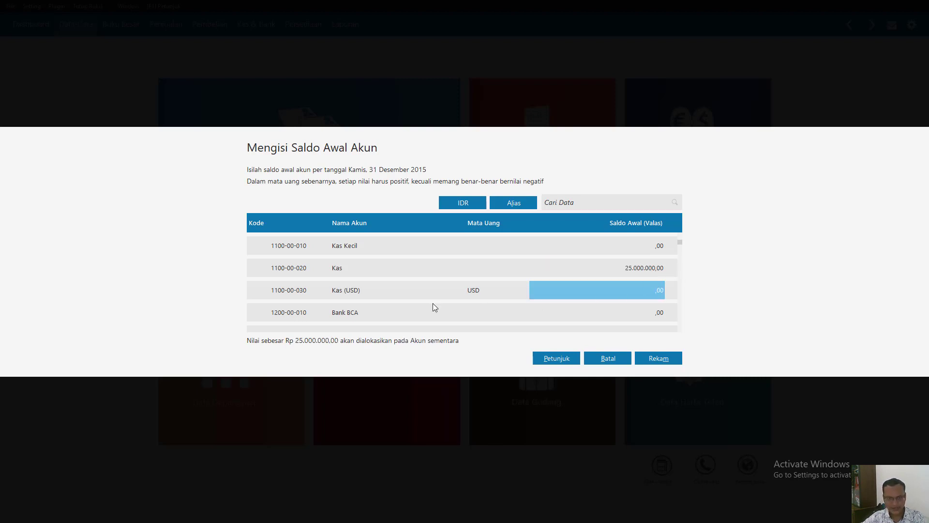
- Enter 100.000.000 as the opening balance of the Bank BCA account
left_click(609, 317)
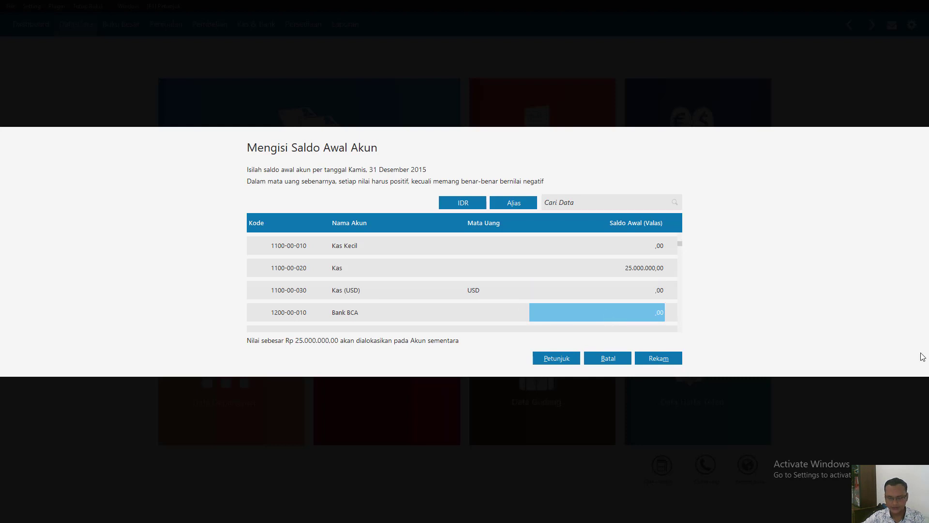
type("10")
type("000")
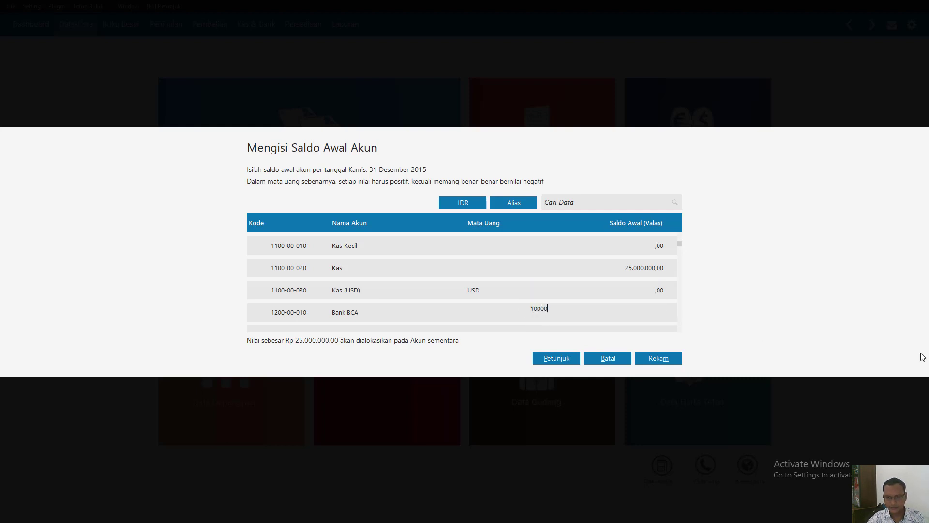
type(".000")
key("Return")
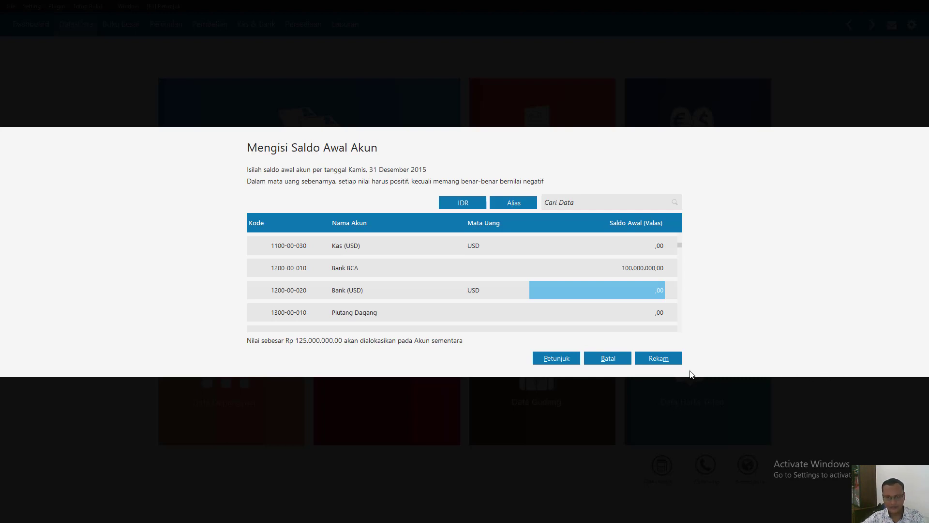
- Enter 4.550.000 as the opening balance of the Piutang Dagang account
left_click(658, 315)
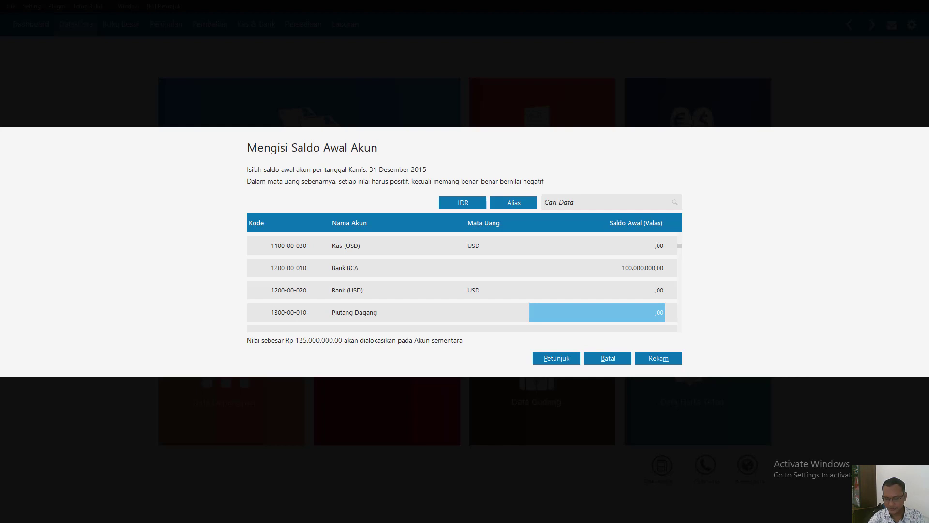
type("4.550.0")
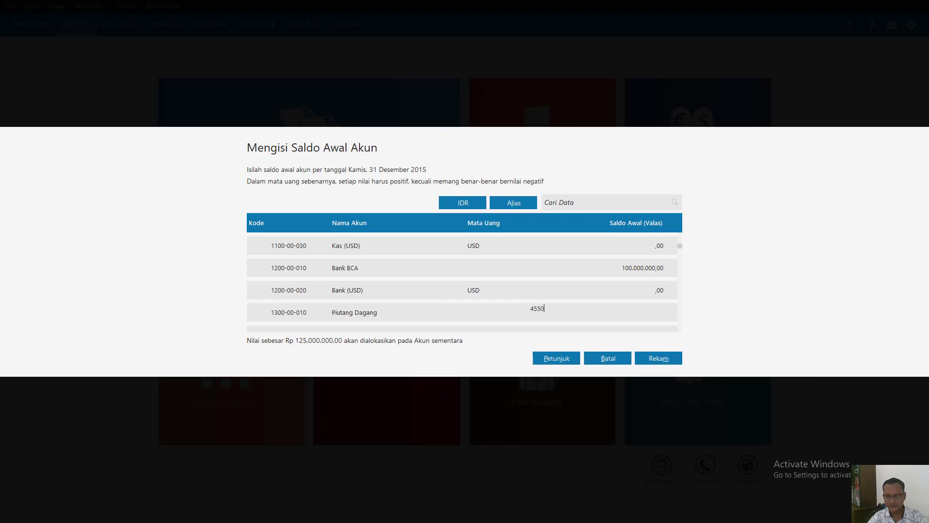
type("000")
key("Return")
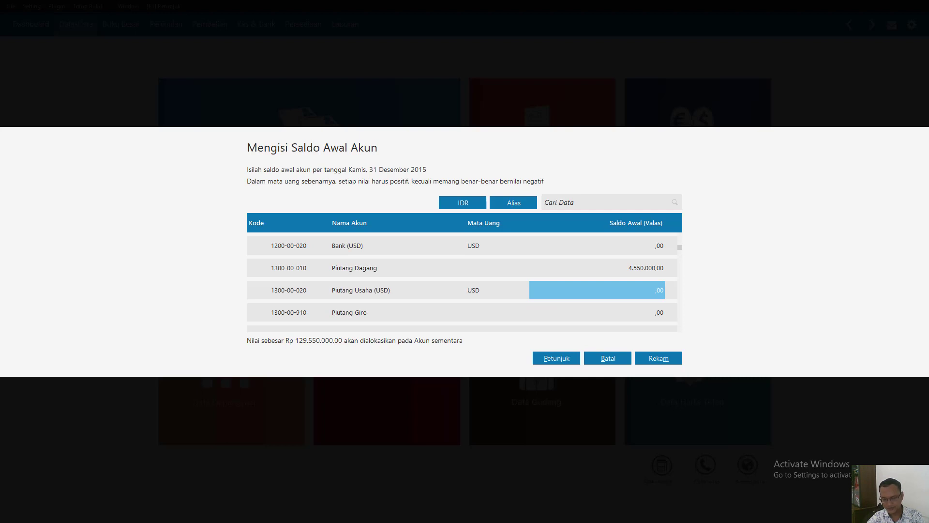
- Enter 3.500.000 as the opening balance of the PPN Dibayar Dimuka account
key("Return")
key("Return")
key("Return")
key("Return")
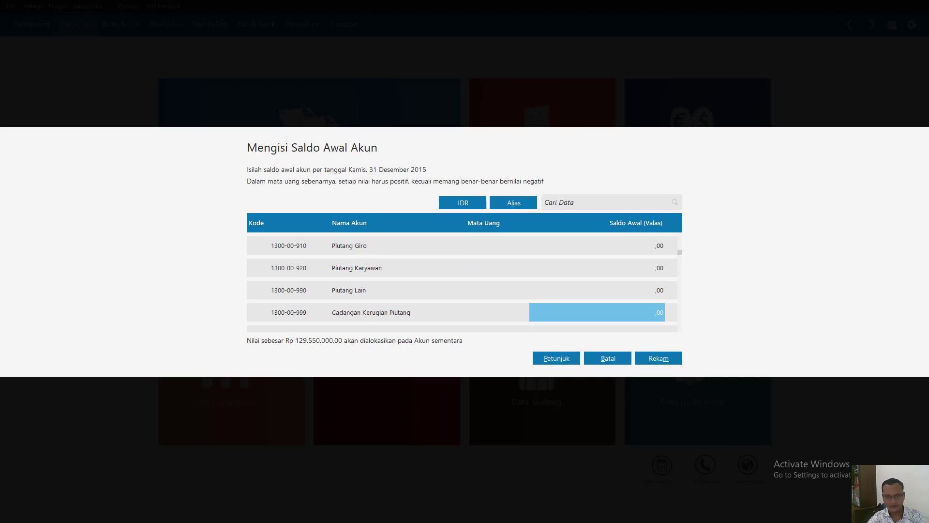
key("Return")
key("Return")
key("Return")
key("Return")
key("Return")
key("Return")
key("Return")
key("Return")
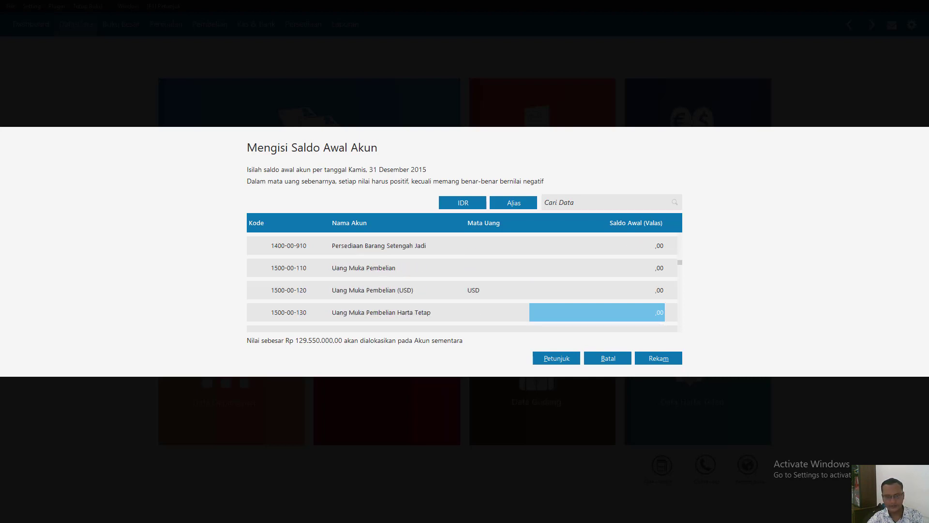
key("Return")
key("Return")
key("Return")
key("Return")
key("Return")
key("Return")
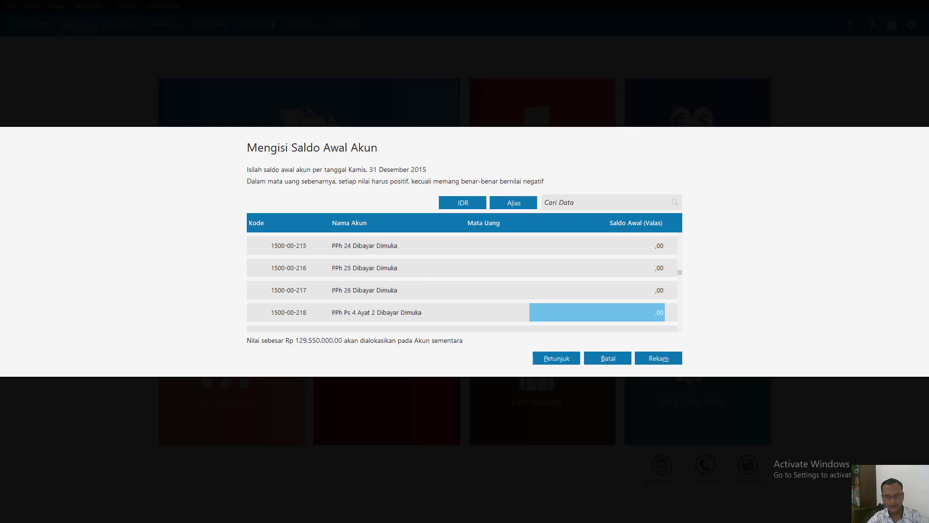
key("Return")
key("Return")
key("Return")
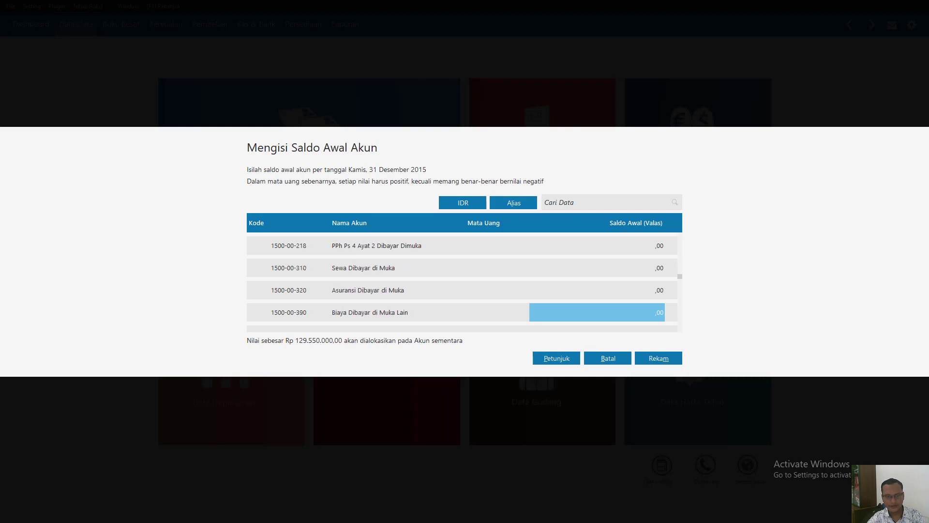
key("Return")
key("Return")
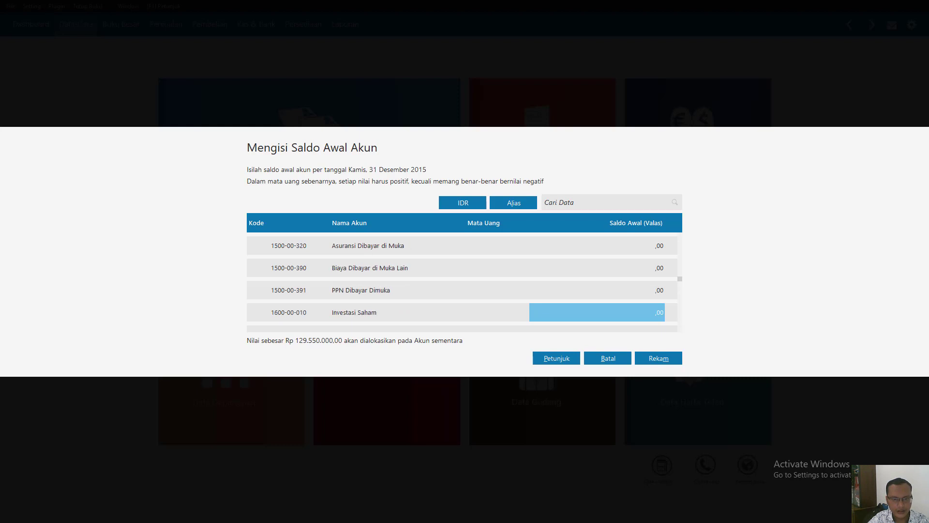
key("Up")
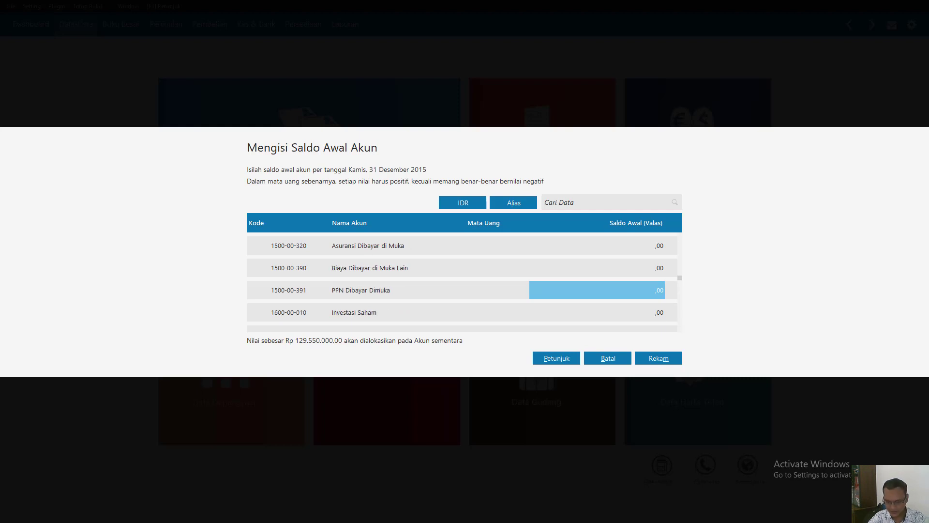
type("3")
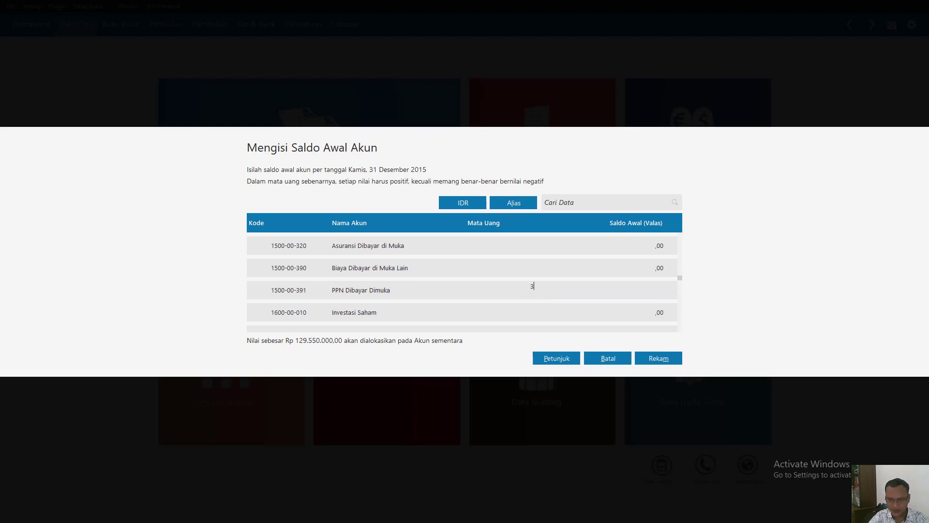
type(".500.00000")
key("Down")
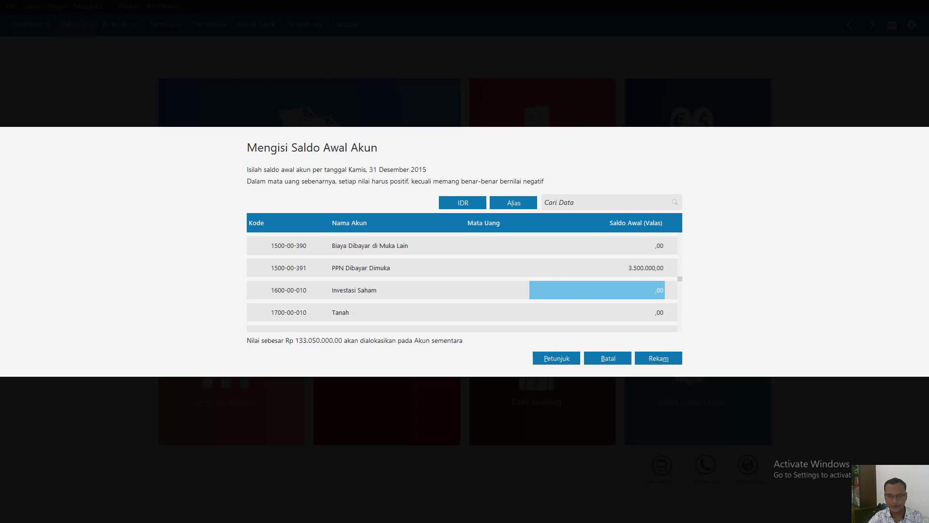
- Enter 3.035.000 as the opening balance of the PPh 21 Dibayar Dimuka account
key("Up")
key("Up")
key("Up")
key("Up")
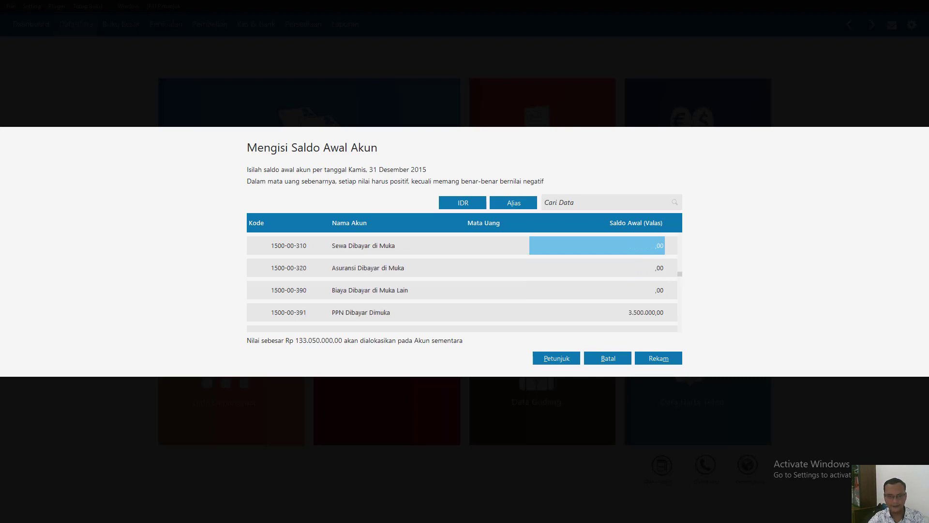
key("Up")
key("Up")
key("Up")
key("Up")
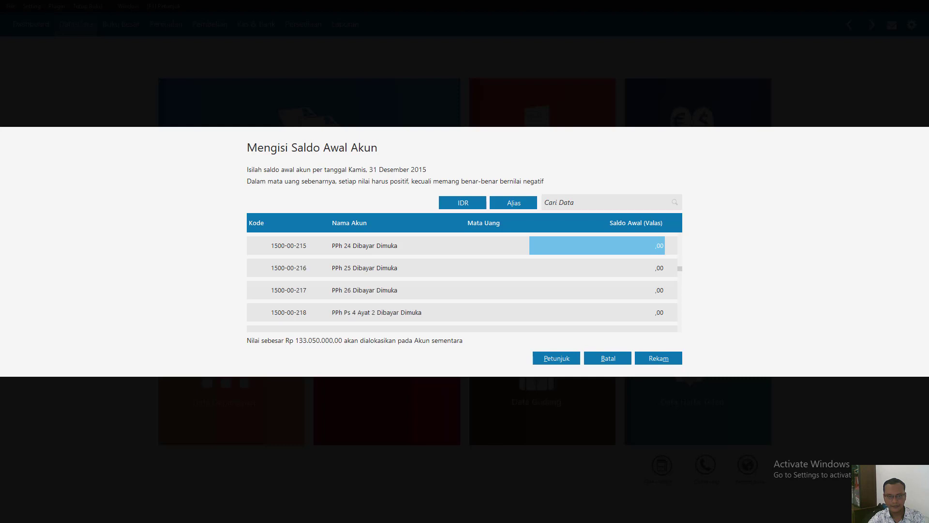
key("Up")
key("Up")
key("Up")
key("Up")
key("Up")
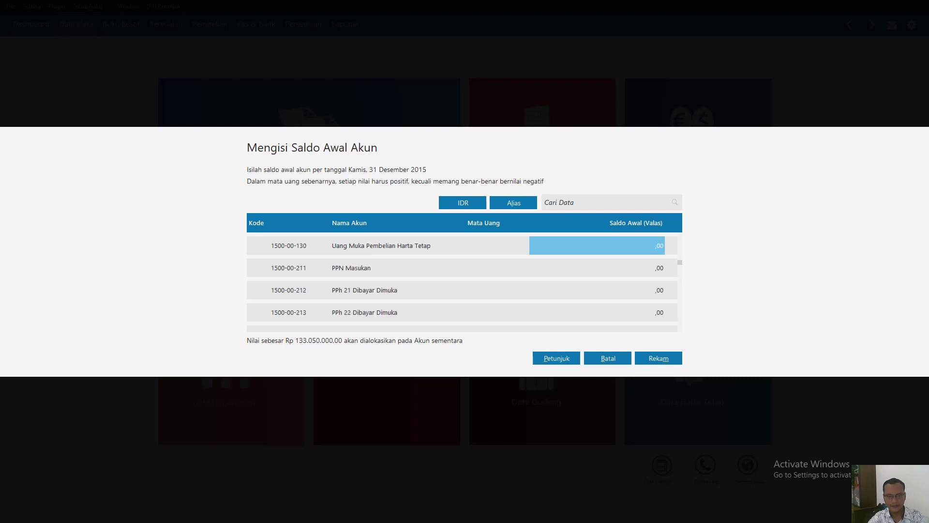
key("Down")
key("Down")
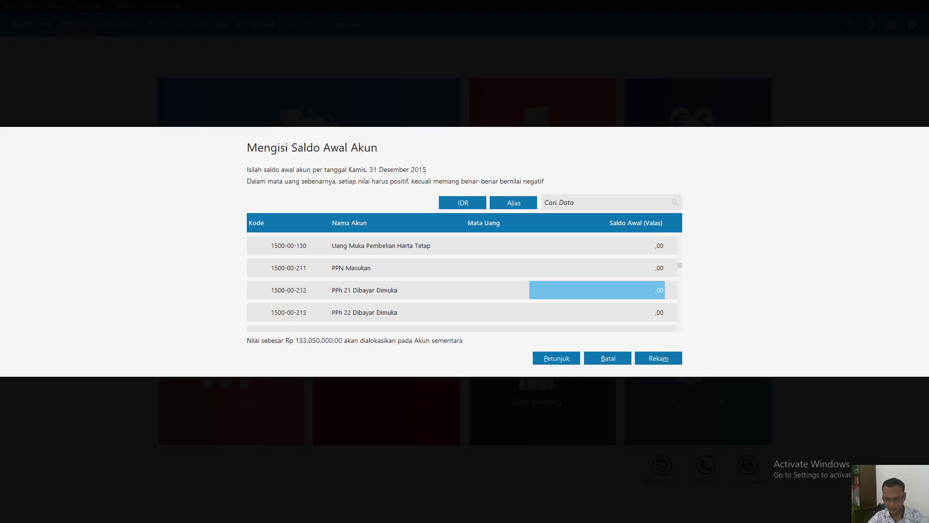
type("30")
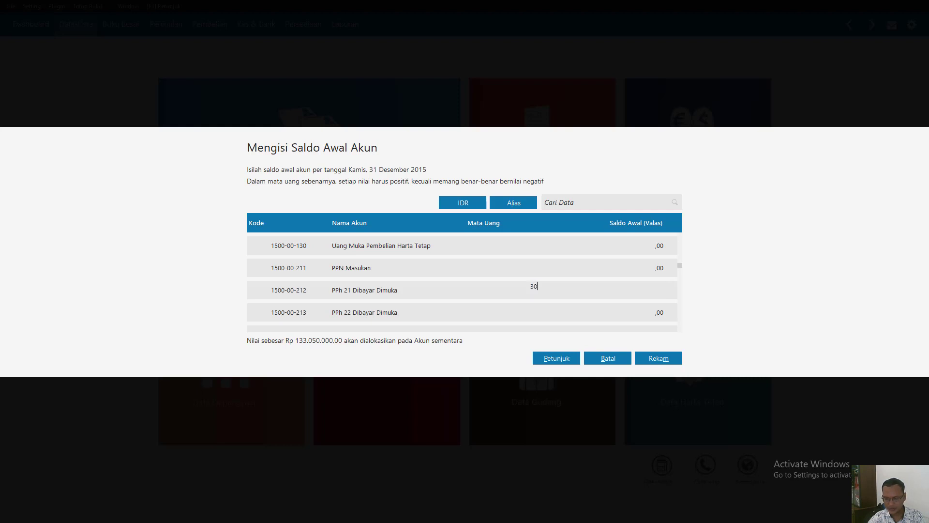
type("35000")
key("Return")
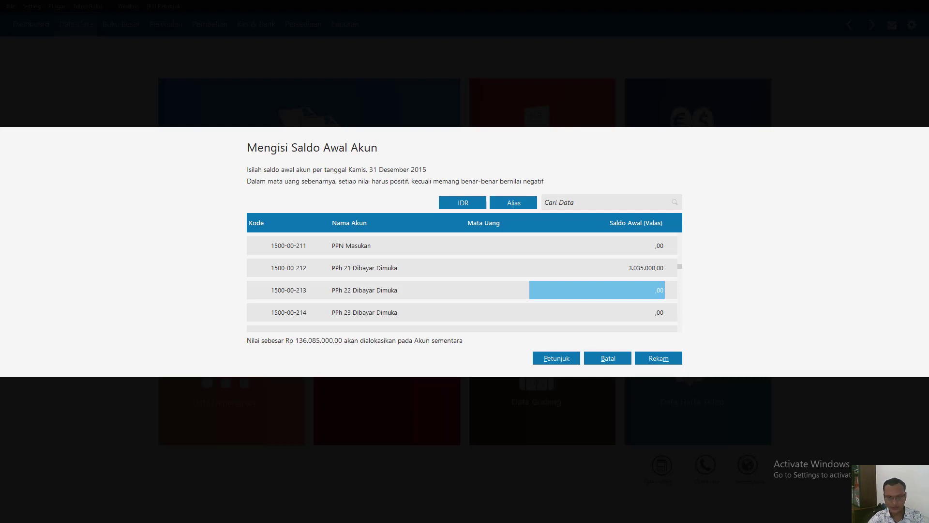
- Enter 2.300.000 as the opening balance of the Asuransi Dibayar di Muka account
key("Down")
key("Down")
key("Down")
key("Down")
key("Down")
key("Down")
key("Down")
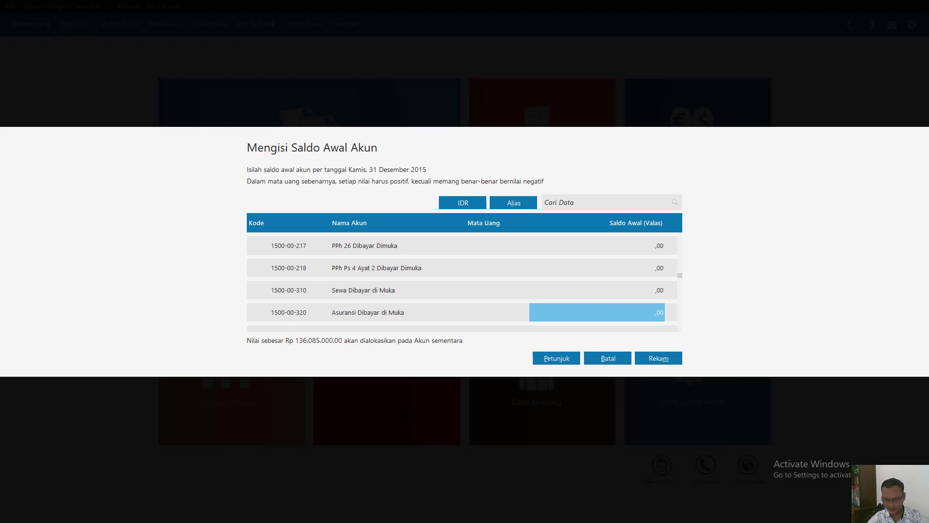
type("2.300.")
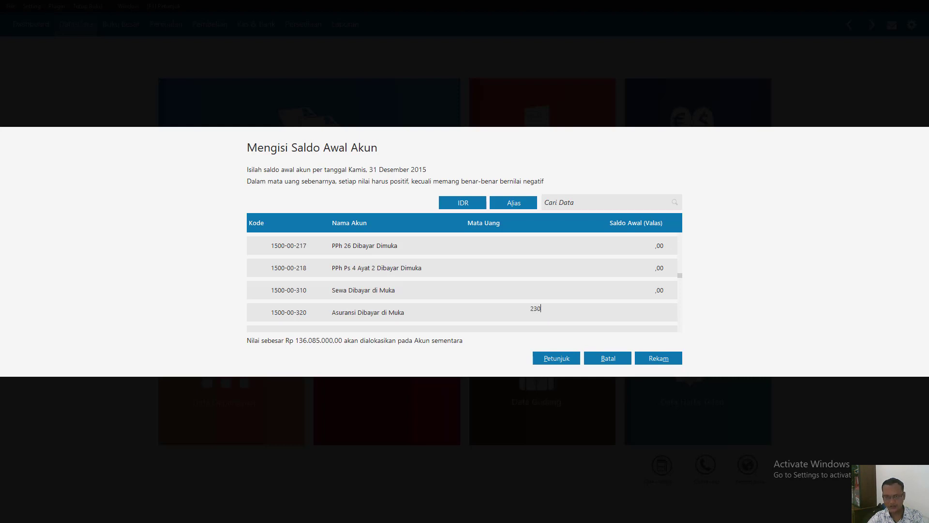
type("0000")
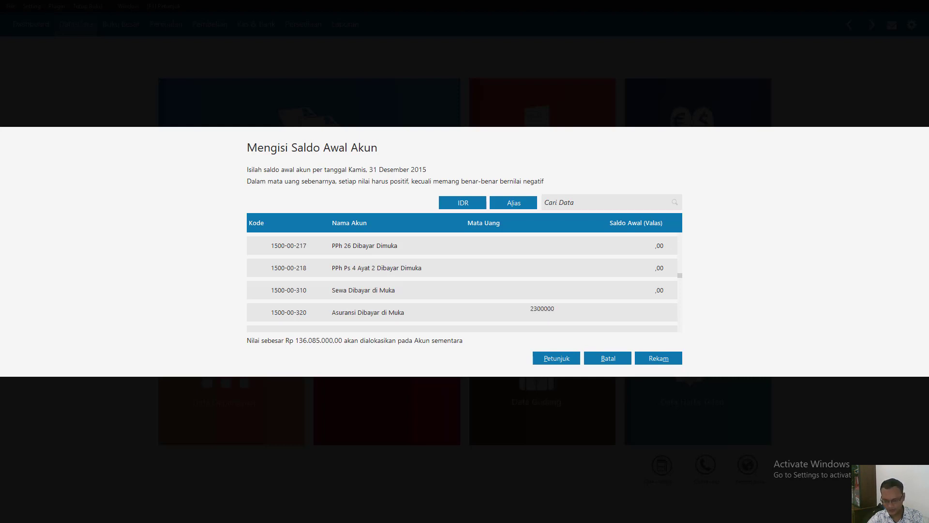
key("Return")
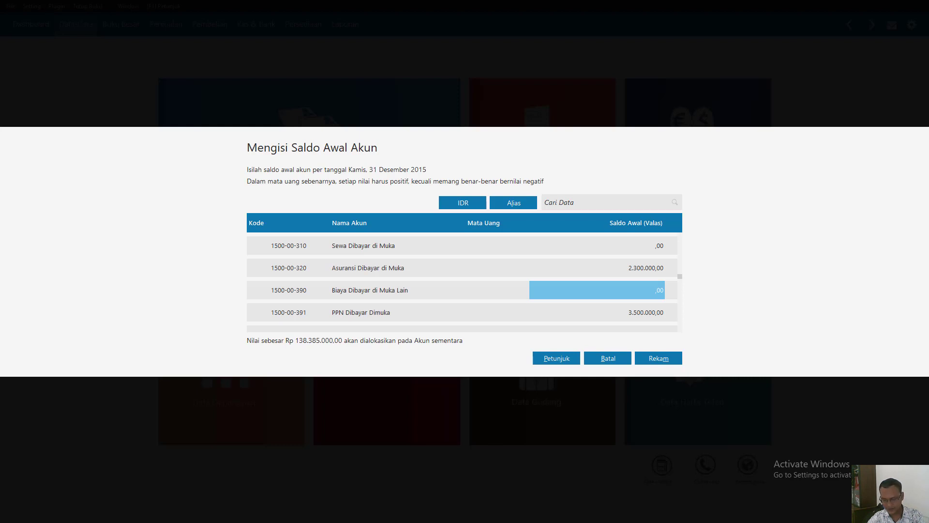
- Enter 12.350.000 as the opening balance of the Persediaan Bahan Baku account
key("Down")
key("Down")
key("Down")
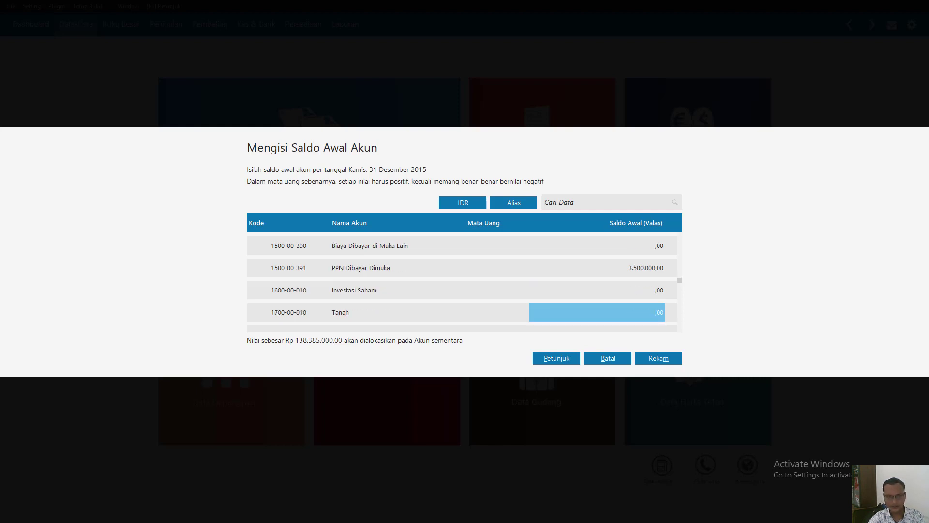
key("Down")
key("Down")
key("Down")
key("Down")
key("Down")
key("Down")
key("Down")
key("Down")
key("Down")
key("Down")
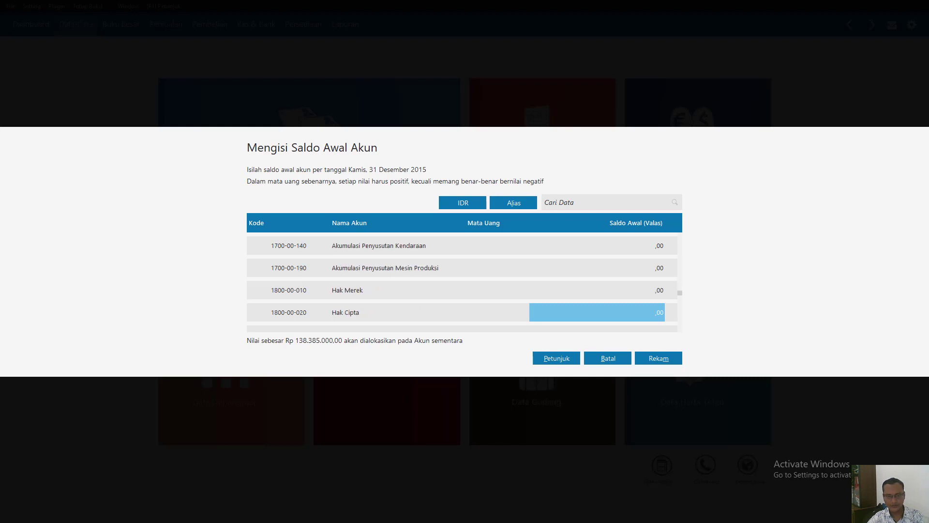
key("Up")
key("Up")
key("Up")
key("Up")
key("Up")
key("Up")
key("Up")
key("Up")
key("Up")
key("Up")
key("Up")
key("Up")
key("Up")
key("Up")
key("Up")
key("Up")
key("Up")
key("Up")
key("Up")
key("Up")
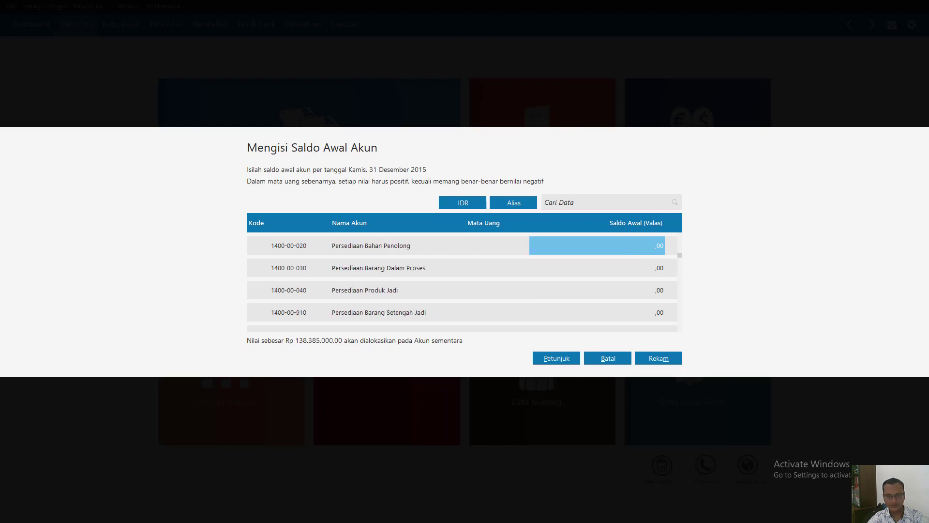
key("Up")
key("Up")
key("Down")
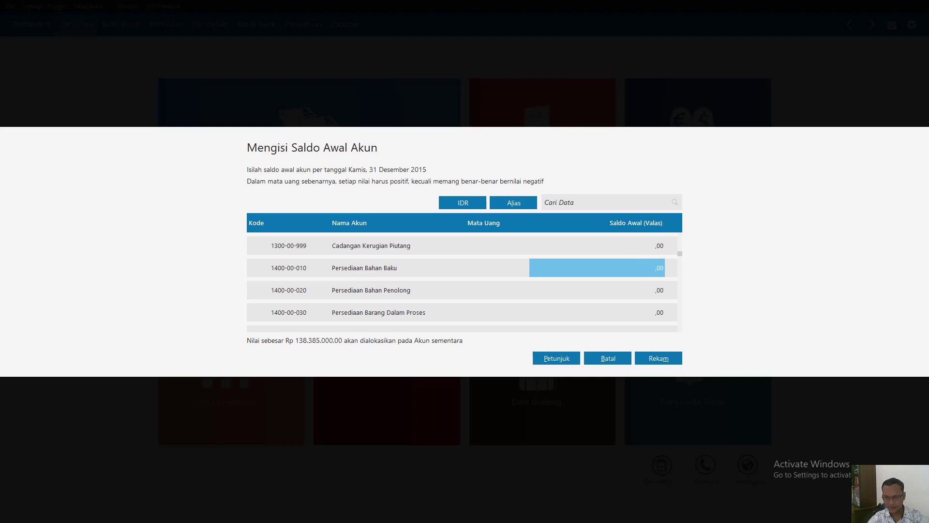
type("12350")
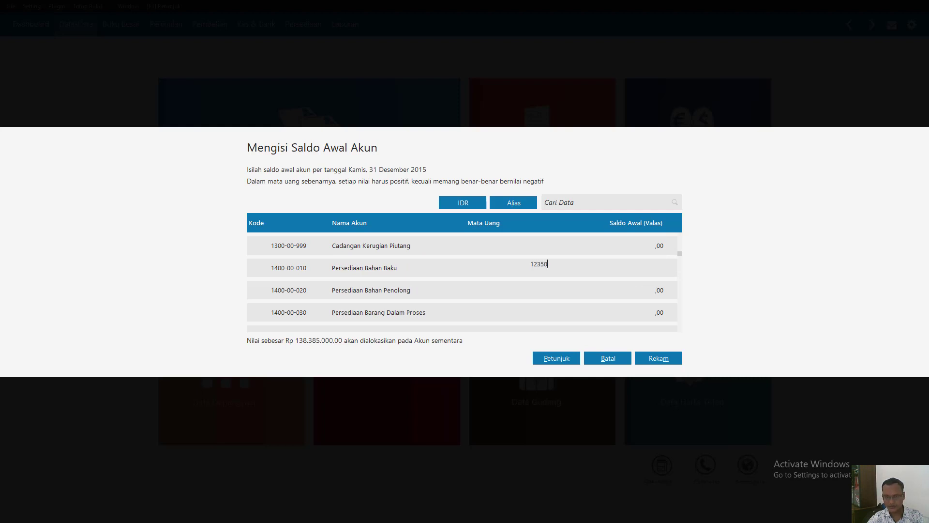
type("000")
key("Return")
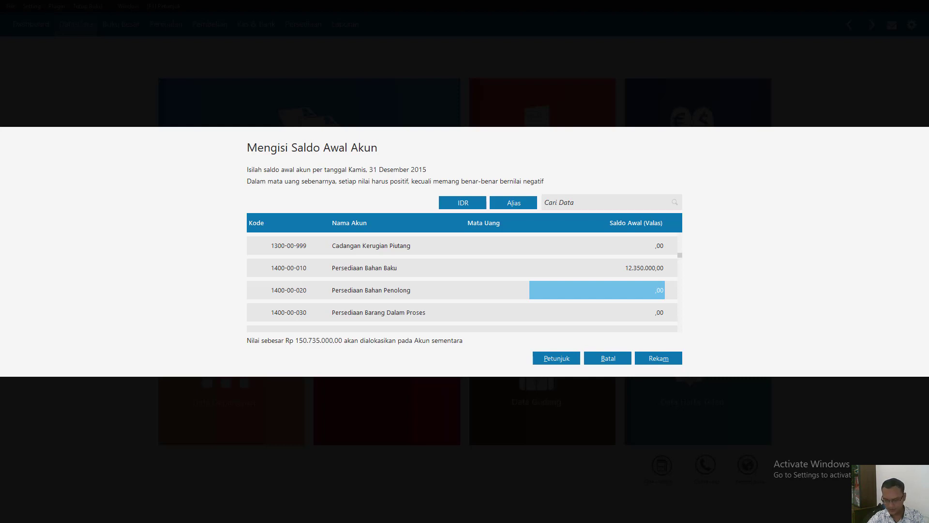
- Enter 13.000.000 as the opening balance of the Persediaan Bahan Penolong account
type("13.000.0")
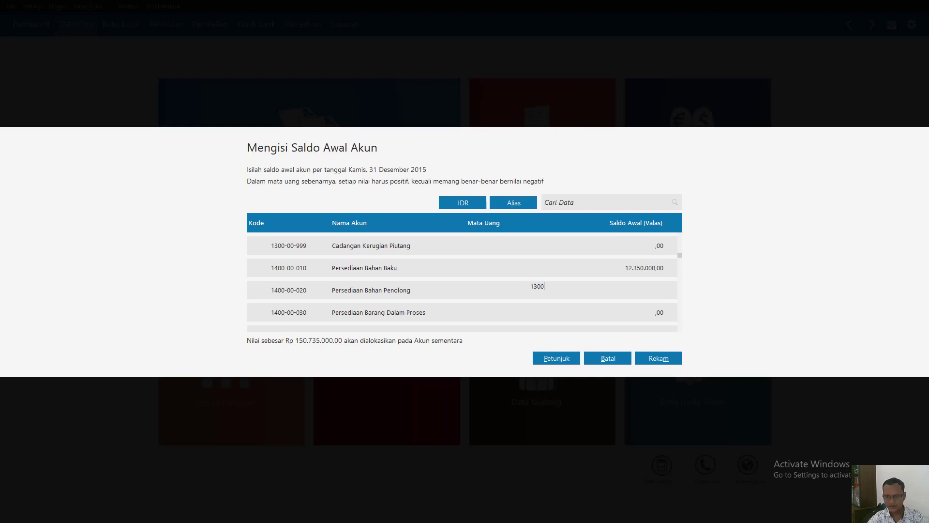
type("0000")
key("Return")
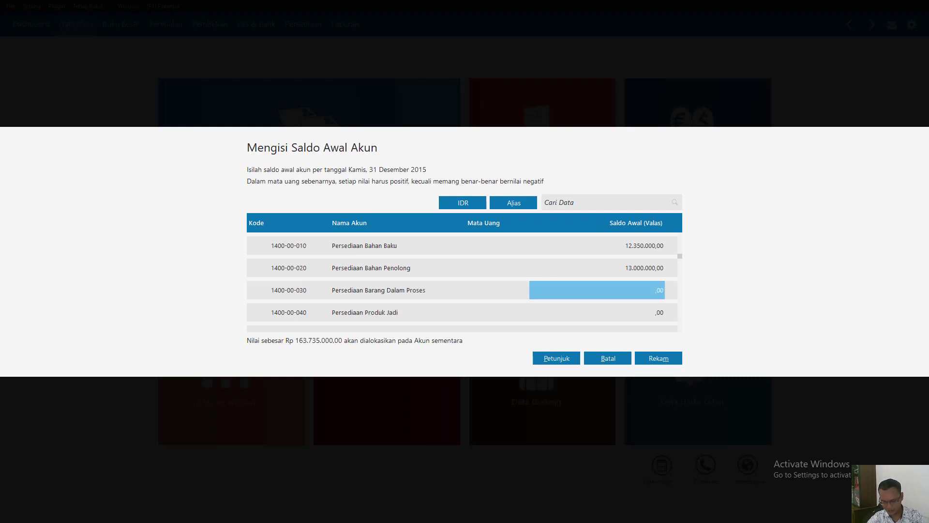
- Enter 100.000.000 as the opening balance of the Kendaraan account
key("Return")
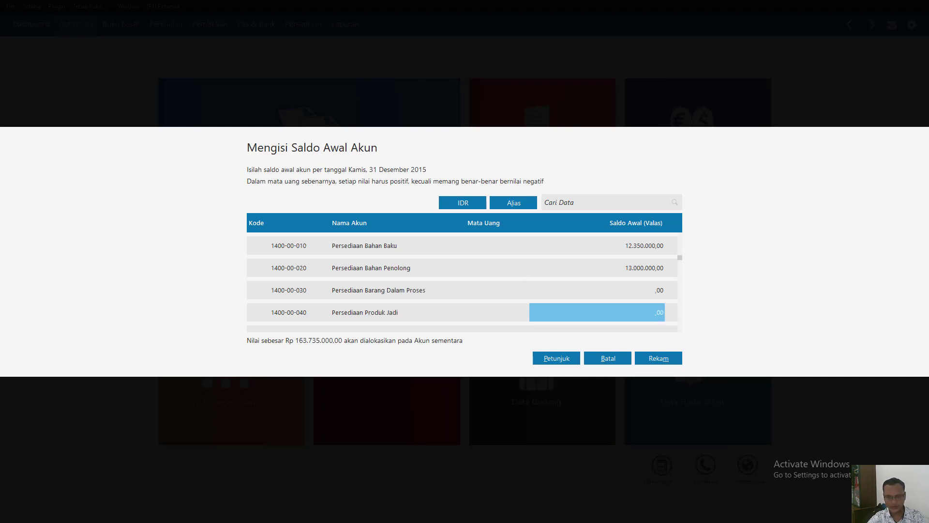
key("Return")
key("Return")
key("Return")
key("Return")
key("Return")
key("Return")
key("Return")
key("Return")
key("Return")
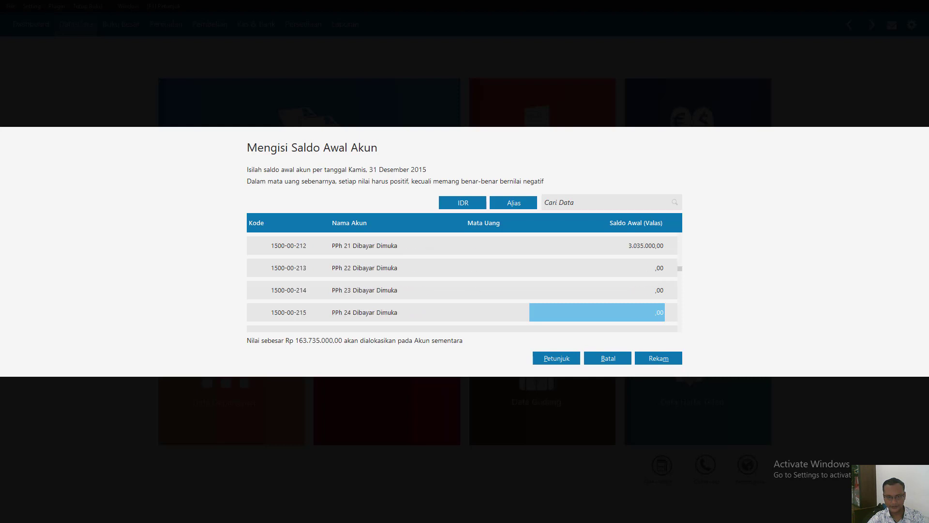
key("Return")
key("Return")
key("Return")
key("Return")
key("Return")
key("Return")
key("Return")
key("Return")
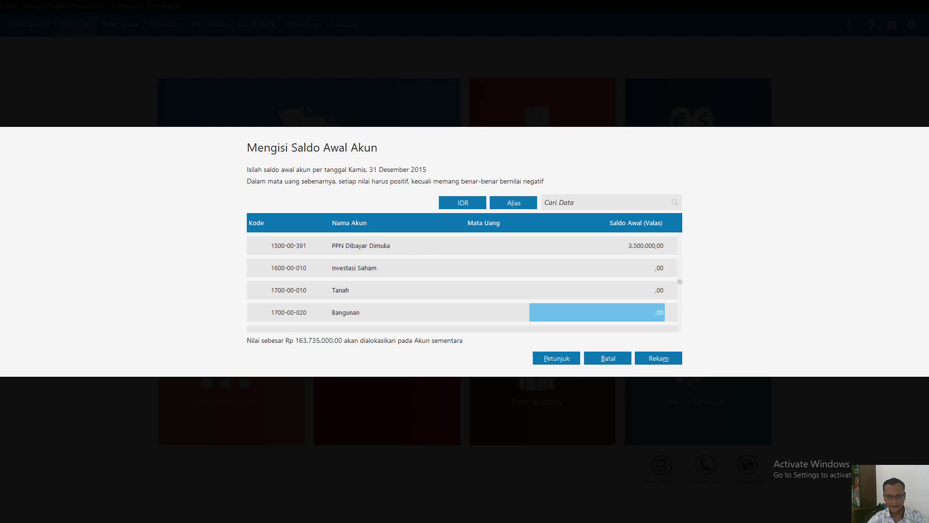
key("Return")
key("Return")
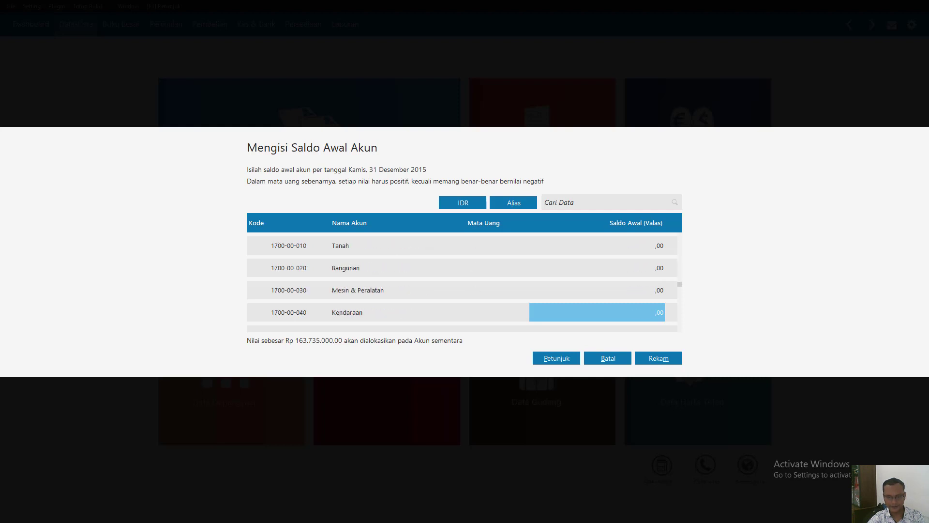
type("100000000")
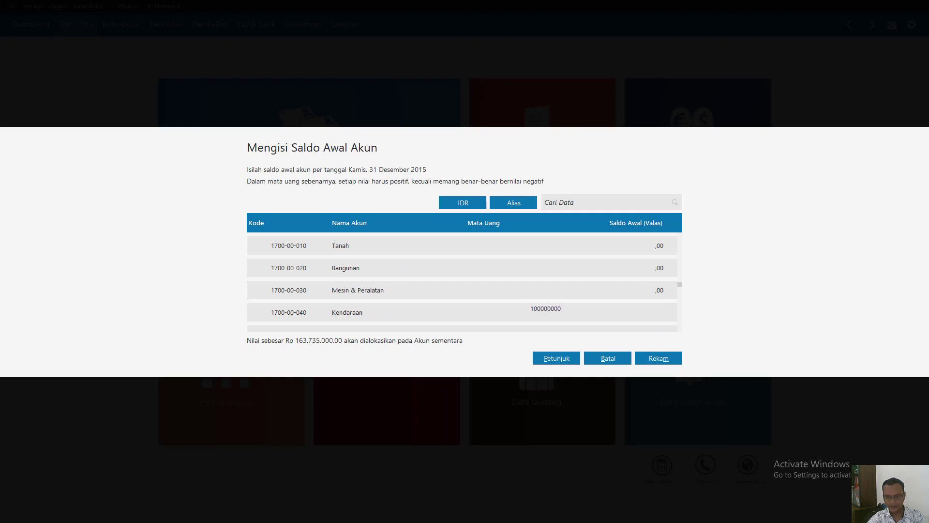
key("Return")
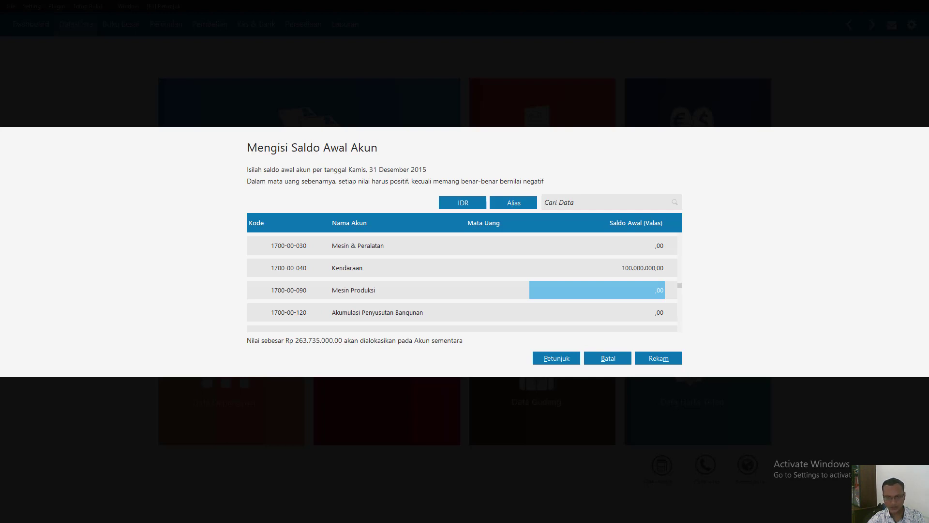
- Enter -5.075.000 as the opening balance of the Akumulasi Penyusutan Kendaraan account
key("Return")
key("Return")
key("Return")
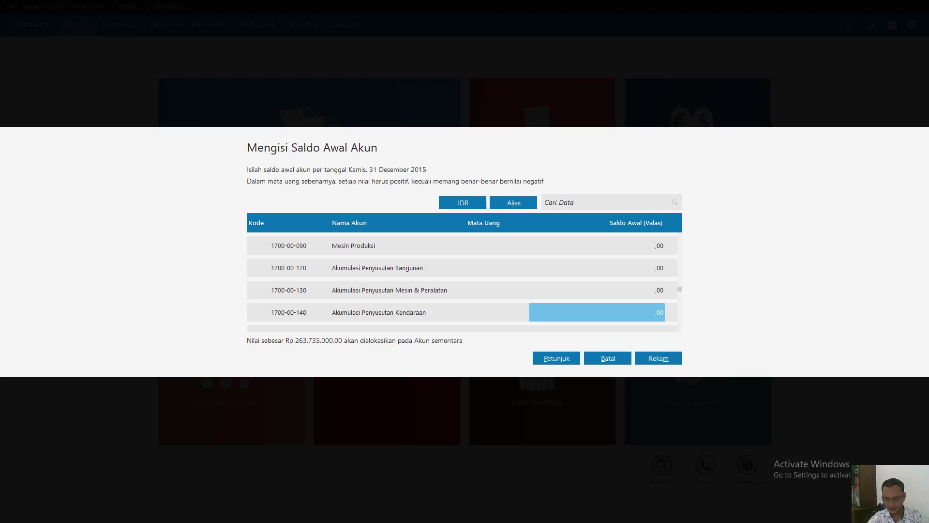
type("-")
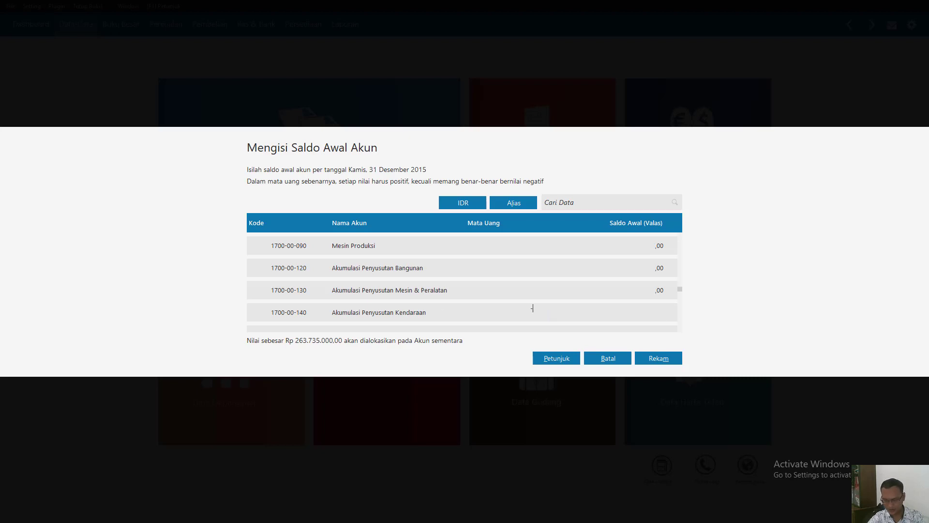
type("5075000")
key("Return")
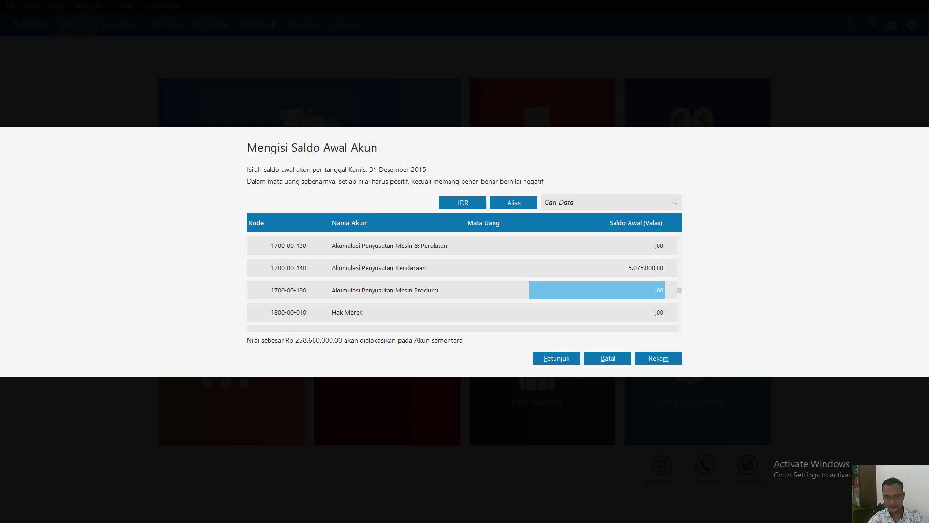
- Enter 9.500.000 as the opening balance of the Mesin Produksi account
key("Down")
key("Down")
key("Down")
key("Down")
key("Down")
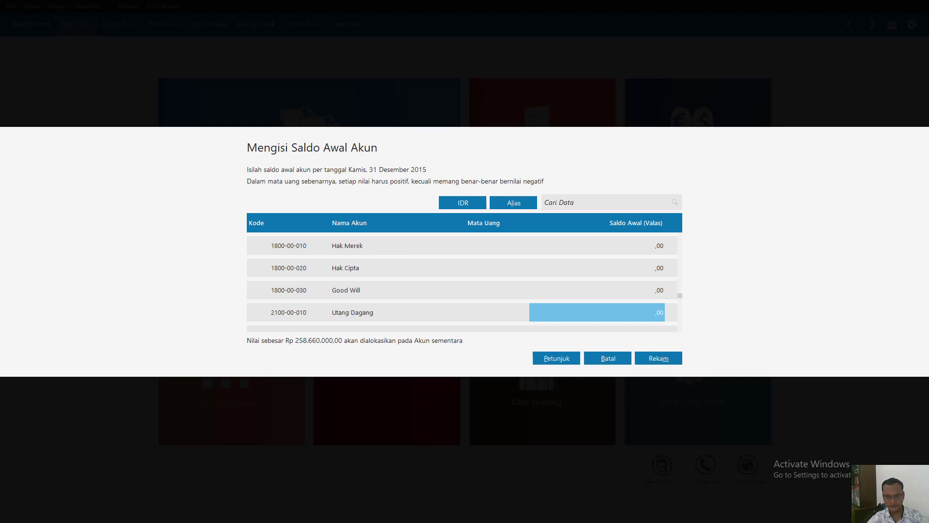
key("Up")
key("Up")
key("Up")
key("Up")
key("Up")
key("Up")
key("Up")
key("Up")
key("Up")
key("Up")
key("Up")
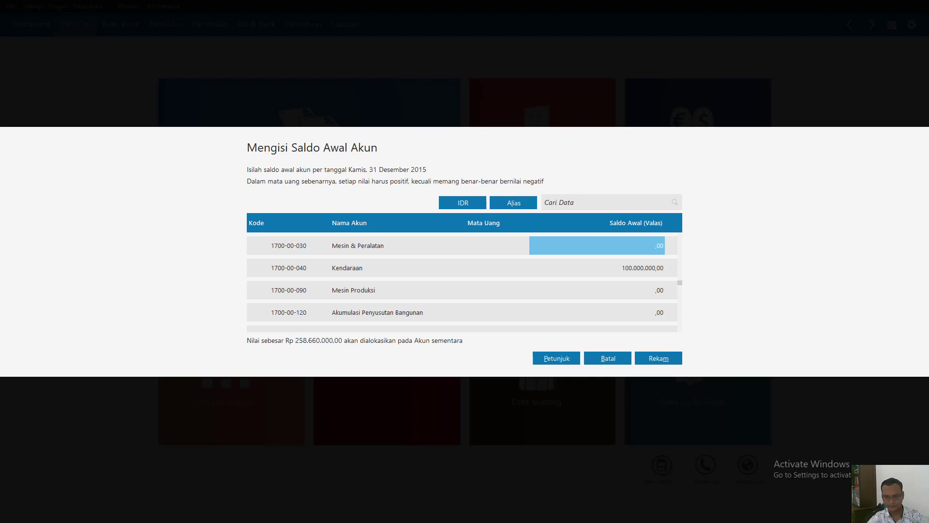
key("Up")
key("Down")
key("Down")
key("Down")
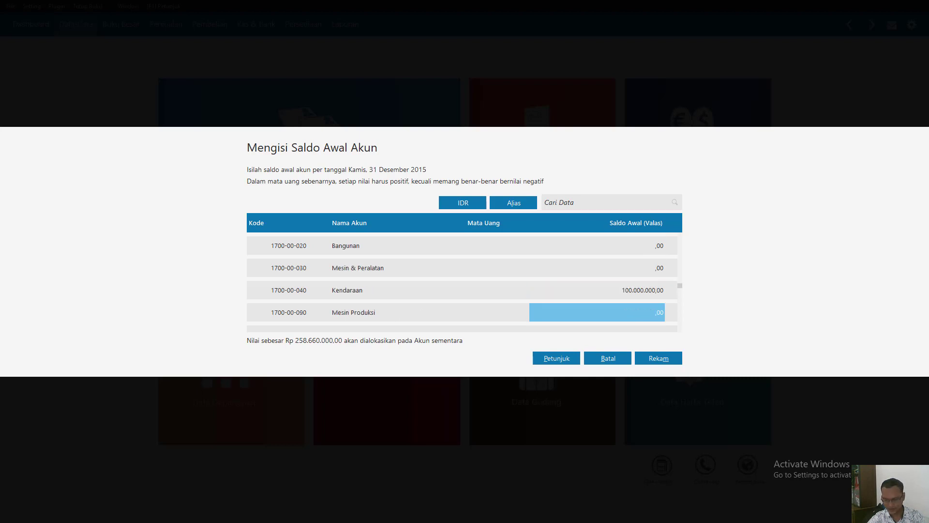
type("9.500.0")
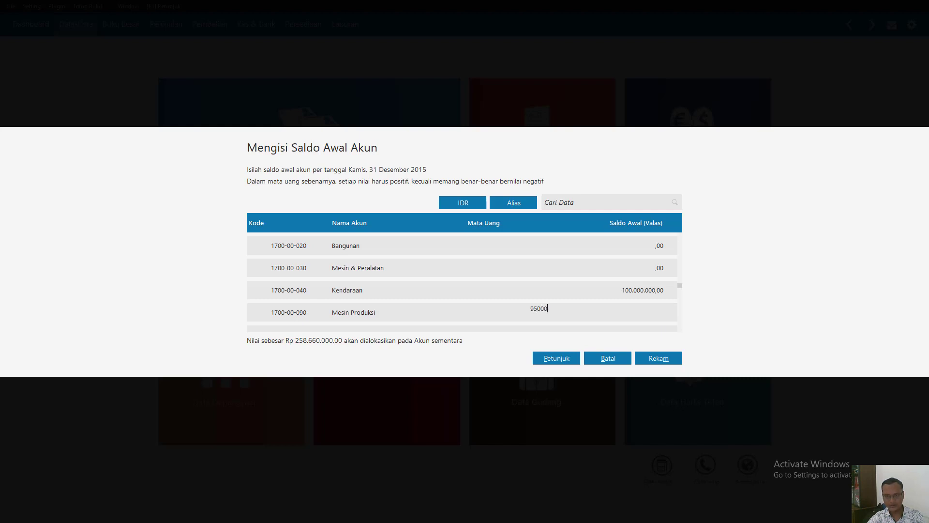
type("00")
key("Return")
- Enter -156.250 as the opening balance of the Akumulasi Penyusutan Mesin Produksi account
key("Down")
key("Down")
key("Down")
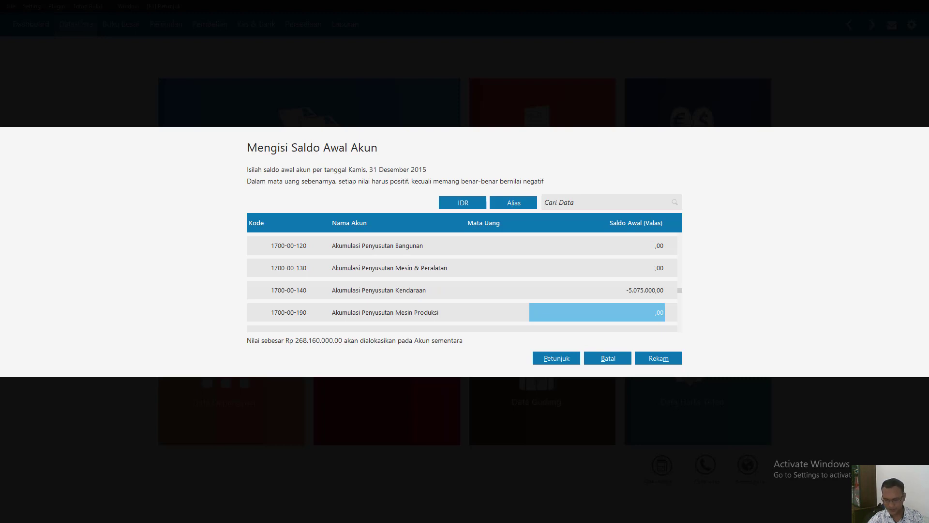
left_click(533, 309)
type("-156250")
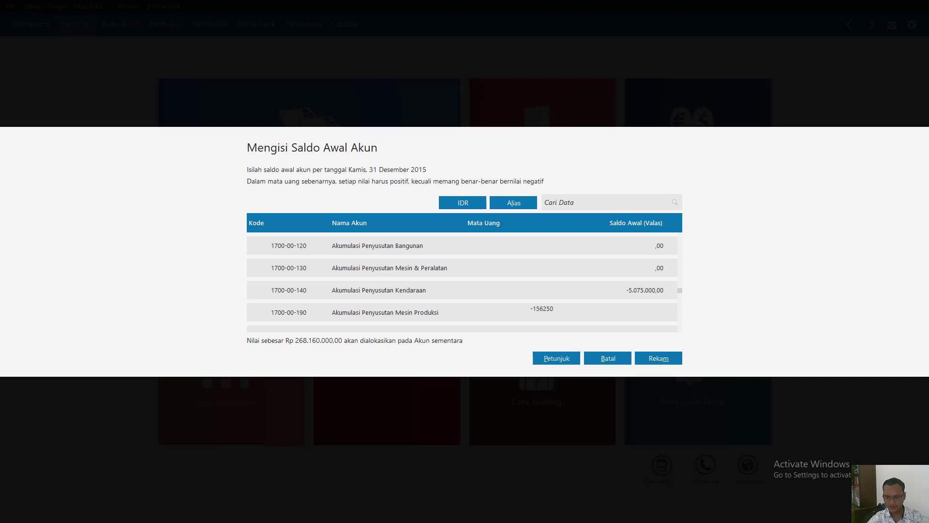
key("Return")
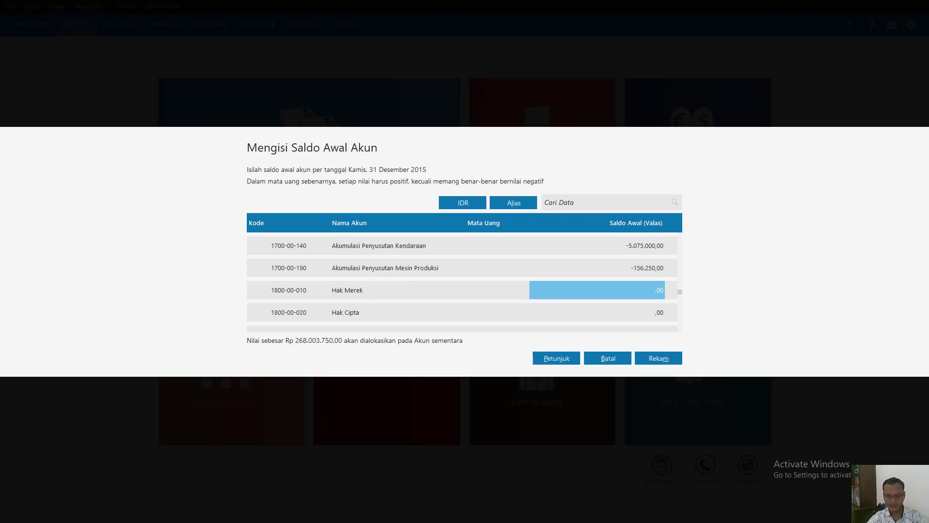
- Enter 16.875.000 as the opening balance of the Utang Dagang account
key("Down")
key("Down")
key("Down")
key("Down")
key("Down")
key("Down")
key("Down")
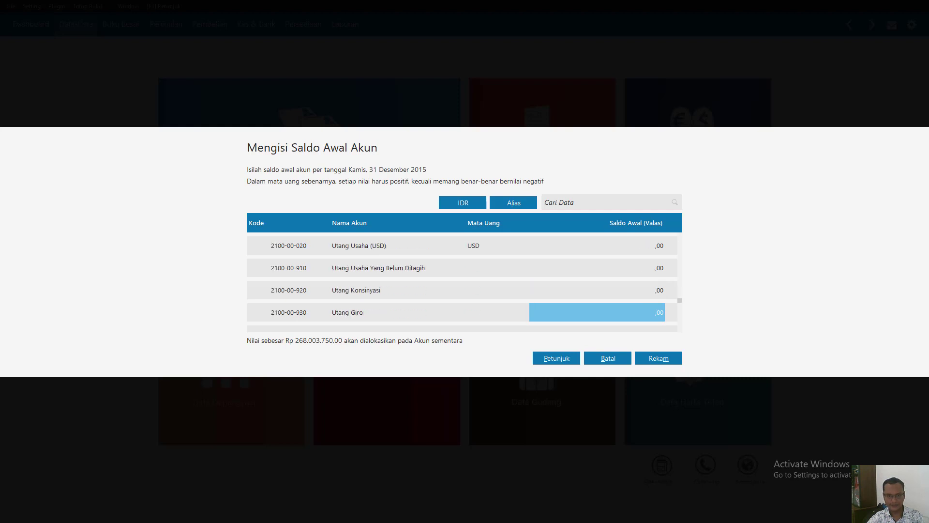
key("Up")
key("Up")
key("Up")
key("Up")
key("Up")
key("Down")
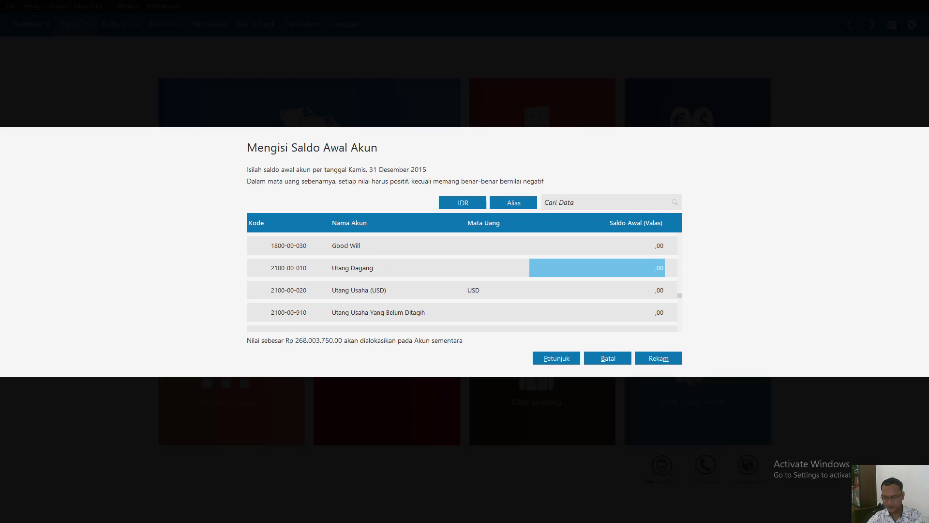
type("16")
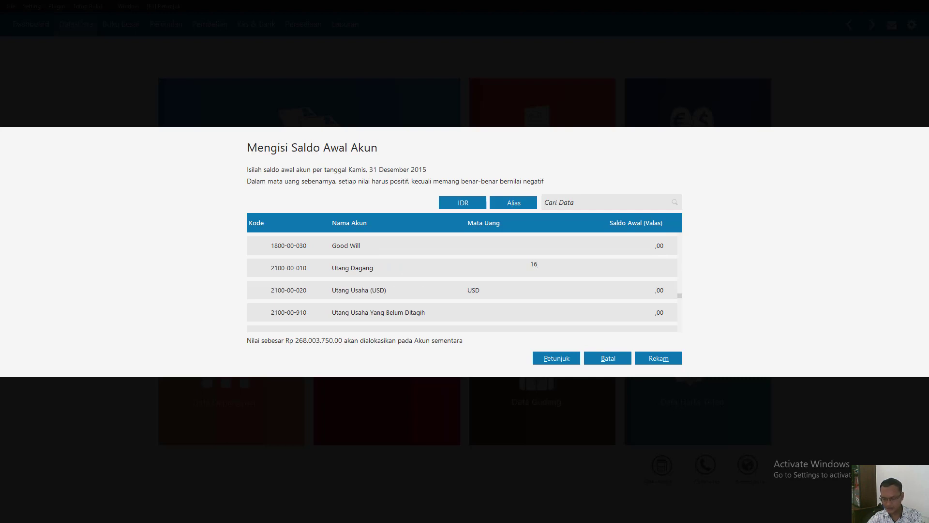
type("875000")
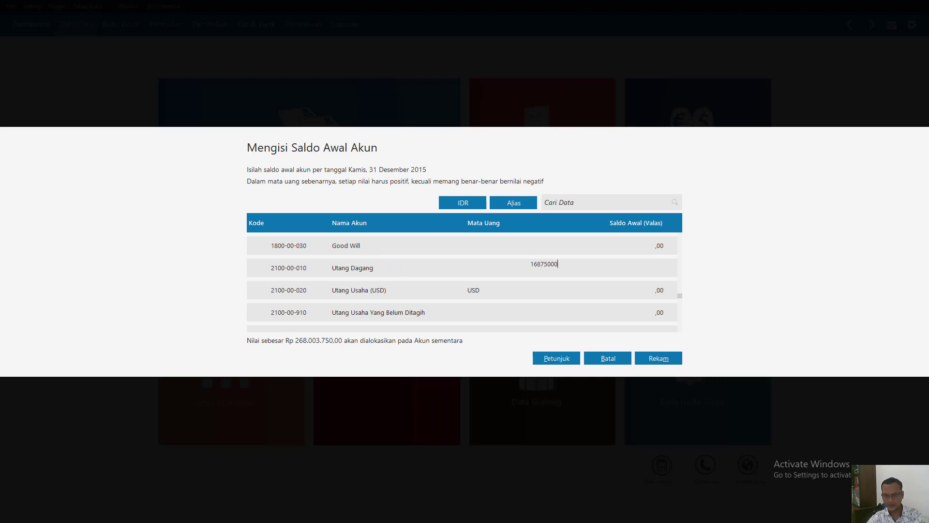
key("Return")
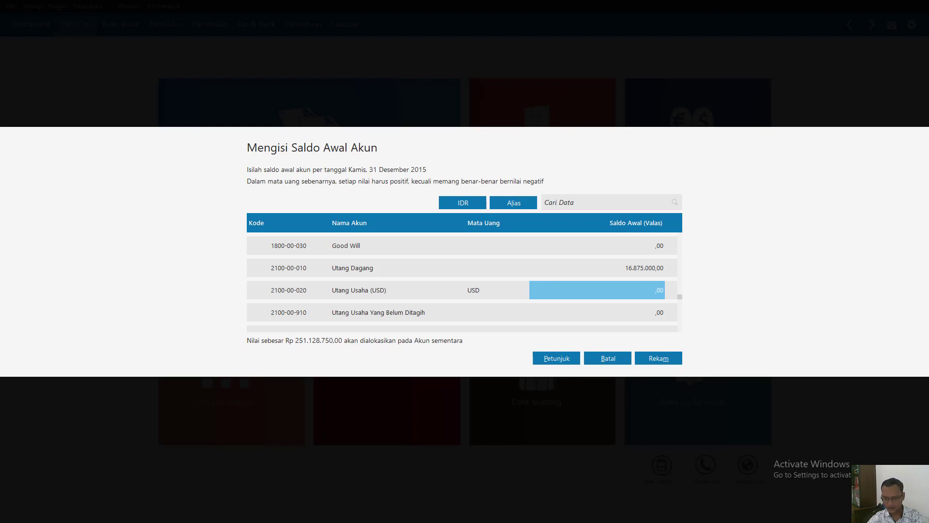
- Enter 9.300.000 as the opening balance of the Utang Komisi Penjualan account
key("Return")
key("Return")
key("Return")
key("Return")
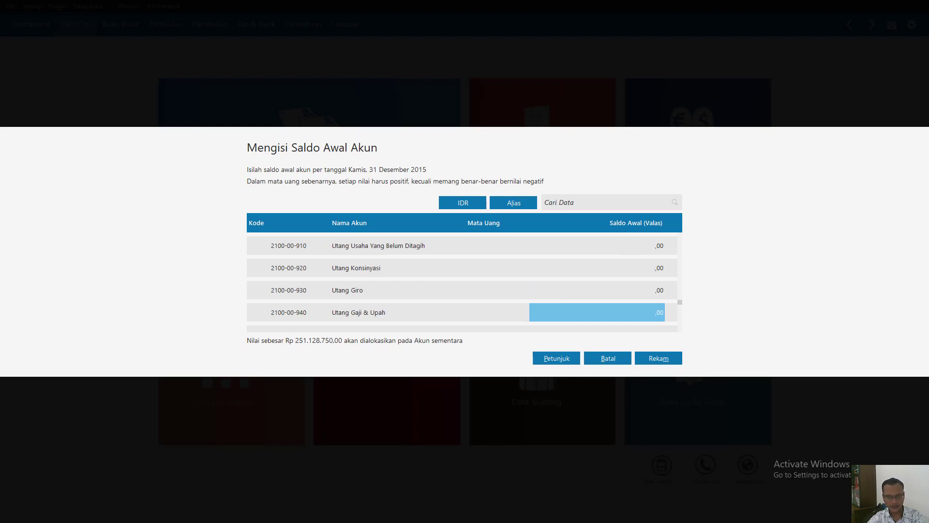
key("Return")
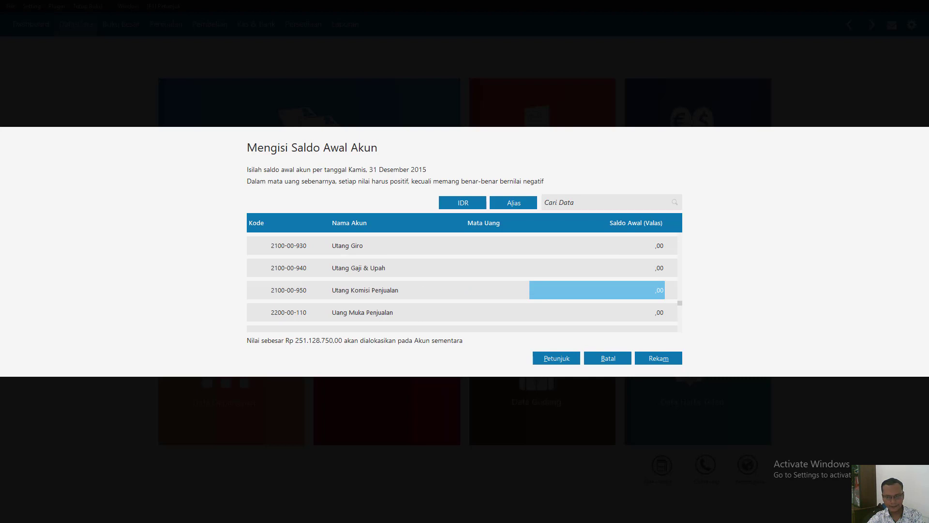
type("82")
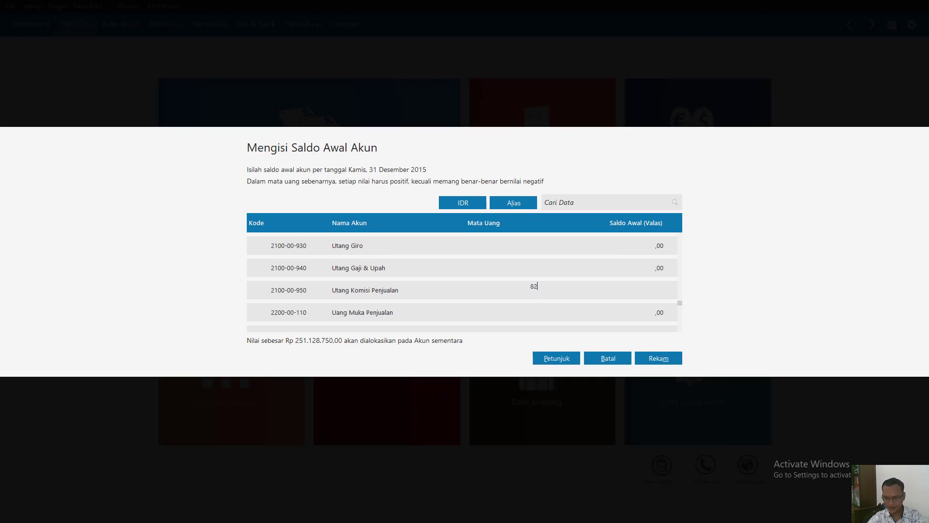
type("000")
key("BackSpace")
key("BackSpace")
key("BackSpace")
key("BackSpace")
key("BackSpace")
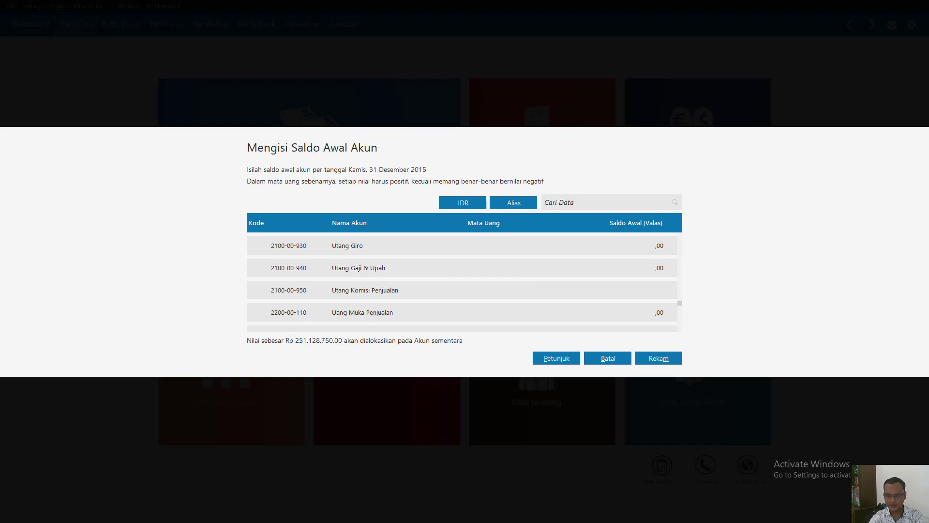
type("9300000")
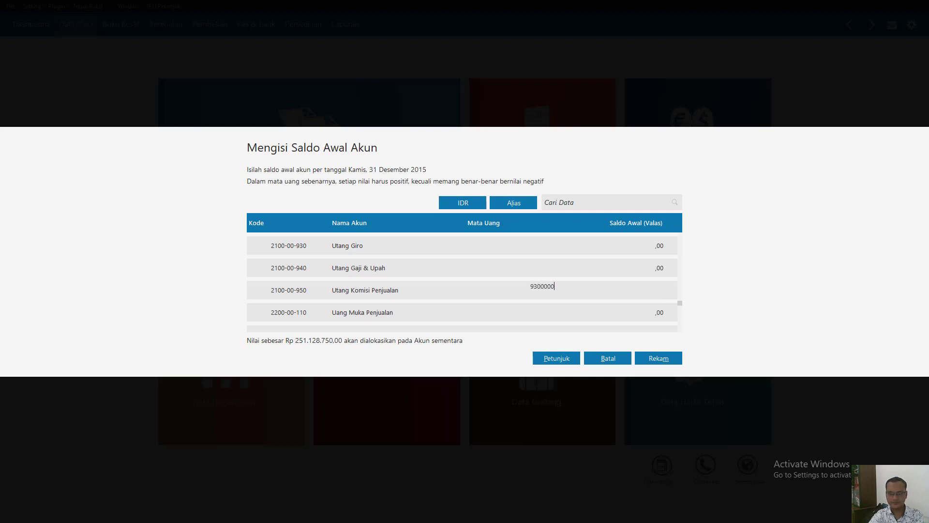
key("Return")
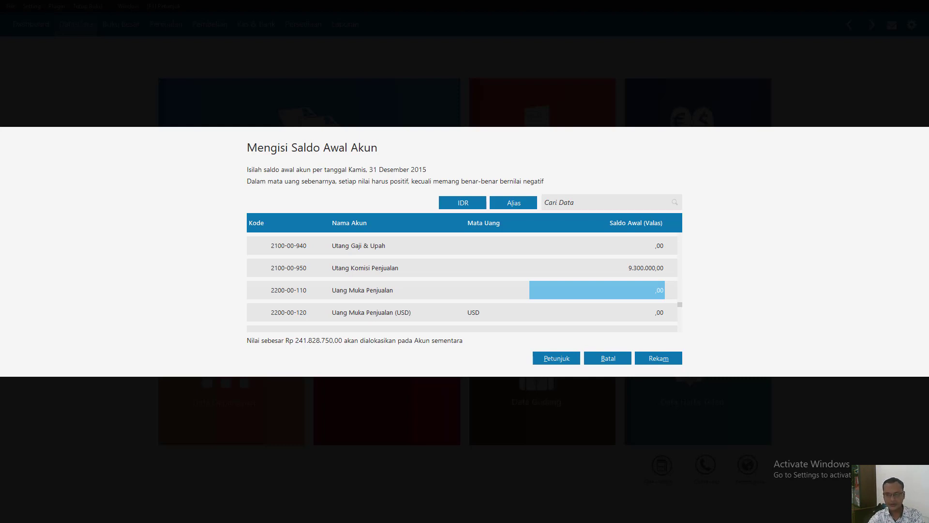
- Select the opening balance of the Utang Gaji & Upah account
key("Up")
key("Up")
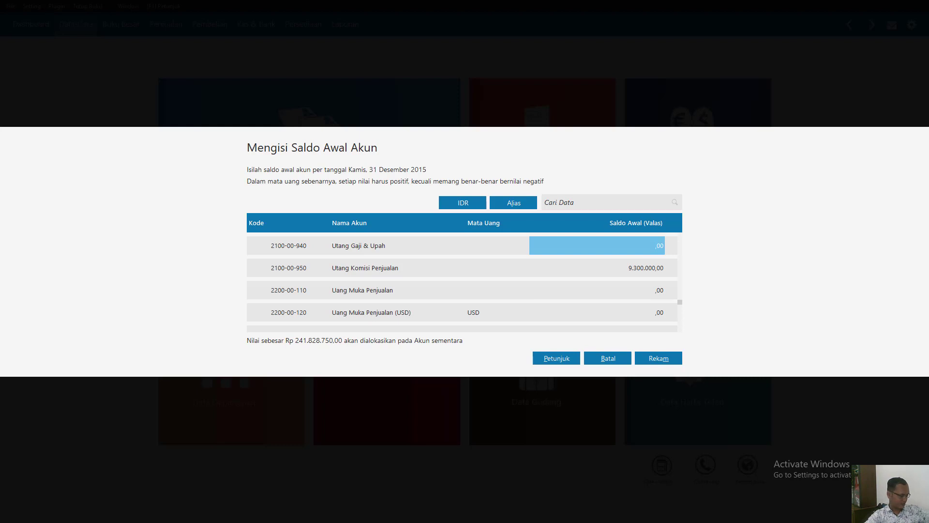
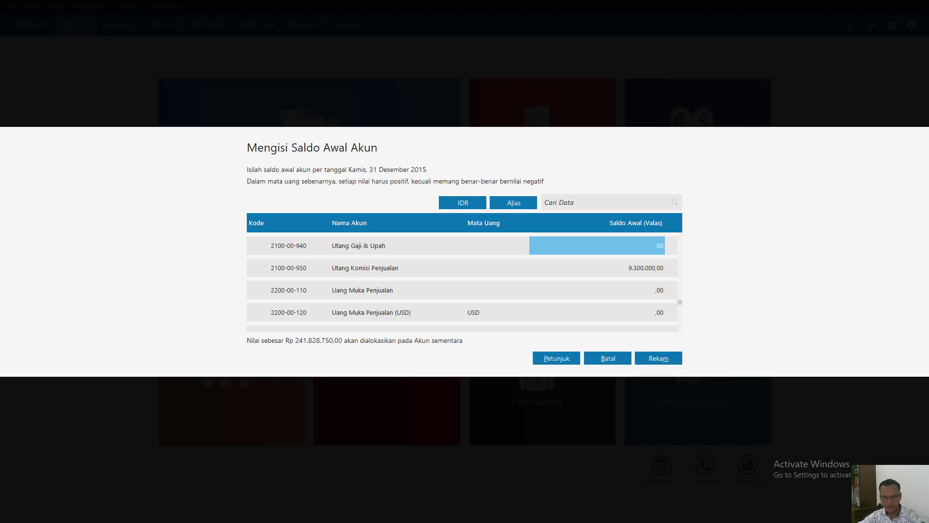
- Enter 2.115.000 as the opening balance of the Utang Gaji & Upah account
type("2")
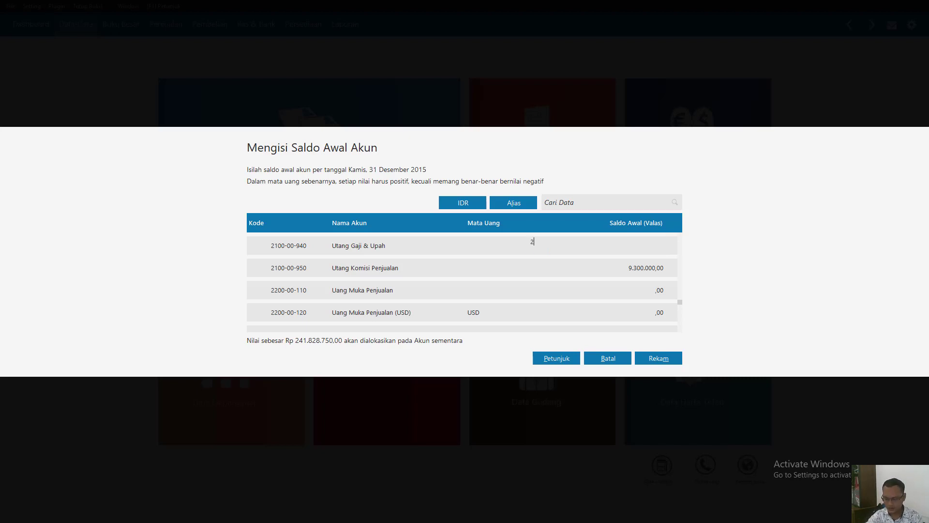
type("115000")
key("Return")
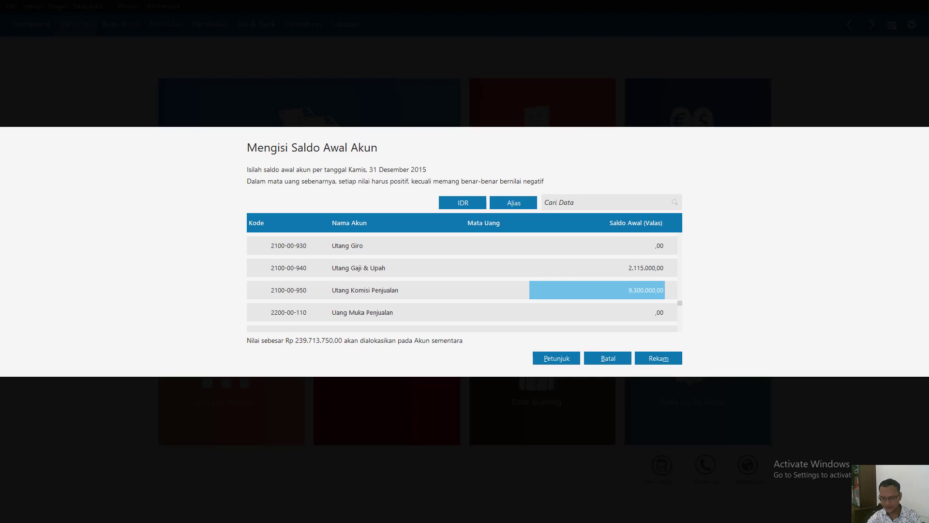
- Enter 7.800.000 as the opening balance of the Hutang PPN account
key("Down")
key("Down")
key("Down")
key("Down")
key("Down")
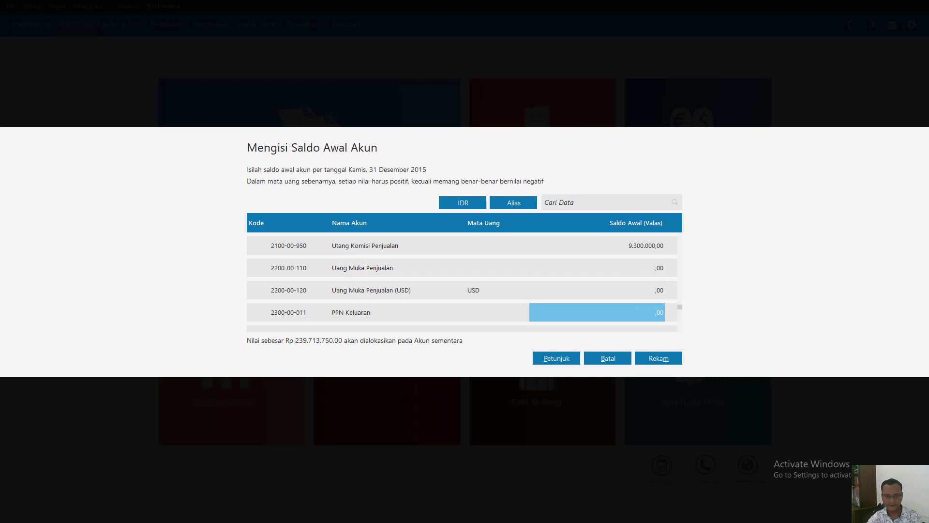
key("Down")
key("Down")
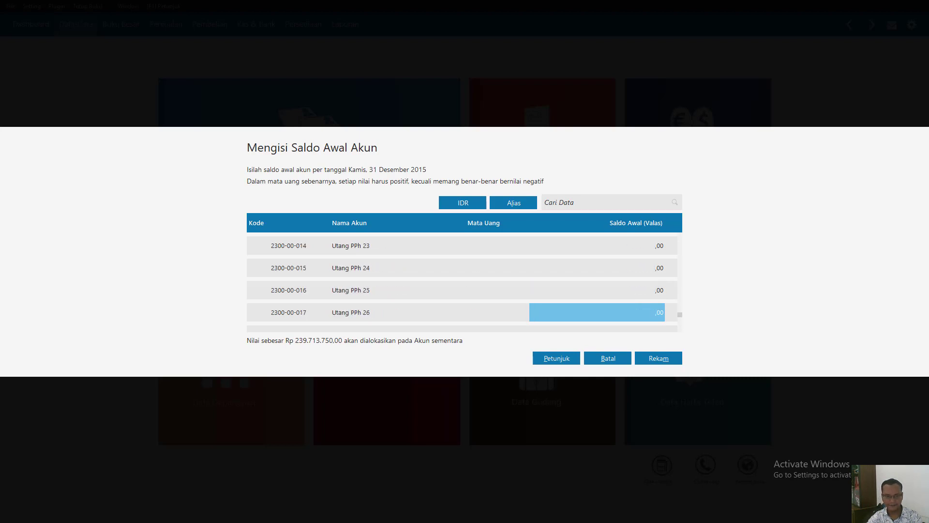
key("Down")
key("Down")
key("Down")
key("Up")
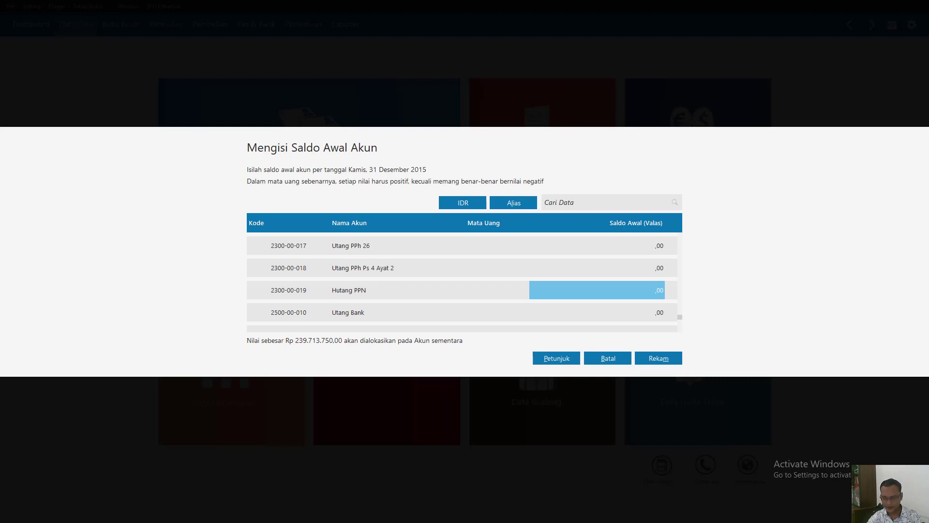
type("78000")
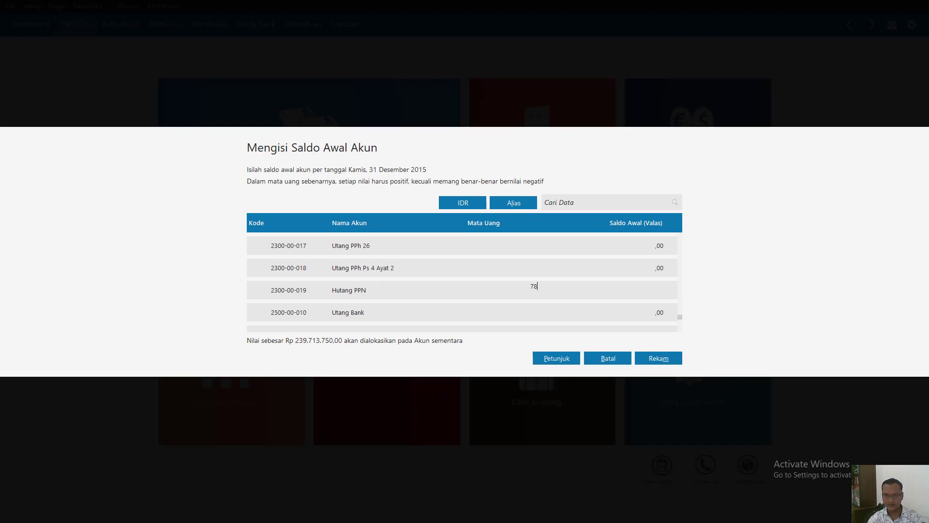
key("Return")
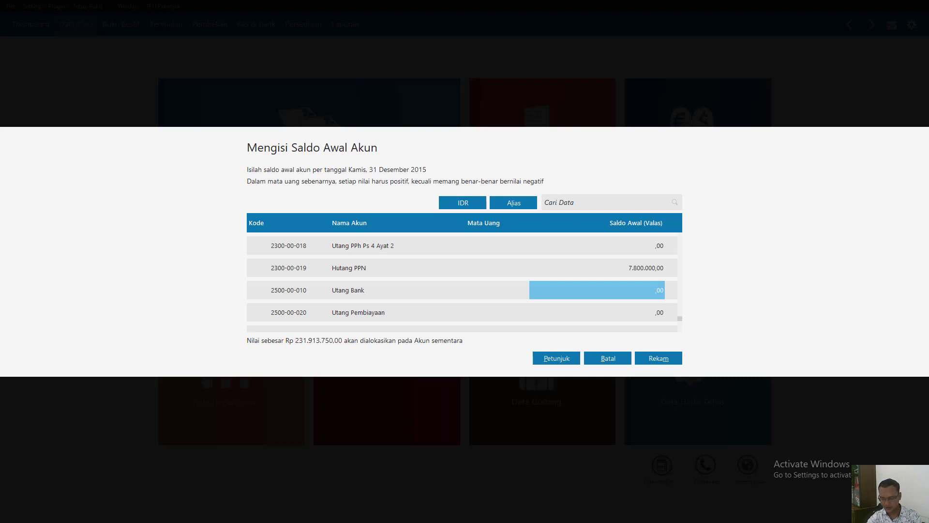
- Enter 81.375.000 as the opening balance of the Utang Bank account
key("Down")
key("Down")
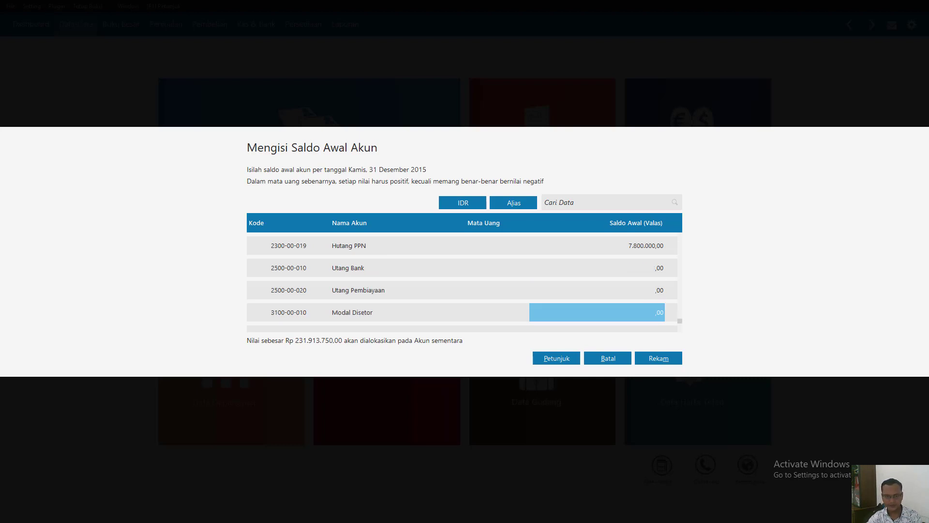
key("Up")
key("Up")
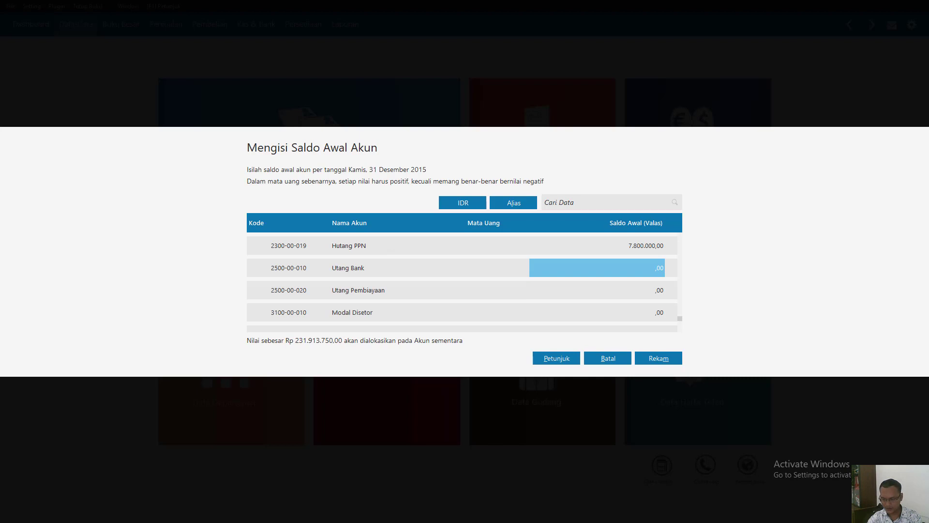
type("813")
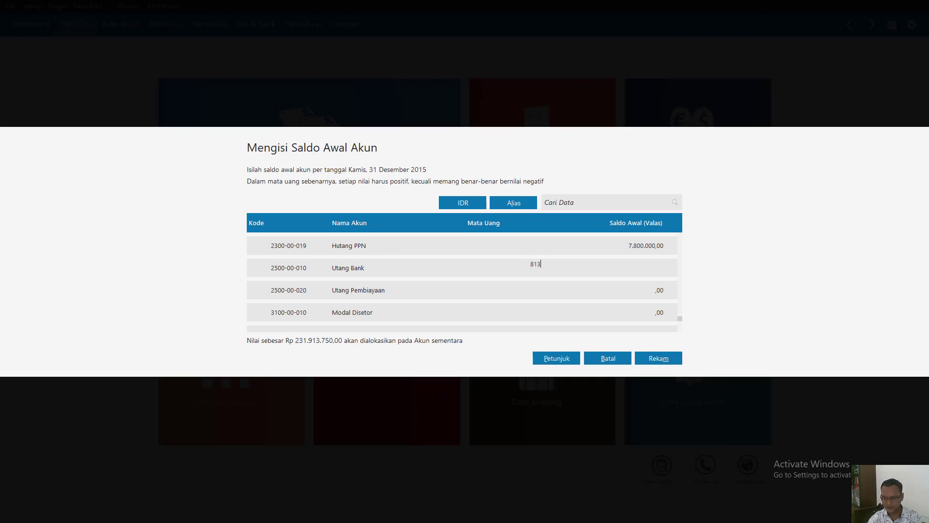
type("75000")
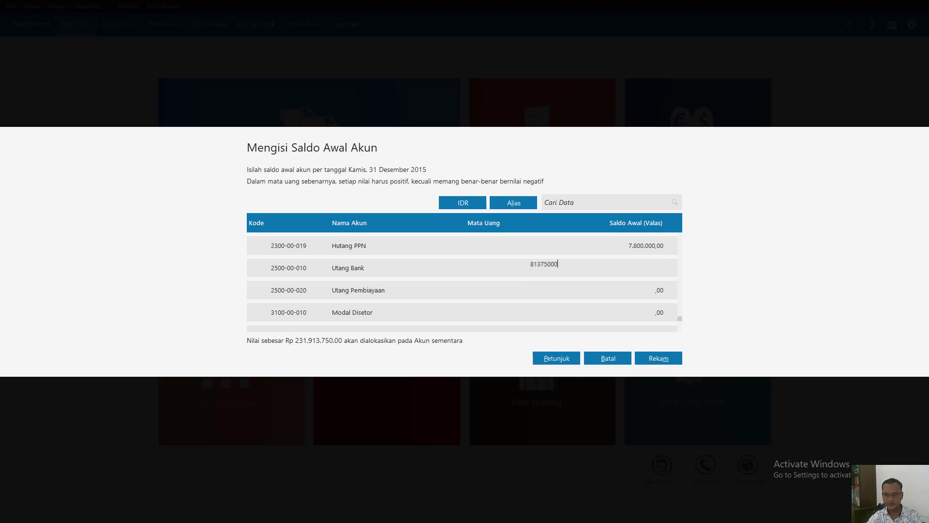
key("Return")
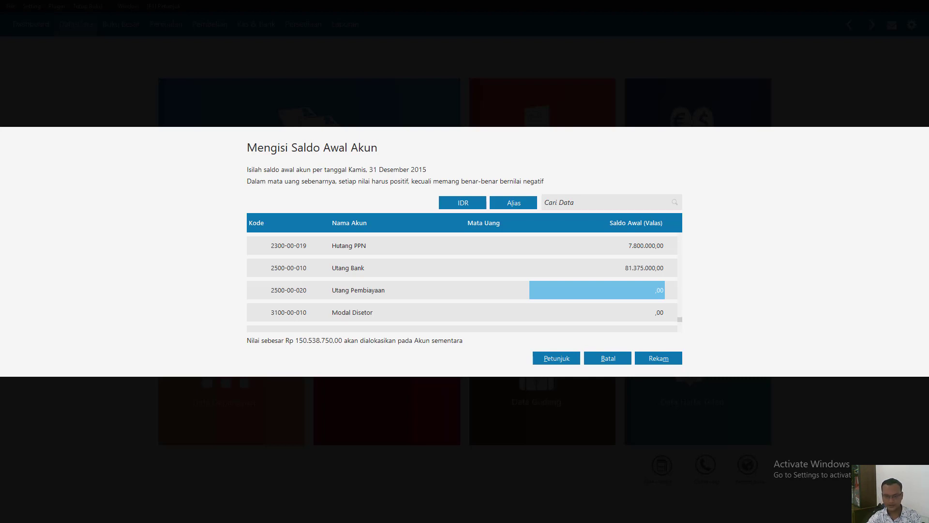
- Enter 120.176.250 as the opening balance of the Modal Disetor account
key("Return")
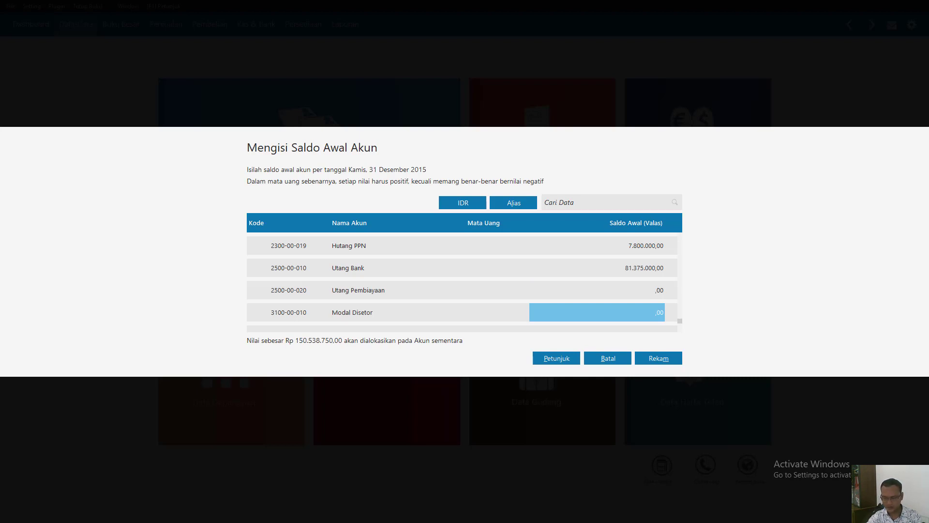
type("12017625")
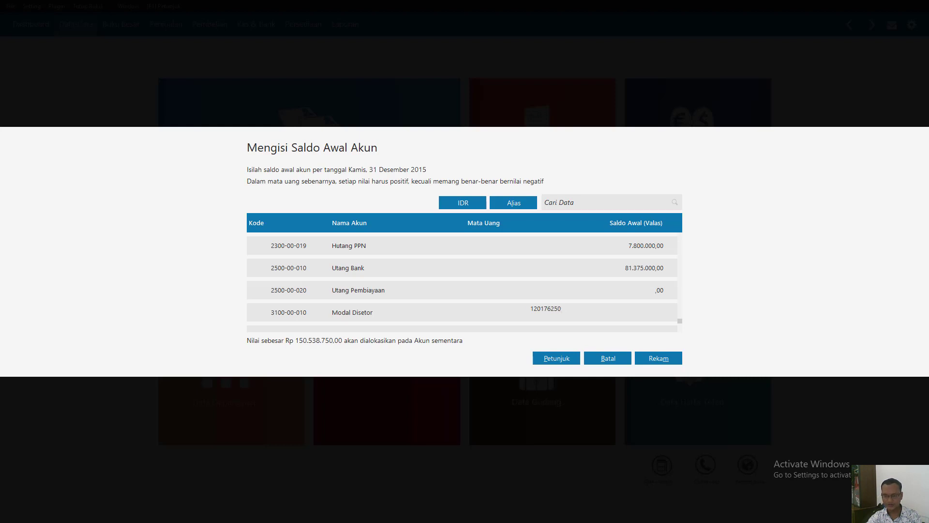
key("Return")
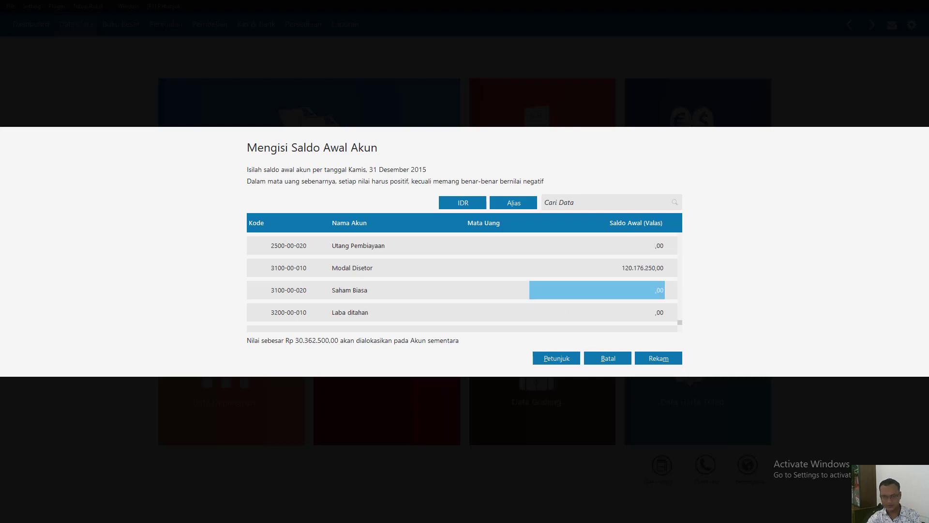
- Enter 30.362.500 as the opening balance of the Laba ditahan account
key("Return")
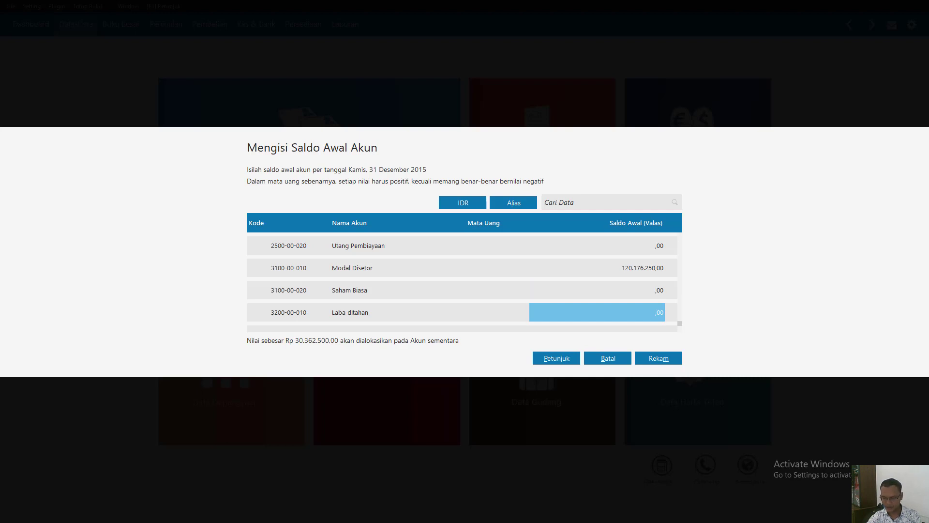
type("303625")
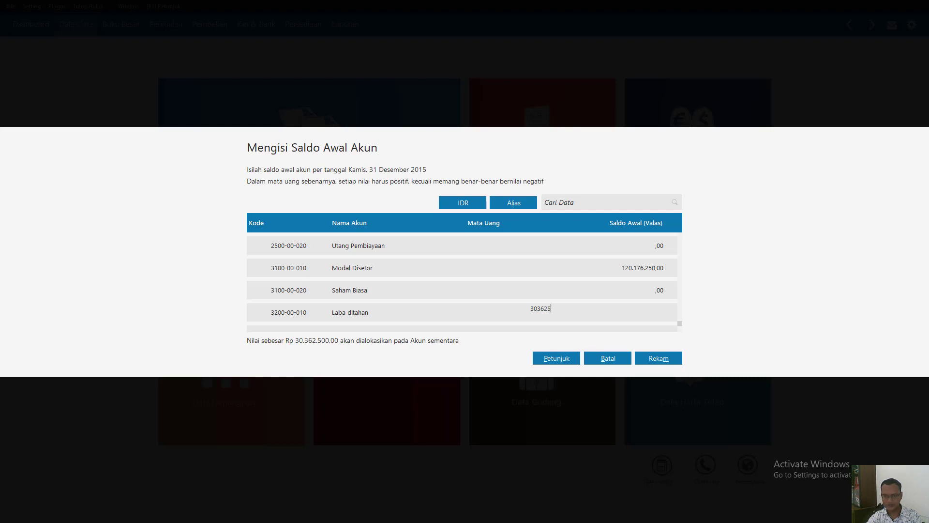
key("Return")
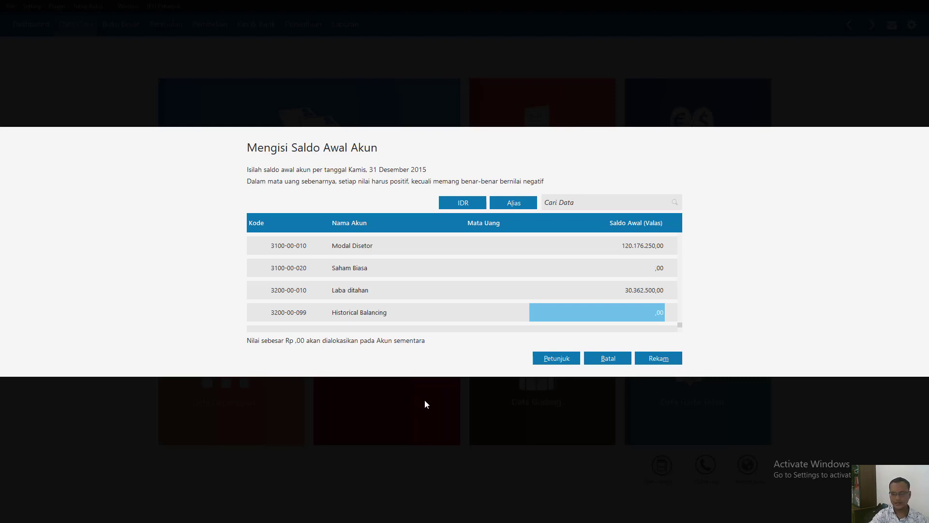
- Review the last equity and liability rows and record the opening account balances
key("Up")
key("Up")
key("Up")
key("Up")
key("Down")
key("Down")
key("Down")
key("Down")
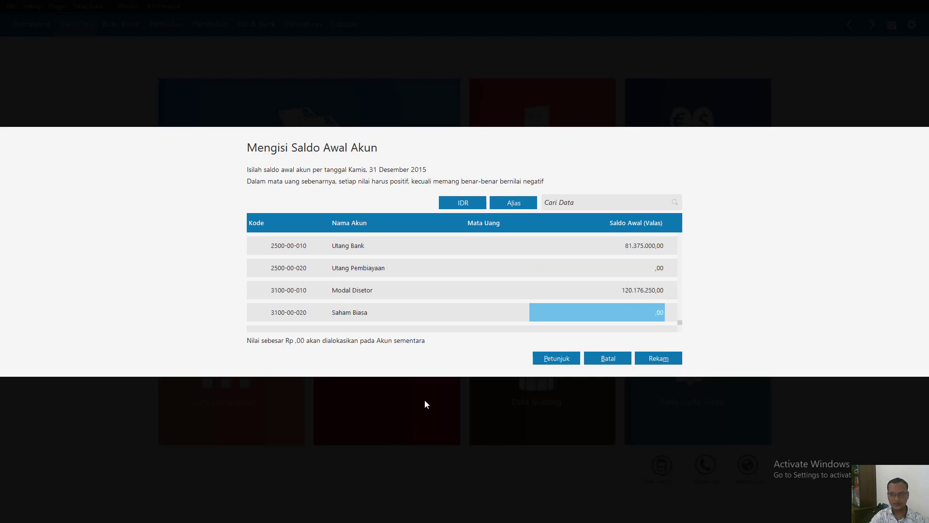
left_click(658, 361)
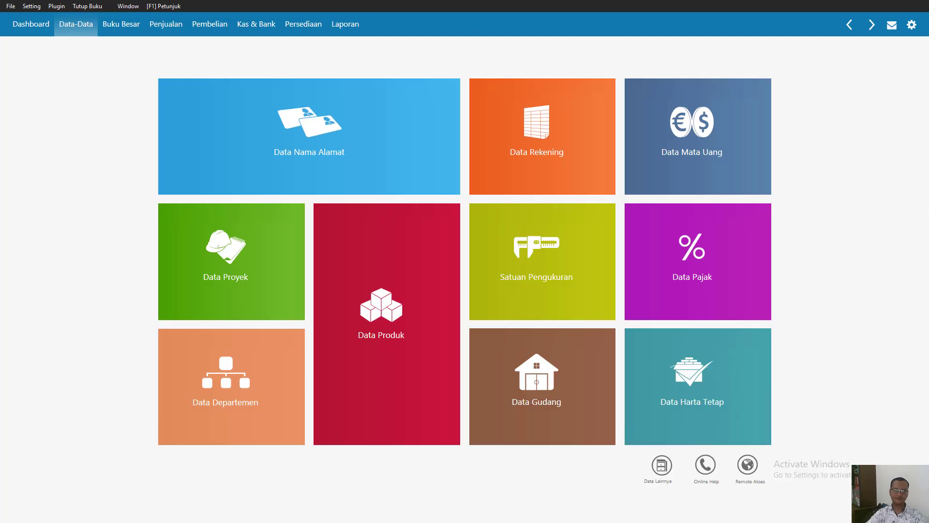
- Reopen the opening account balances, check the recorded equity and liability amounts, and close the form by recording it
left_click(39, 8)
mouse_move(63, 49)
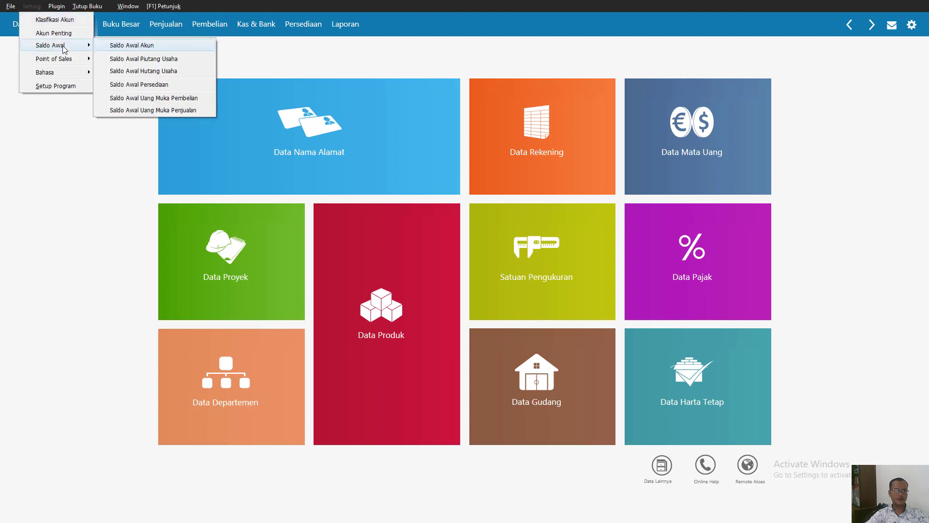
left_click(174, 46)
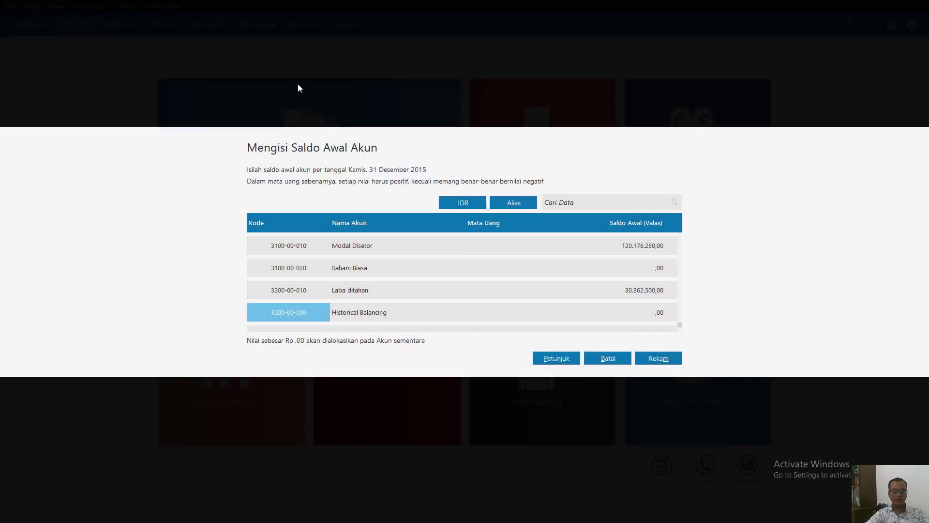
scroll(592, 289, "up", 10)
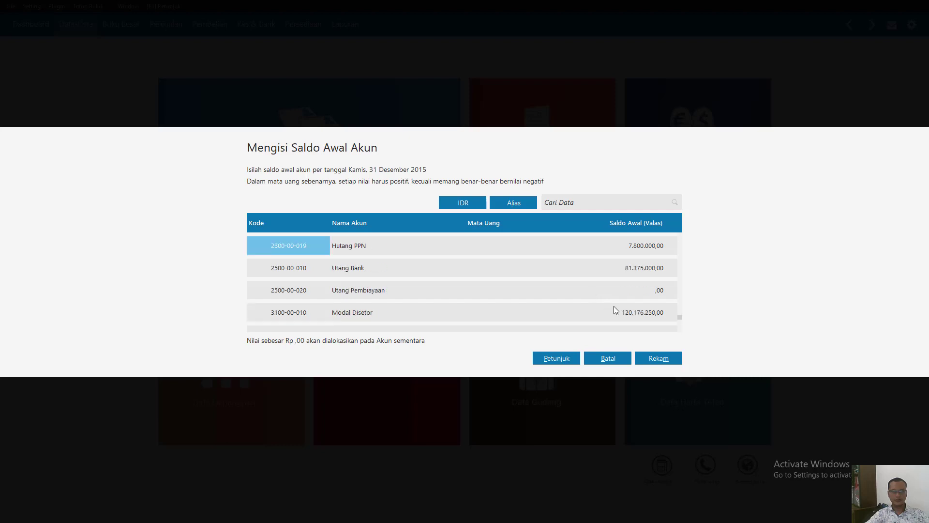
scroll(648, 302, "up", 2)
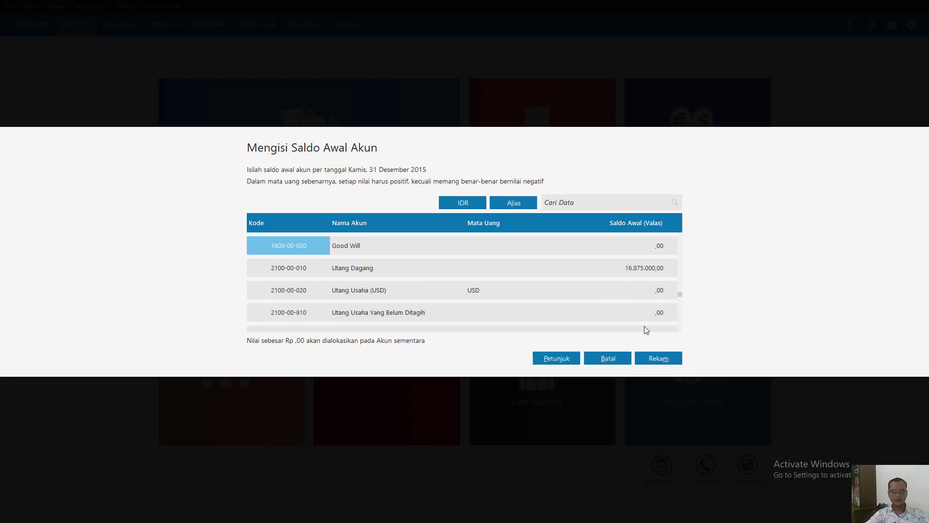
left_click(651, 359)
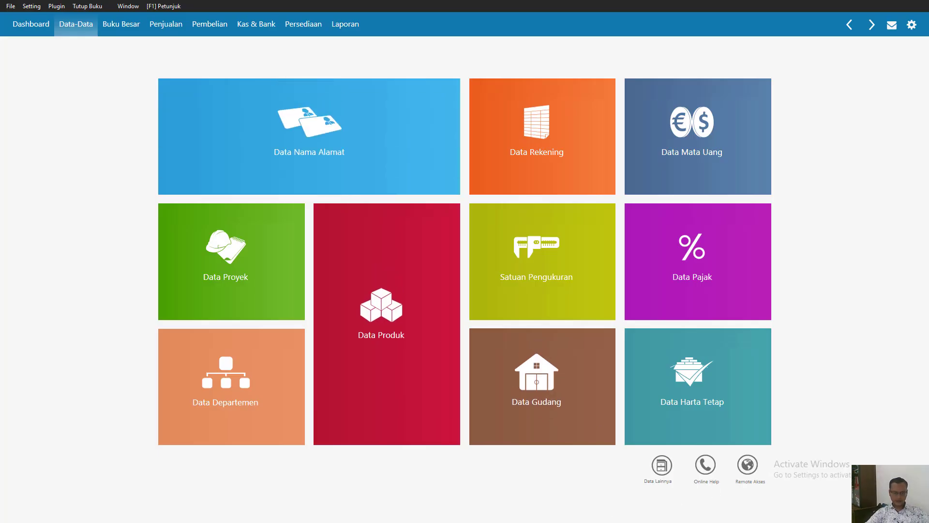
- Examine the opening receivables, payables, inventory and fixed assets in the case study PDF in Nitro Pro, and return to Zahir
key("super")
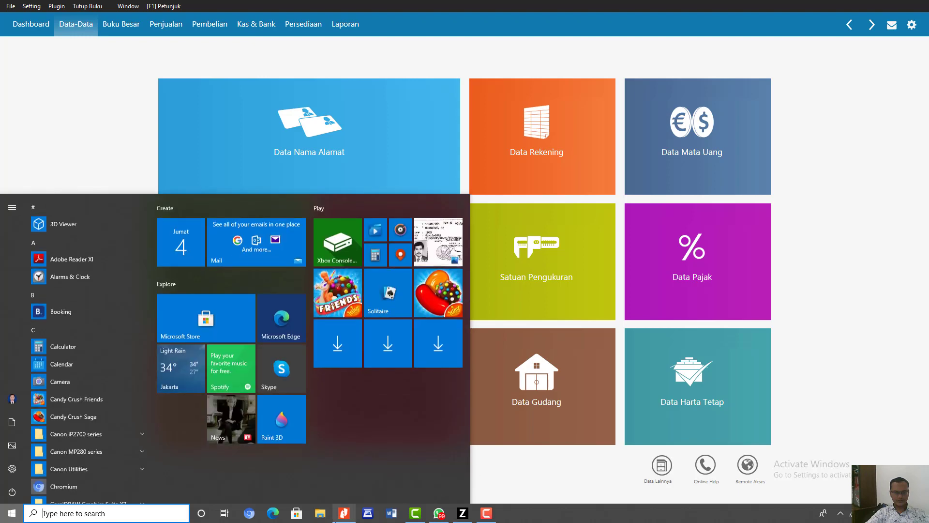
left_click(440, 512)
scroll(446, 295, "down", 3)
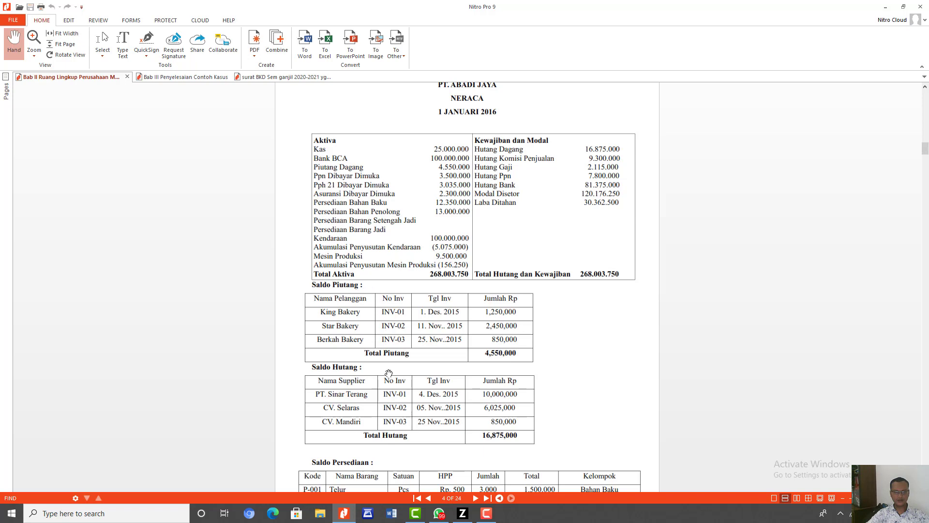
scroll(366, 372, "down", 1)
scroll(366, 372, "down", 11)
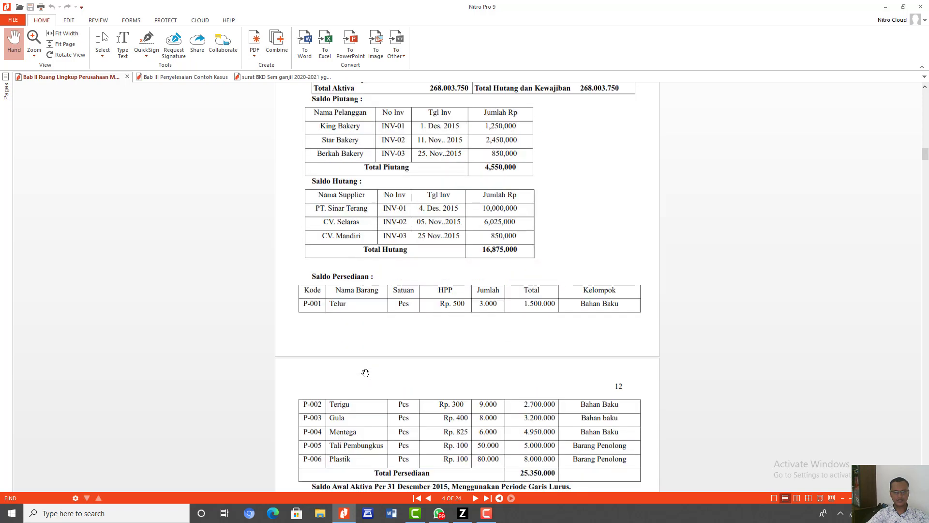
scroll(365, 372, "down", 8)
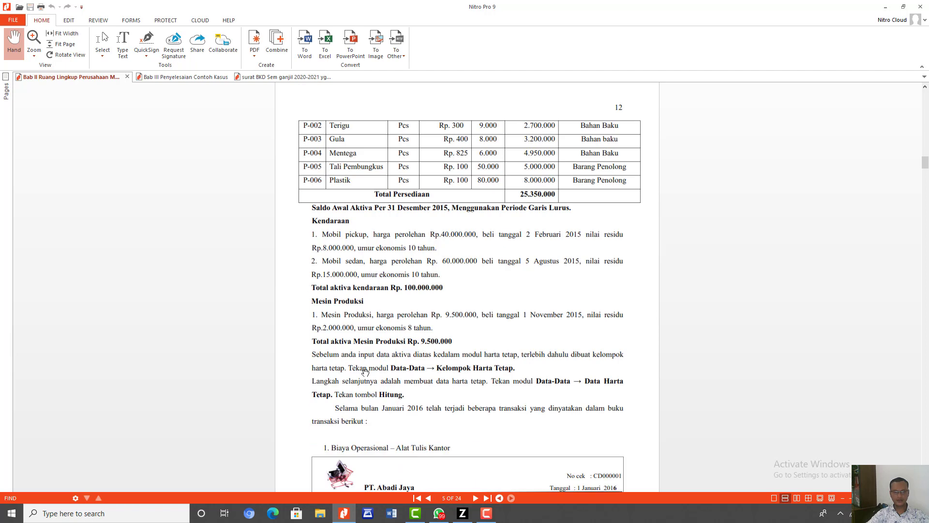
scroll(366, 371, "down", 8)
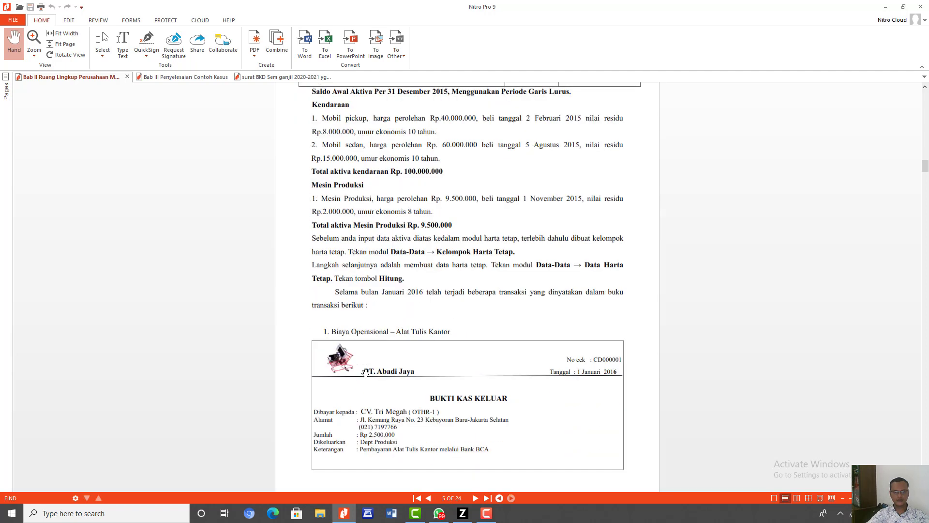
scroll(365, 372, "up", 5)
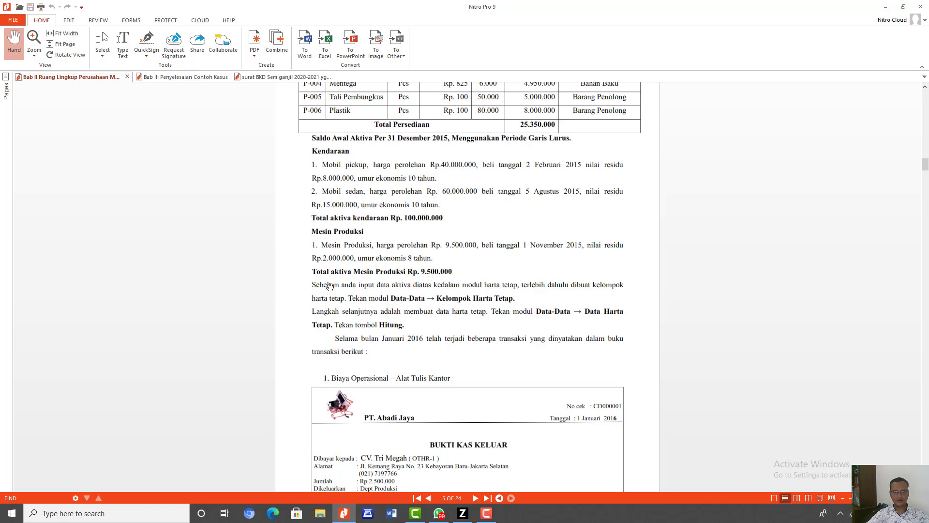
scroll(366, 288, "up", 10)
scroll(366, 287, "up", 8)
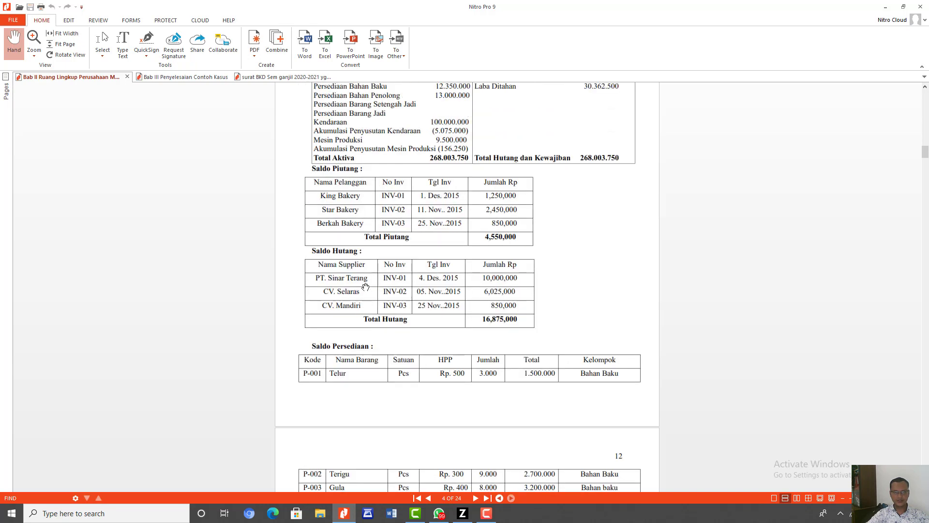
scroll(365, 288, "up", 1)
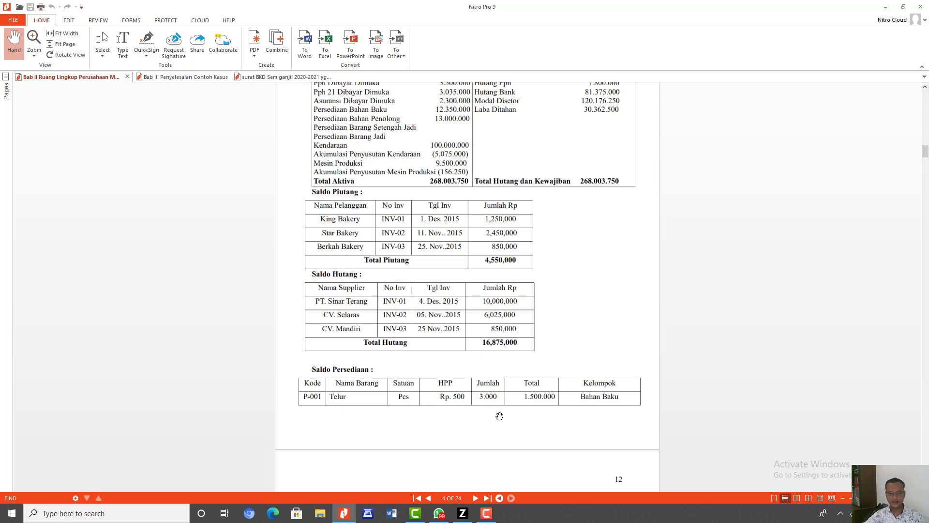
mouse_move(484, 513)
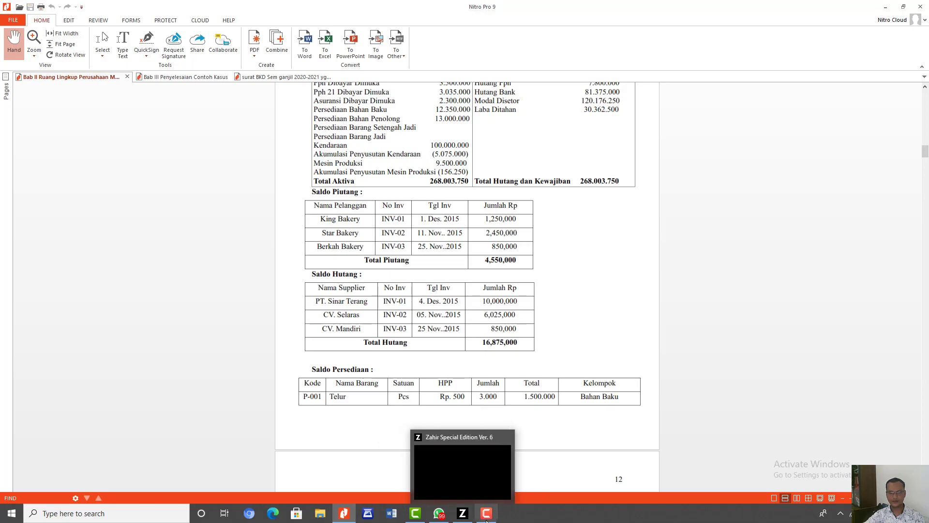
left_click(460, 516)
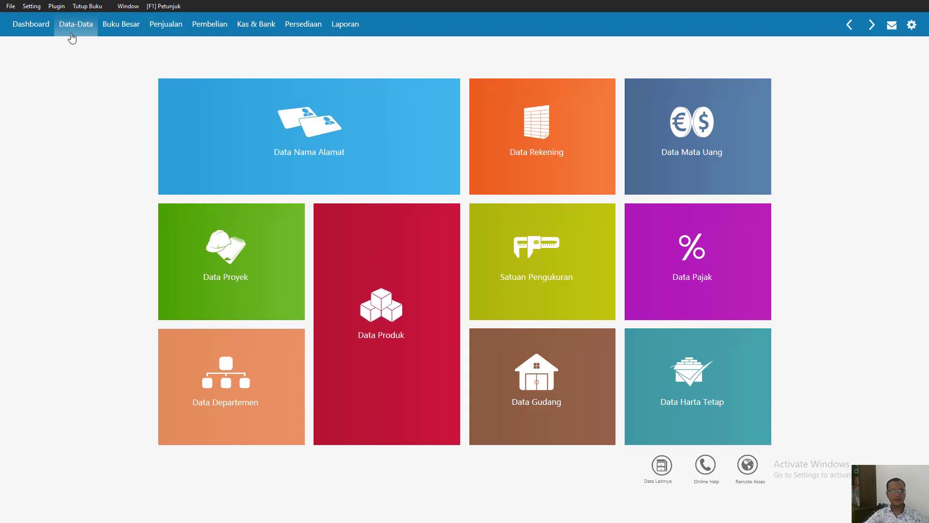
- Open the Data Nama Alamat list and switch it to the full-width table view
mouse_move(375, 131)
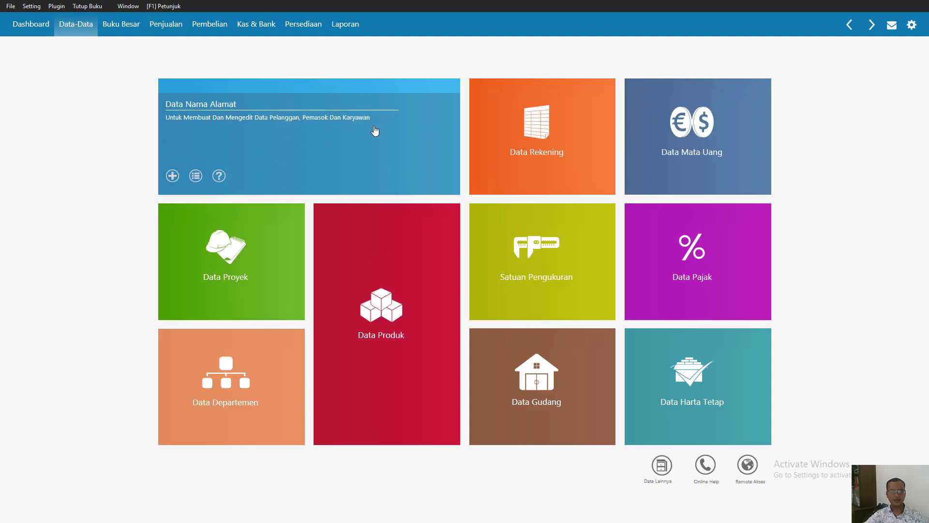
left_click(375, 131)
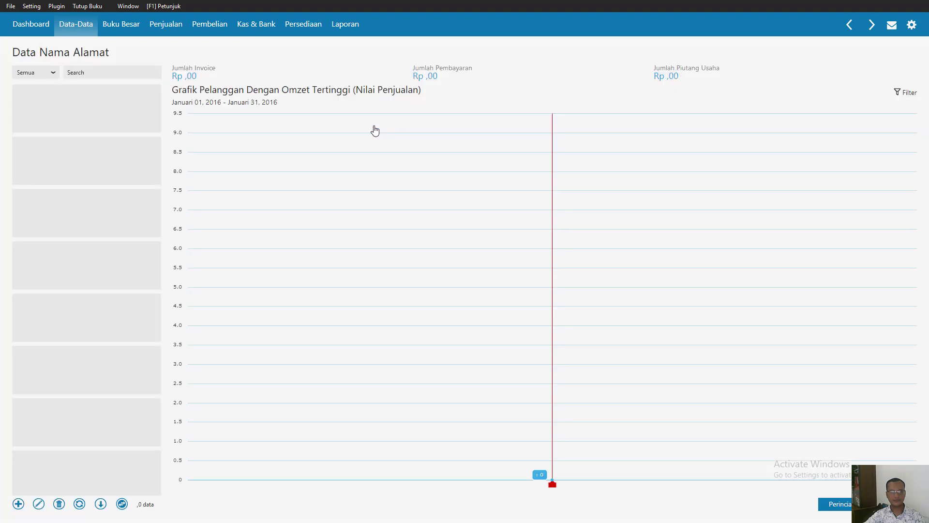
left_click(123, 505)
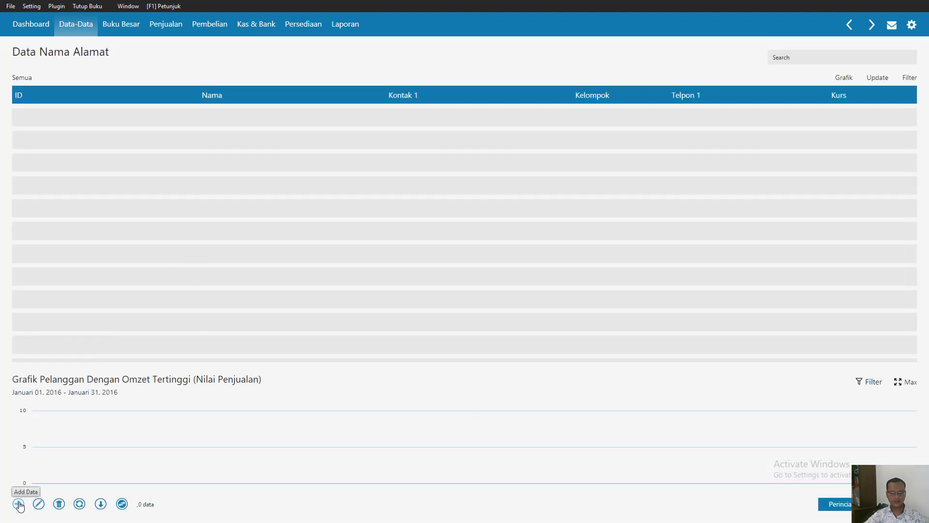
- Add King Bakery as a Customer company in the name and address data and record it without an NPWP/NIK
left_click(19, 505)
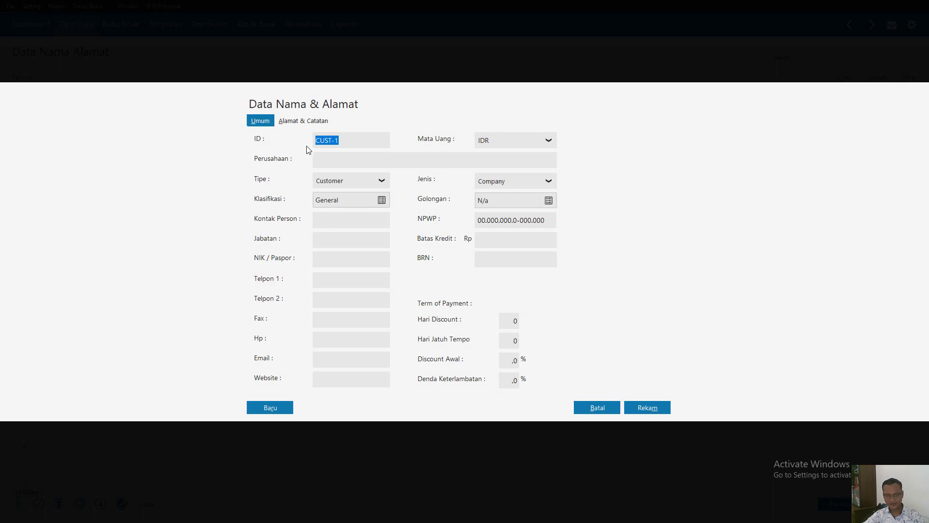
left_click(346, 161)
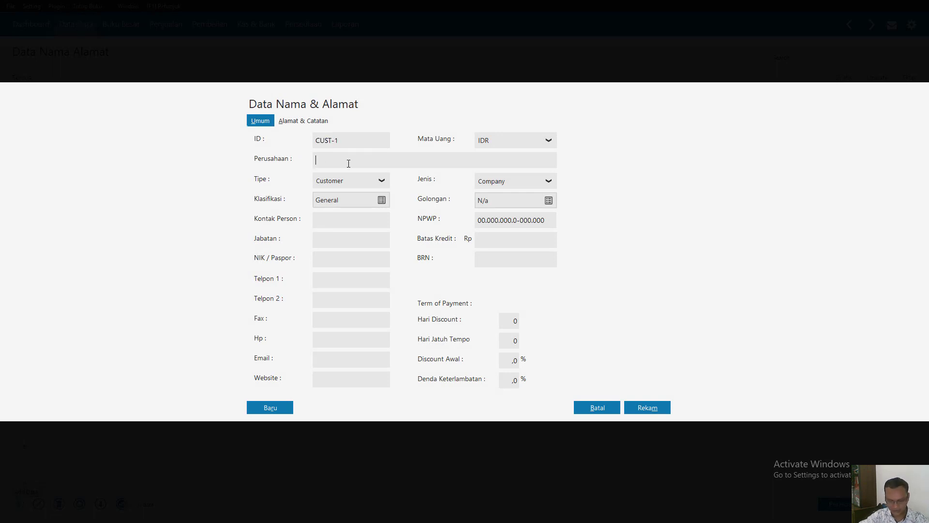
type("King Bakery")
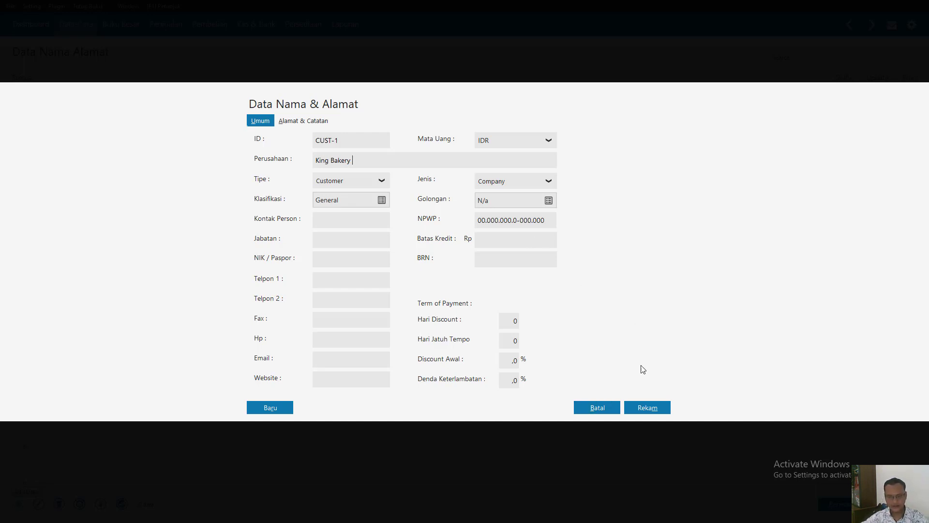
left_click(648, 408)
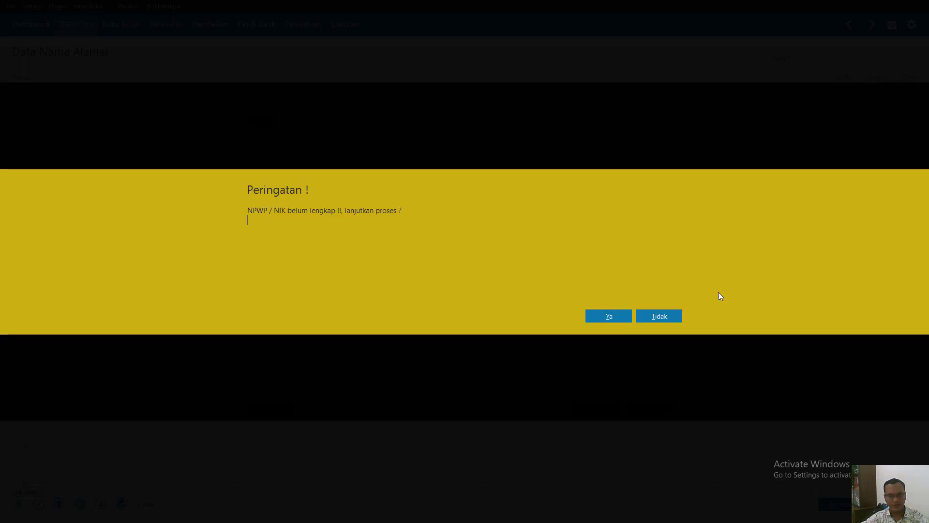
left_click(605, 320)
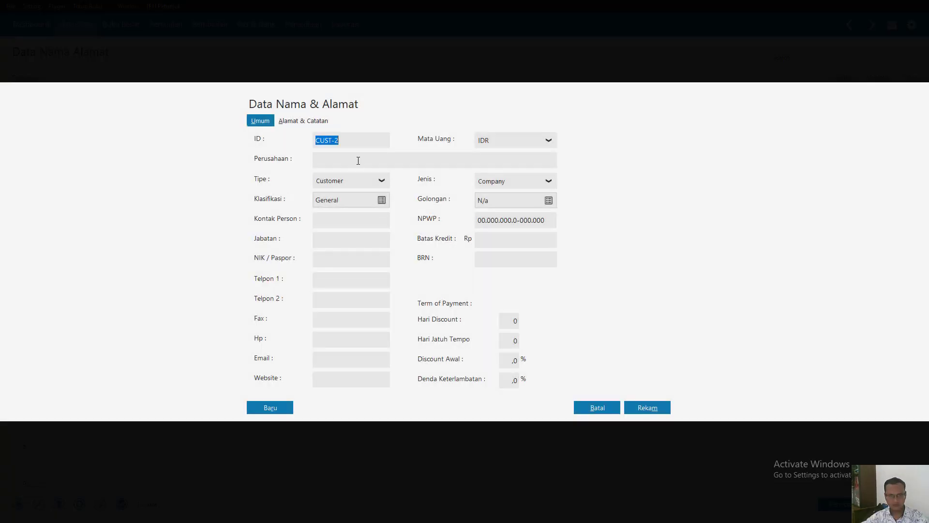
- Add Star Bakery as a Customer company and record it without an NPWP/NIK
left_click(349, 162)
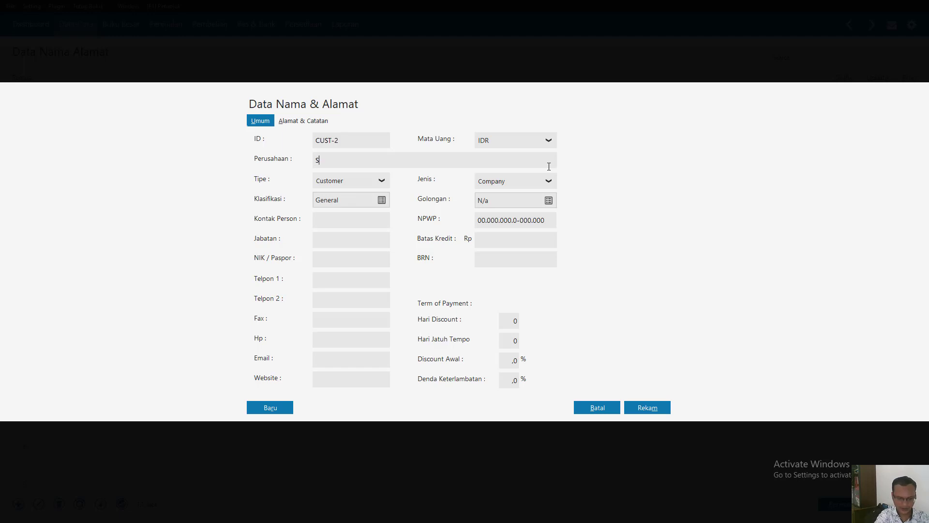
type("Star Bakery")
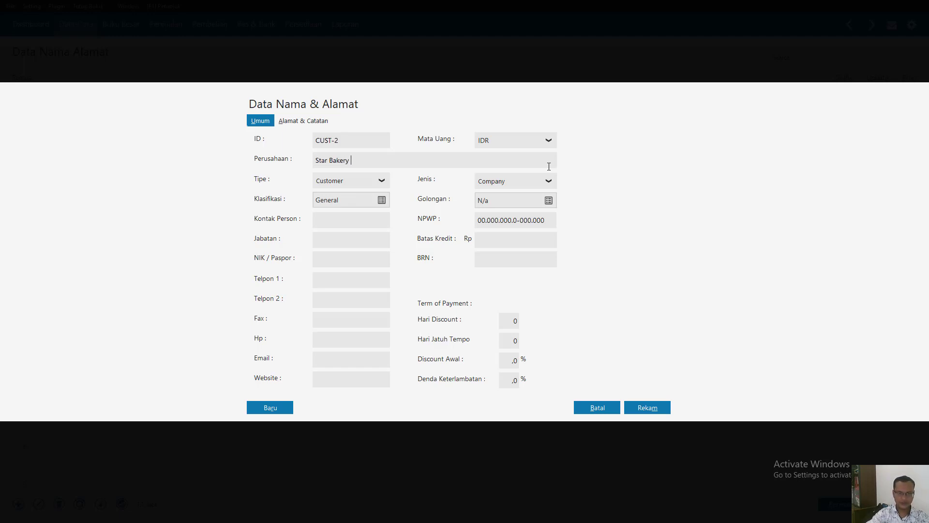
left_click(666, 407)
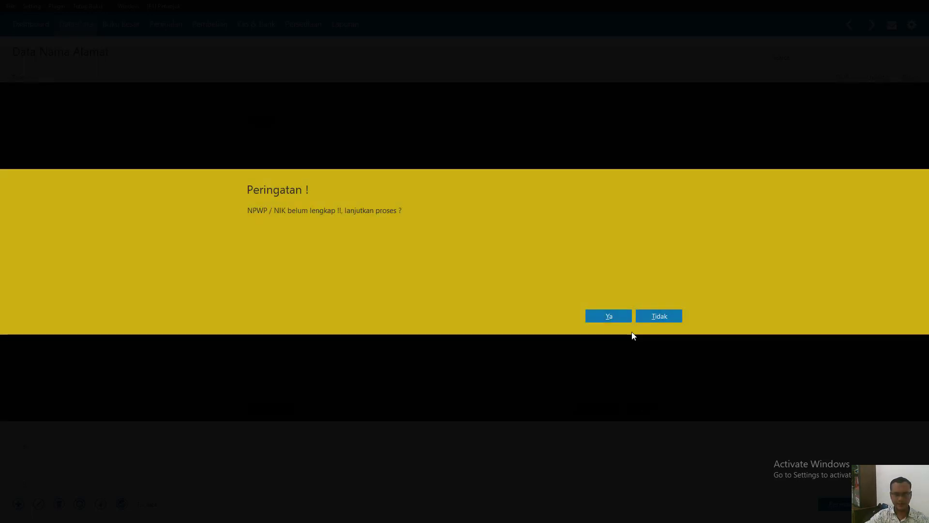
left_click(609, 316)
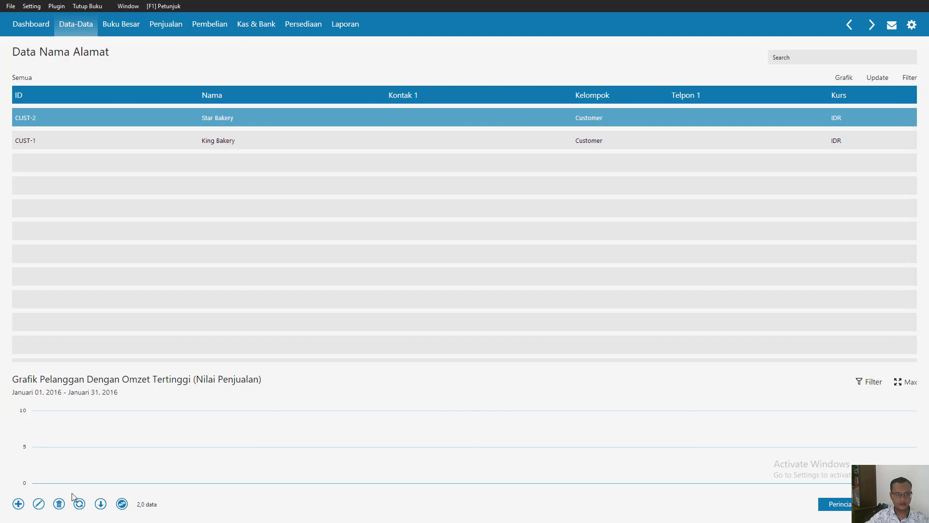
- Add Berkah Bakery as a Customer company, with both words capitalized, and record it without an NPWP/NIK
left_click(17, 505)
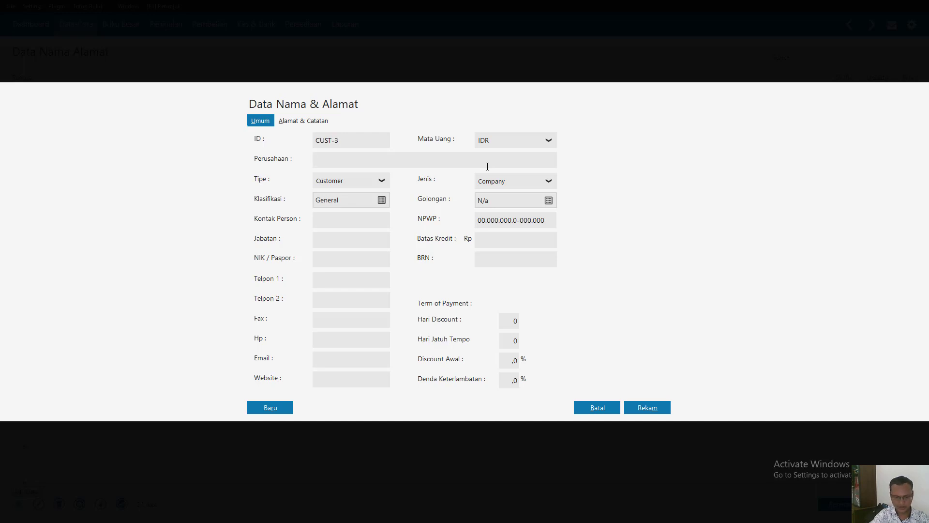
type("Ber")
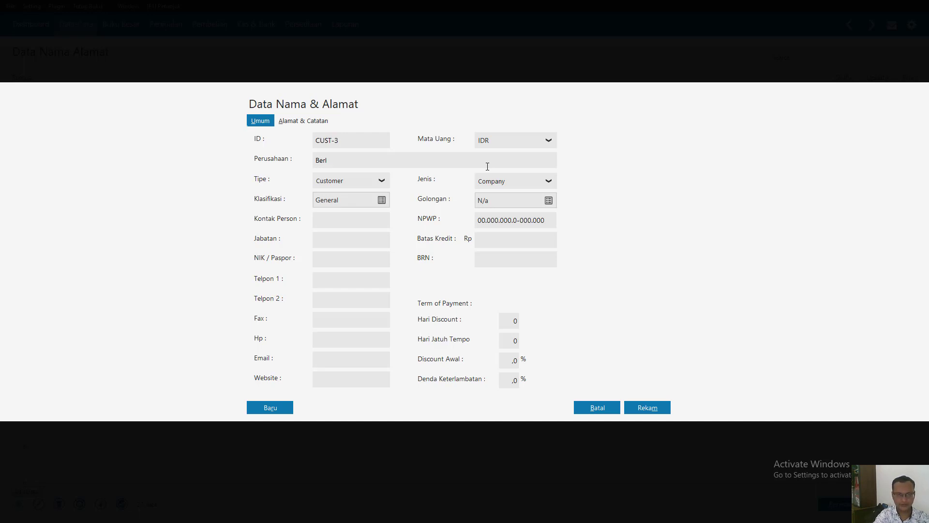
type("kah bak")
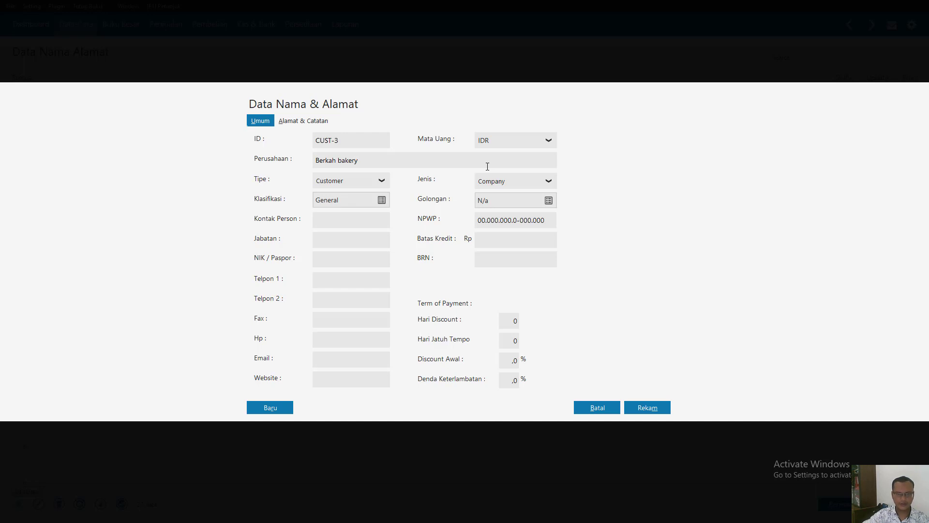
type("ery")
left_click(339, 161)
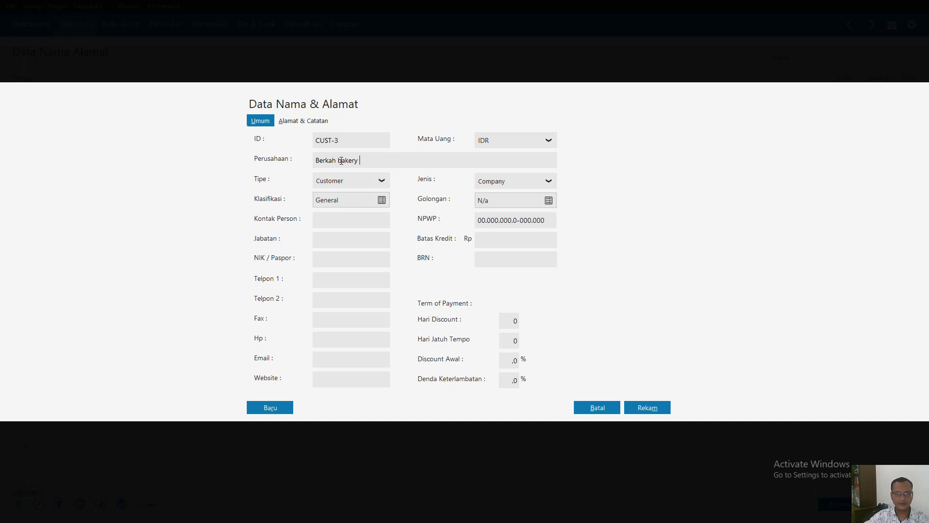
key("BackSpace")
type("B")
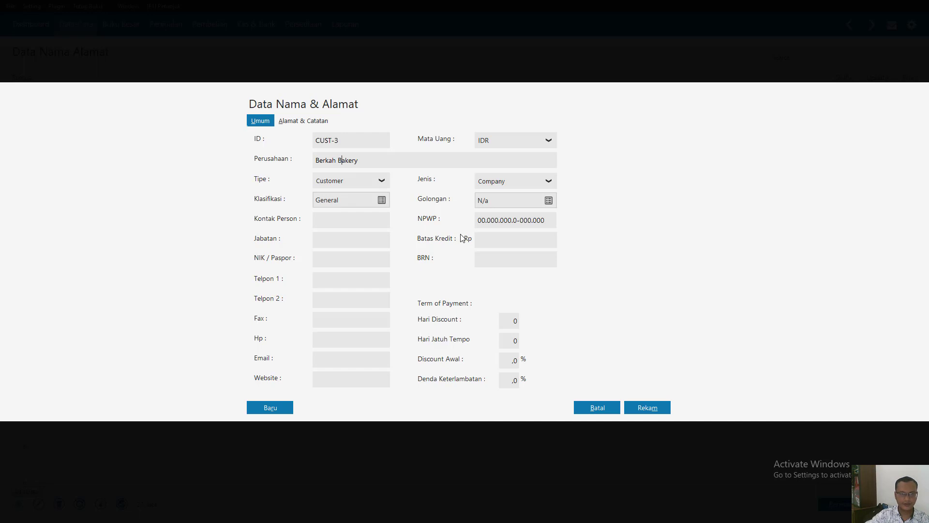
left_click(653, 407)
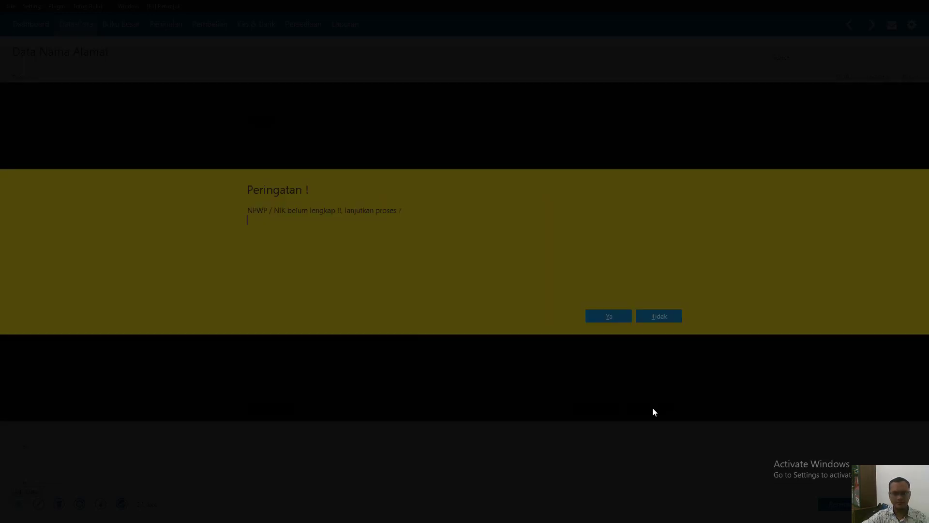
left_click(606, 319)
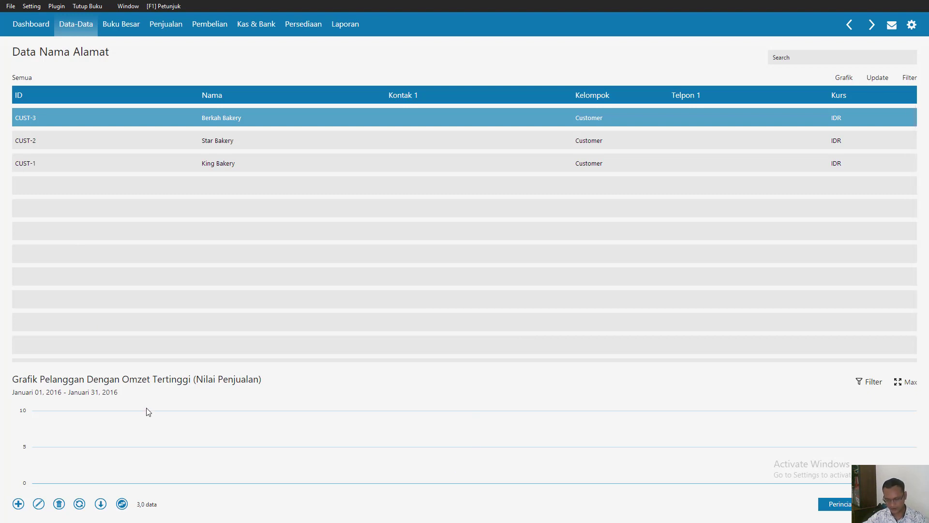
- Add PT Sinar Terang as a contact of type Vendor and record it without an NPWP/NIK
left_click(17, 504)
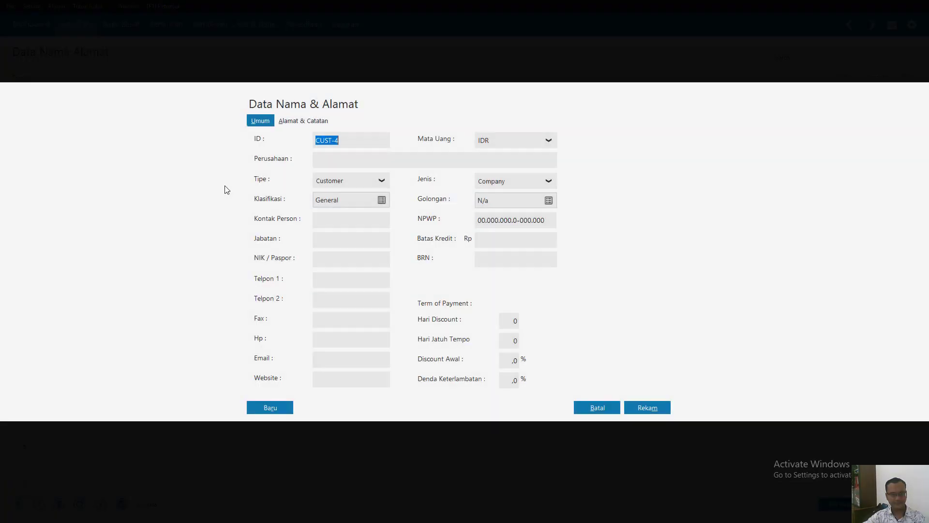
left_click(381, 181)
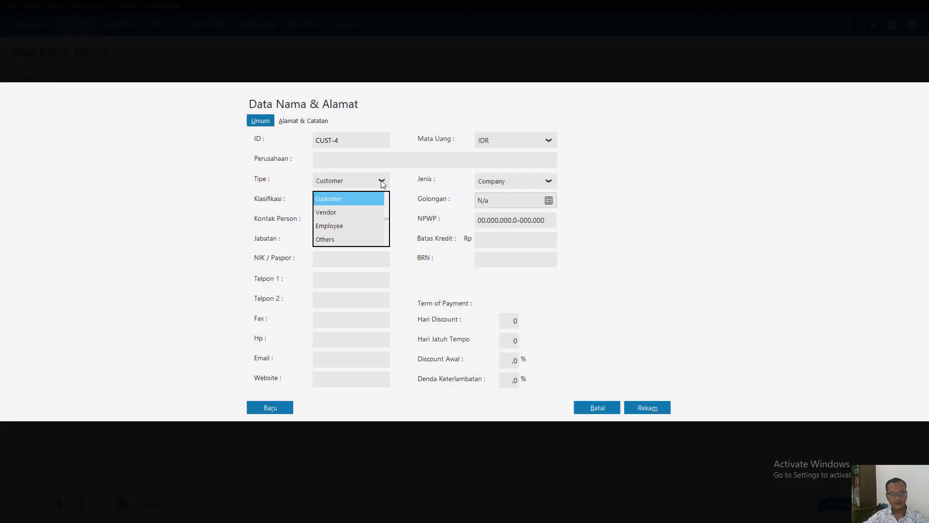
left_click(339, 214)
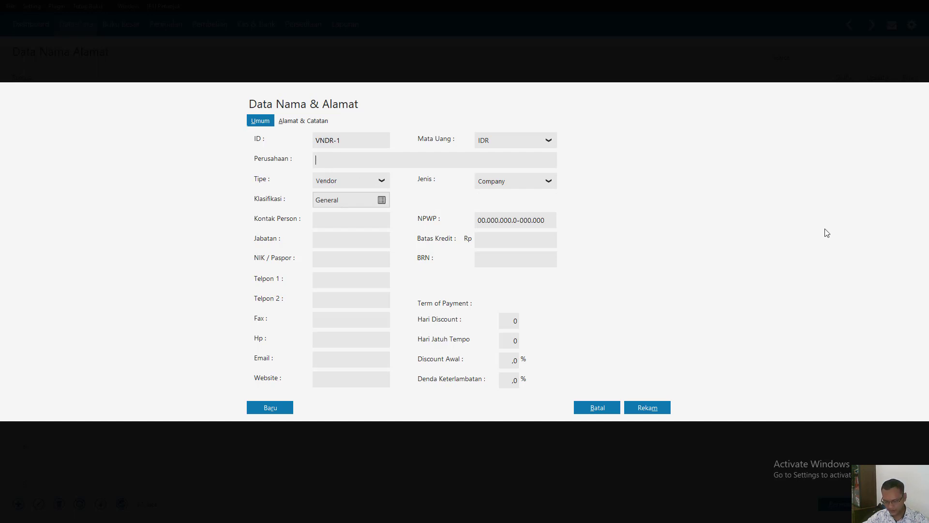
type("P")
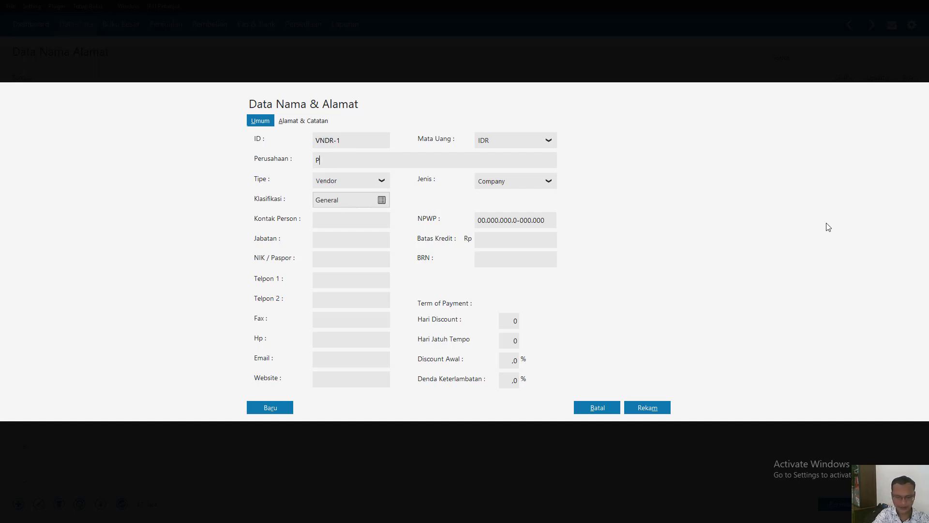
type("T sina")
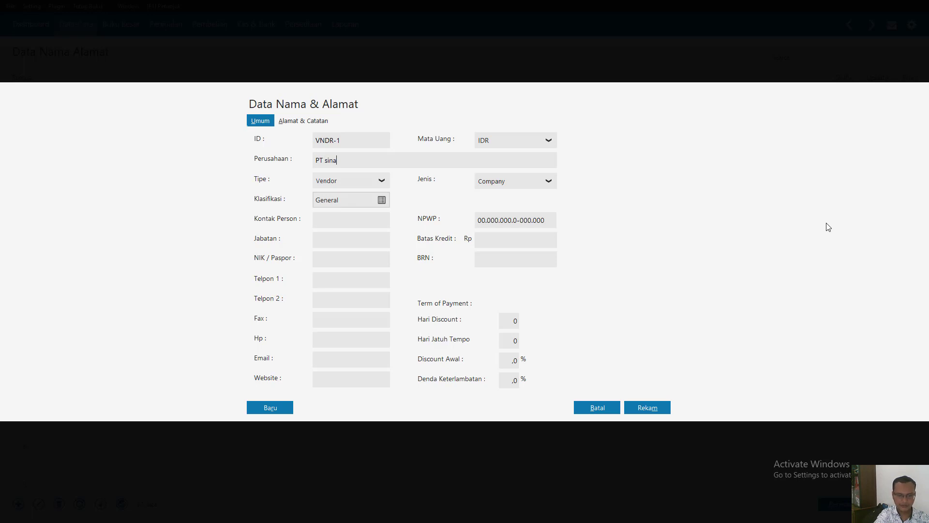
type("r Te")
type("rang")
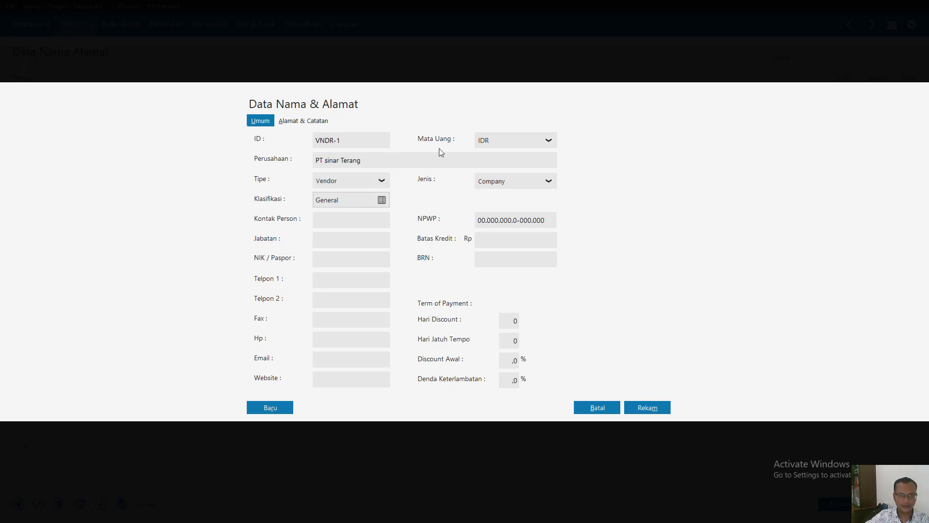
left_click(328, 160)
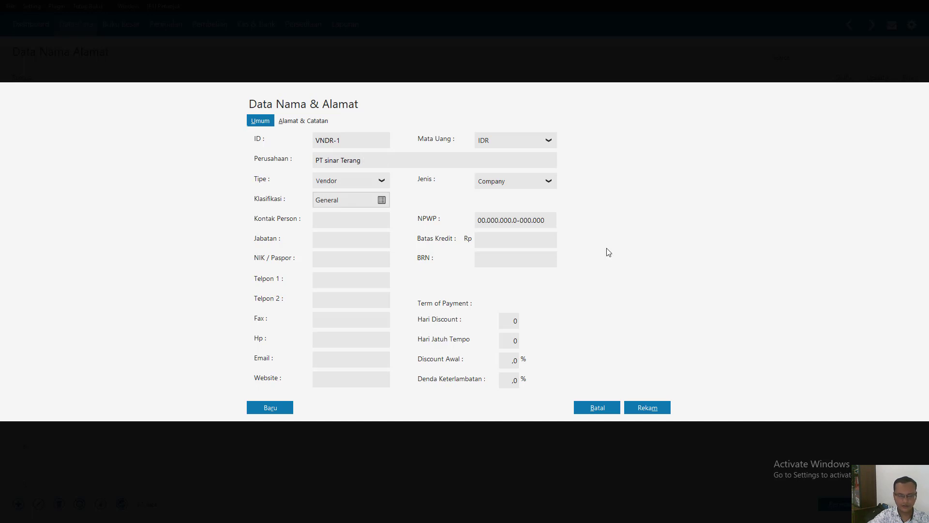
key("BackSpace")
type("S")
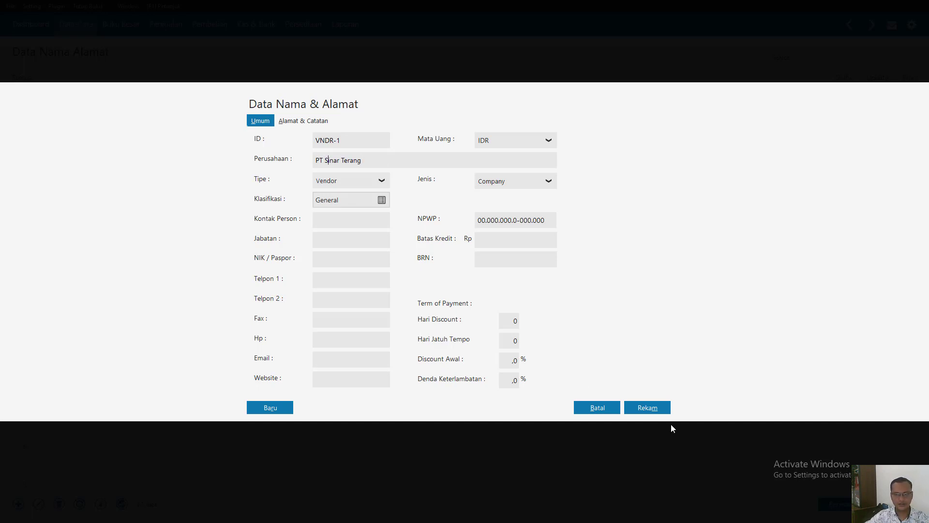
left_click(667, 409)
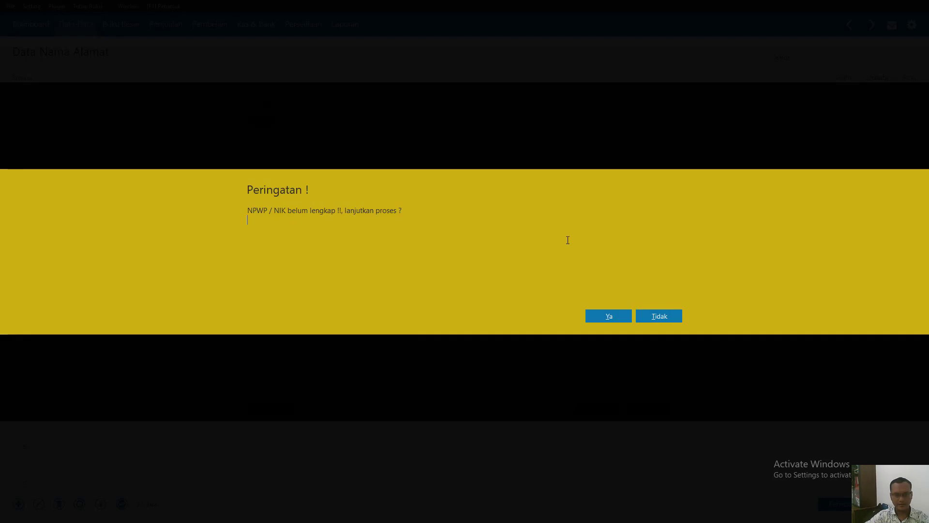
left_click(604, 316)
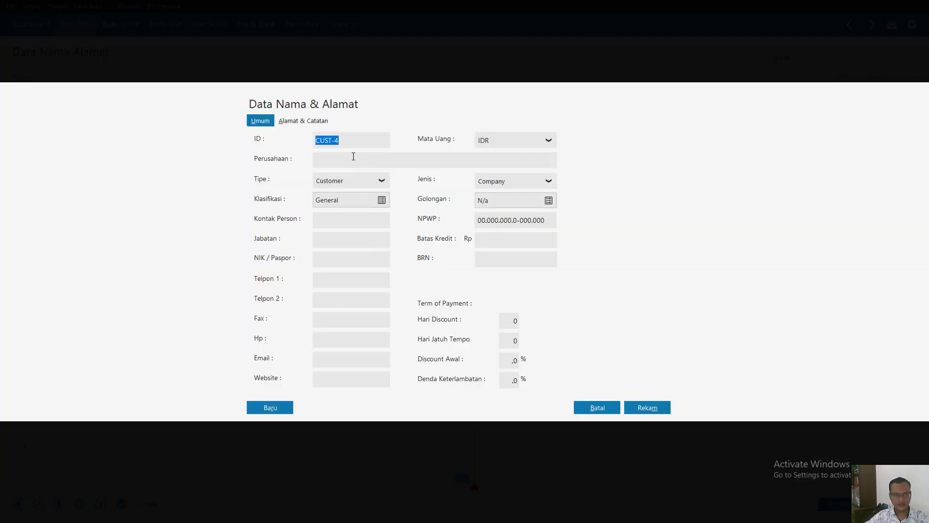
- Add CV Selaras as a Vendor company in the name and address data and record it without an NPWP/NIK
left_click(363, 186)
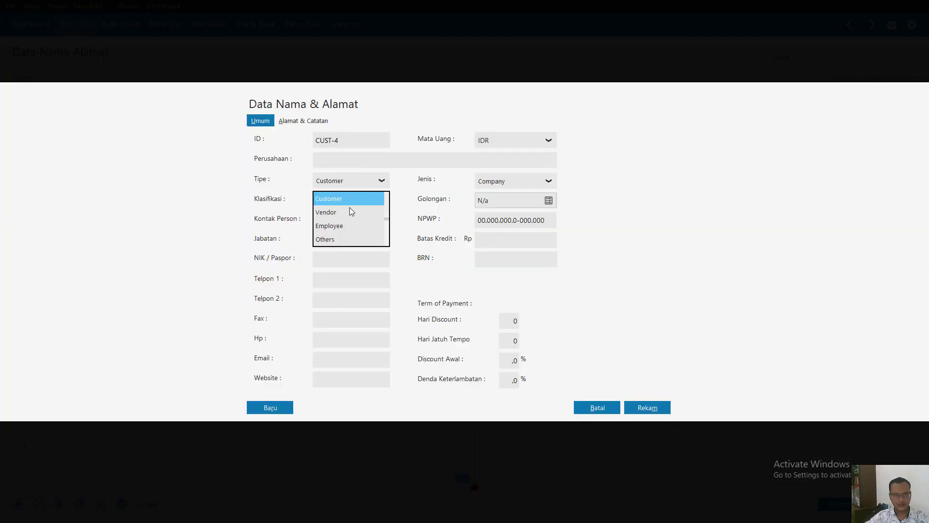
left_click(343, 213)
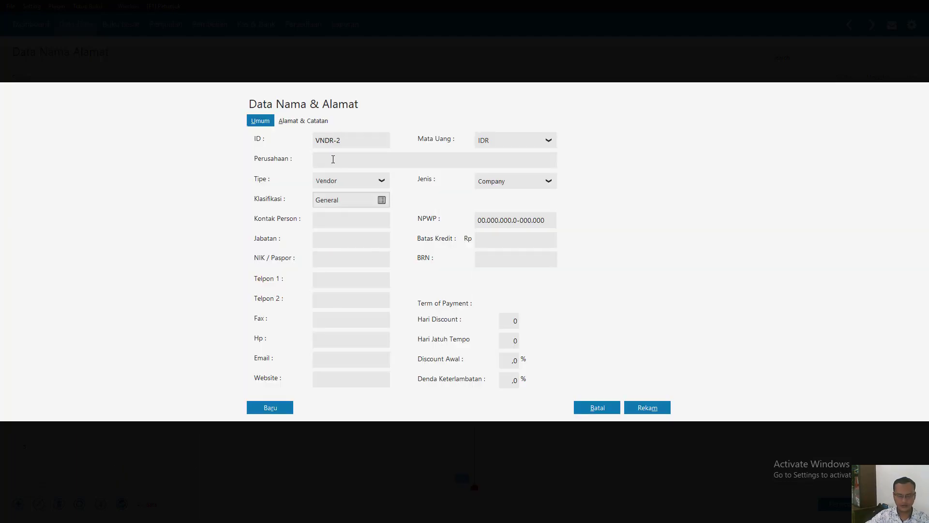
left_click(335, 163)
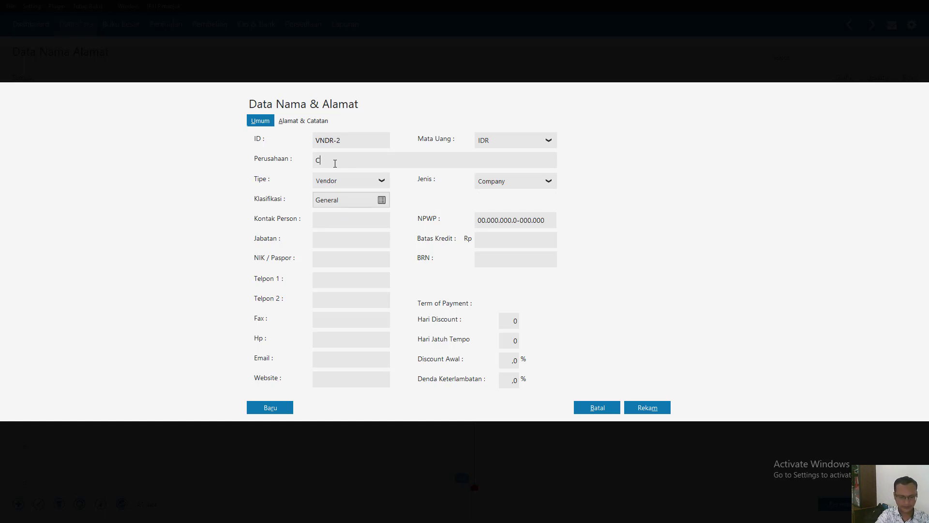
type("CV Selar")
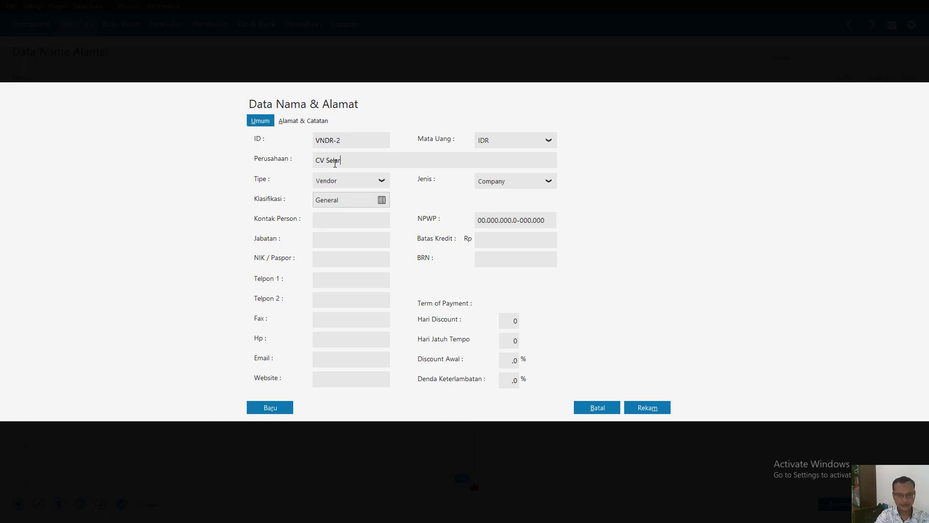
type("aws")
key("BackSpace")
key("BackSpace")
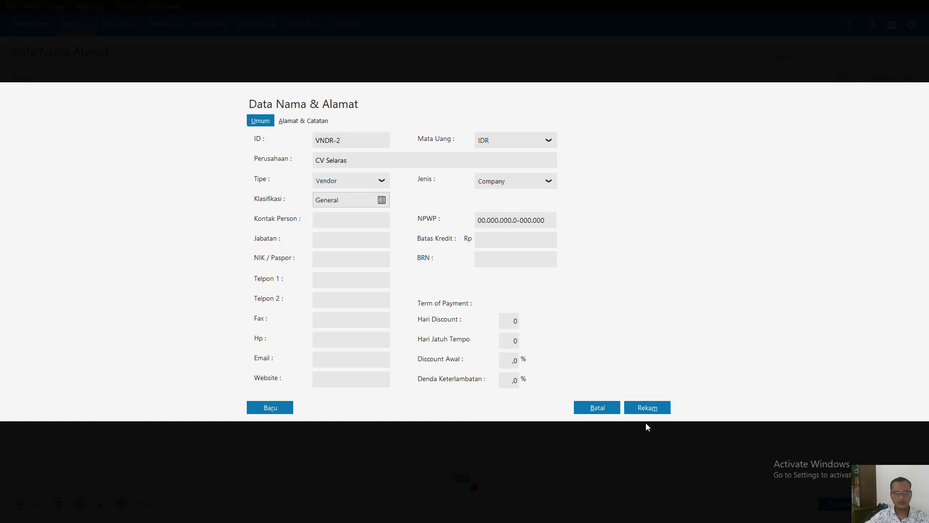
left_click(647, 408)
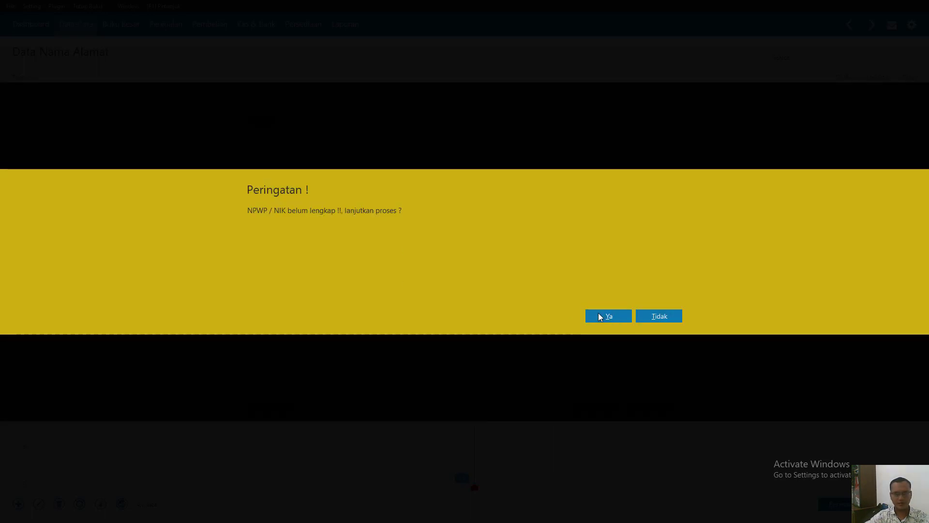
left_click(600, 316)
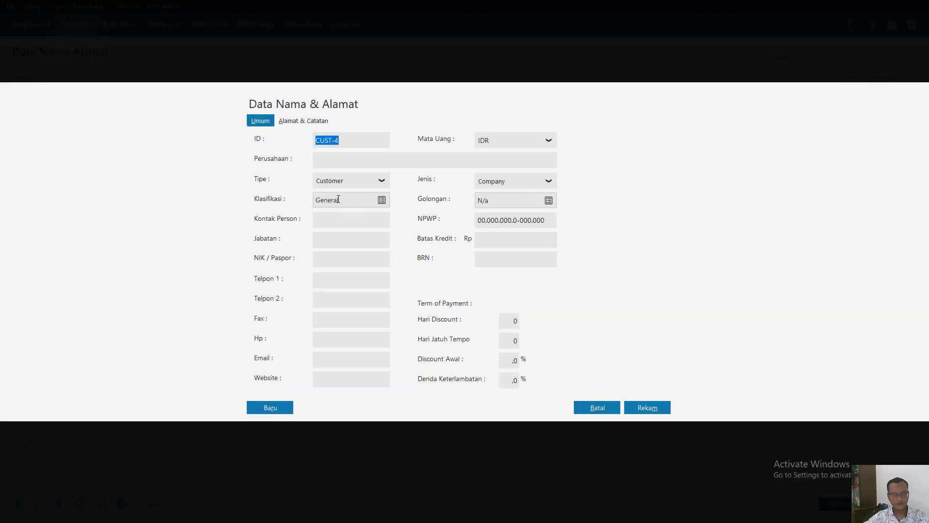
- Add CV. Mandiri as a Vendor company, record it without an NPWP/NIK, and leave the name and address data
left_click(373, 183)
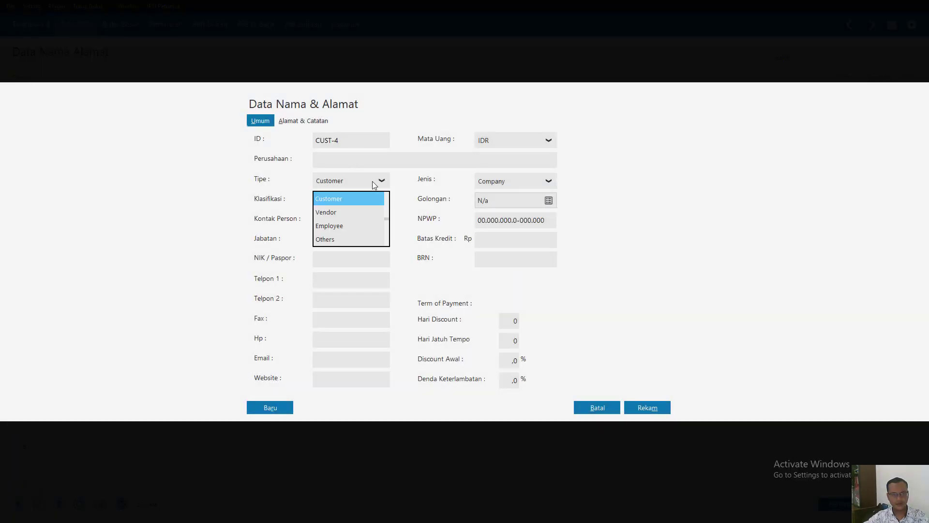
left_click(354, 213)
left_click(350, 159)
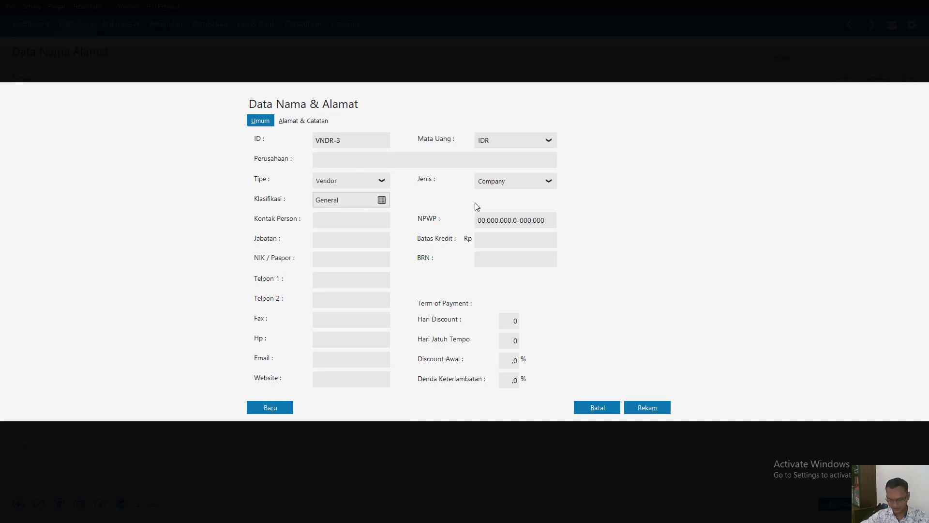
type("CV")
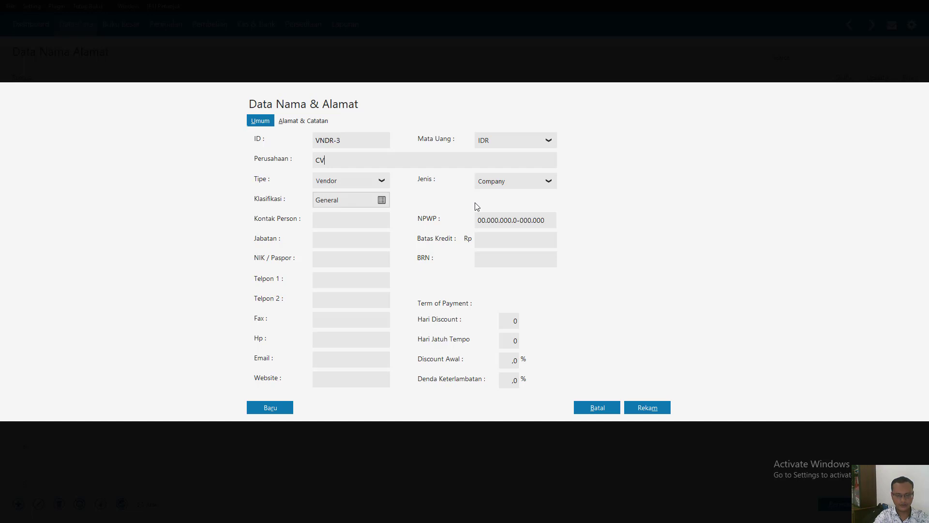
type(". Mandiri")
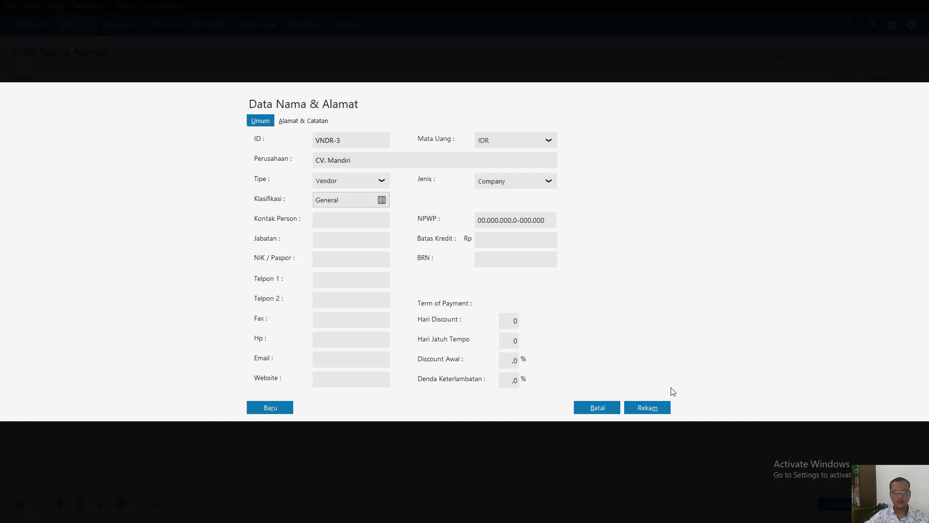
left_click(652, 410)
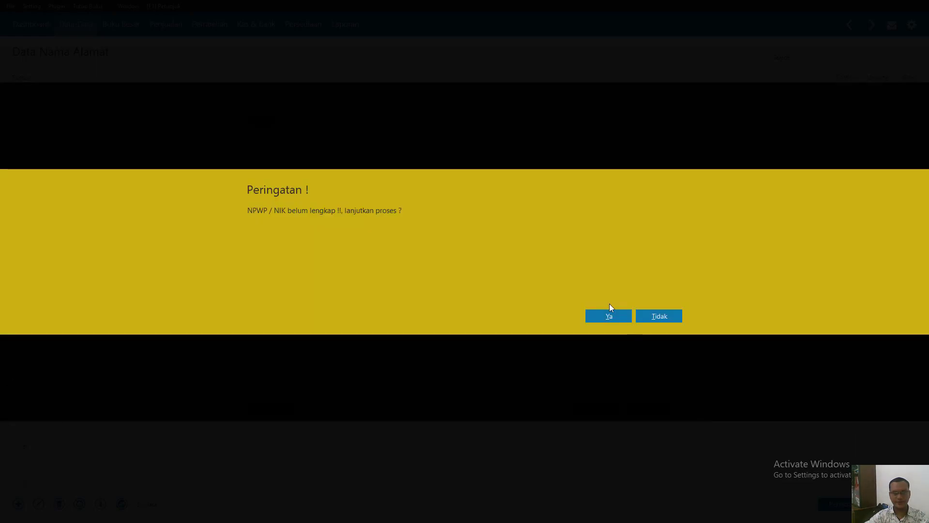
left_click(606, 316)
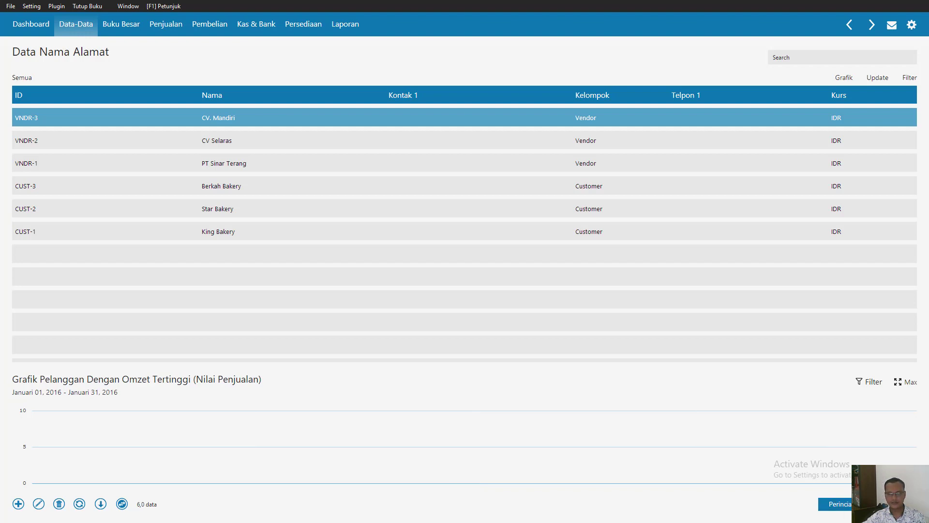
key("Escape")
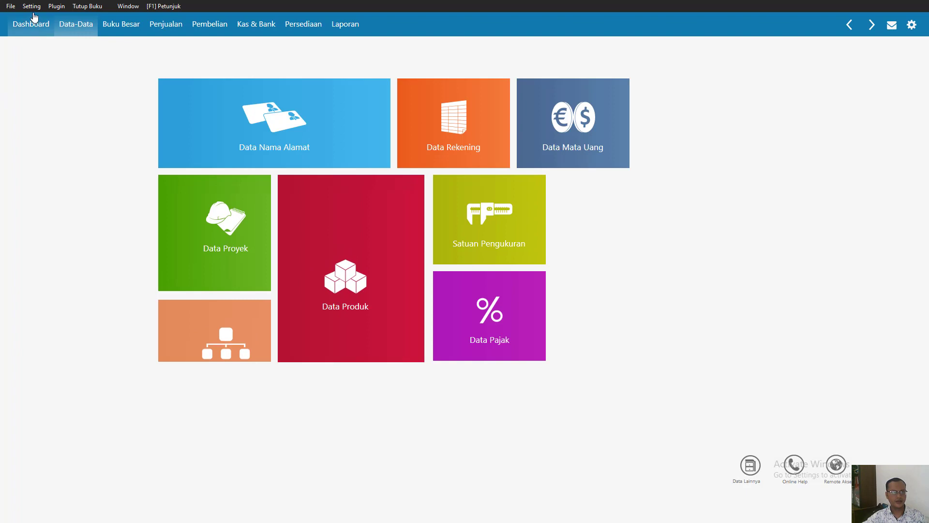
- Create an opening accounts receivable (Saldo Awal Piutang Usaha) entry for King Bakery dated 1 December 2015
left_click(31, 7)
mouse_move(43, 48)
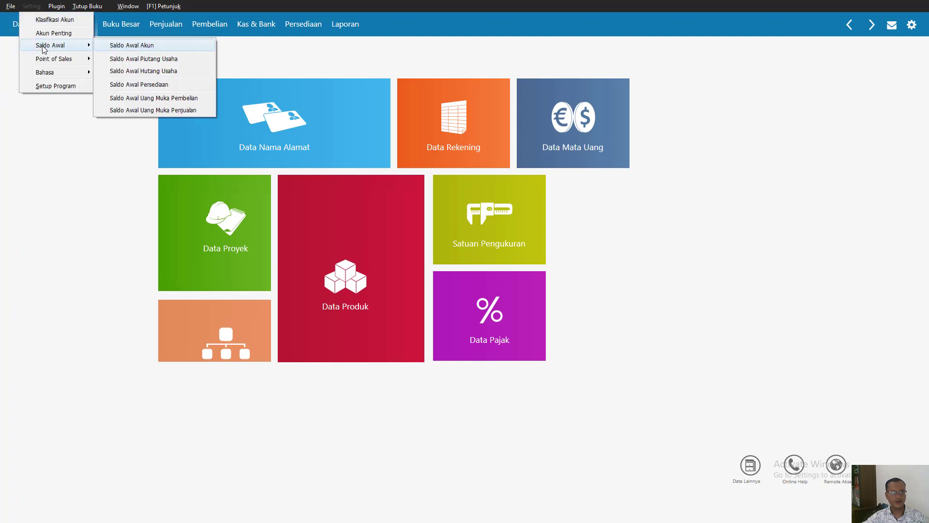
left_click(141, 59)
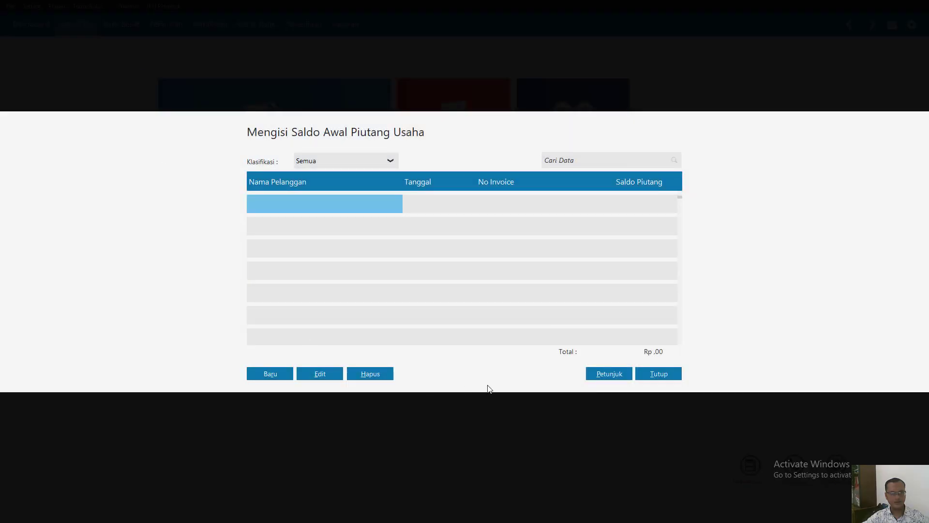
left_click(275, 374)
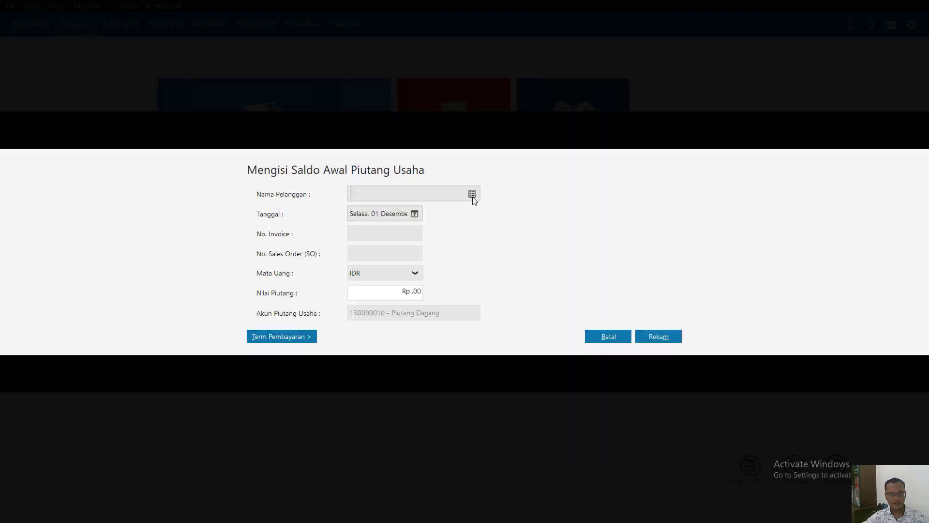
left_click(472, 194)
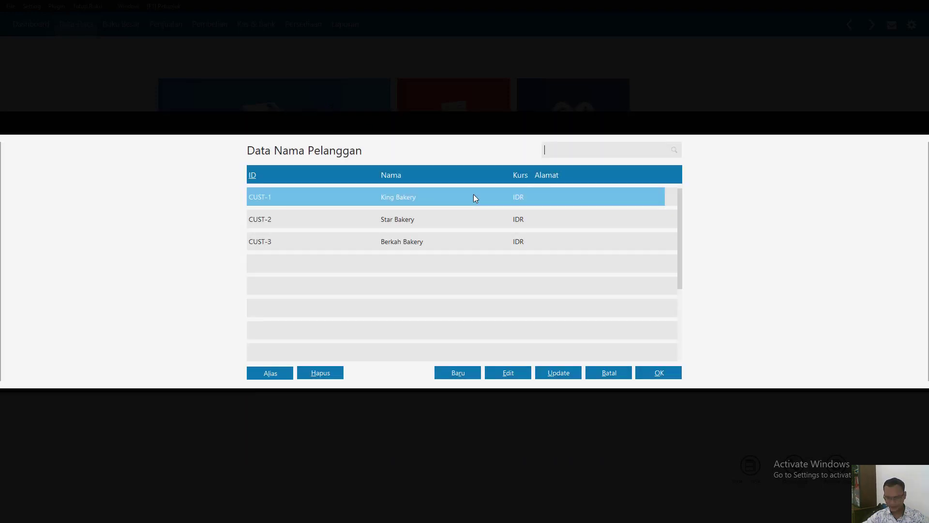
double_click(400, 199)
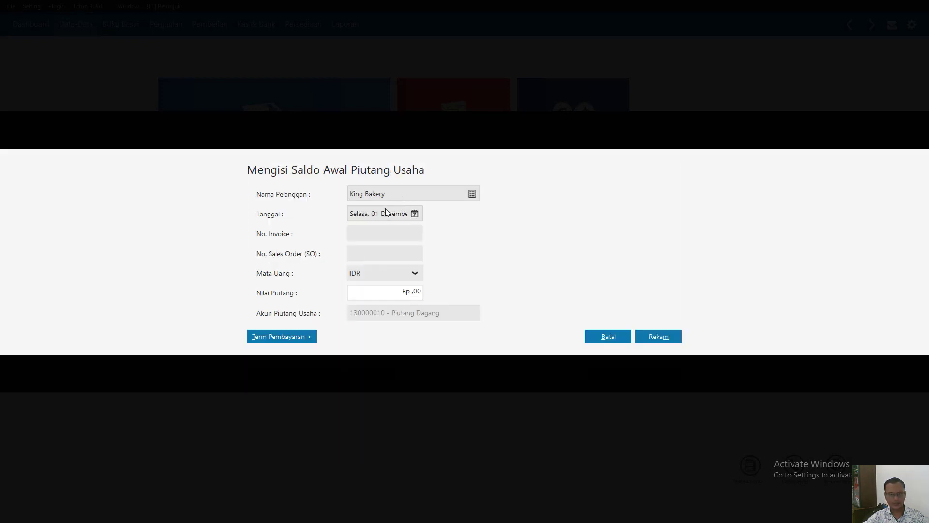
left_click(419, 213)
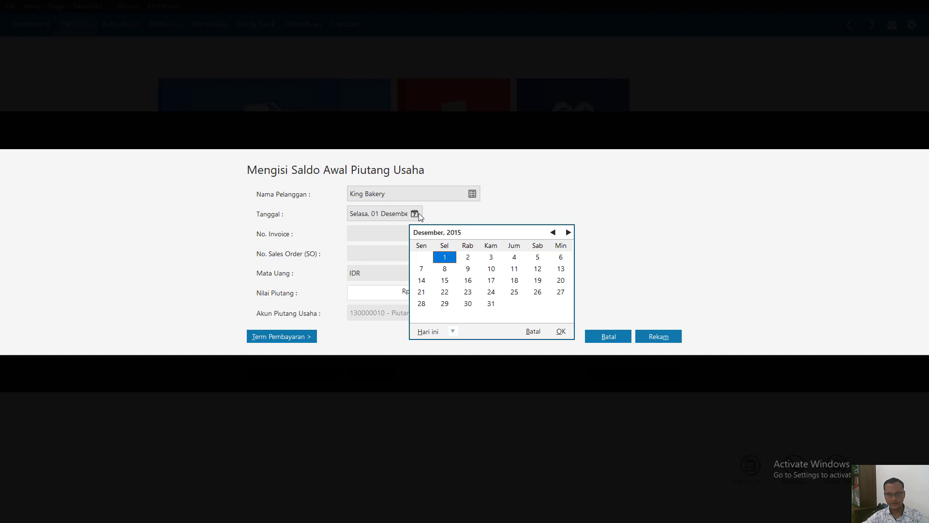
left_click(453, 260)
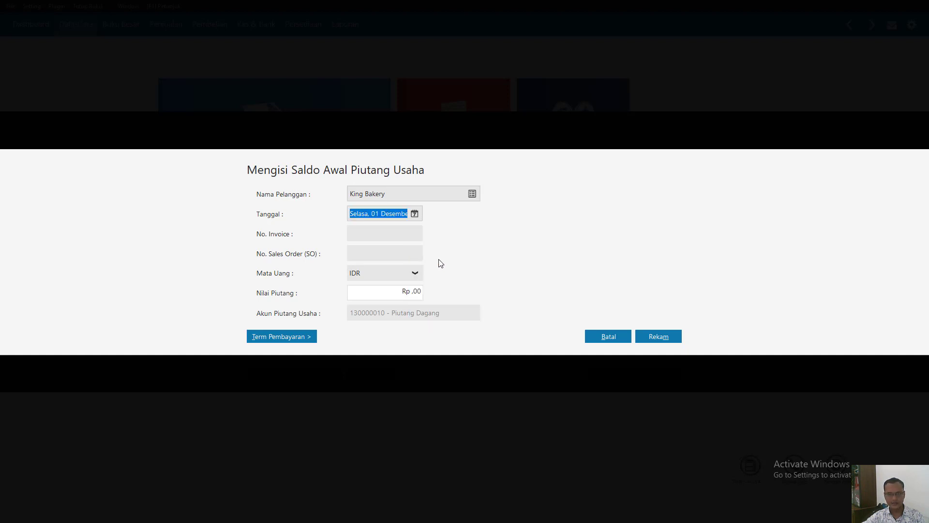
- Set King Bakery's invoice number to INV-01 and receivable value to Rp 1,250,000, and record the entry
left_click(381, 234)
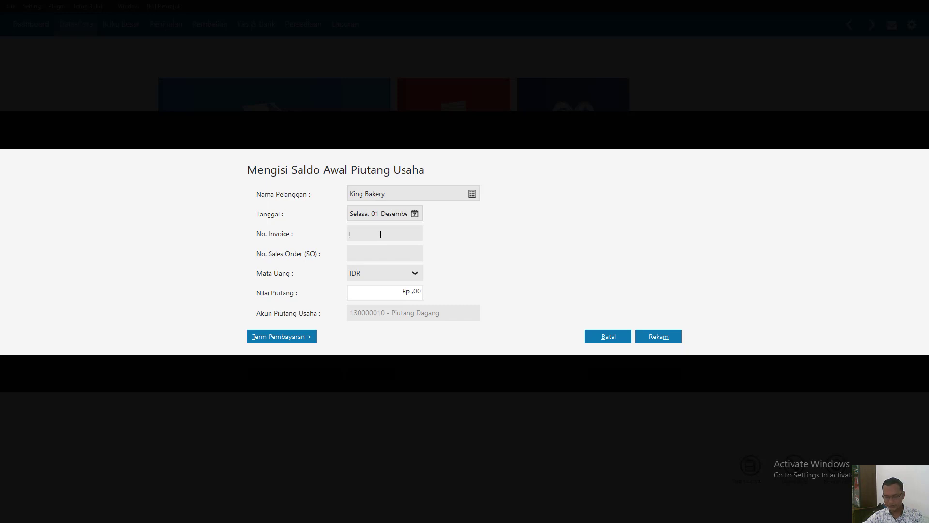
type("IN")
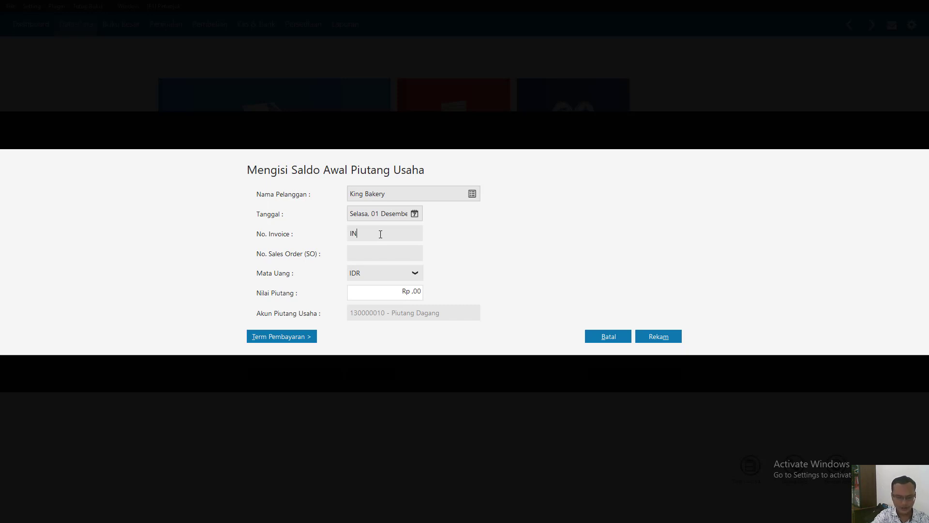
type("V")
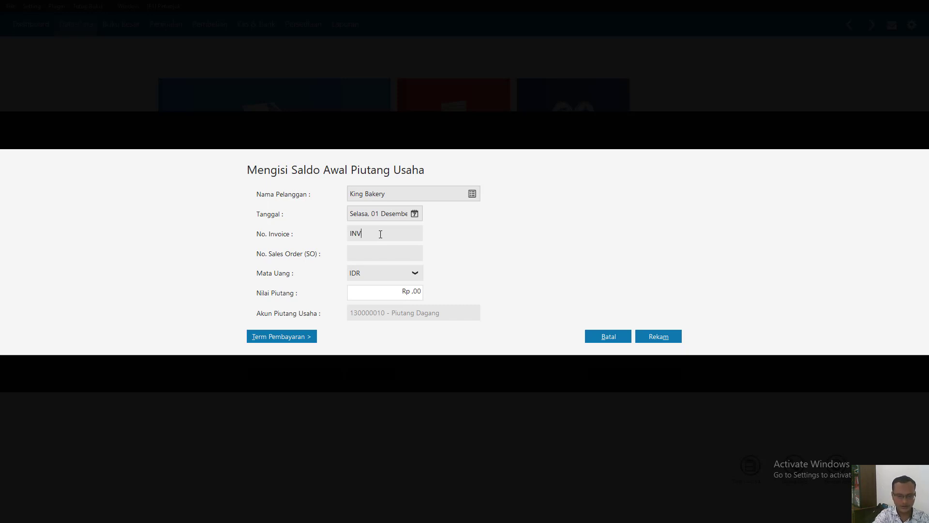
type("-01")
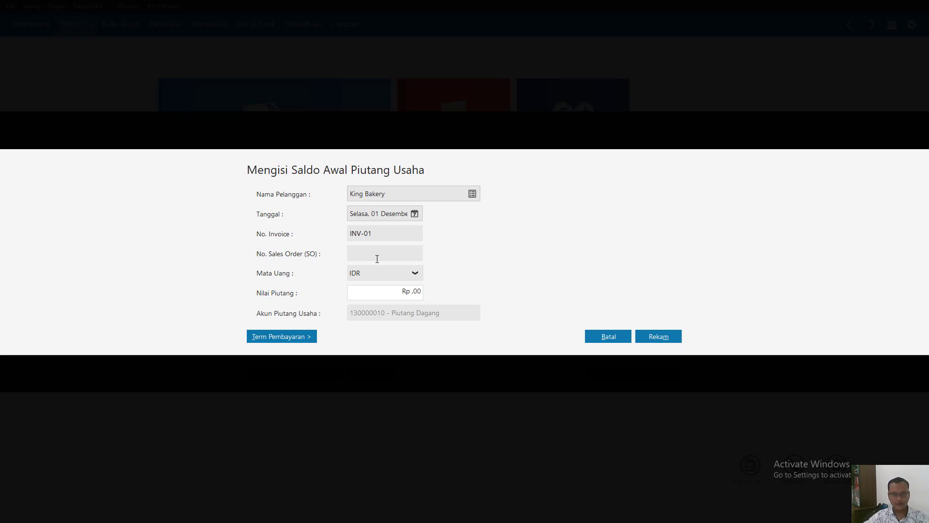
left_click(379, 294)
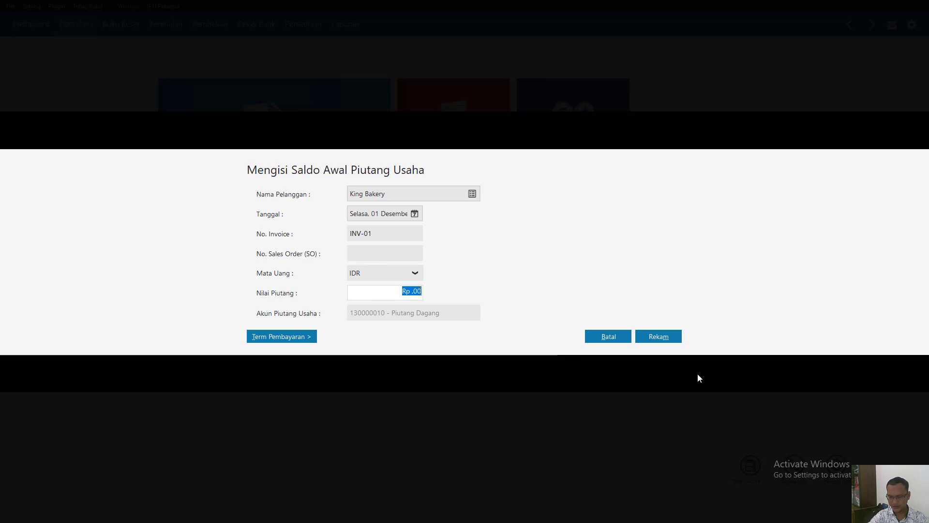
type("1250000")
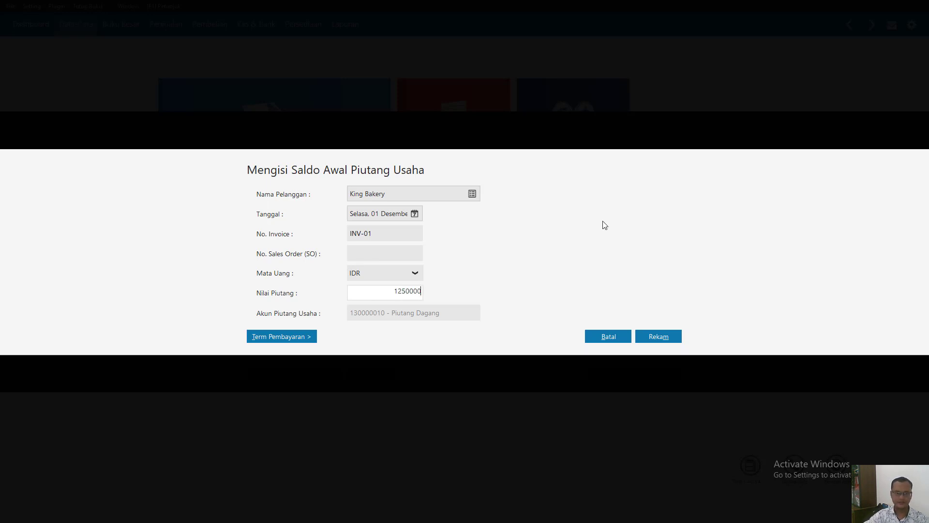
left_click(396, 239)
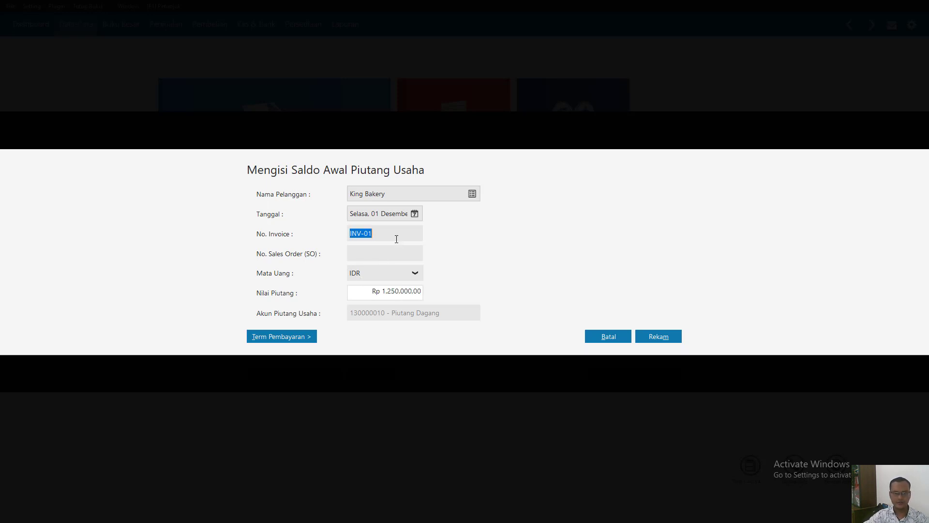
left_click(665, 341)
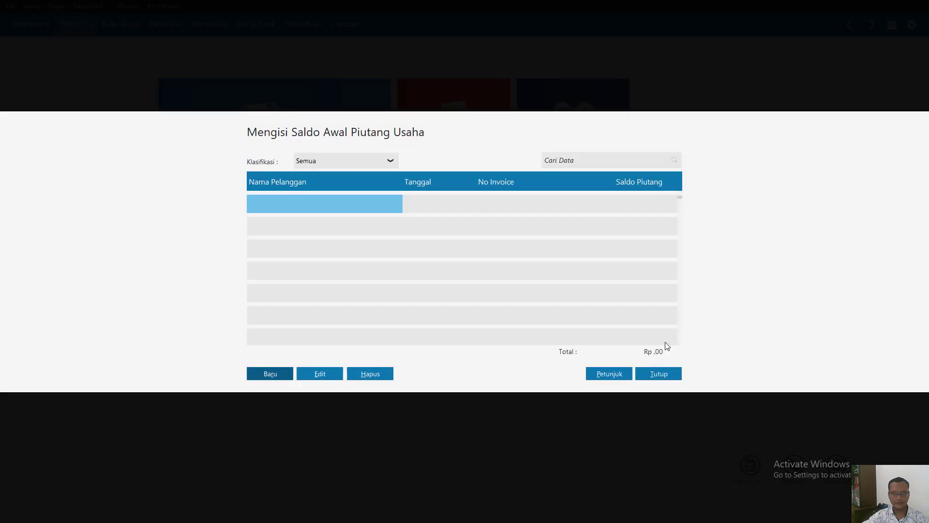
- Create another opening receivable entry for customer Star Bakery and date it 11 November 2015
left_click(261, 375)
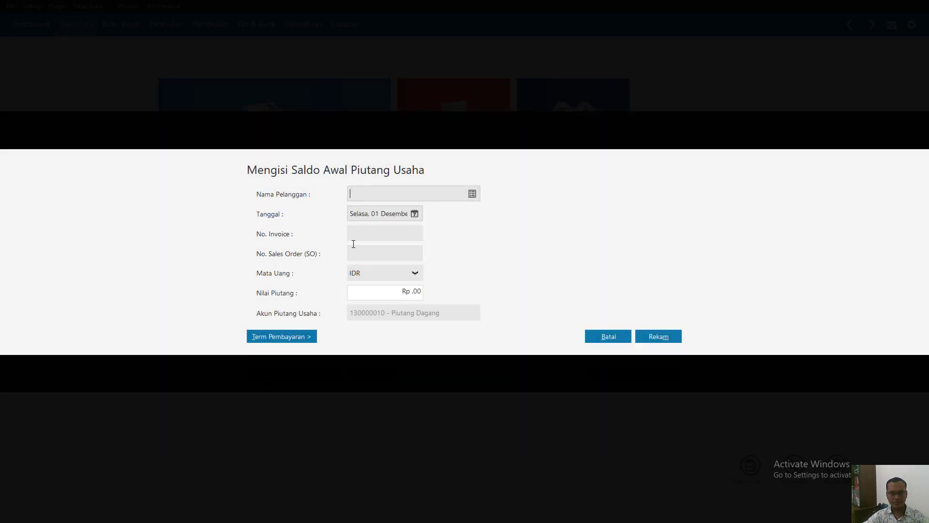
left_click(469, 195)
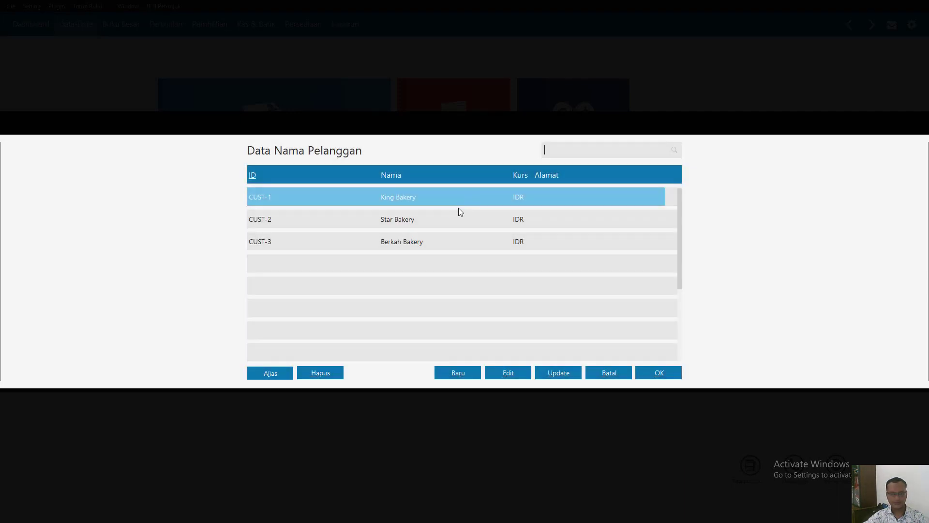
left_click(409, 226)
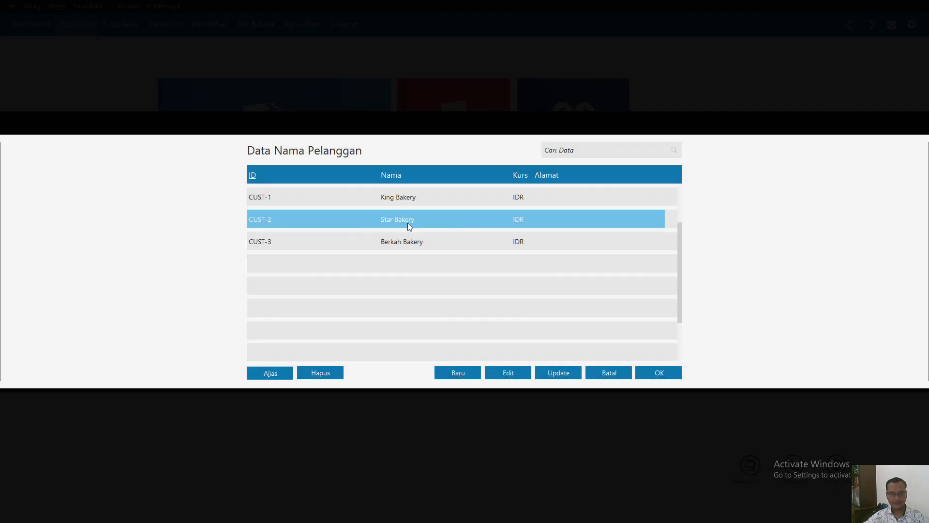
double_click(409, 225)
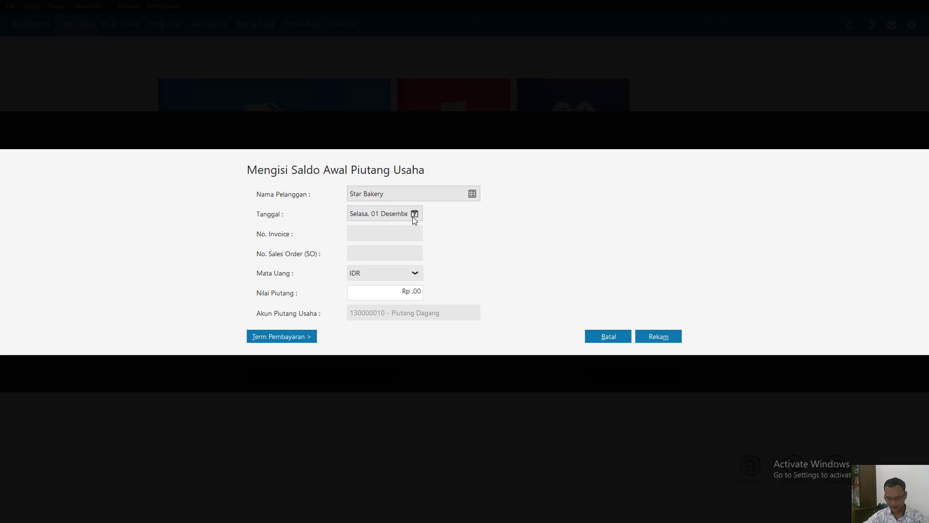
left_click(416, 215)
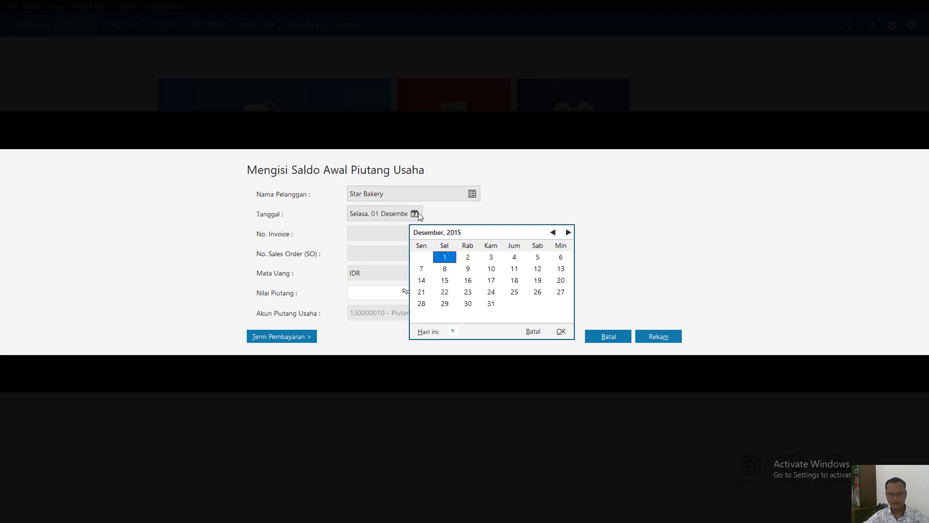
left_click(554, 232)
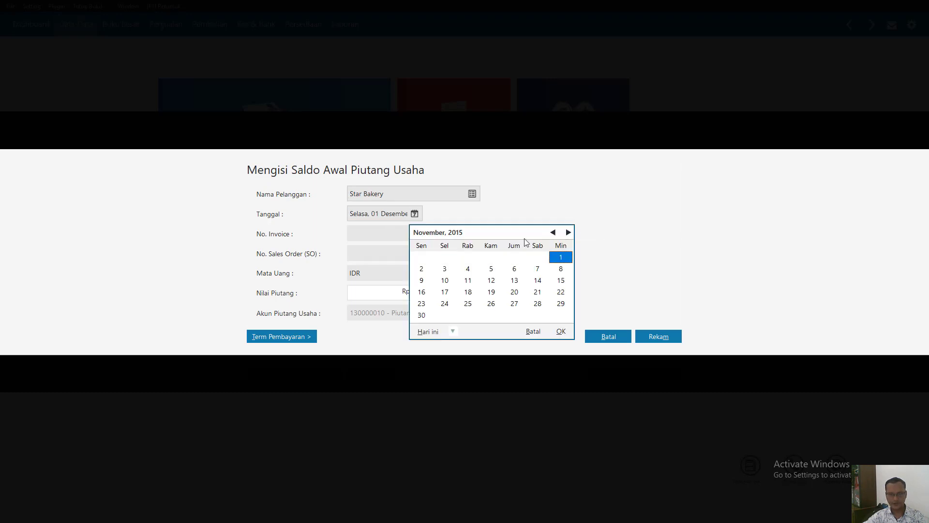
left_click(468, 281)
left_click(472, 283)
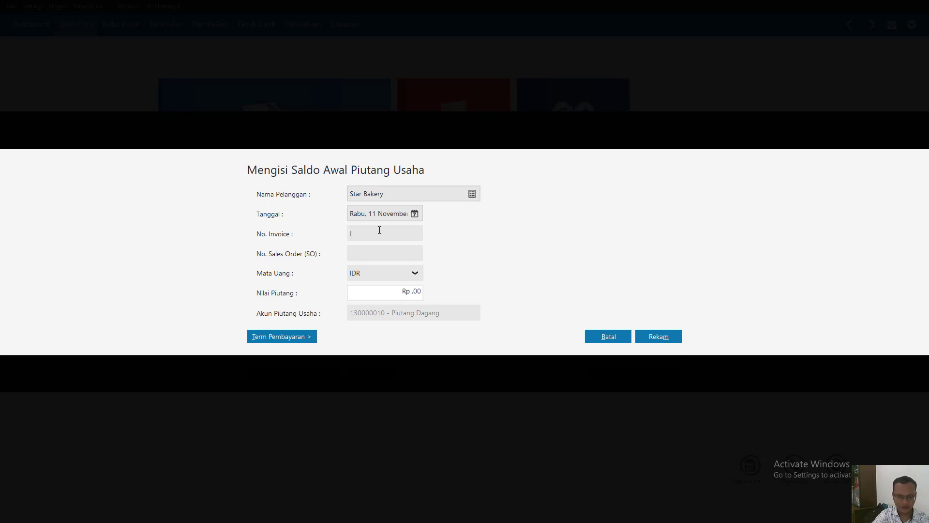
- Set Star Bakery's invoice number to INV-02 and receivable value to Rp 2,450,000, and record the entry
type("INV-02")
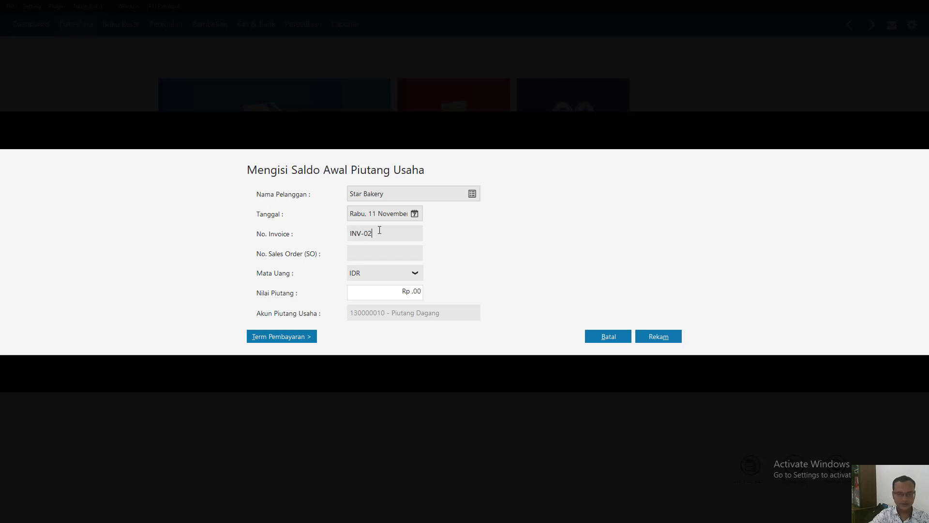
left_click(400, 291)
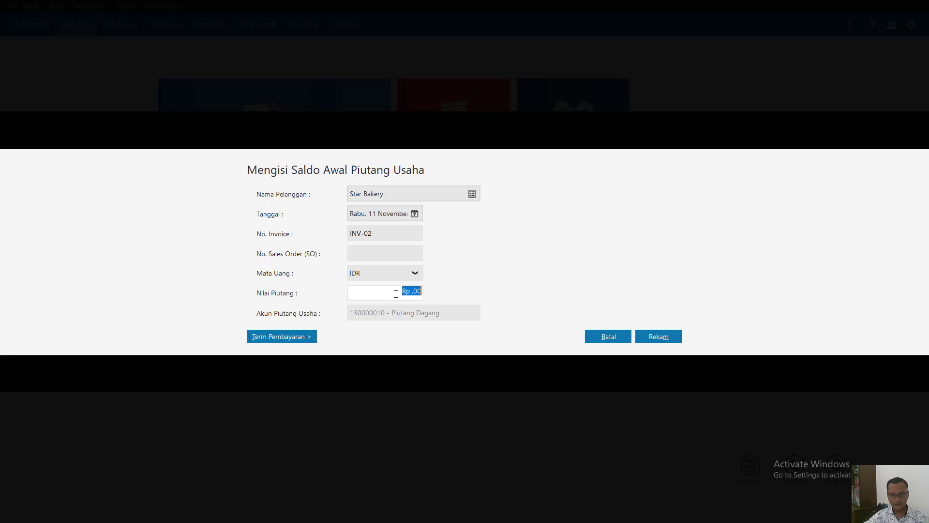
type("24")
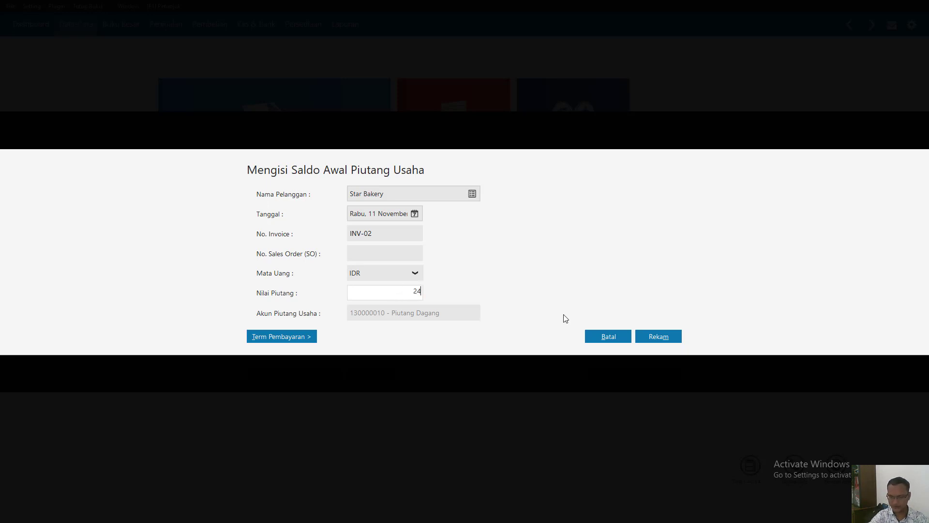
type("50000")
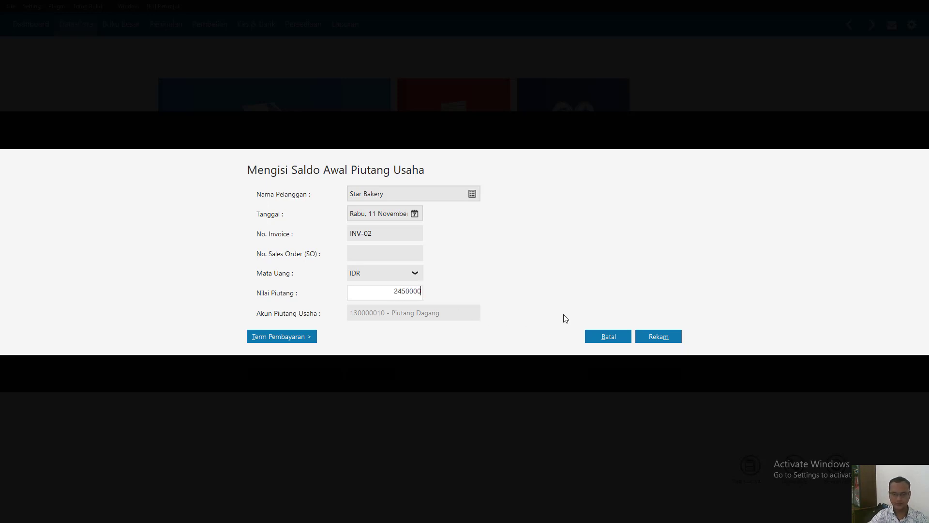
left_click(395, 234)
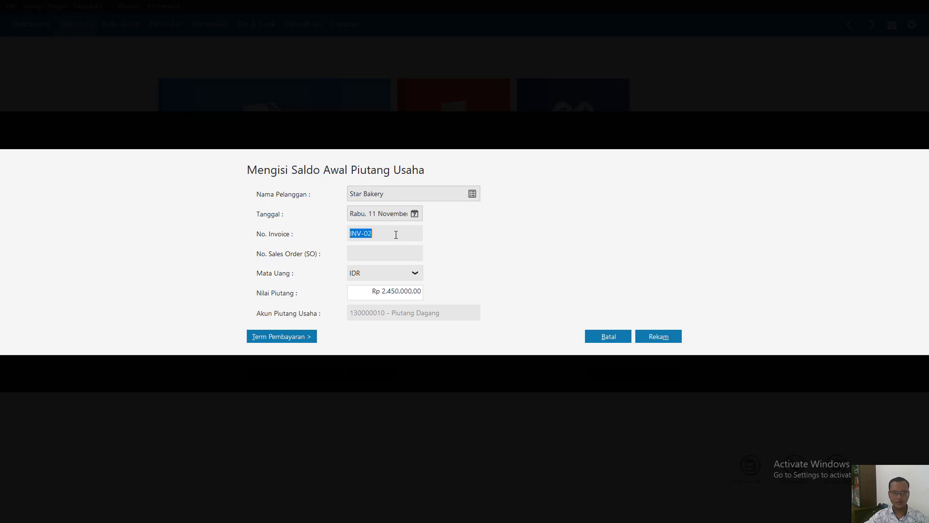
left_click(654, 339)
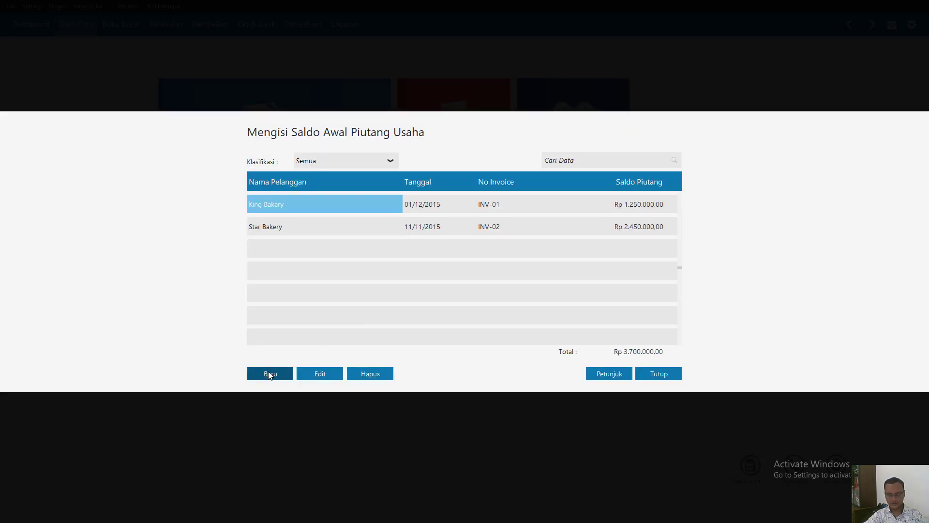
- Create a third opening receivable entry for customer Berkah Bakery and date it 25 November 2015
left_click(270, 373)
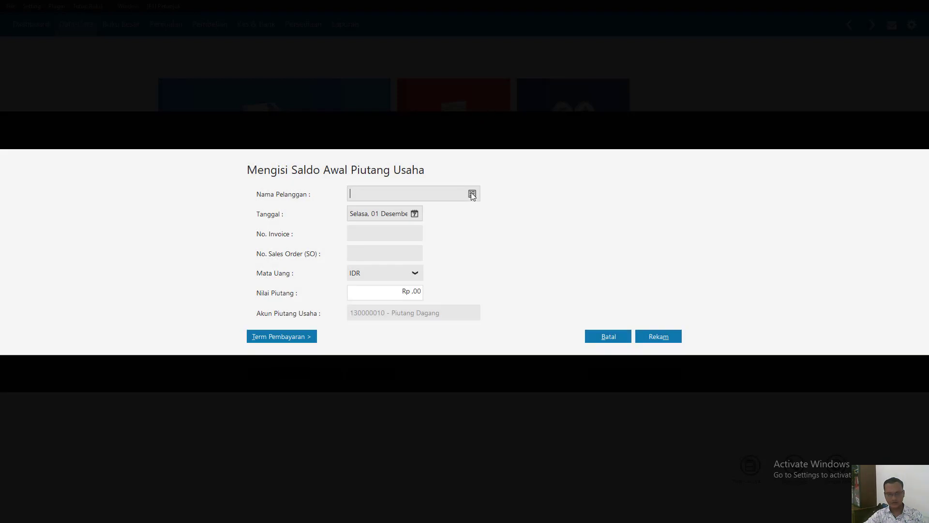
left_click(472, 195)
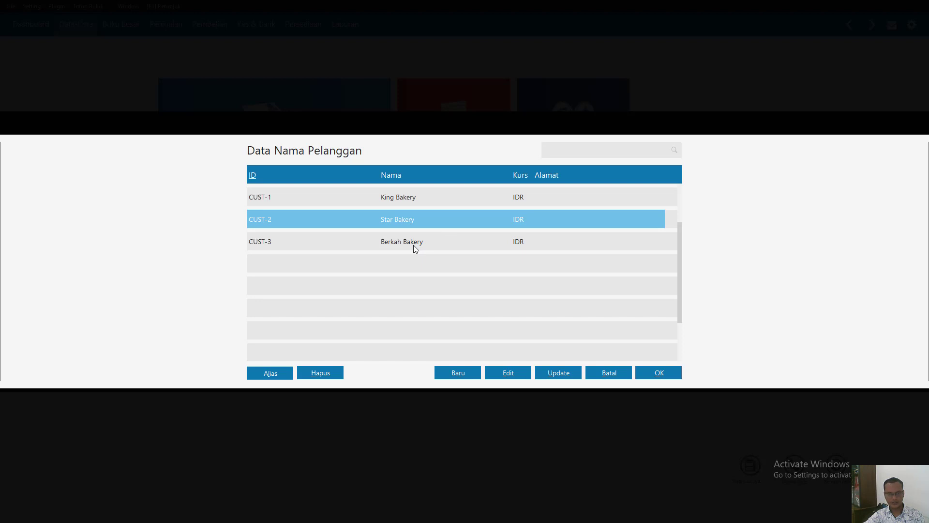
double_click(413, 245)
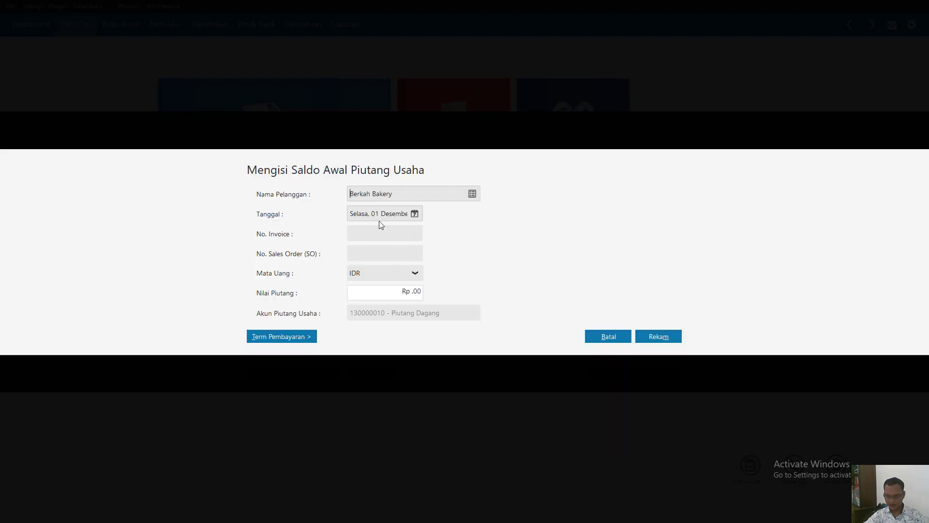
left_click(415, 214)
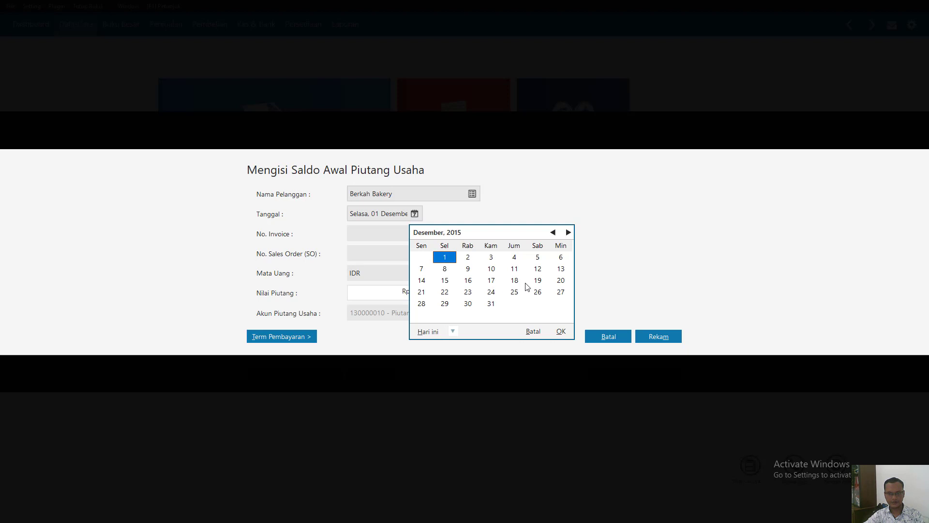
left_click(553, 232)
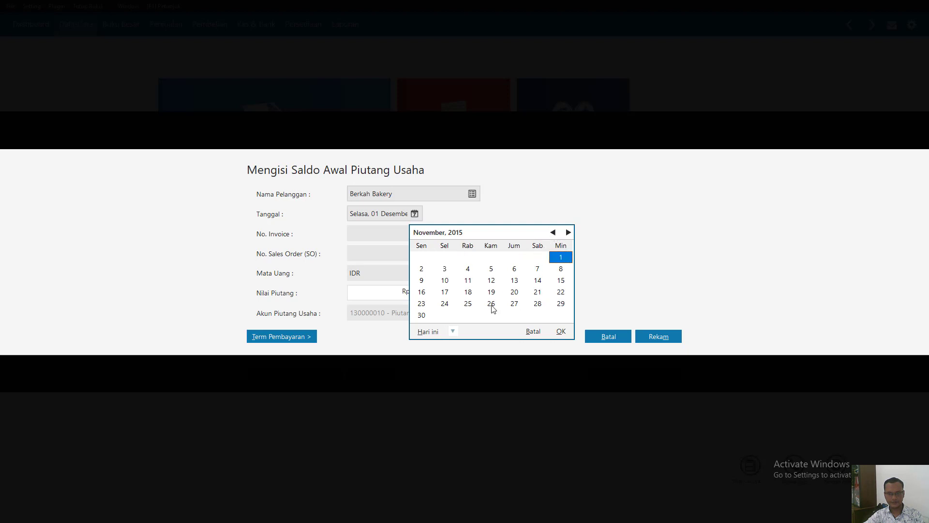
double_click(468, 303)
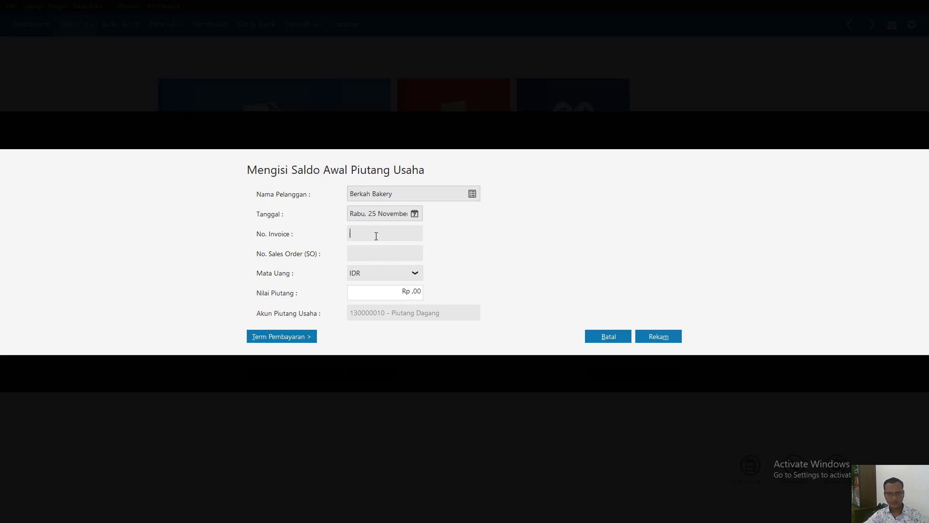
- Set Berkah Bakery's invoice number to INV-03 and receivable value to Rp 850,000, and record the entry
type("INV")
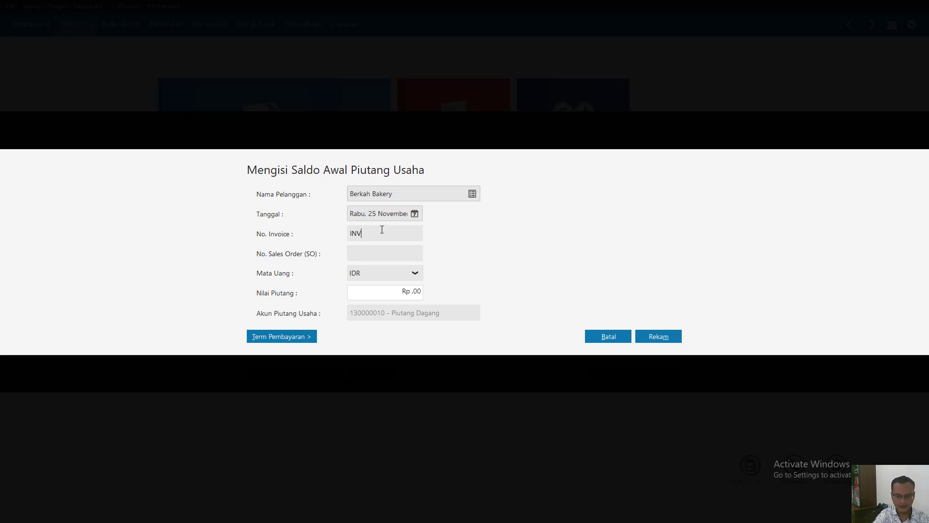
type("-03")
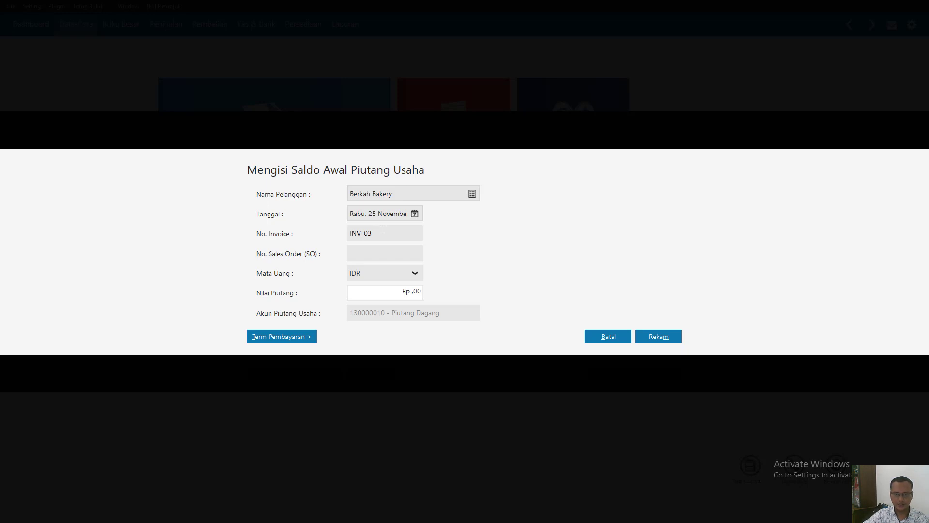
left_click(373, 297)
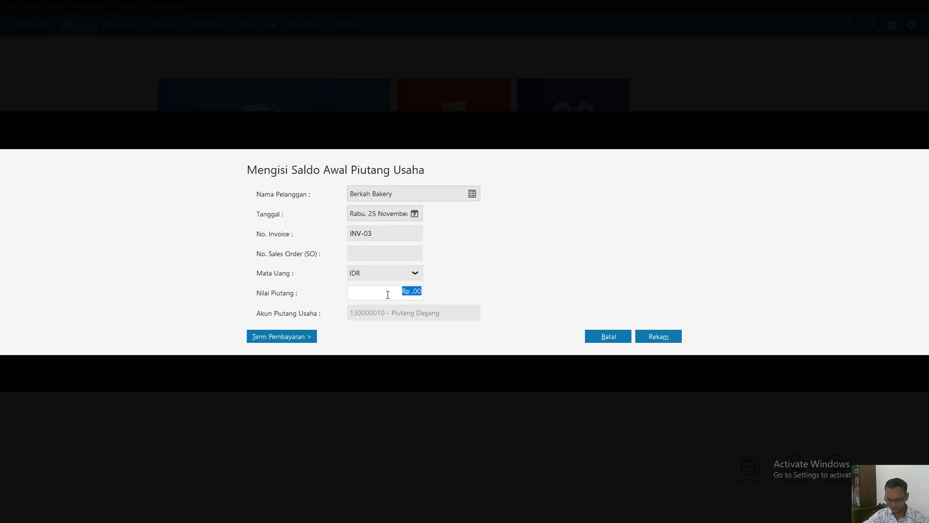
type("85")
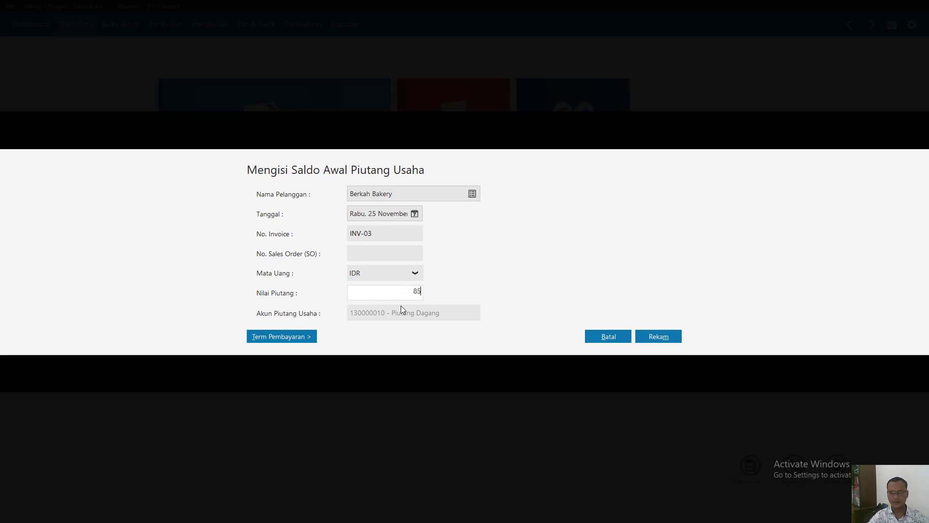
type("0000")
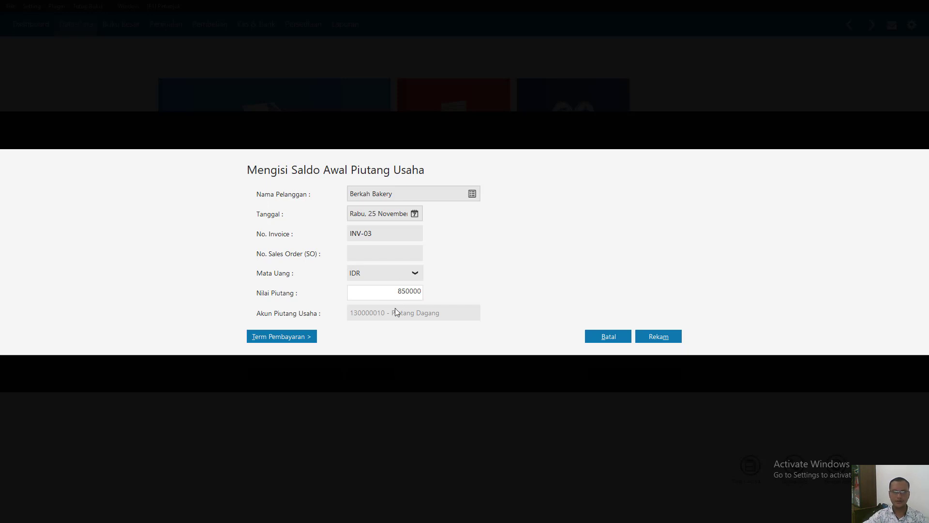
left_click(394, 233)
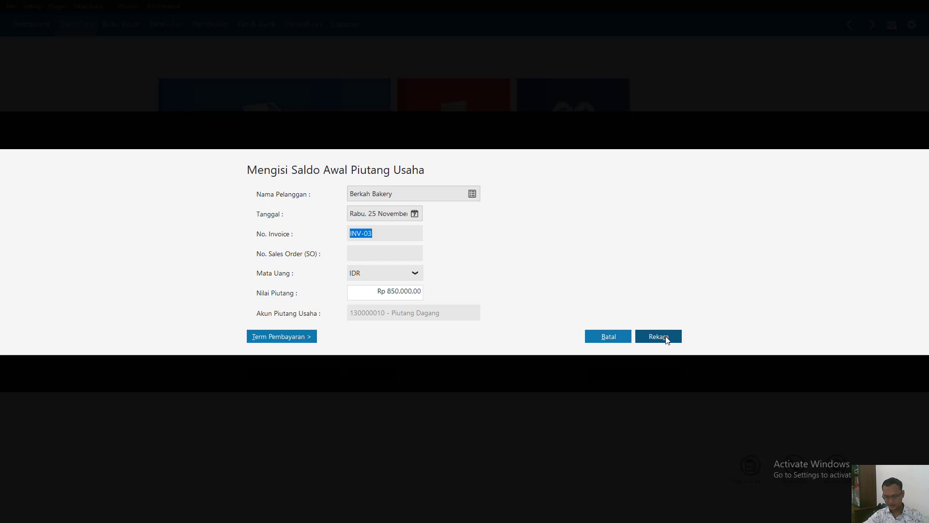
left_click(666, 337)
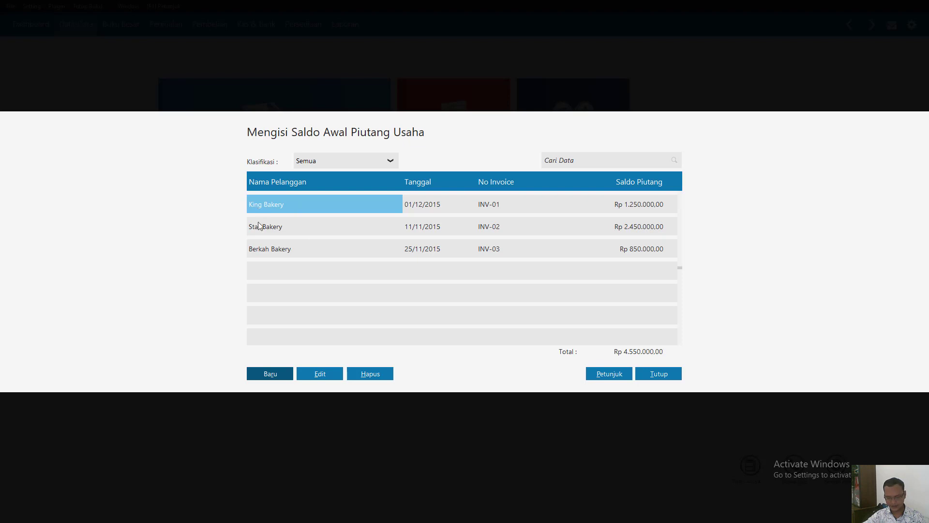
- Switch to the Bab II case PDF in Nitro Pro and review its sections on manufacturing accounts, payment terms and delivery terms
key("super")
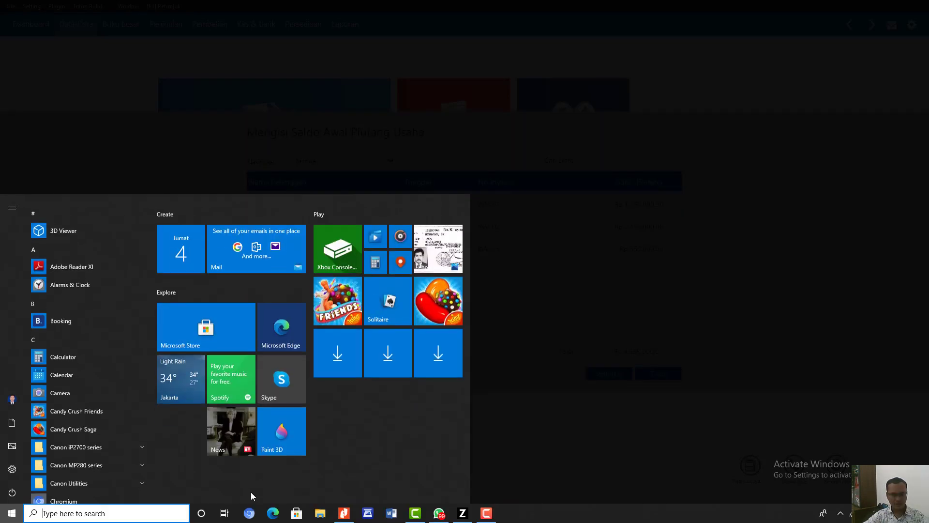
left_click(344, 513)
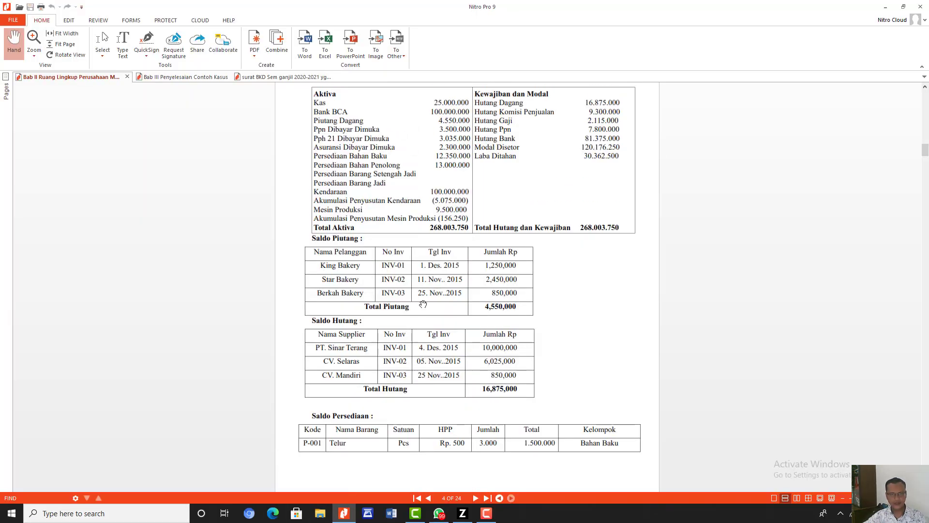
scroll(423, 304, "up", 9)
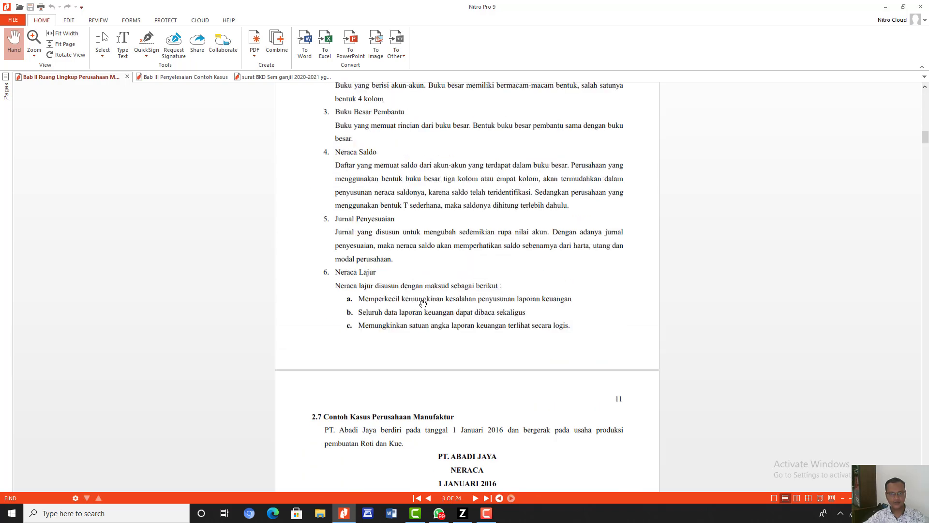
scroll(423, 304, "up", 9)
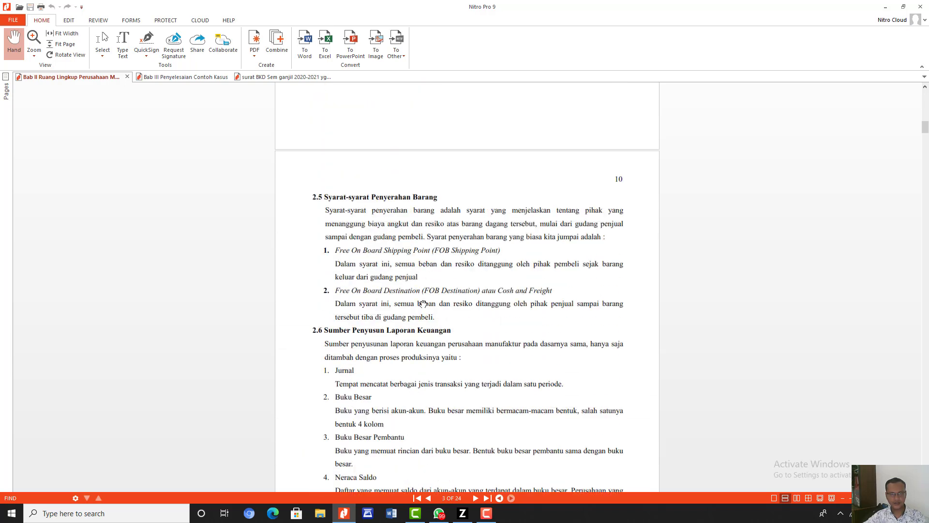
scroll(423, 304, "up", 10)
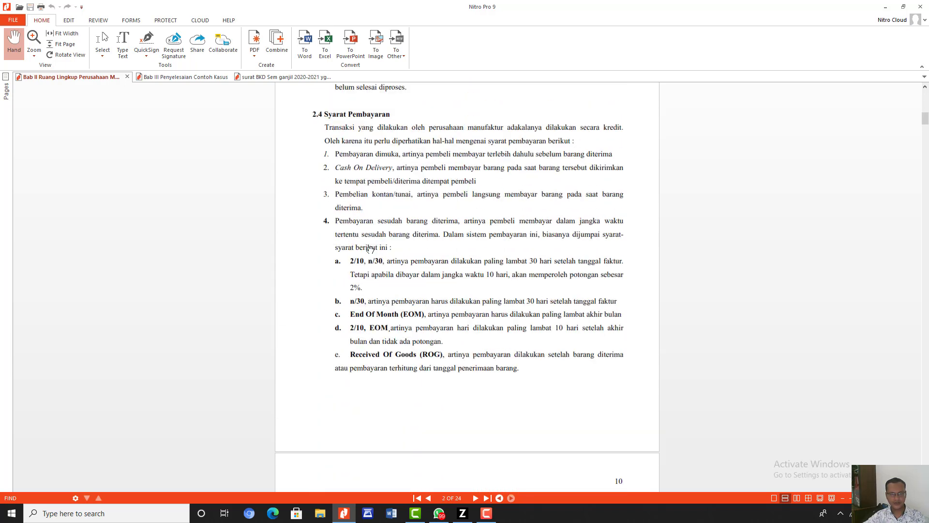
scroll(394, 236, "up", 8)
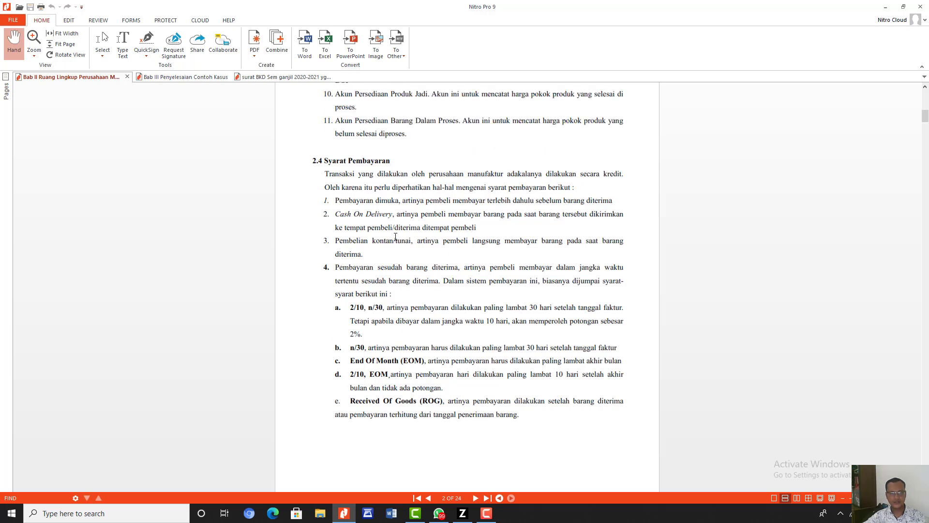
scroll(395, 236, "up", 4)
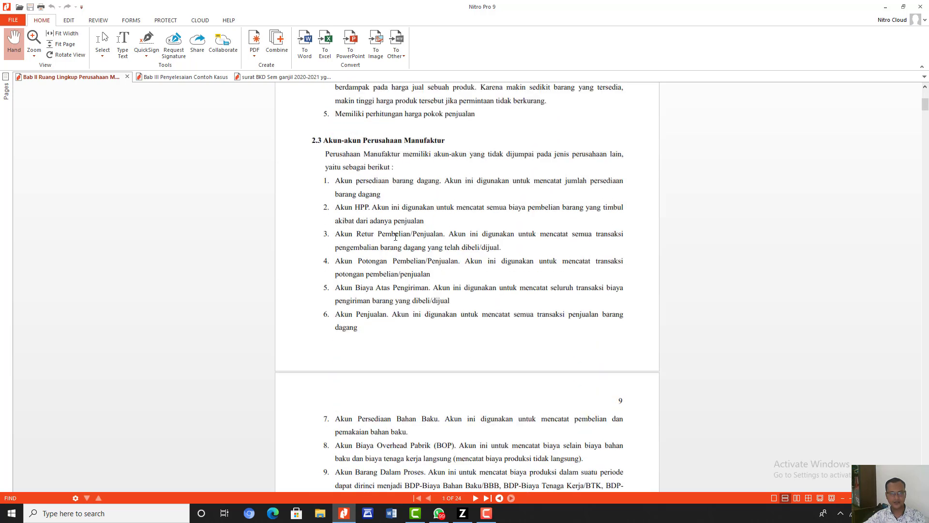
scroll(395, 236, "down", 8)
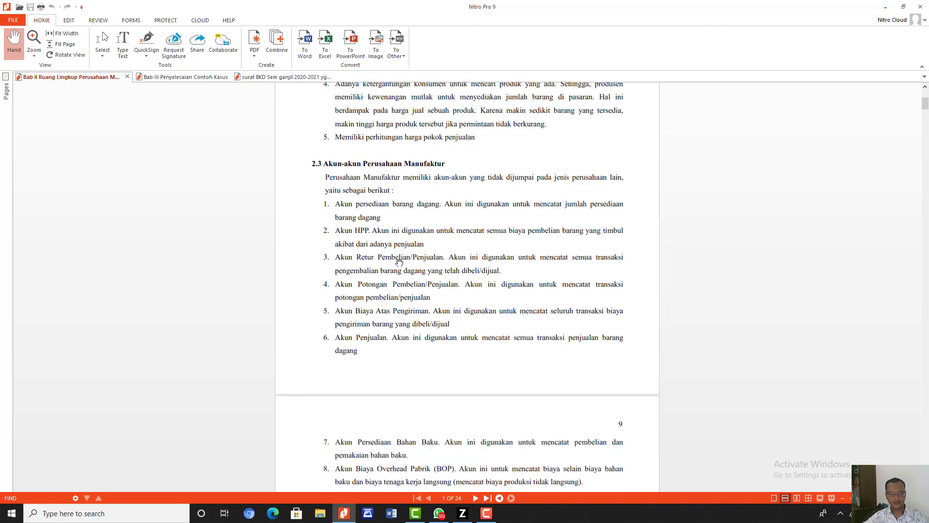
scroll(402, 277, "down", 1)
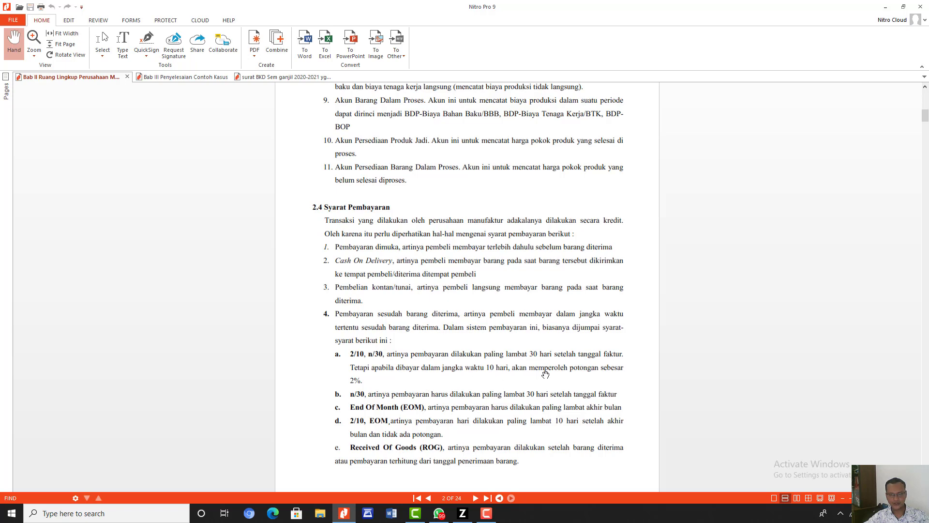
scroll(547, 374, "down", 3)
scroll(547, 374, "down", 5)
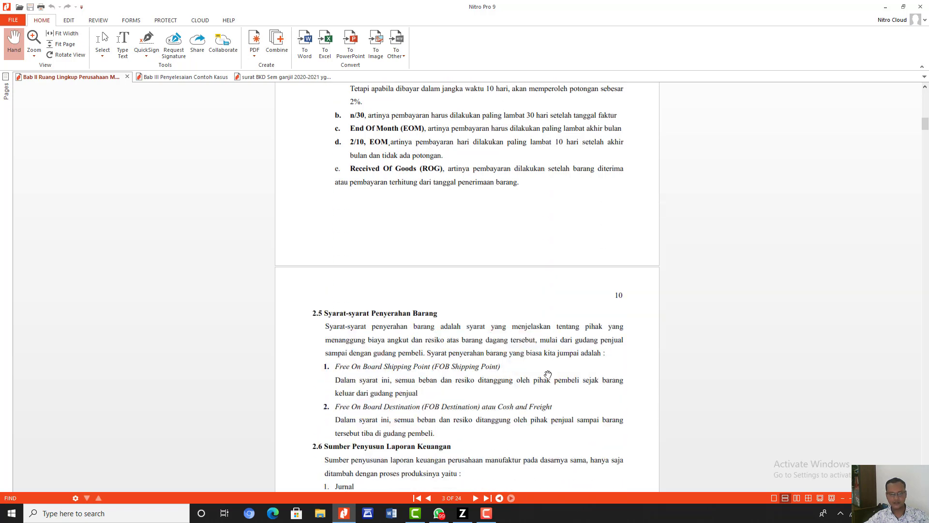
scroll(548, 374, "down", 6)
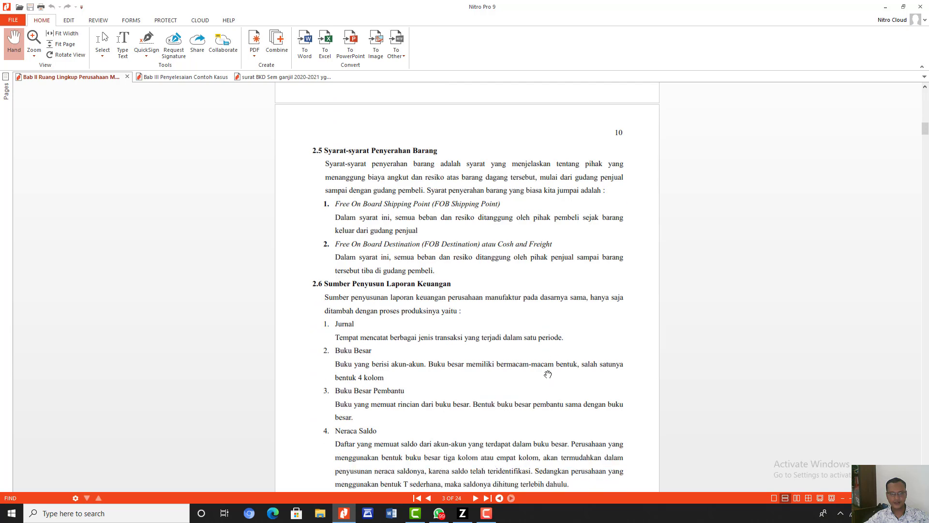
scroll(548, 374, "down", 2)
scroll(546, 373, "up", 5)
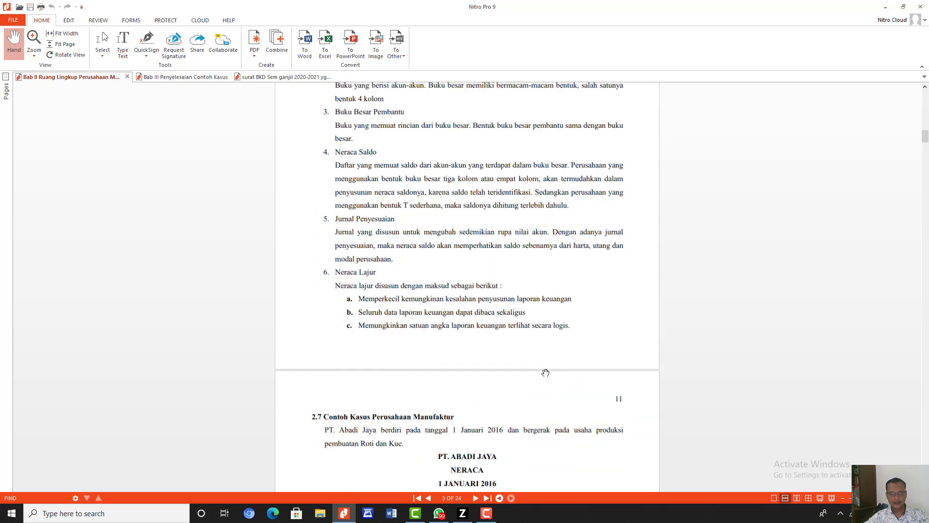
scroll(545, 373, "up", 9)
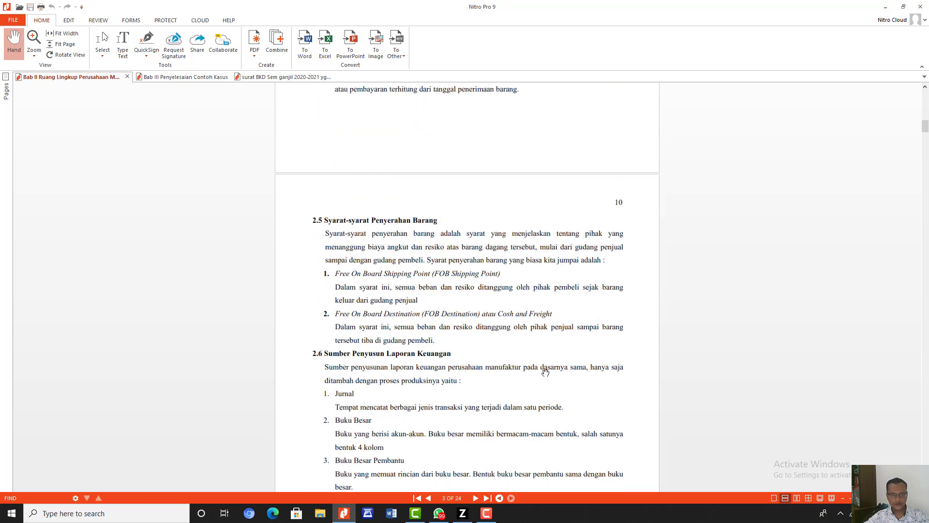
scroll(545, 373, "up", 8)
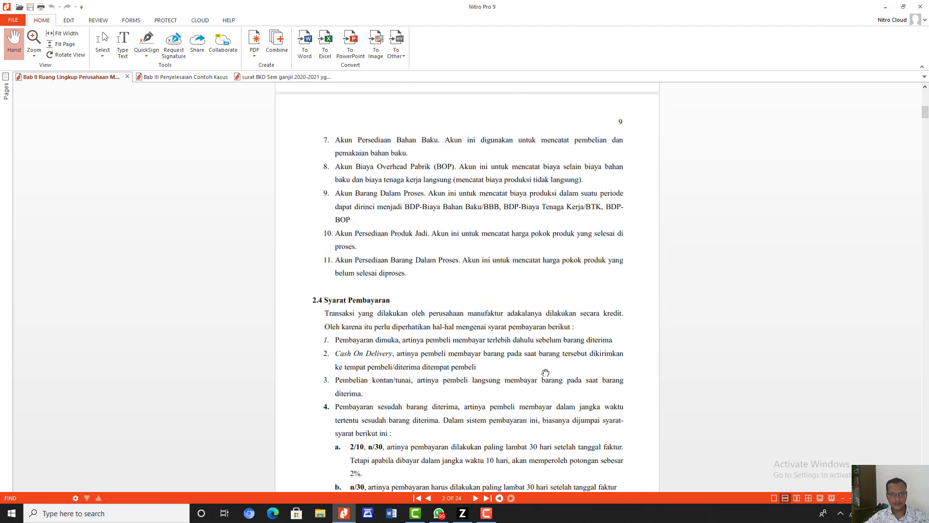
scroll(545, 373, "up", 7)
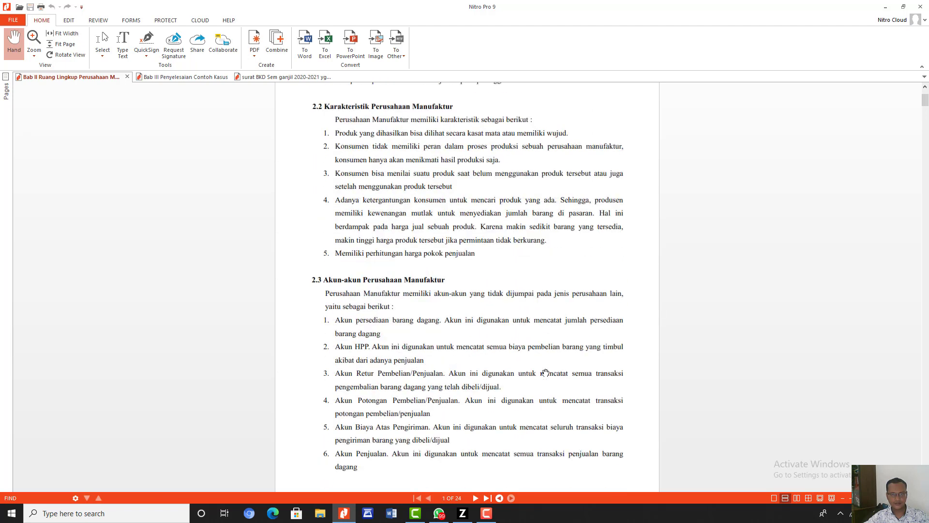
scroll(546, 373, "down", 10)
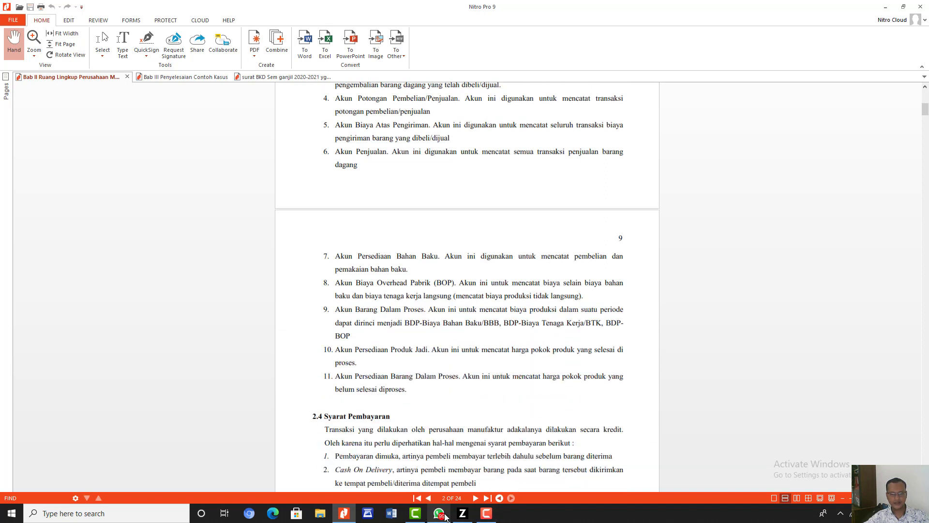
- Switch to Zahir and set King Bakery's opening receivable terms to 10 discount days, 30 due days and 2% early discount, and record them
mouse_move(464, 518)
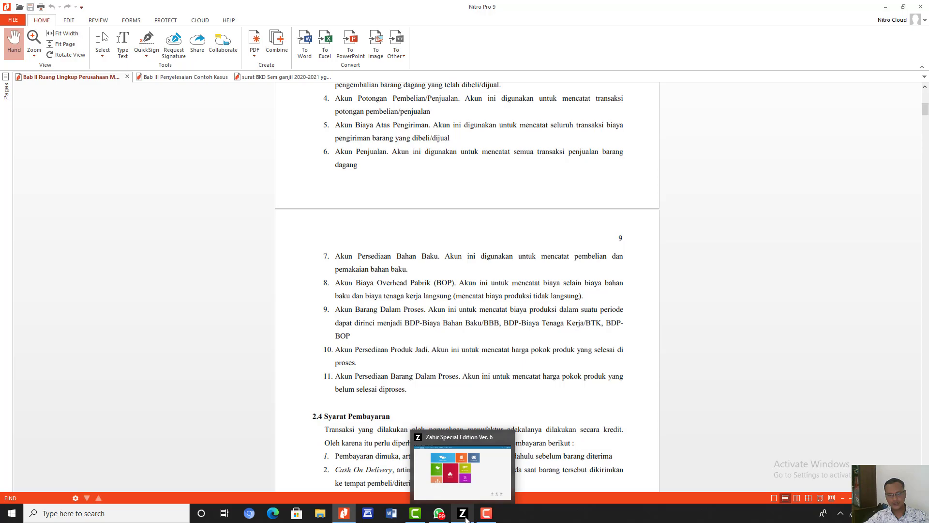
left_click(463, 517)
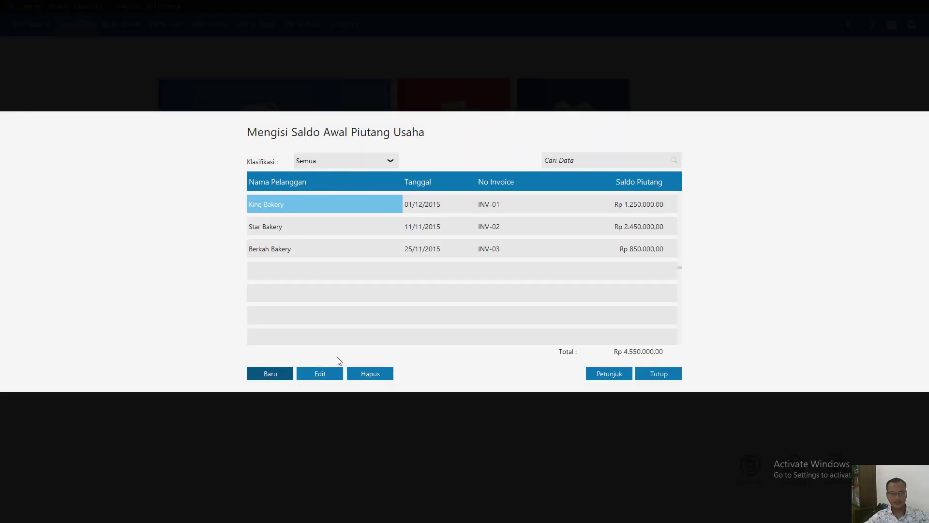
left_click(332, 371)
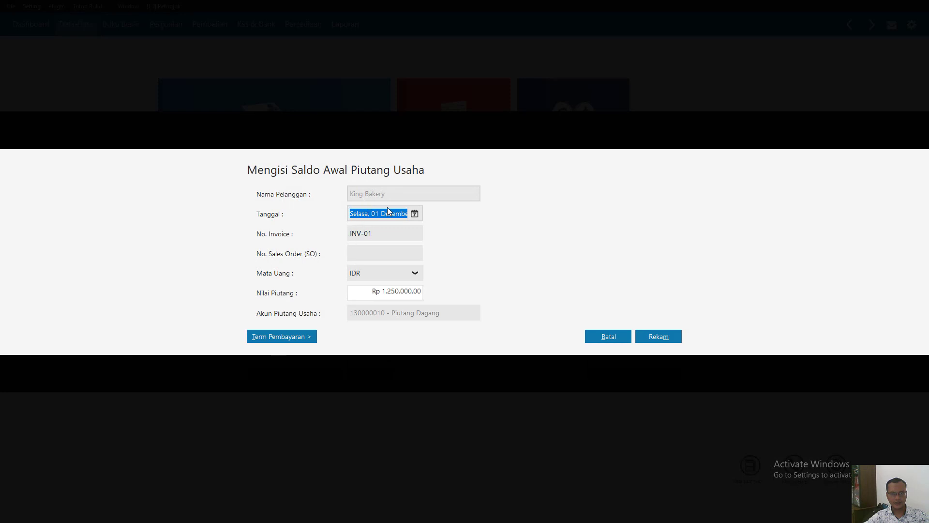
left_click(270, 334)
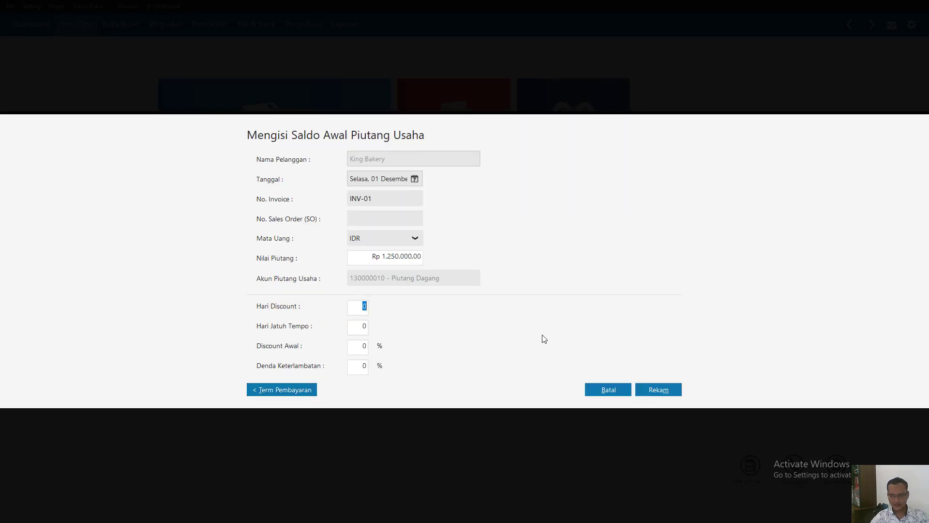
type("10")
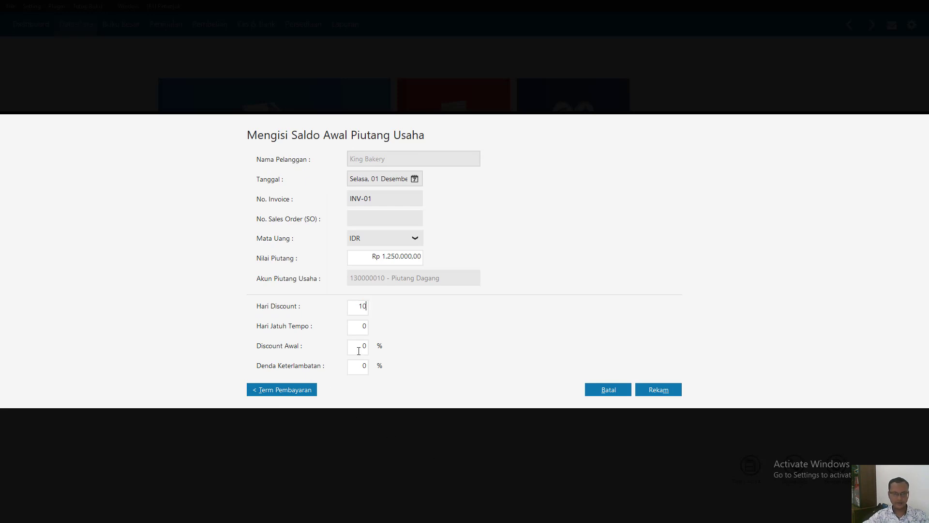
type("3")
left_click(362, 352)
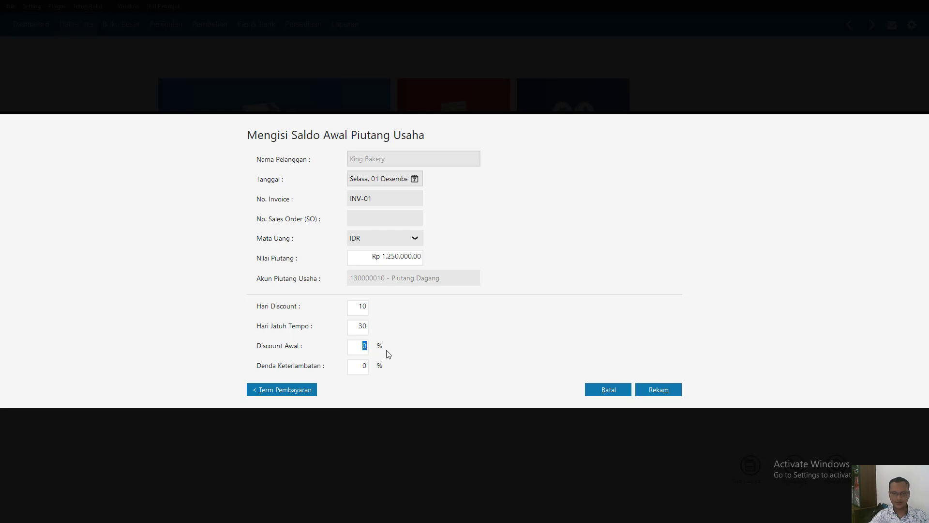
type("21")
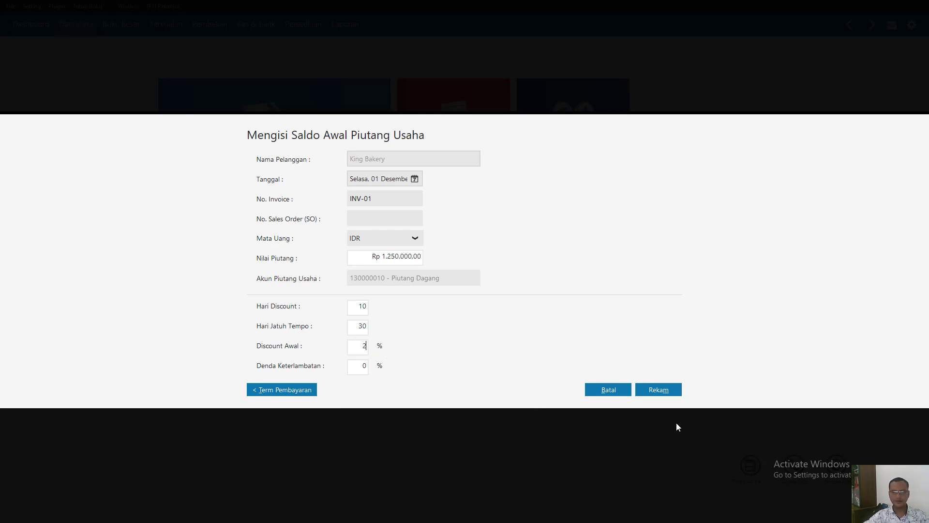
left_click(663, 391)
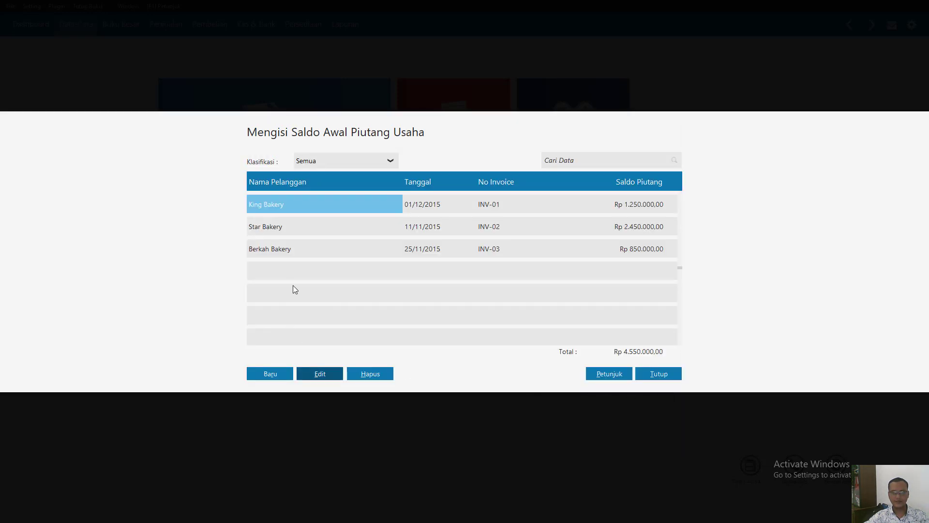
- Edit Star Bakery's opening receivable payment terms to 10 discount days and 30 due days, and record the entry
left_click(262, 229)
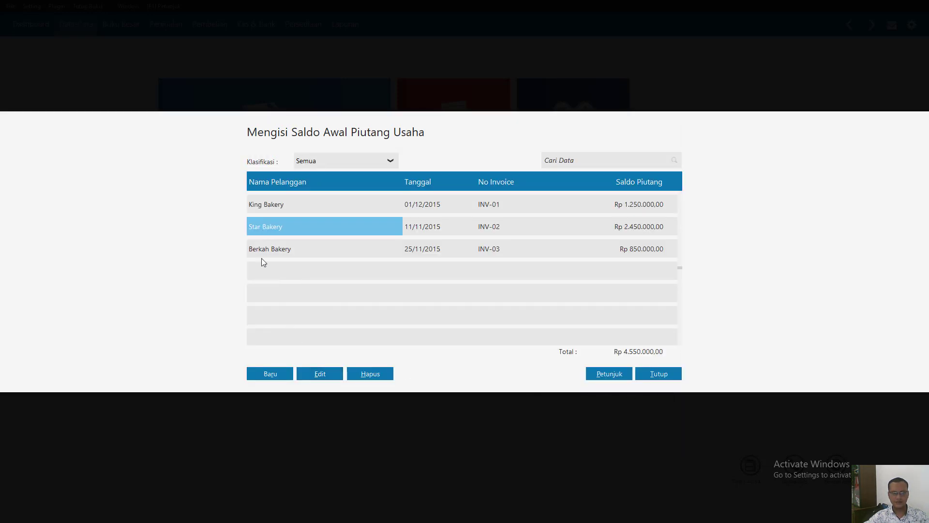
left_click(329, 377)
left_click(284, 335)
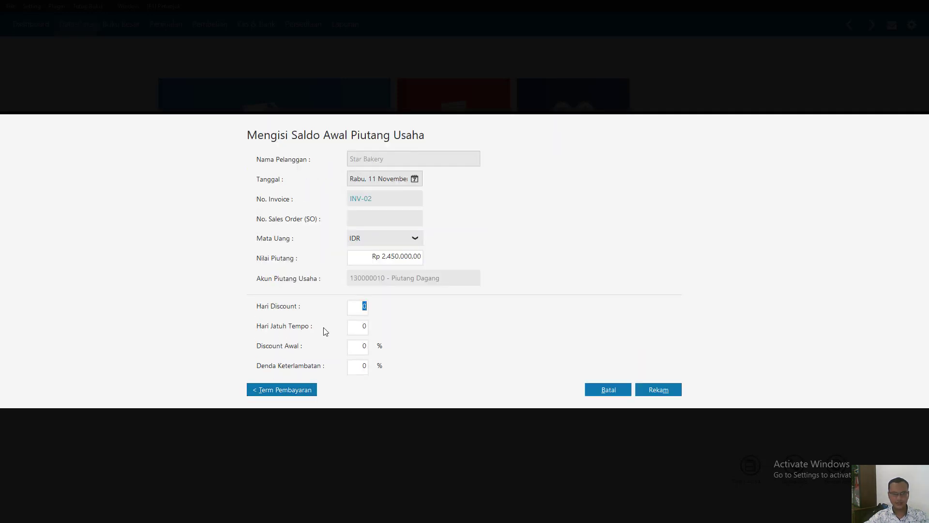
type("10")
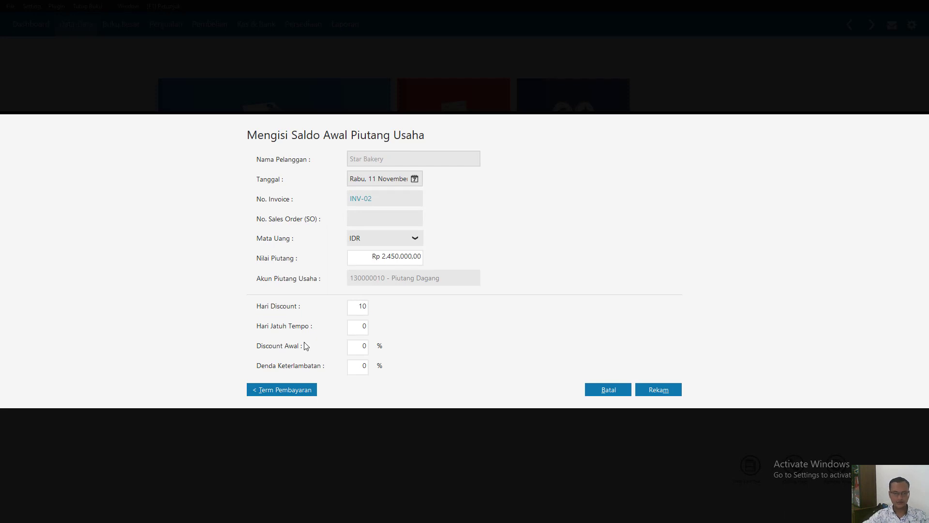
left_click(355, 330)
type("30")
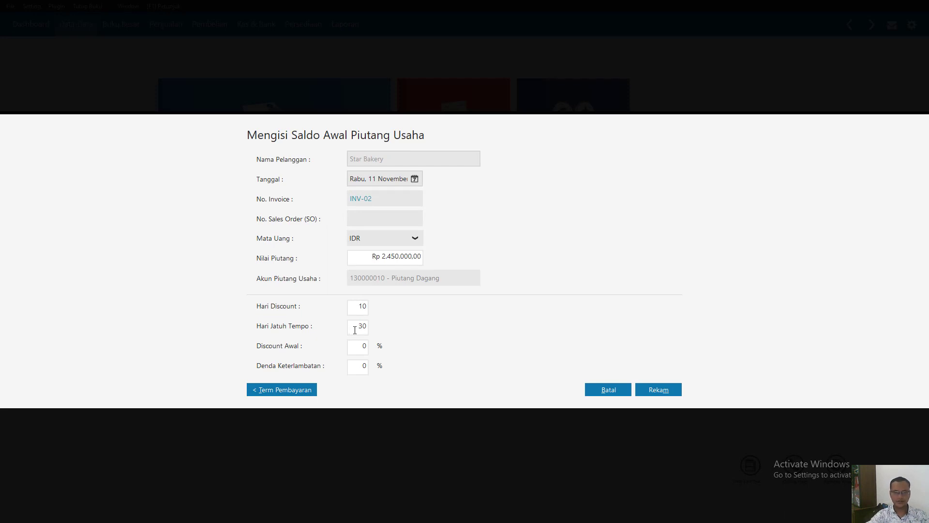
left_click(368, 349)
left_click(637, 387)
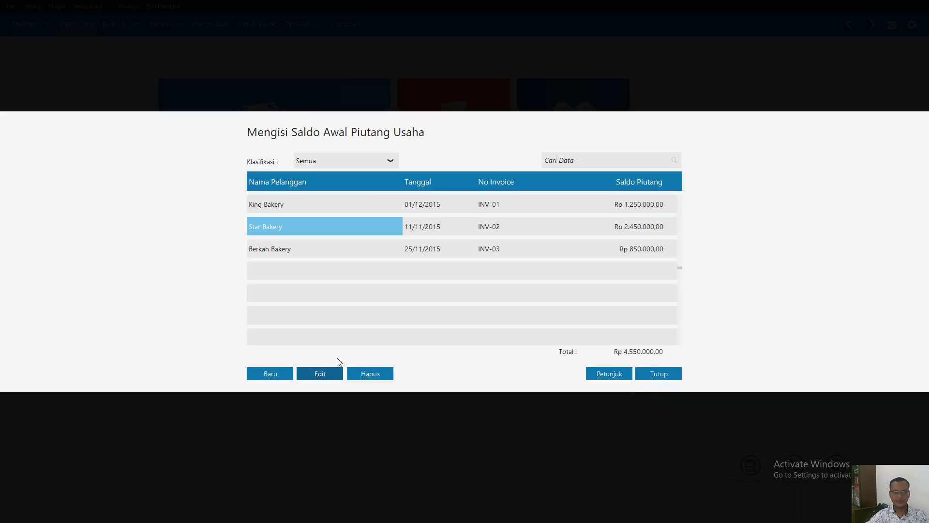
- Set Berkah Bakery's receivable payment terms to 10 discount days and 2% early discount, record the entry and close the receivables list
left_click(281, 252)
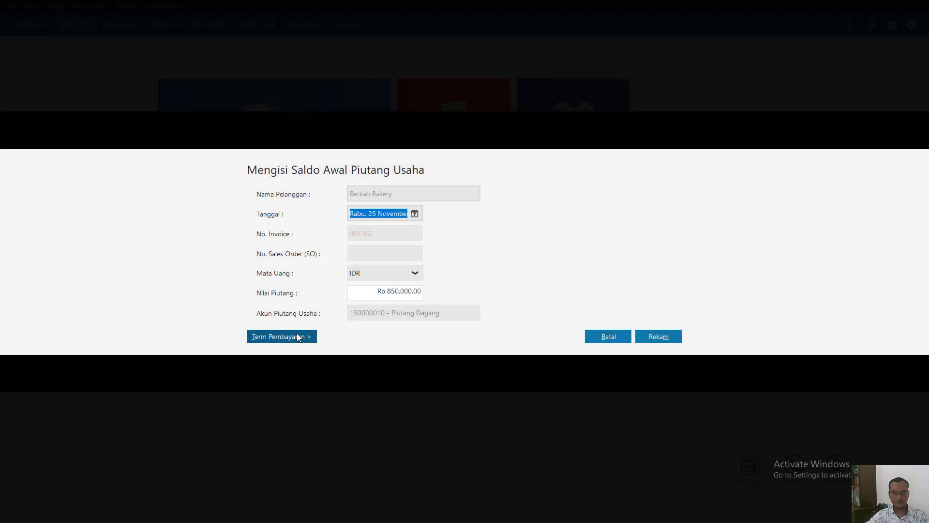
left_click(297, 335)
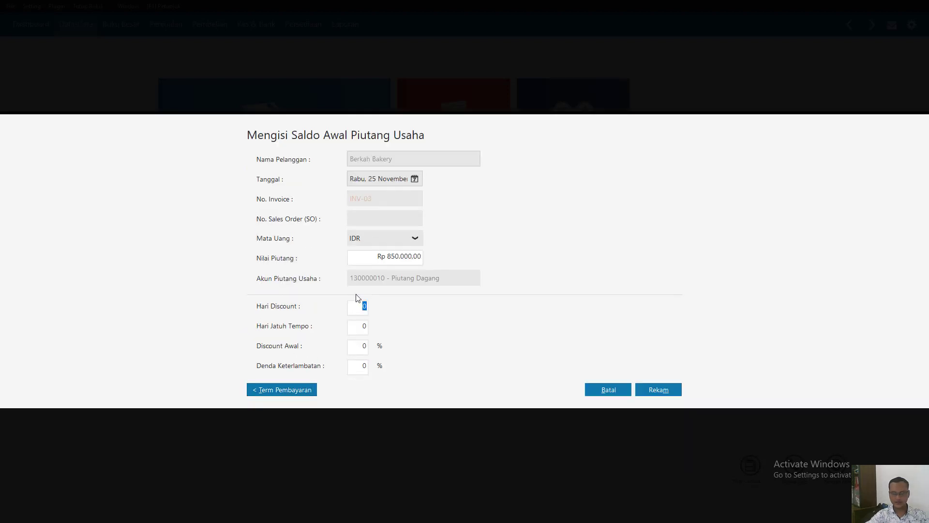
type("10")
left_click(368, 349)
type("2")
left_click(643, 391)
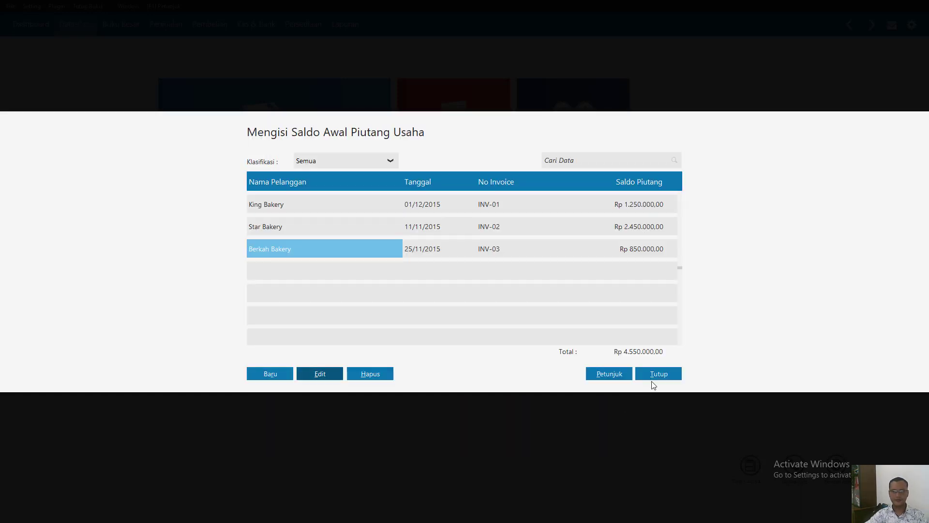
left_click(659, 375)
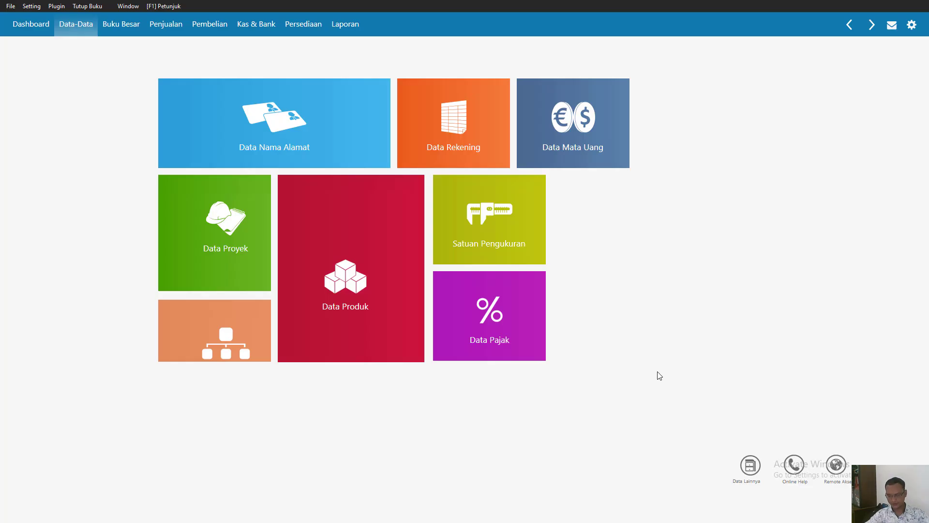
- Create an opening accounts payable entry for vendor PT Sinar Terang and date it 4 December 2015
left_click(32, 7)
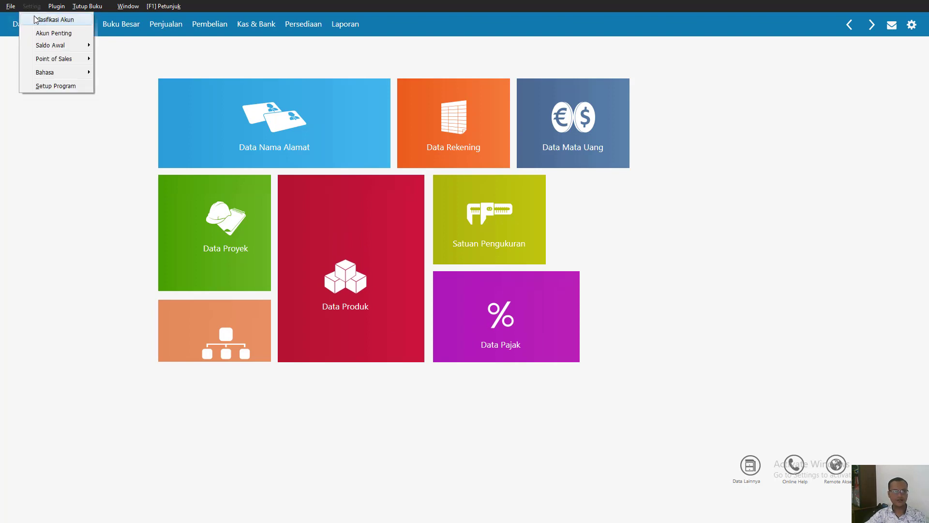
mouse_move(57, 47)
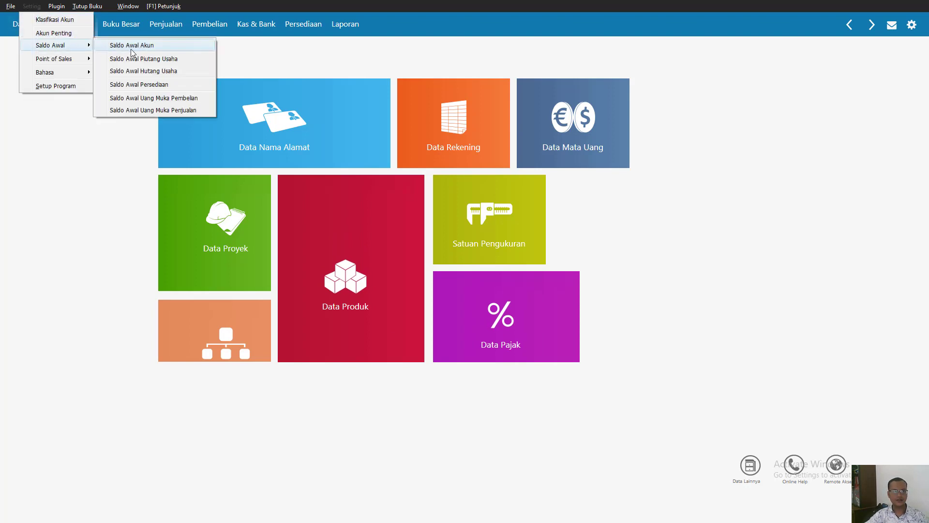
left_click(143, 71)
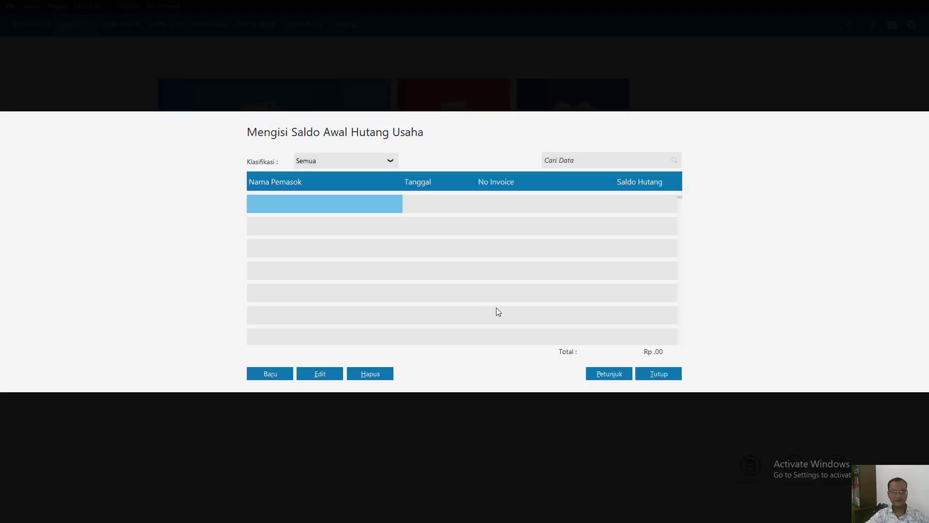
left_click(272, 374)
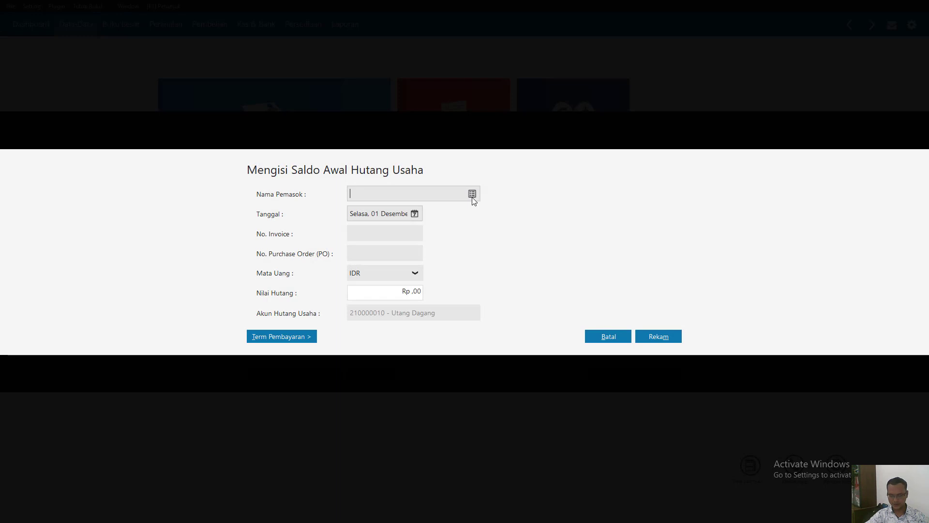
left_click(472, 196)
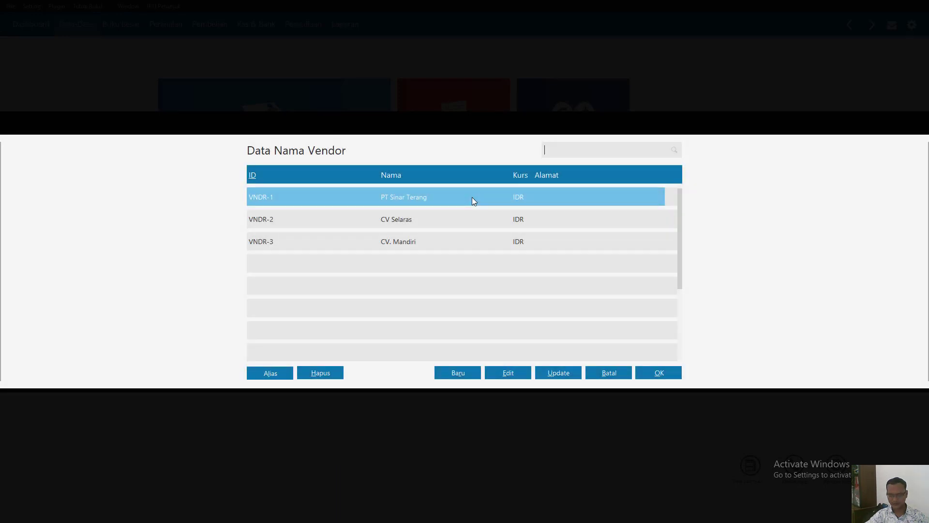
double_click(414, 196)
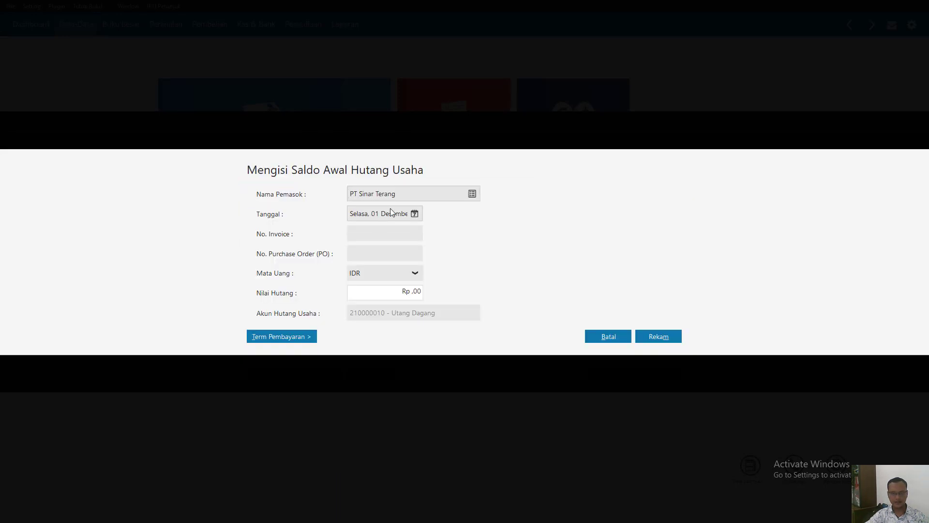
left_click(420, 216)
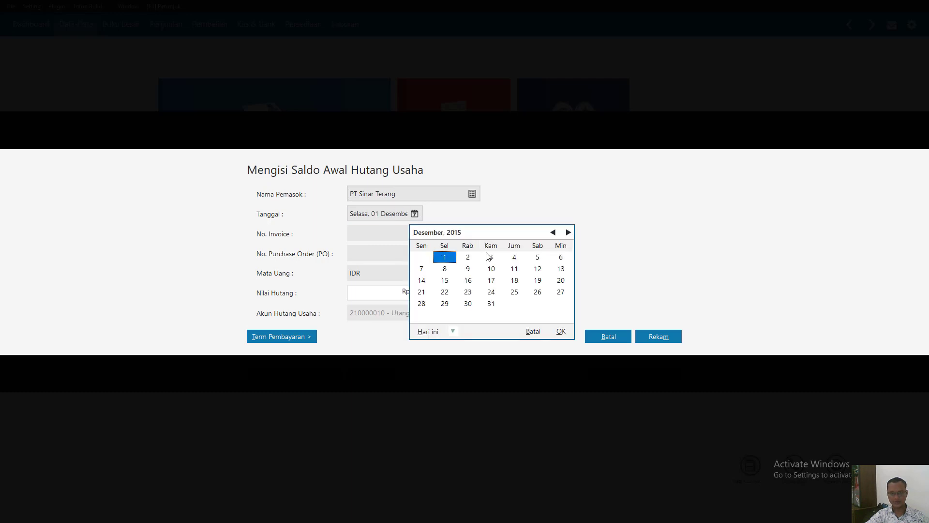
double_click(515, 257)
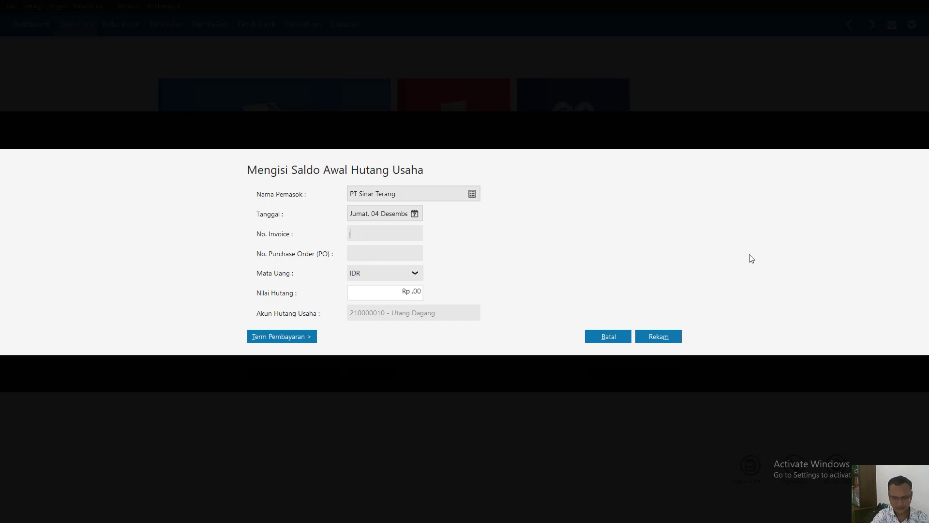
- Set PT Sinar Terang's invoice number to INV-01 and payable value to Rp 10,000,000
type("NV-01")
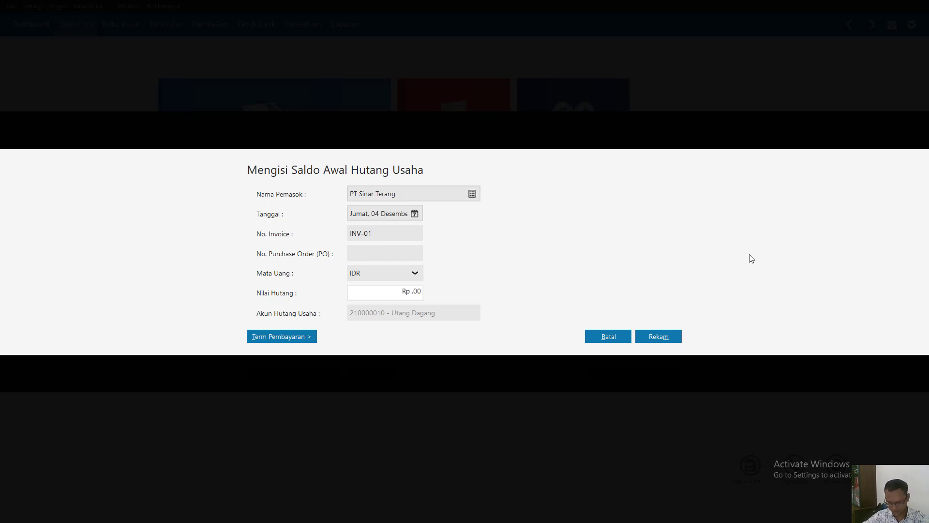
left_click(381, 288)
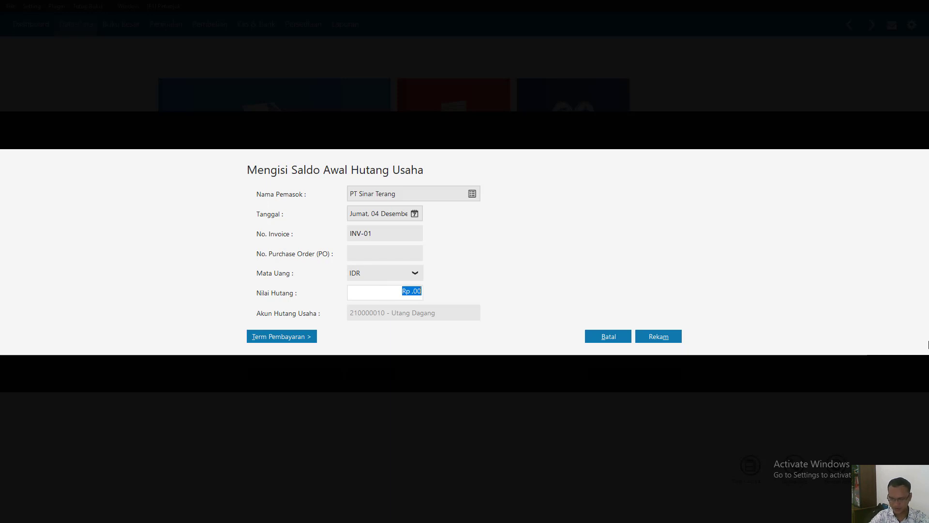
type("10000000")
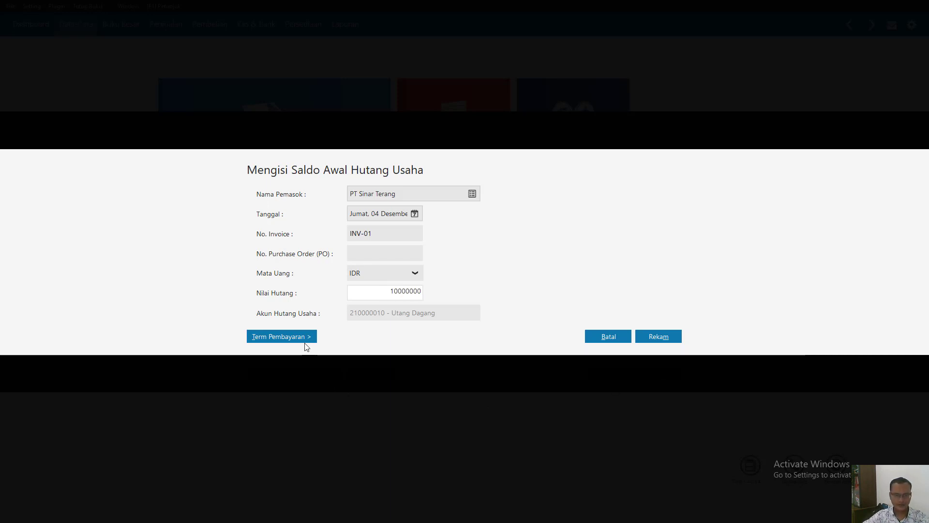
- Set PT Sinar Terang's payment terms to 10 discount days, 30 due days and 2% early discount, and record the entry
left_click(305, 341)
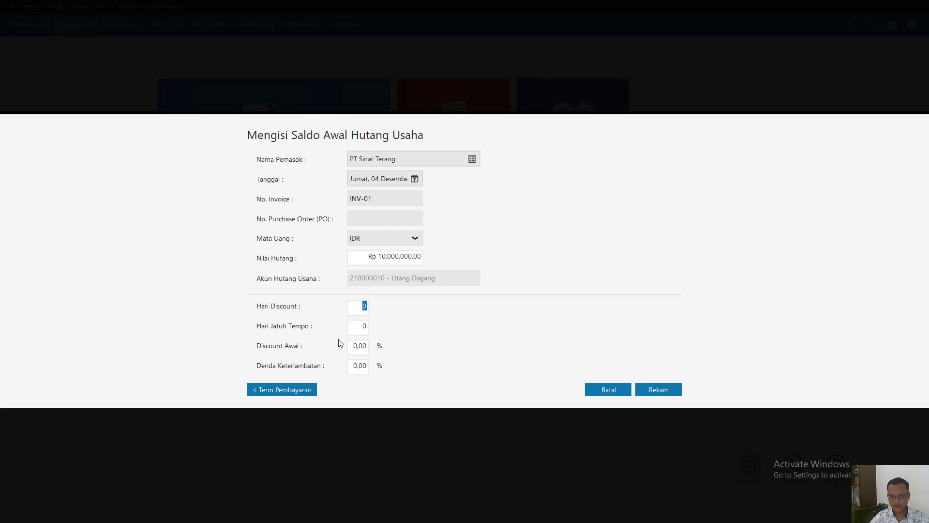
type("1")
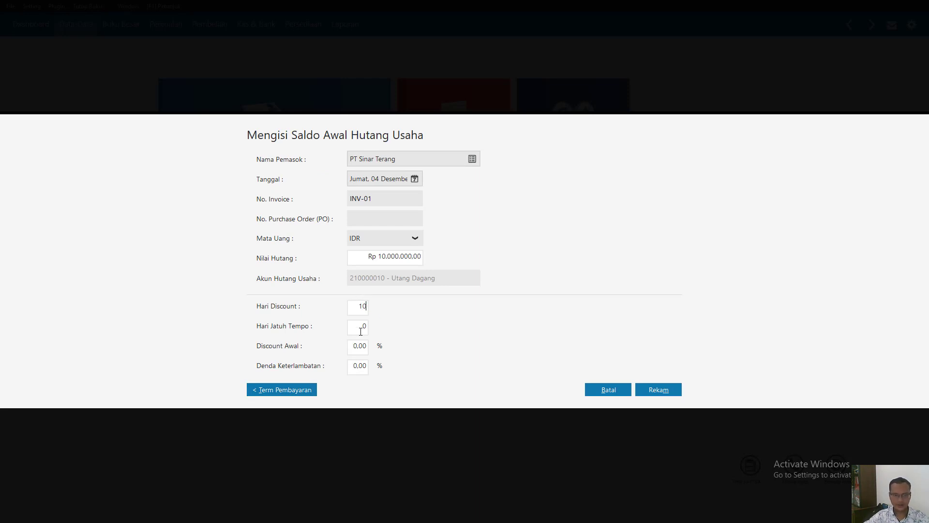
type("3")
left_click(357, 350)
type("2")
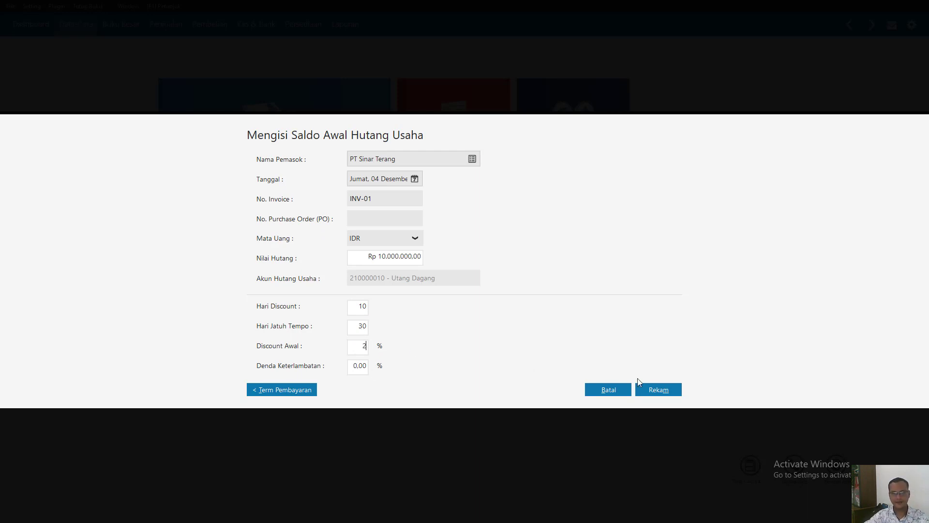
left_click(667, 392)
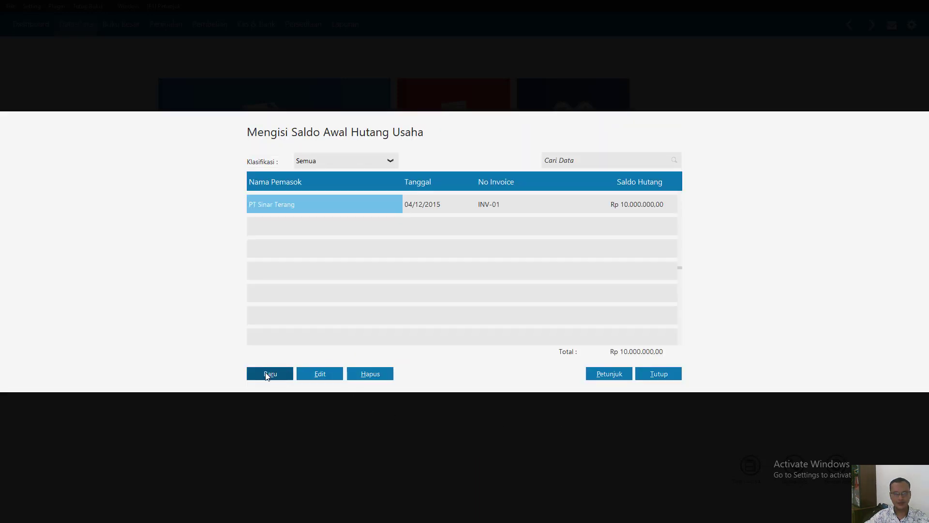
- Create an opening accounts payable entry for vendor CV Selaras and date it 5 November 2015
left_click(269, 373)
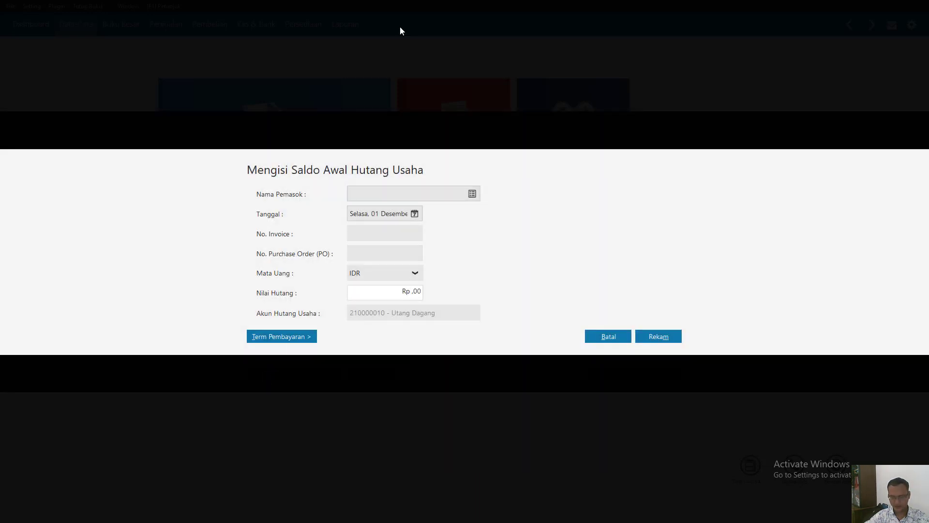
left_click(472, 194)
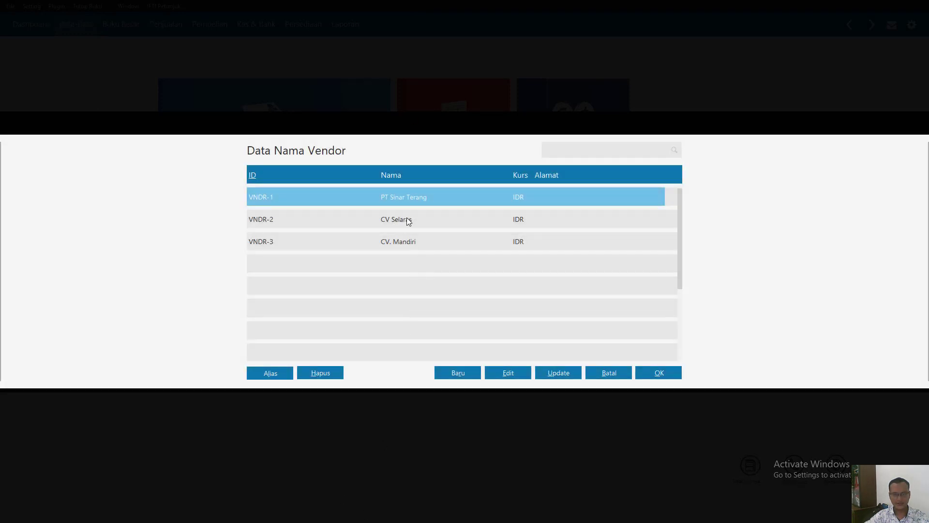
double_click(407, 218)
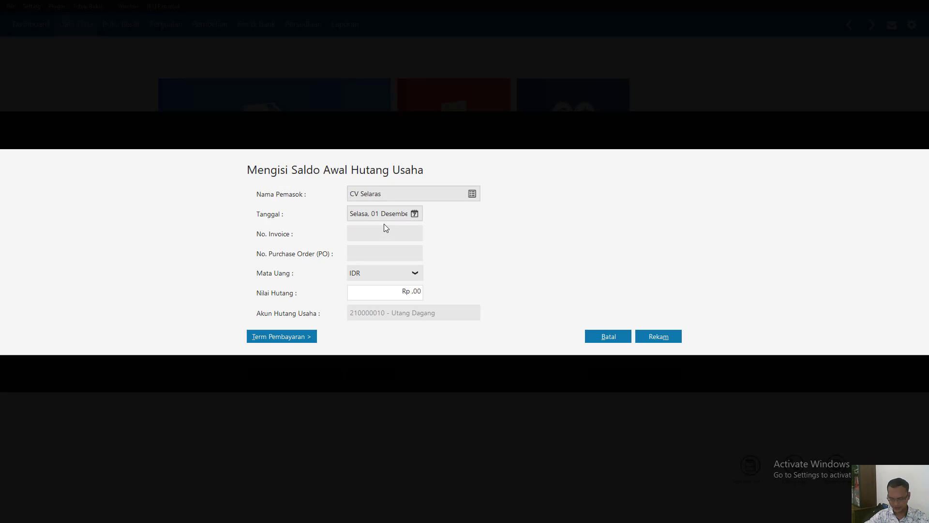
left_click(415, 214)
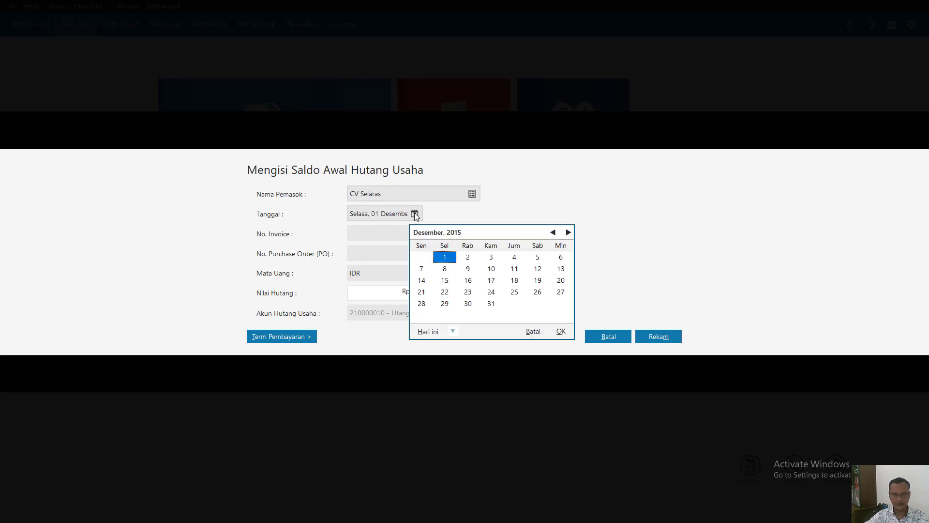
left_click(552, 233)
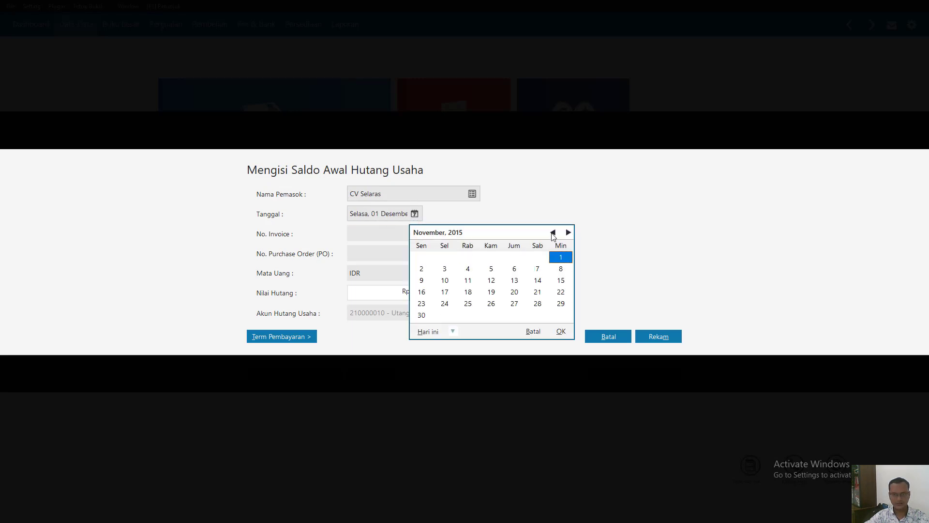
left_click(491, 269)
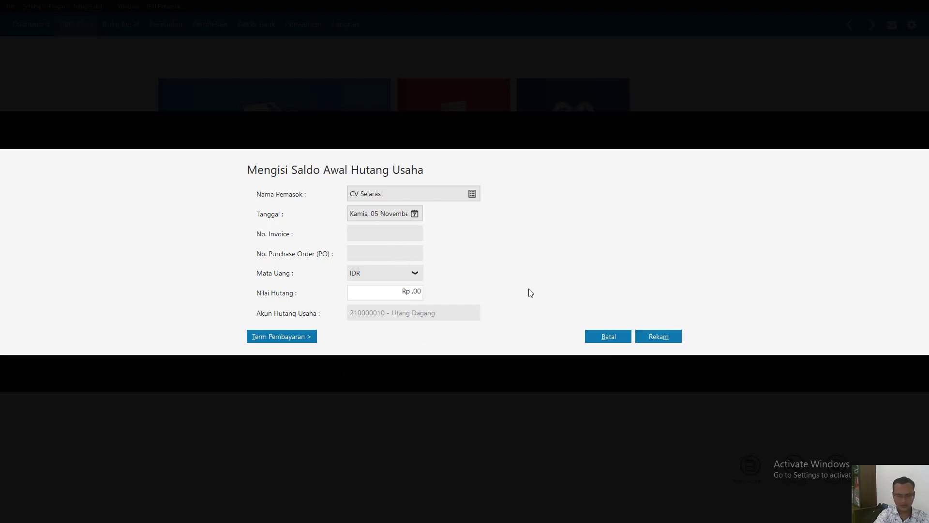
- Set CV Selaras's invoice number to INV-02 and payable value to Rp 6,025,000
type("INV-02")
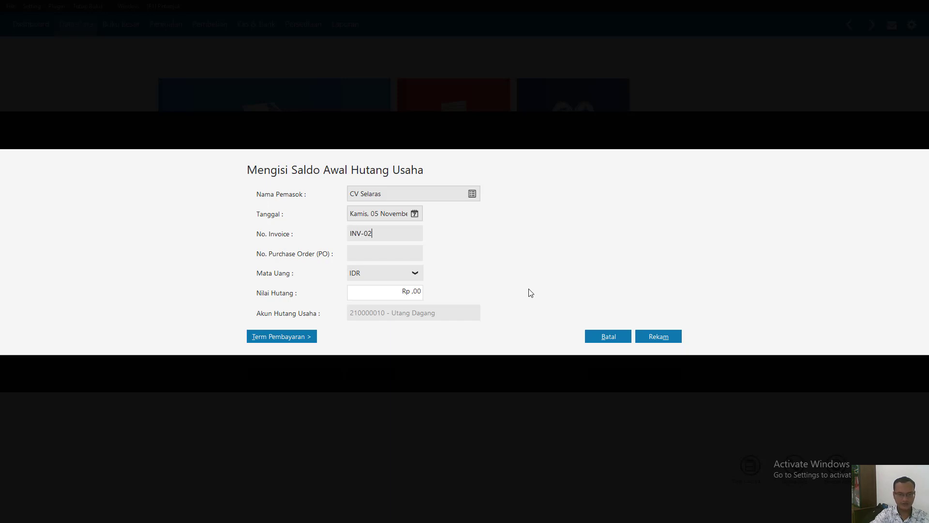
left_click(408, 288)
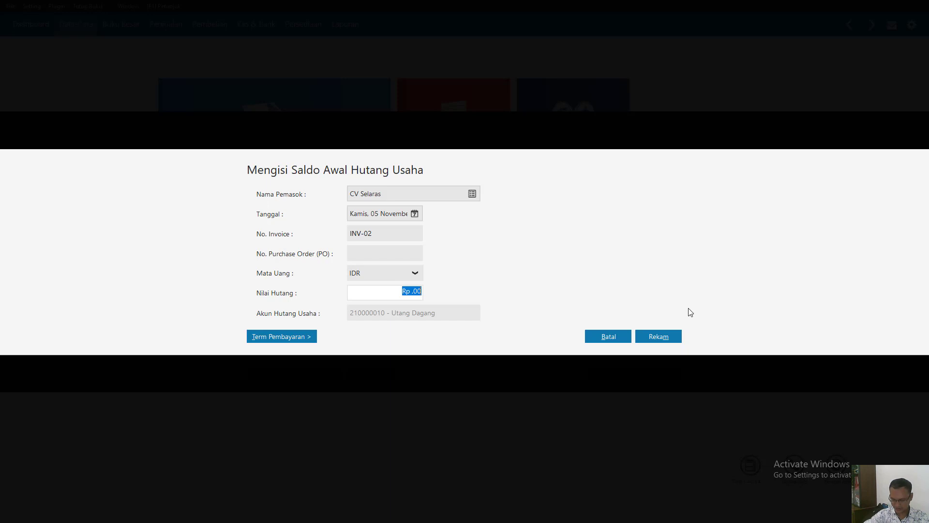
type("602")
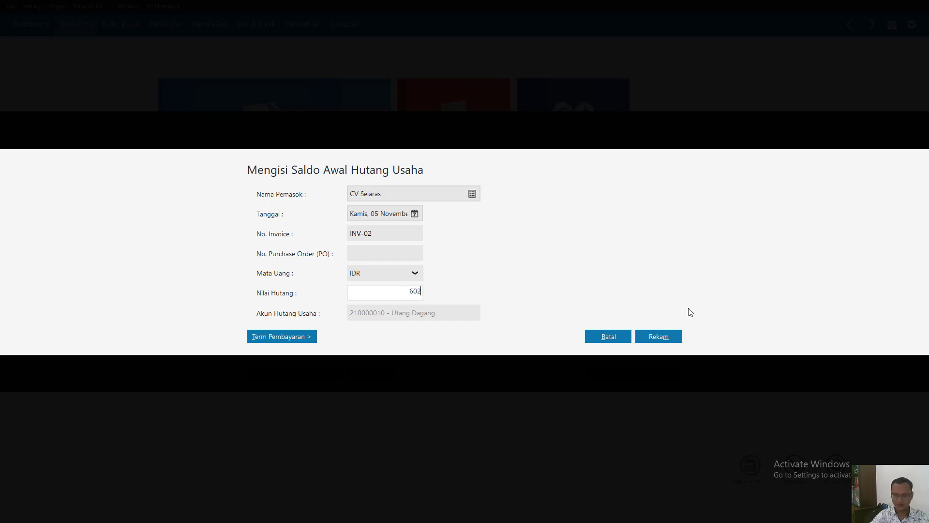
type("5000")
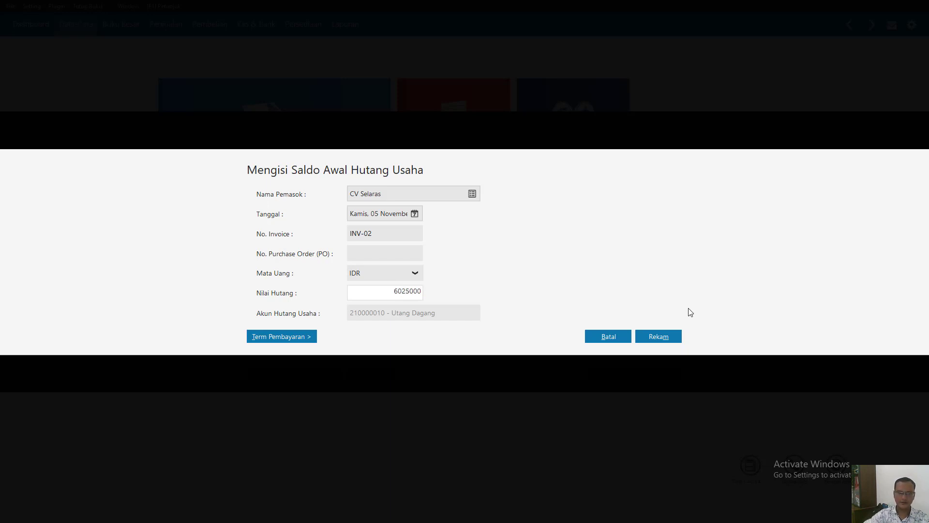
- Set CV Selaras's payment terms to 10 discount days, 30 due days and 2% early discount, and record the entry
left_click(296, 339)
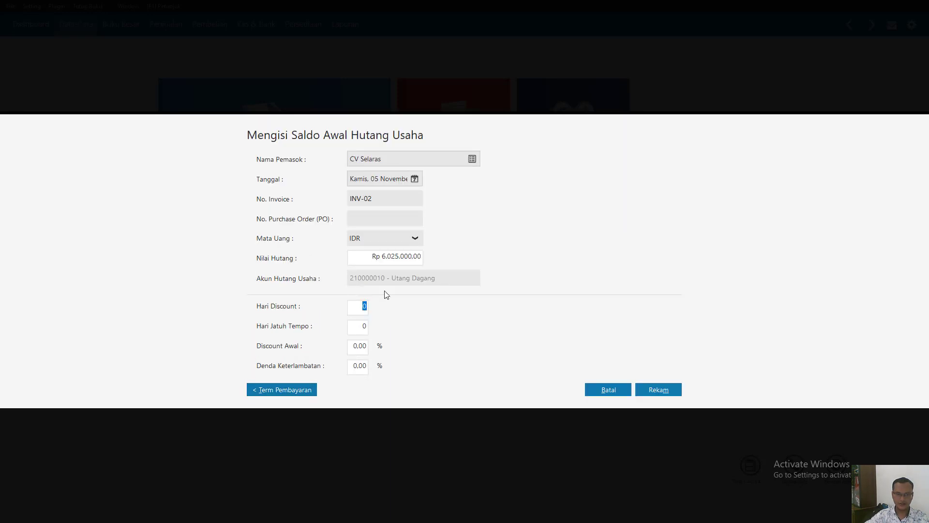
type("10")
left_click(365, 327)
type("30")
left_click(355, 345)
type("2")
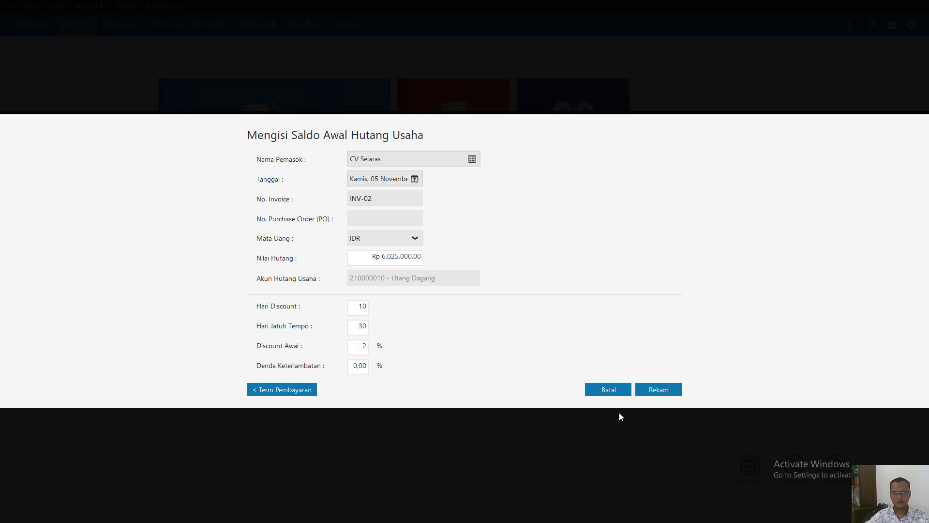
left_click(667, 390)
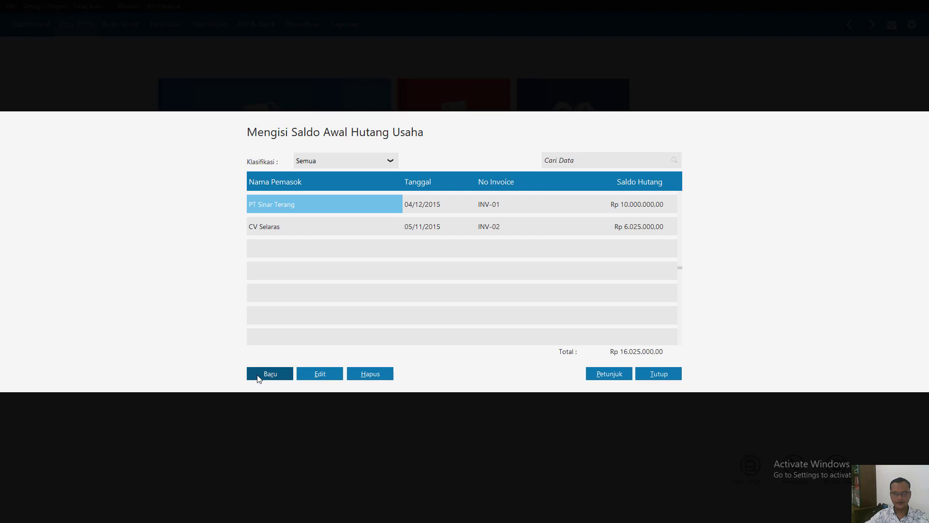
- Create an opening accounts payable entry for vendor CV. Mandiri and date it 25 November 2015
left_click(269, 374)
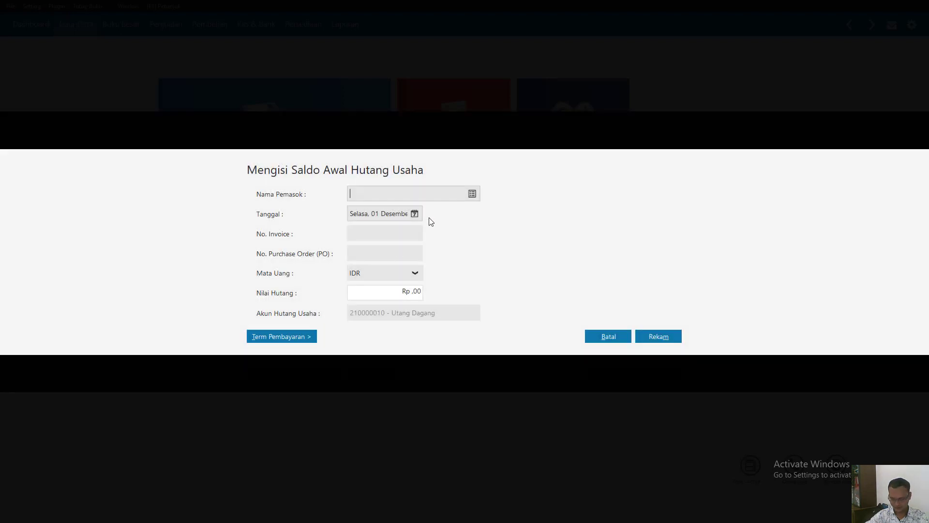
left_click(472, 193)
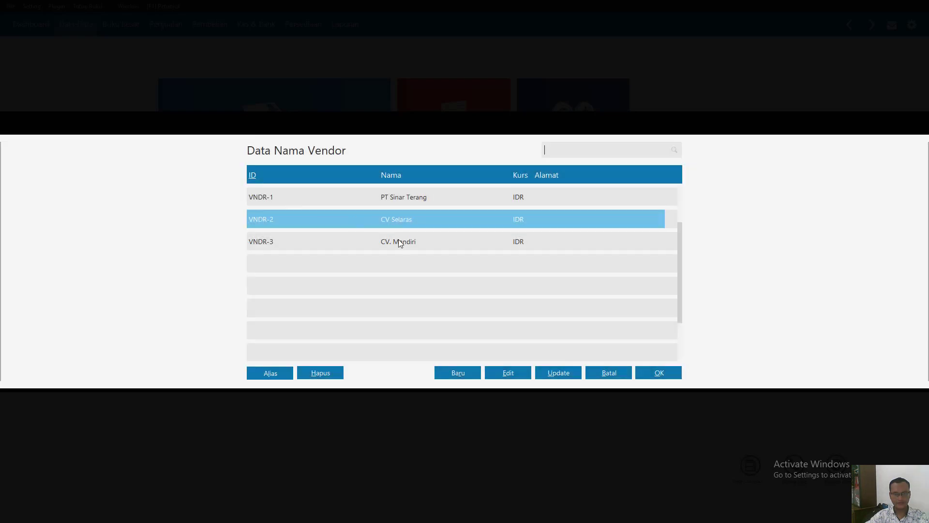
double_click(399, 242)
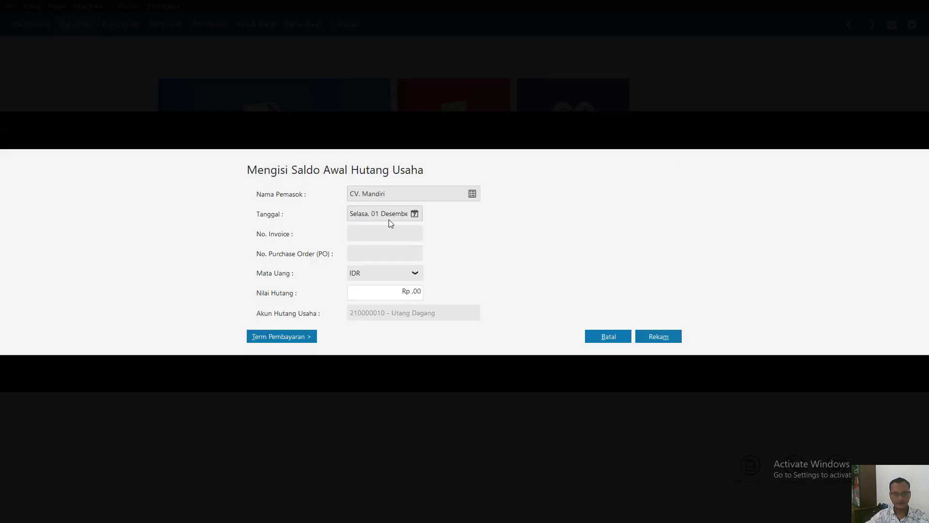
left_click(390, 211)
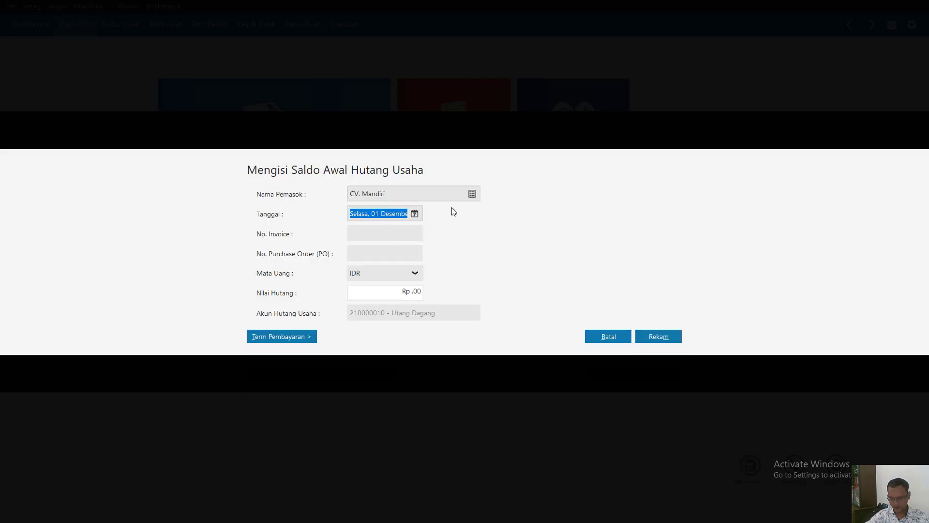
left_click(415, 214)
left_click(553, 232)
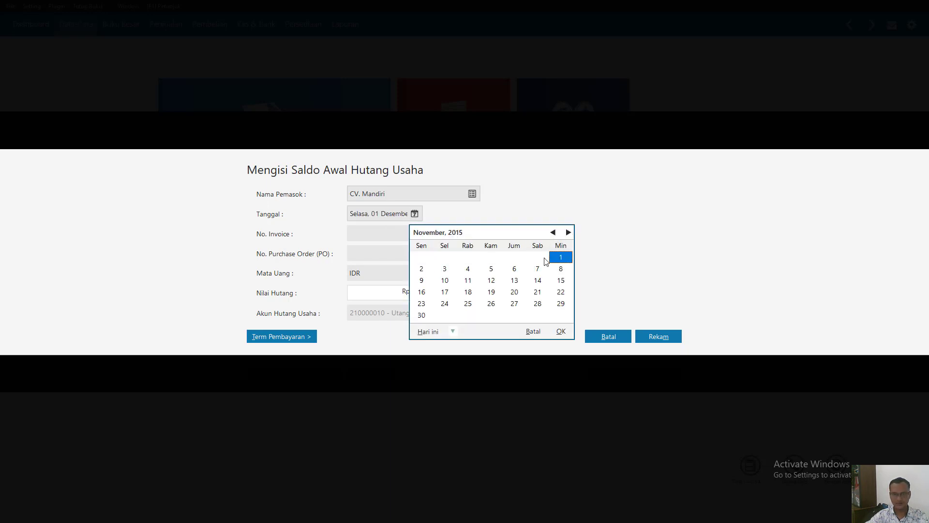
left_click(468, 304)
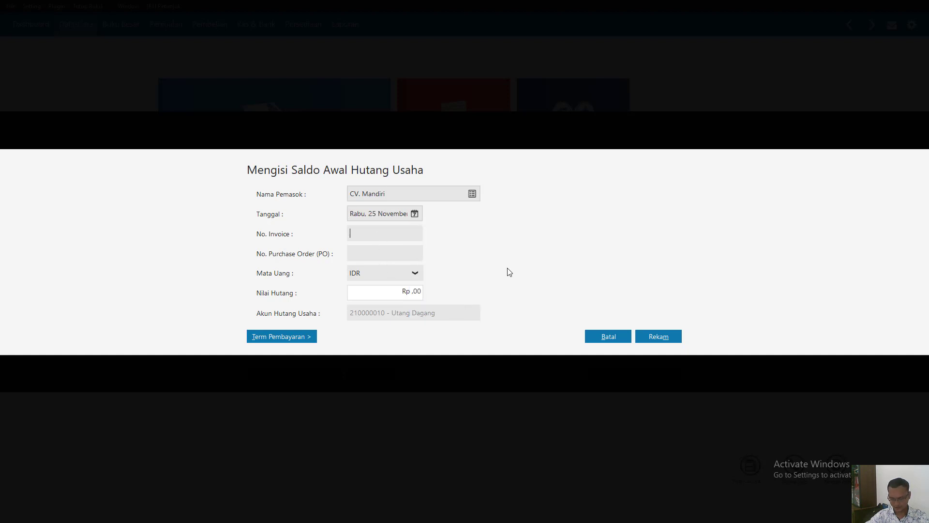
- Set CV. Mandiri's invoice number to INV-03 and payable value to Rp 850,000
type("IN")
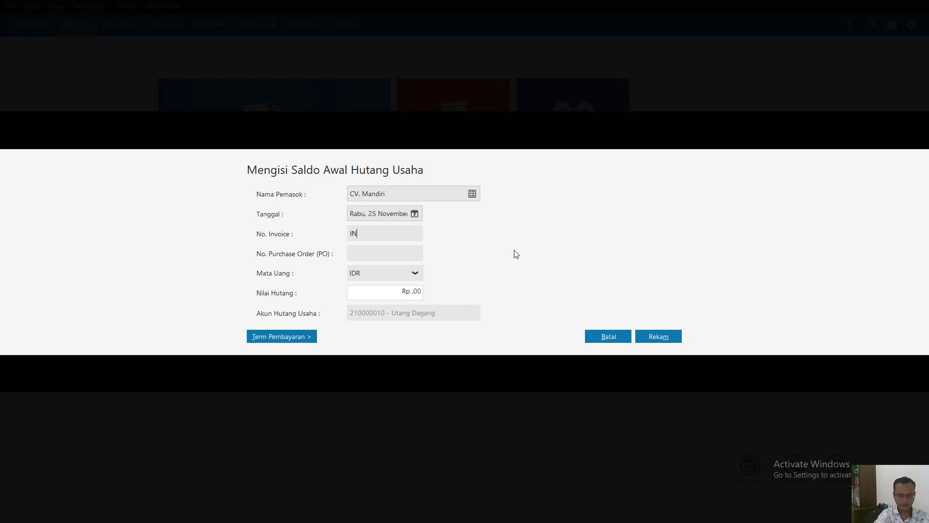
type("V-03")
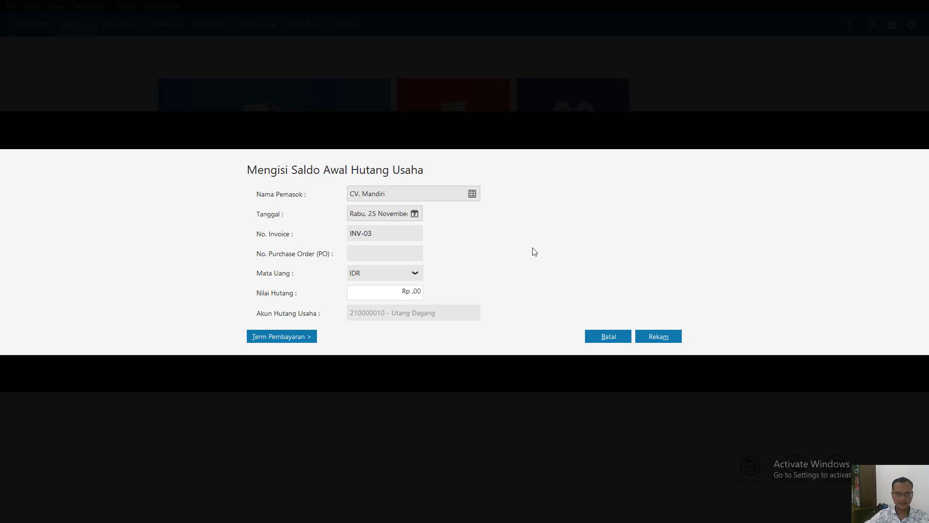
left_click(402, 292)
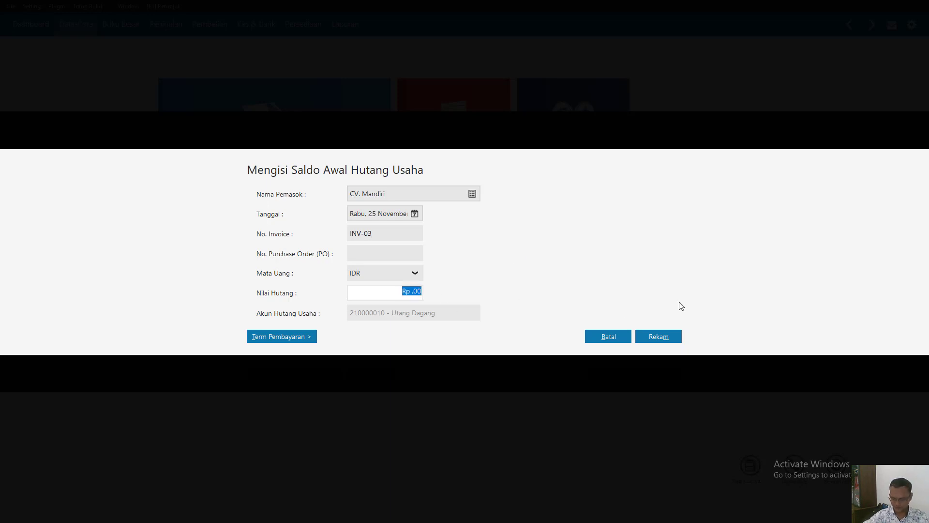
type("8")
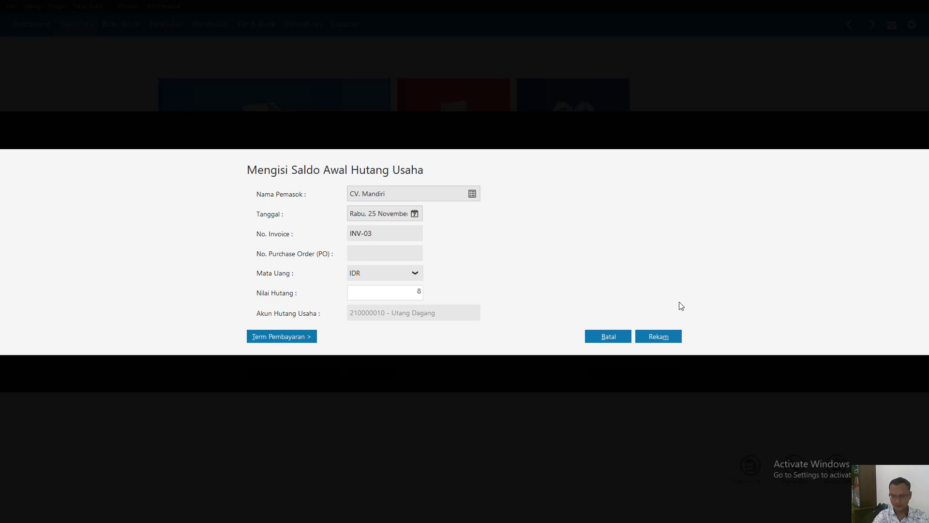
type("50000")
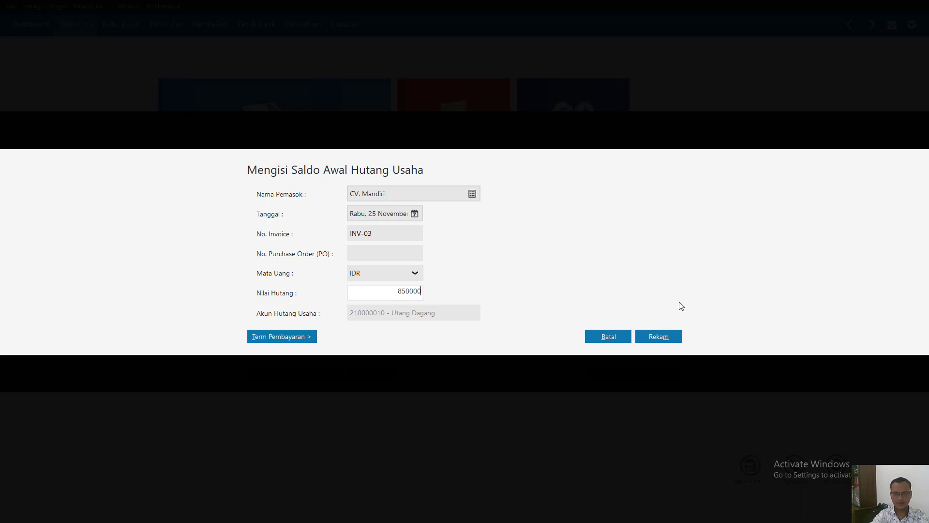
- Set CV. Mandiri's payment terms to 10 discount days, 30 due days and 2% early discount, record the entry and close the payables list
left_click(302, 339)
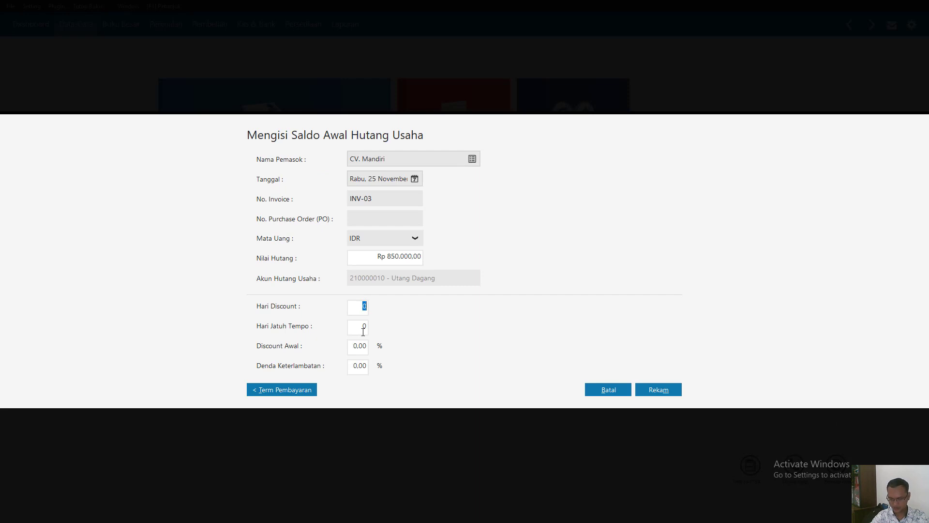
type("1")
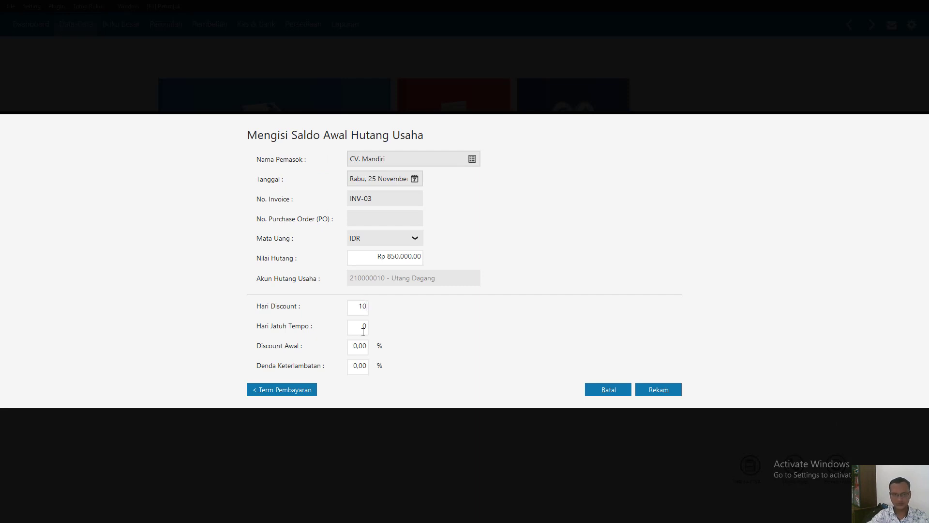
left_click(358, 331)
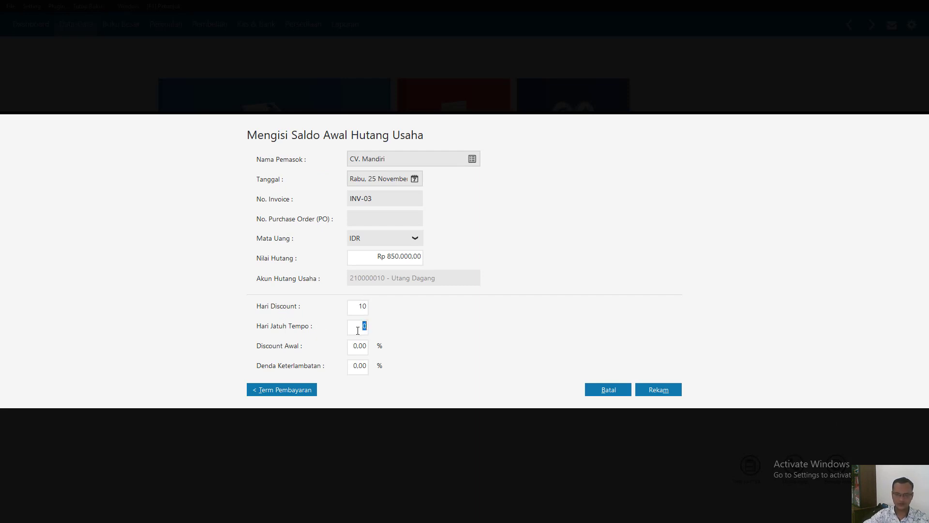
type("30")
left_click(365, 349)
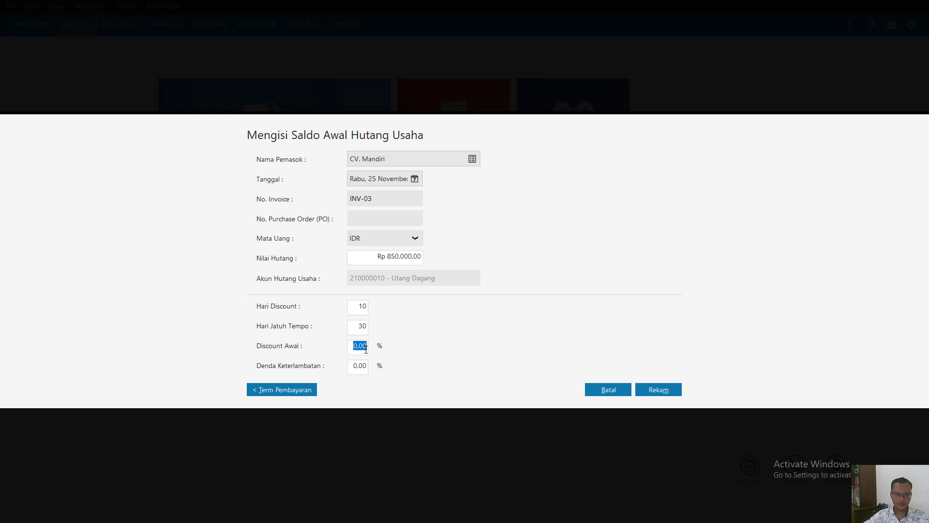
type("2")
left_click(664, 390)
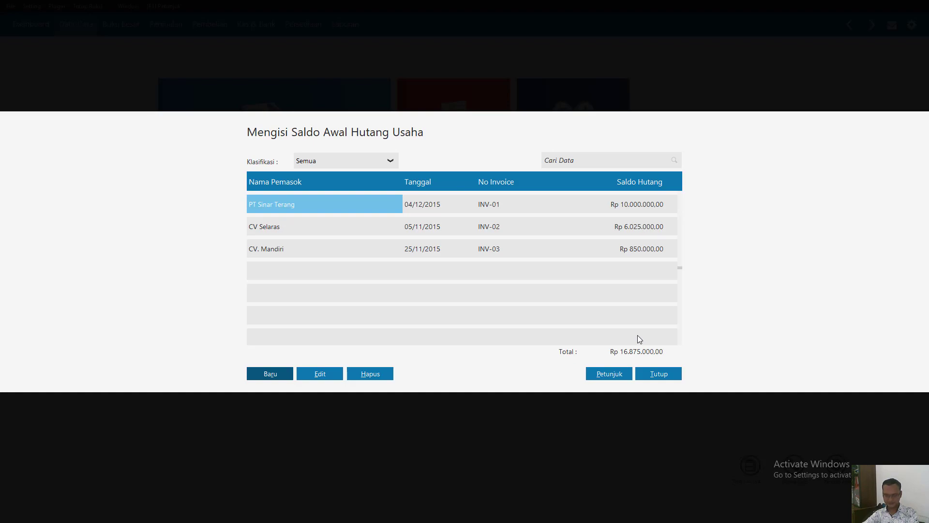
left_click(661, 379)
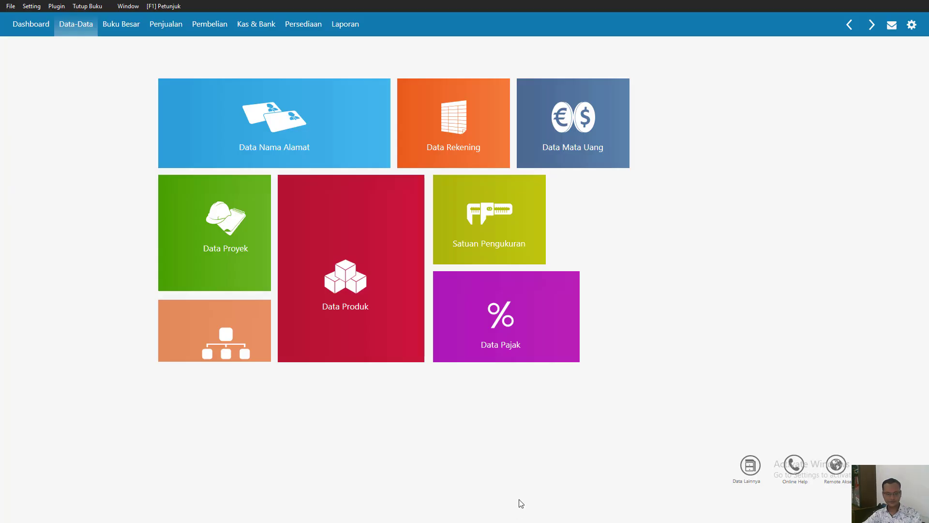
key("super")
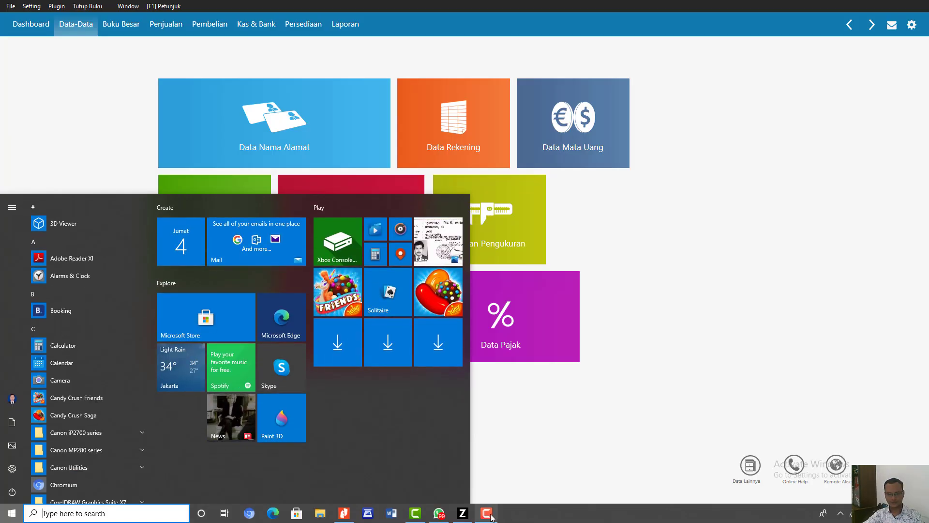
left_click(487, 513)
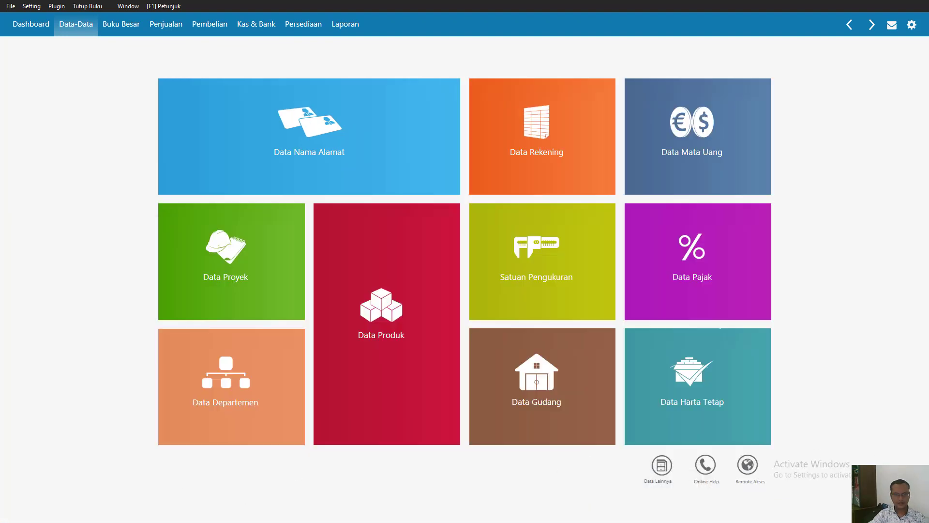
- Switch to the case document in Nitro Pro and look up the opening inventory balance table, Saldo Persediaan
key("super")
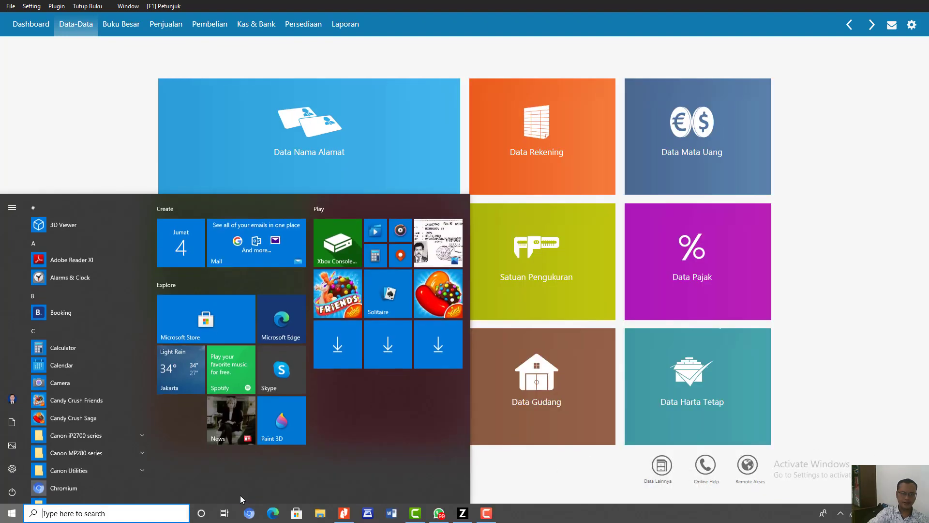
left_click(341, 512)
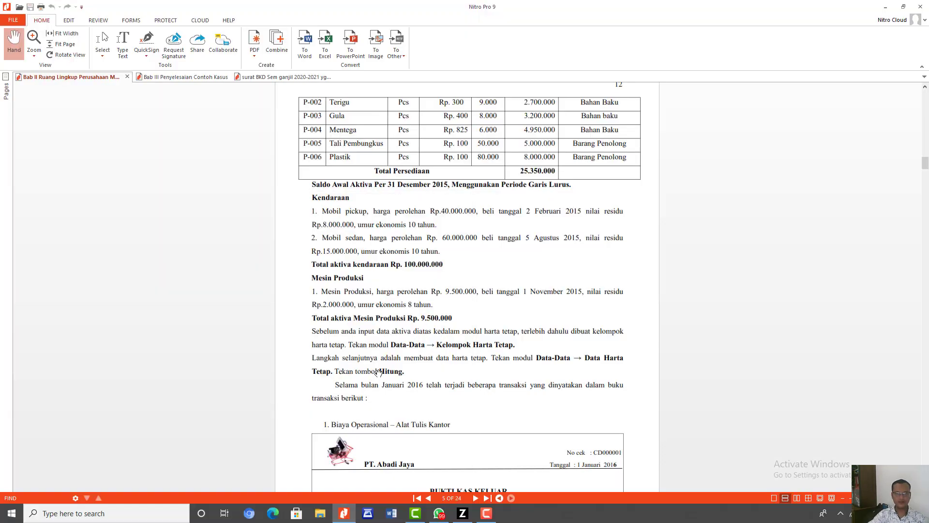
scroll(390, 348, "up", 5)
scroll(390, 348, "up", 4)
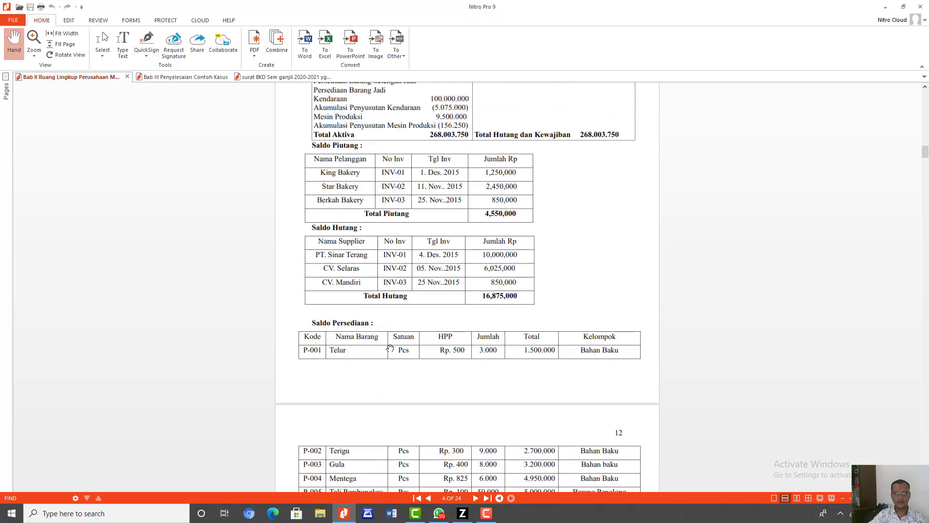
- Read through the Saldo Persediaan table, switch to Zahir Accounting and start a new inventory item record
scroll(390, 348, "down", 3)
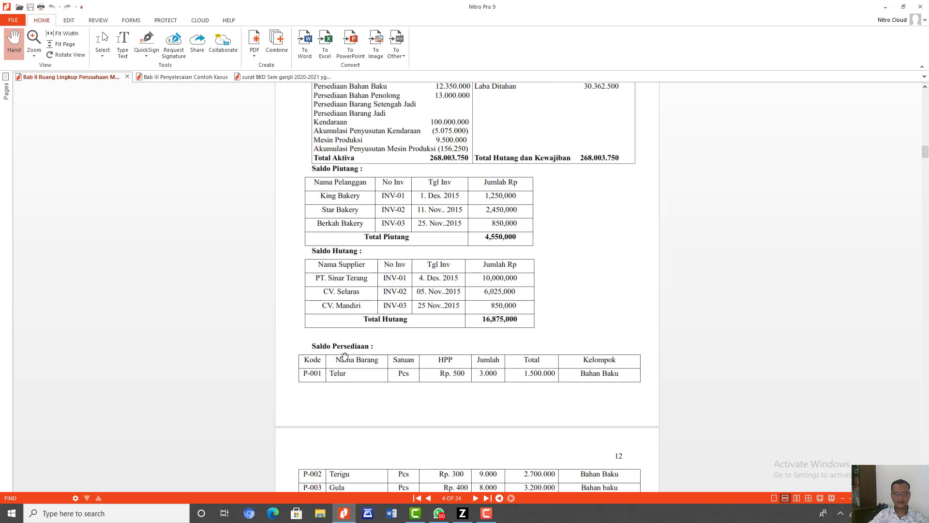
scroll(344, 357, "down", 4)
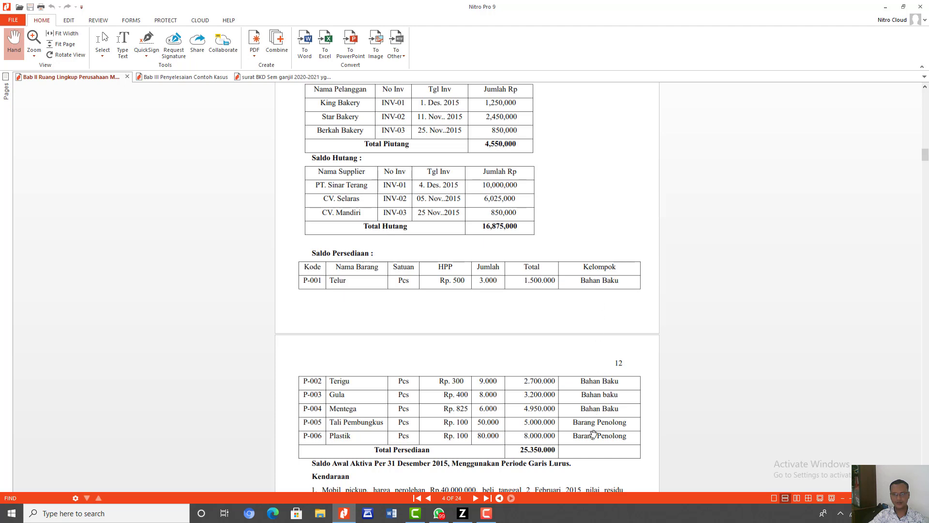
left_click(463, 513)
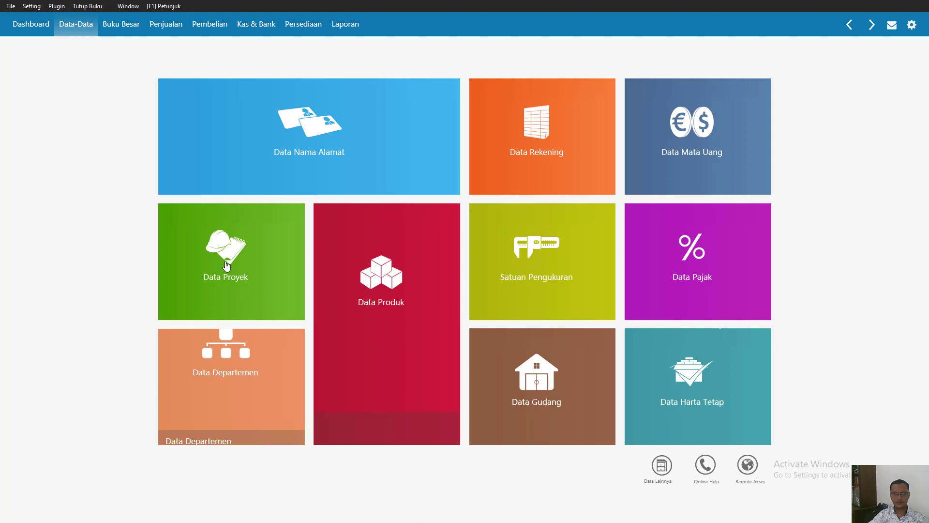
mouse_move(387, 311)
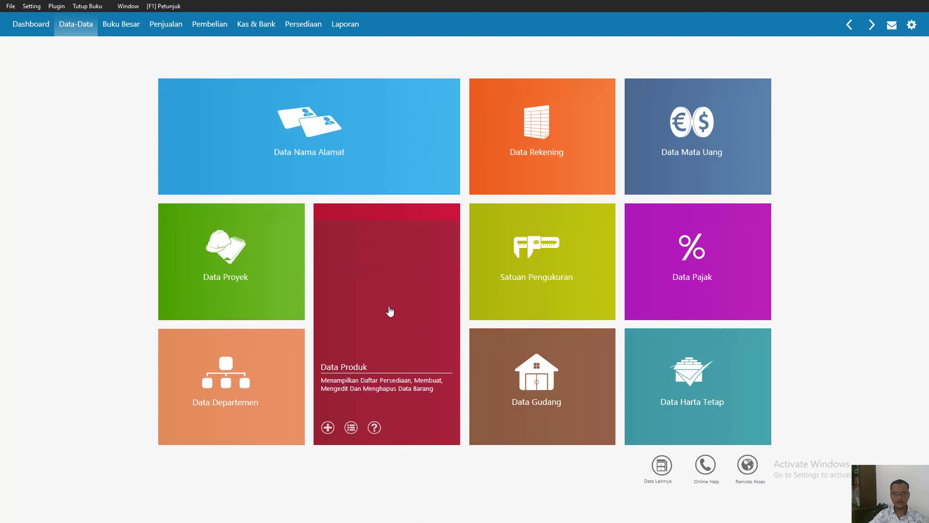
left_click(328, 428)
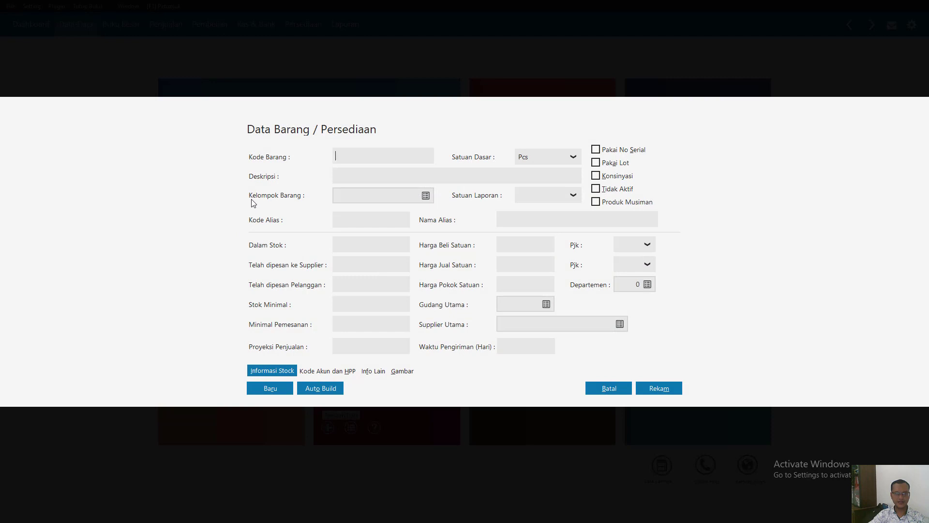
- Open the Bahan Baku item group for editing and select account 210000920 Utang Konsinyasi as its Konsinyasi account
left_click(427, 195)
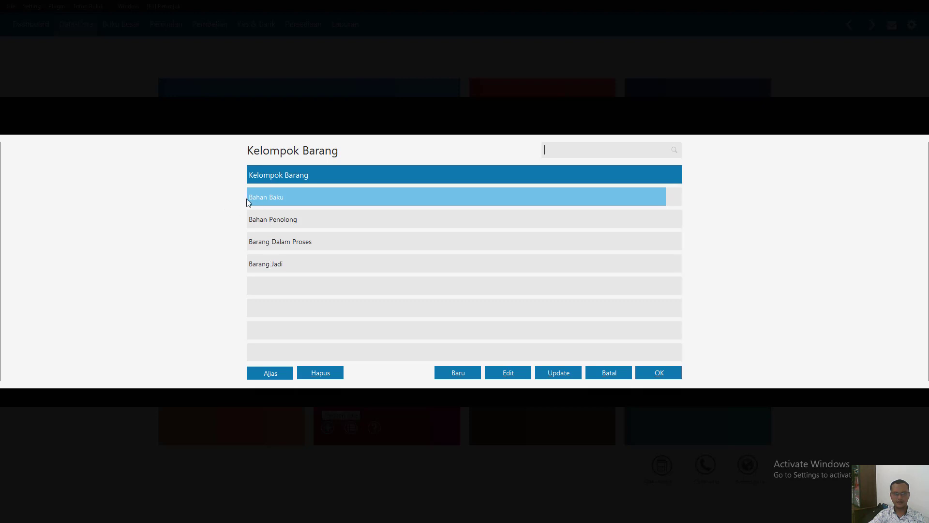
left_click(507, 374)
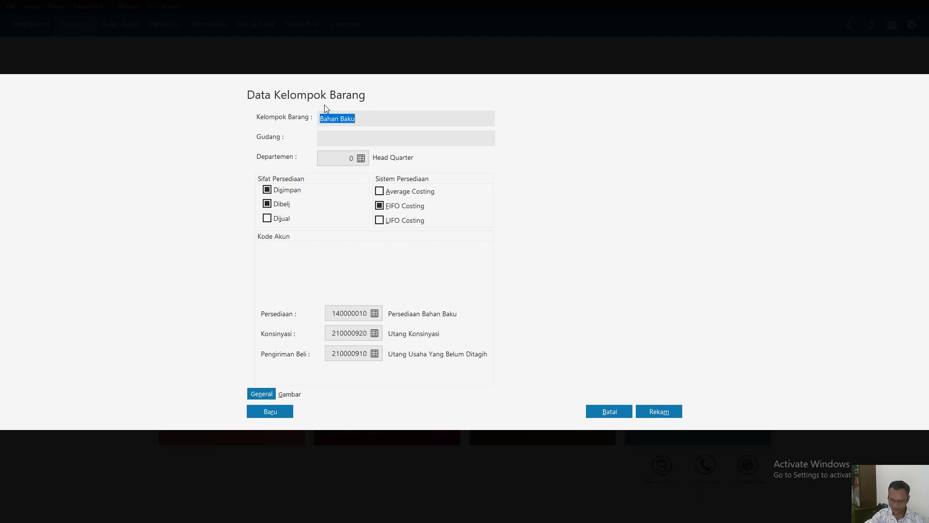
left_click(375, 333)
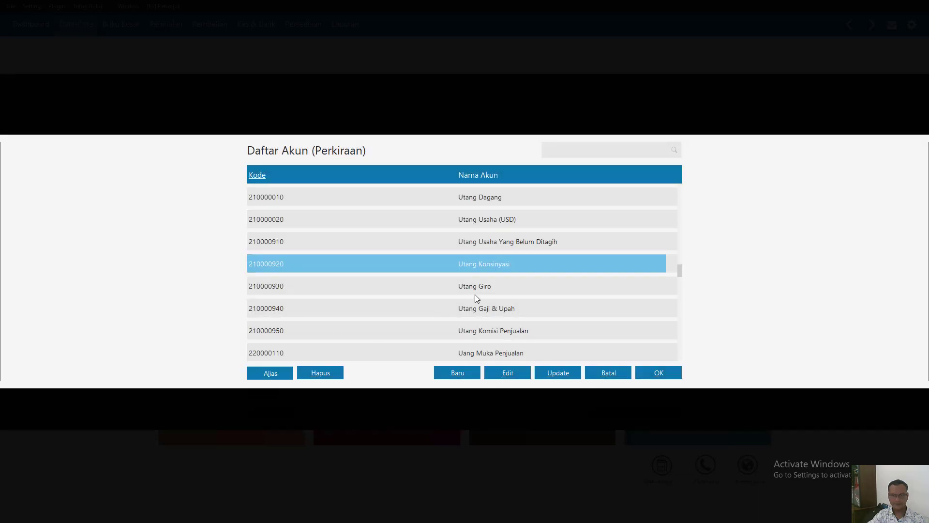
key("Down")
key("Down")
key("Down")
key("Down")
key("Down")
key("Down")
key("Down")
key("Down")
key("Down")
key("Down")
key("Down")
key("Down")
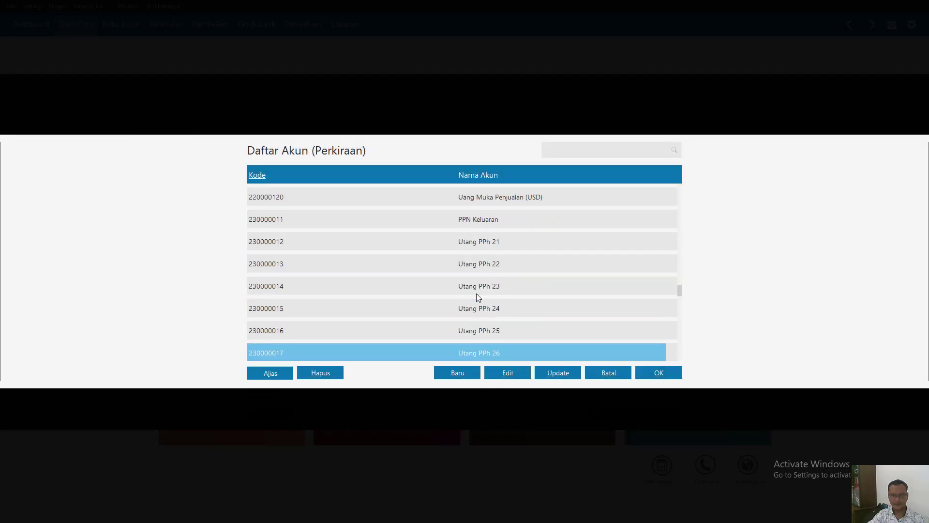
key("Down")
key("Down")
key("Down")
key("Down")
key("Down")
key("Down")
key("Down")
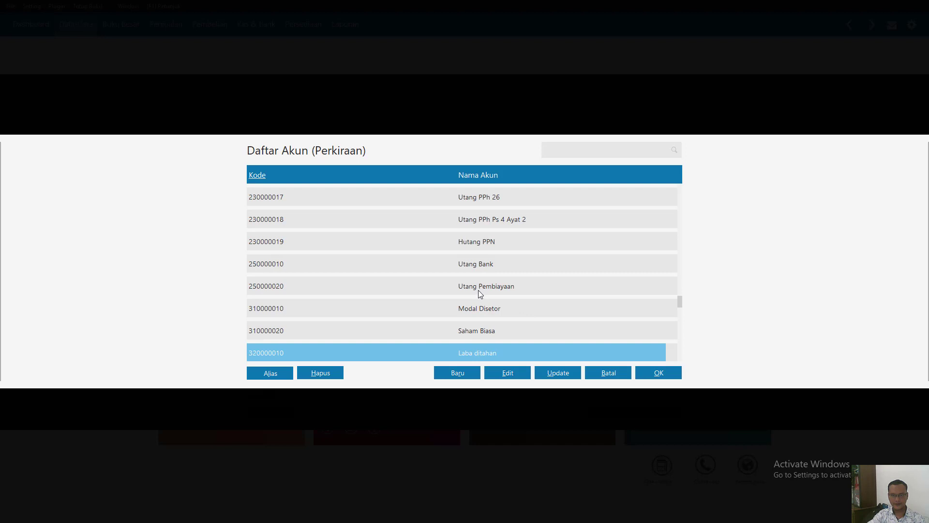
key("Down")
key("Down")
key("Up")
key("Up")
key("Up")
key("Up")
key("Up")
key("Up")
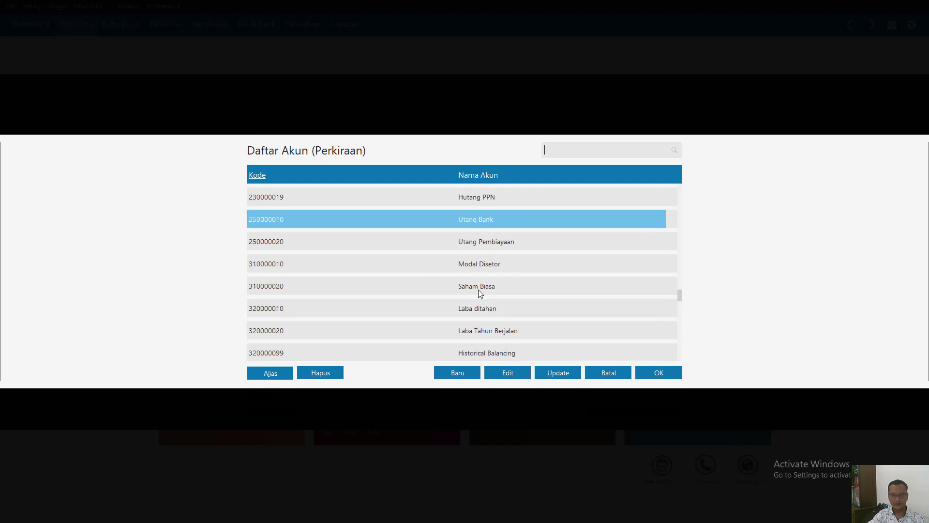
key("Up")
key("Up")
key("Up")
key("Up")
key("Up")
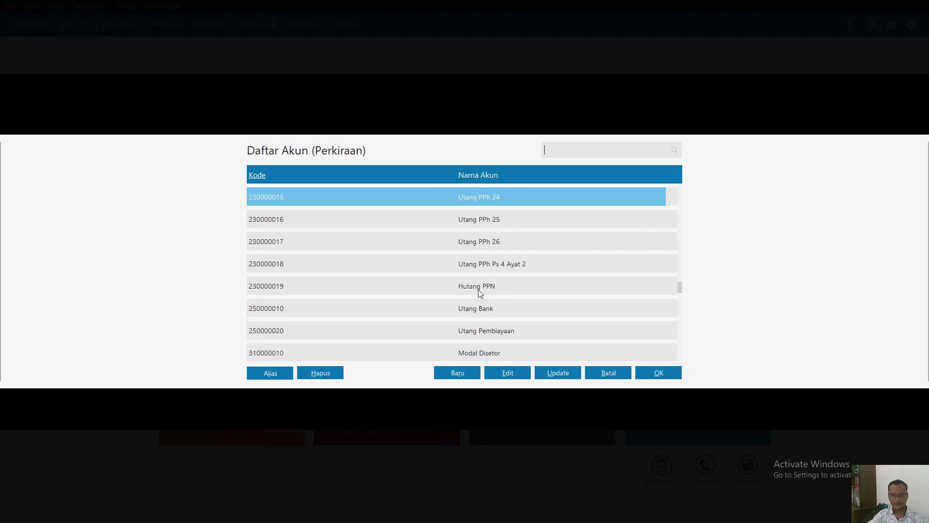
key("Up")
key("Up")
key("Up")
key("Up")
key("Up")
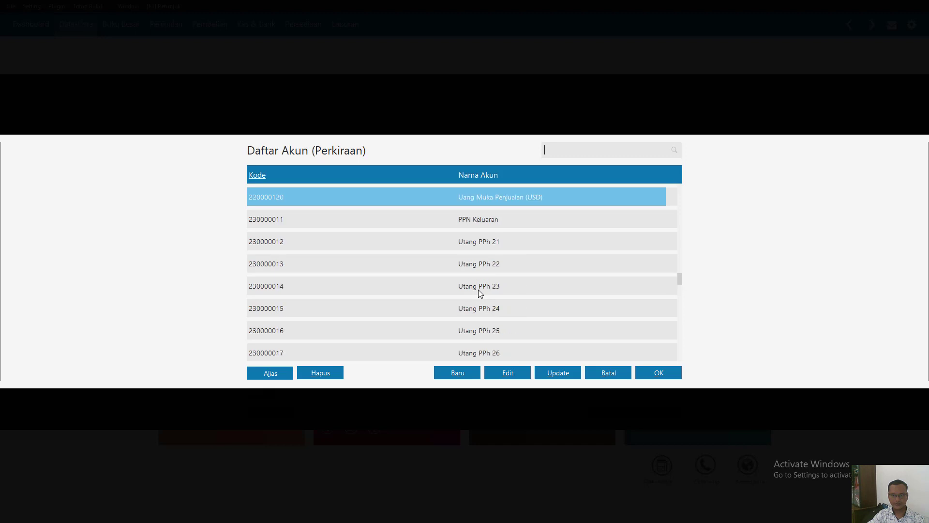
key("Up")
key("Up")
key("Up")
key("Up")
key("Up")
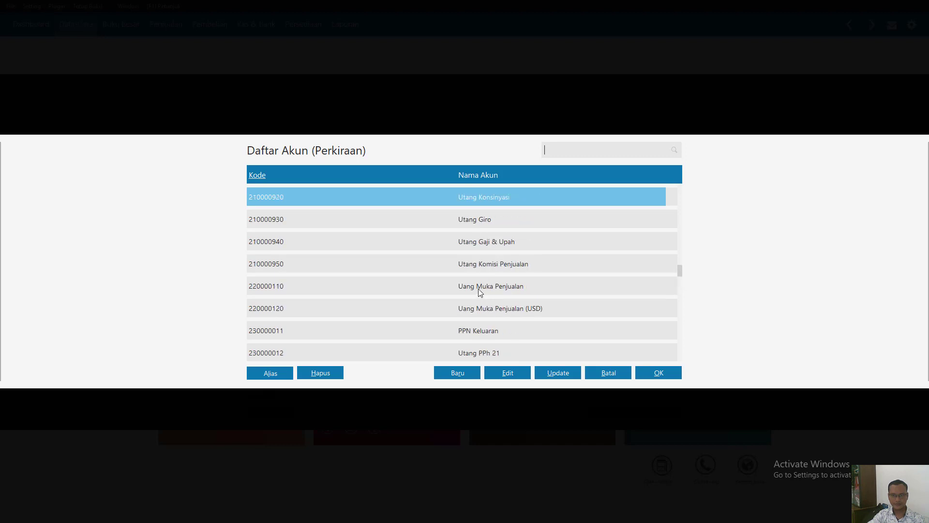
key("Up")
key("Up")
key("Up")
key("Up")
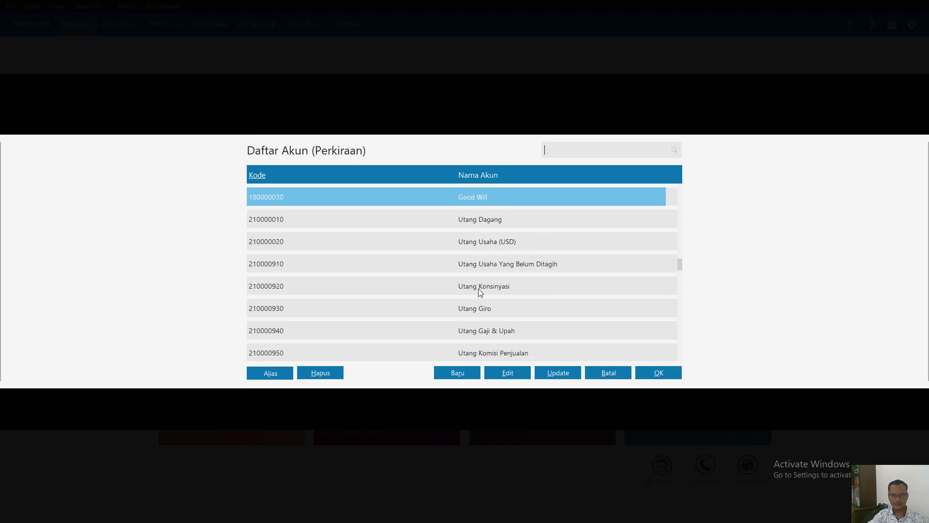
left_click(479, 289)
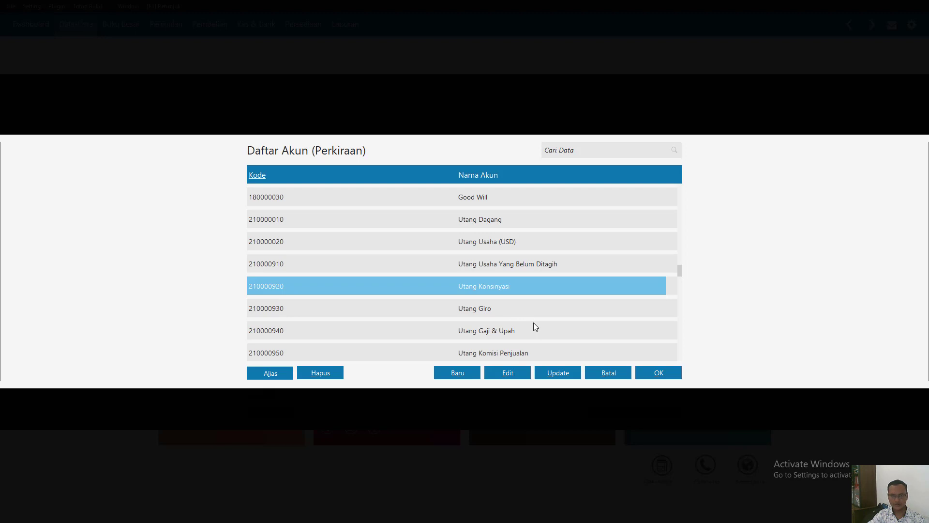
left_click(658, 376)
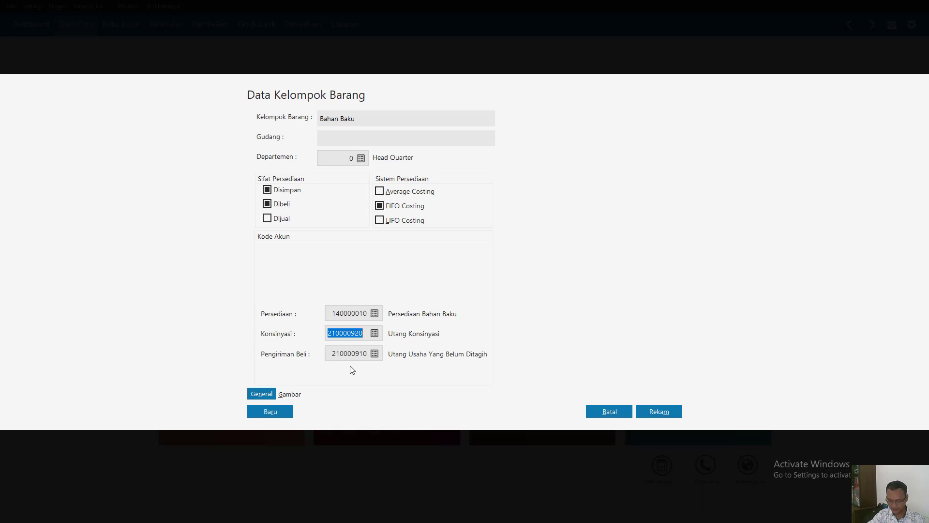
- Look through the inventory accounts in the chart of accounts for the Bahan Baku group's Pengiriman Beli account
left_click(375, 354)
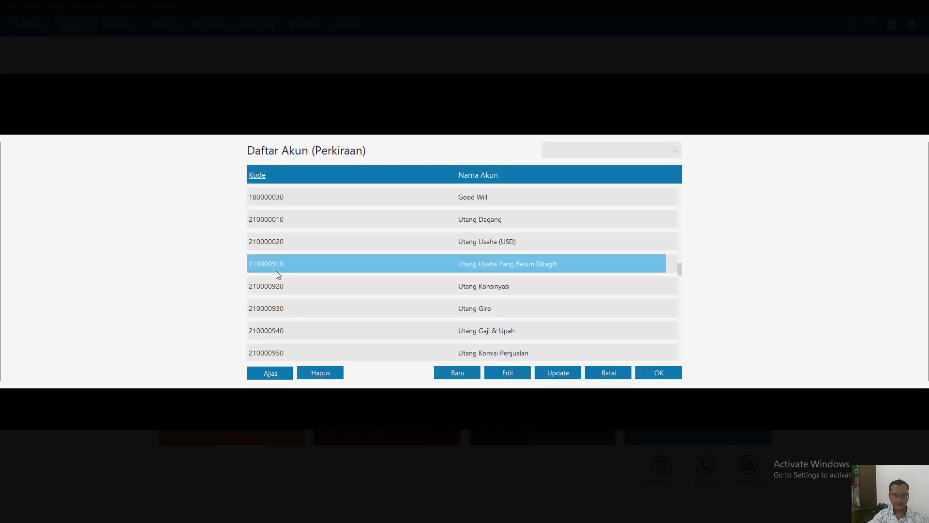
scroll(276, 272, "down", 1)
scroll(276, 273, "up", 8)
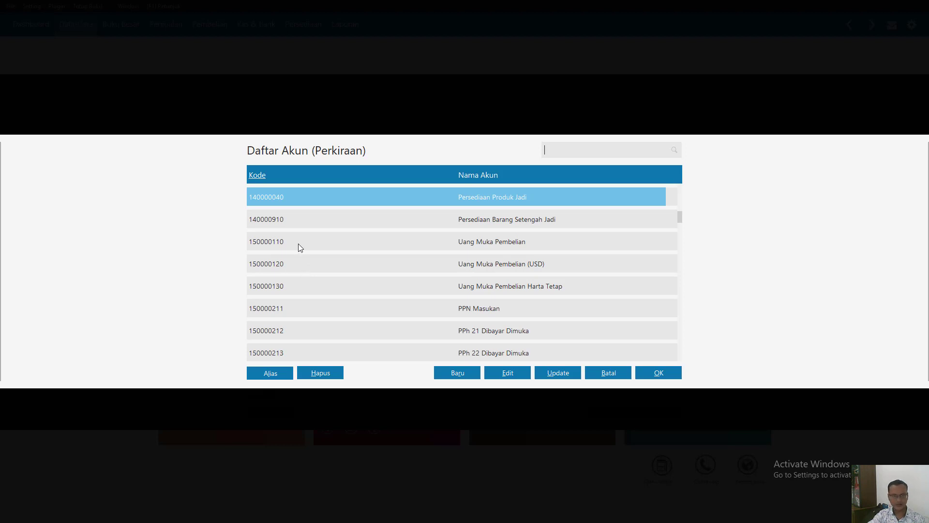
key("Up")
key("Up")
key("Up")
key("Up")
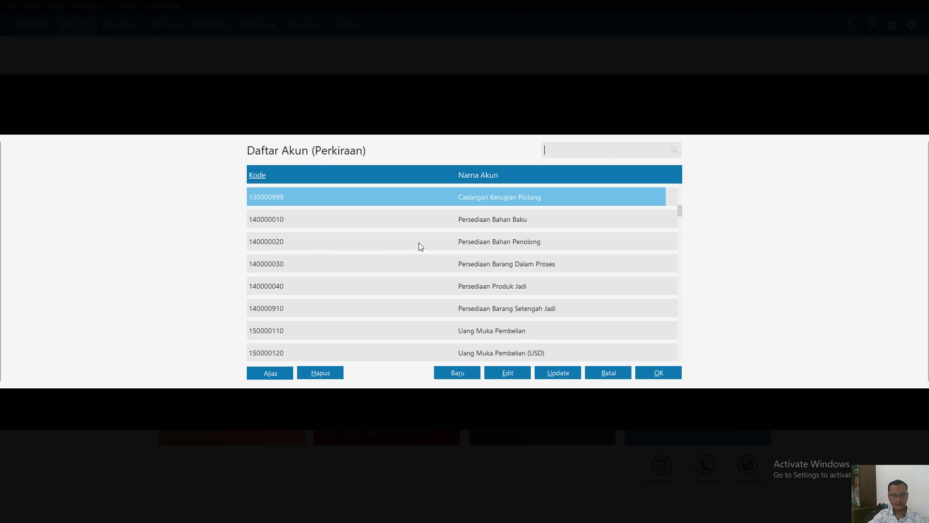
left_click(485, 220)
left_click(505, 244)
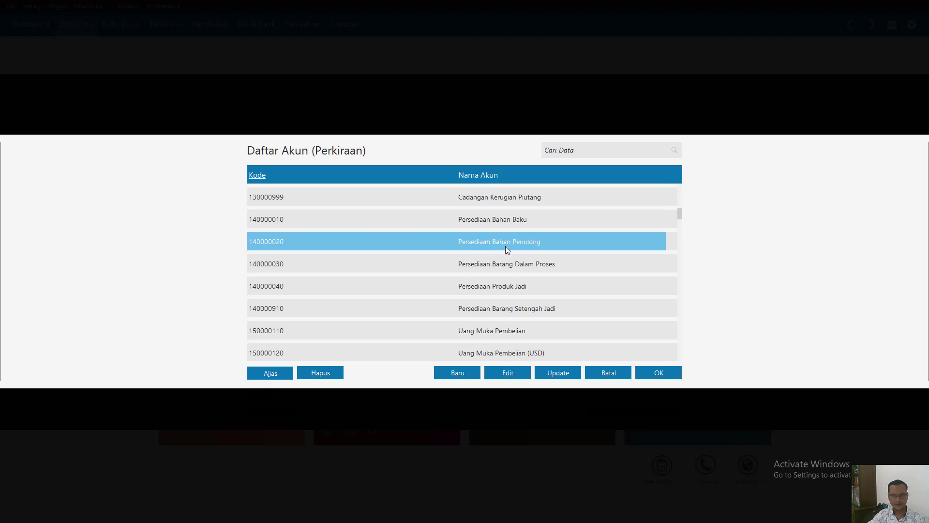
left_click(510, 267)
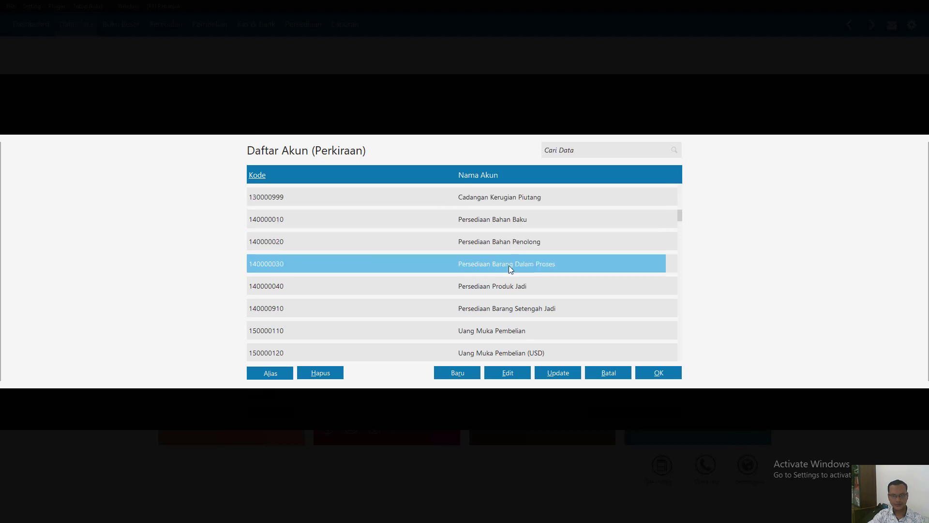
left_click(515, 290)
left_click(514, 312)
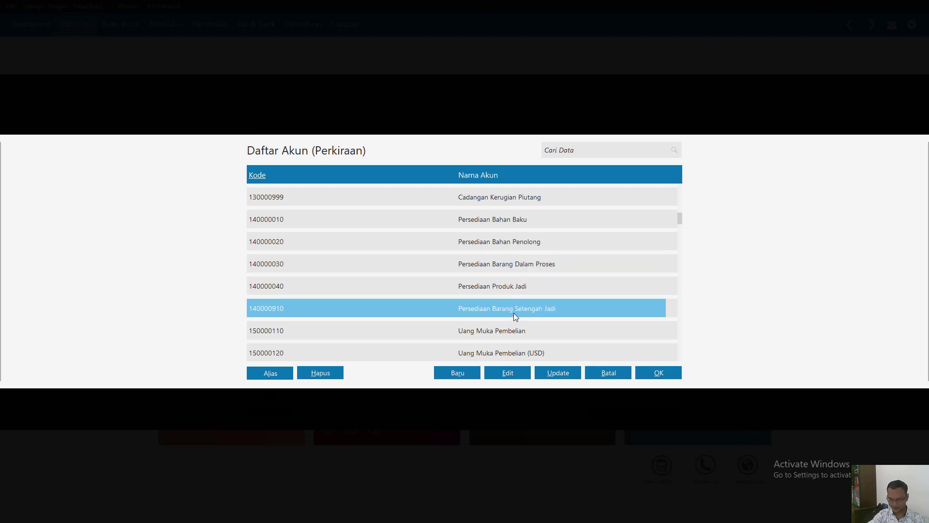
- Create and record a new account named Persediaan Dalam Perjalanan Beli with the classification Persediaan Barang
left_click(451, 372)
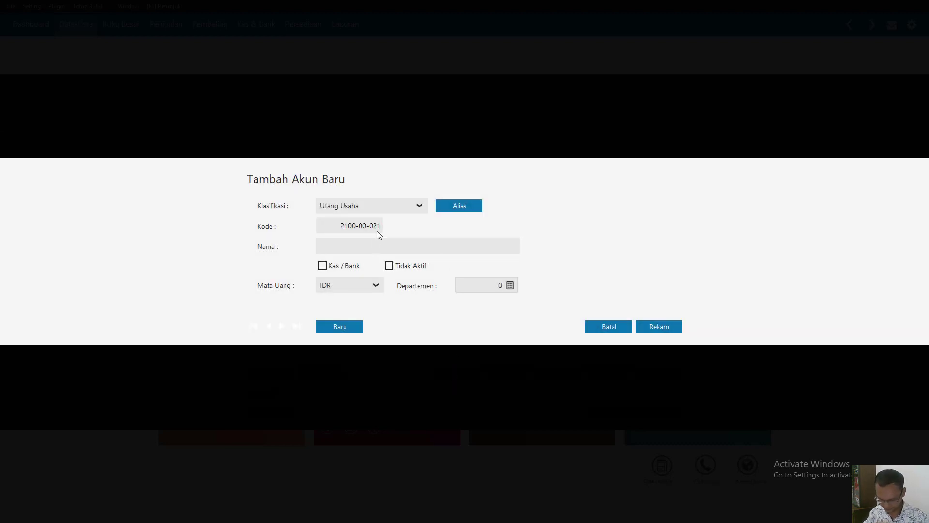
left_click(411, 206)
scroll(417, 254, "up", 11)
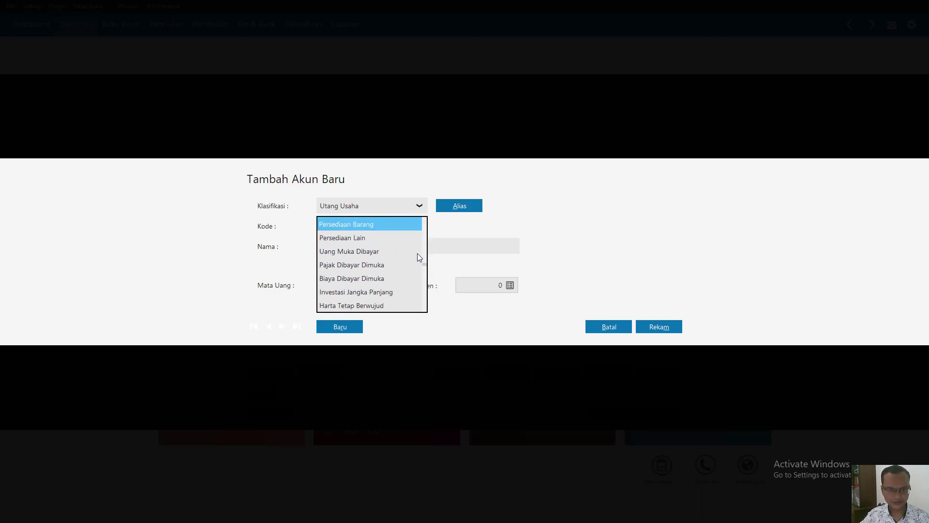
left_click(367, 238)
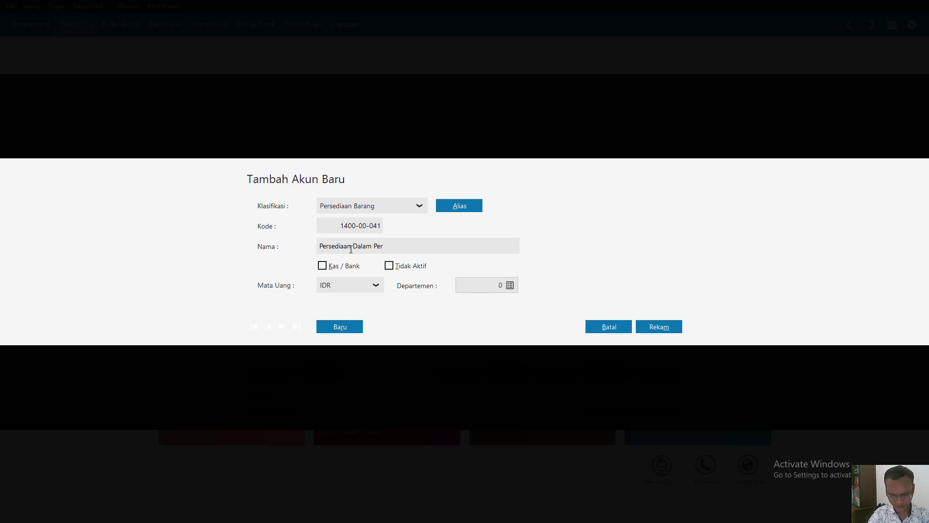
type("nan Beli")
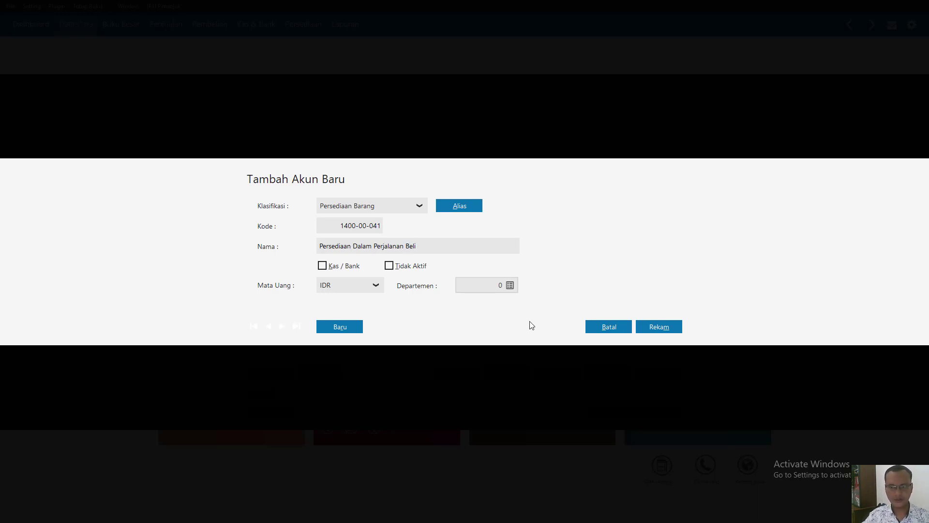
left_click(674, 328)
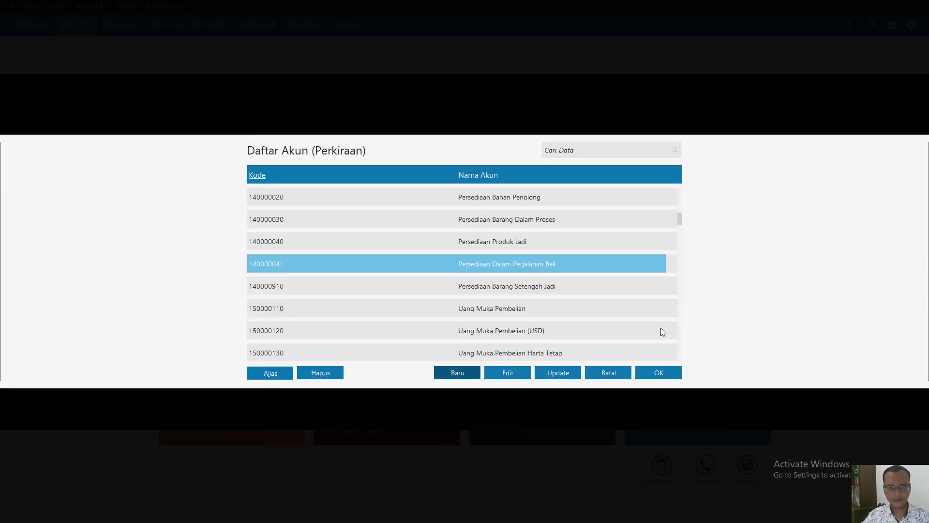
- Look through the asset, liability and equity accounts in the chart of accounts, focusing on the Utang accounts
key("Down")
key("Down")
key("Down")
key("Down")
key("Down")
key("Down")
key("Down")
key("Down")
key("Down")
key("Down")
key("Down")
key("Down")
key("Down")
key("Down")
key("Down")
key("Down")
key("Down")
key("Down")
key("Down")
key("Down")
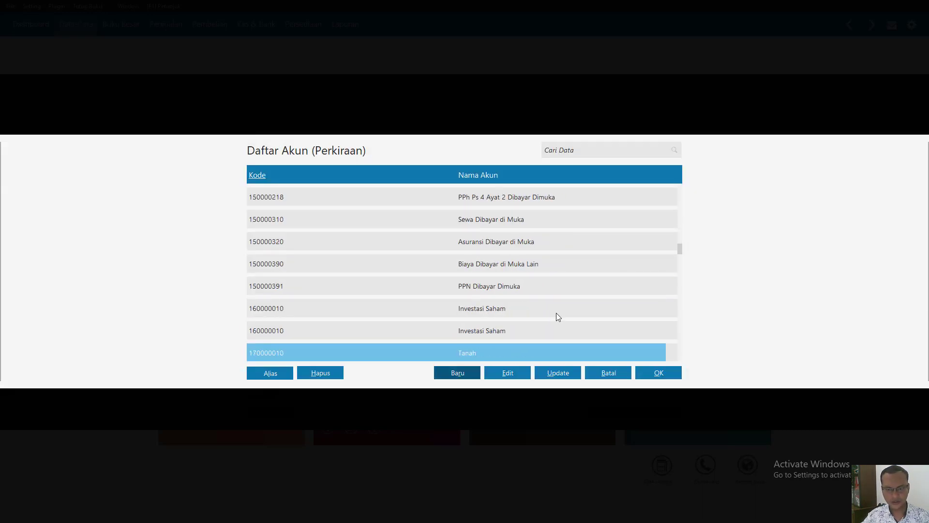
key("Down")
key("Down")
key("Down")
key("Down")
key("Down")
key("Down")
key("Down")
key("Down")
key("Down")
key("Down")
key("Down")
key("Down")
key("Down")
key("Down")
key("Down")
key("Down")
key("Down")
key("Down")
key("Down")
key("Down")
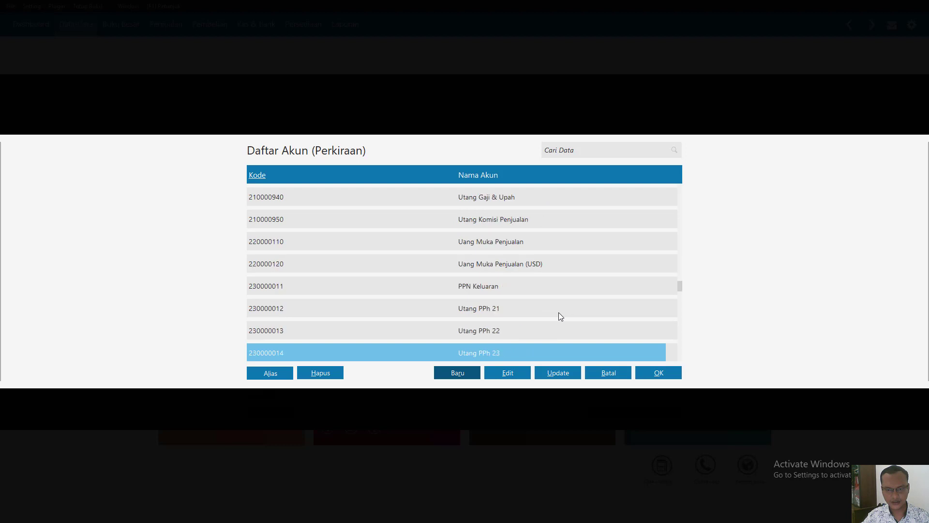
key("Down")
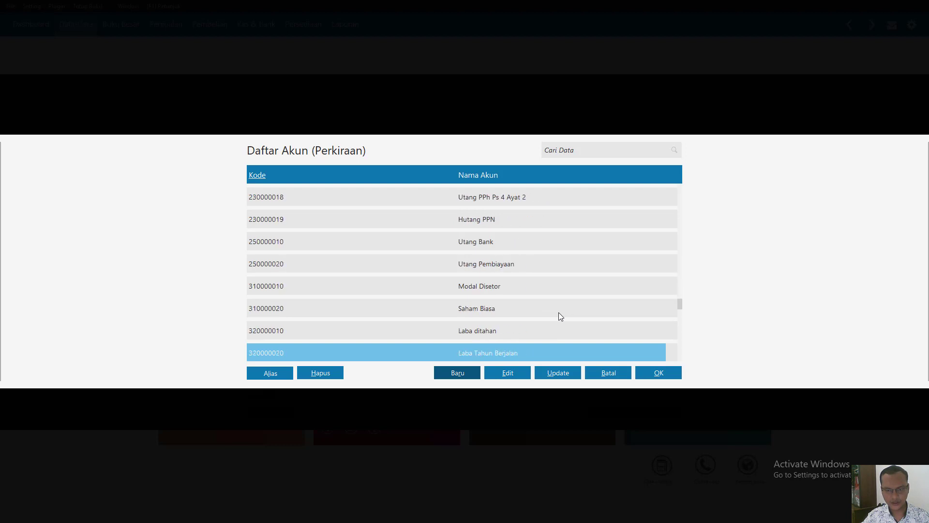
key("Up")
key("Up")
key("Up")
key("Up")
key("Up")
key("Up")
key("Up")
key("Up")
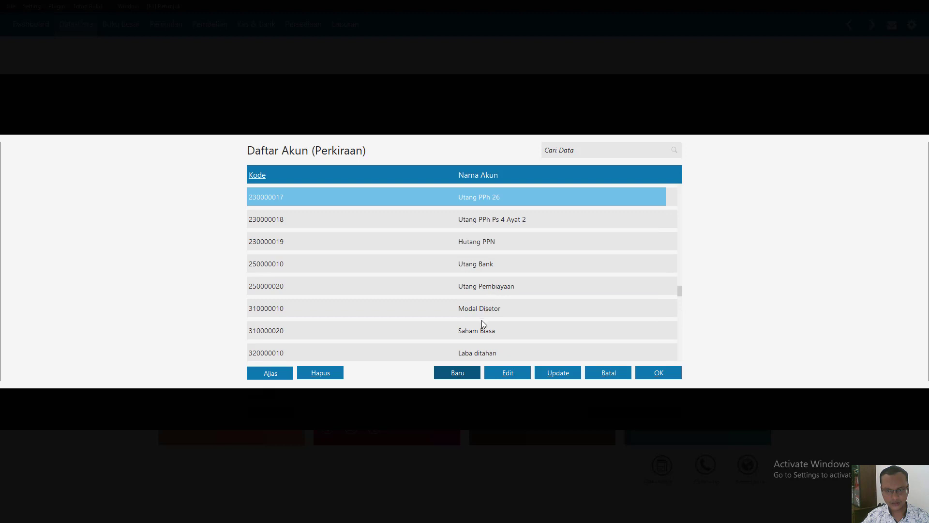
key("Up")
key("Up")
key("Up")
key("Up")
key("Up")
key("Up")
key("Up")
key("Up")
key("Up")
key("Up")
key("Up")
key("Up")
key("Up")
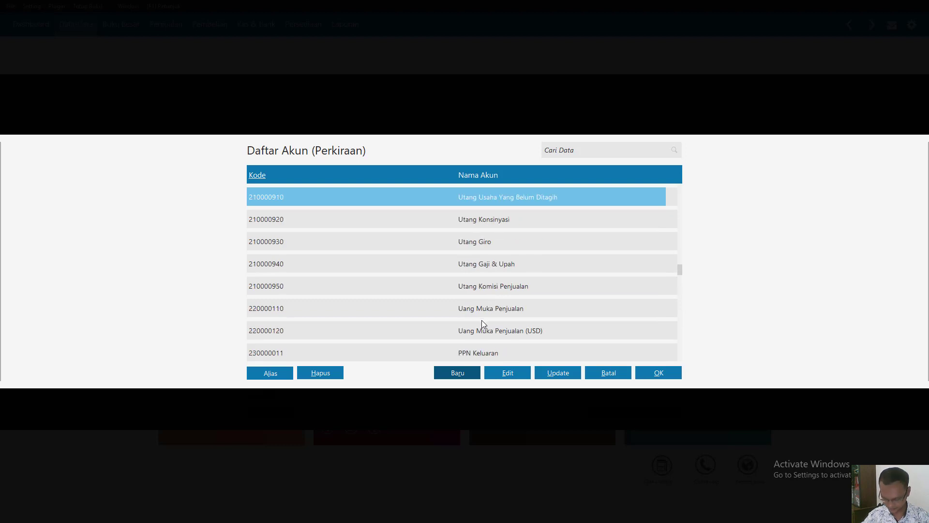
key("Down")
key("Down")
key("Down")
key("Down")
key("Down")
key("Down")
key("Down")
key("Down")
key("Down")
key("Down")
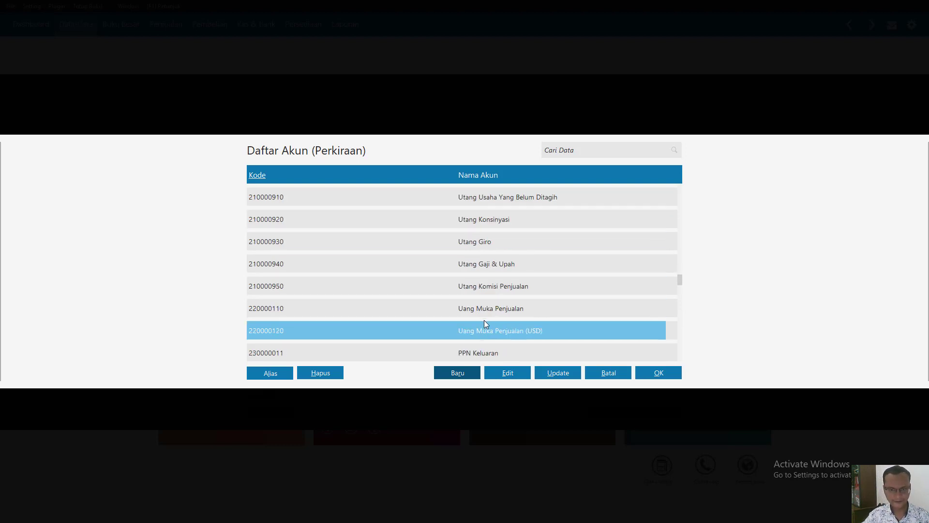
key("Down")
key("Down")
key("Down")
key("Down")
key("Down")
key("Down")
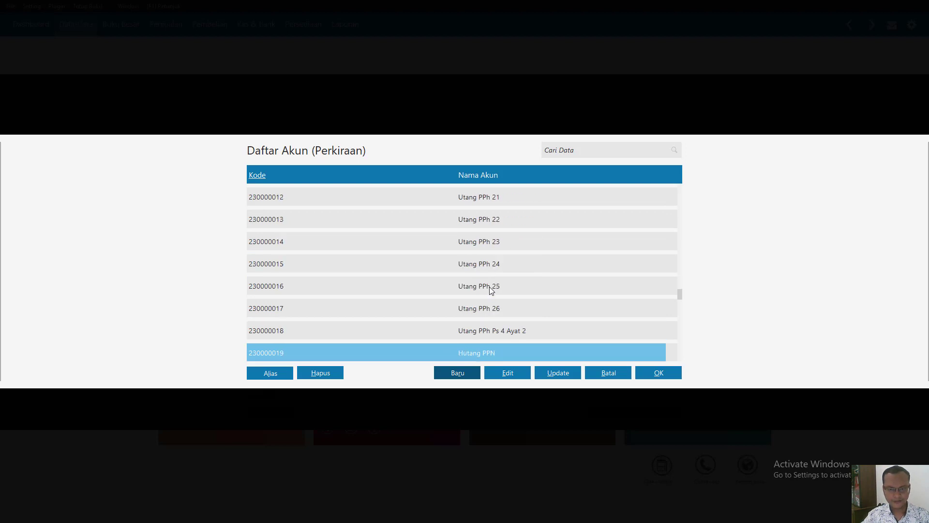
- Create and record a new account named Hutang Lain with the classification Utang Lain, and select it as the group's Pengiriman Beli account
left_click(440, 378)
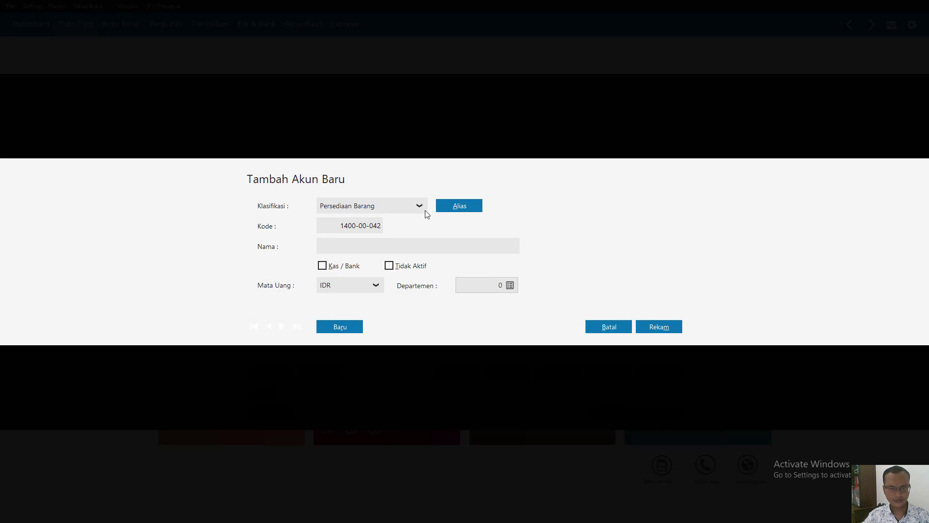
left_click(425, 211)
key("Down")
key("Down")
key("Down")
key("Down")
key("Down")
key("Down")
key("Down")
key("Down")
key("Down")
key("Down")
key("Down")
key("Down")
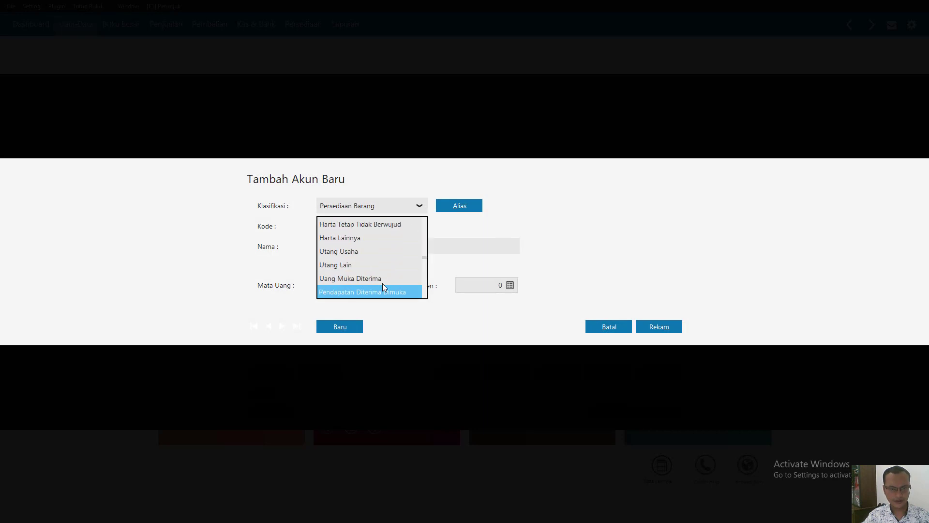
left_click(332, 253)
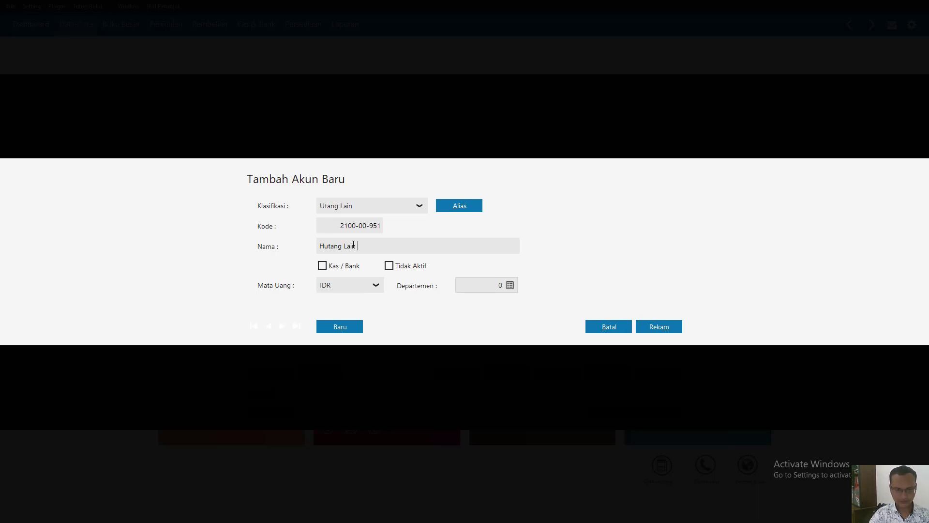
left_click(660, 328)
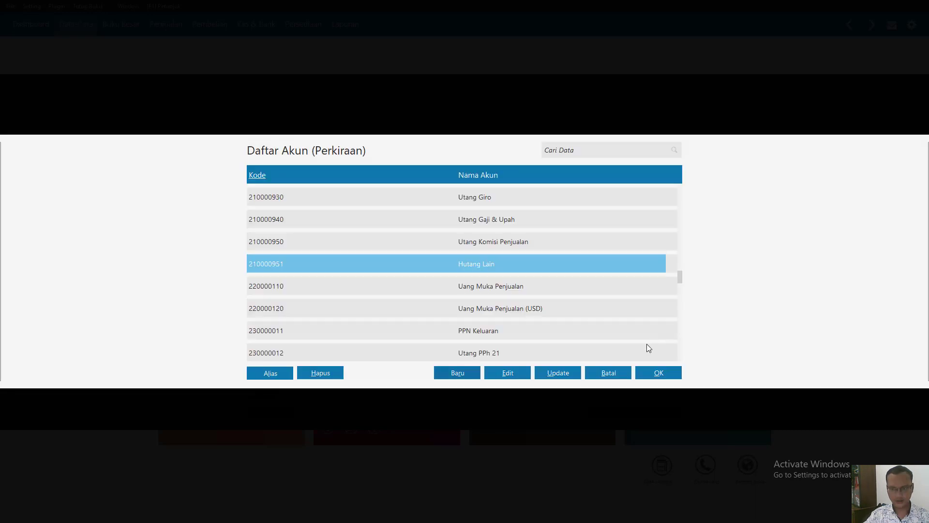
left_click(659, 373)
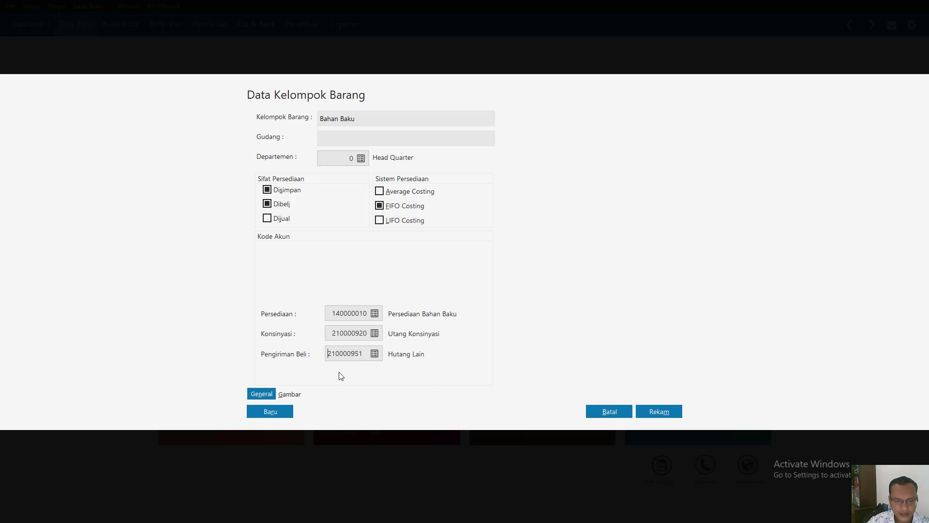
- Set the Bahan Baku group's Konsinyasi account to 210000951 Hutang Lain
left_click(375, 333)
scroll(479, 291, "down", 2)
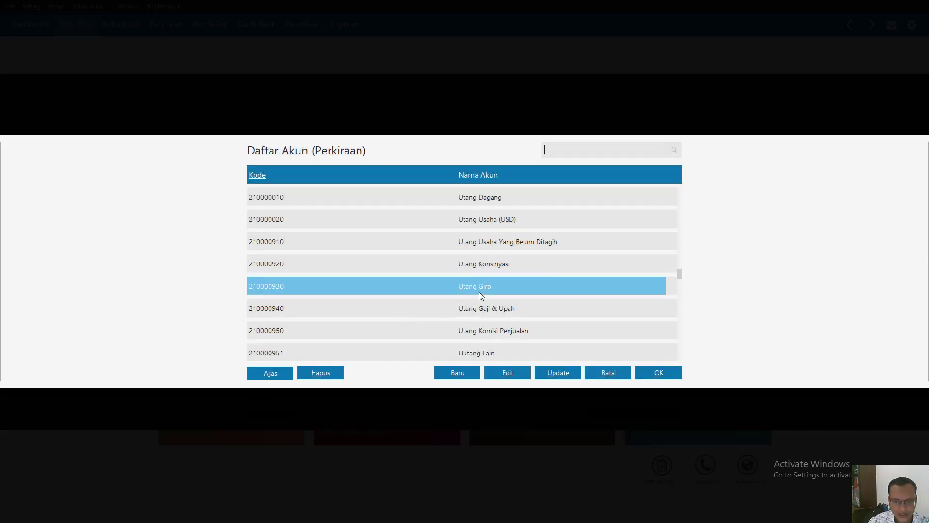
left_click(483, 353)
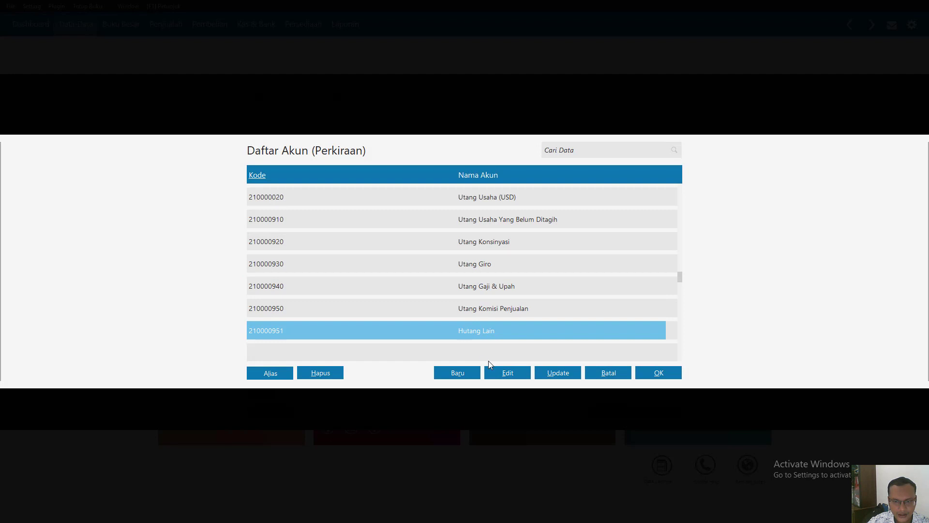
left_click(654, 372)
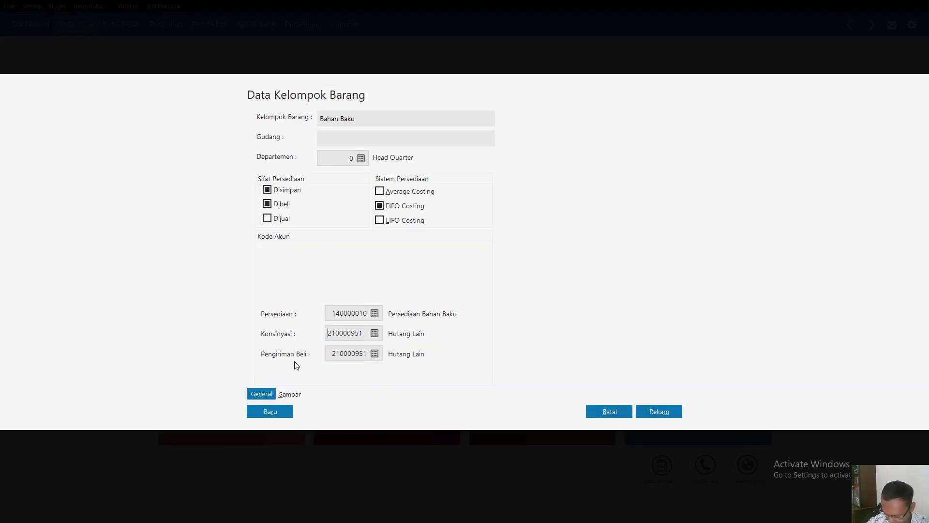
- Set the Pengiriman Beli account to 140000041 Persediaan Dalam Perjalanan Beli and record the group, applying the account codes to all its products
left_click(374, 354)
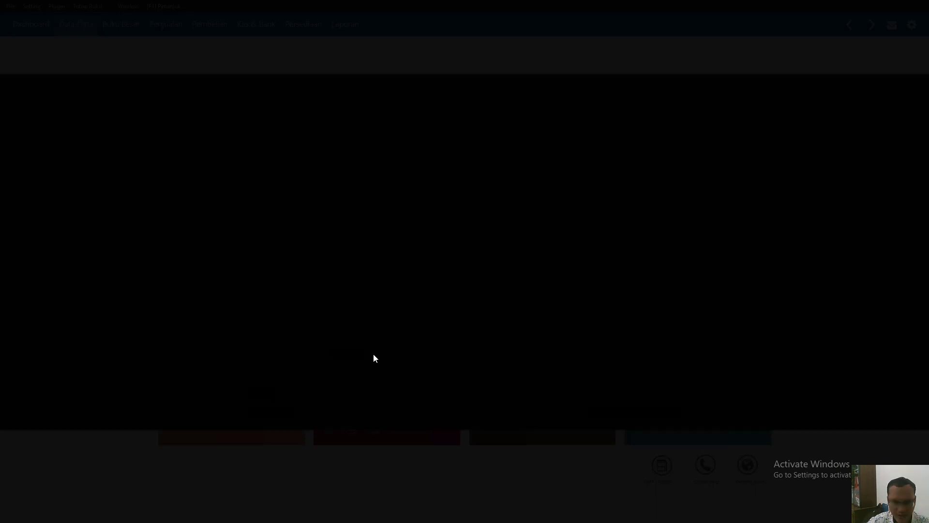
scroll(445, 278, "up", 15)
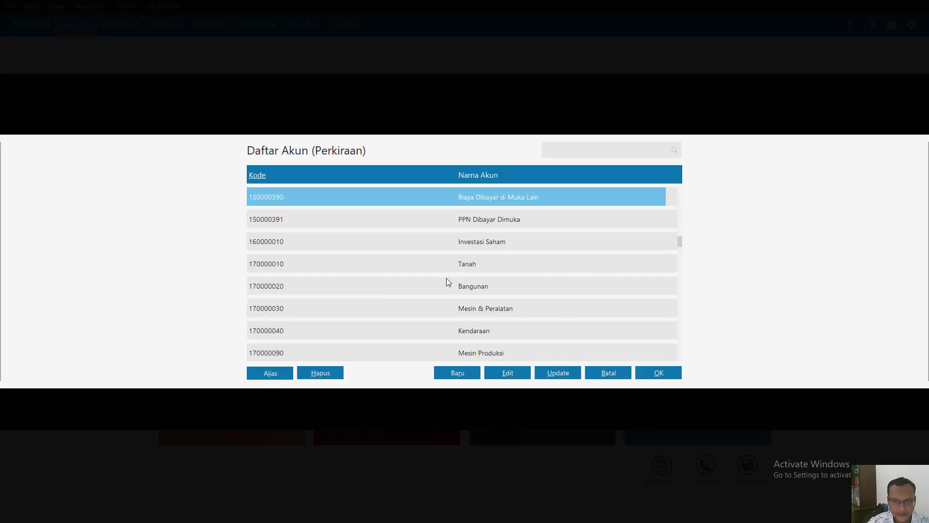
scroll(487, 307, "up", 5)
scroll(523, 320, "down", 9)
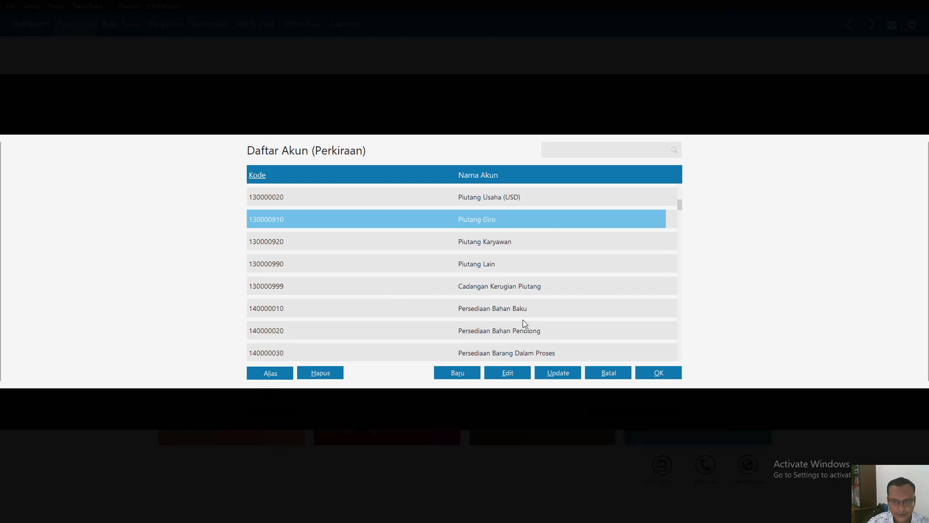
double_click(521, 350)
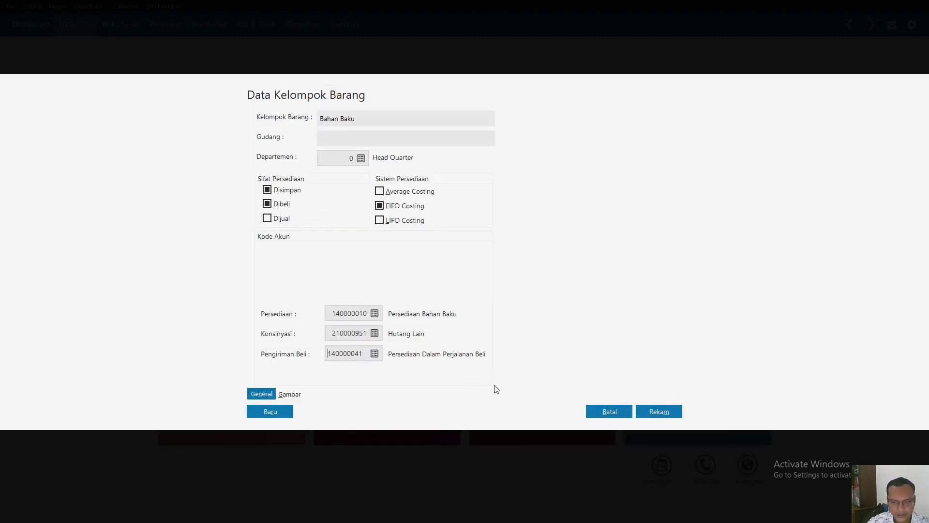
left_click(672, 413)
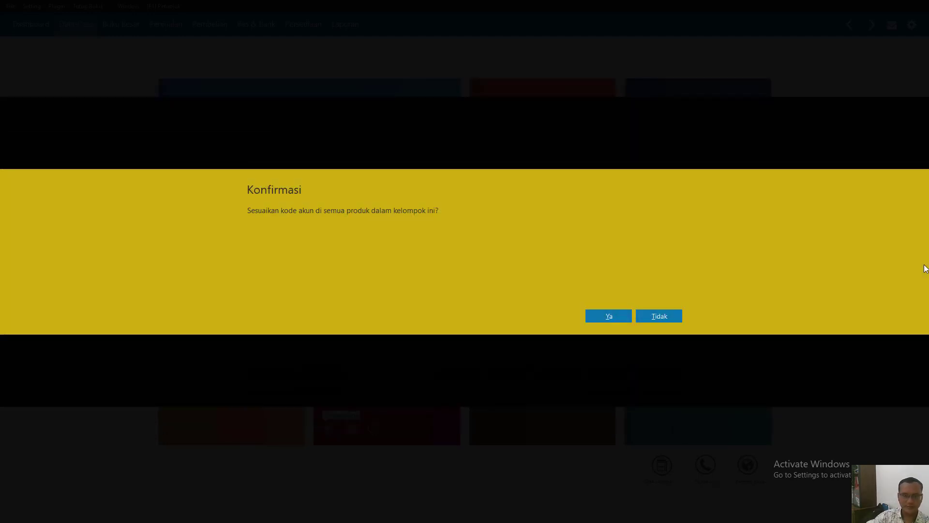
left_click(621, 318)
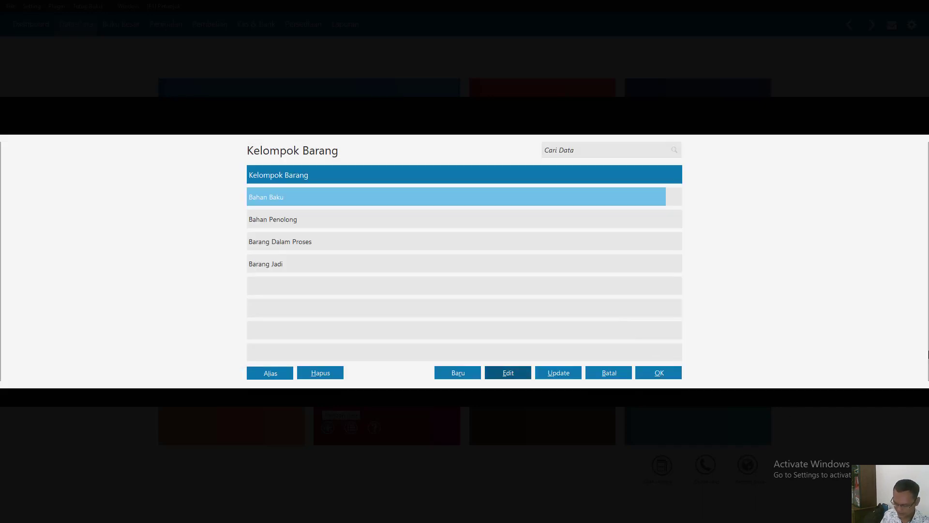
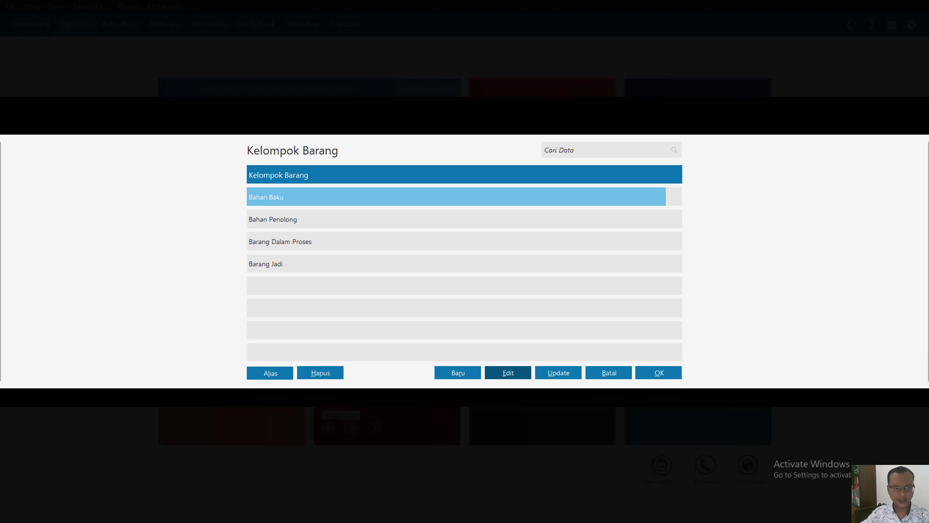
- Open the Bahan Penolong item group for editing and set its Konsinyasi account to 210000951 Hutang Lain
left_click(289, 223)
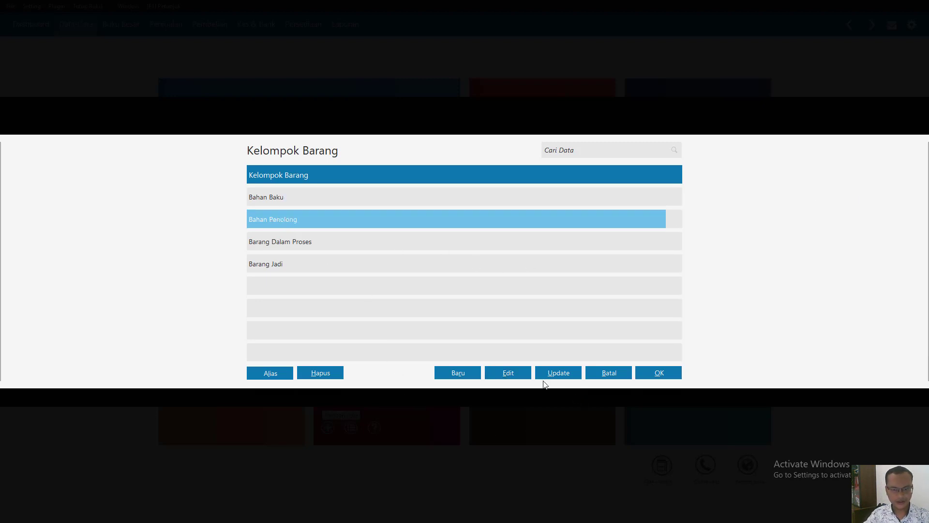
left_click(508, 372)
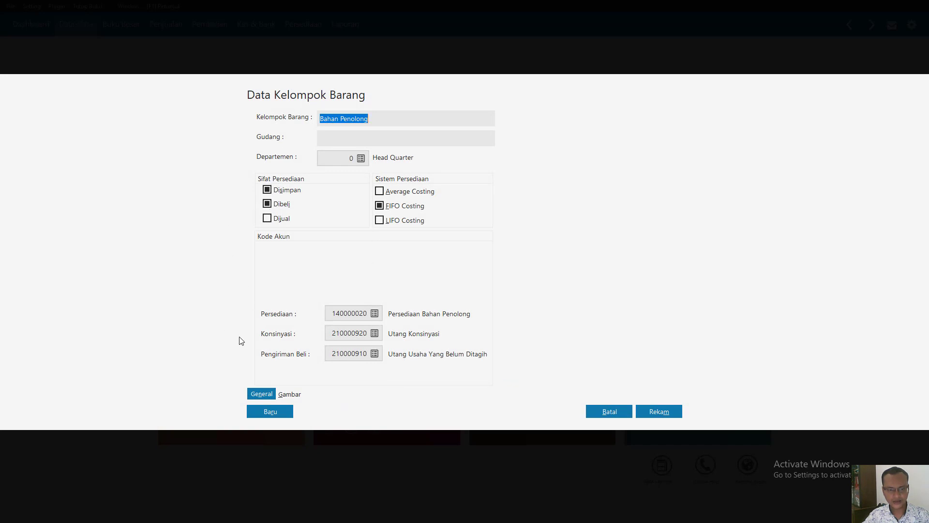
left_click(374, 333)
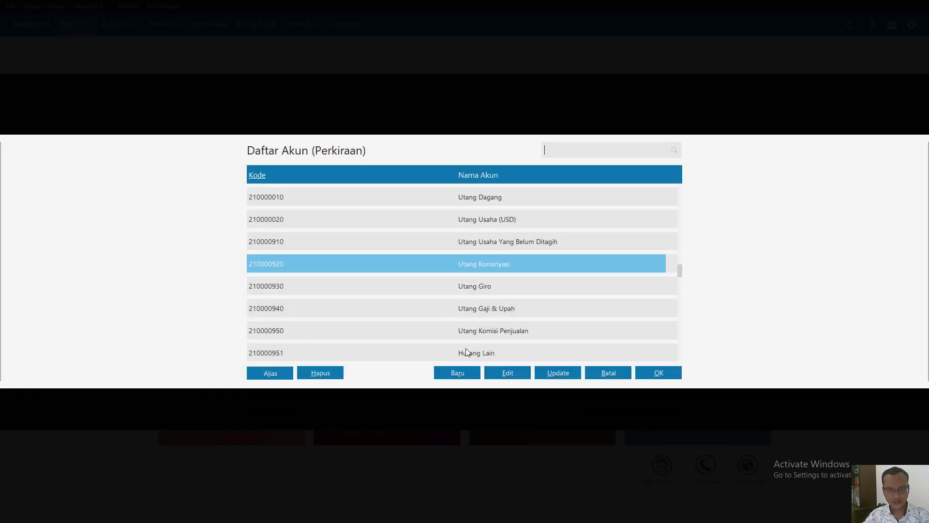
double_click(466, 351)
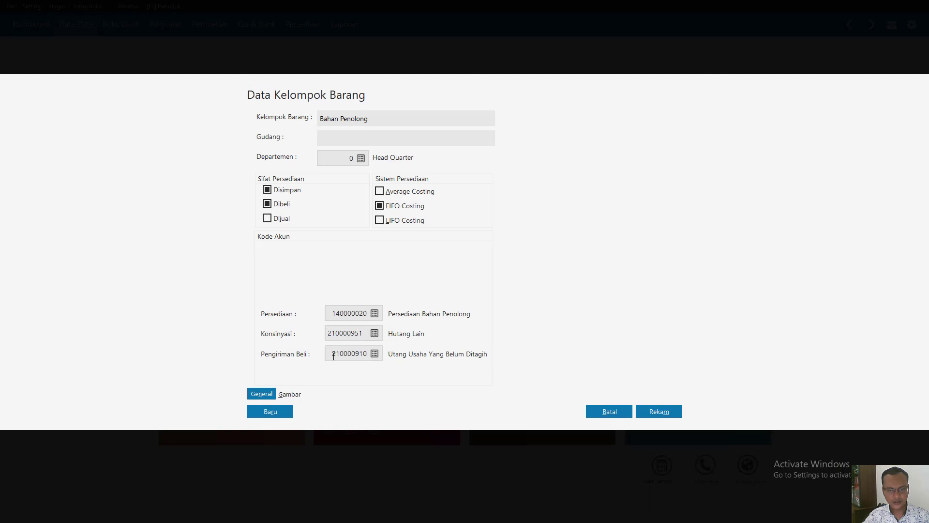
- Set the Bahan Penolong group's Pengiriman Beli account to 140000041 Persediaan Dalam Perjalanan Beli
left_click(376, 353)
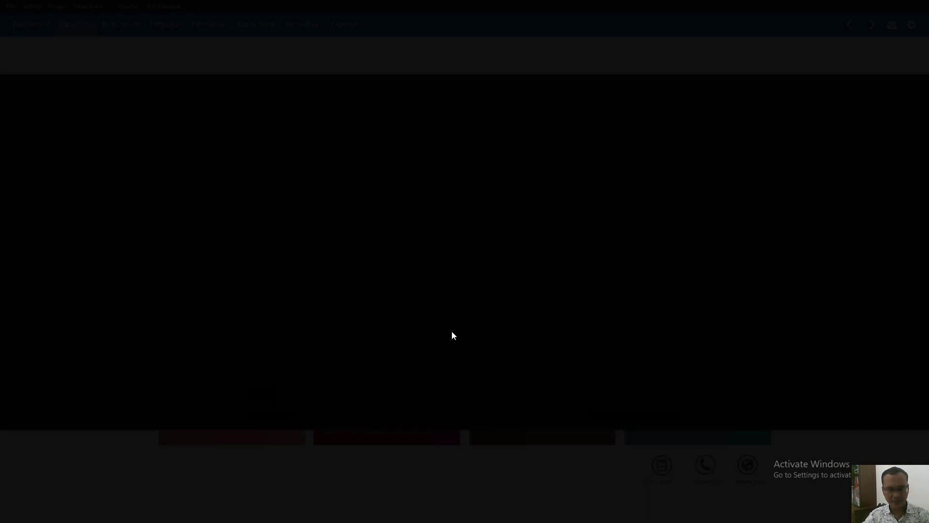
scroll(473, 308, "down", 1)
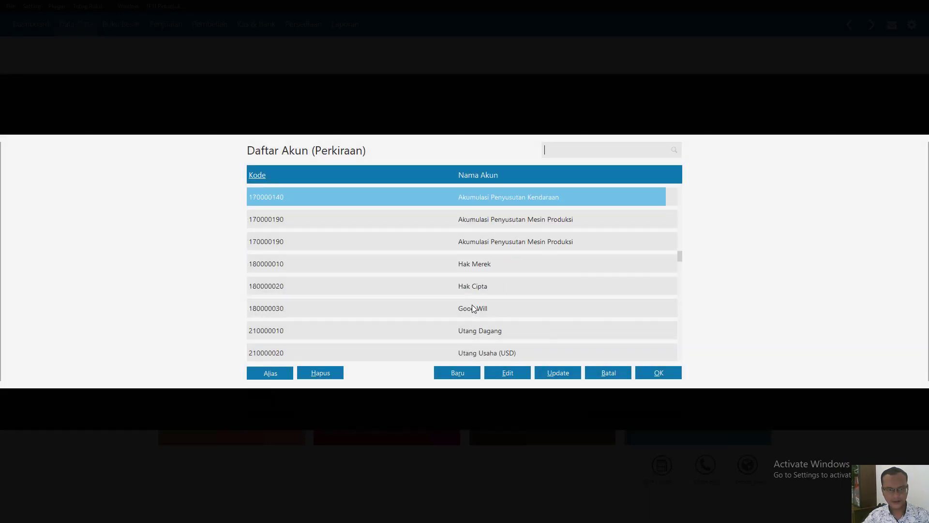
scroll(473, 309, "up", 10)
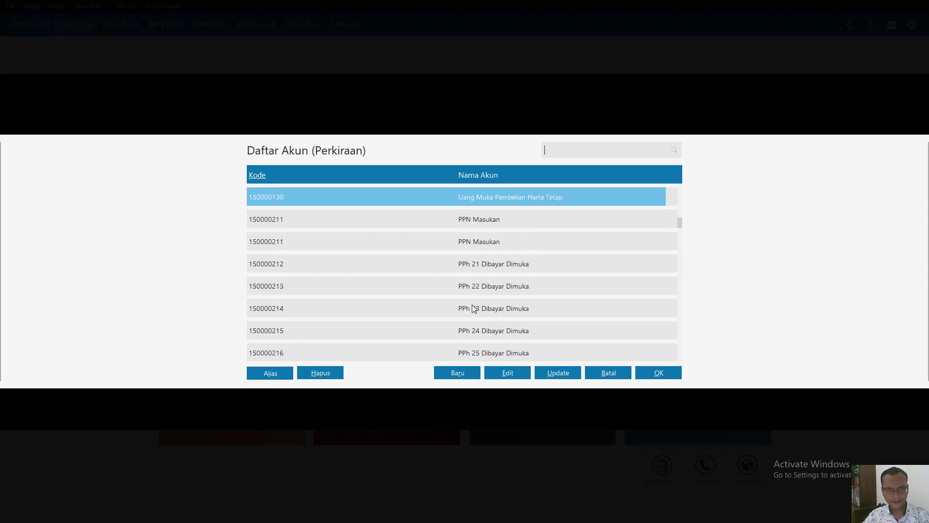
scroll(473, 309, "up", 10)
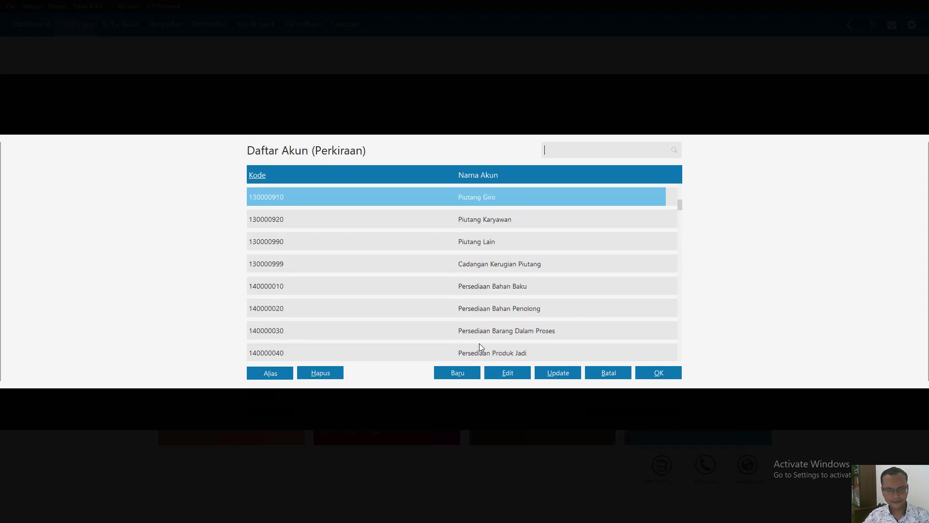
key("Down")
key("Down")
key("Down")
key("Down")
key("Down")
key("Down")
key("Down")
key("Down")
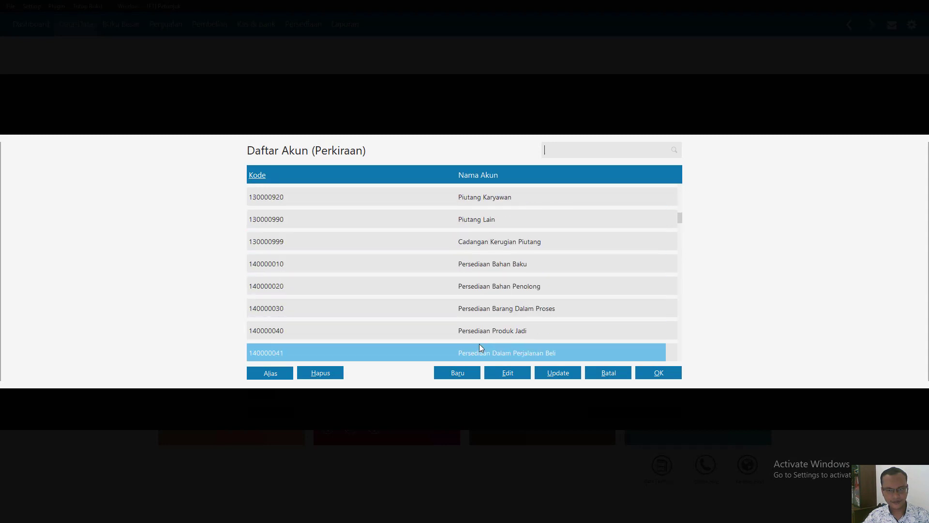
left_click(480, 354)
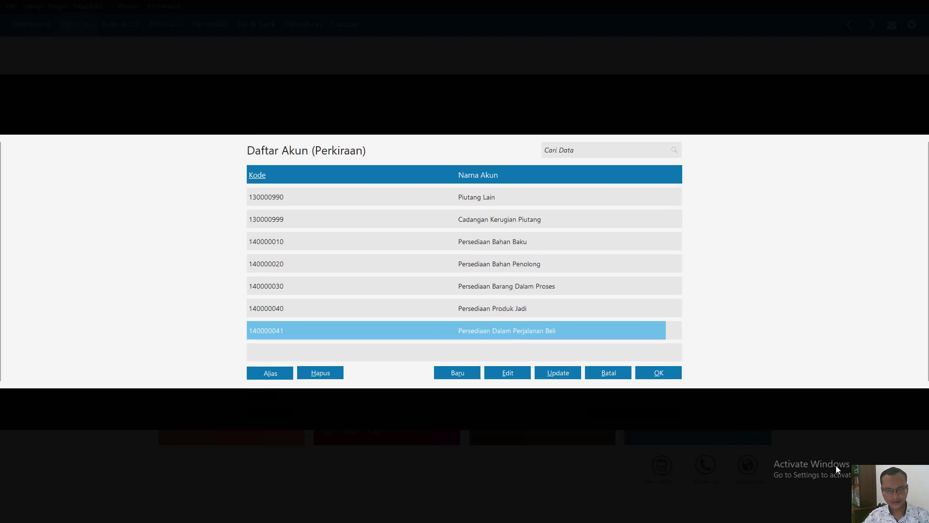
left_click(651, 370)
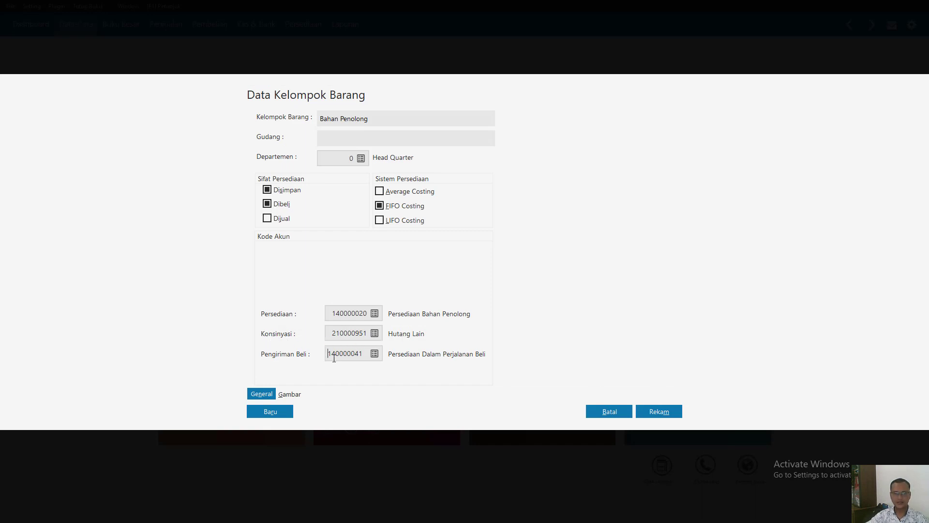
- Record the Bahan Penolong group, answer the confirmation, and leave the group list and the blank item form without saving an item
left_click(659, 412)
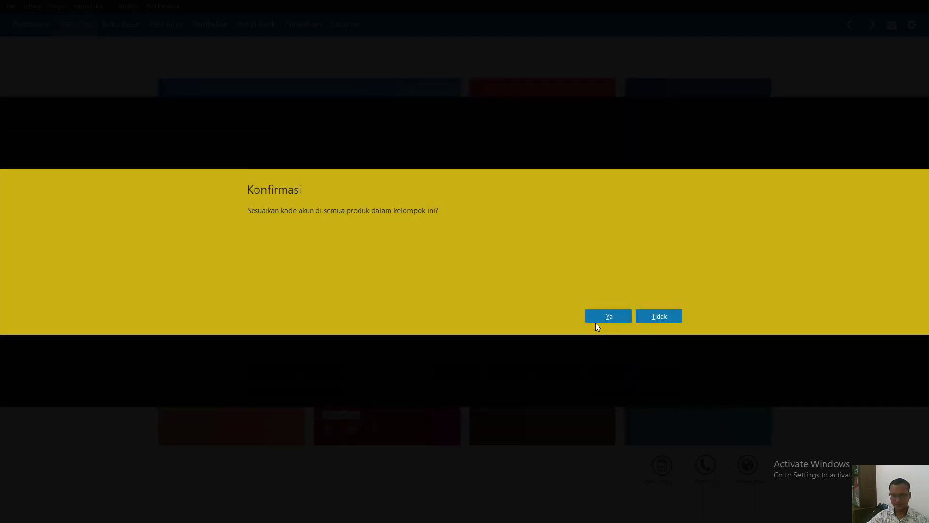
left_click(600, 321)
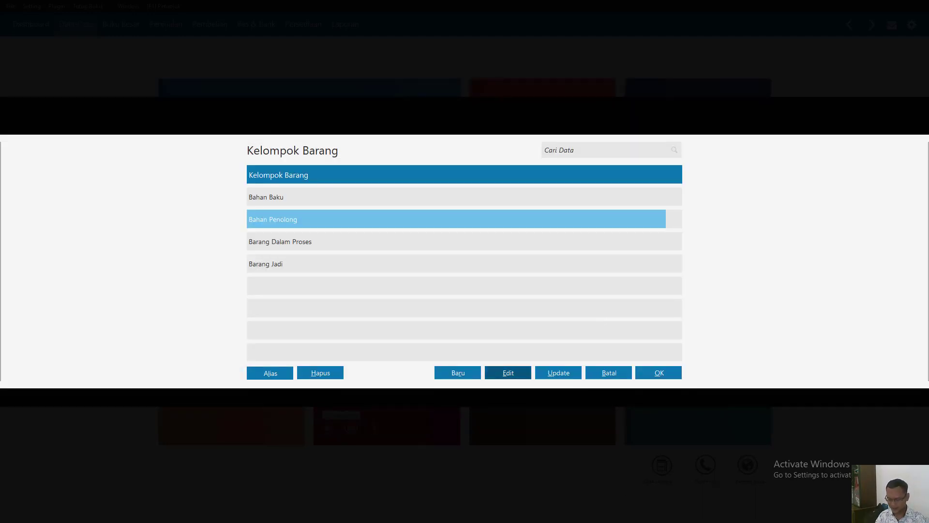
left_click(665, 376)
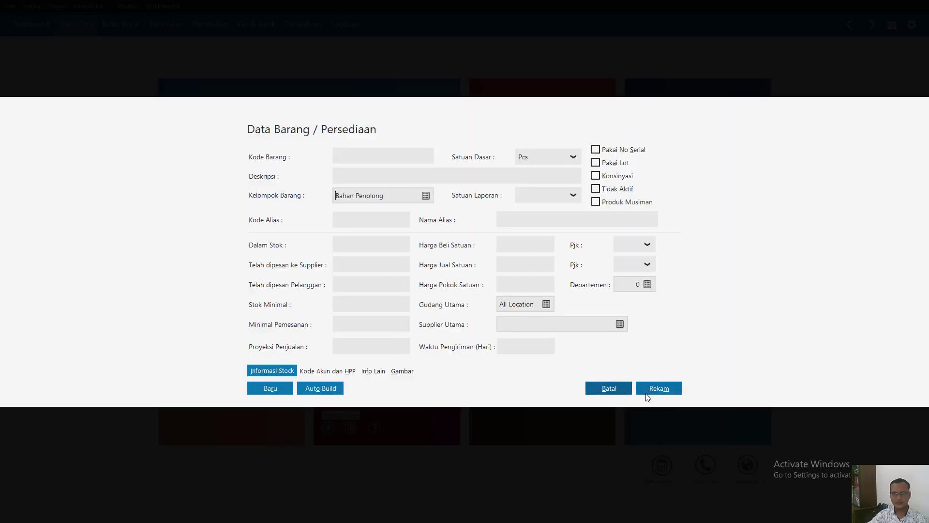
left_click(620, 388)
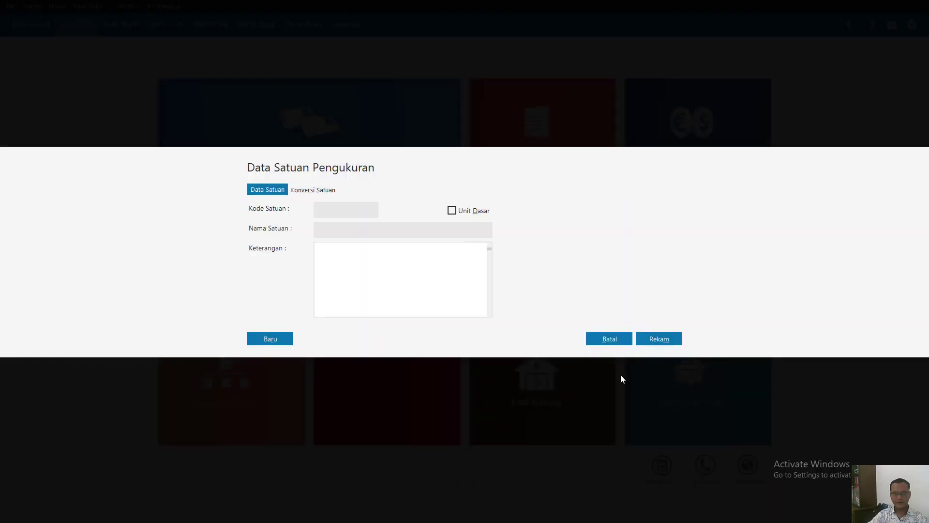
- Dismiss the blank unit form and review the Pcs unit's data in the list of measurement units
left_click(594, 339)
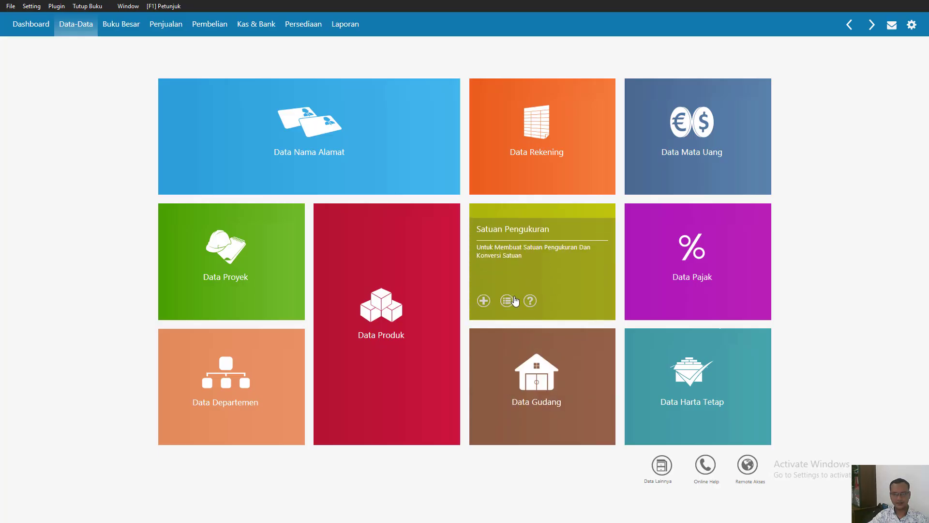
left_click(510, 302)
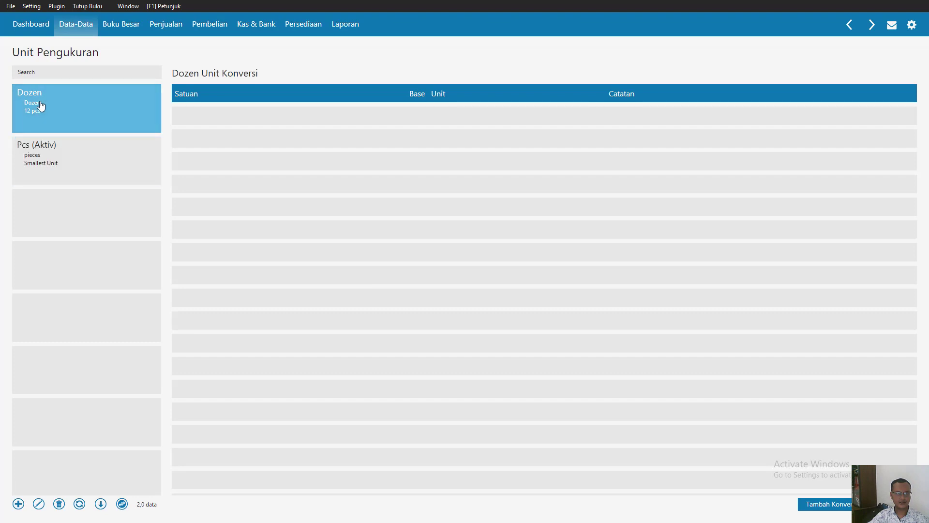
double_click(45, 156)
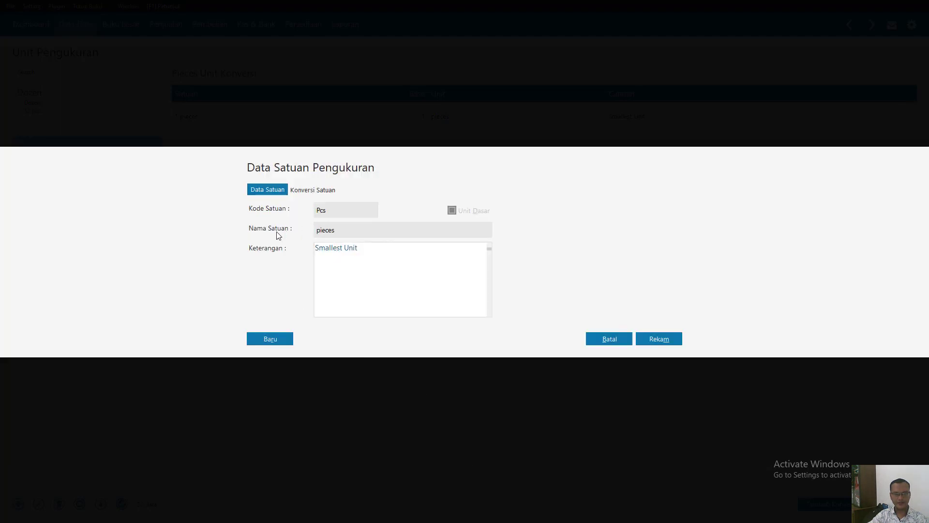
left_click(661, 341)
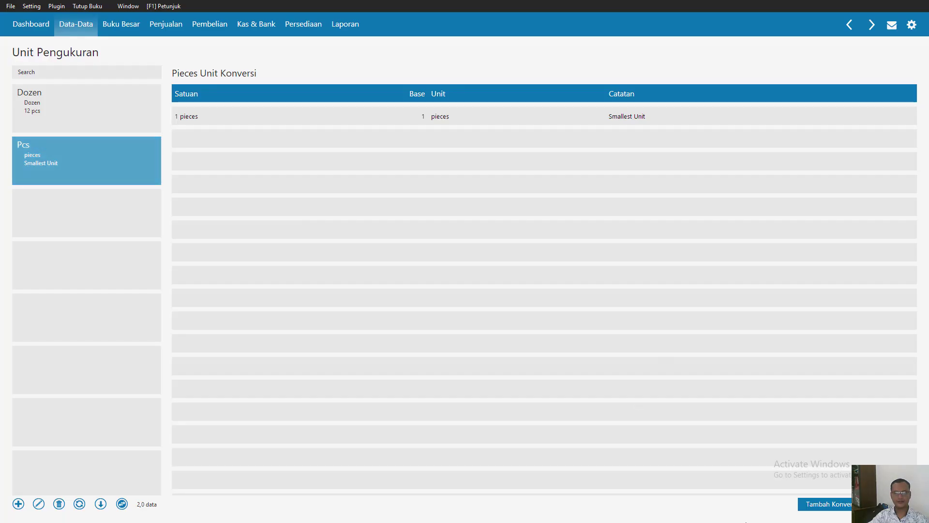
left_click(918, 47)
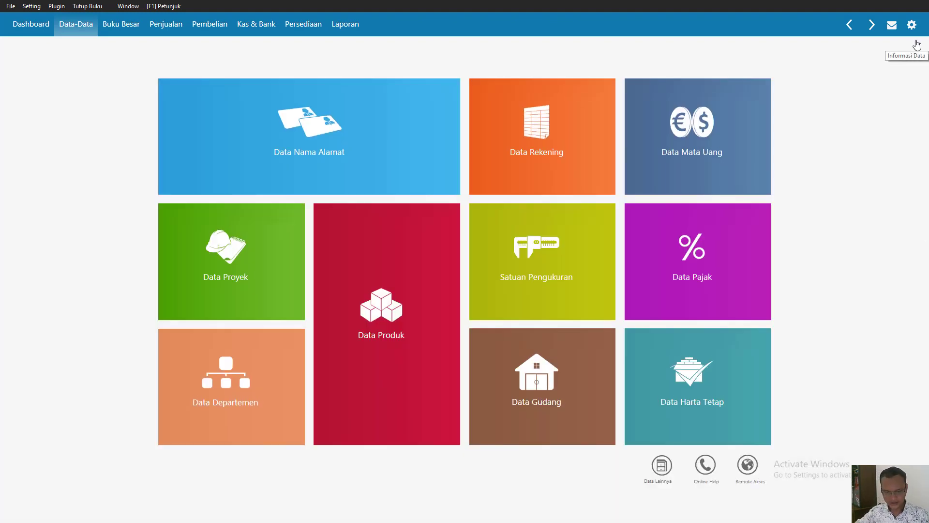
- Switch to the case PDF in Nitro Pro, read the Saldo Persediaan table, and return to Zahir Accounting
key("super")
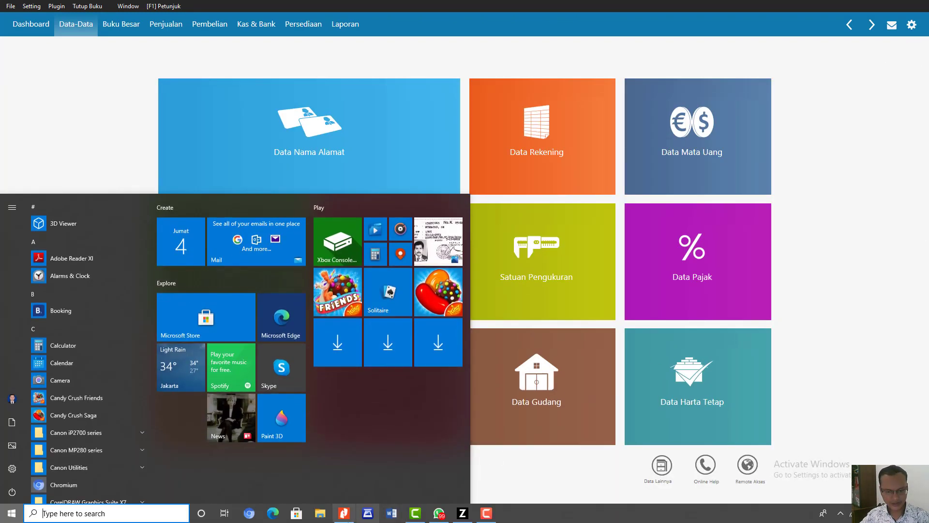
left_click(344, 513)
scroll(348, 281, "down", 4)
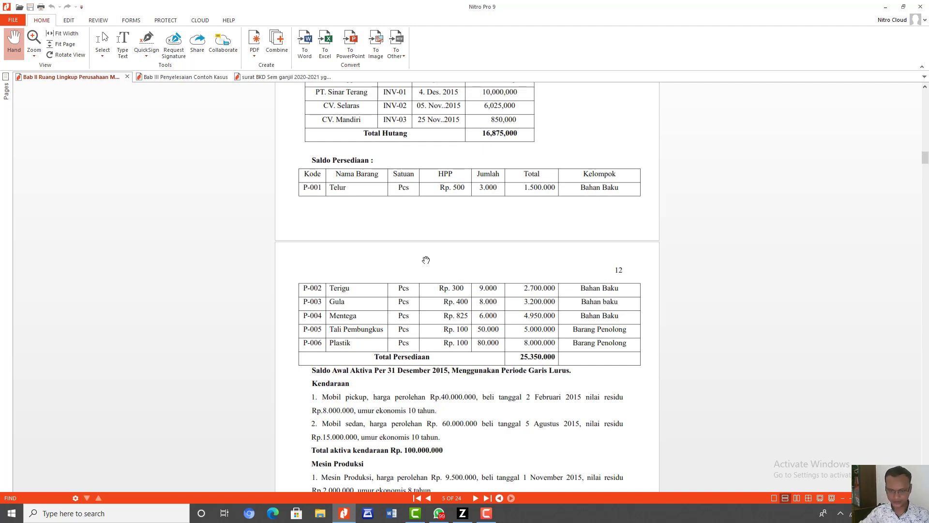
left_click(460, 517)
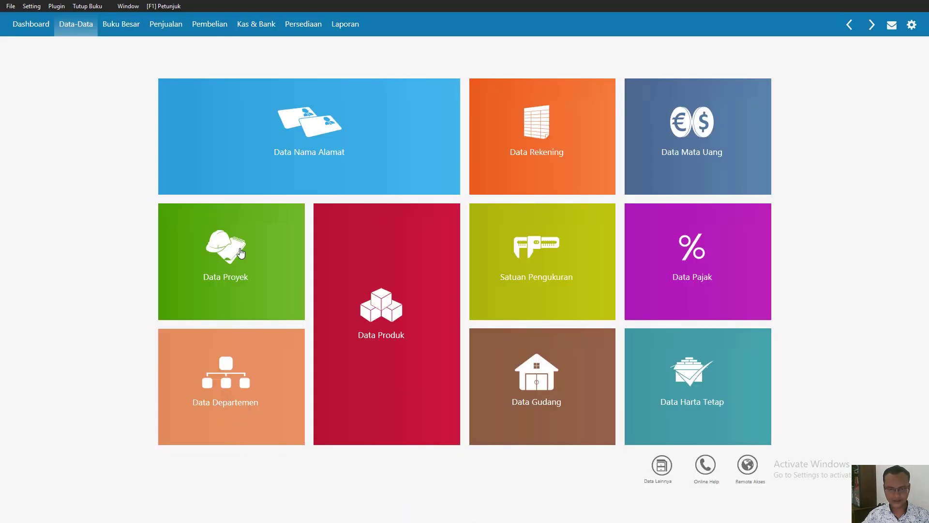
- Create and record a new product with item code P-001 and description Telur
mouse_move(353, 406)
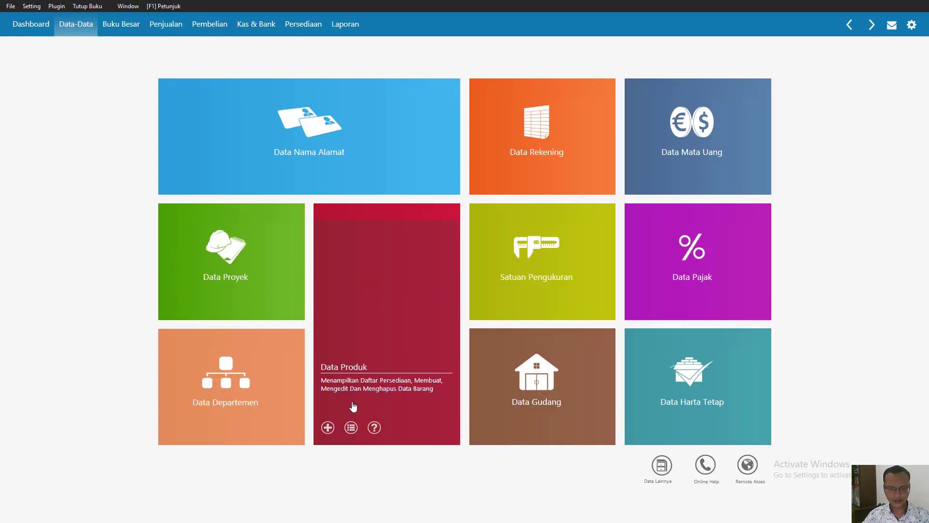
left_click(327, 428)
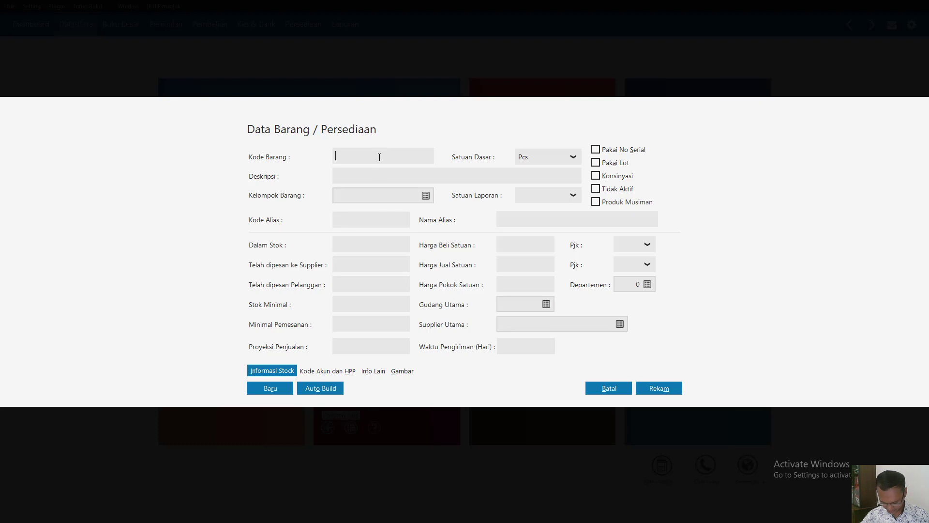
type("Tel")
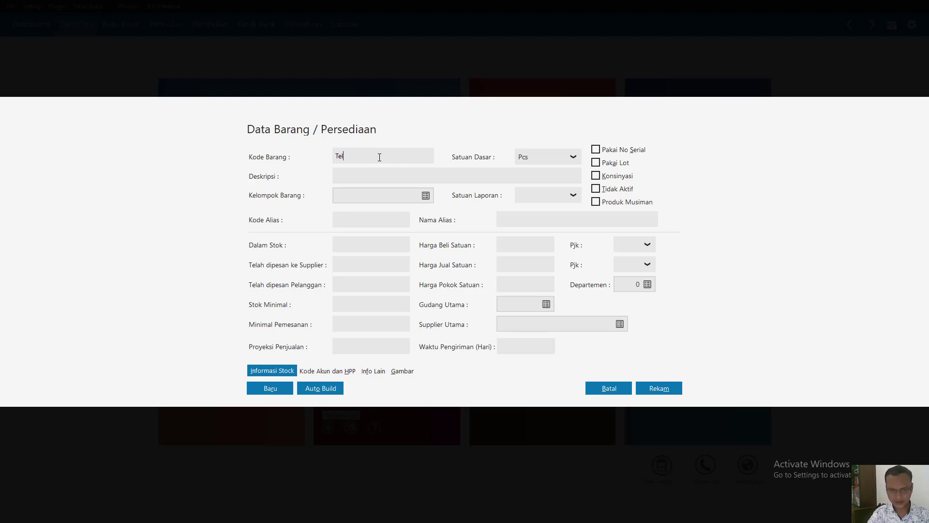
key("BackSpace")
key("BackSpace")
key("BackSpace")
type("P-")
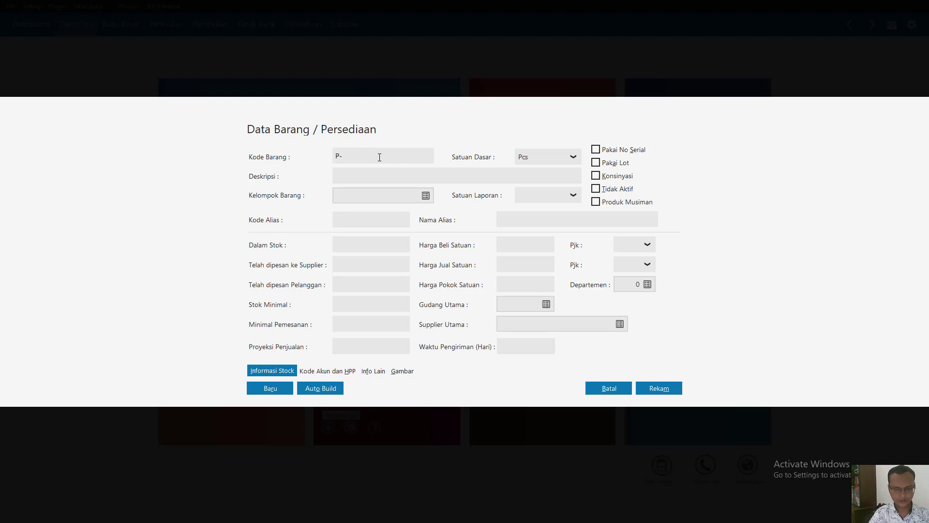
type("001")
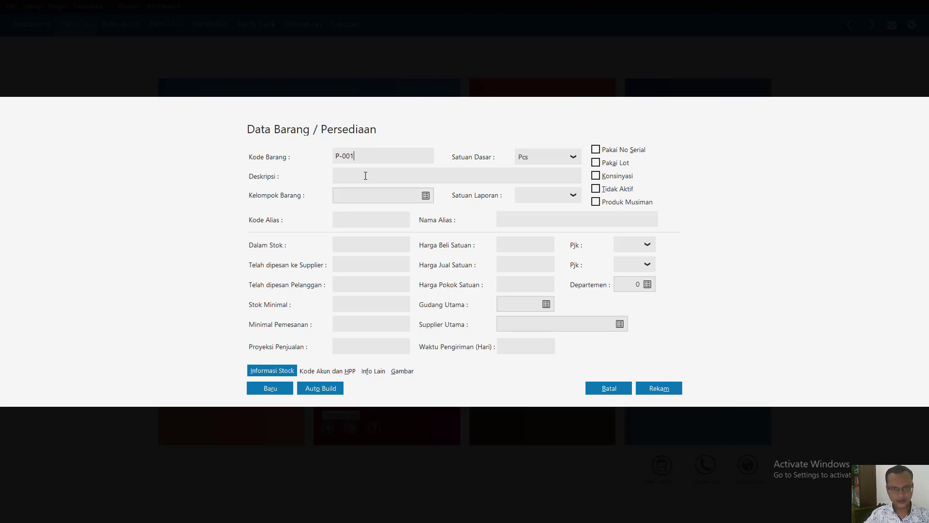
left_click(365, 175)
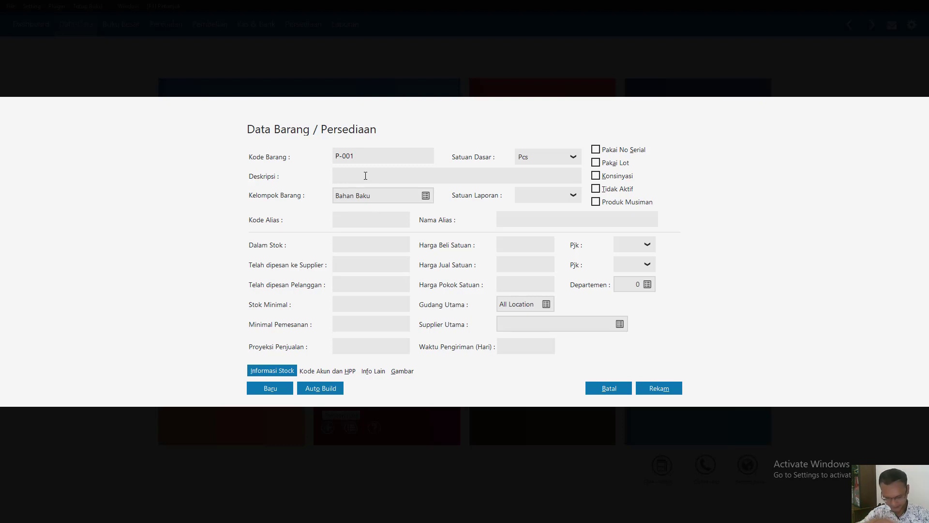
type("Telur")
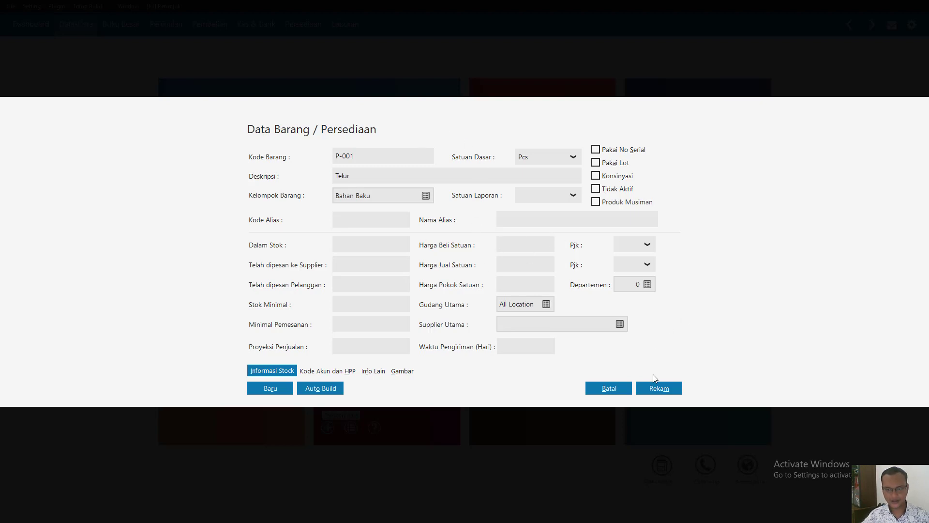
left_click(658, 389)
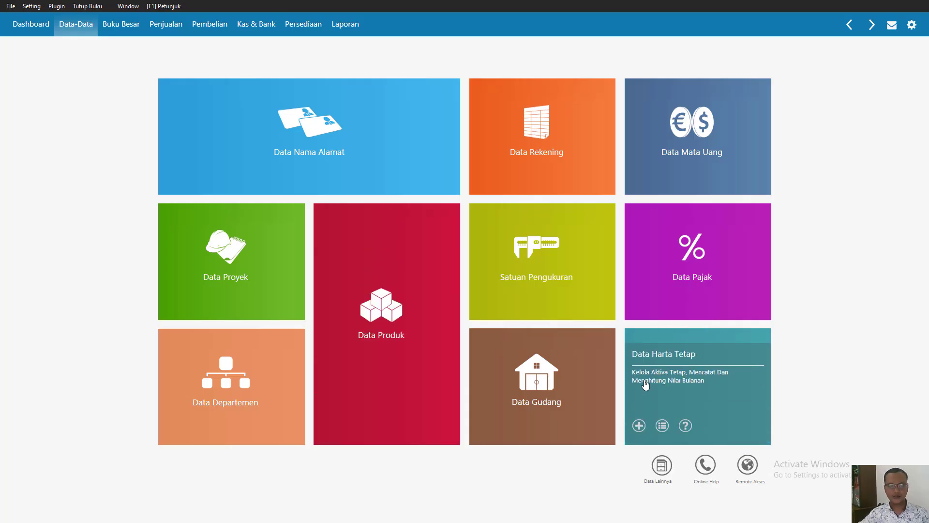
- Create and record a new product with item code P-002 and description Terigu
mouse_move(328, 429)
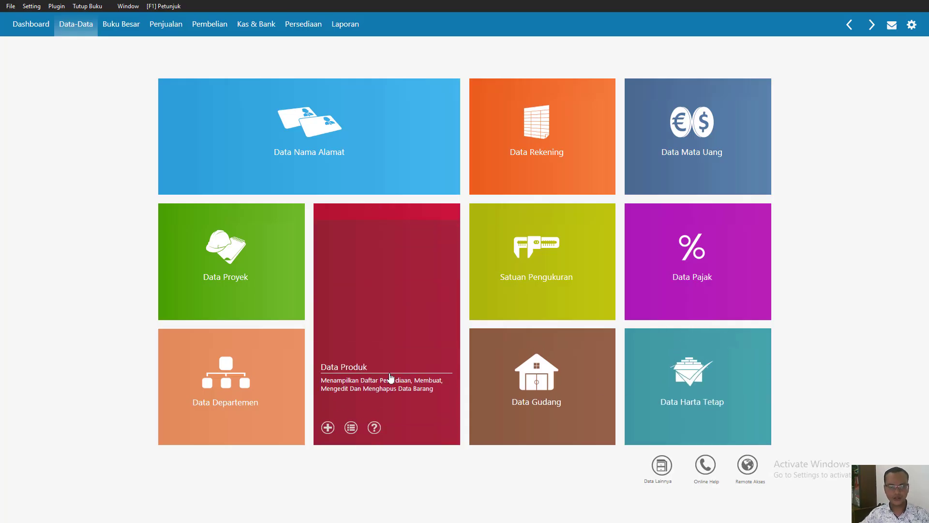
left_click(329, 428)
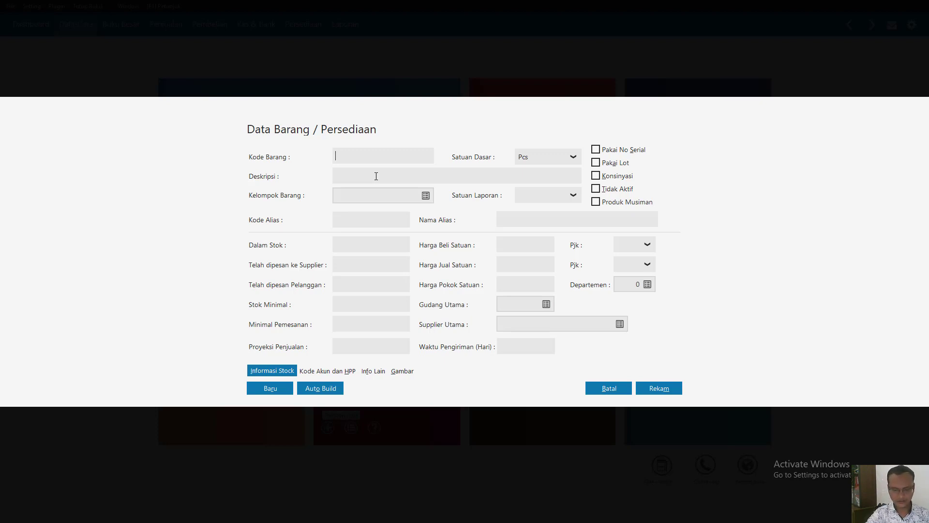
type("P-002")
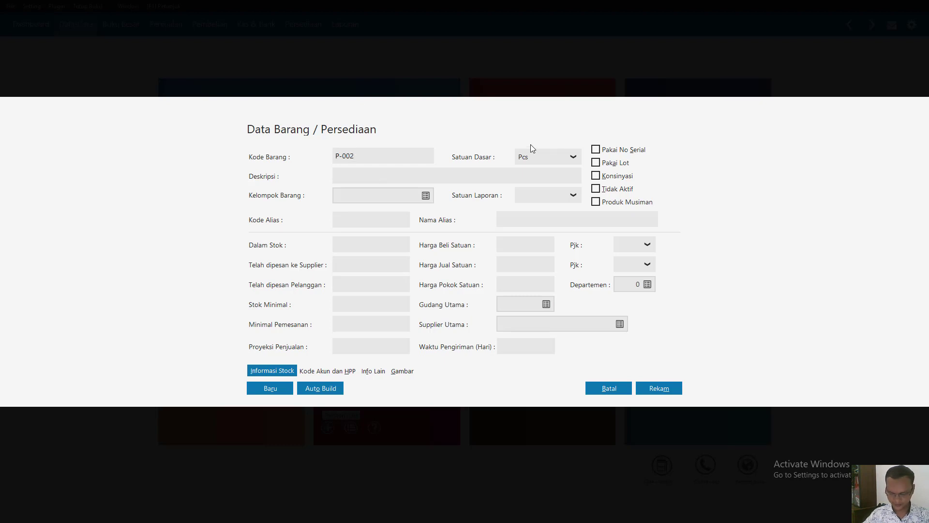
left_click(357, 176)
type("Terigu")
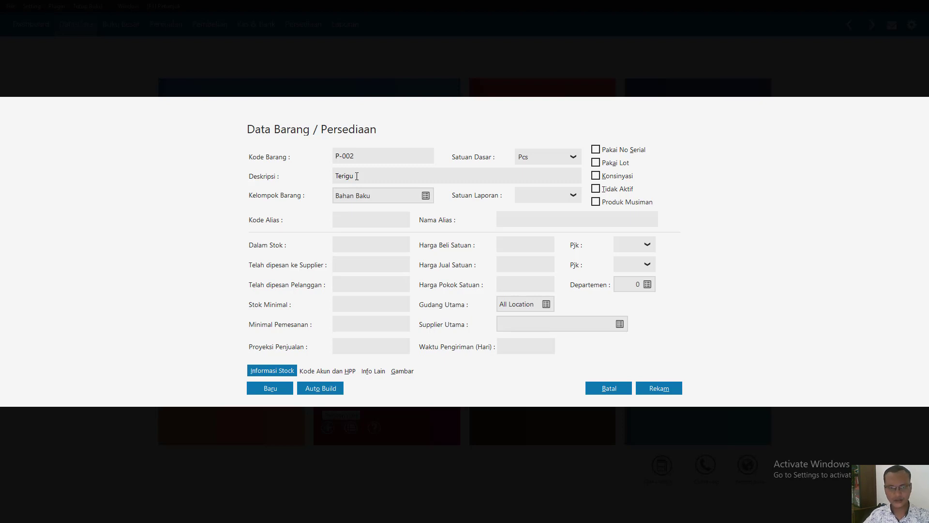
left_click(663, 393)
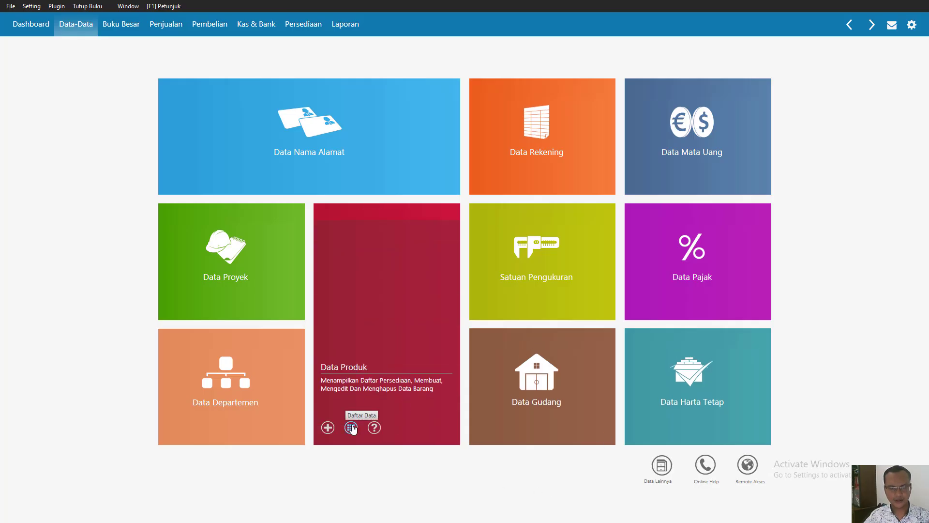
- Open the product data list and switch it from the card layout to the table layout
left_click(351, 427)
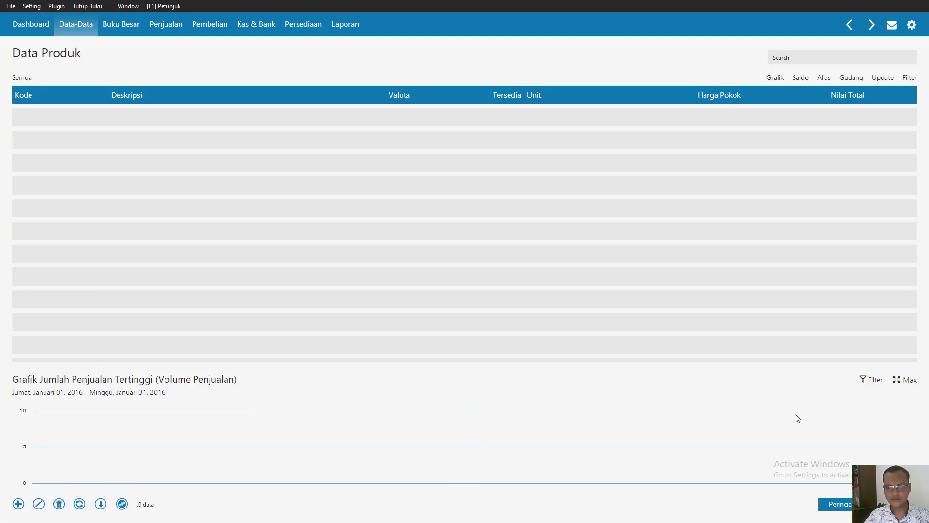
key("Escape")
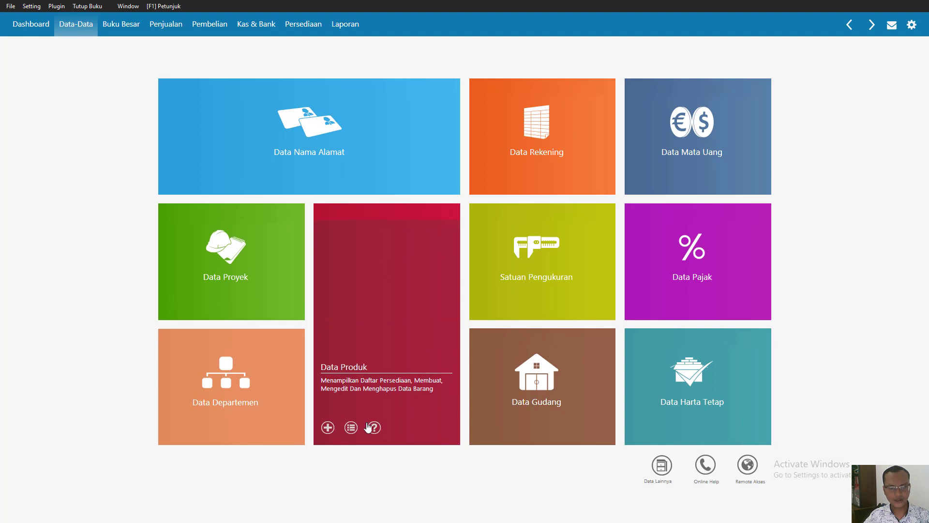
left_click(351, 427)
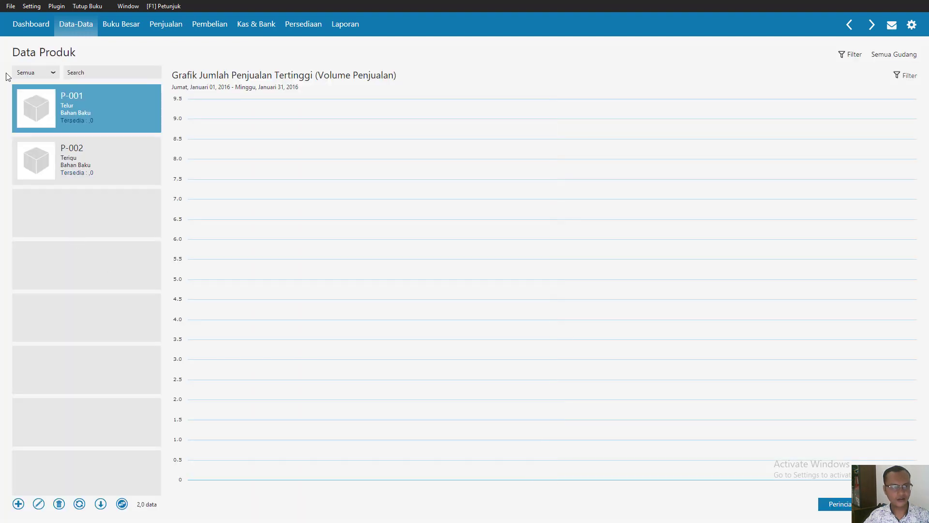
left_click(122, 505)
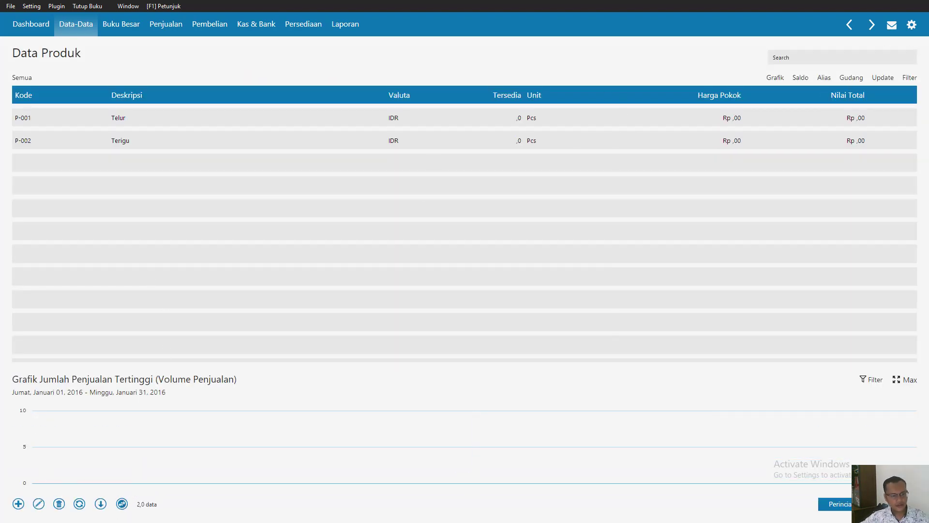
- Add and record a product with item code P-003 and description Gula from the product list
left_click(18, 506)
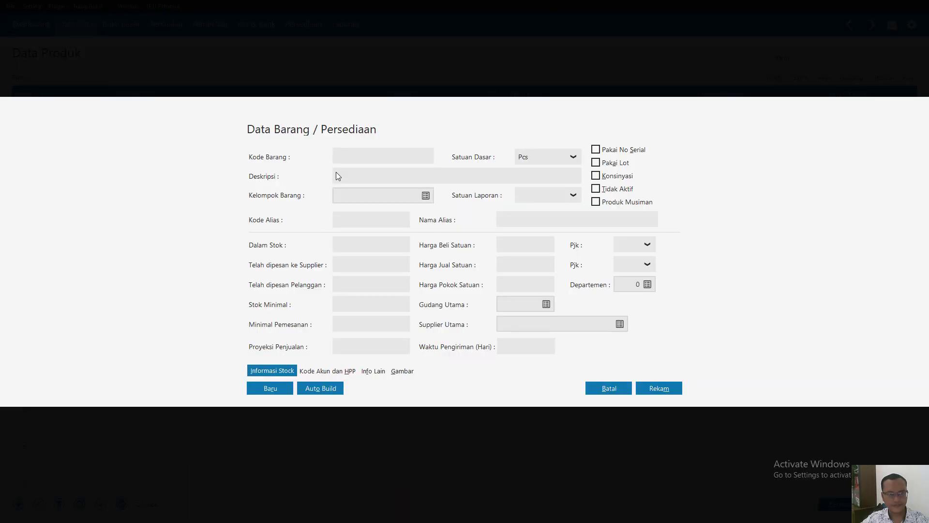
type("P")
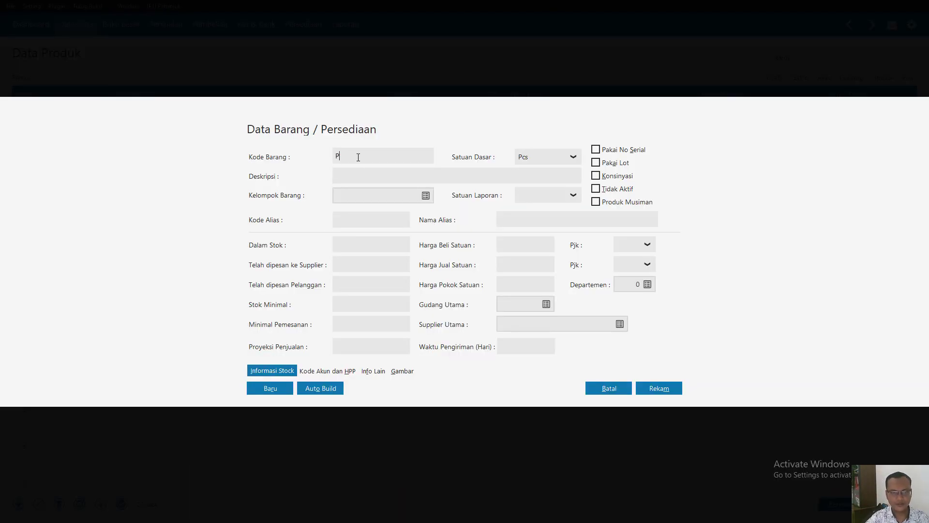
type("-00")
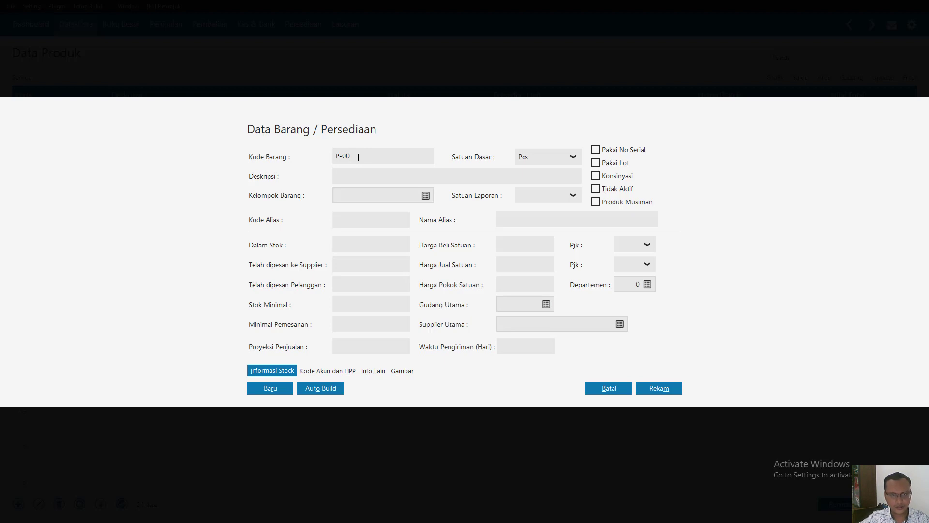
type("3")
left_click(344, 173)
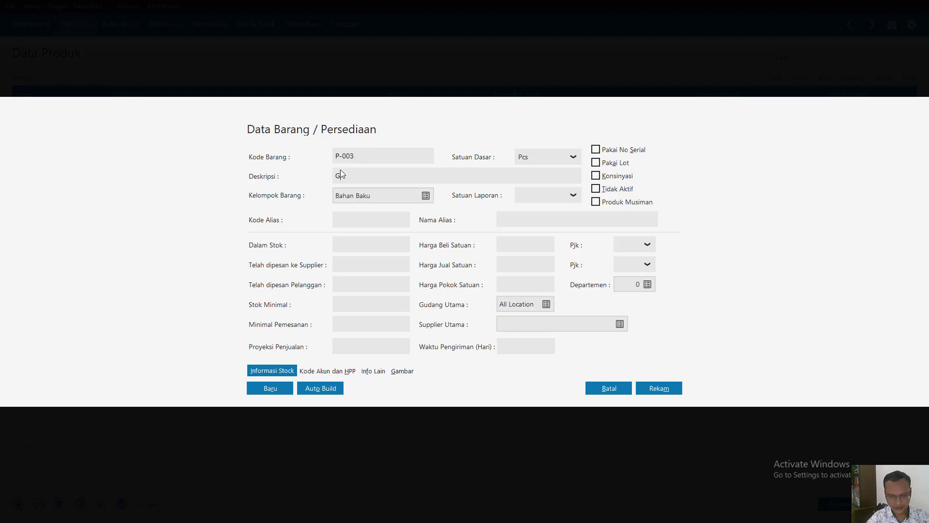
type("Gula")
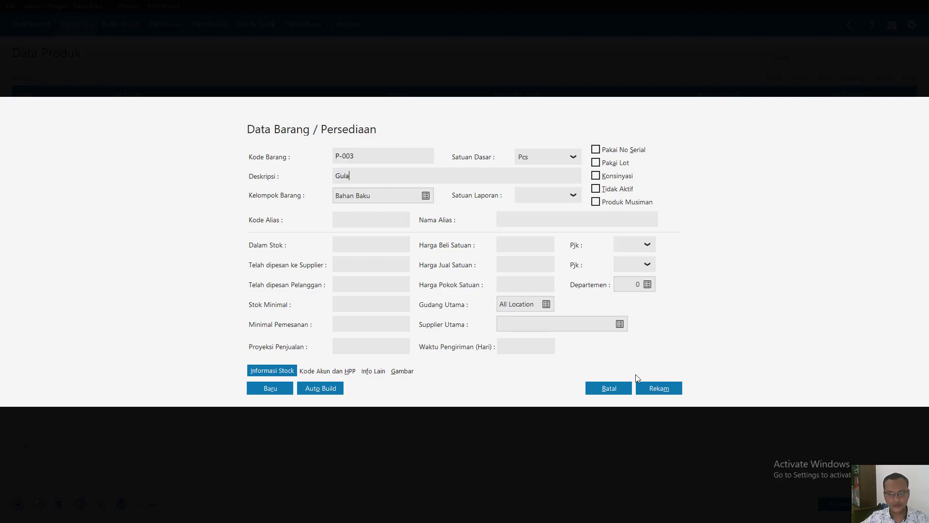
left_click(651, 387)
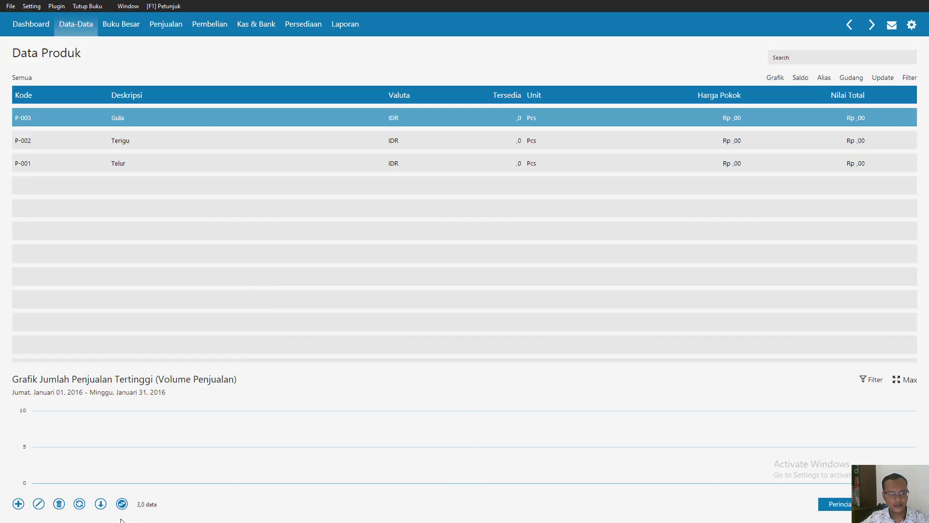
- Add and record a product with item code P-004 and description Mentega
left_click(18, 505)
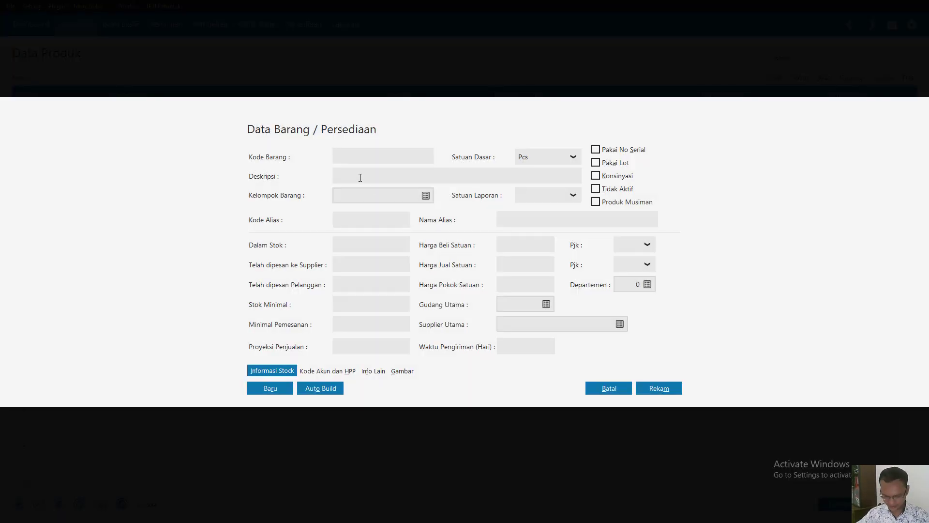
type("P-004")
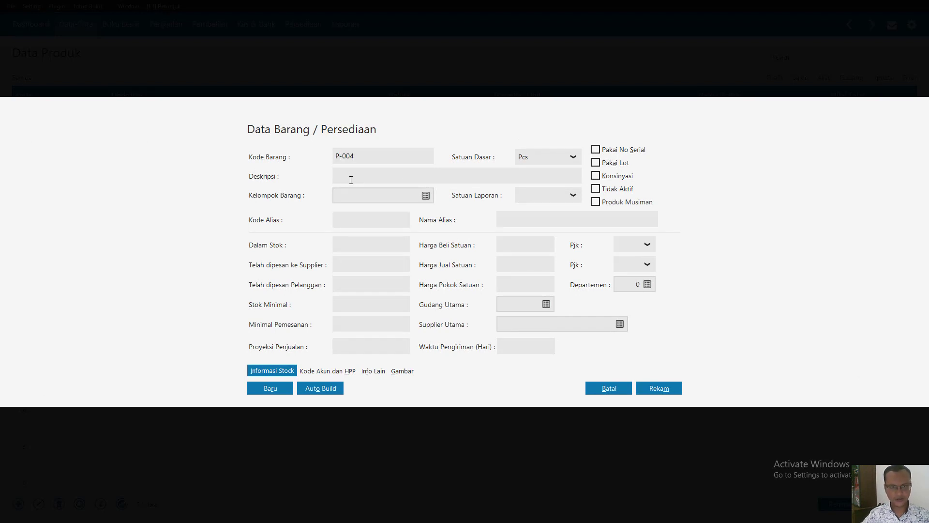
left_click(352, 179)
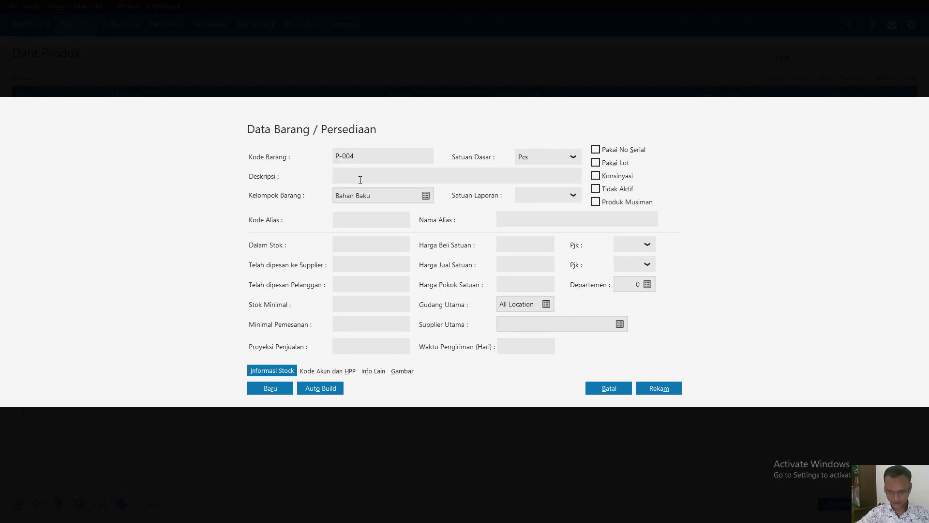
type("Mentega")
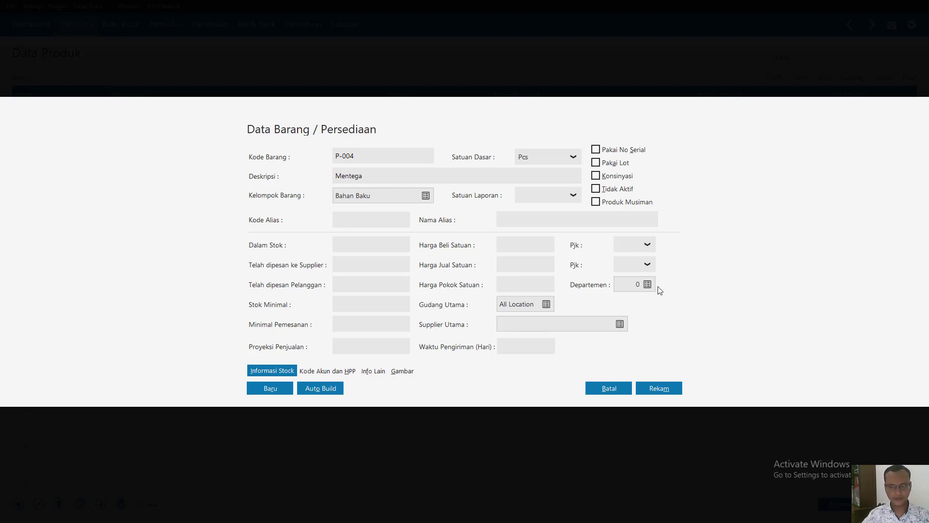
left_click(659, 388)
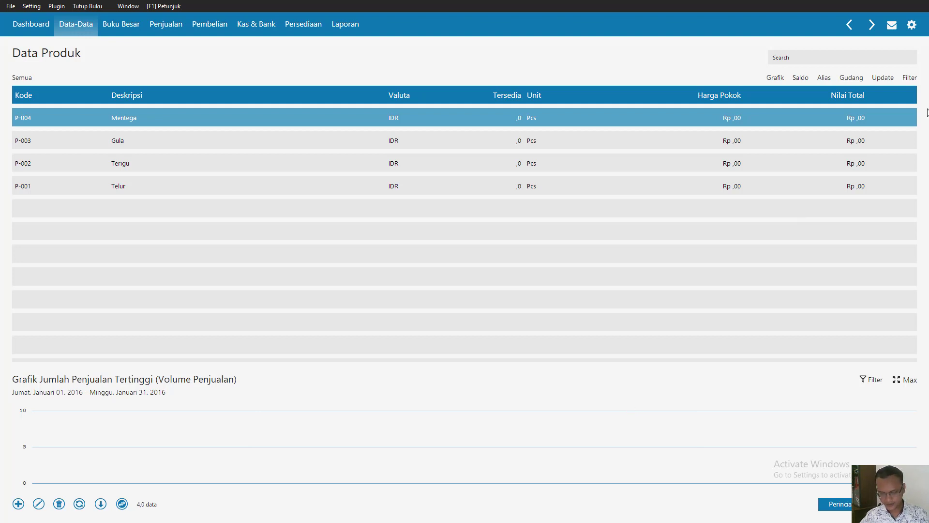
- Add and record product P-005 with description Tali Pembungkus, assigning it to the Bahan Penolong item group
left_click(18, 503)
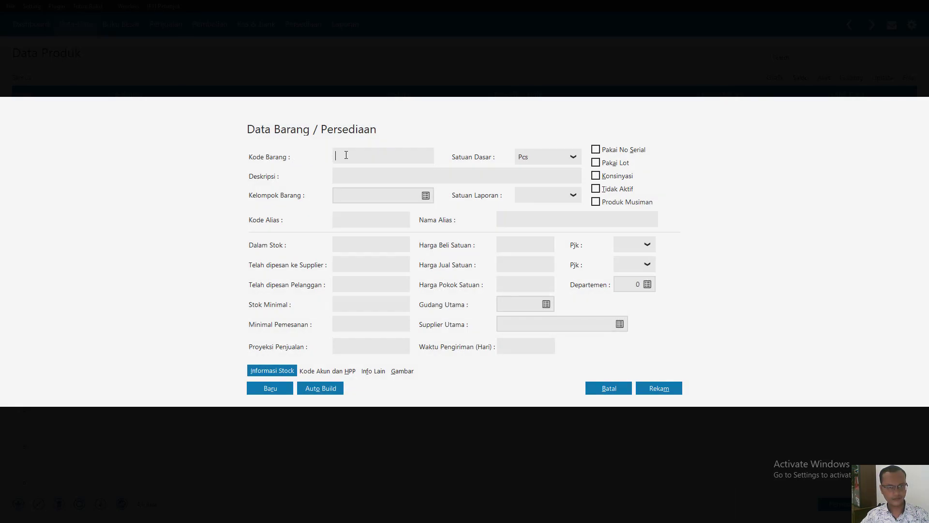
type("P-005")
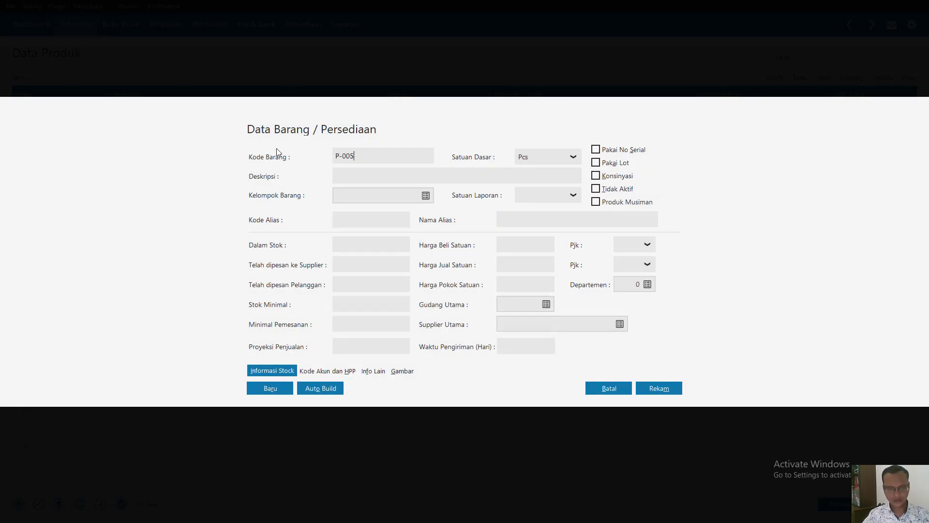
left_click(351, 172)
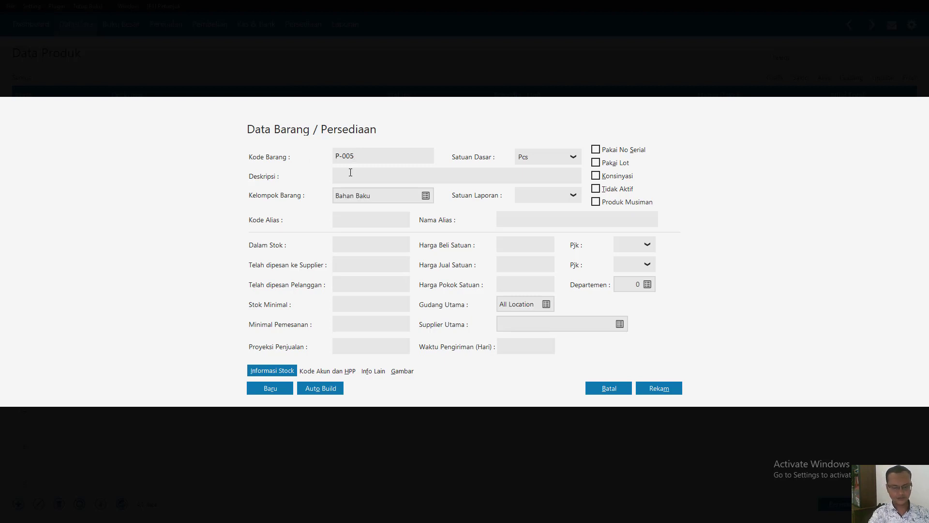
type("Tali ")
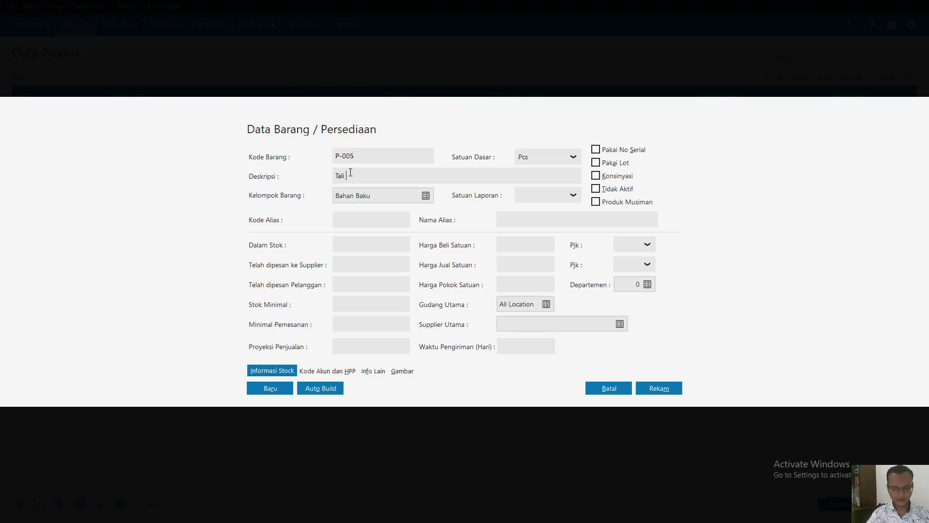
type("Pembungkus")
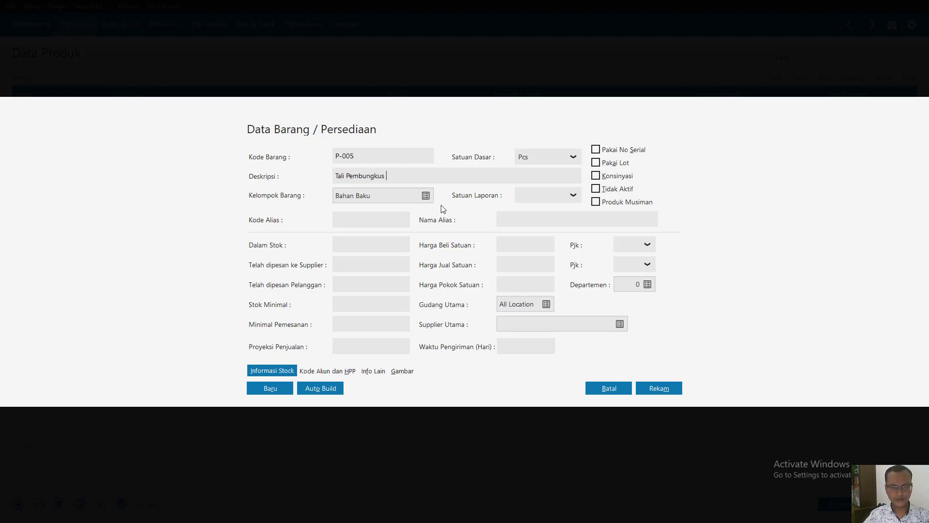
left_click(425, 196)
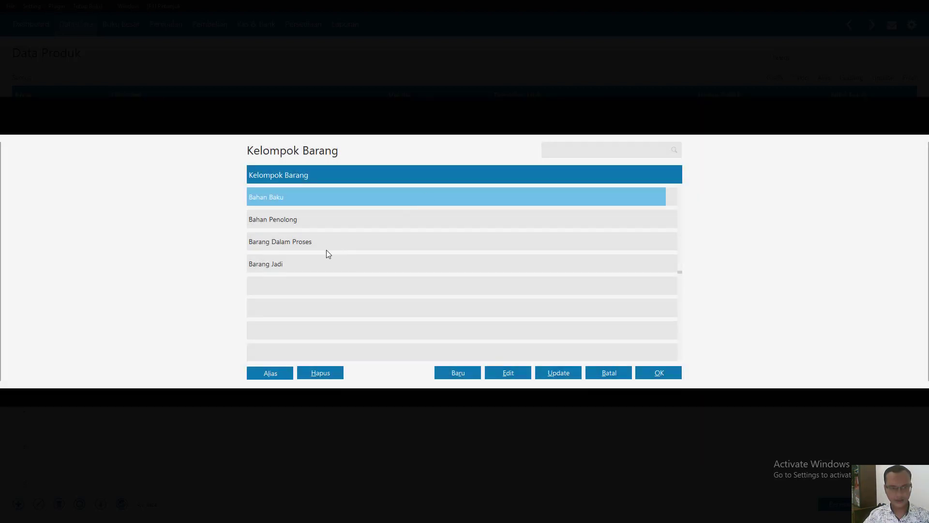
double_click(285, 224)
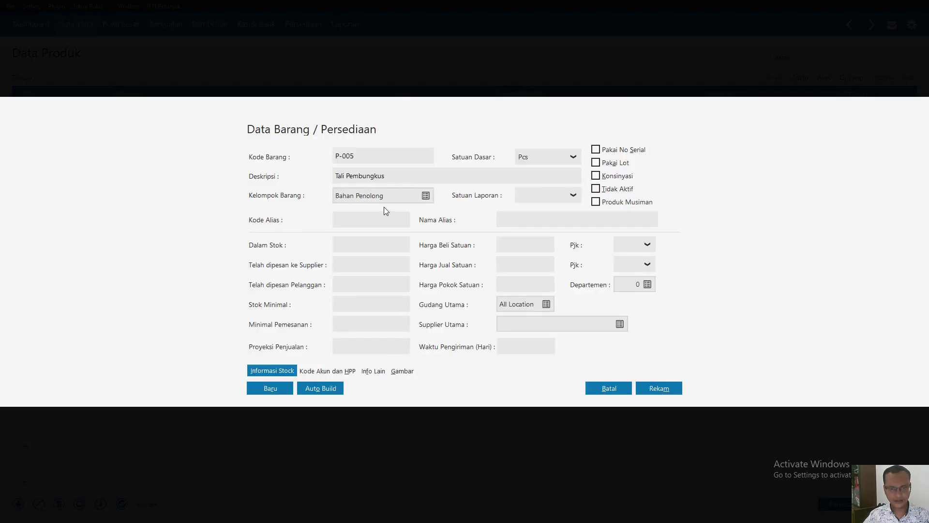
left_click(659, 388)
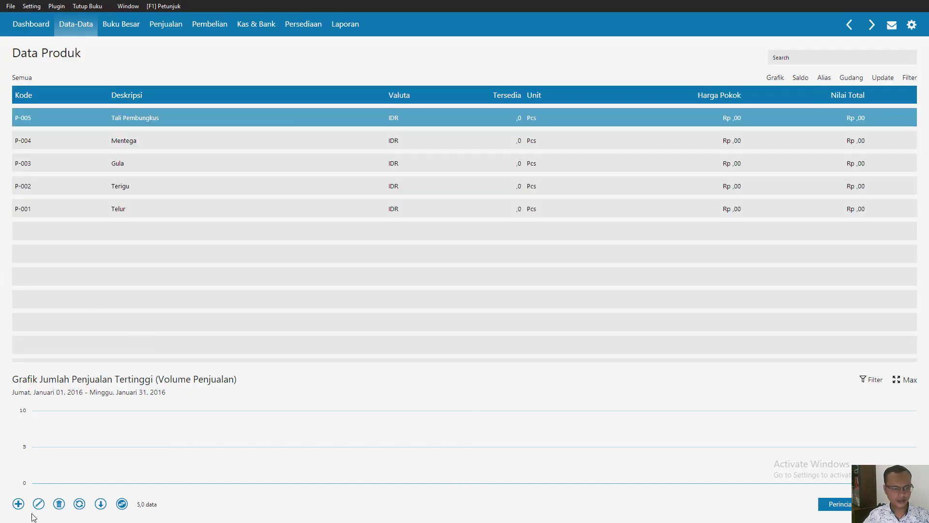
- Add and record product P-006 with description Plastik, keeping it in the Bahan Penolong item group
left_click(18, 505)
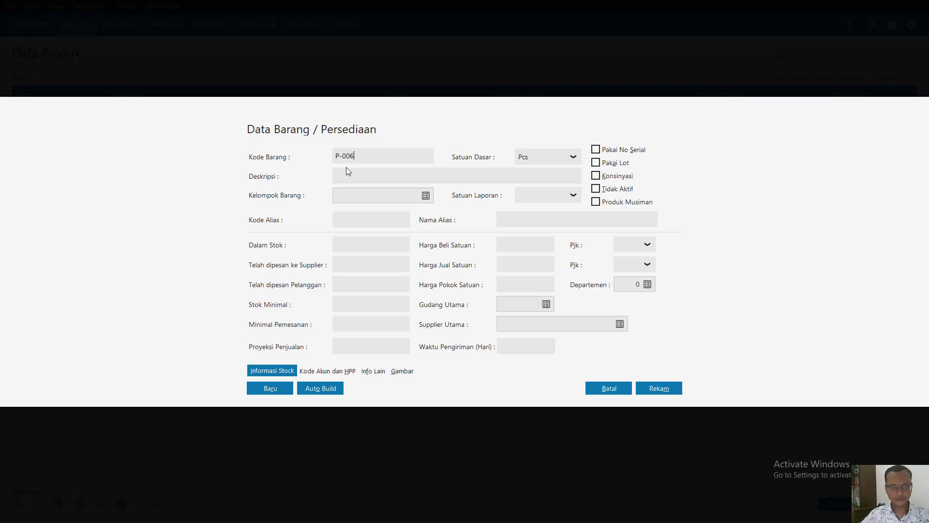
left_click(382, 177)
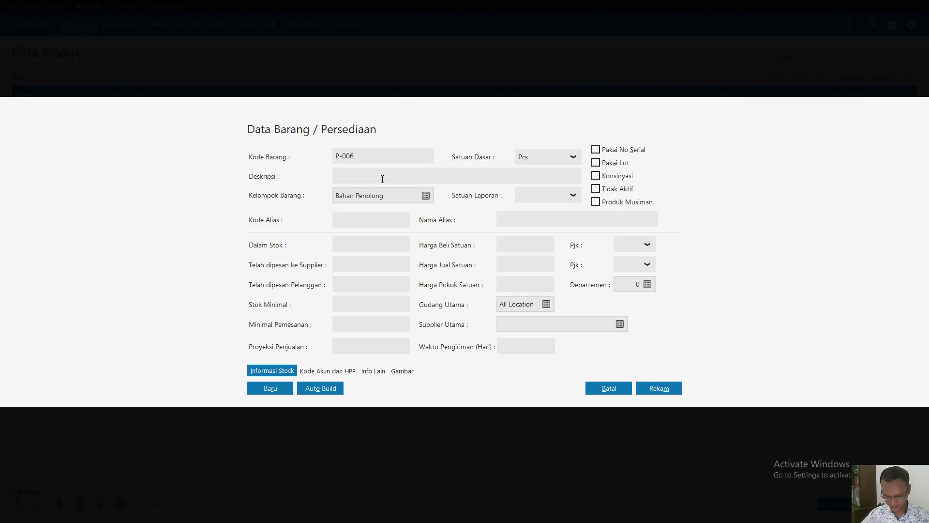
type("Pla")
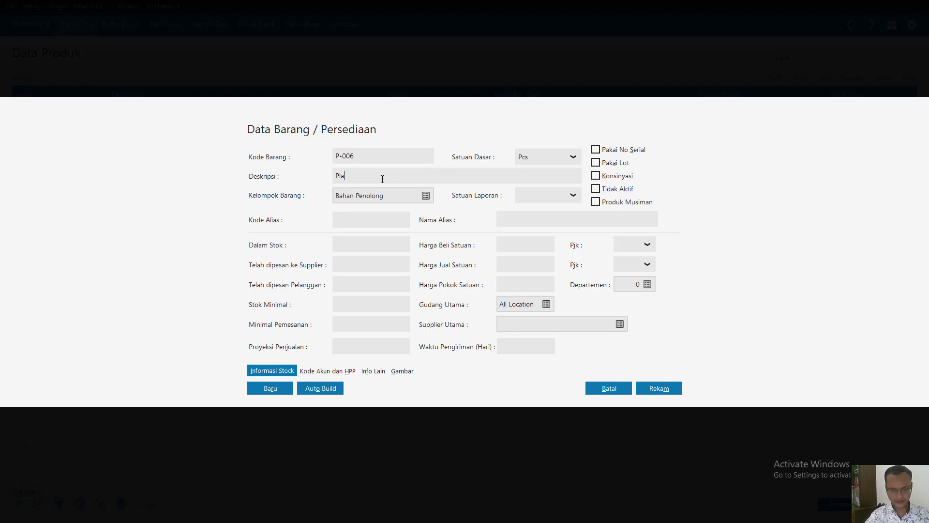
type("stik")
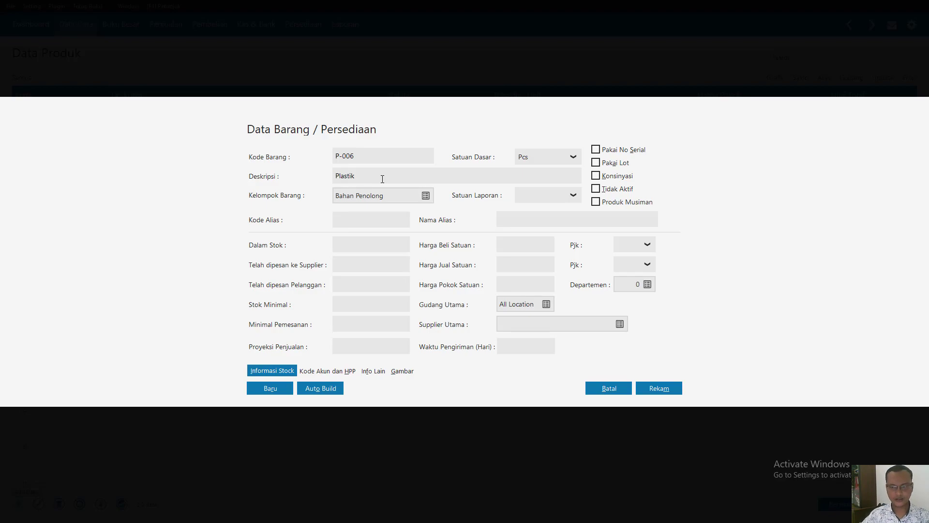
left_click(668, 385)
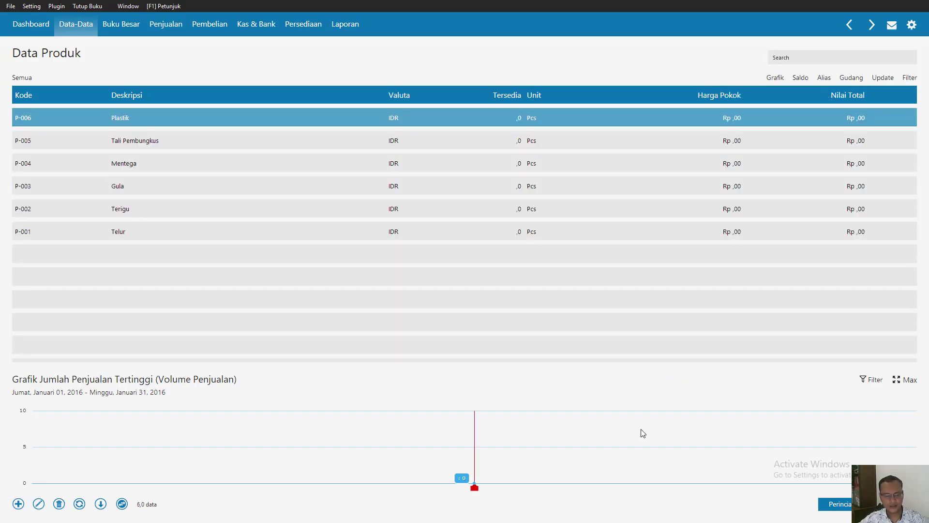
key("super")
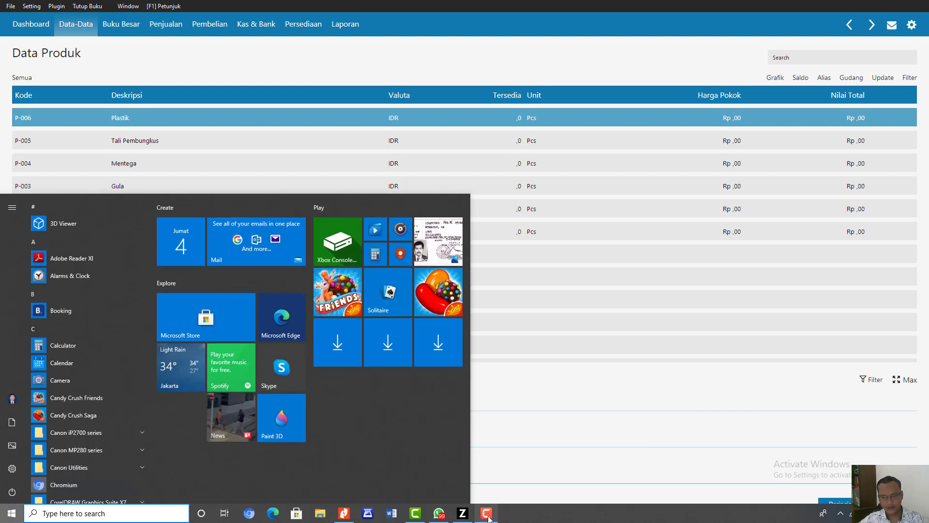
left_click(486, 516)
left_click(647, 295)
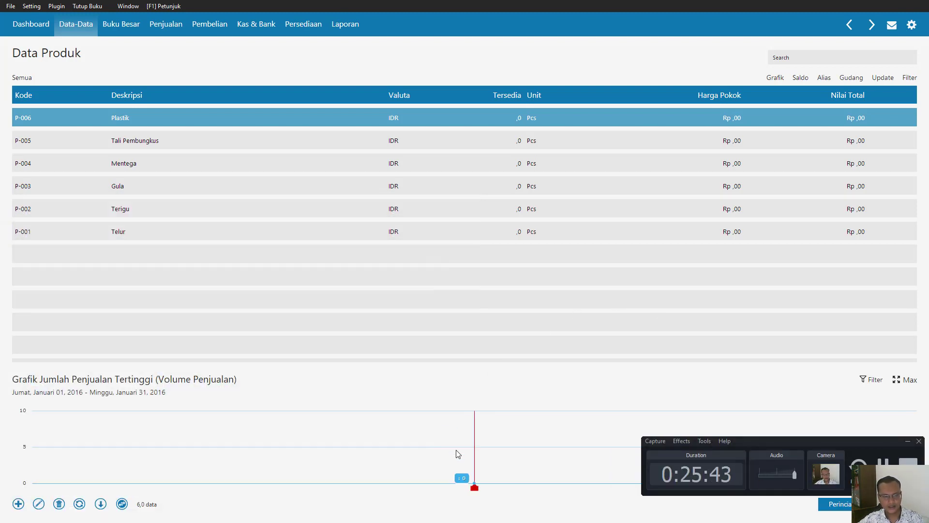
- Leave the product list and open the Saldo Awal Persediaan form for entering opening inventory balances
left_click(903, 462)
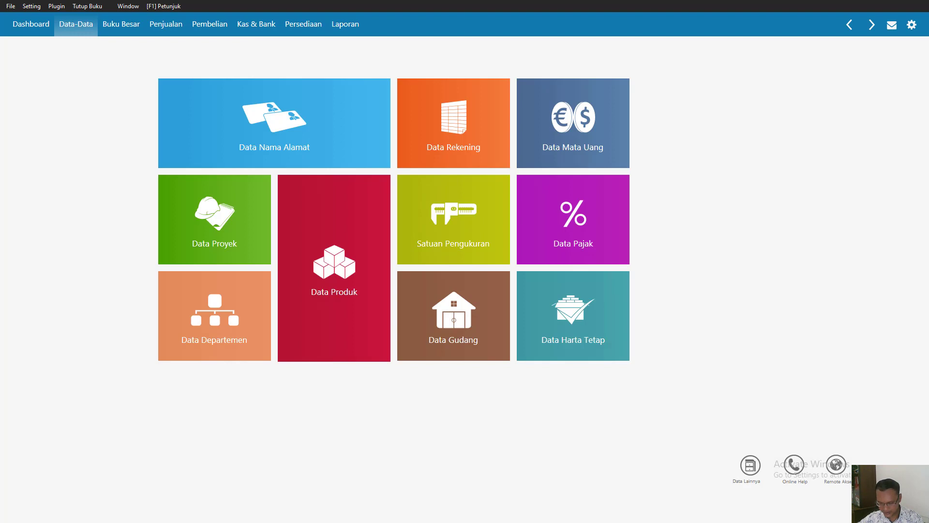
mouse_move(221, 89)
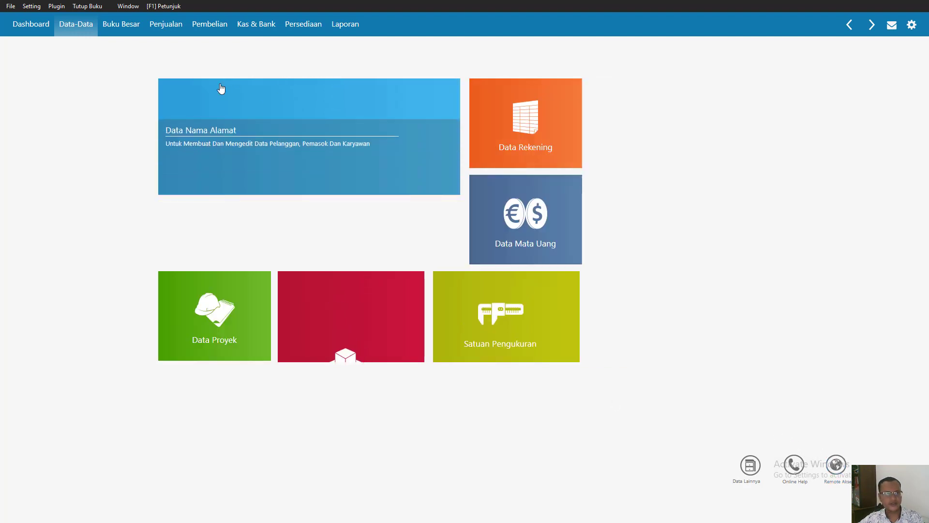
left_click(33, 6)
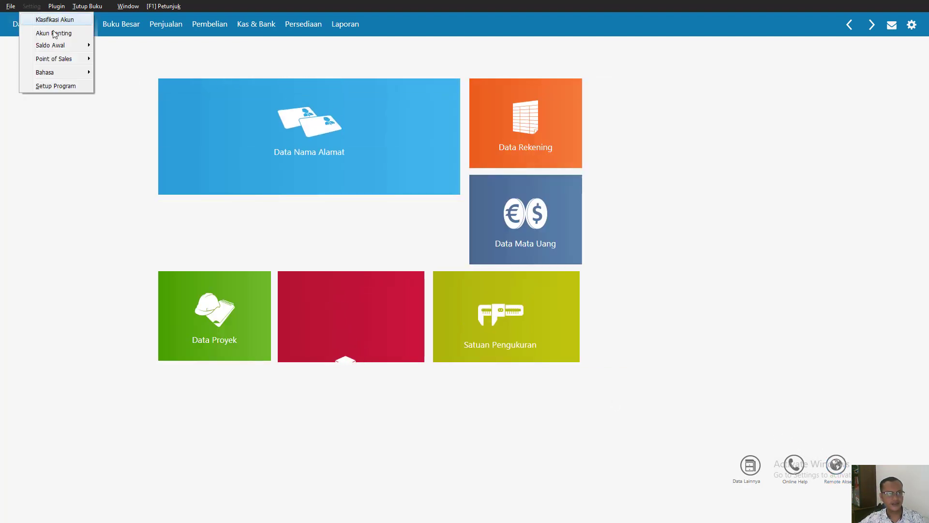
mouse_move(63, 46)
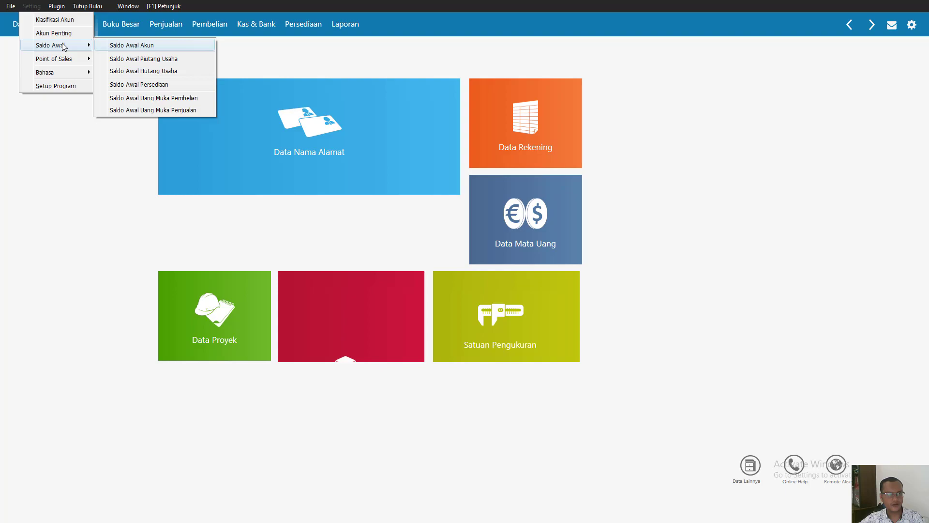
left_click(137, 84)
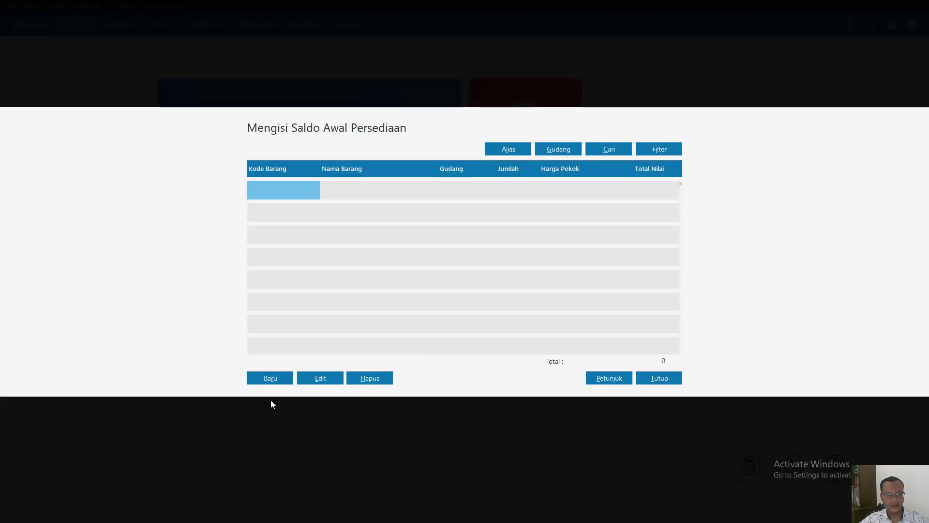
- Record the opening inventory balance of P-001 (Telur) with a stock of 3,000 and a unit cost of 500 IDR
left_click(271, 379)
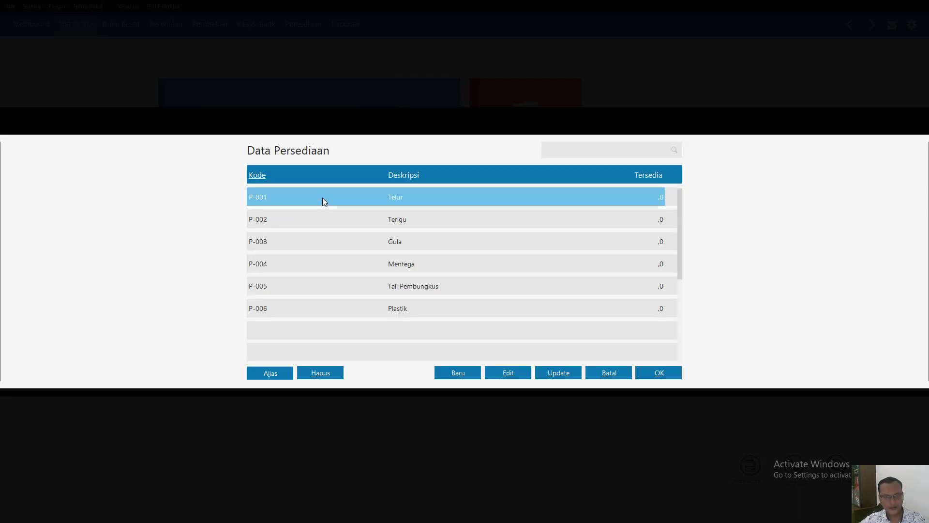
double_click(323, 199)
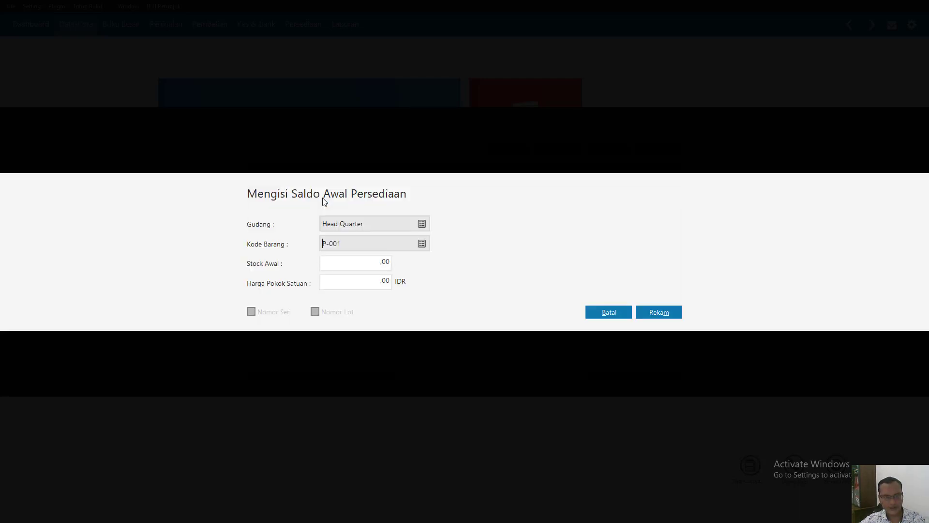
left_click(329, 265)
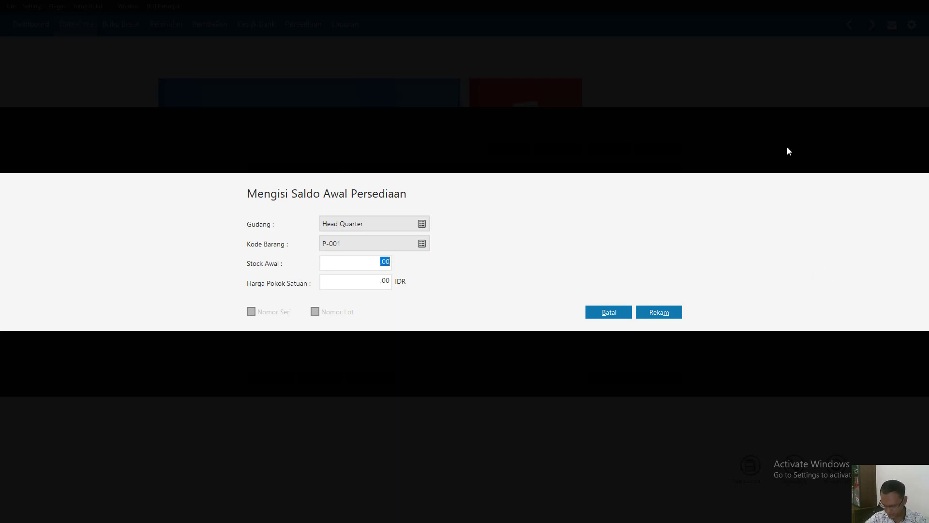
type("3000")
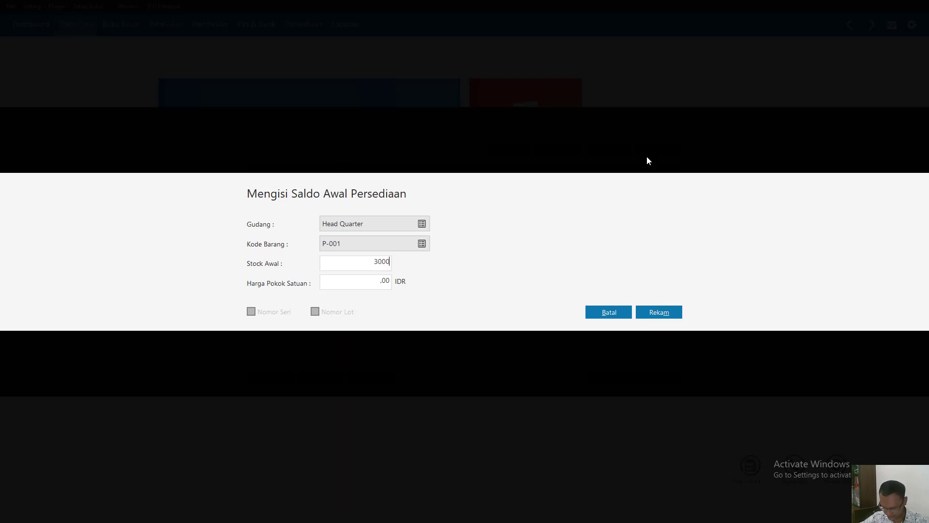
left_click(383, 285)
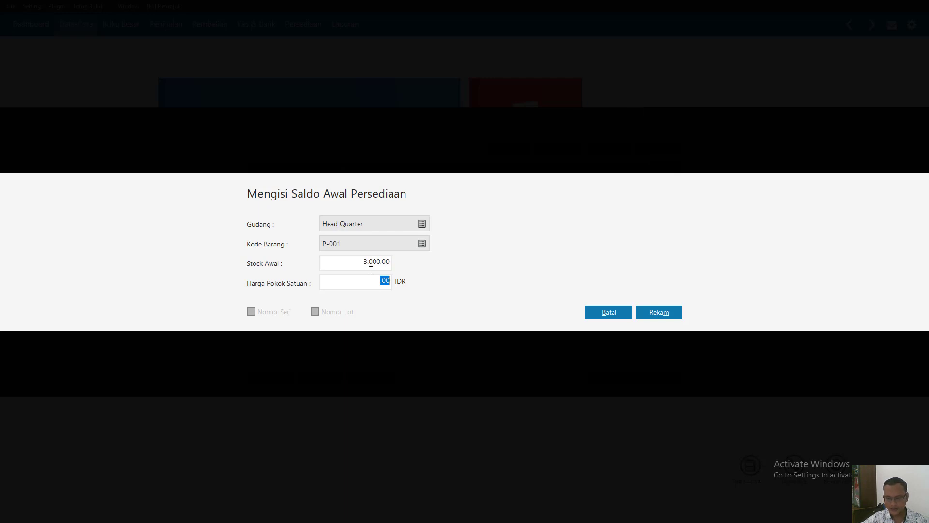
type("500")
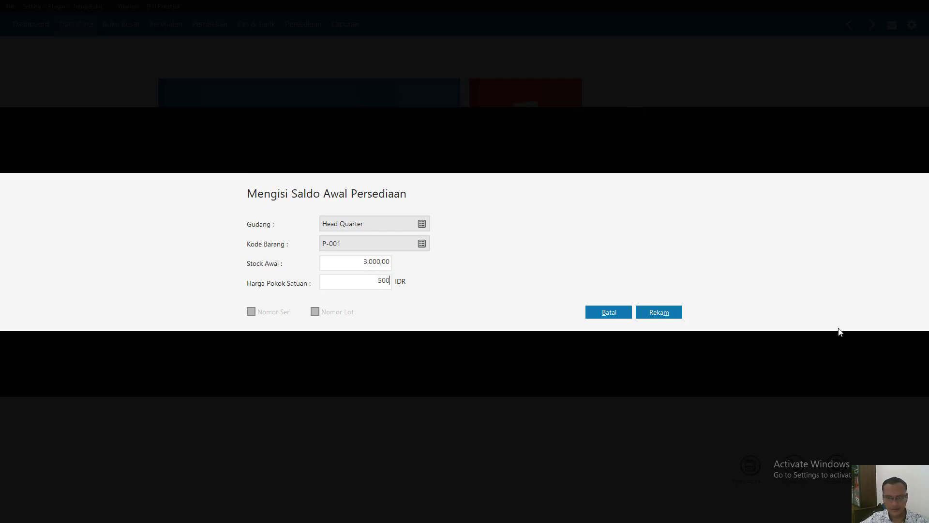
left_click(663, 313)
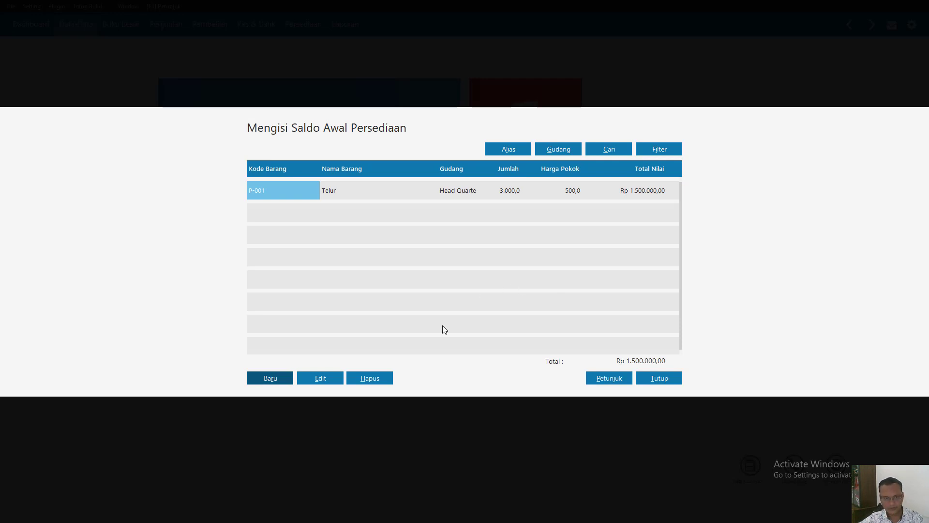
- Record the opening inventory balance of P-002 (Terigu) with a stock of 9,000 and a unit cost of 300 IDR
left_click(271, 378)
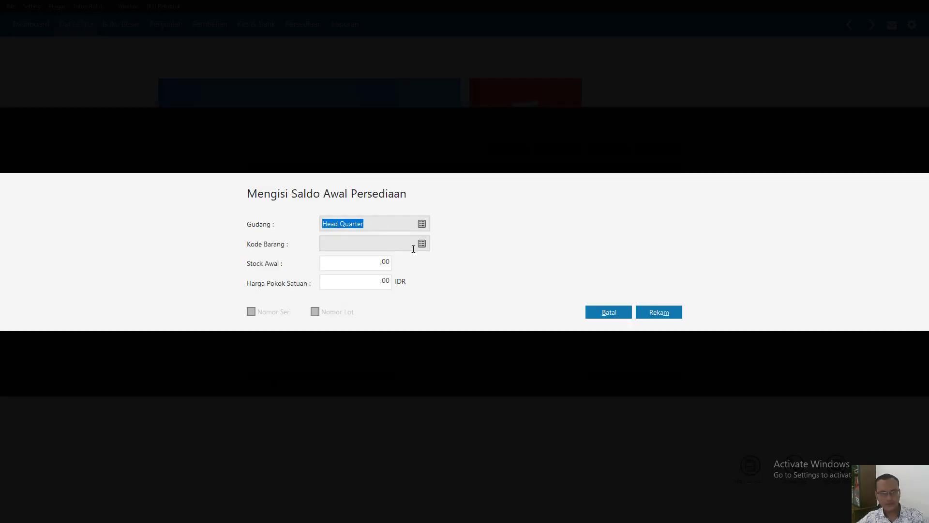
left_click(424, 245)
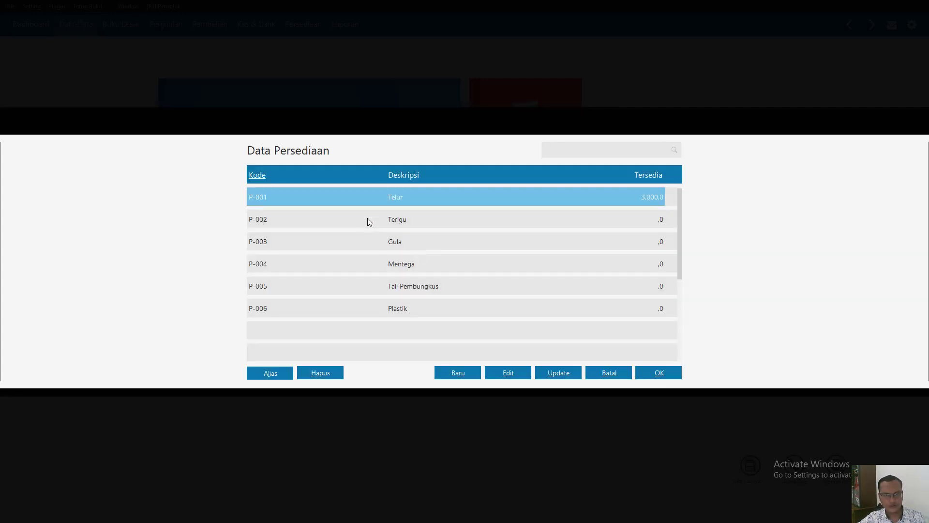
double_click(369, 222)
left_click(343, 262)
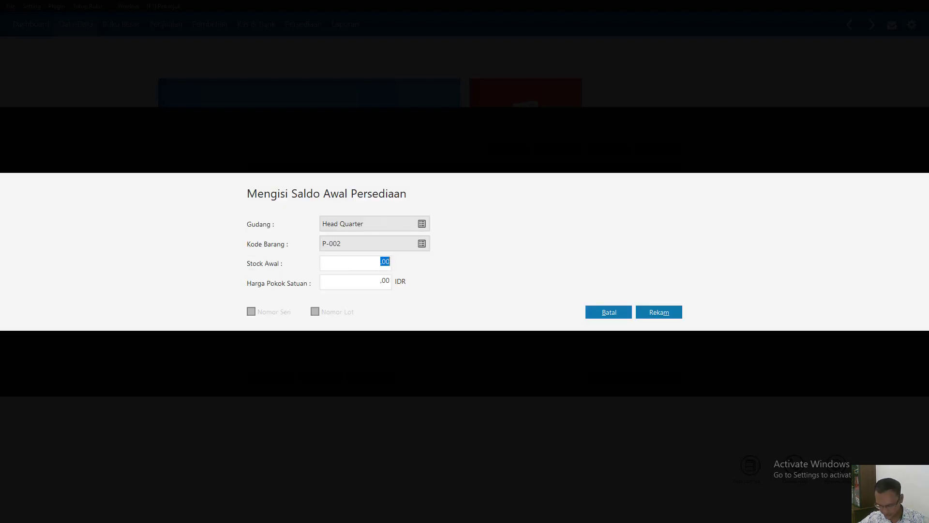
type("9000")
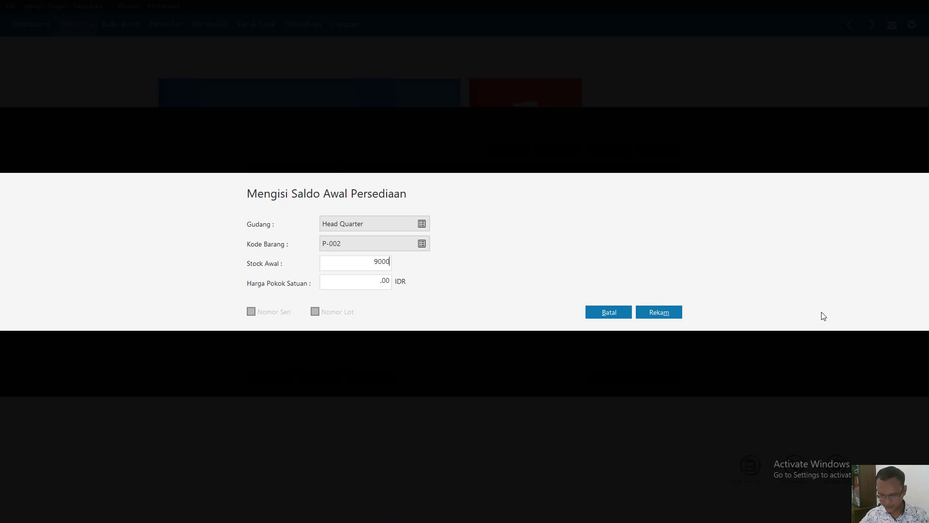
left_click(376, 288)
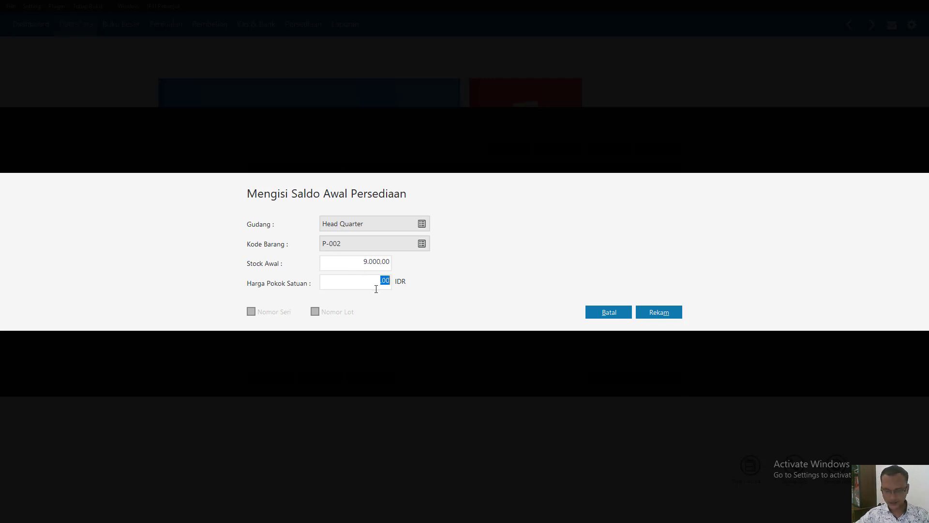
type("3")
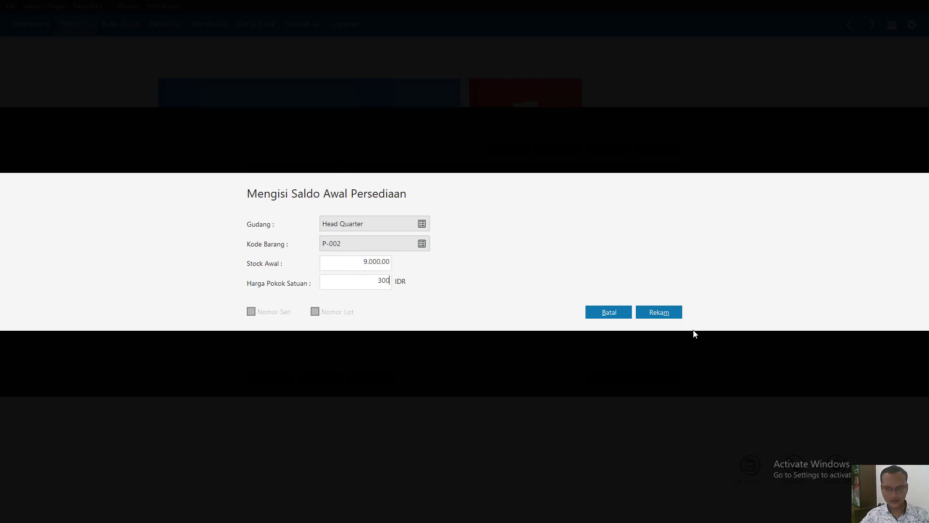
left_click(672, 313)
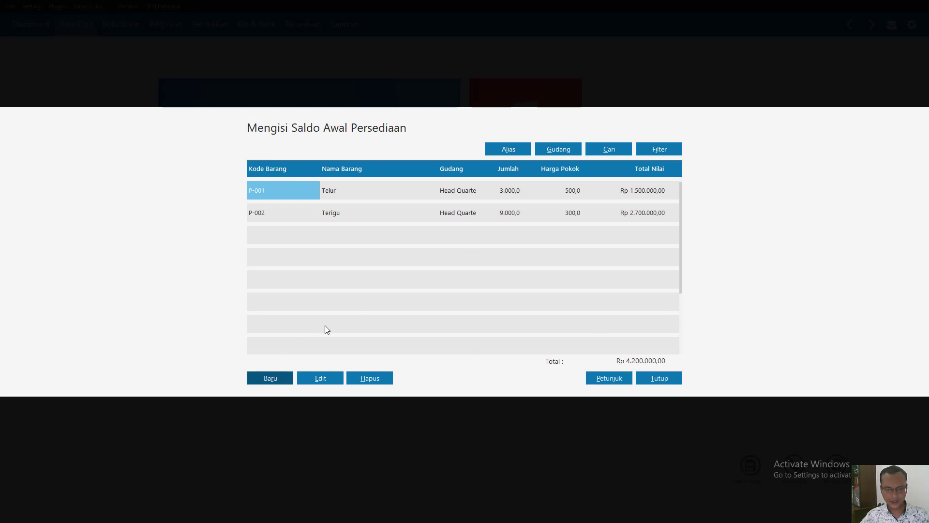
- Record the opening inventory balance of P-003 (Gula) with a stock of 8,000 and a unit cost of 400 IDR
left_click(275, 378)
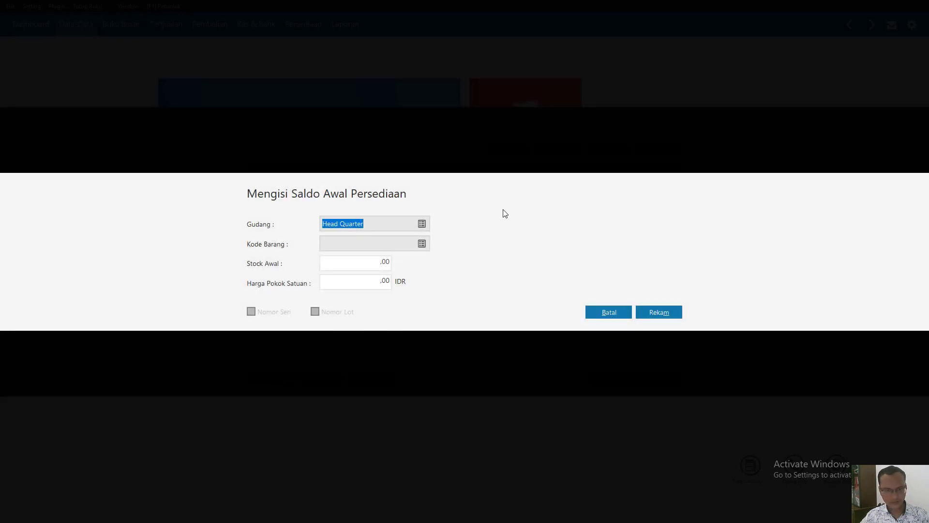
left_click(421, 244)
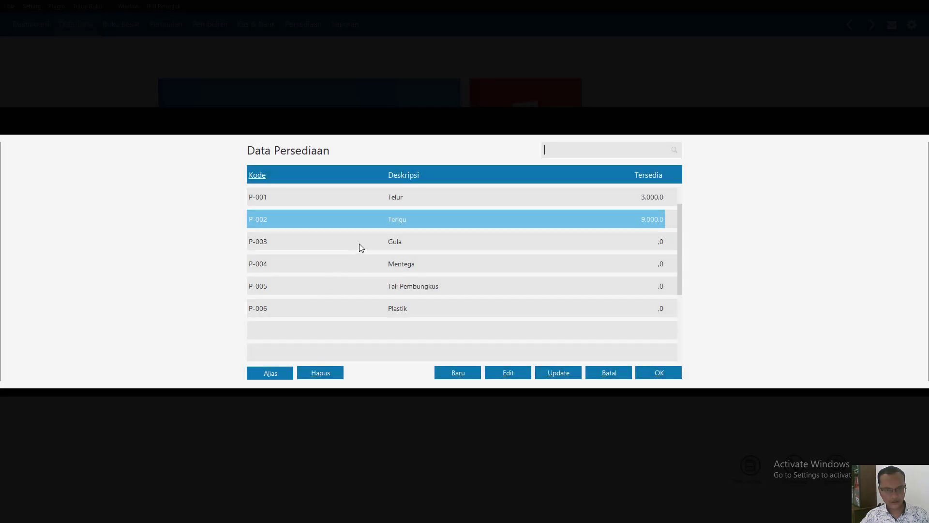
double_click(361, 247)
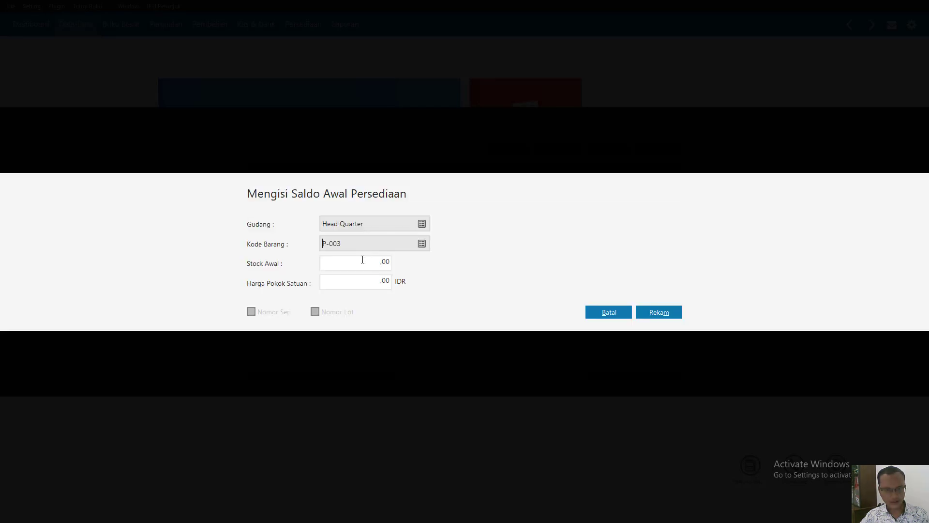
left_click(364, 259)
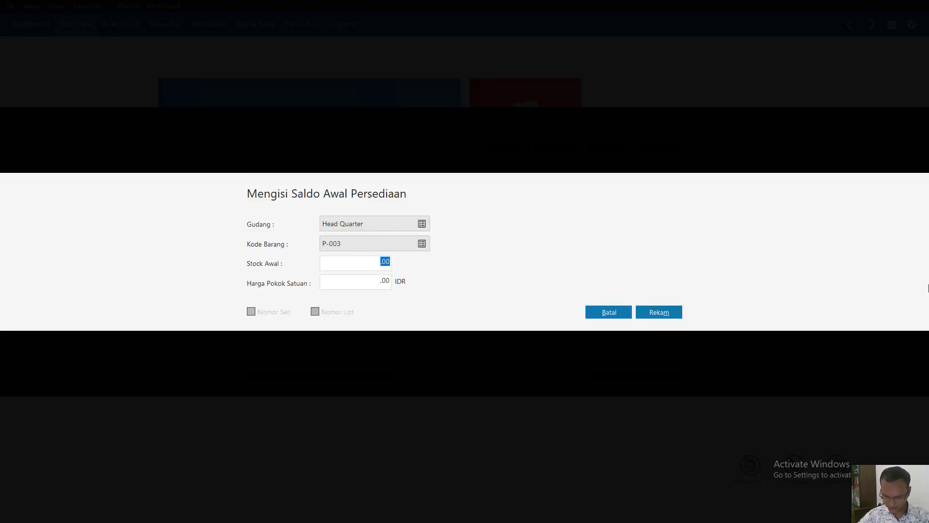
type("8000")
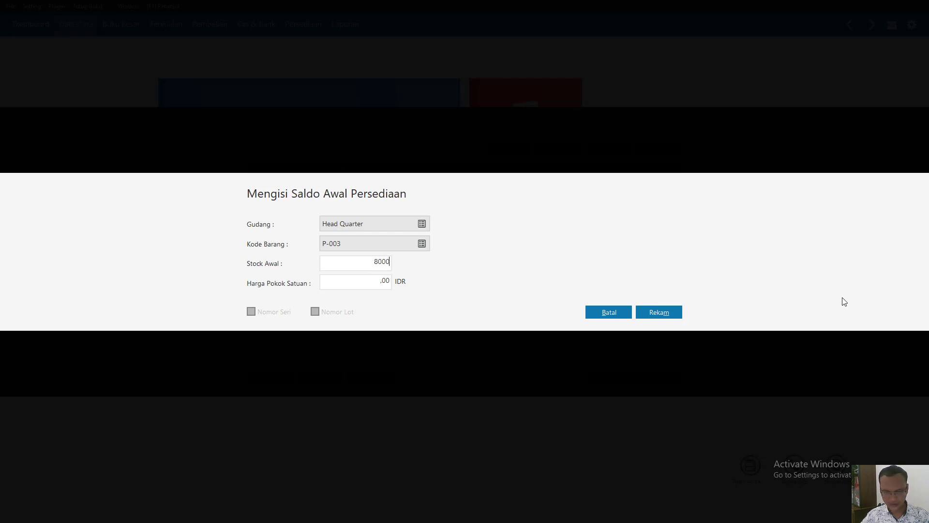
left_click(365, 289)
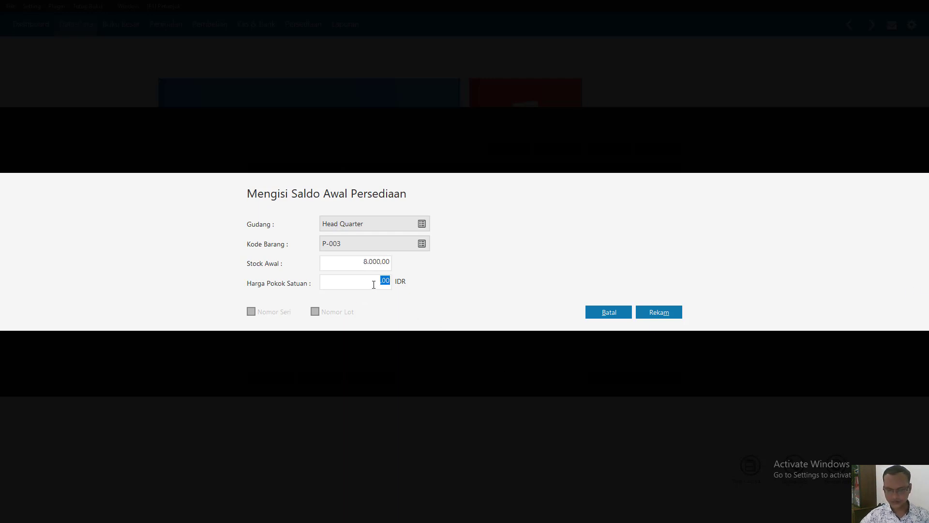
type("400")
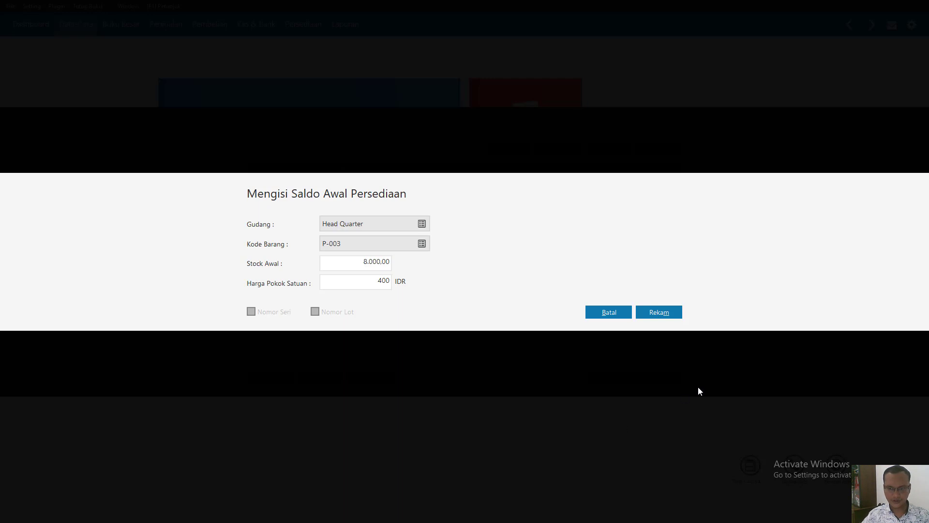
left_click(666, 314)
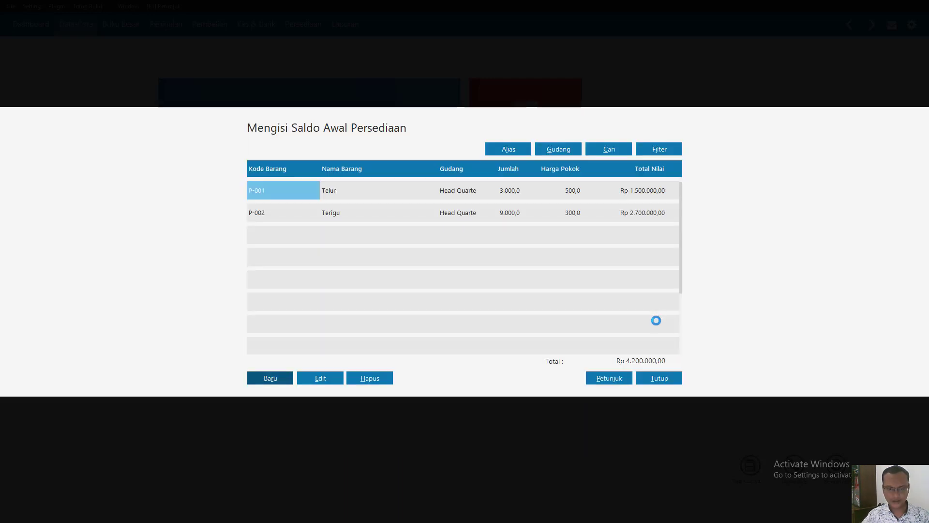
- Record the opening inventory balance of P-004 (Mentega) with a stock of 6,000 and a unit cost of 825 IDR
left_click(267, 386)
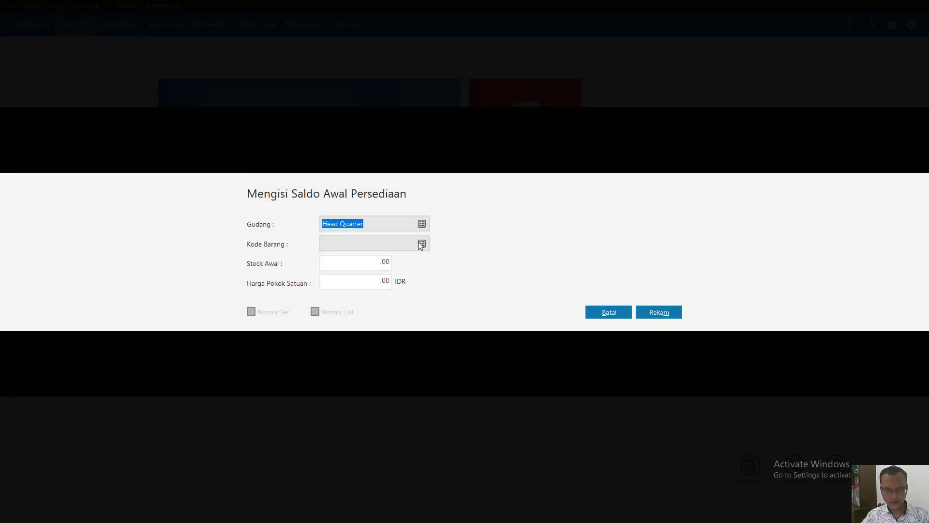
left_click(421, 244)
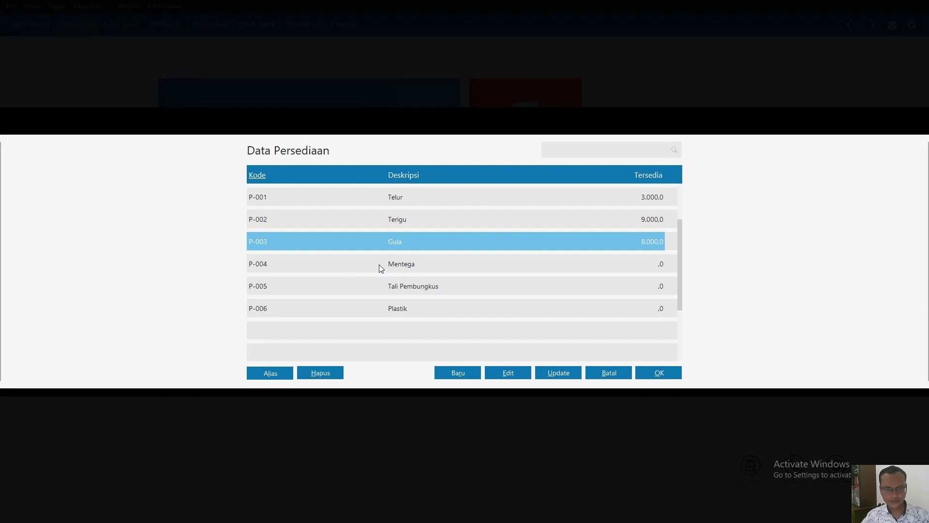
double_click(379, 264)
left_click(385, 261)
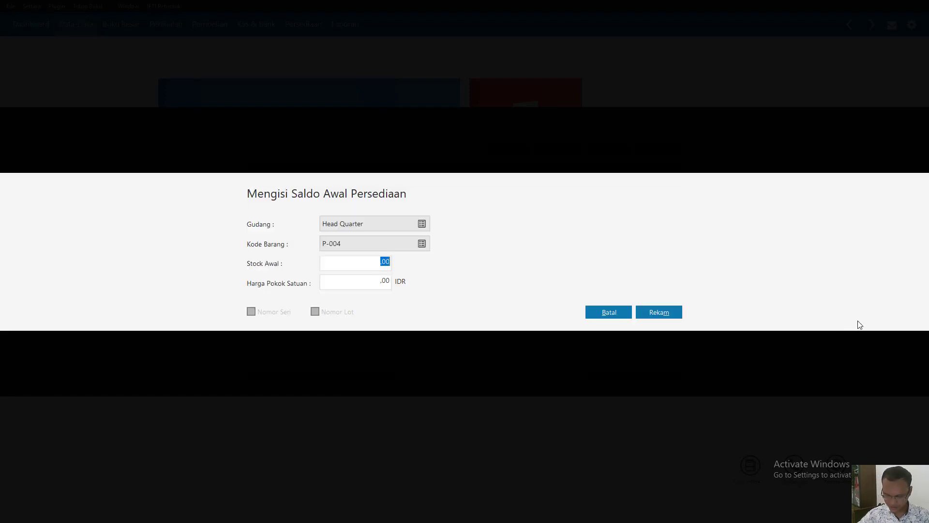
type("6000")
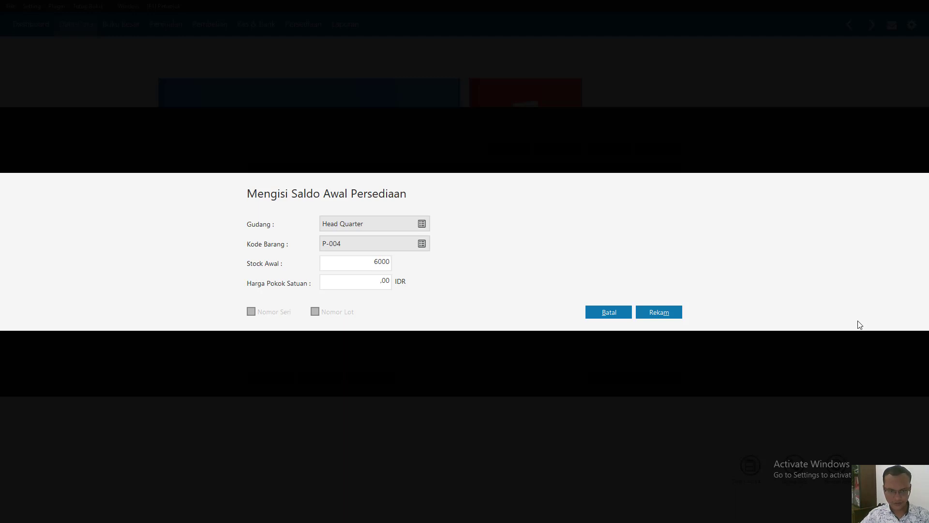
left_click(385, 281)
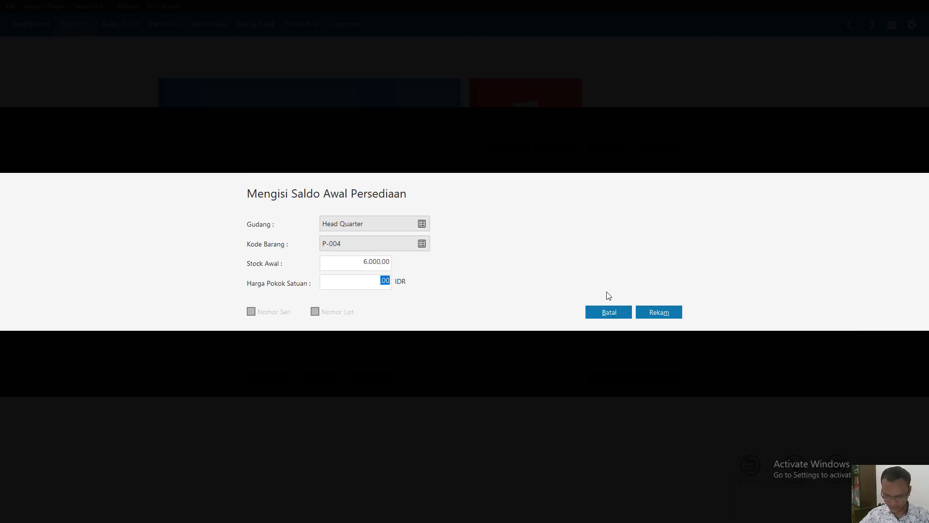
type("825")
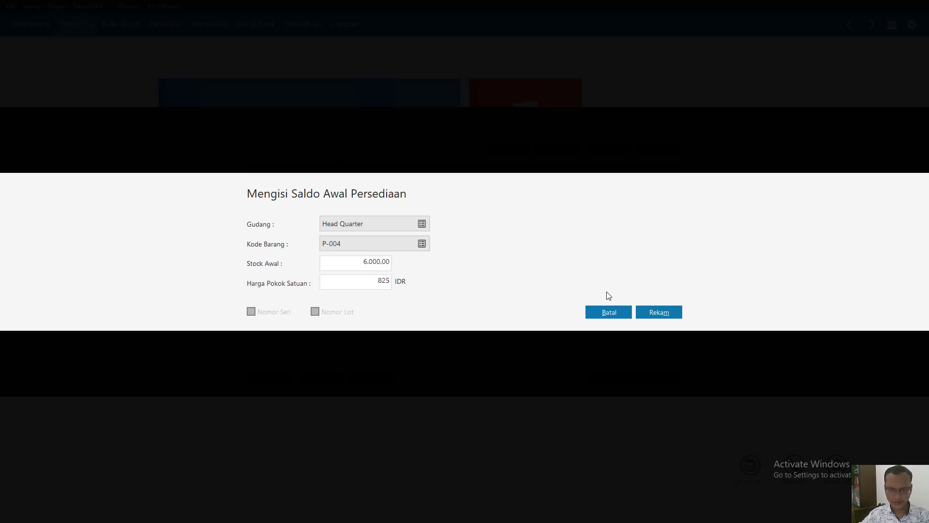
left_click(661, 310)
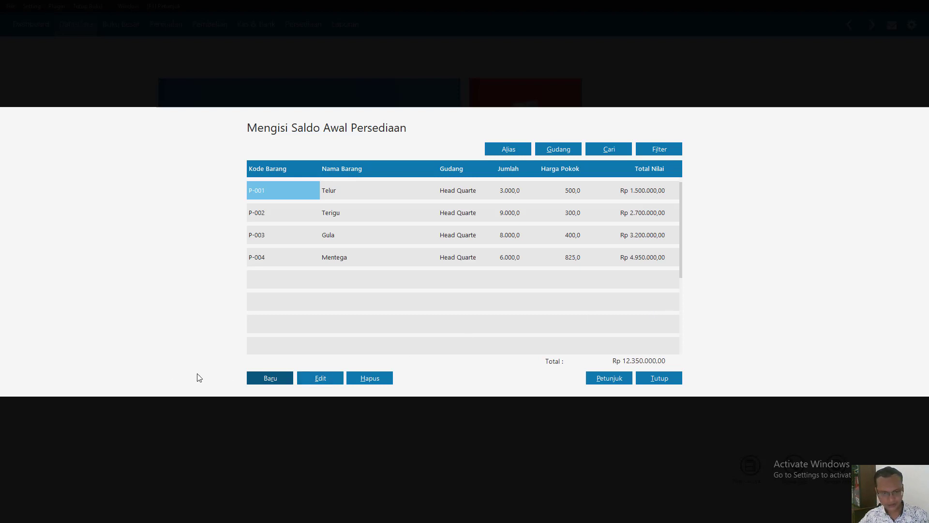
- Record the opening inventory balance of P-005 (Tali Pembungkus) with a stock of 50,000 and a unit cost of 100 IDR
left_click(259, 381)
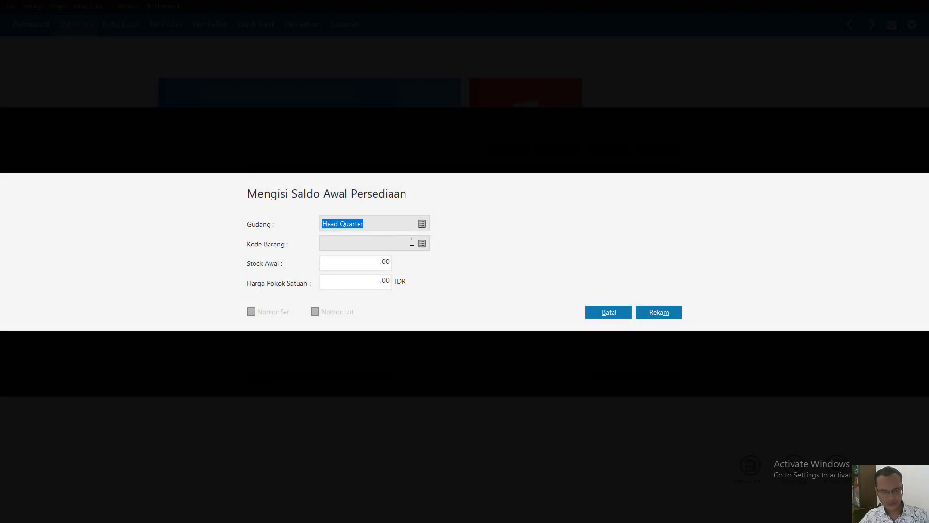
left_click(421, 243)
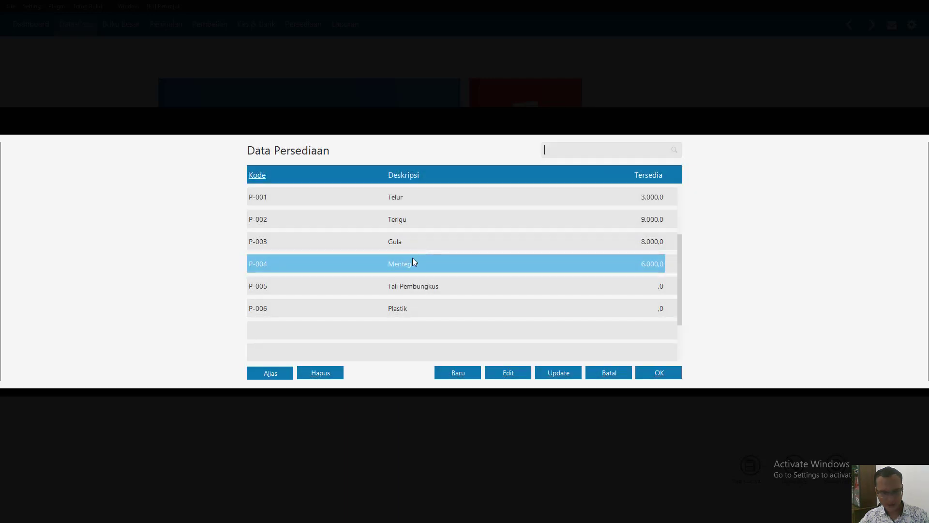
double_click(392, 287)
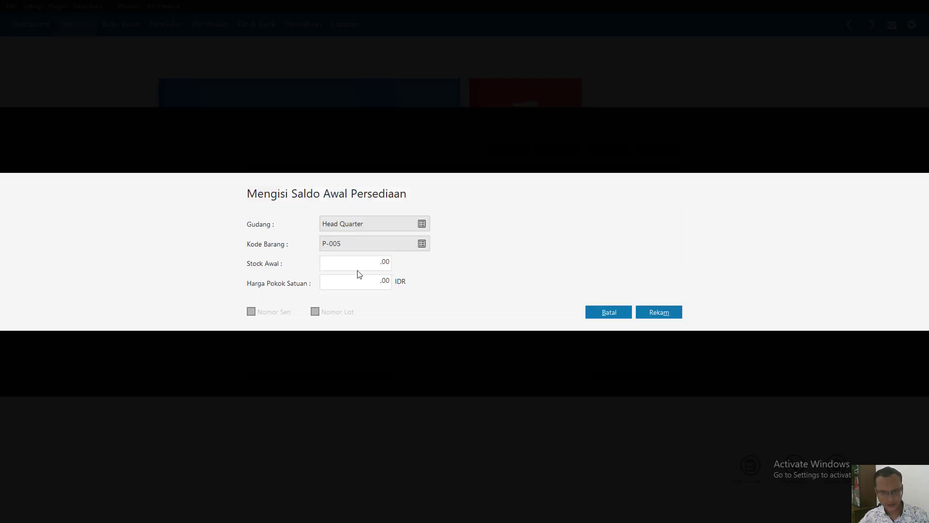
left_click(361, 263)
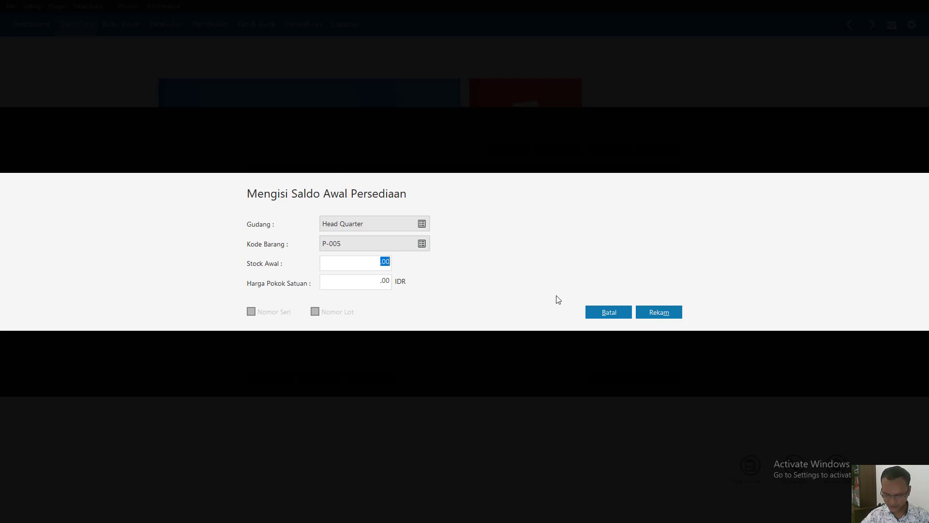
type("50000")
left_click(390, 281)
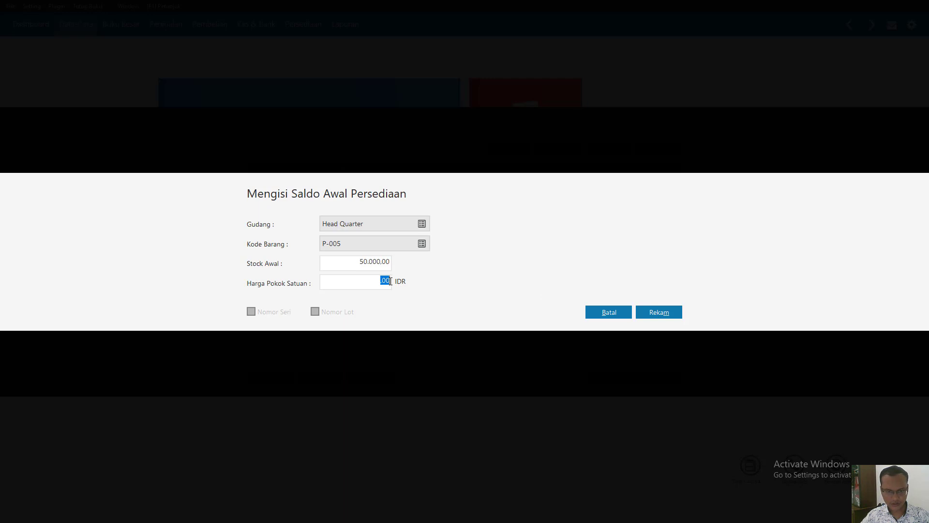
type("100")
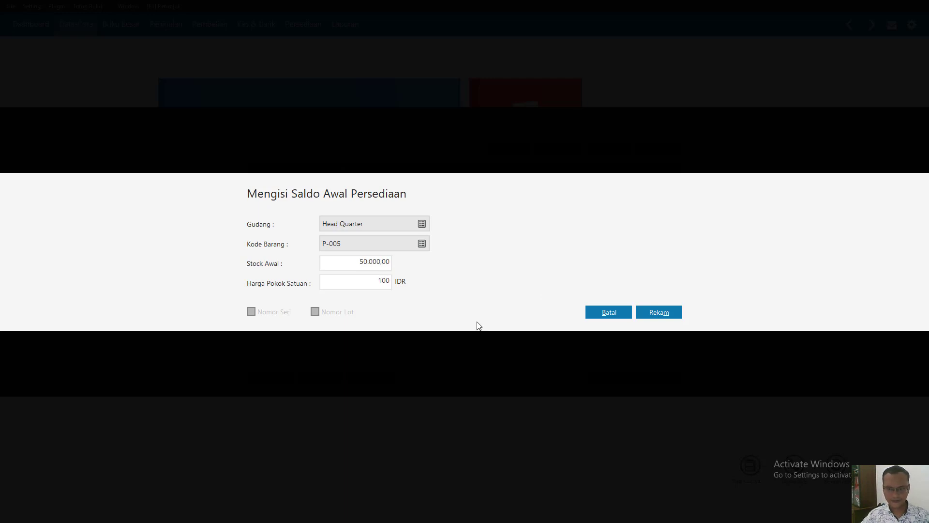
left_click(650, 311)
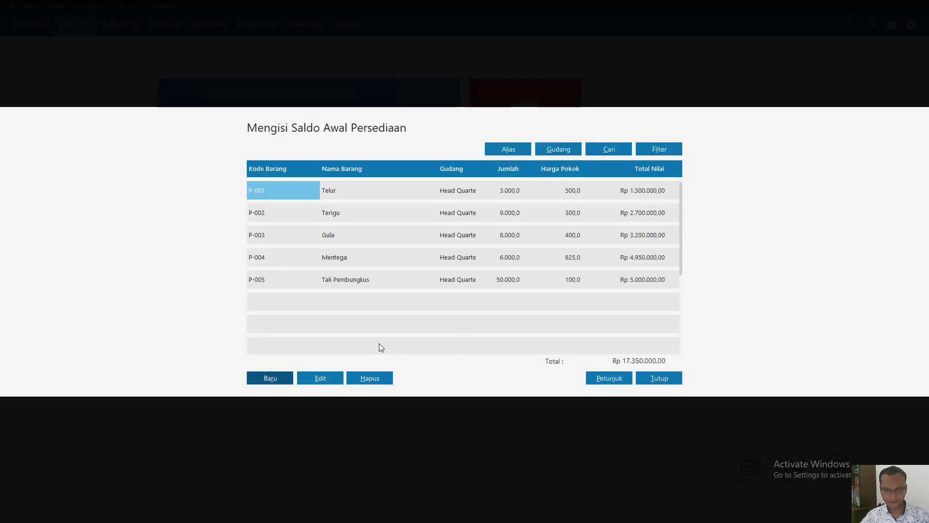
- Record the opening inventory balance of P-006 (Plastik) with a stock of 80,000 and a unit cost of 100 IDR
left_click(257, 382)
left_click(419, 243)
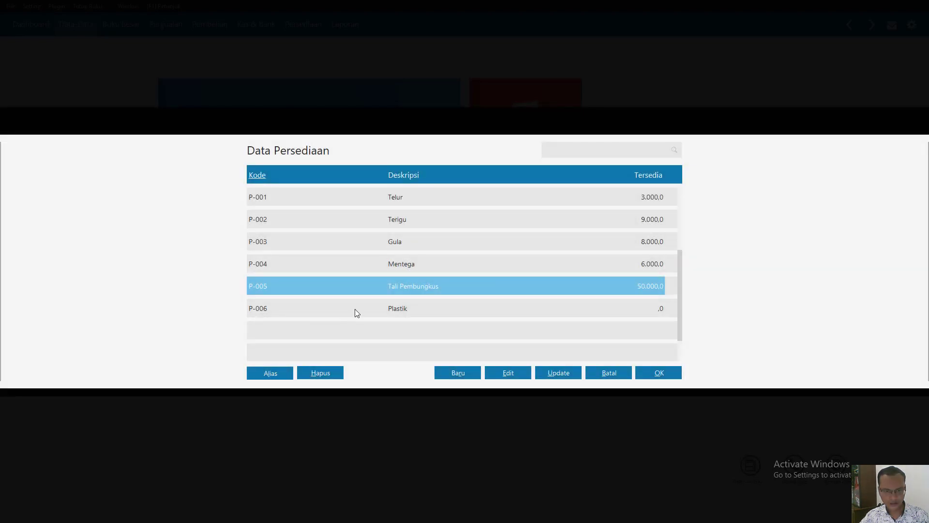
double_click(355, 310)
left_click(353, 262)
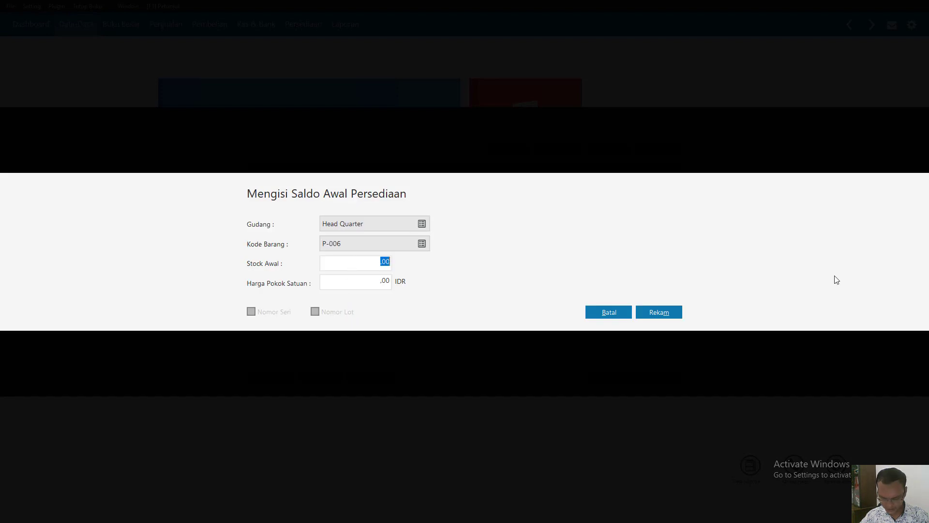
type("80000")
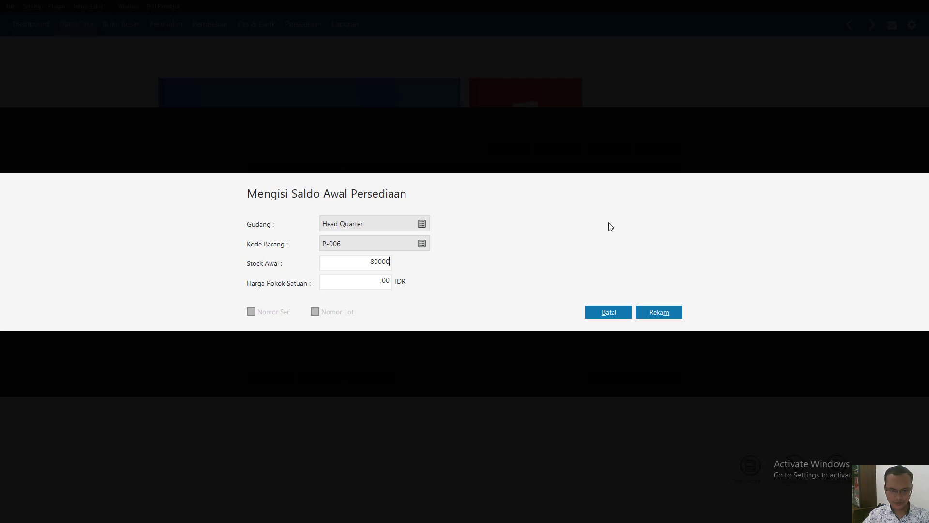
left_click(375, 280)
type("100")
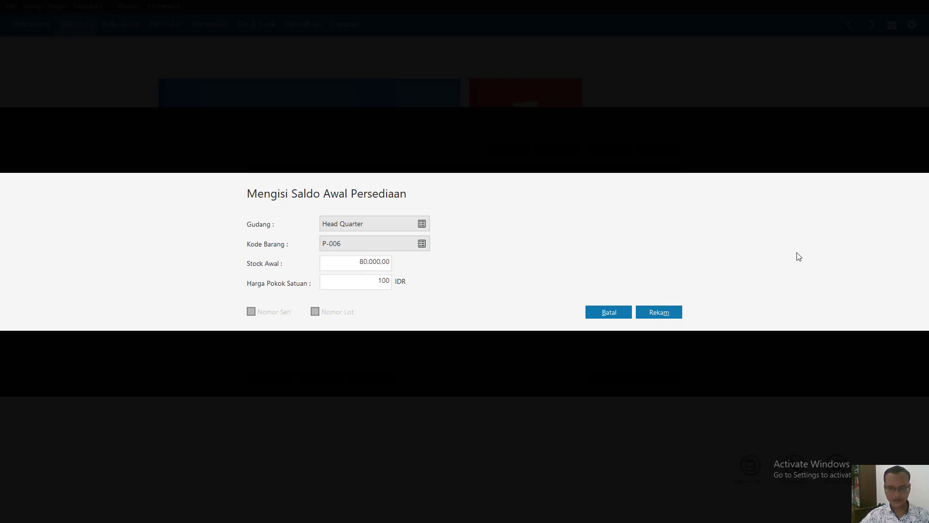
left_click(657, 313)
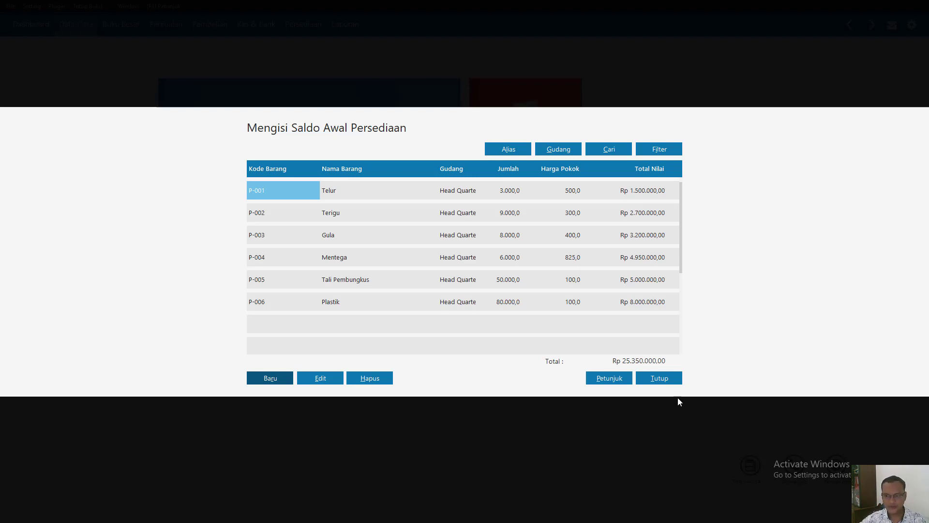
- Close the opening inventory balances with the recalculation of ending stock balances accepted, and redisplay the Data-Data module
left_click(670, 384)
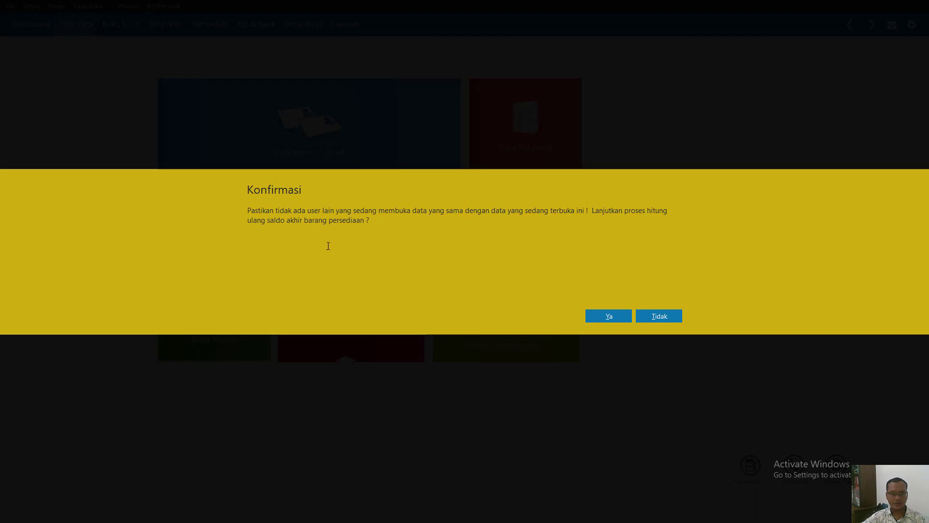
left_click(607, 316)
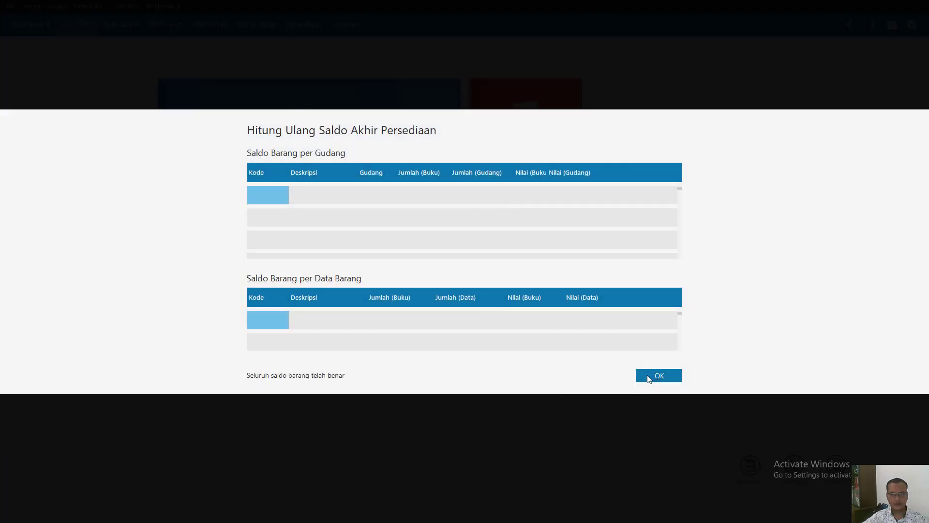
left_click(651, 376)
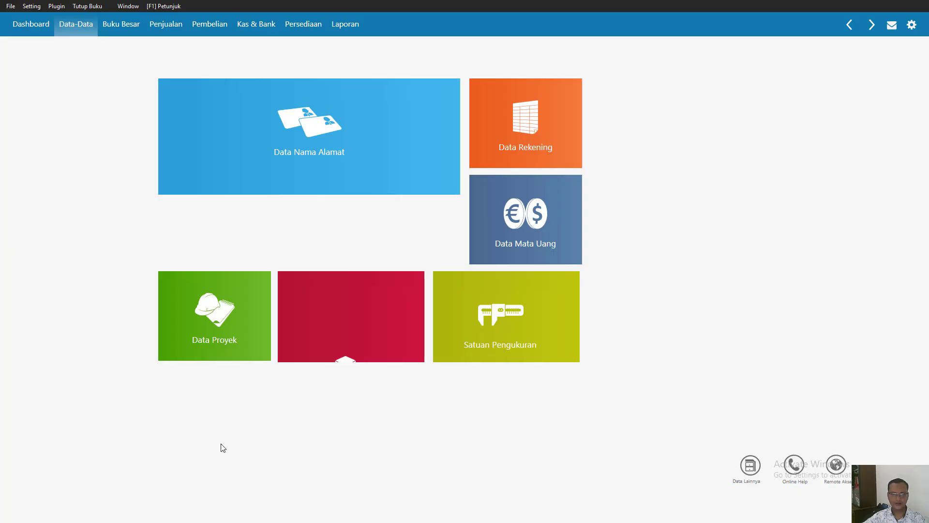
left_click(34, 30)
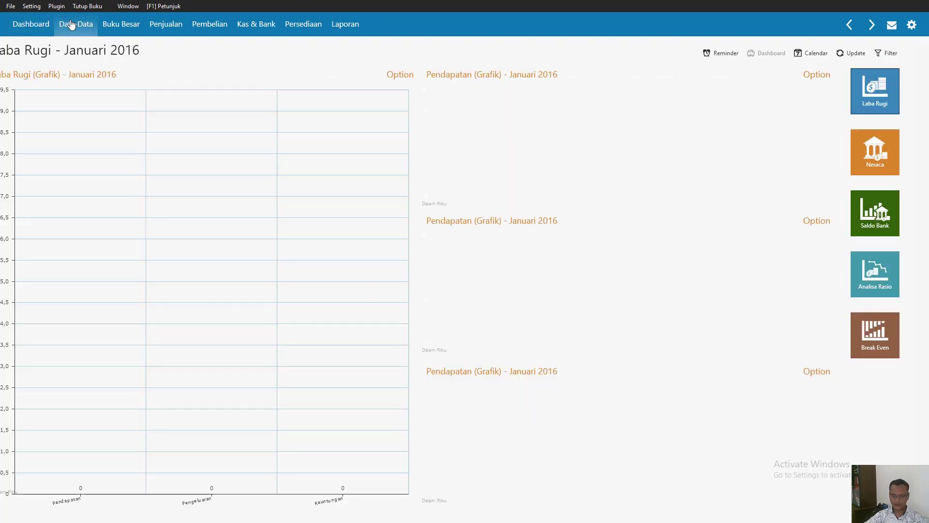
left_click(71, 25)
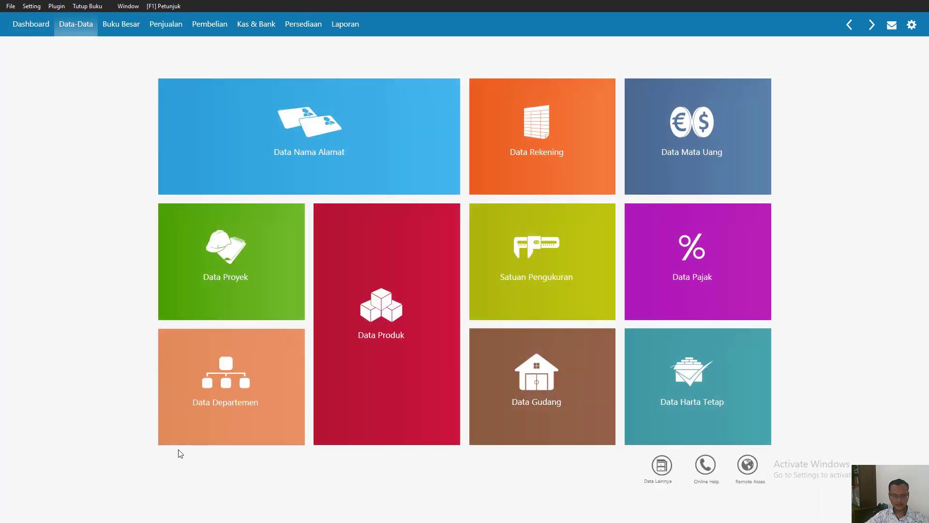
- Switch to the case document in Nitro Pro and read the opening fixed asset balances for vehicles and production machines
left_click(184, 504)
left_click(344, 513)
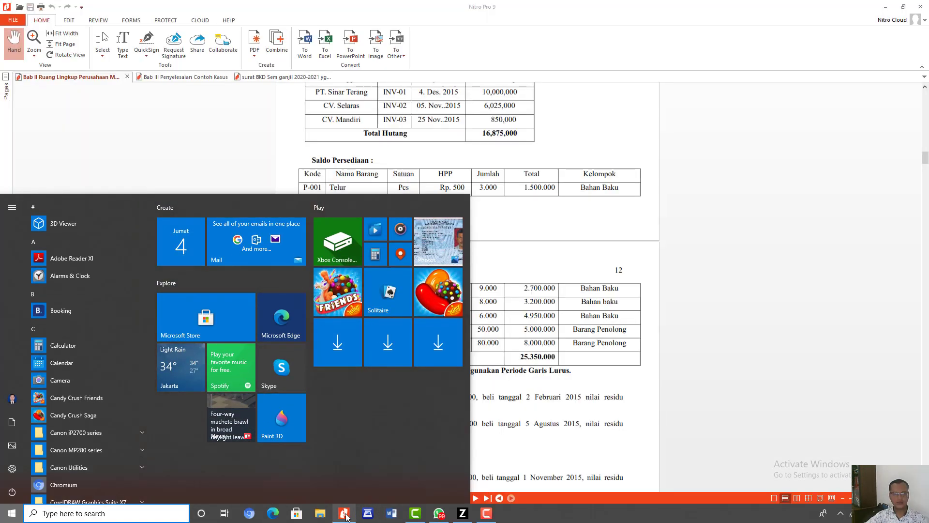
scroll(355, 389, "down", 3)
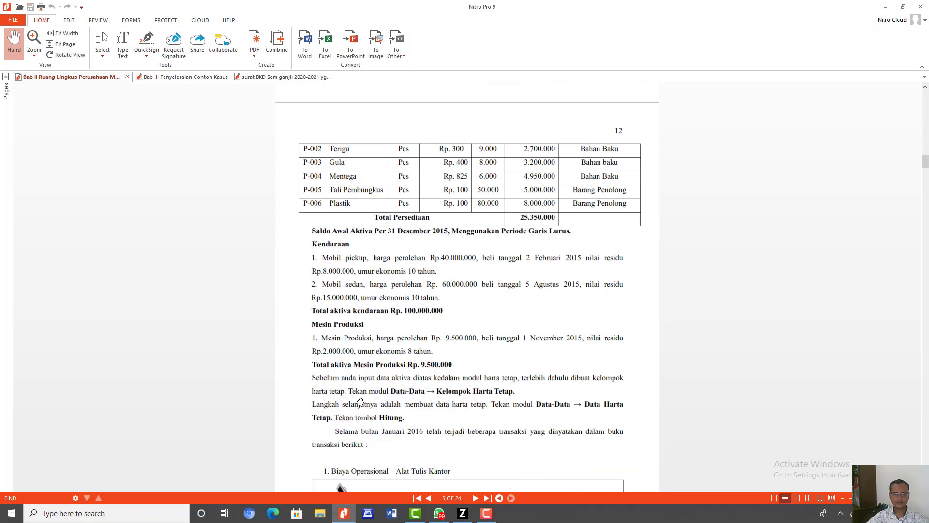
scroll(361, 401, "down", 1)
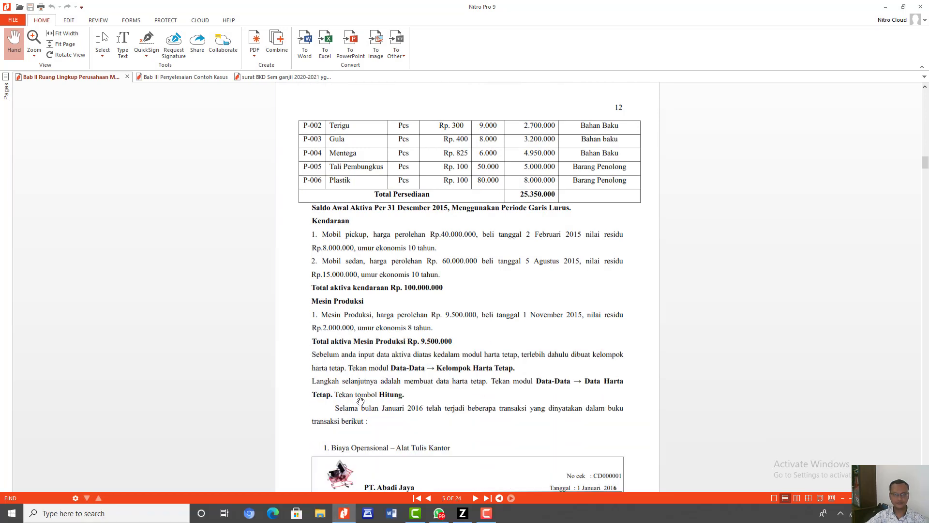
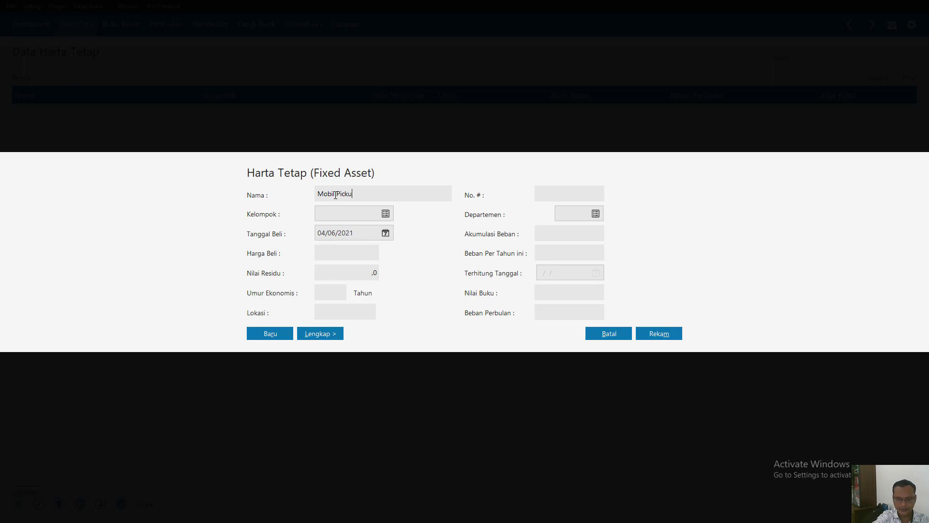
- Set the economic life of the Kendaraan Roda Empat asset group to 10 years and assign that group to Mobil Pickup
left_click(386, 214)
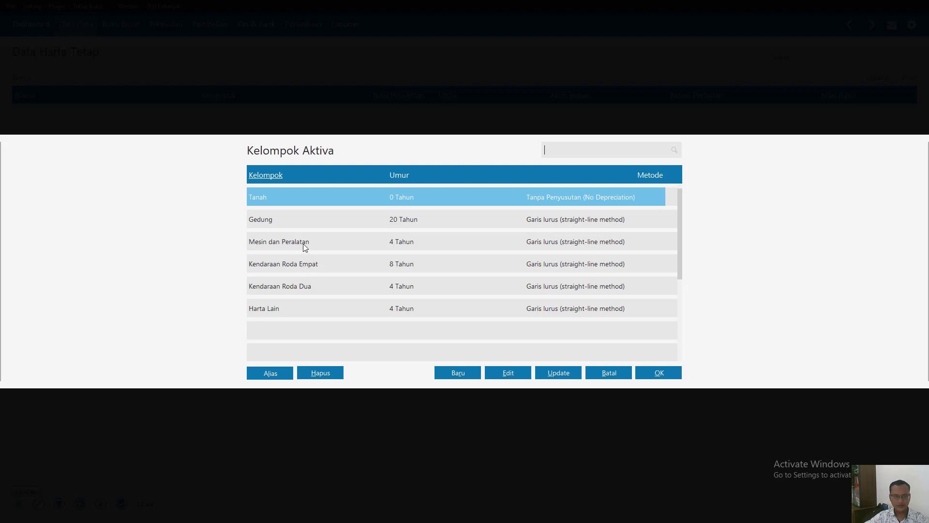
left_click(298, 267)
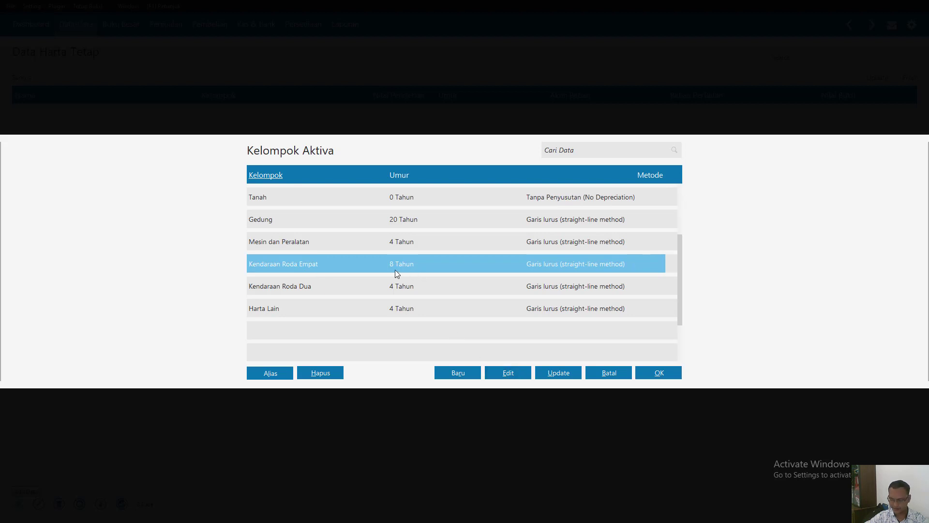
left_click(505, 374)
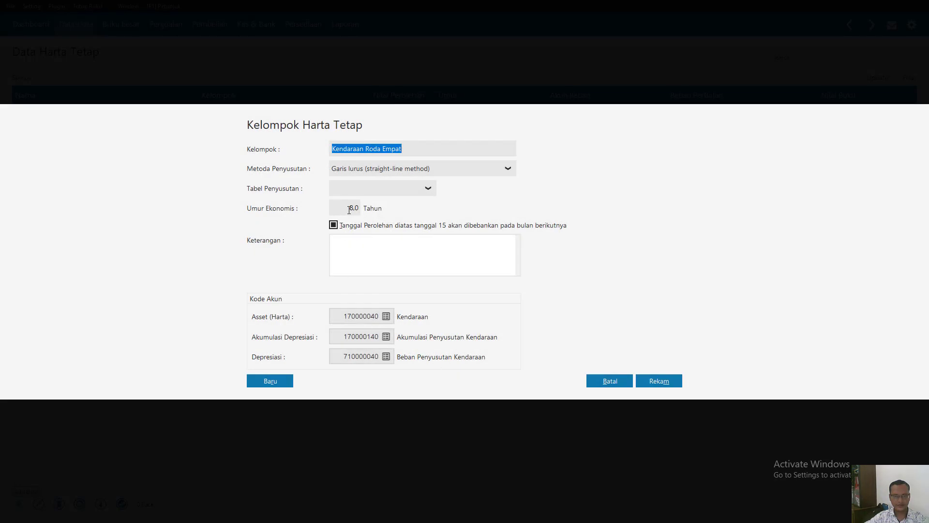
left_click(349, 209)
type("10")
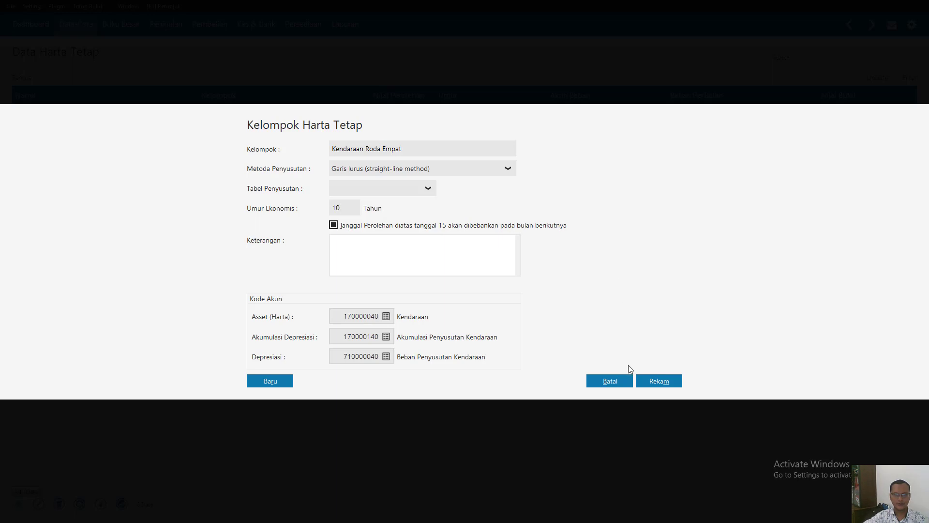
left_click(664, 387)
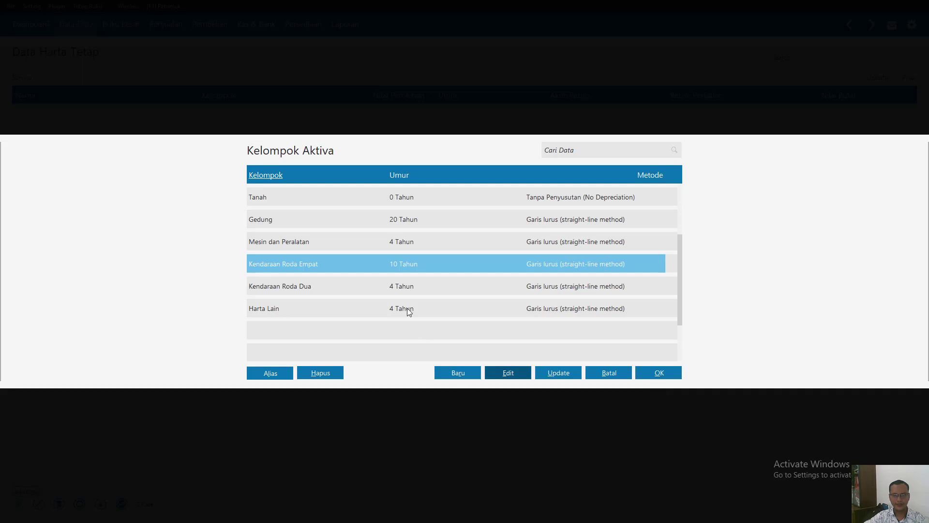
double_click(404, 262)
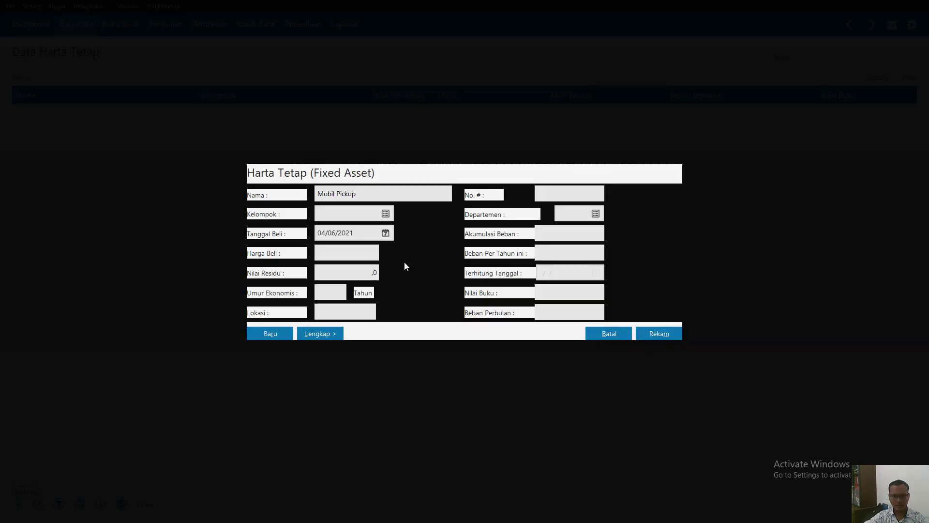
- Give Mobil Pickup the purchase date 02/02/2015 and a purchase price of 40,000,000
left_click(355, 234)
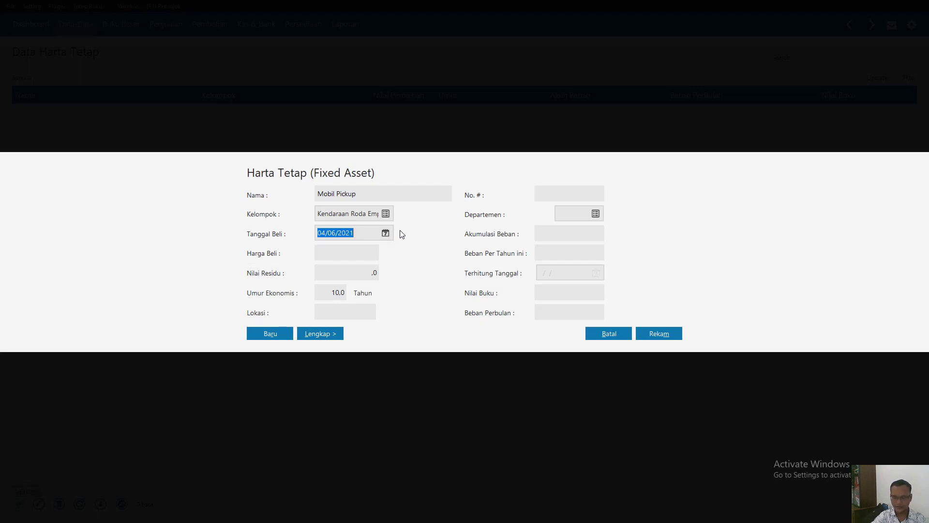
type("02/02/20")
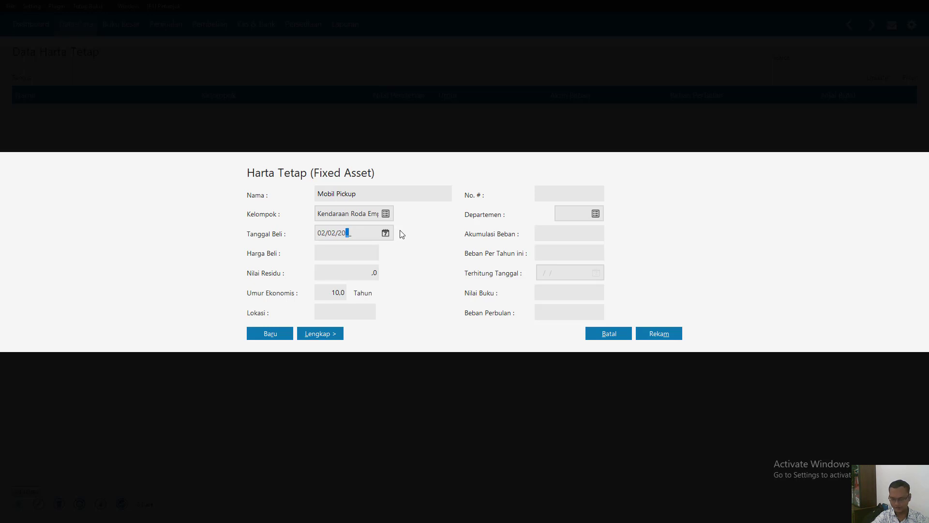
type("15")
left_click(348, 252)
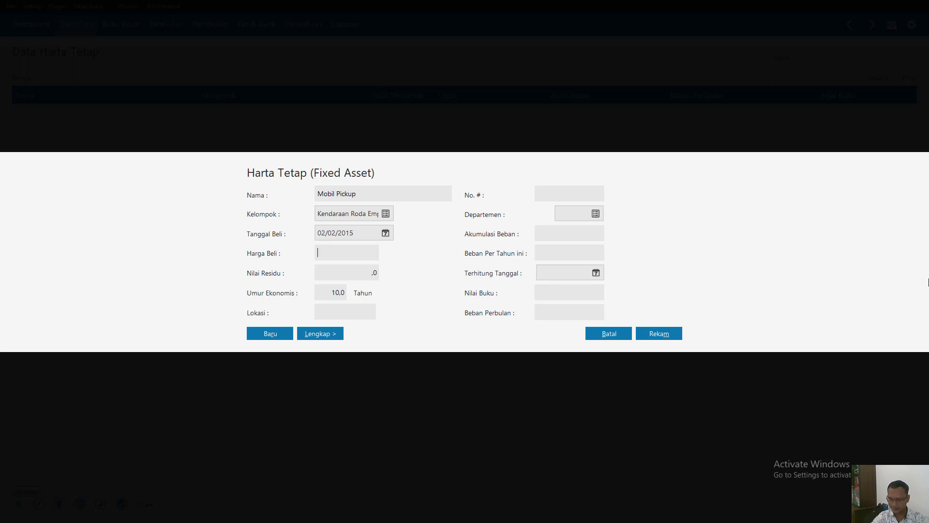
type("40")
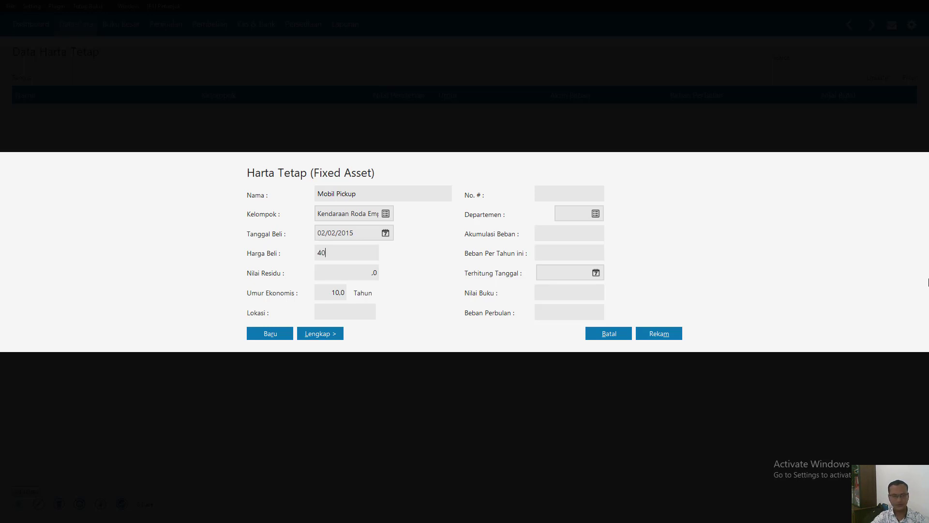
type("000000")
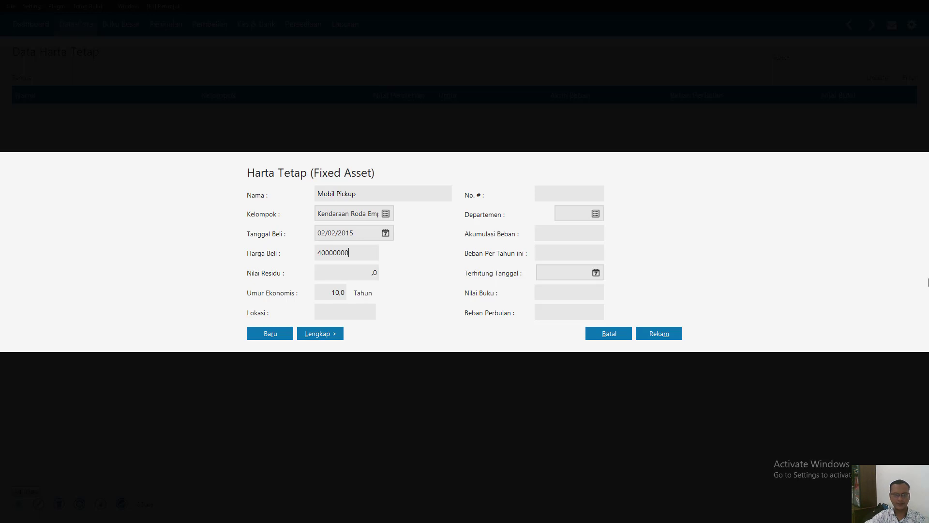
- Set Mobil Pickup's residual value to 8,000,000 and its depreciation calculation date (Terhitung Tanggal) to 02/02/2015
left_click(353, 275)
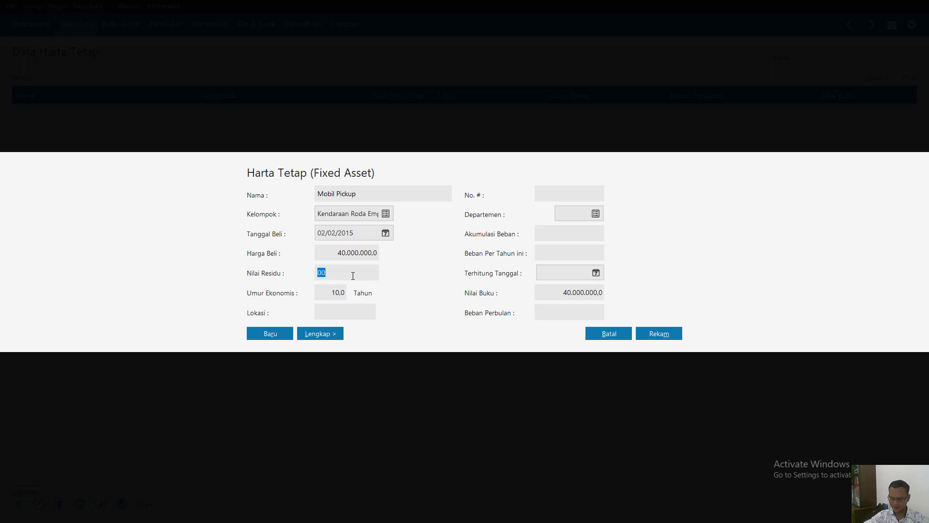
type("8000")
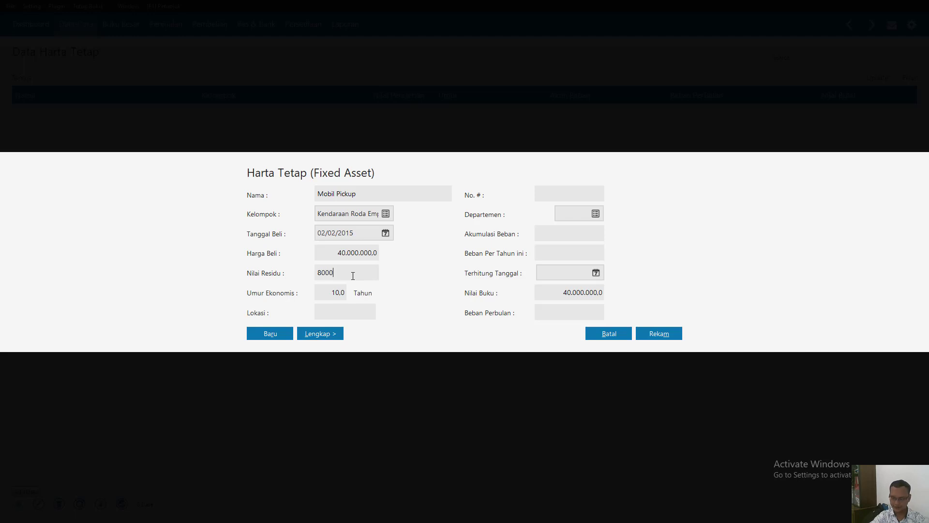
type("000")
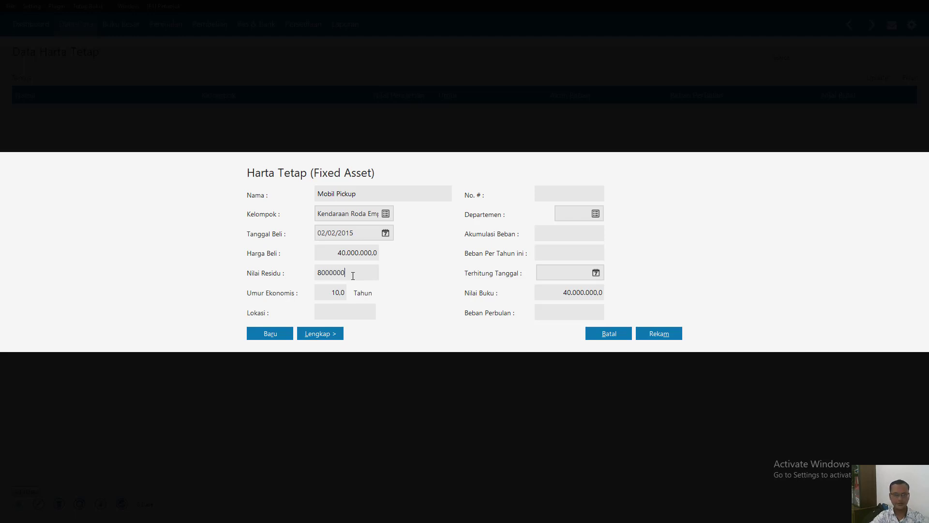
left_click(343, 312)
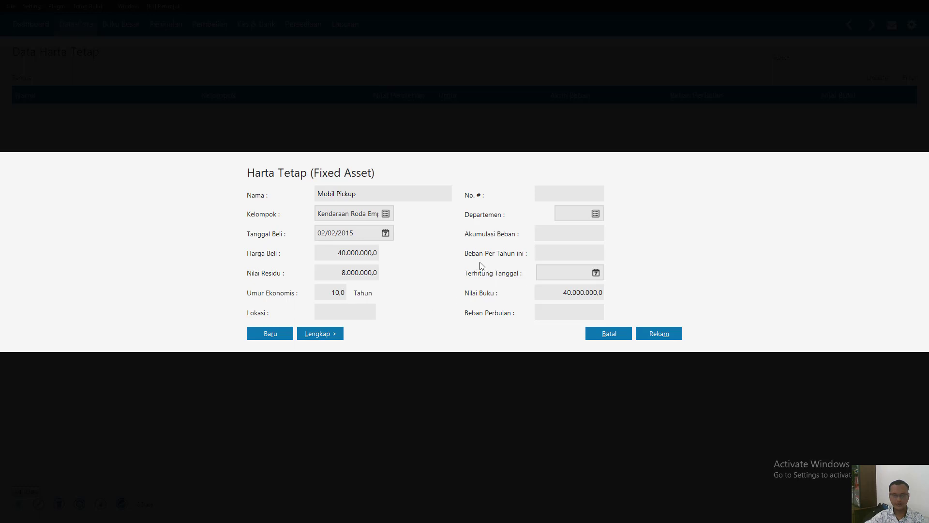
left_click(570, 272)
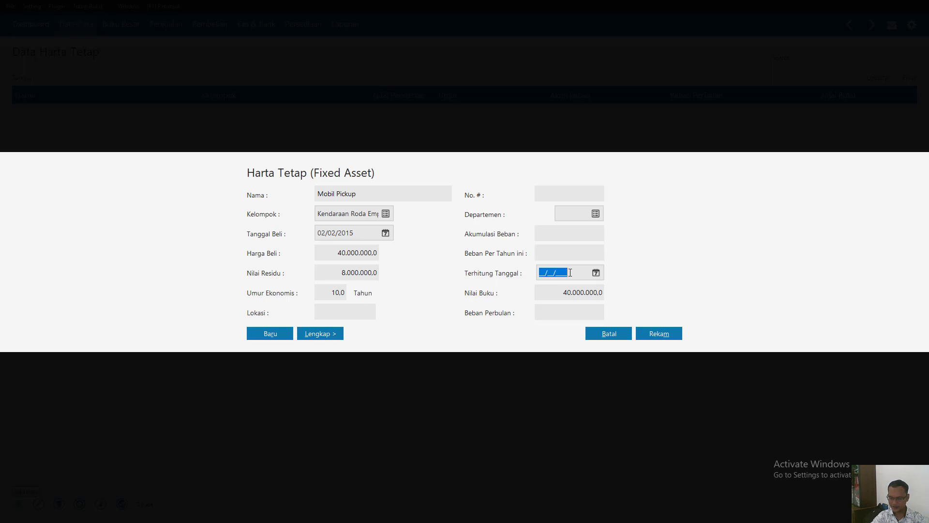
type("02/02/")
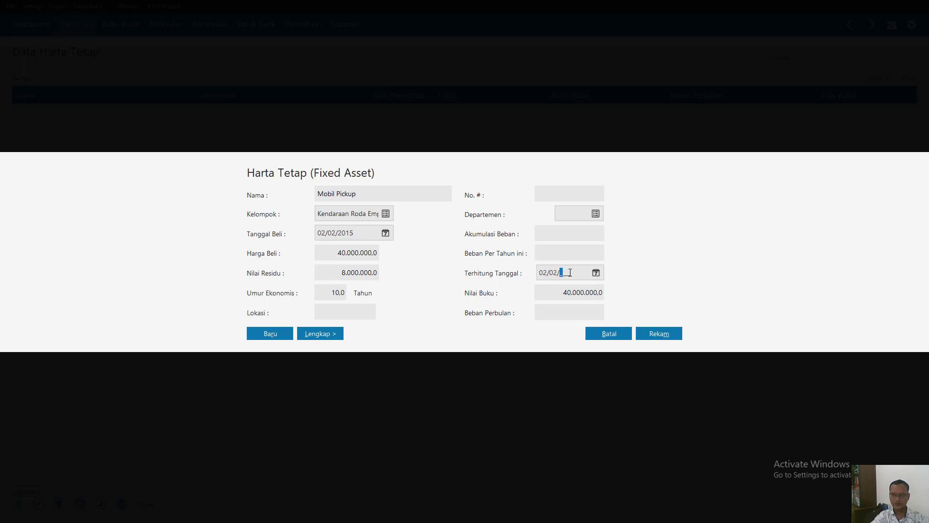
type("2015")
key("Tab")
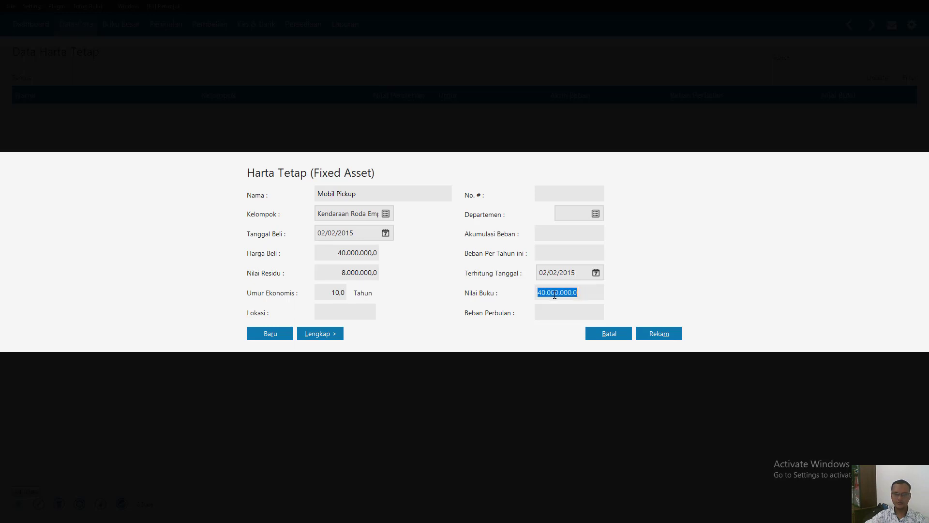
- Record the Mobil Pickup asset with its accumulated depreciation calculated automatically
left_click(362, 272)
left_click(364, 252)
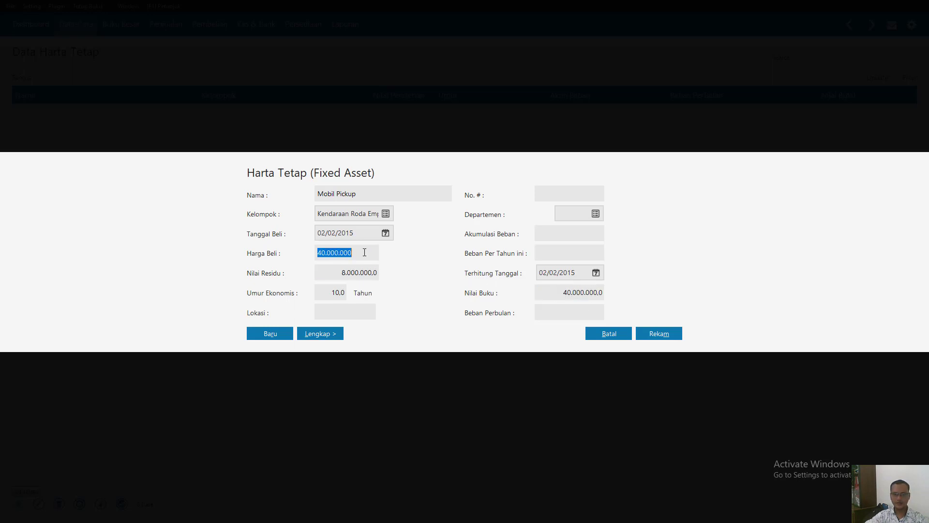
left_click(657, 333)
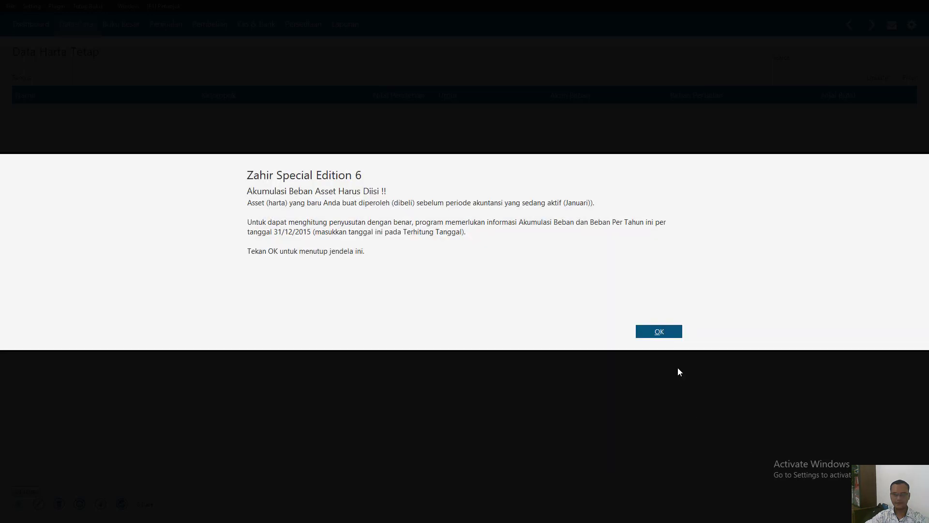
left_click(660, 333)
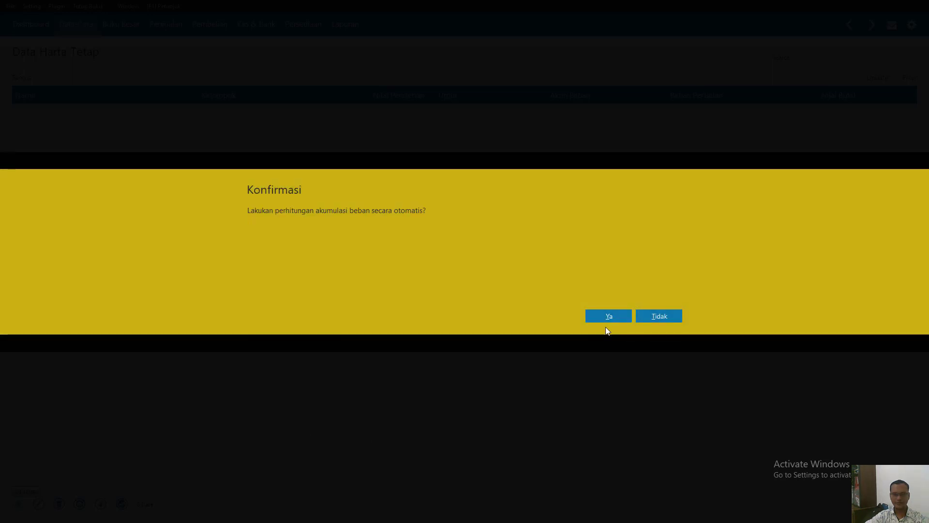
left_click(609, 314)
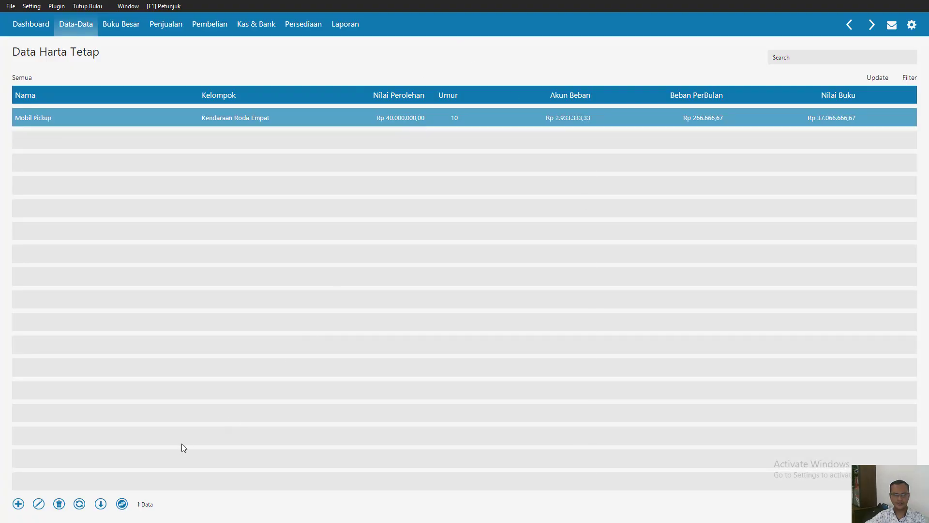
- Create a new fixed asset named Mobil Sedan in the Kendaraan Roda Empat group
left_click(18, 504)
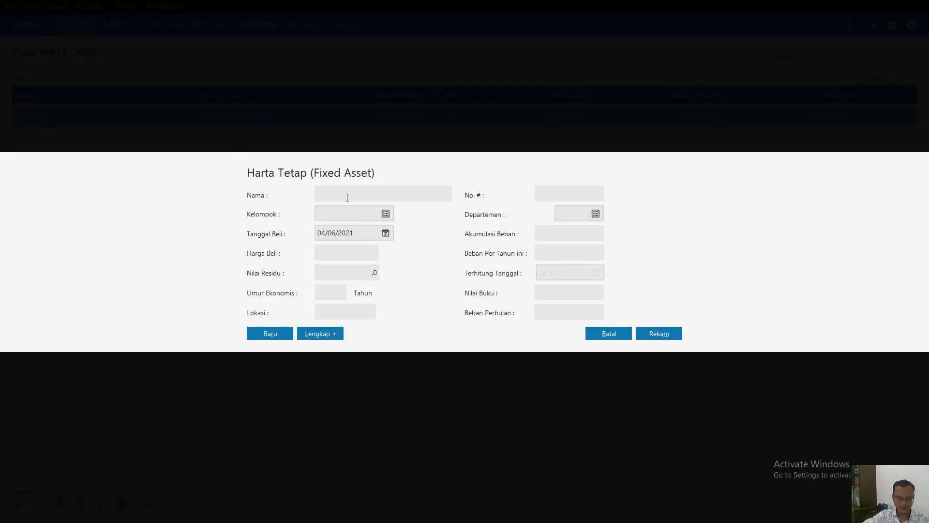
type("Mobil ")
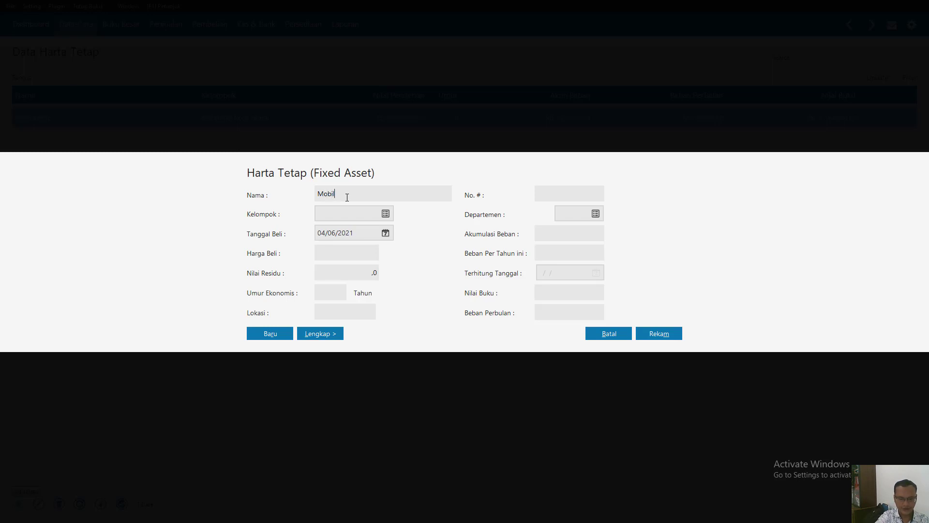
type("Sedan")
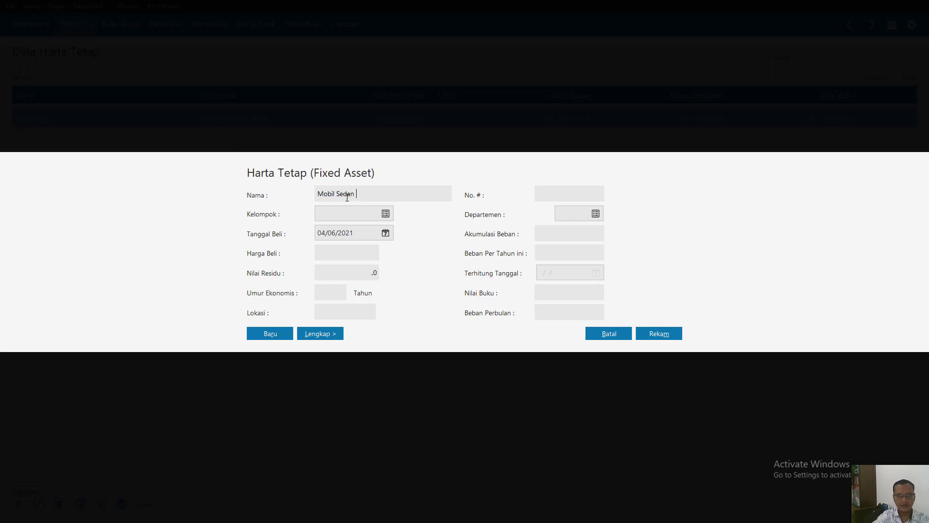
left_click(386, 214)
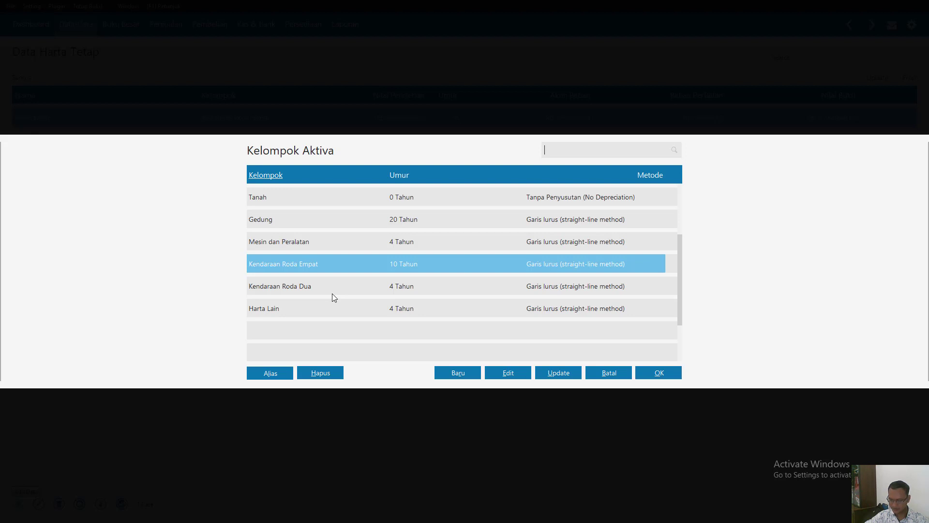
double_click(338, 264)
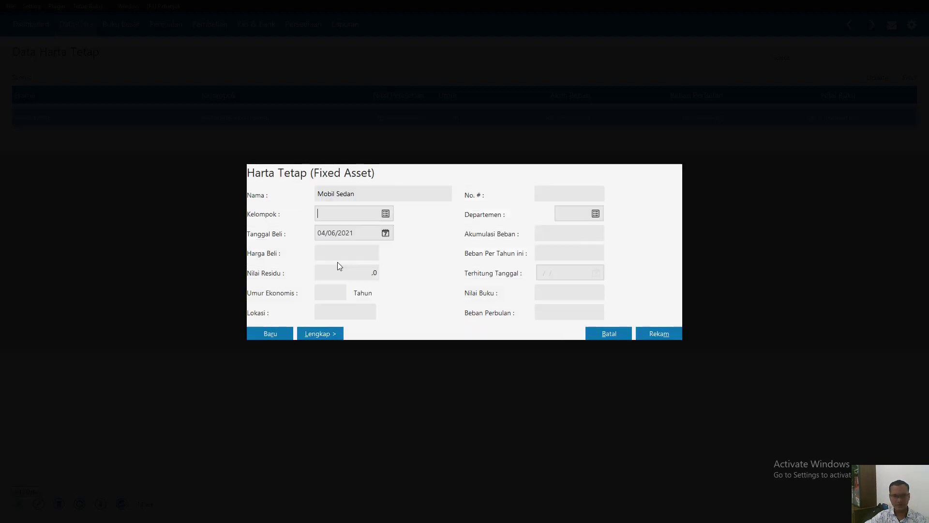
- Set the purchase date of Mobil Sedan to 05/08/2015
left_click(350, 234)
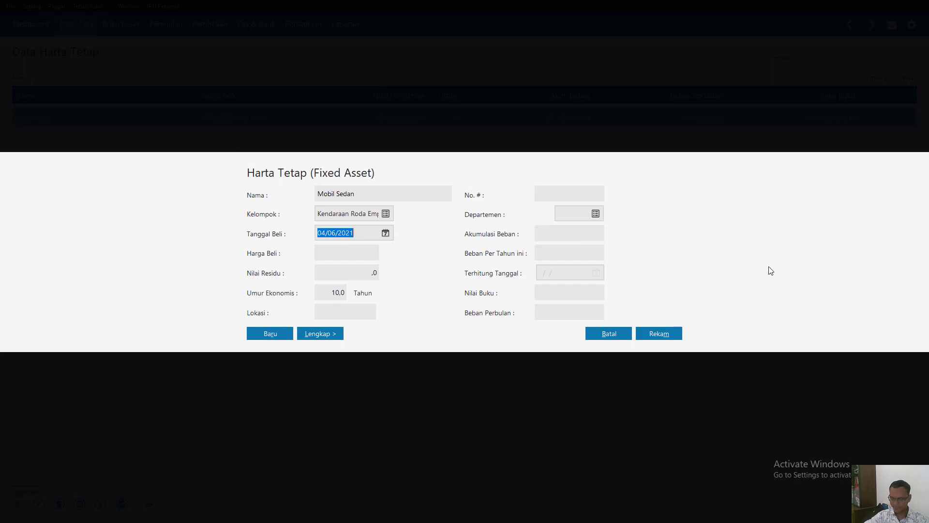
type("05/08/")
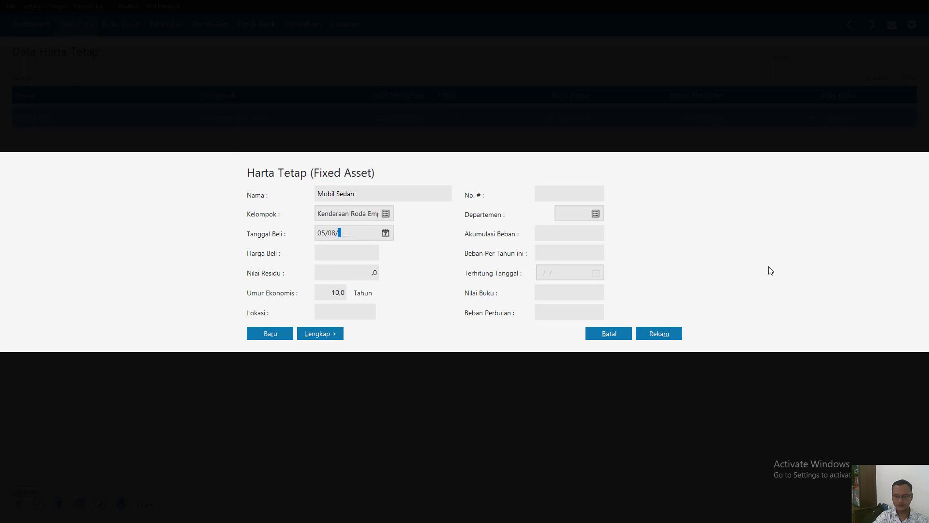
type("2015")
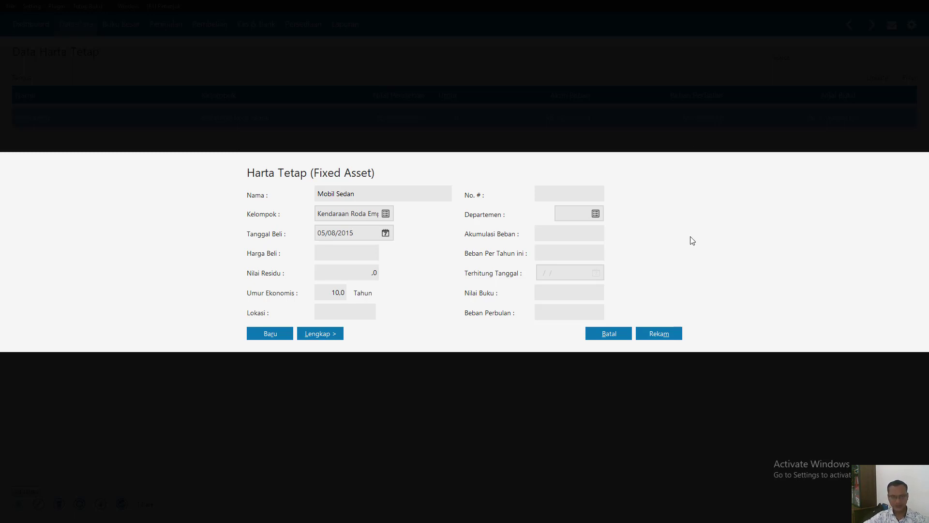
- Set the purchase price of Mobil Sedan to 60,000,000
left_click(366, 258)
type("6.000.00")
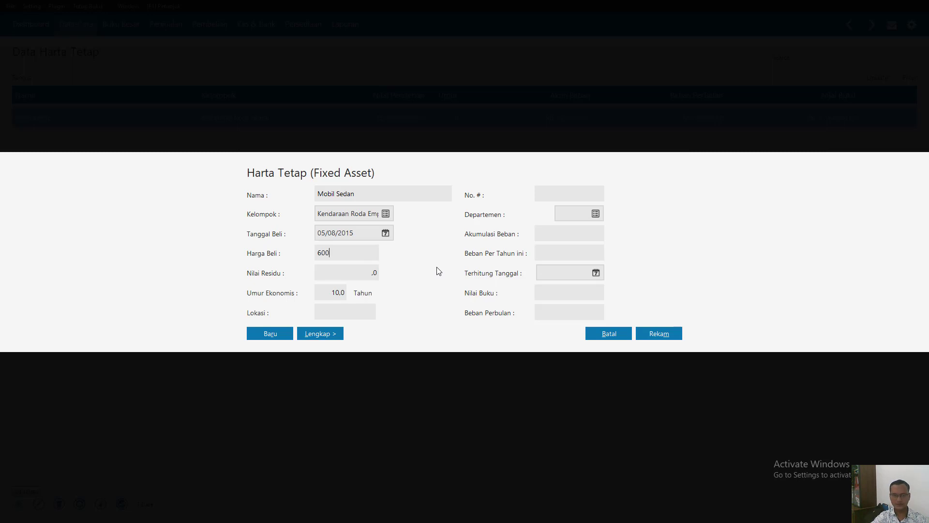
type("0000")
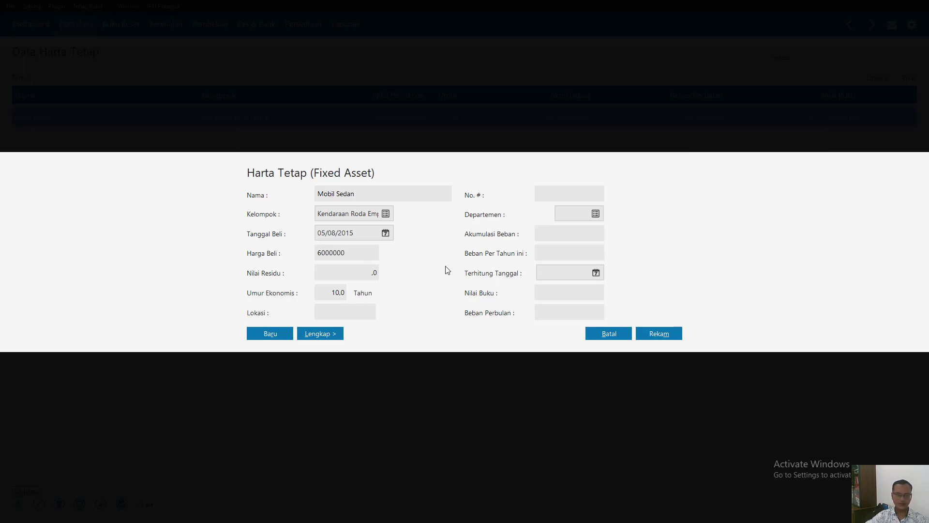
left_click(342, 277)
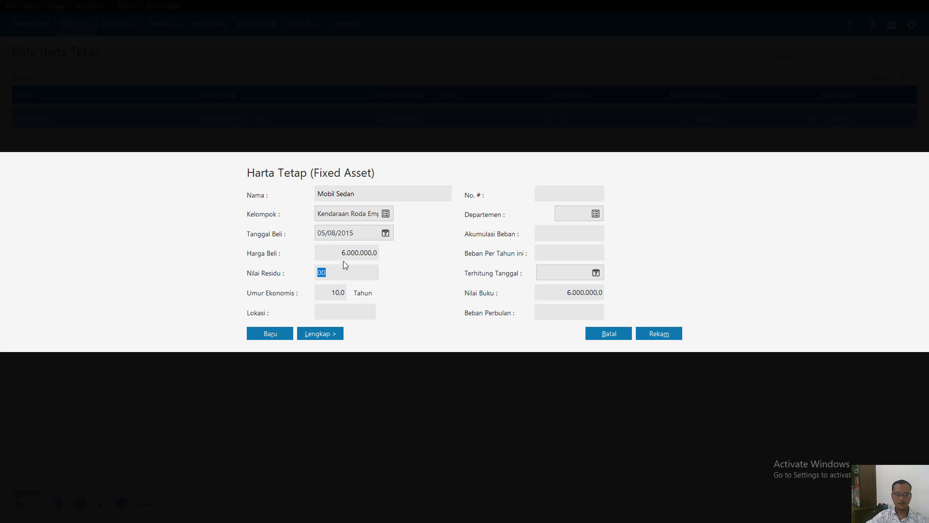
left_click(355, 252)
left_click(355, 251)
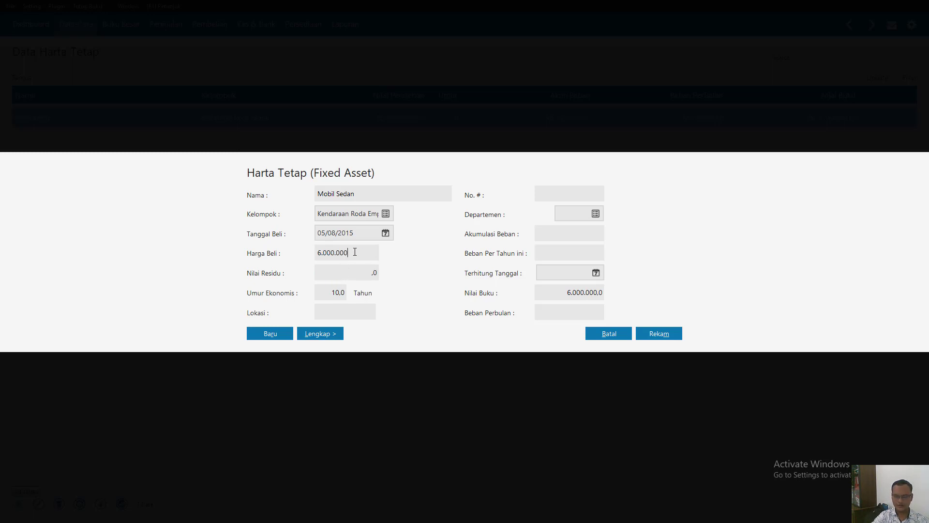
type("0")
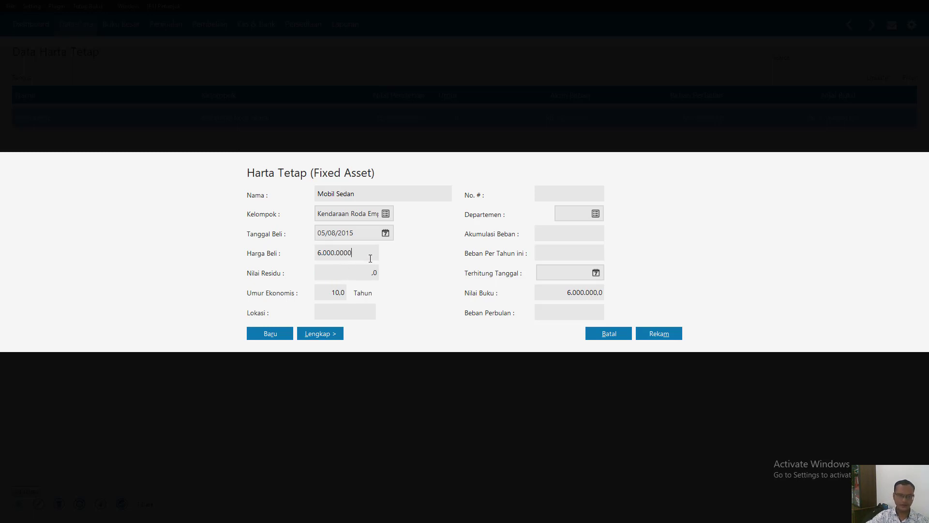
- Set the residual value of Mobil Sedan to 15,000,000
left_click(366, 277)
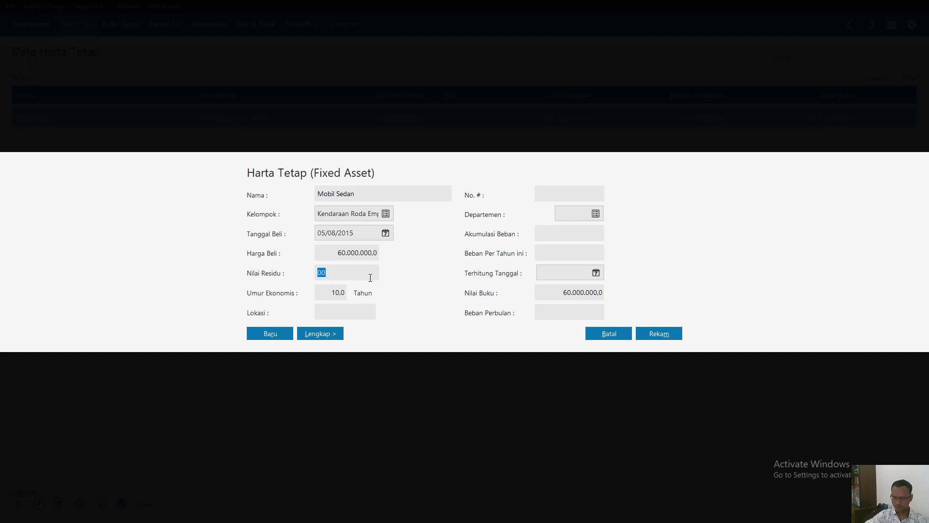
type("15000000")
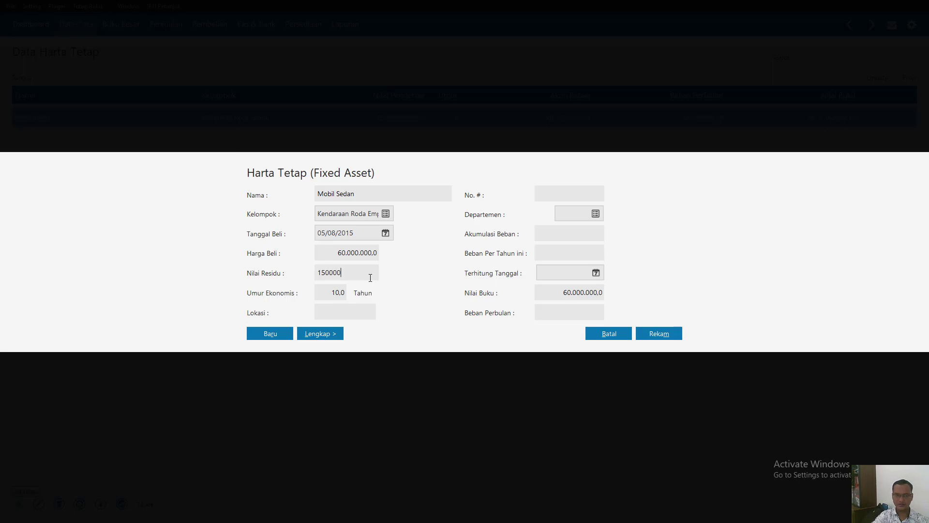
left_click(352, 313)
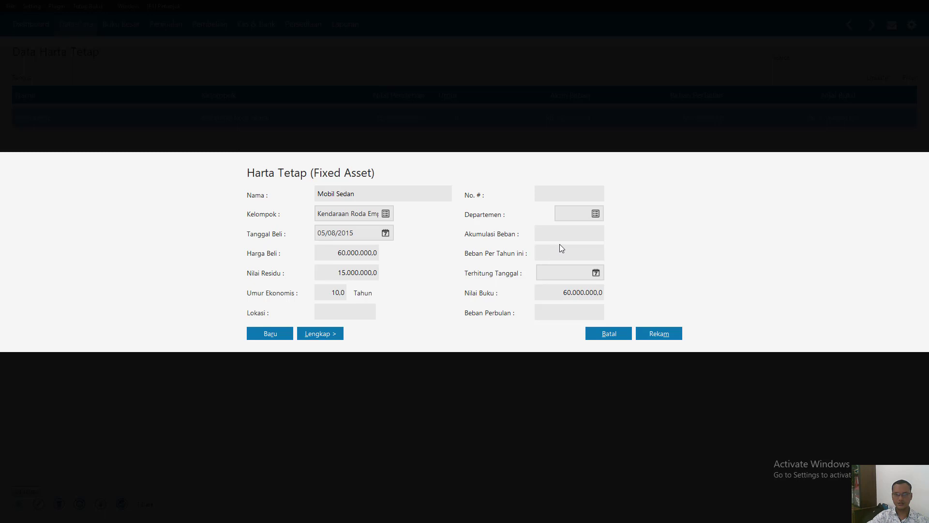
- Set the Terhitung Tanggal date of Mobil Sedan to 05/08/2015
left_click(572, 273)
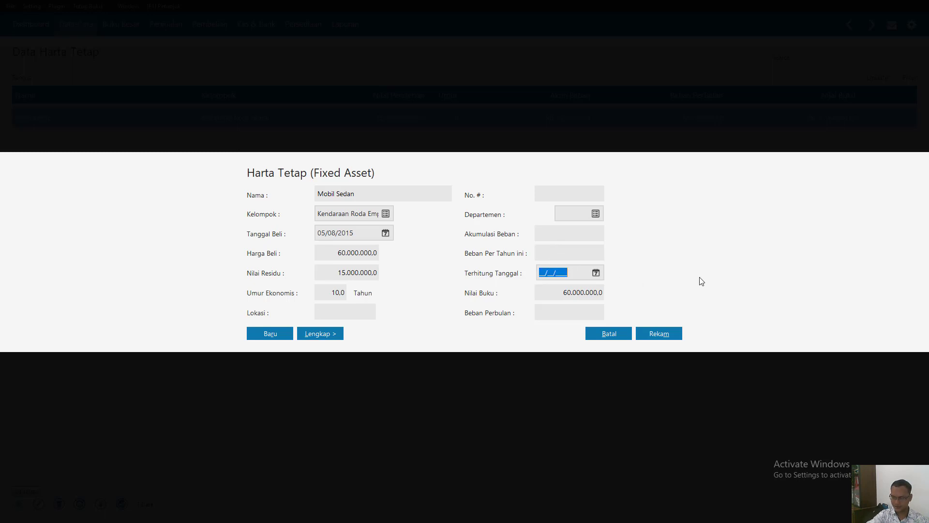
type("05/0")
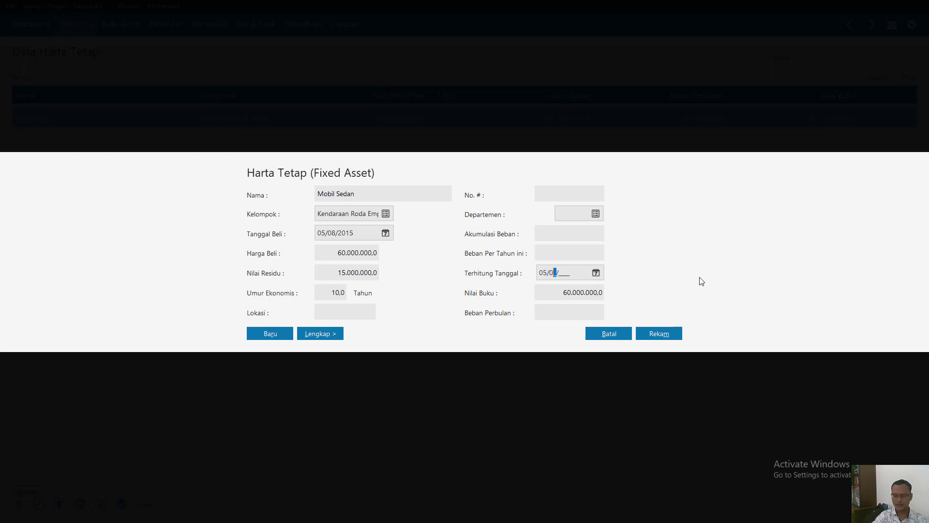
type("8/2015")
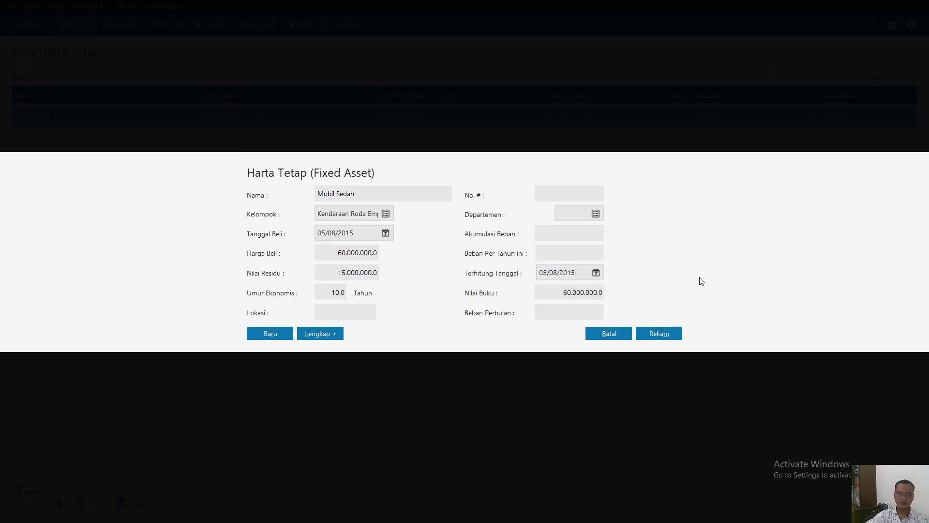
- Record the Mobil Sedan asset and have its accumulated depreciation calculated automatically
left_click(674, 337)
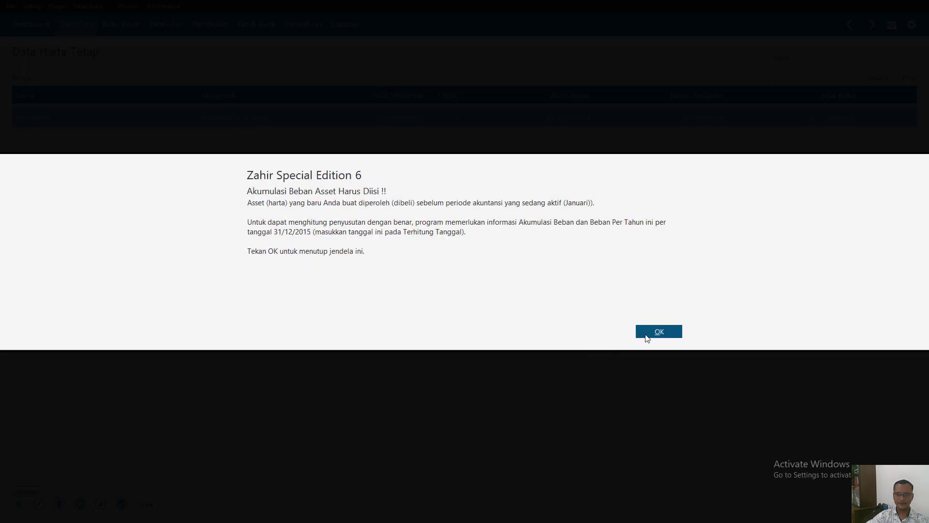
left_click(651, 334)
left_click(651, 334)
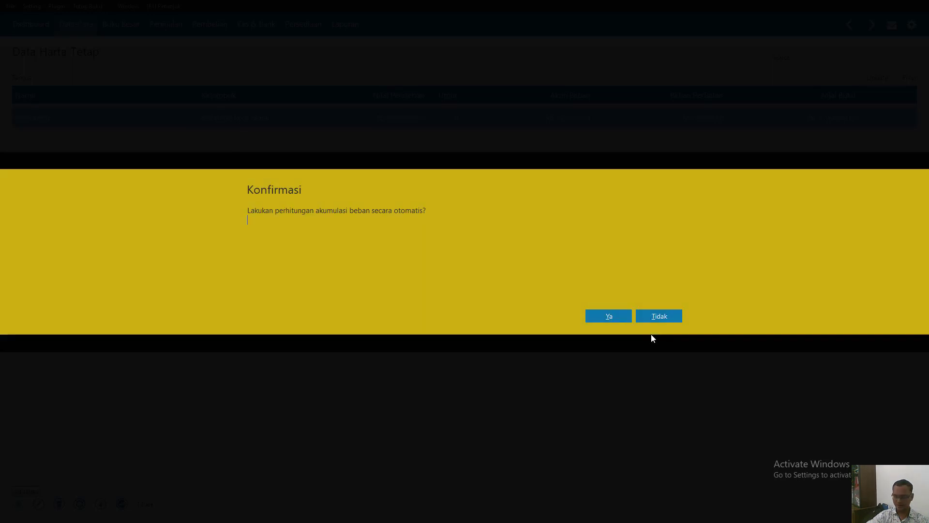
left_click(604, 317)
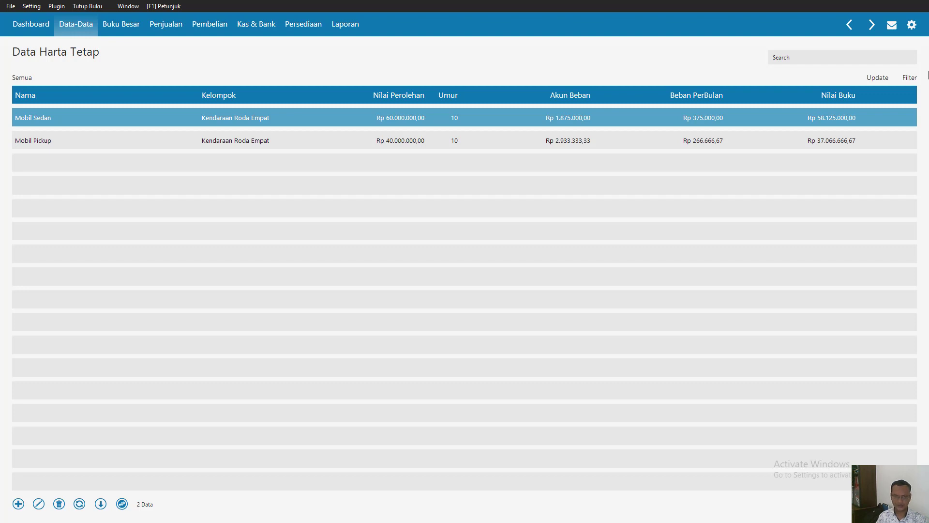
- Start a new fixed asset named Mesin Produksi
left_click(18, 504)
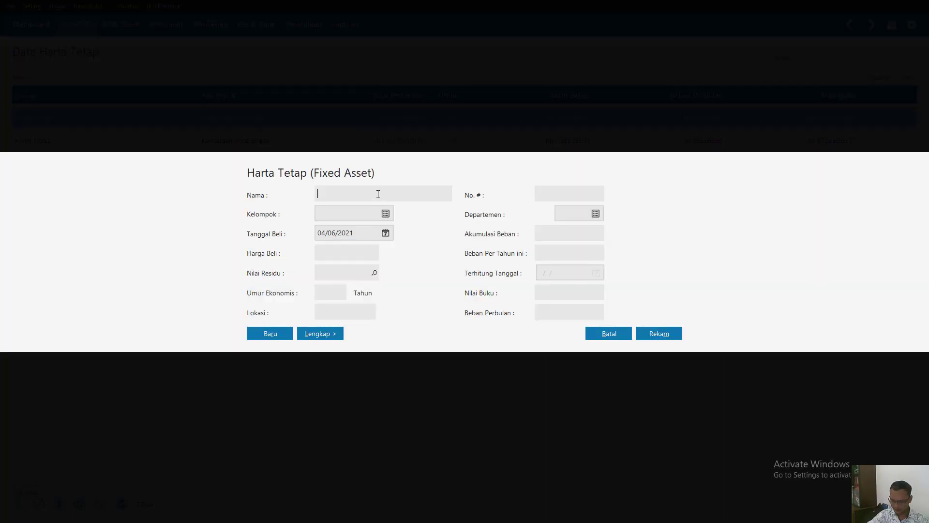
type("M")
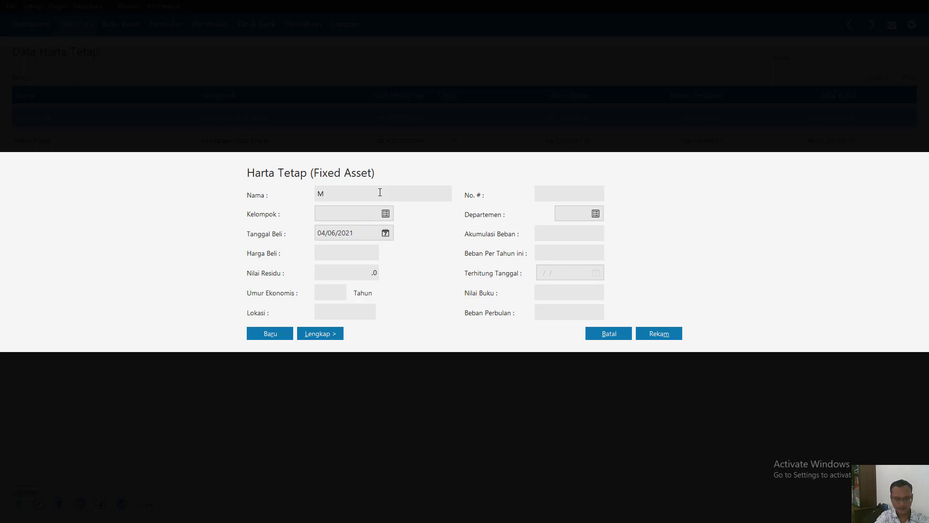
type("esin Produksi")
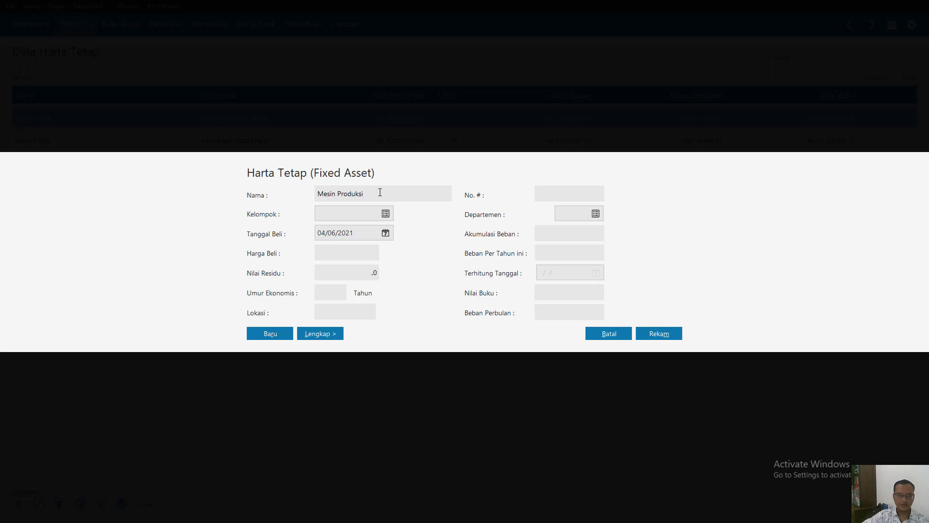
- Start a new fixed asset group named Mesin Produksi with an economic life of 8 years
left_click(383, 216)
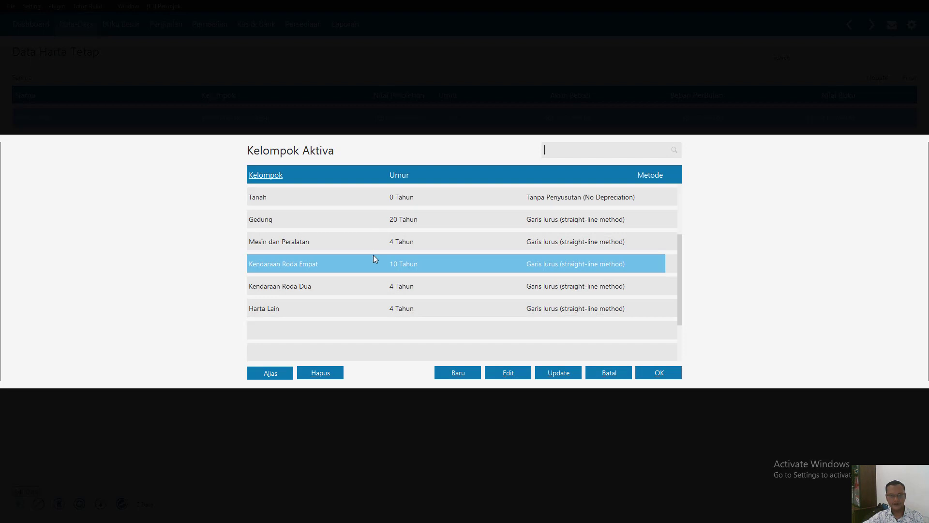
left_click(458, 380)
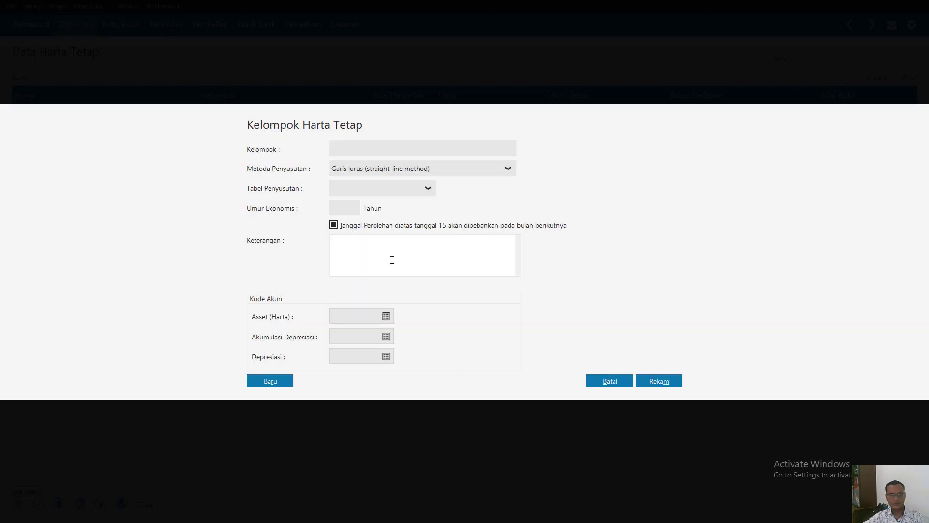
type("Mesin P")
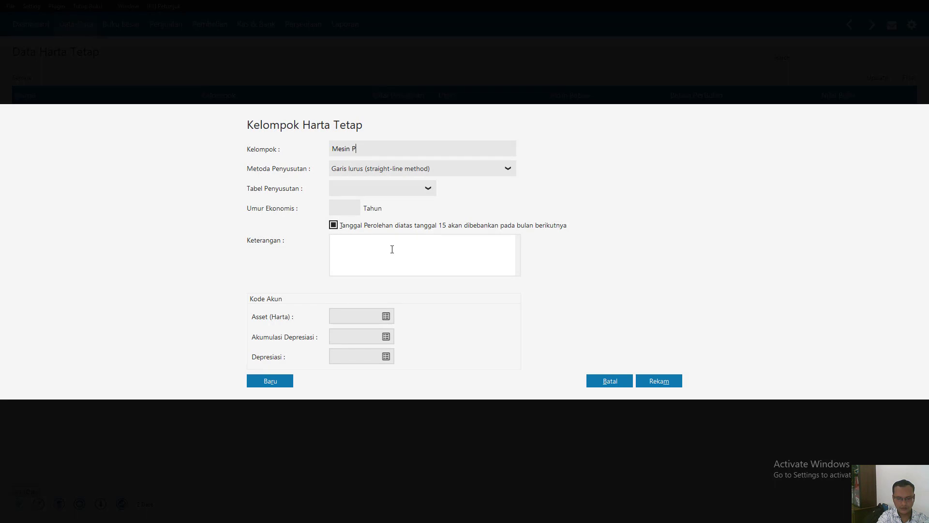
type("rodi")
type("ksi")
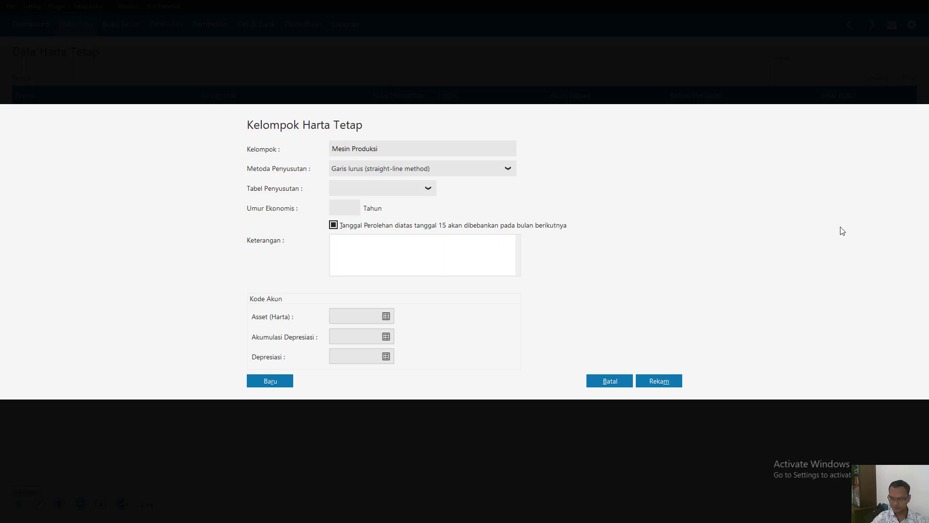
type("8")
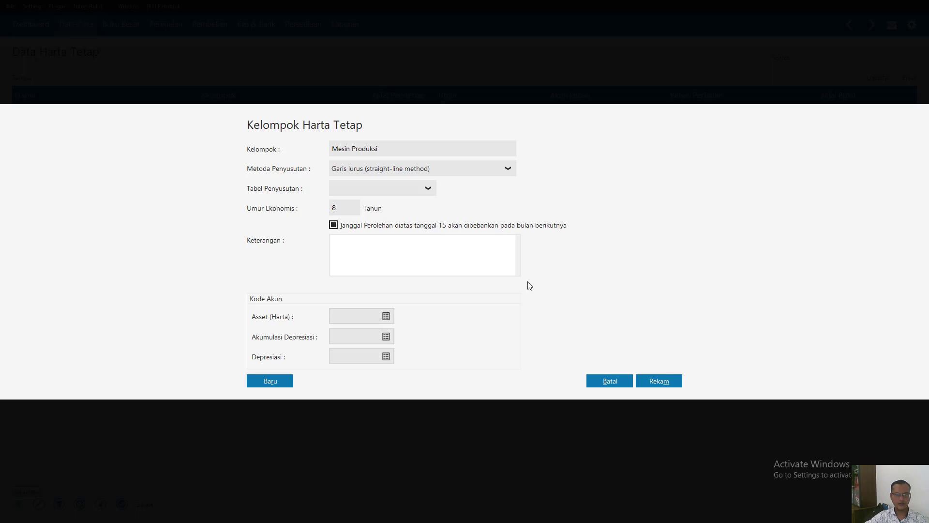
- Assign the Mesin Produksi account as the asset account of the new group
left_click(391, 318)
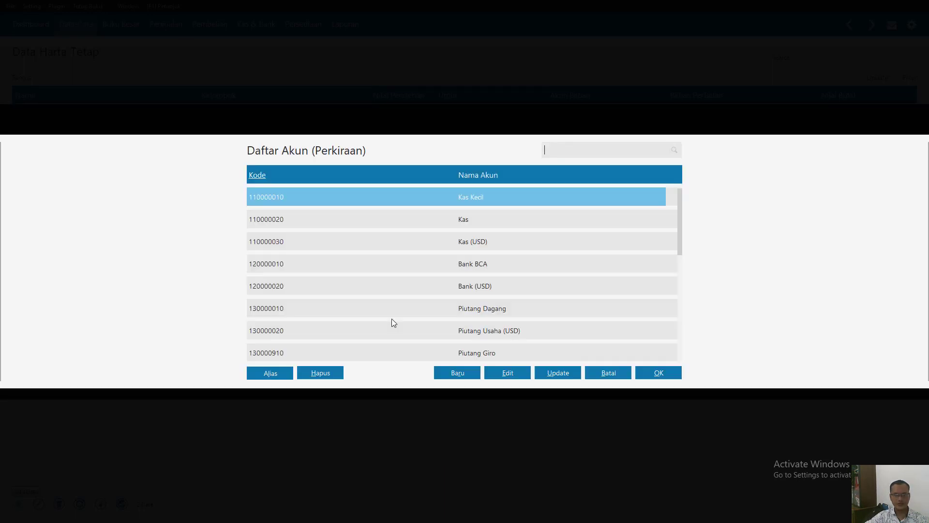
scroll(486, 297, "down", 6)
scroll(488, 310, "down", 13)
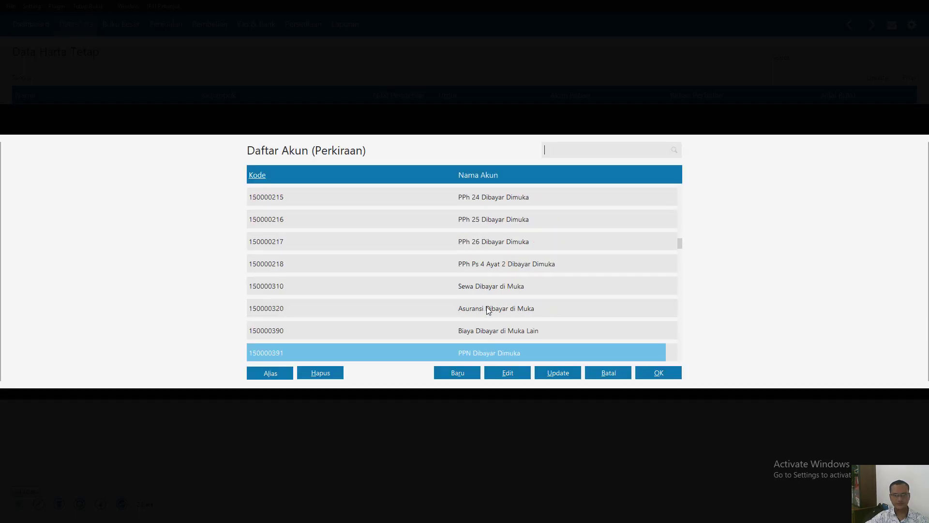
scroll(486, 312, "down", 12)
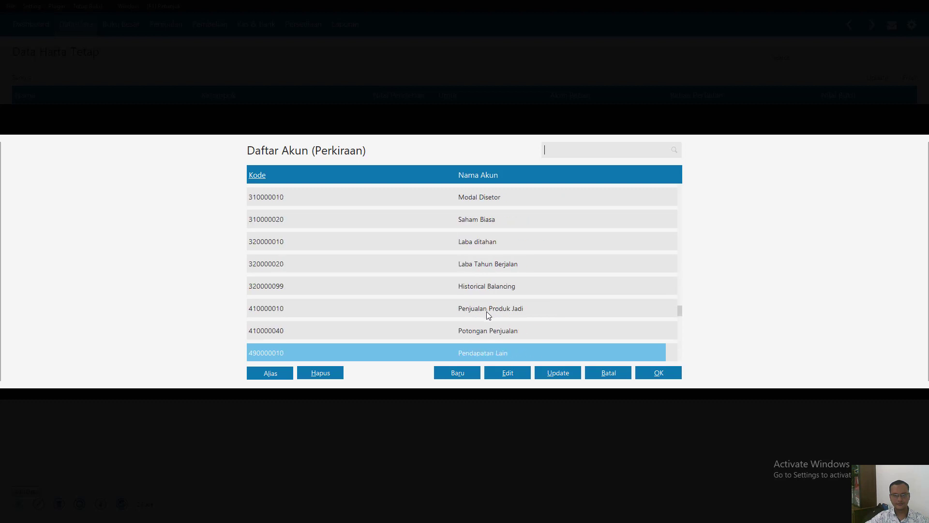
scroll(488, 312, "up", 2)
scroll(488, 313, "up", 10)
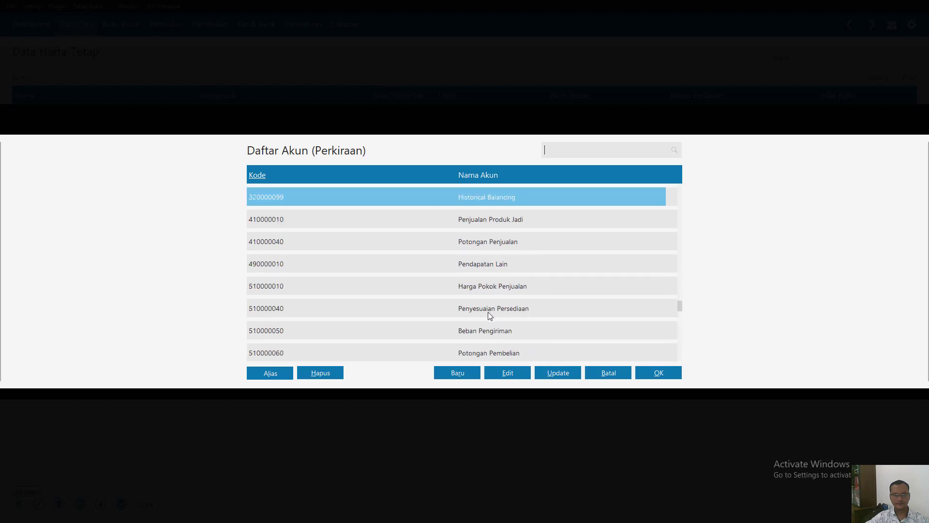
type("me")
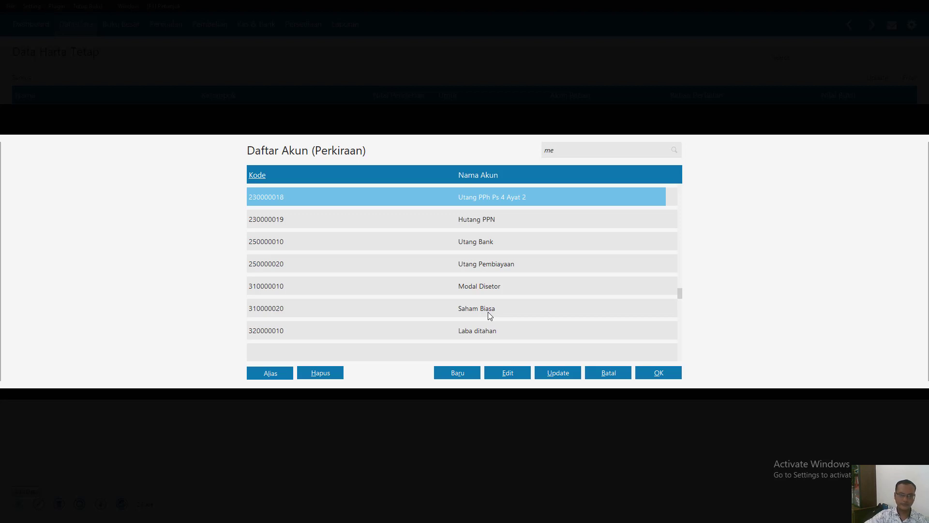
scroll(335, 339, "up", 8)
scroll(336, 341, "up", 3)
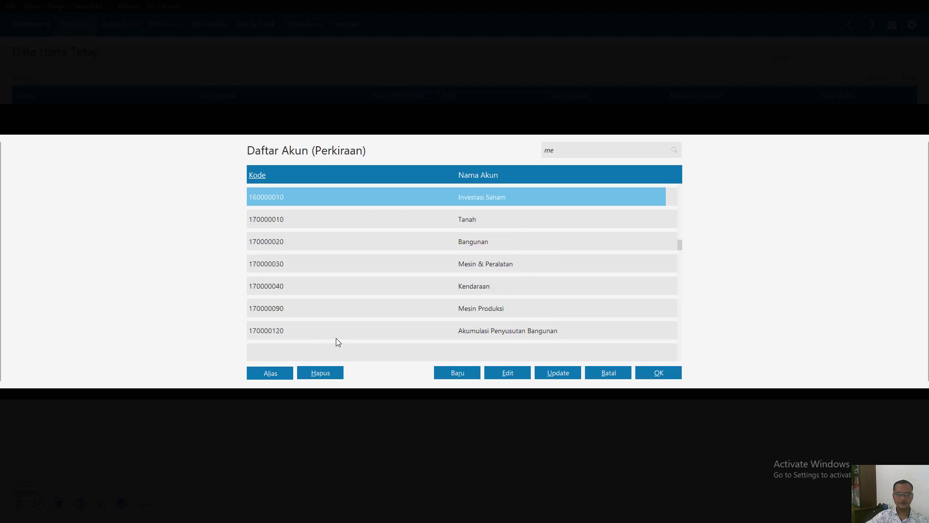
double_click(489, 309)
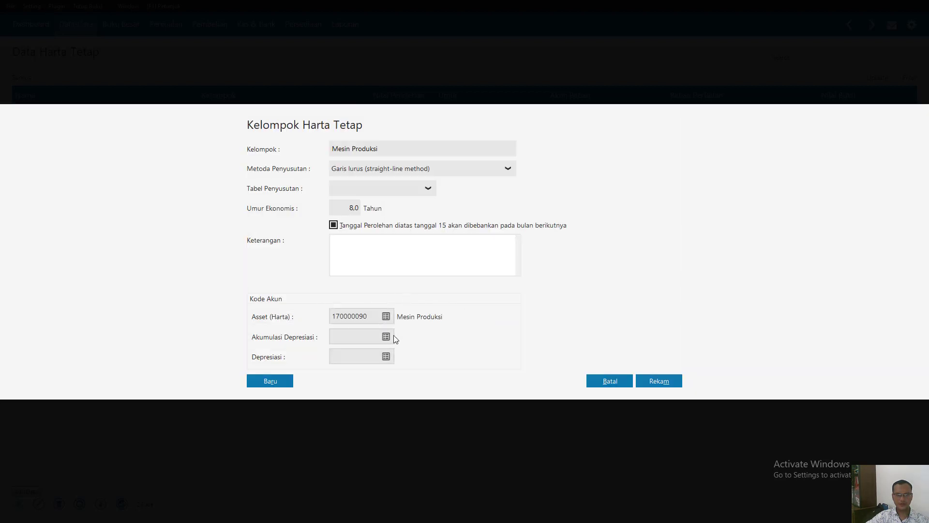
- Set the group's accumulated depreciation account to Akumulasi Penyusutan Mesin Produksi and its depreciation account to Beban Penyusutan Mesin Produksi
left_click(387, 336)
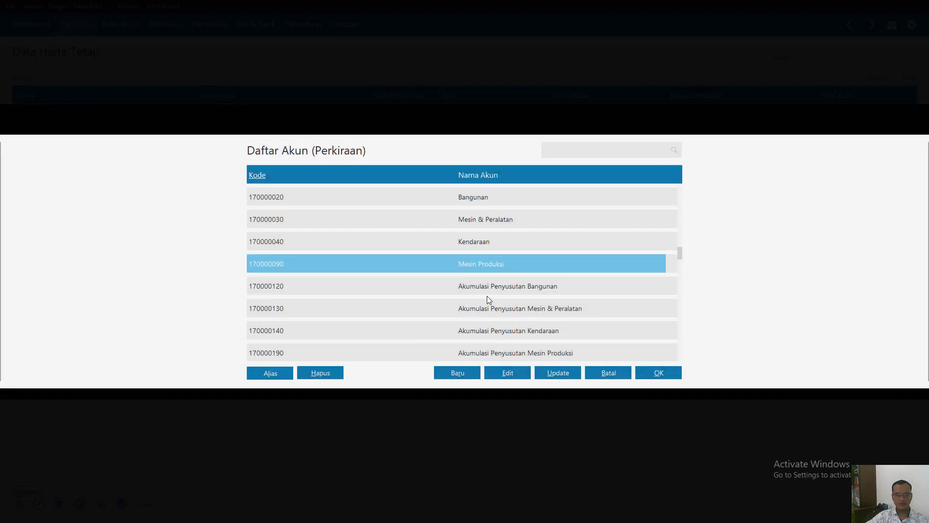
double_click(507, 351)
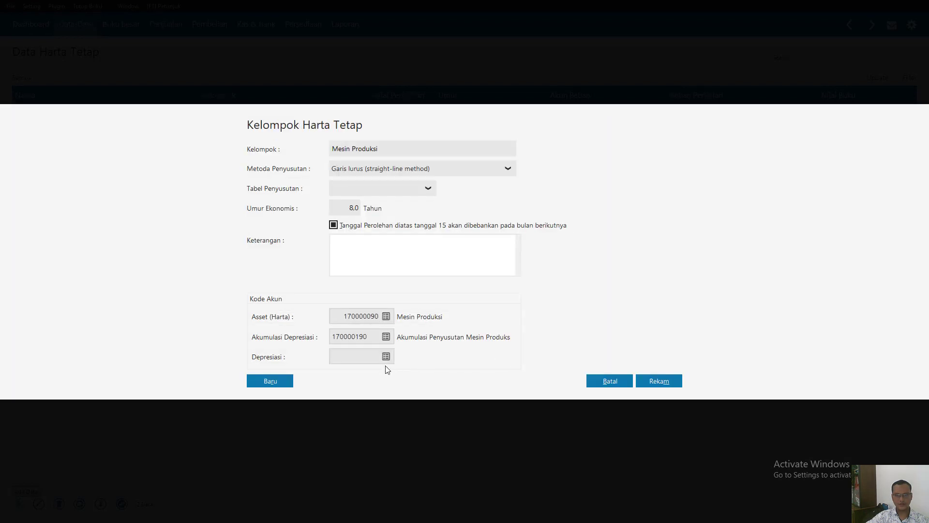
left_click(386, 356)
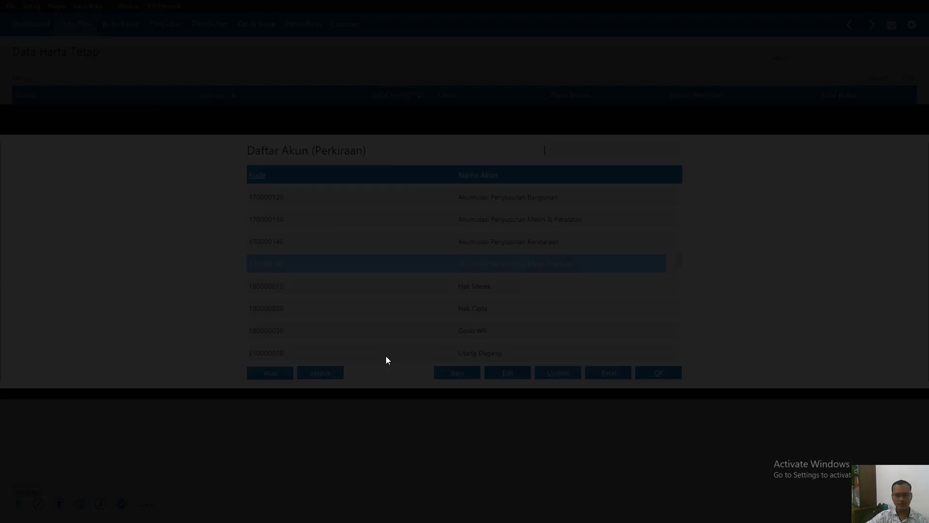
scroll(498, 298, "down", 8)
scroll(498, 297, "down", 15)
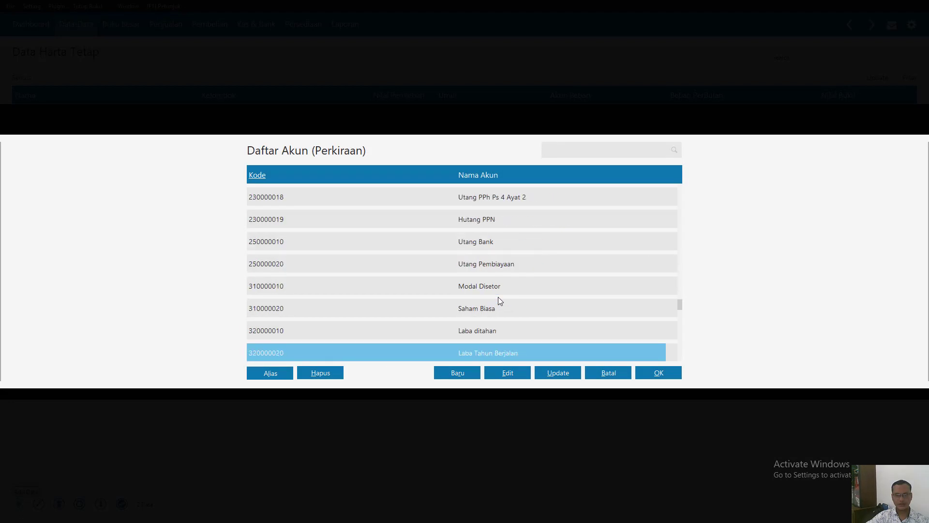
scroll(498, 297, "down", 5)
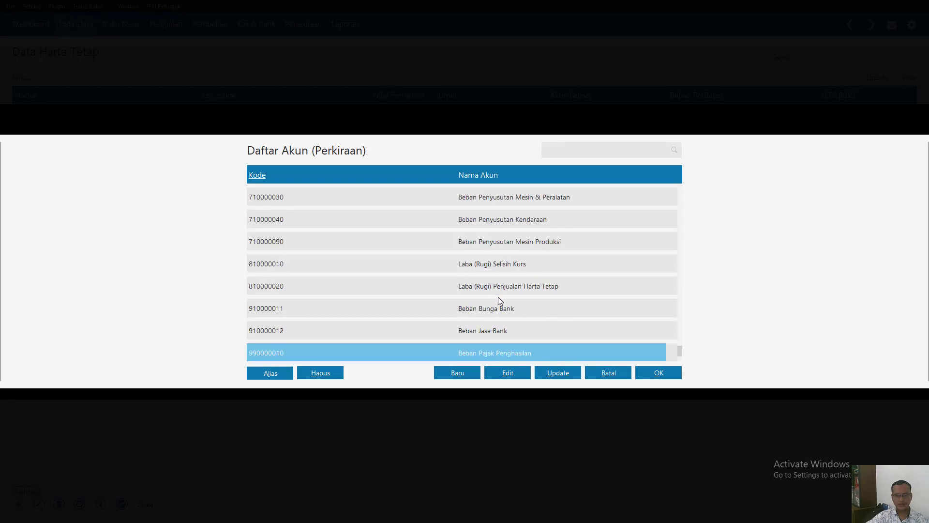
key("Up")
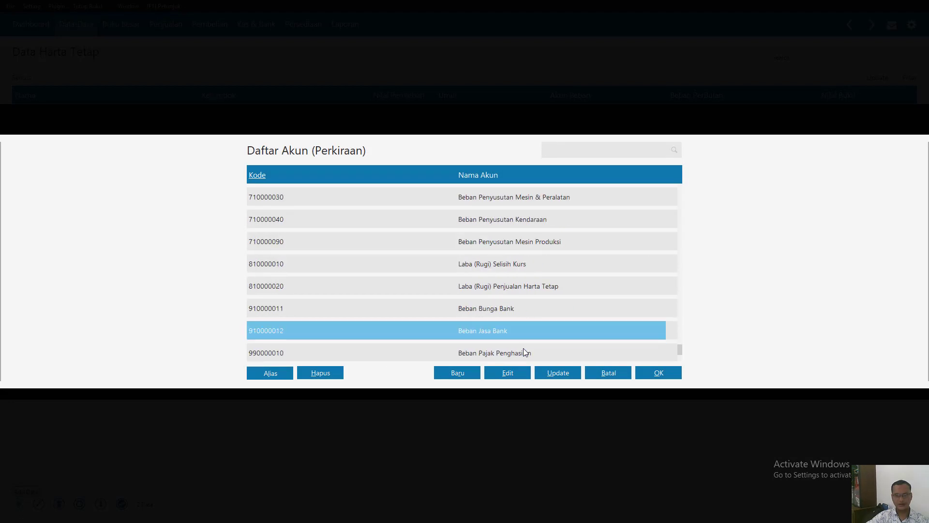
double_click(519, 247)
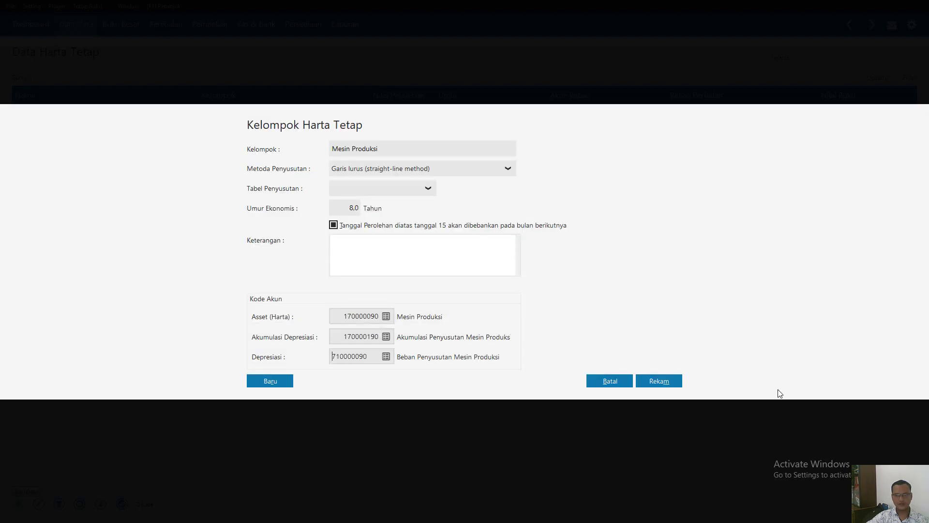
- Record the Mesin Produksi group and assign it to the new Mesin Produksi asset
left_click(660, 387)
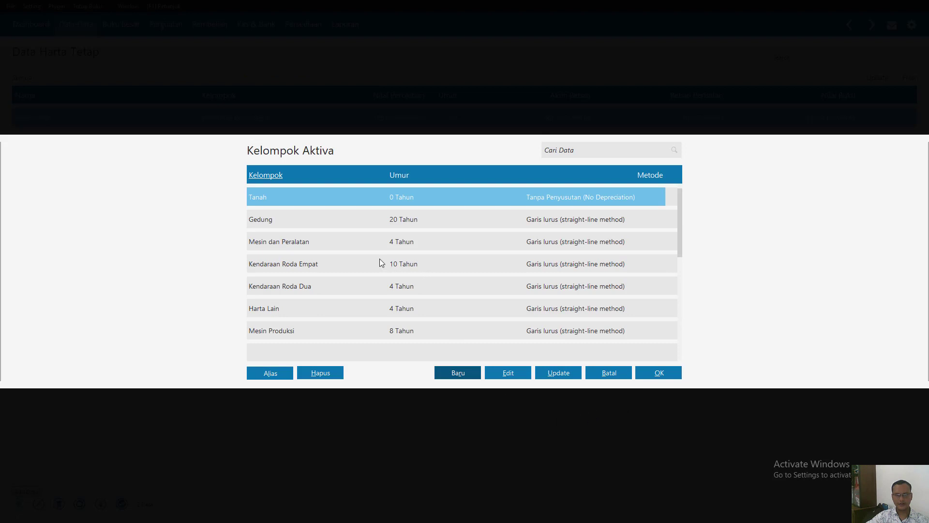
double_click(570, 333)
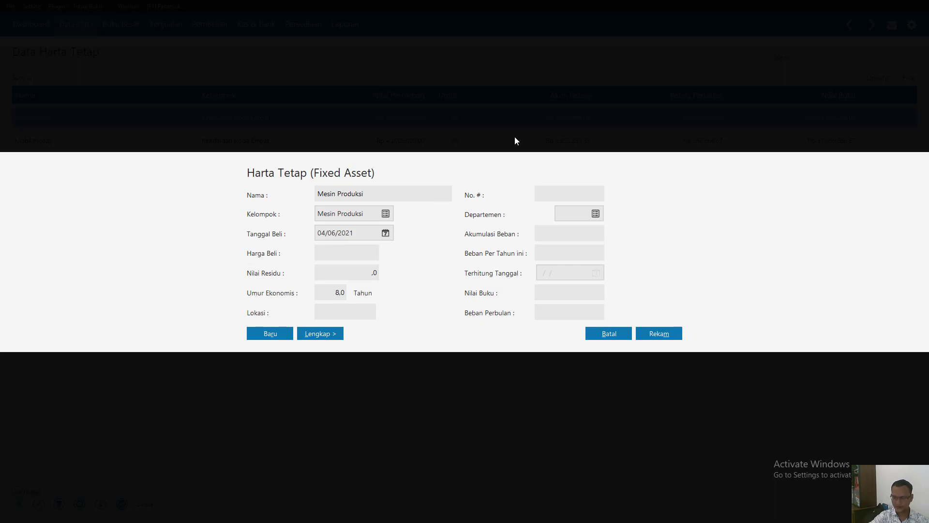
- Set the purchase price of Mesin Produksi to 9,500,000 and its residual value to 2,000,000
type("9500000")
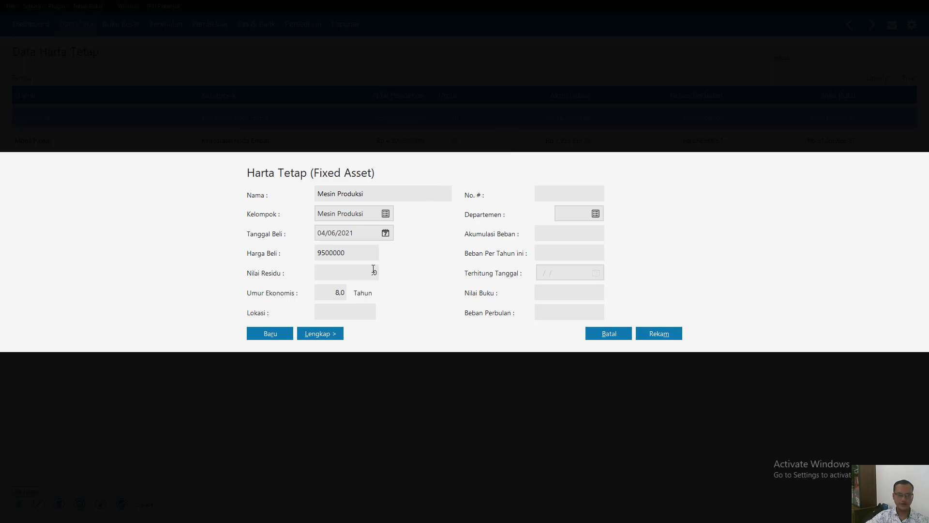
key("Tab")
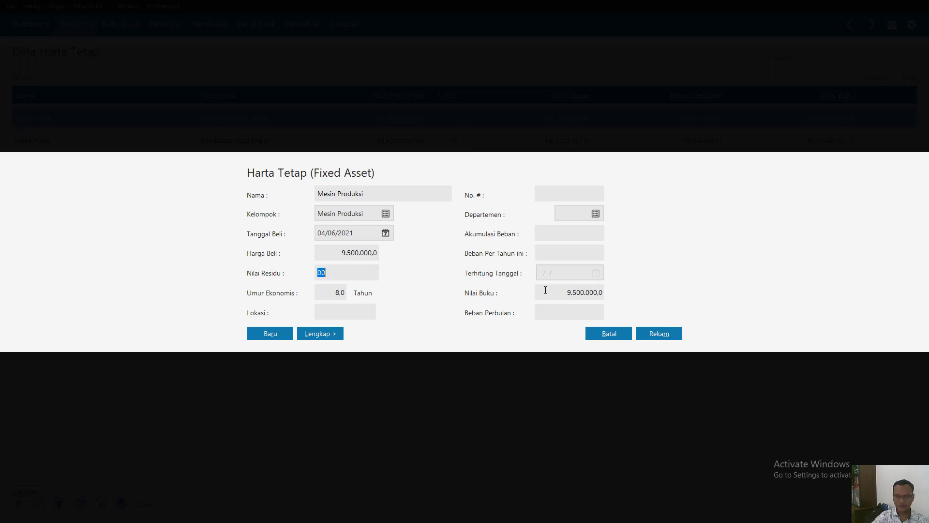
type("2000000")
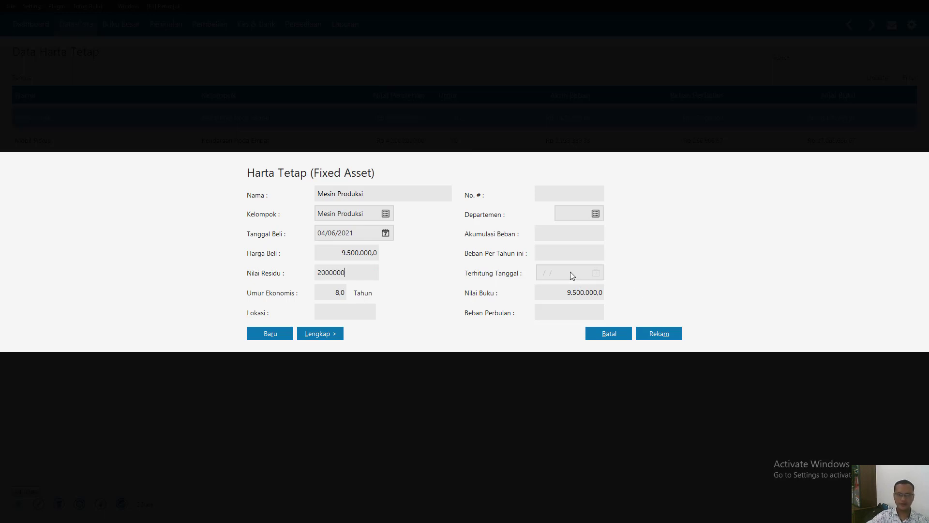
- Set the purchase date (Tanggal Beli) of the Mesin Produksi asset to 01/11/2015
left_click(357, 310)
left_click(351, 234)
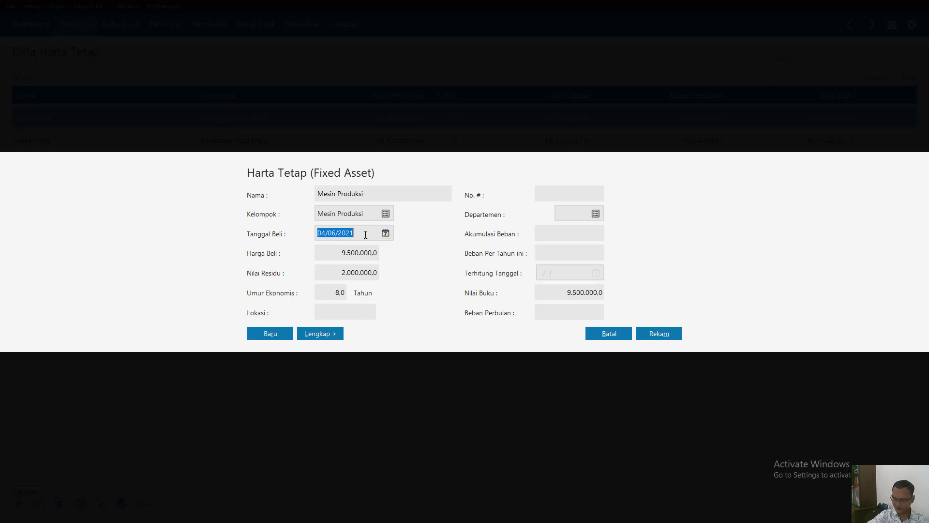
type("0")
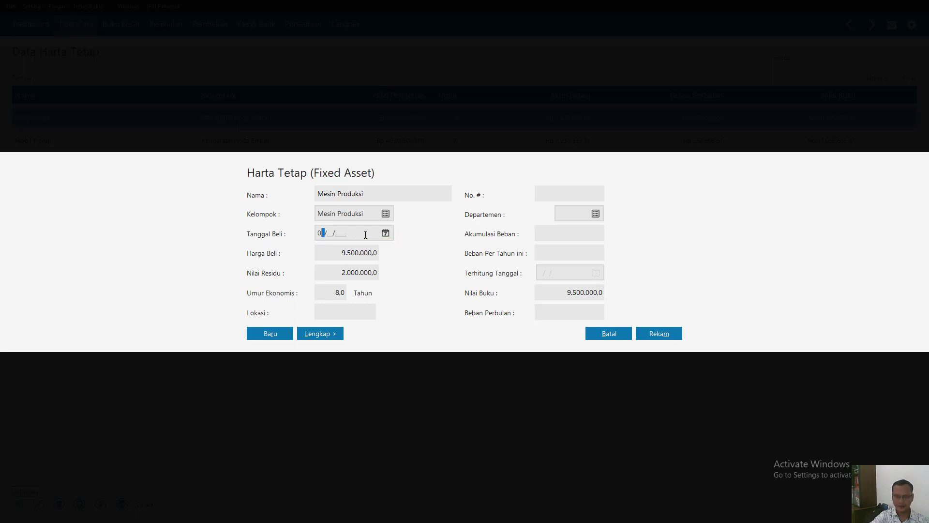
type("1/11/2015")
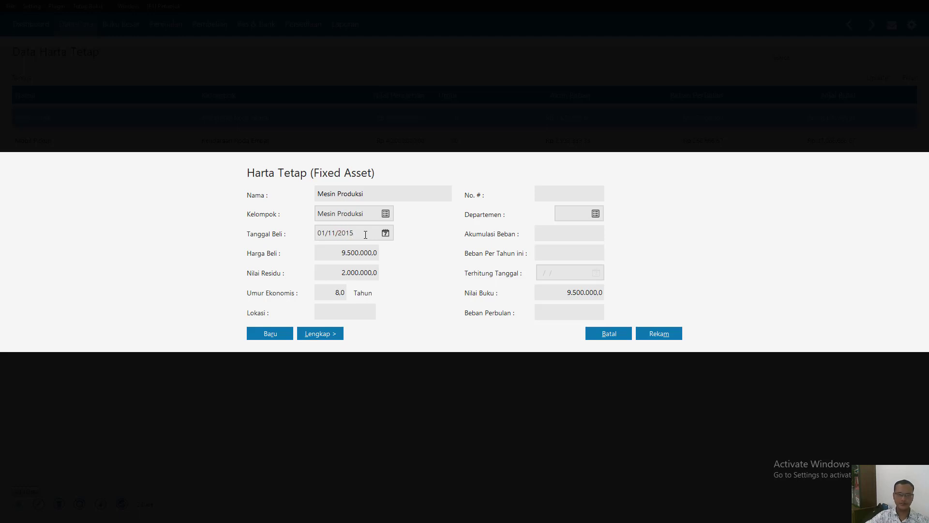
left_click(341, 255)
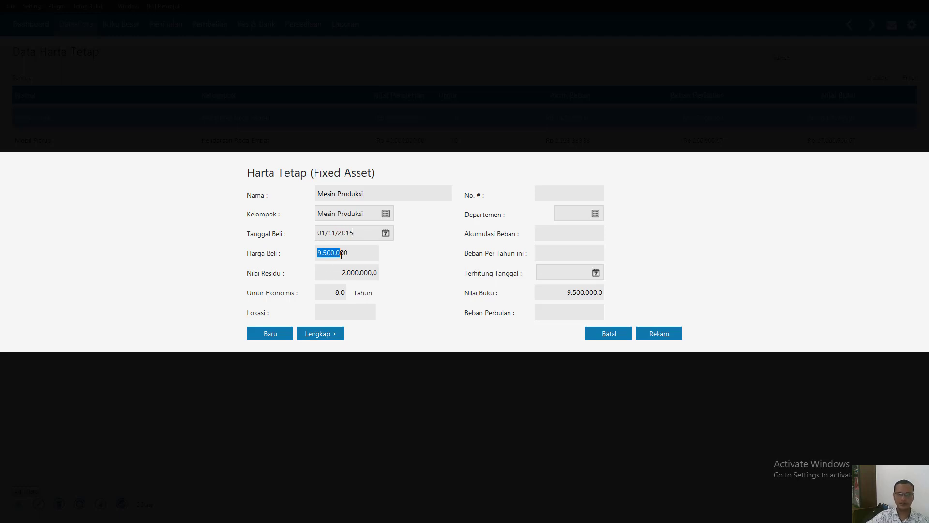
- Set the Terhitung Tanggal of the Mesin Produksi asset to 01/11/2015
left_click(568, 274)
type("01/")
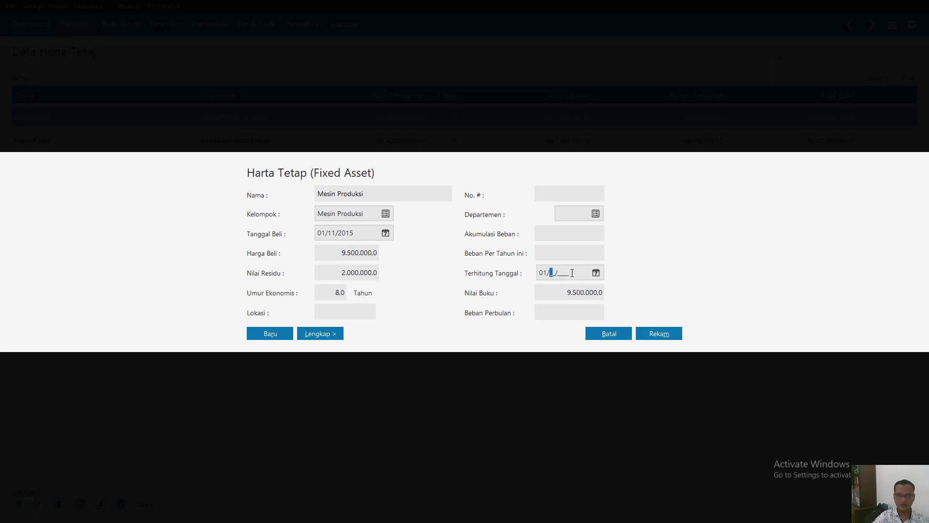
type("11/2015")
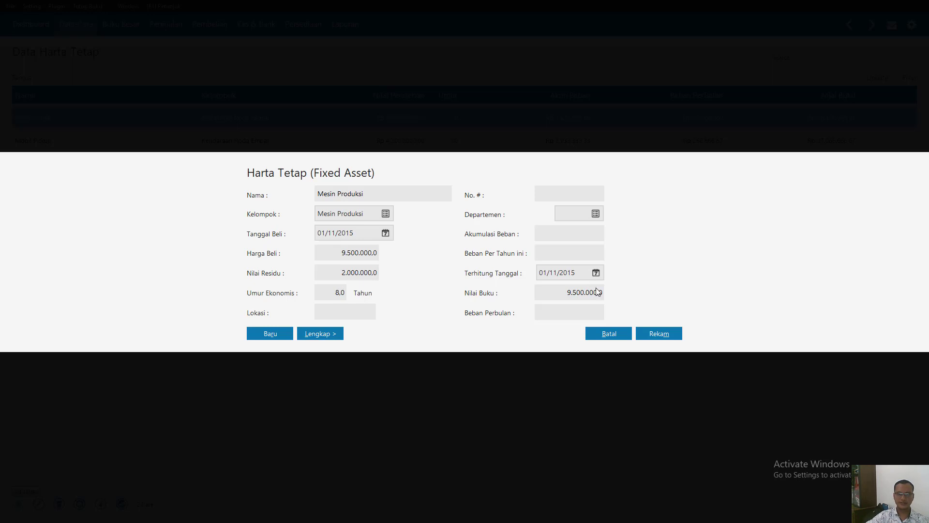
- Record the Mesin Produksi asset and accept the automatic calculation of its accumulated depreciation
left_click(659, 333)
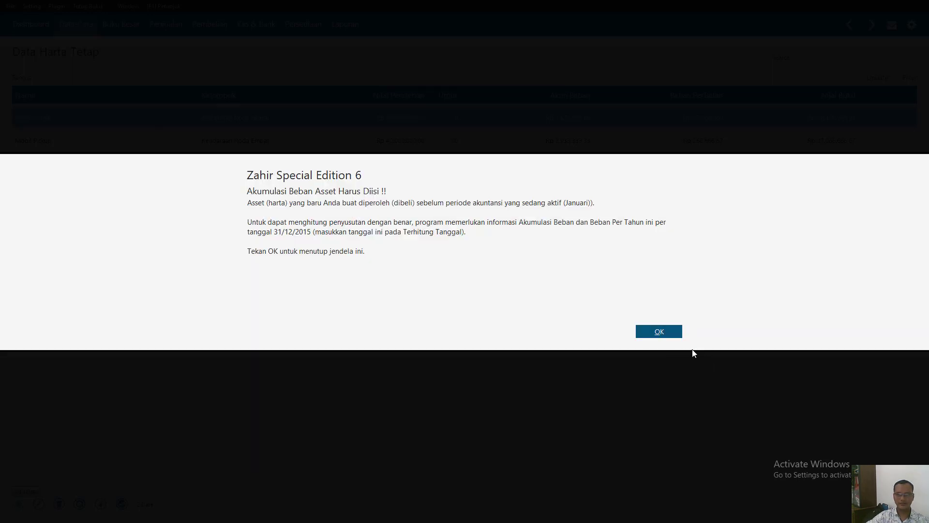
left_click(669, 333)
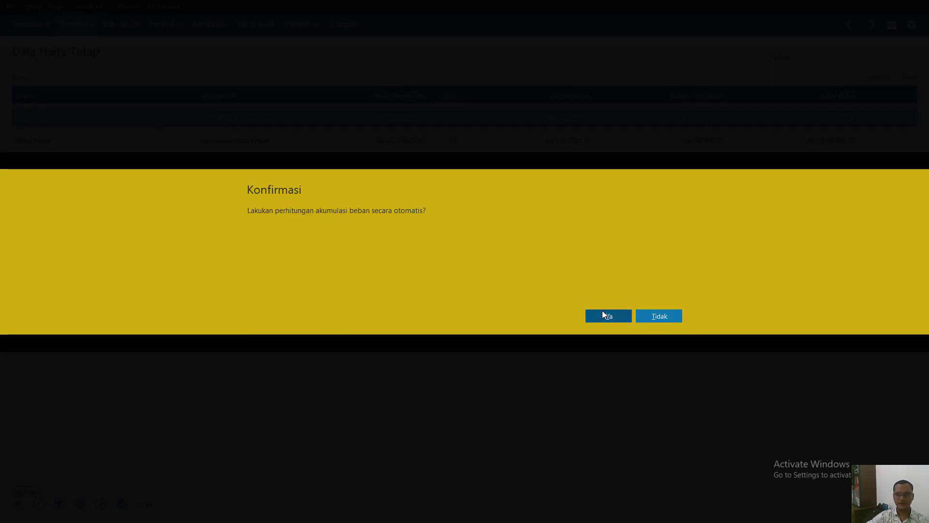
left_click(604, 315)
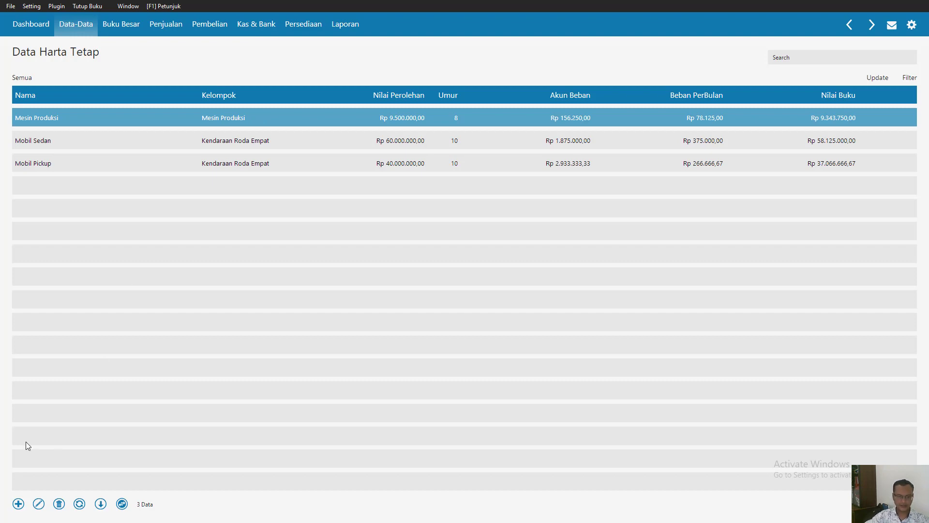
- Switch to Nitro Pro and review the fixed asset opening balances and following instructions in the Bab II document
key("super")
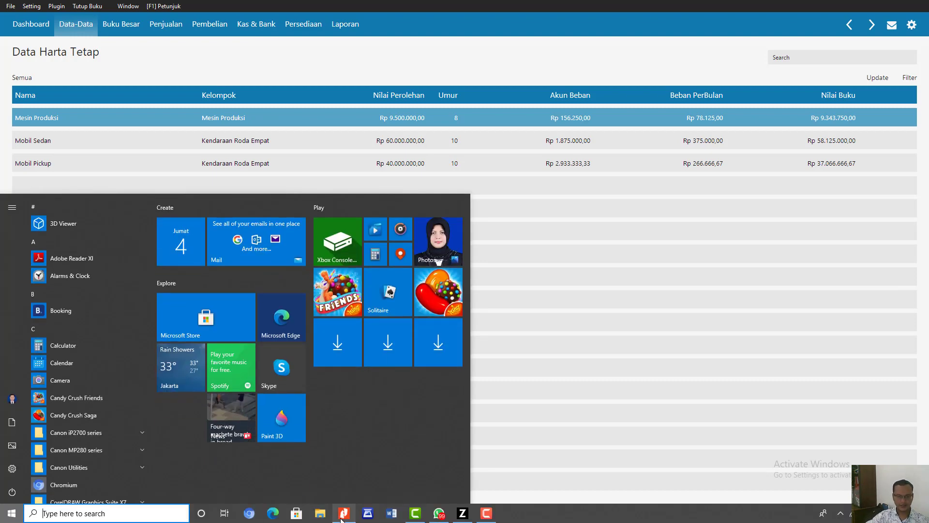
left_click(342, 516)
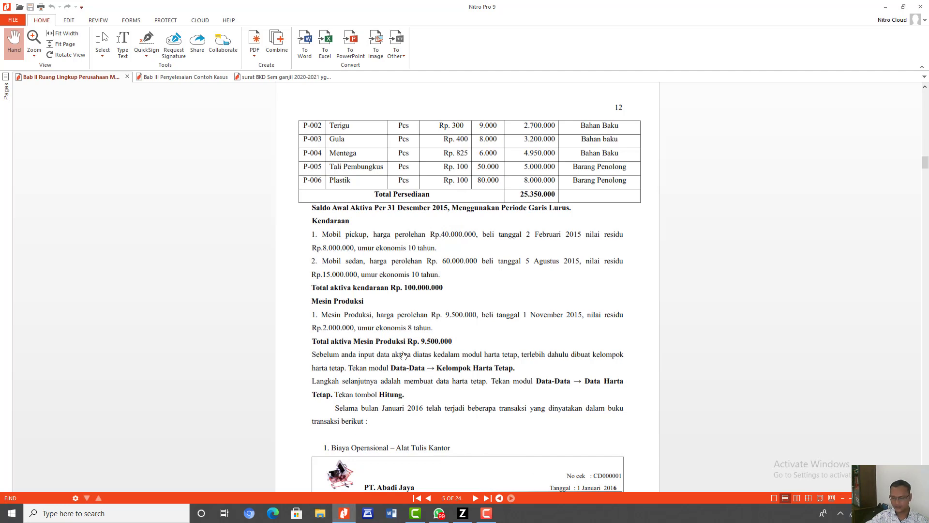
scroll(473, 318, "down", 4)
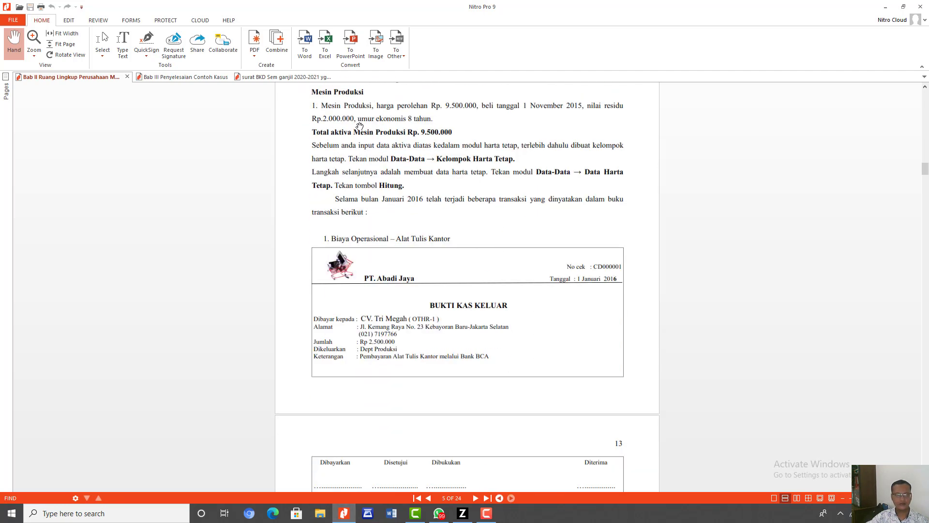
- Look through the Bab III Penyelesaian Contoh Kasus document for the instructions on creating project data
left_click(174, 77)
scroll(468, 285, "down", 2)
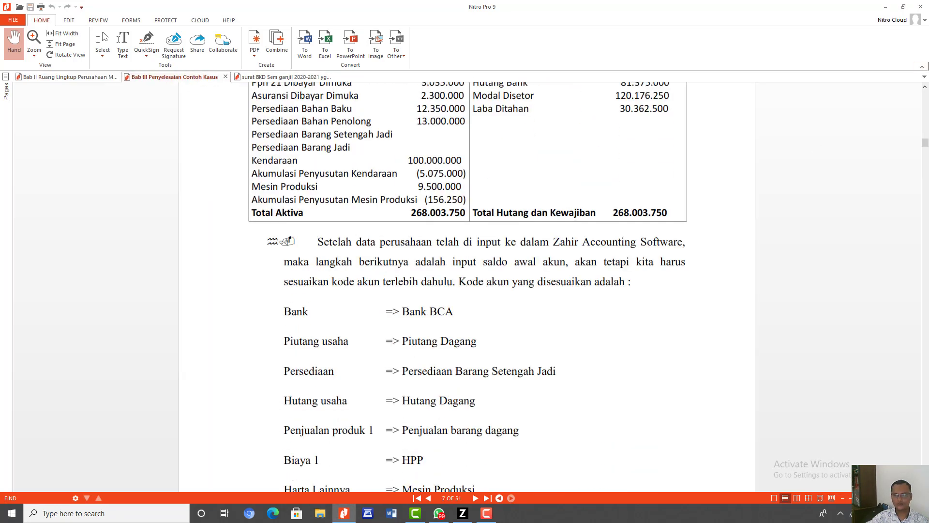
left_click_drag(925, 143, 916, 274)
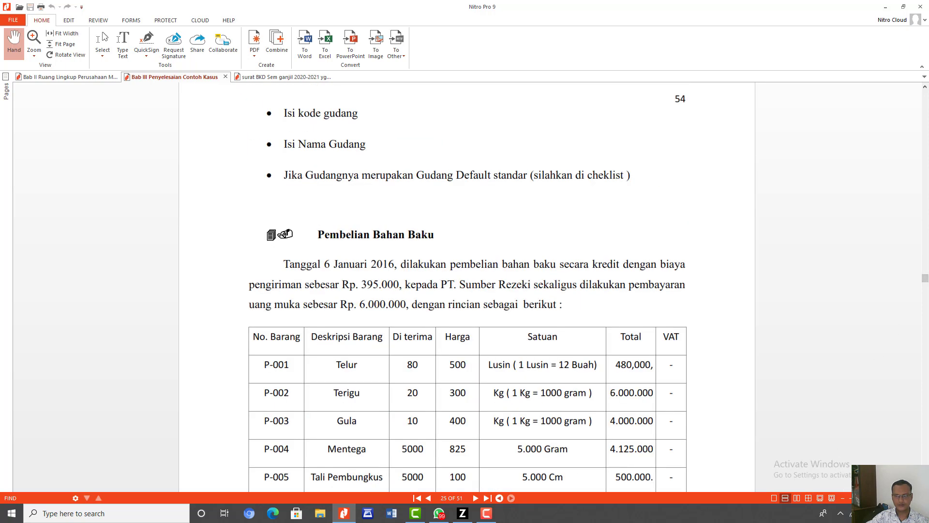
left_click(844, 498)
left_click(844, 499)
scroll(702, 359, "up", 3)
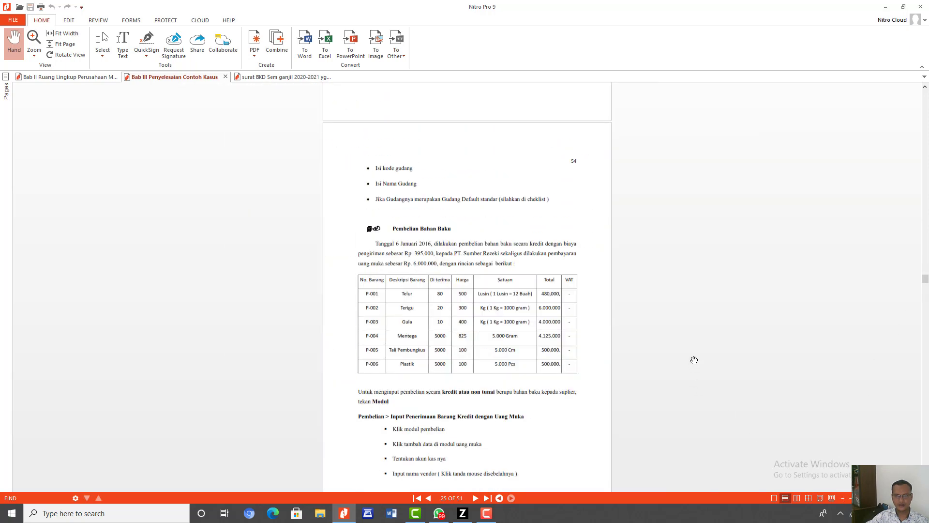
scroll(702, 359, "up", 10)
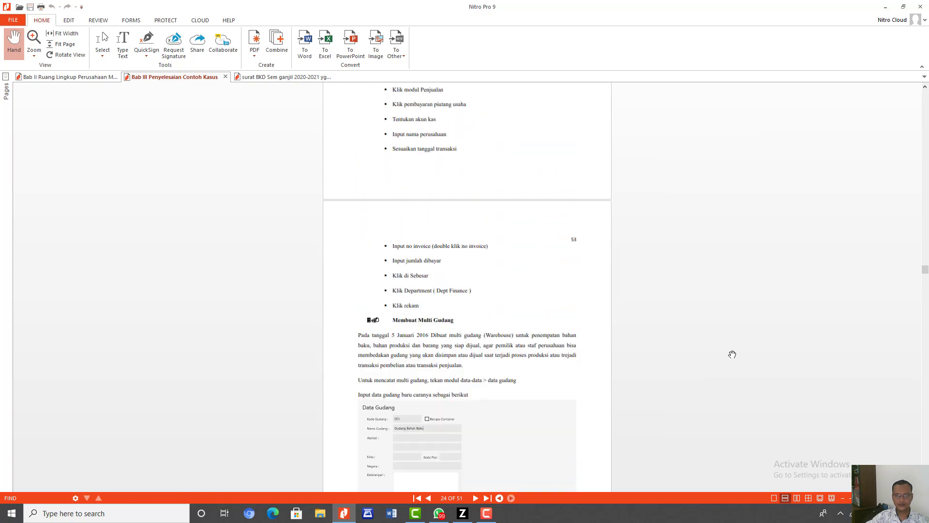
scroll(745, 353, "up", 10)
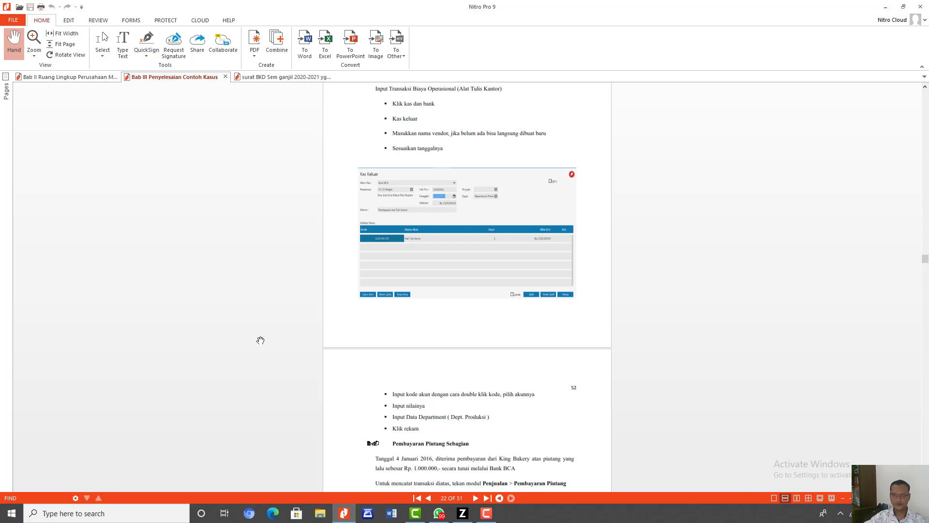
scroll(508, 288, "up", 3)
scroll(516, 288, "up", 10)
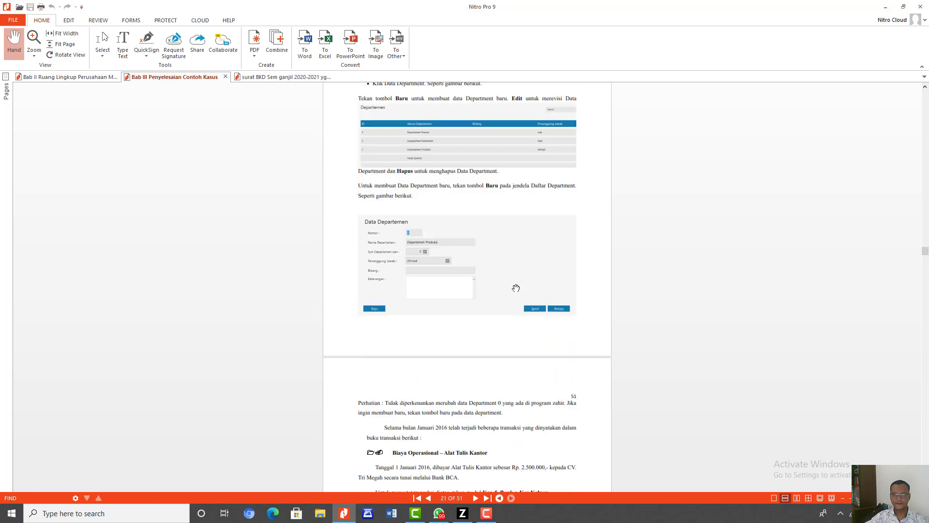
scroll(552, 287, "up", 10)
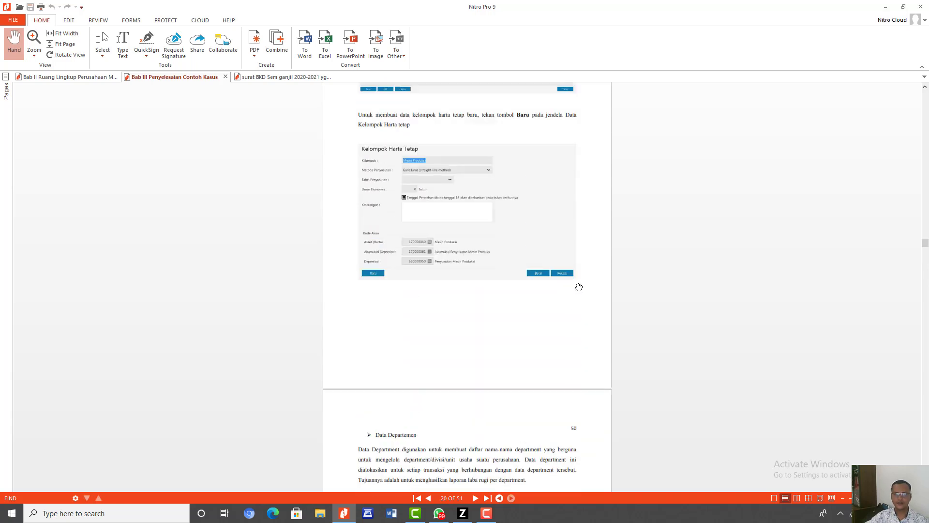
scroll(580, 287, "up", 10)
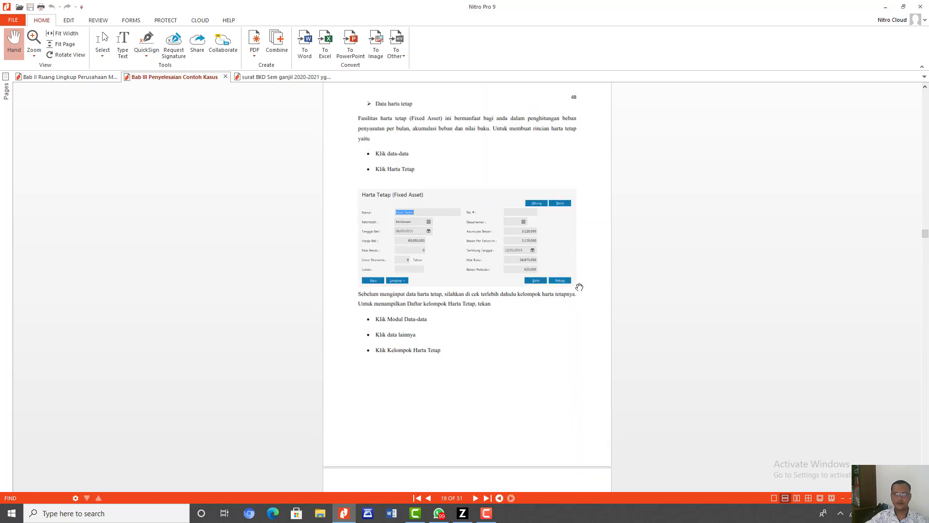
scroll(580, 287, "up", 5)
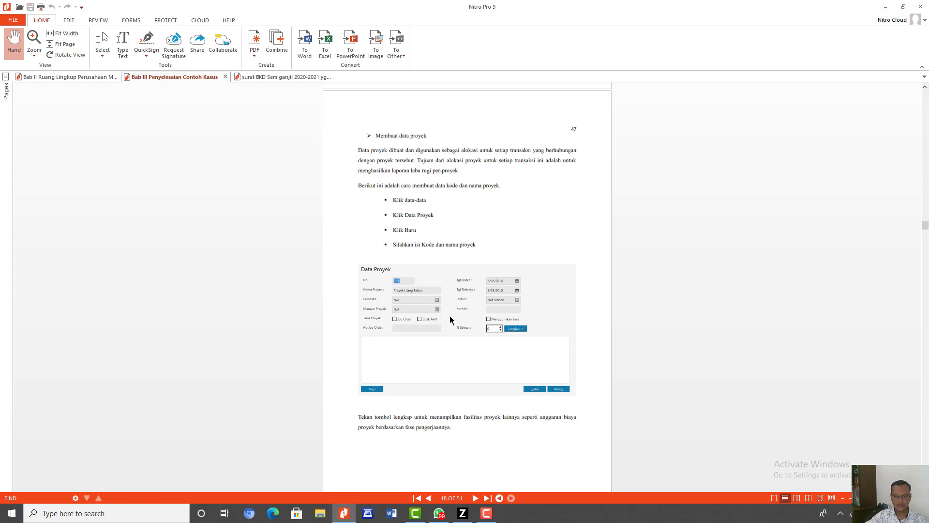
scroll(540, 388, "down", 3)
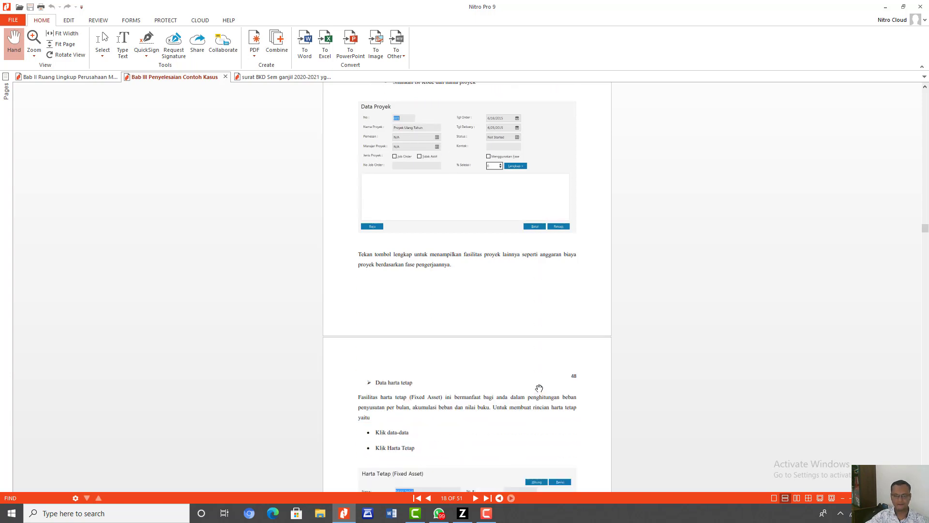
scroll(541, 387, "down", 2)
scroll(539, 386, "up", 4)
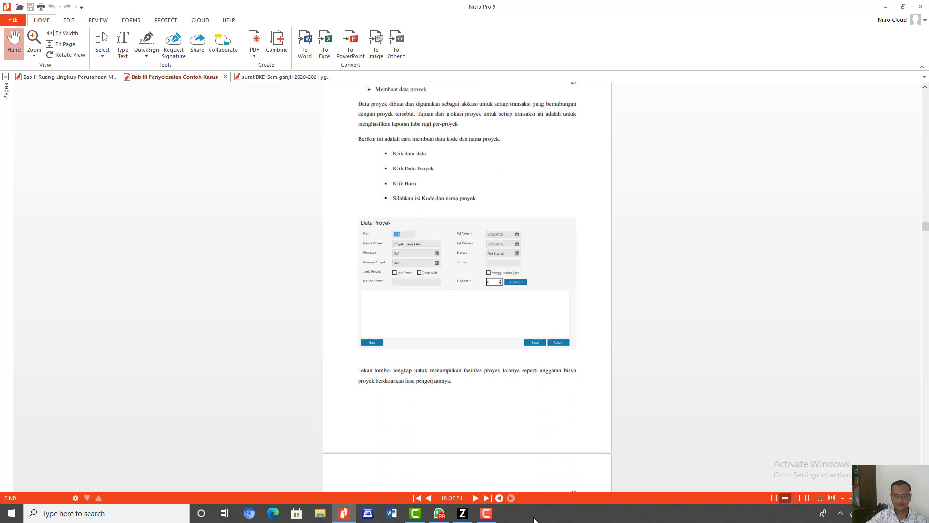
- Switch back to Zahir, leave the fixed asset list, and start a new record in Data Proyek using the table view
left_click(466, 517)
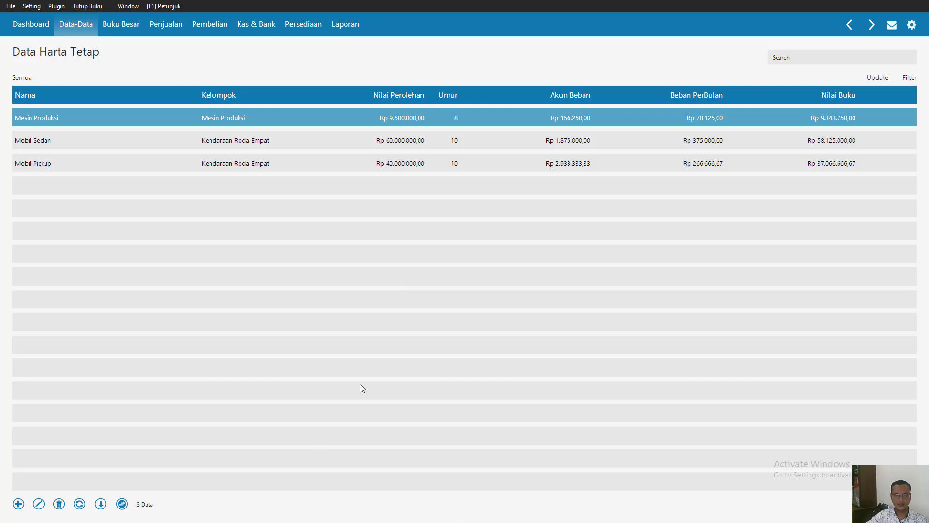
key("Escape")
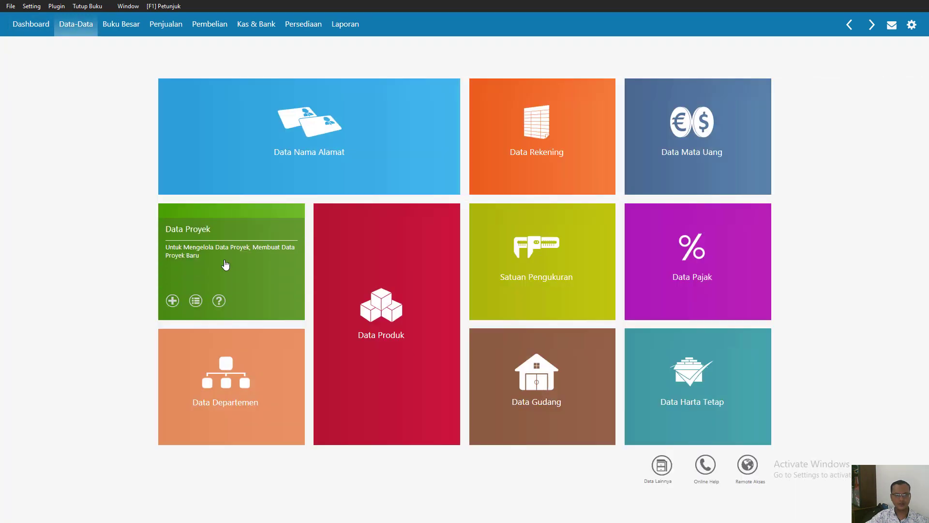
left_click(225, 263)
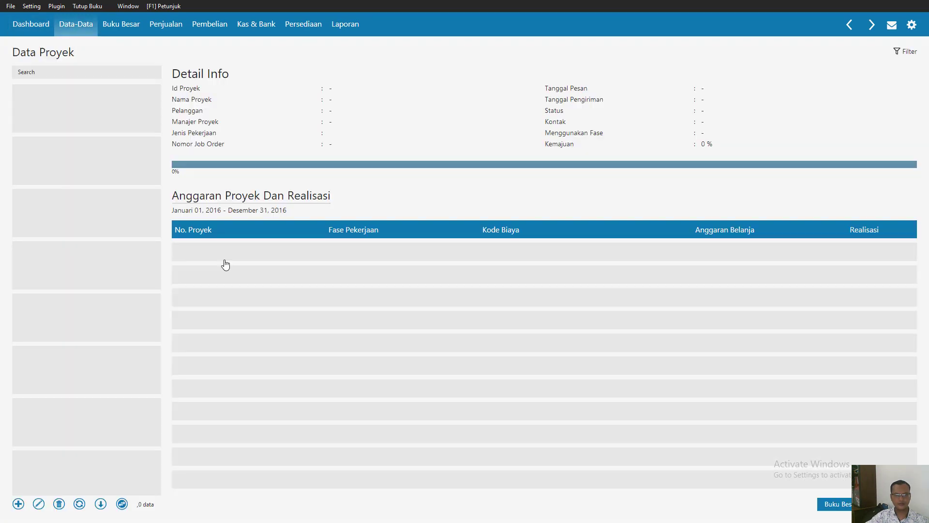
left_click(122, 504)
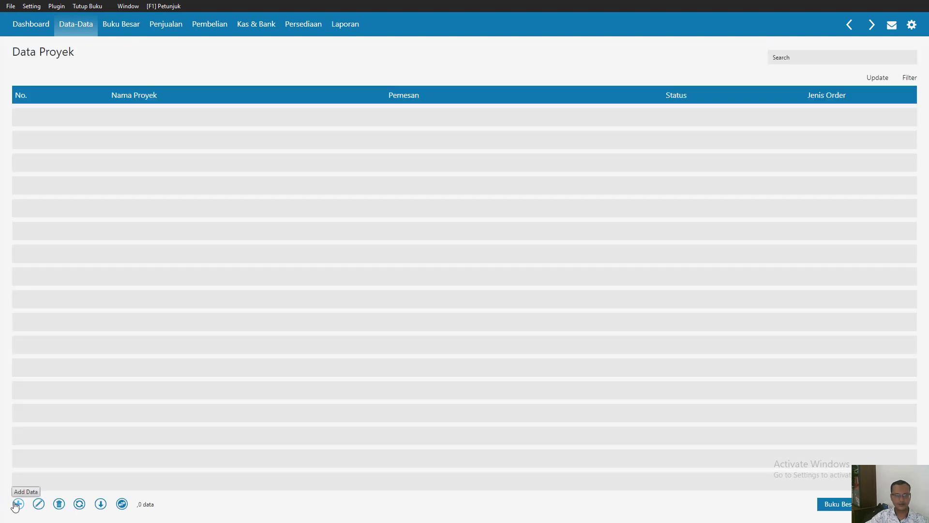
left_click(17, 504)
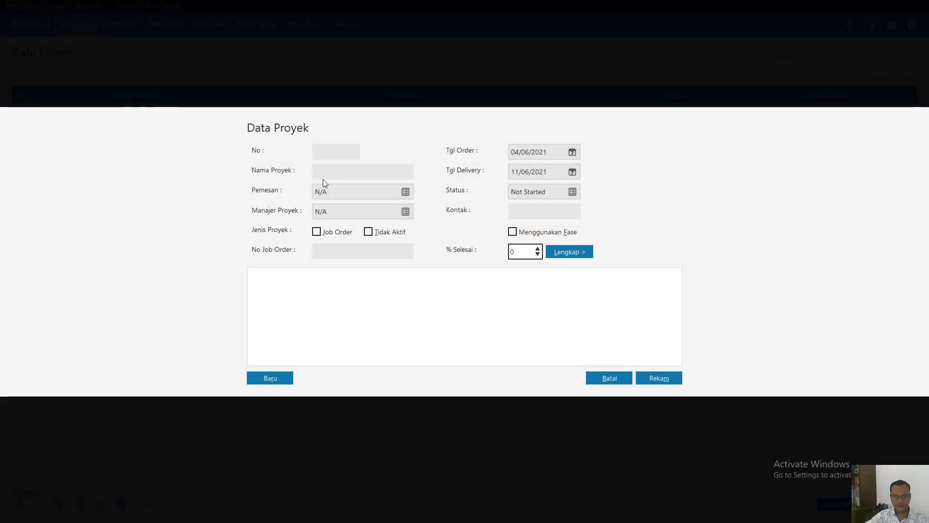
- Enter project number 001 with the name Proyek Ulang Tahun and record the project
type("001")
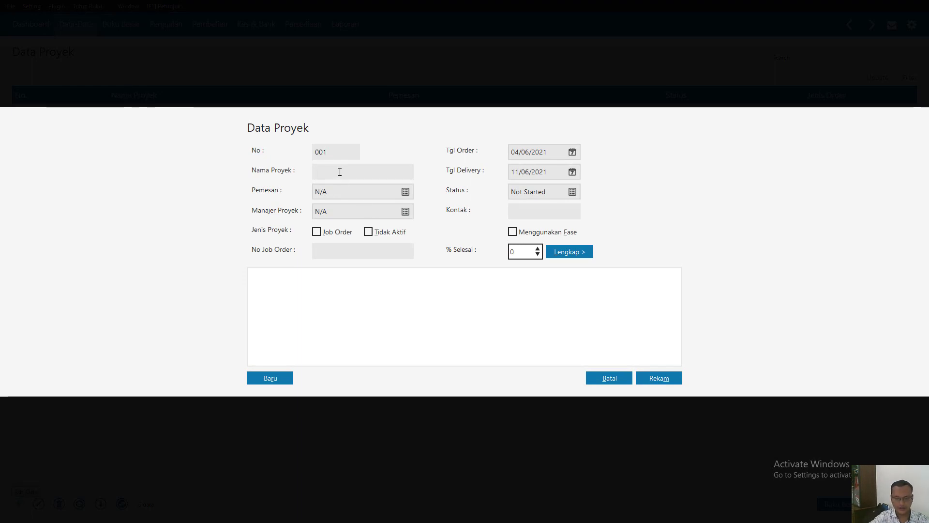
left_click(340, 172)
type("Proyek Ulang Tahu")
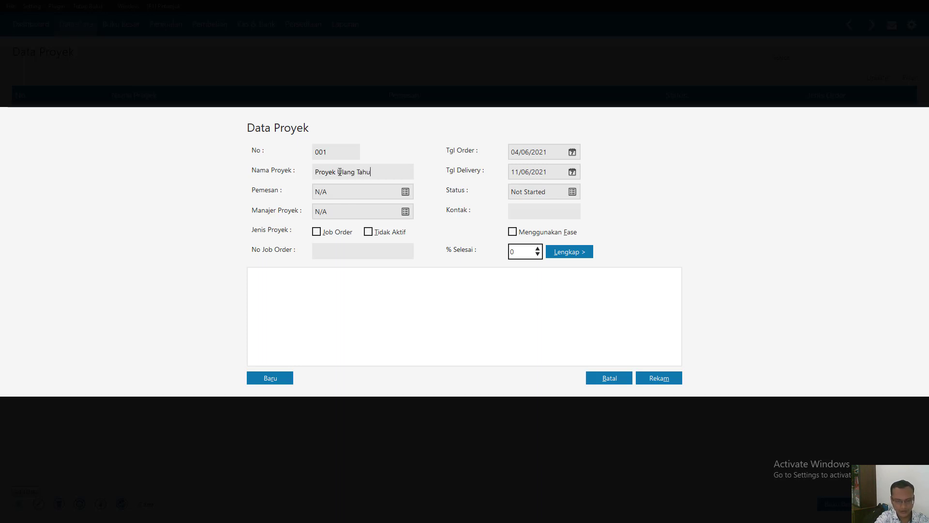
type("n")
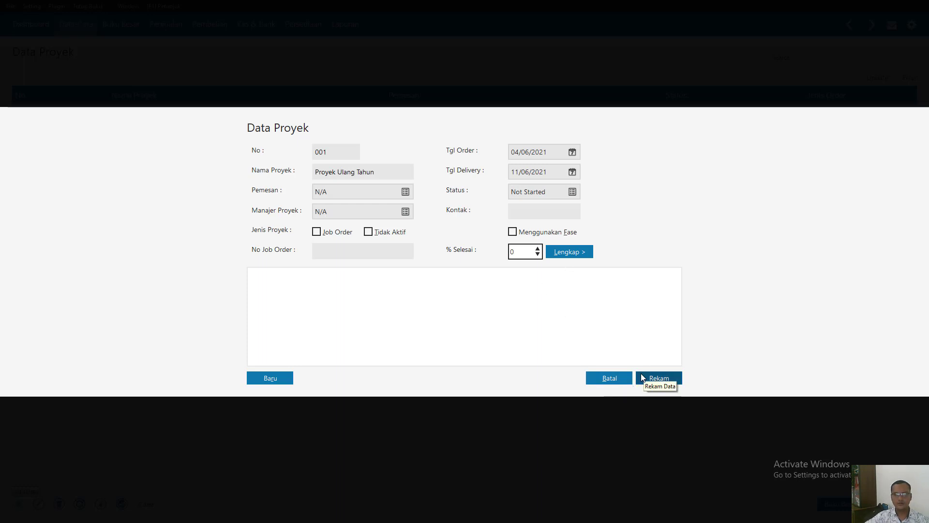
left_click(659, 378)
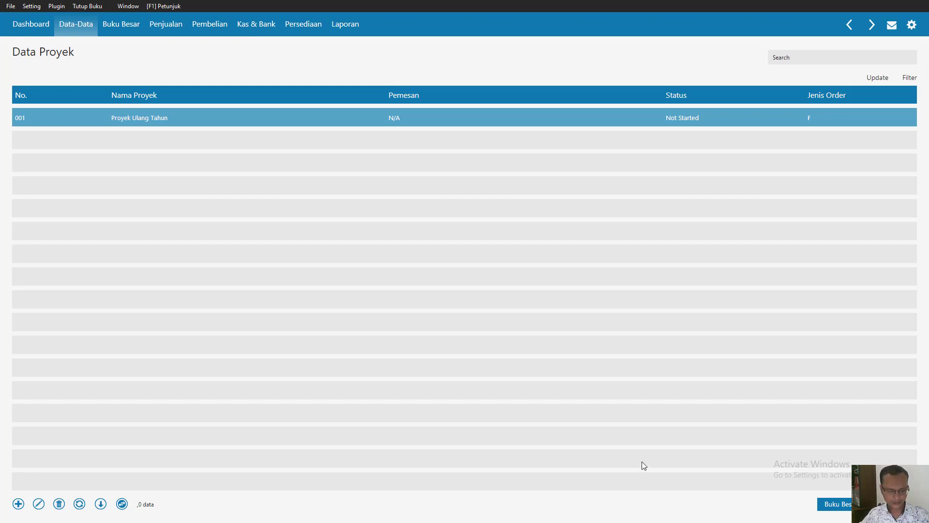
- Switch to Nitro Pro and find the Data Departemen instructions in the Bab III document
key("super")
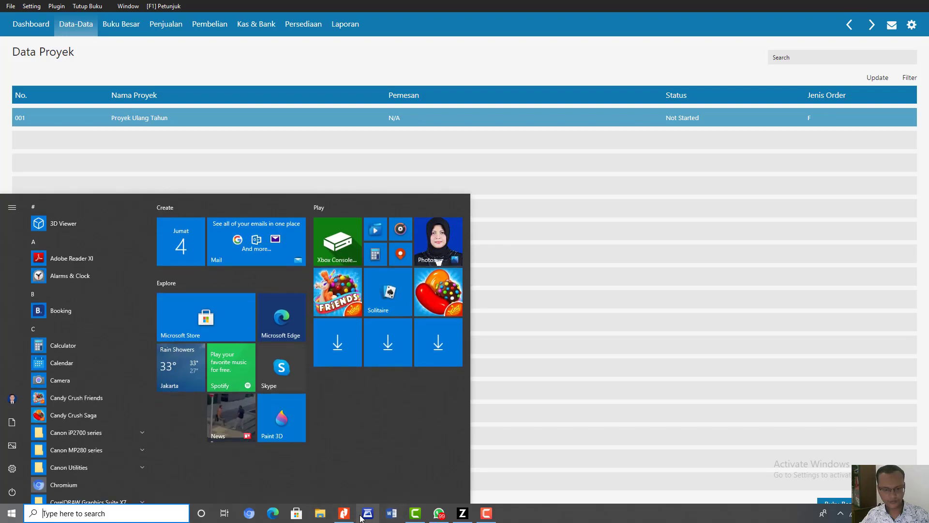
left_click(344, 513)
scroll(469, 336, "down", 6)
scroll(472, 336, "down", 10)
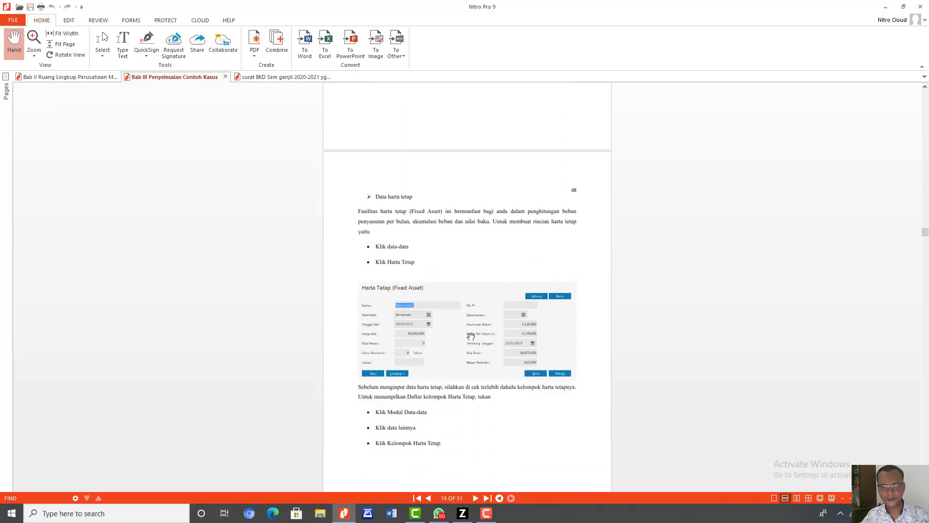
scroll(474, 336, "down", 10)
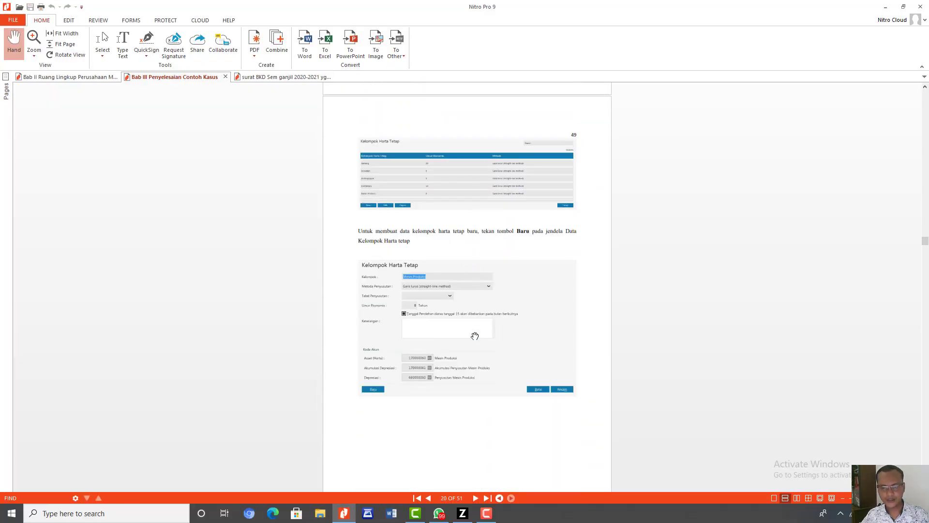
scroll(475, 336, "down", 2)
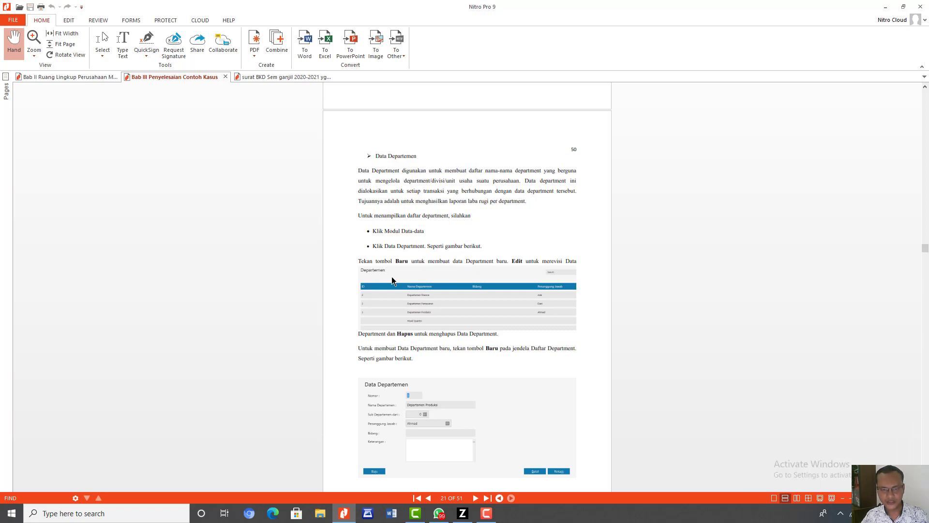
- Examine the Data Departemen instructions in the Bab III document, including the department list and the sample department form
scroll(393, 278, "down", 2)
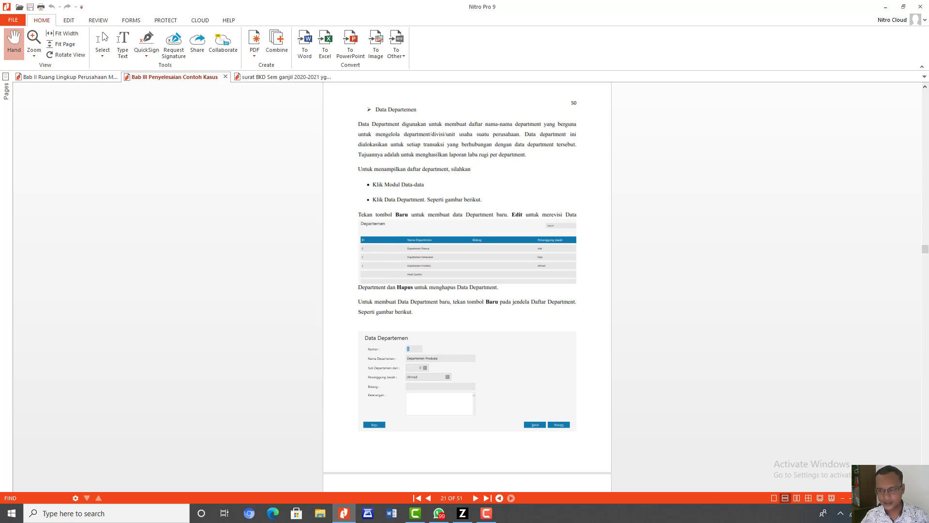
left_click_drag(869, 498, 877, 498)
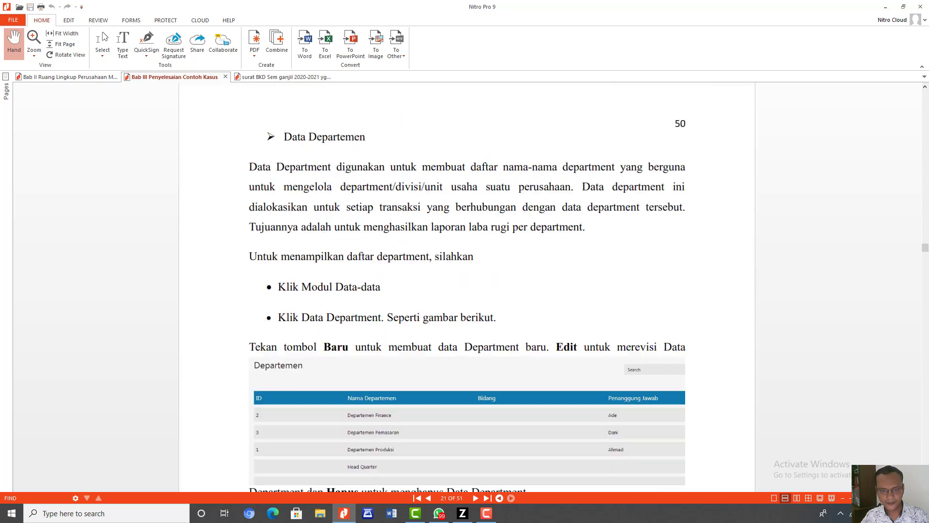
scroll(732, 451, "down", 3)
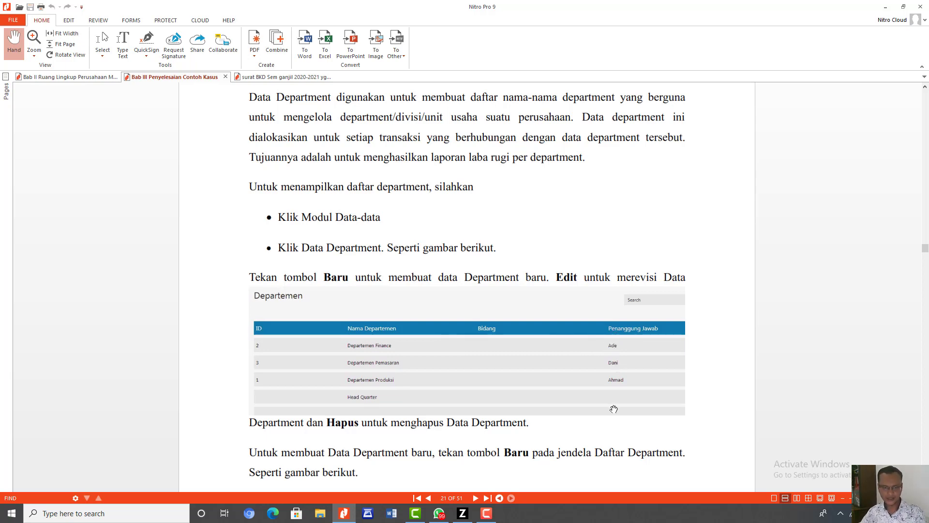
scroll(614, 410, "down", 1)
scroll(306, 397, "down", 1)
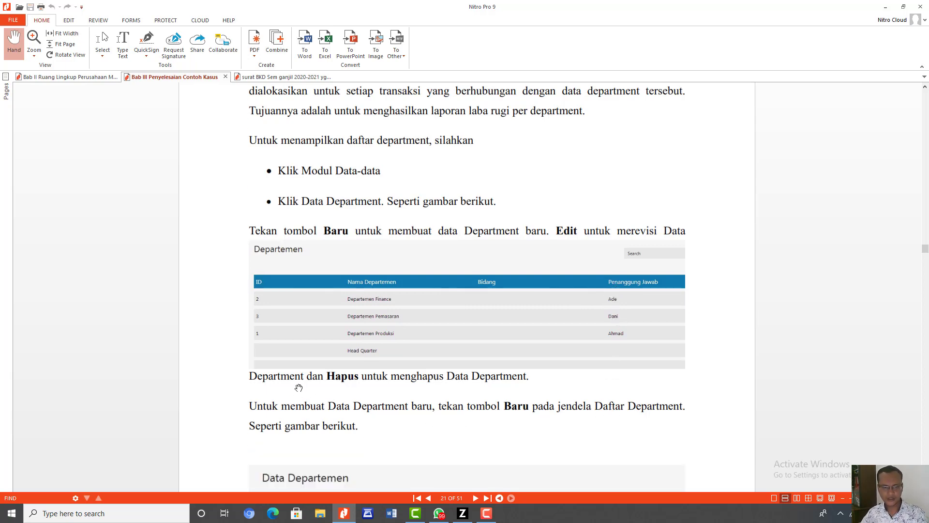
scroll(465, 397, "down", 7)
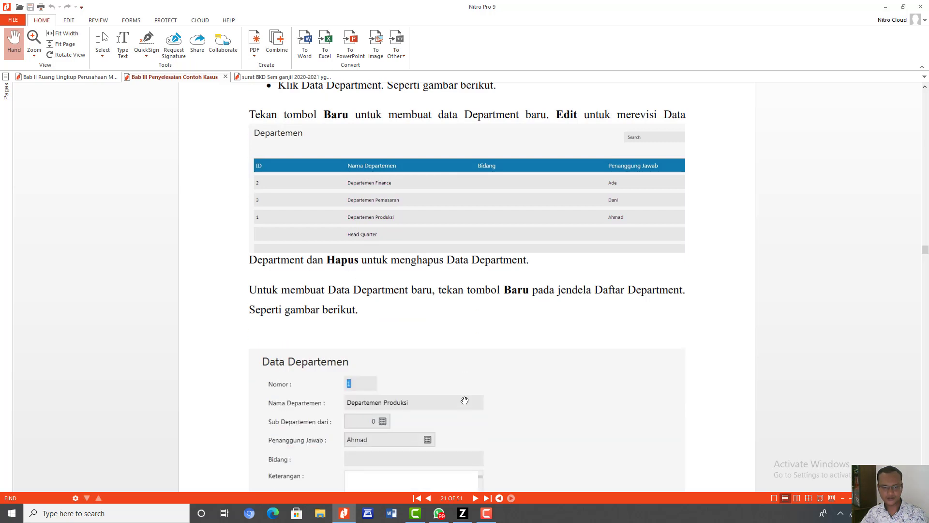
scroll(464, 399, "down", 4)
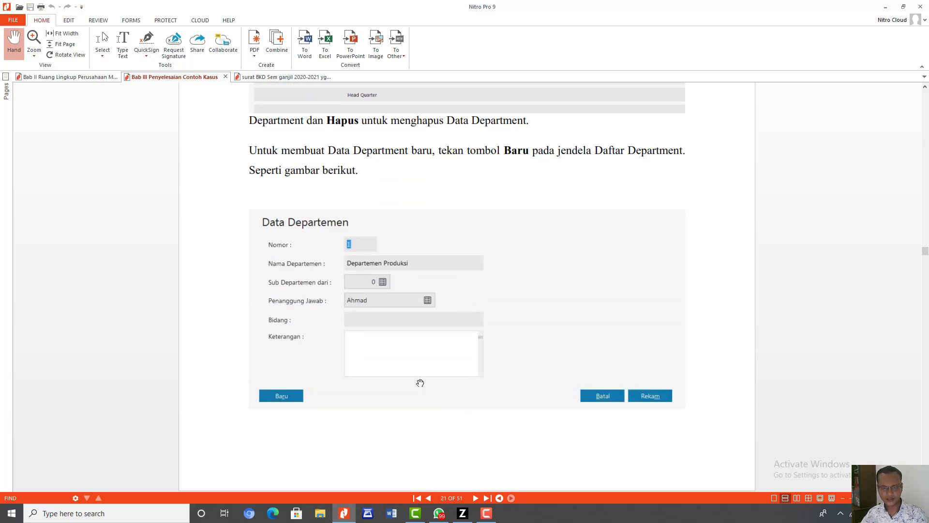
scroll(420, 383, "down", 2)
scroll(420, 382, "down", 8)
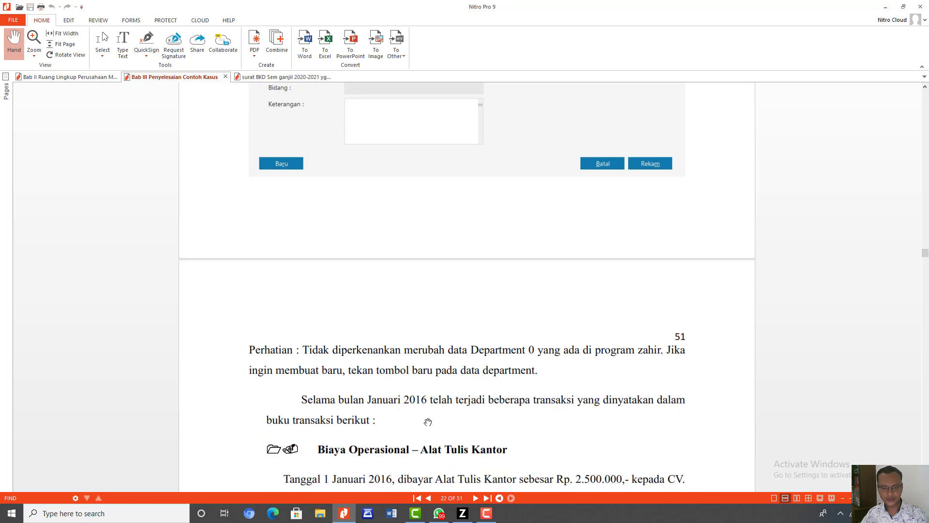
scroll(428, 422, "down", 4)
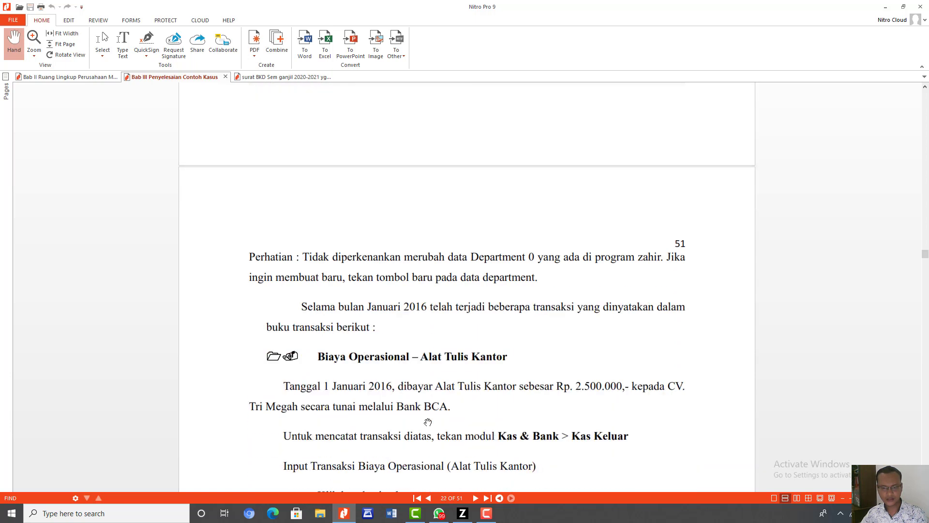
scroll(428, 422, "up", 12)
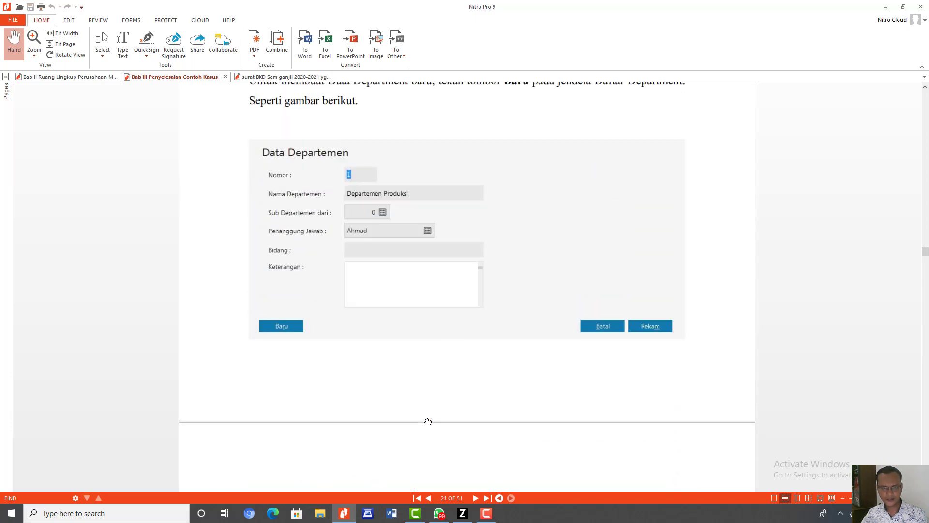
- Switch back to Zahir, leave the project list, and show the Data Departemen list in table view
left_click(462, 513)
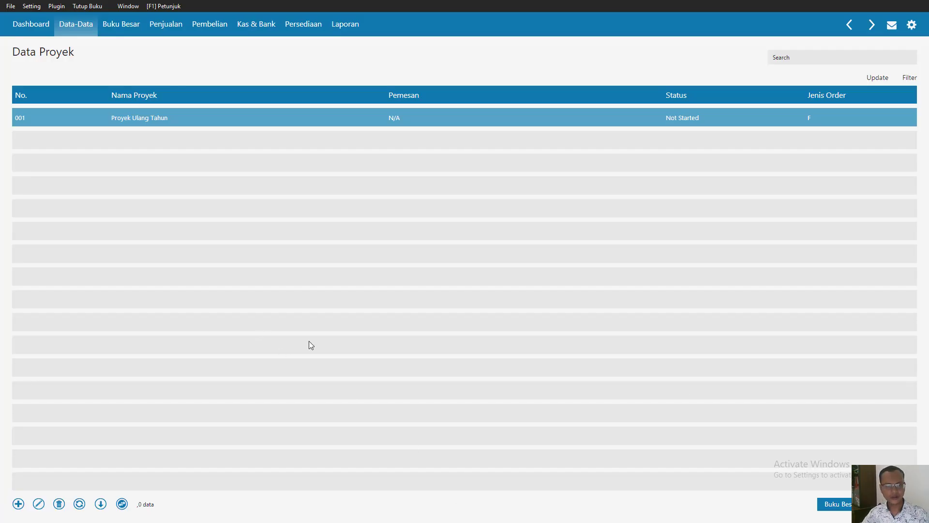
key("Escape")
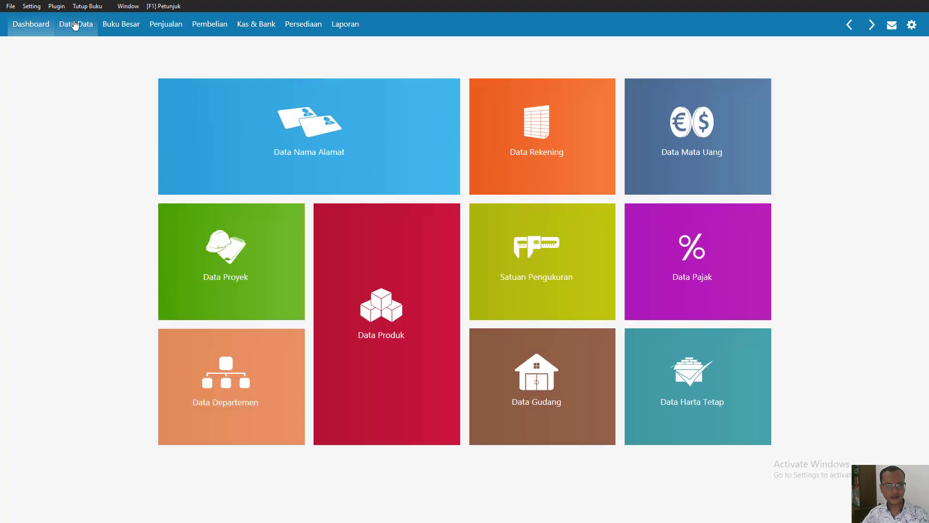
left_click(74, 25)
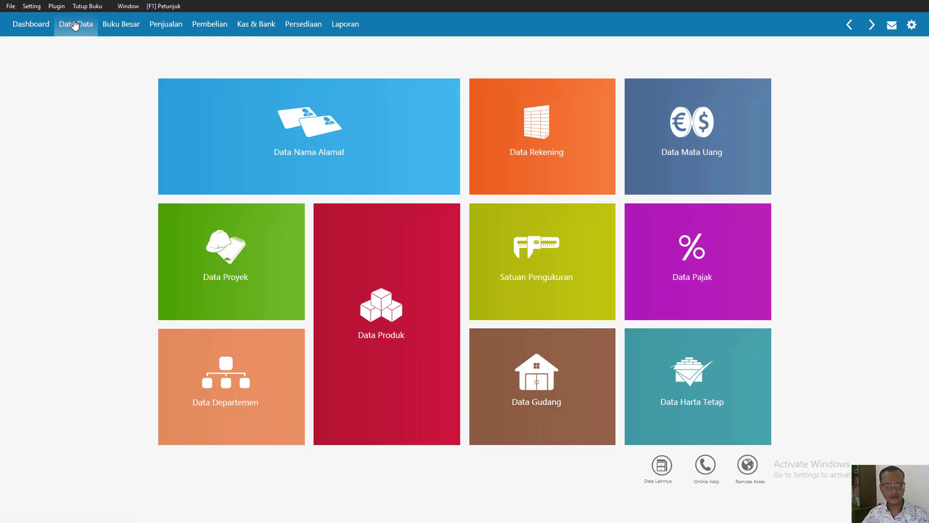
left_click(245, 373)
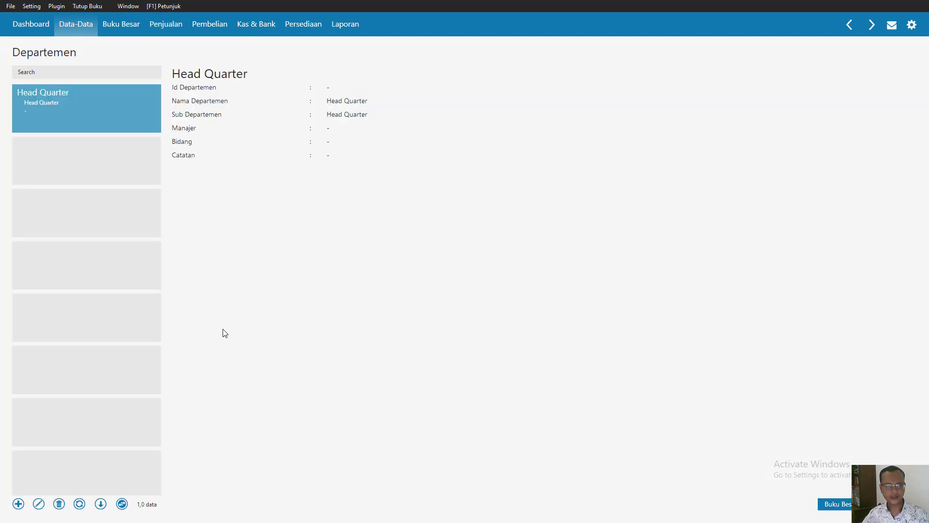
left_click(121, 505)
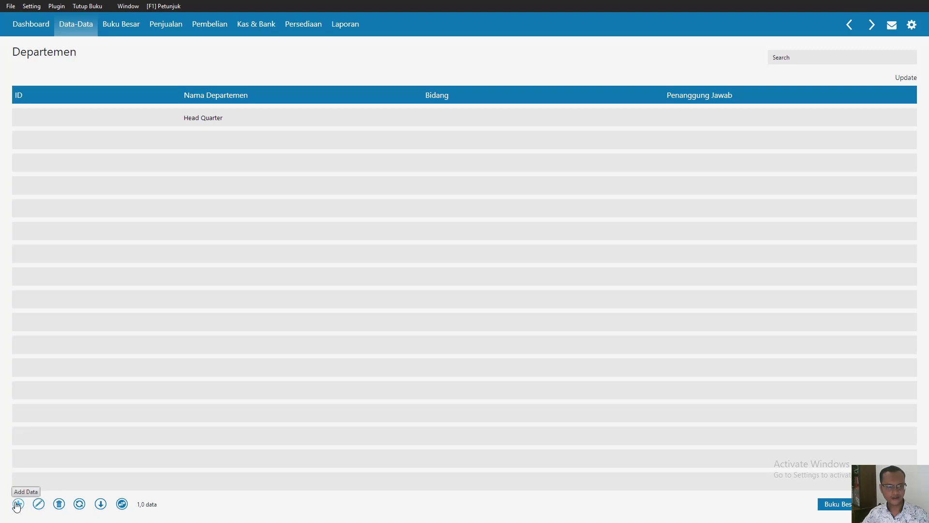
- Record department number 1 as Departemen Produksi, with a newly created employee, entered by name only, as its Penanggung Jawab
left_click(17, 505)
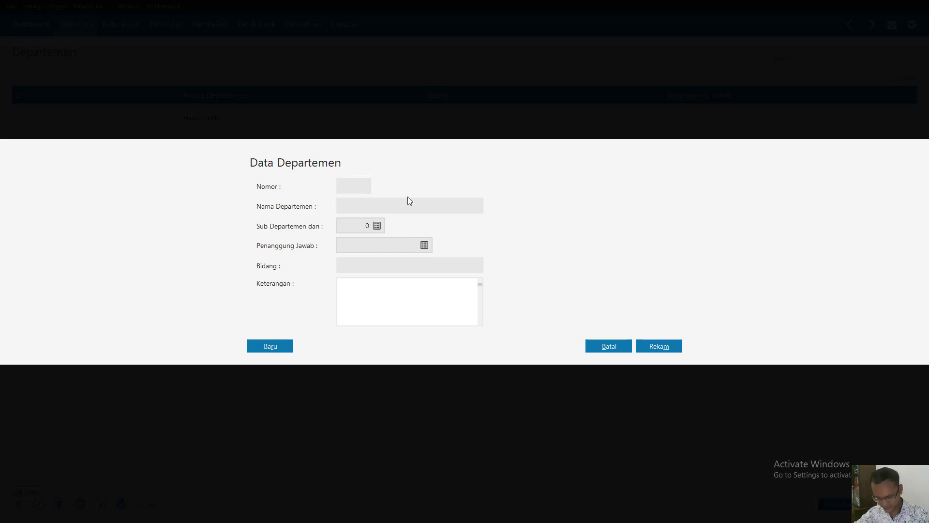
type("1")
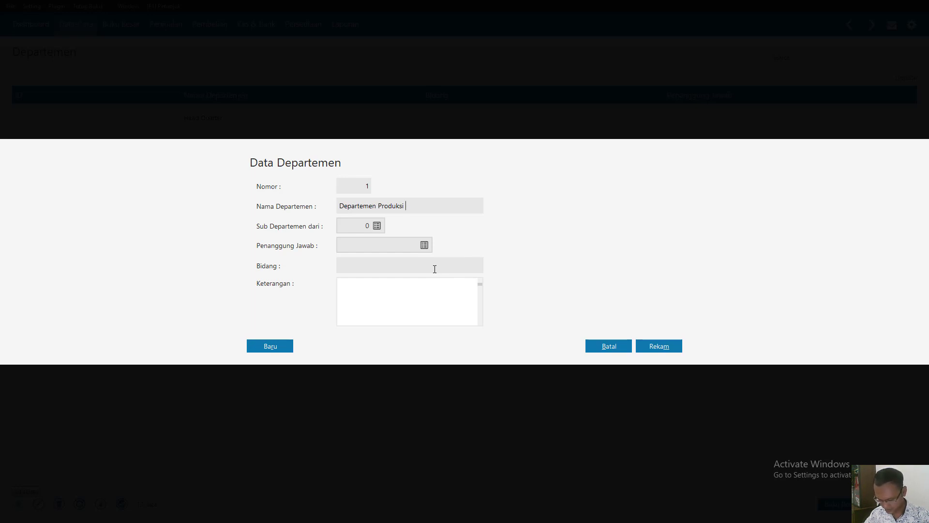
left_click(424, 245)
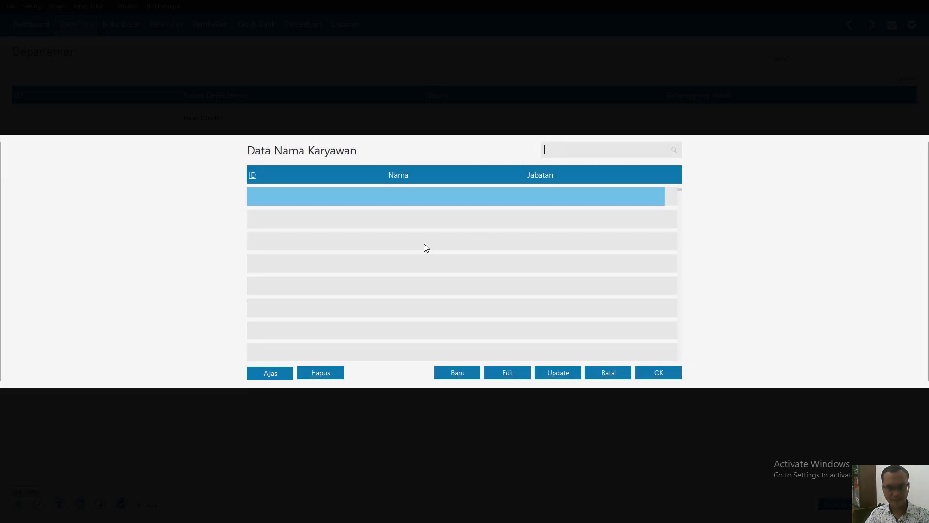
left_click(455, 372)
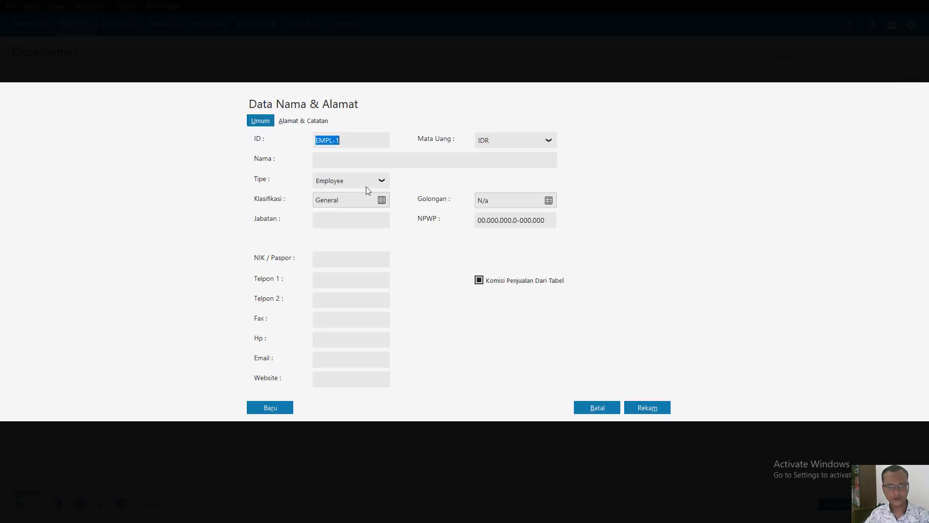
left_click(351, 162)
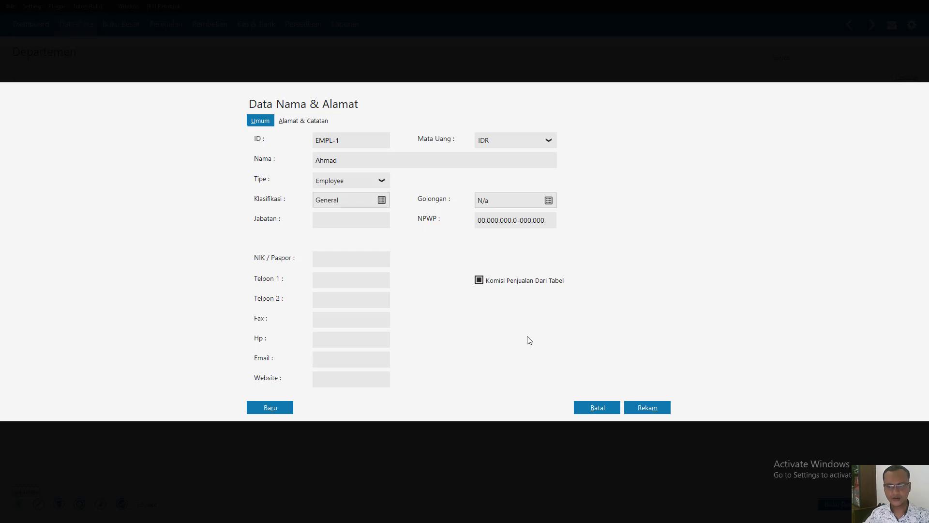
left_click(657, 409)
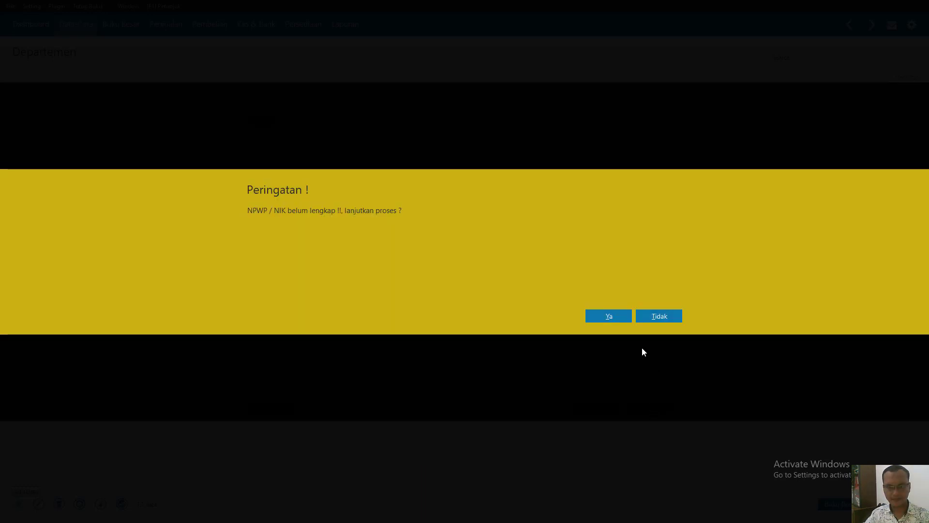
left_click(599, 315)
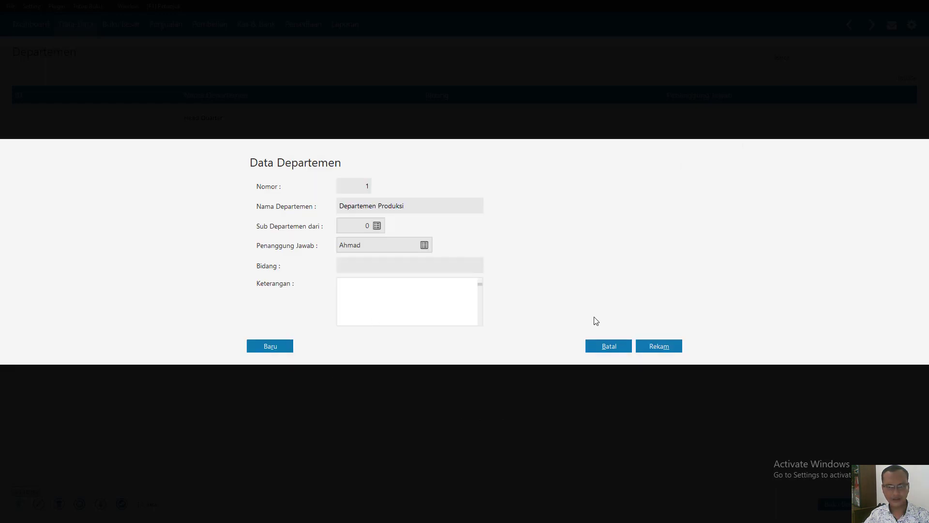
left_click(645, 346)
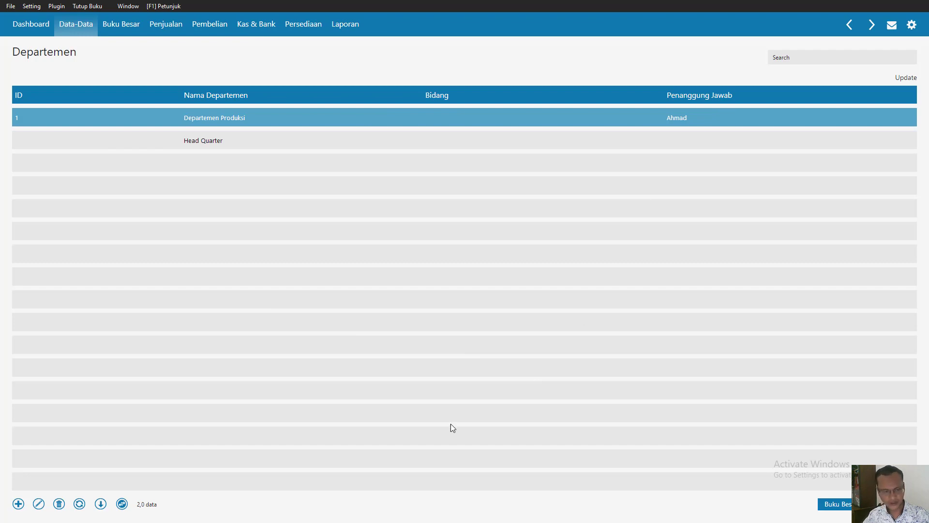
- Start a new department record with number 2 and the name Departemen Finance
left_click(18, 504)
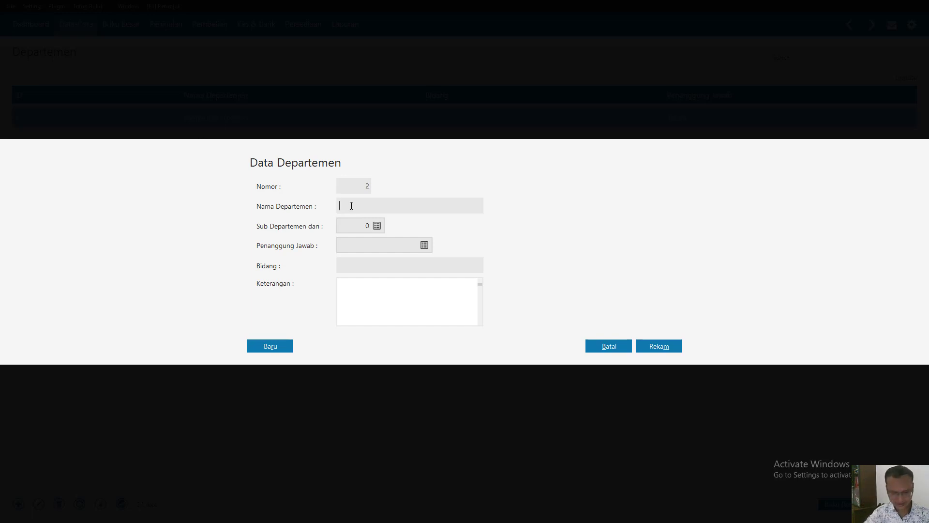
type("Depar")
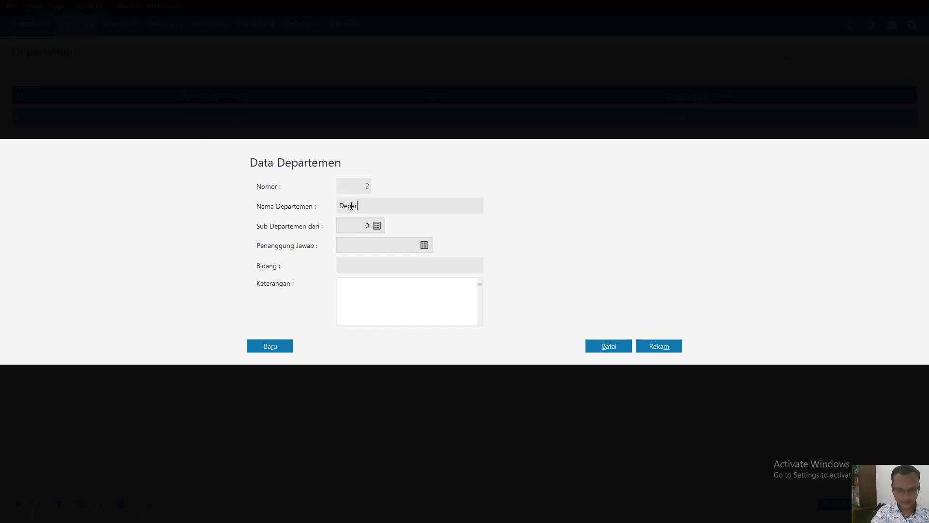
type("temen Finance")
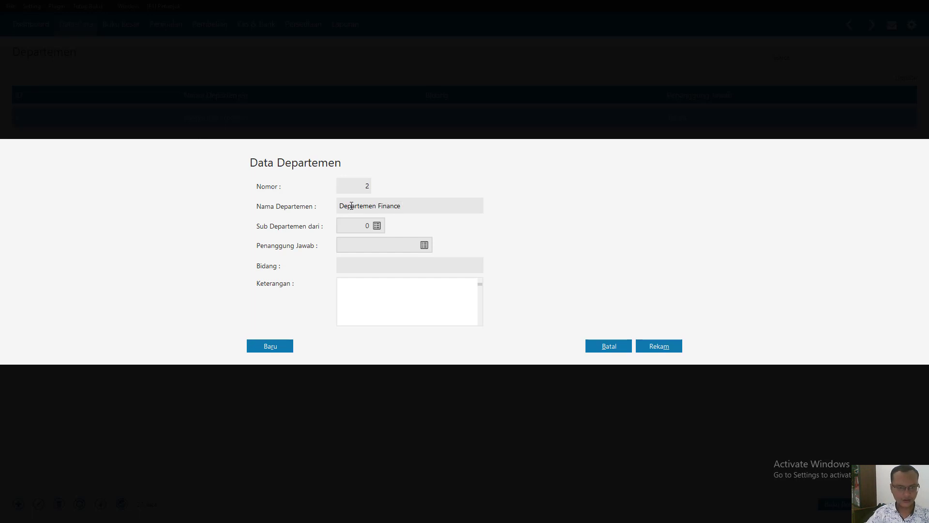
- From the Penanggung Jawab selection, create and record the Finance department head as an employee by name, without NPWP or NIK
left_click(425, 246)
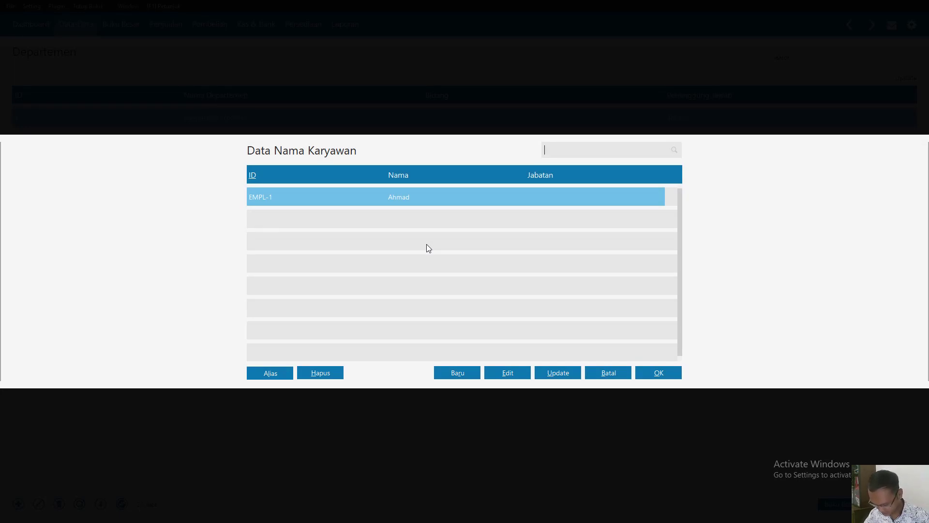
left_click(450, 372)
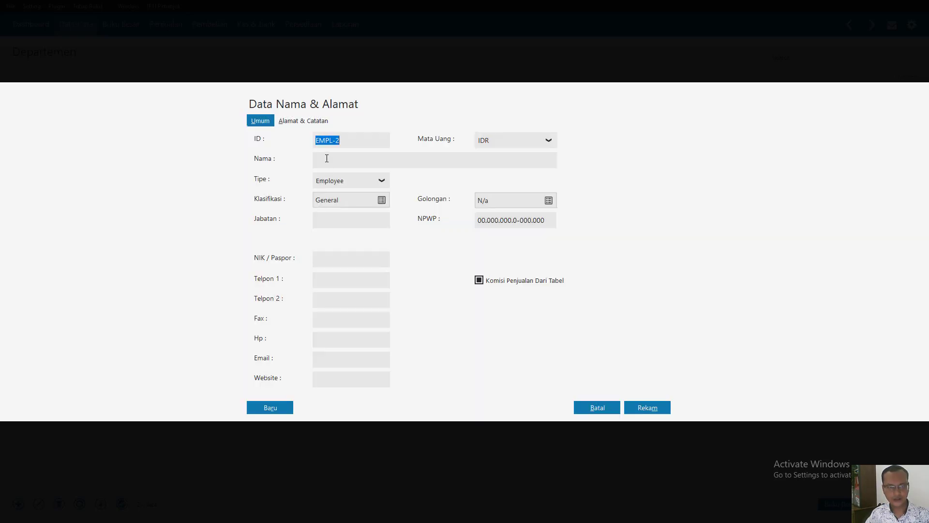
left_click(327, 158)
type("Ade")
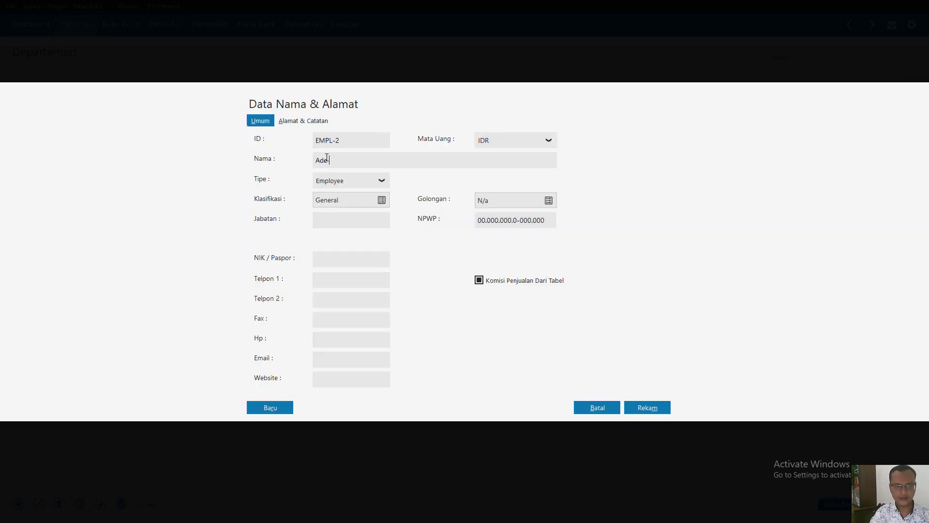
left_click(648, 408)
left_click(607, 315)
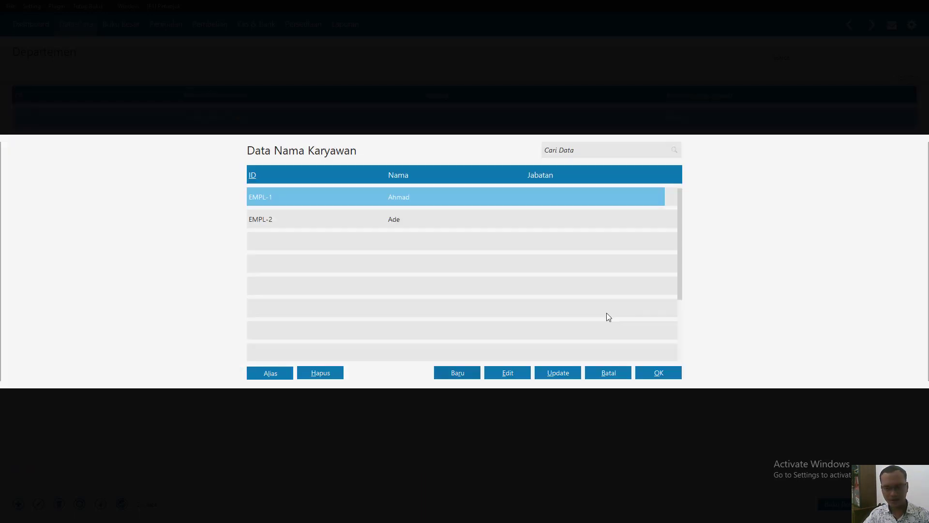
- Record a third employee by name without NPWP or NIK, and choose the second employee as Departemen Finance's Penanggung Jawab
left_click(457, 373)
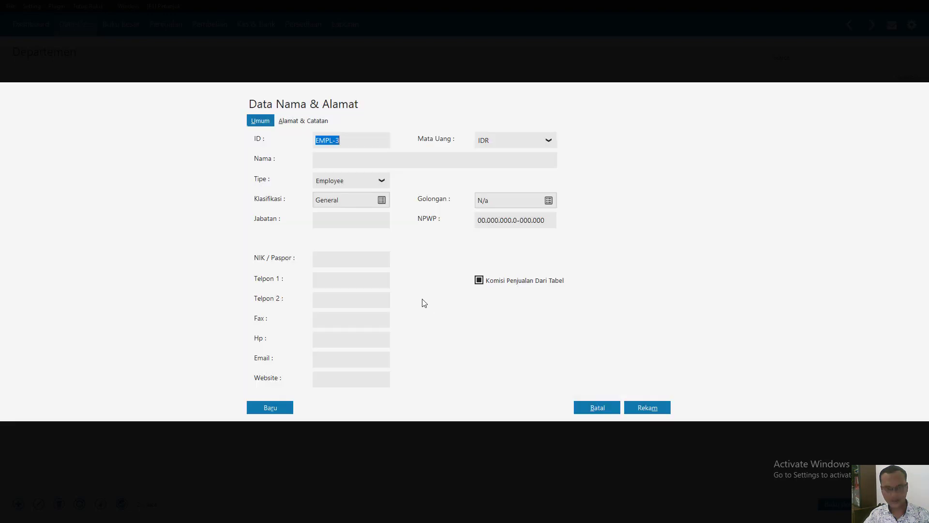
left_click(331, 162)
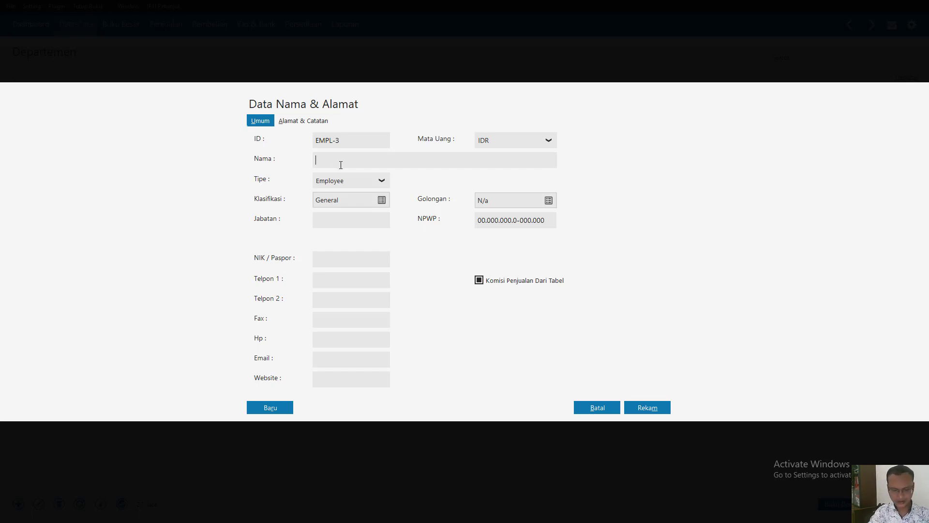
type("Dani")
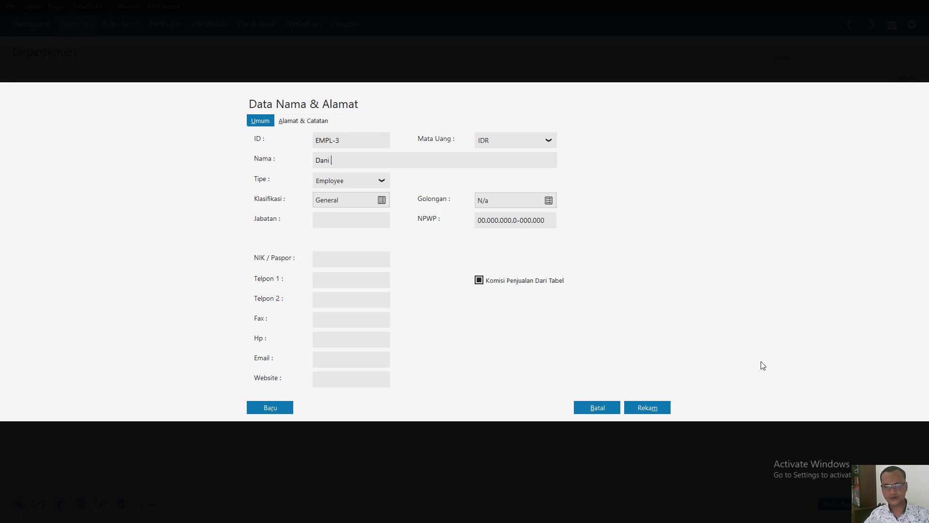
left_click(650, 408)
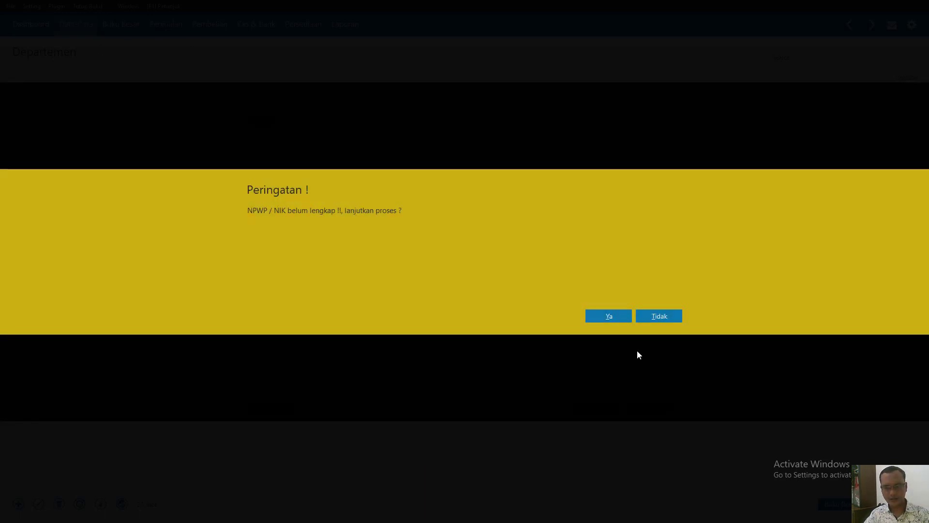
left_click(609, 316)
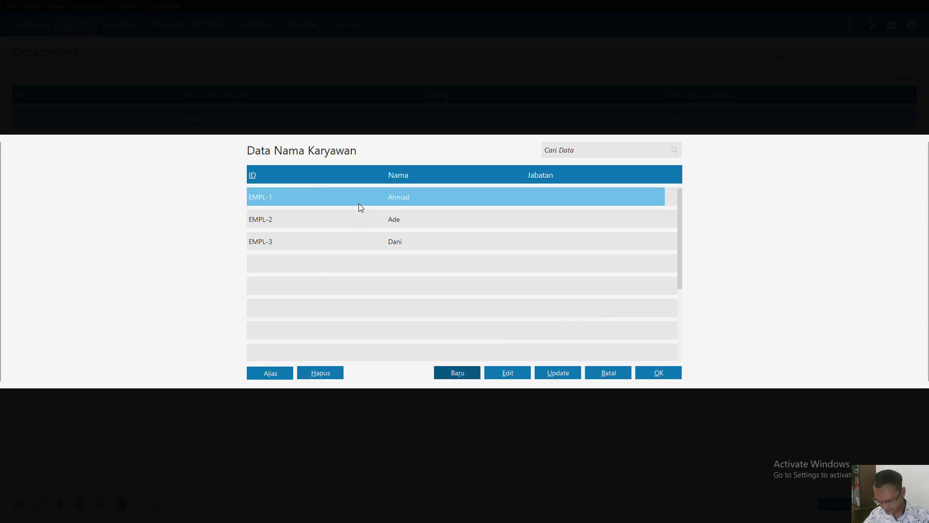
double_click(360, 217)
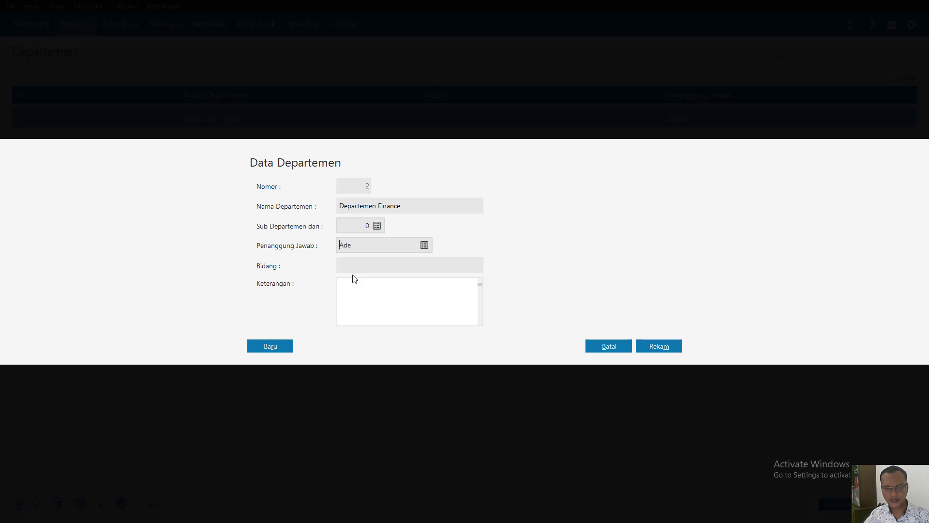
- Record Departemen Finance and start a new department record with number 3 and the name Departemen Pemasaran
left_click(676, 350)
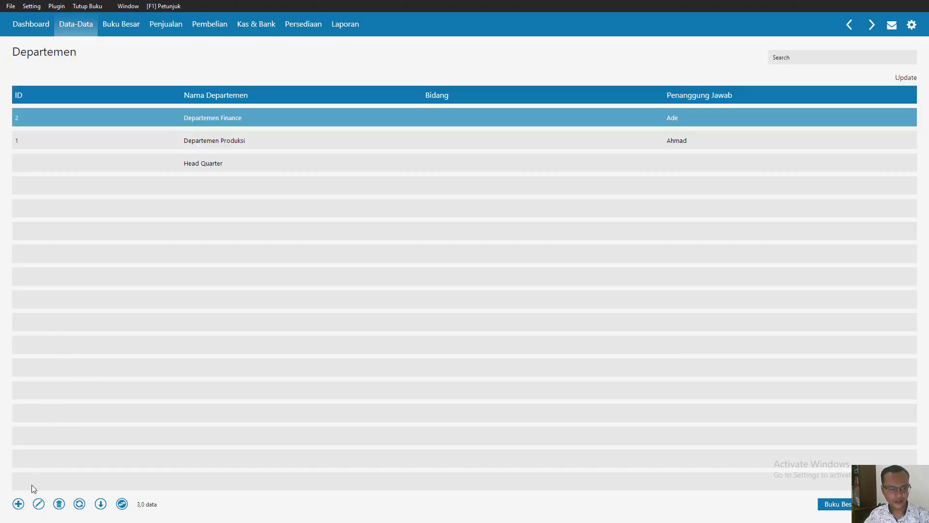
left_click(18, 504)
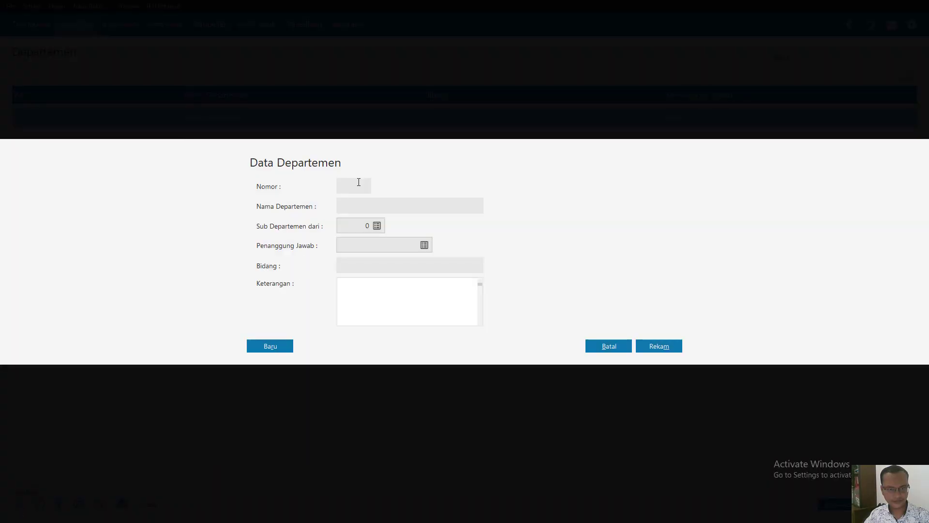
left_click(357, 188)
type("3")
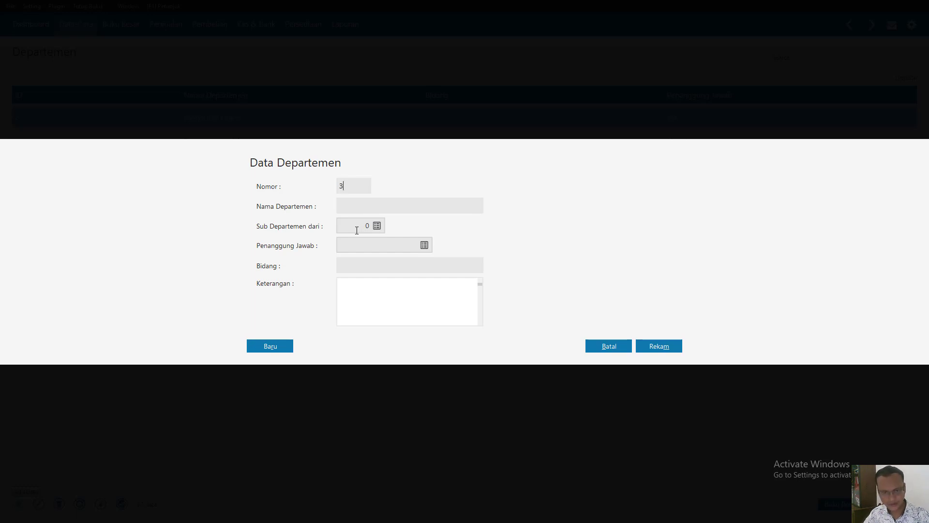
left_click(353, 205)
type("D")
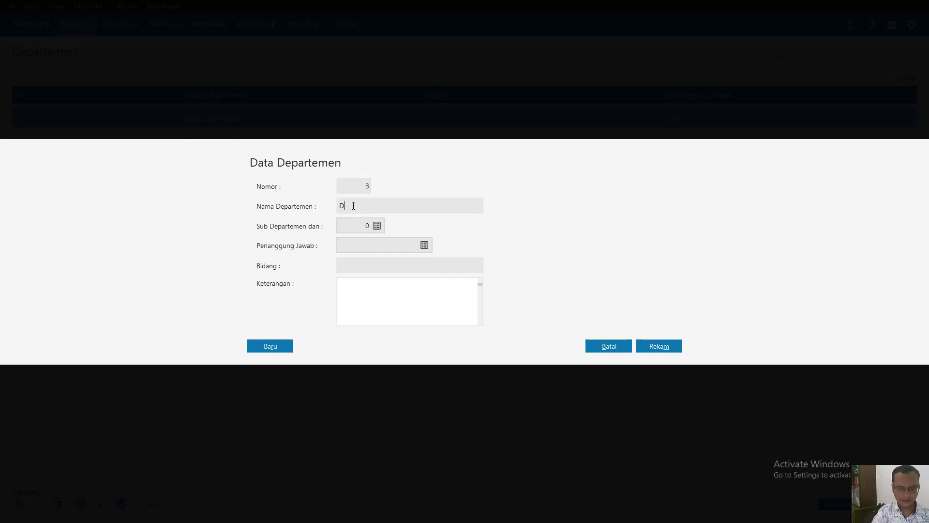
type("epartemen ")
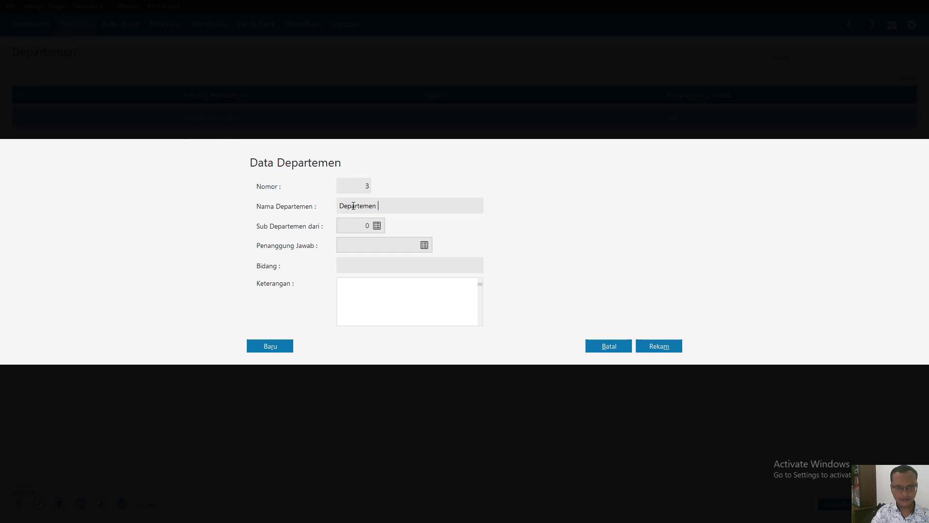
type("Pemasaran")
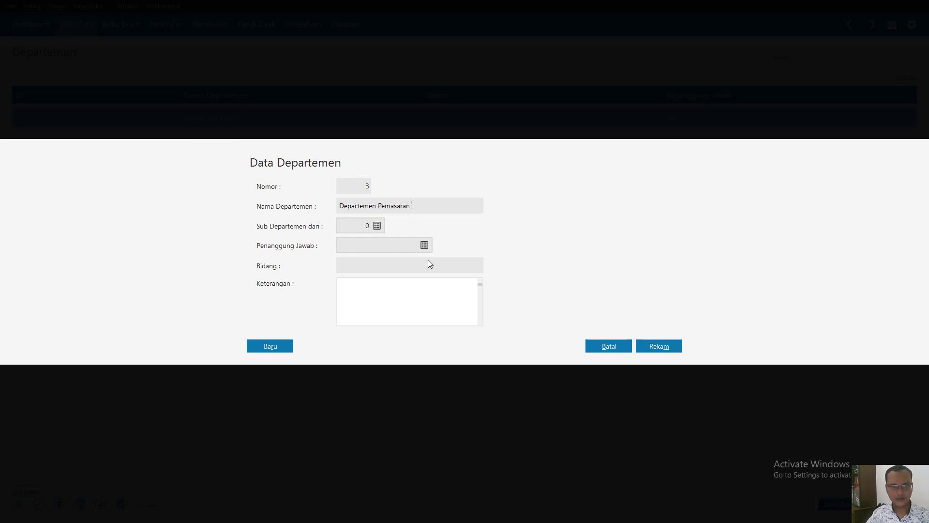
- Record Departemen Pemasaran with the third employee, EMPL-3, as its Penanggung Jawab, and close the department list
left_click(424, 245)
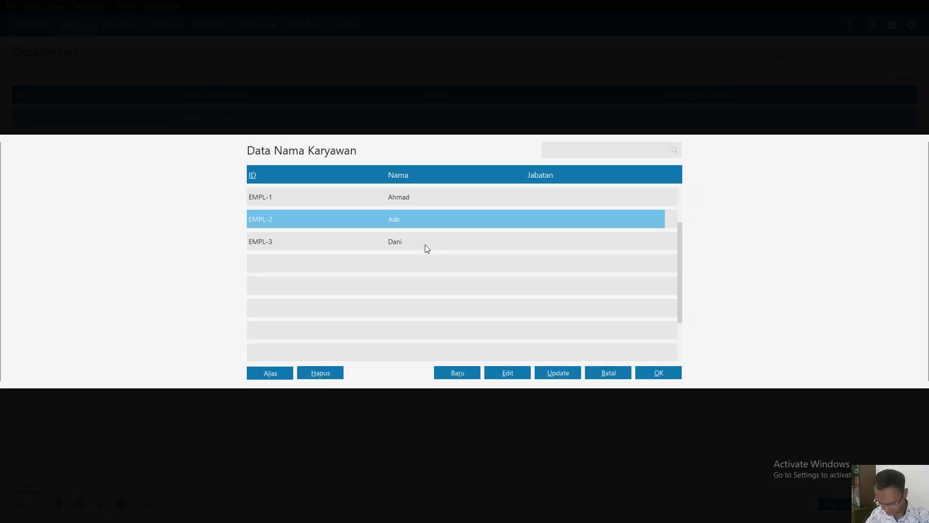
double_click(402, 244)
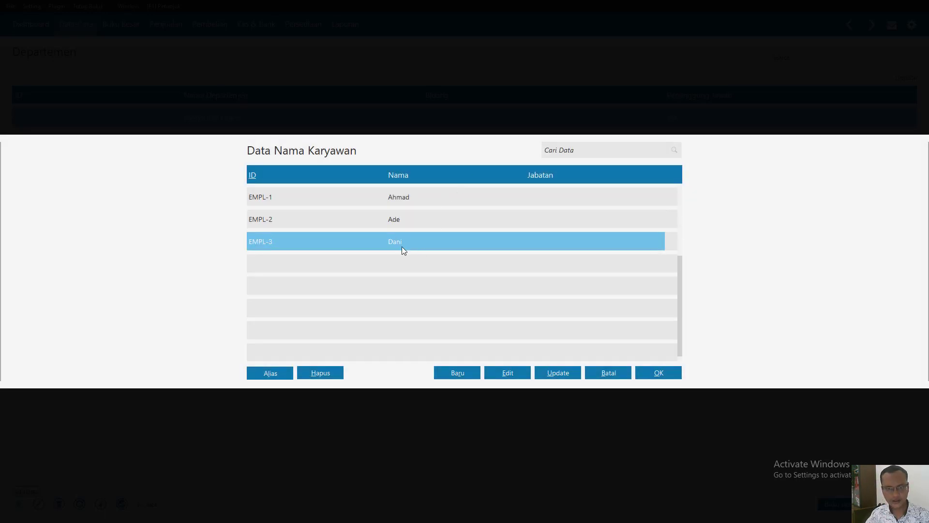
left_click(668, 345)
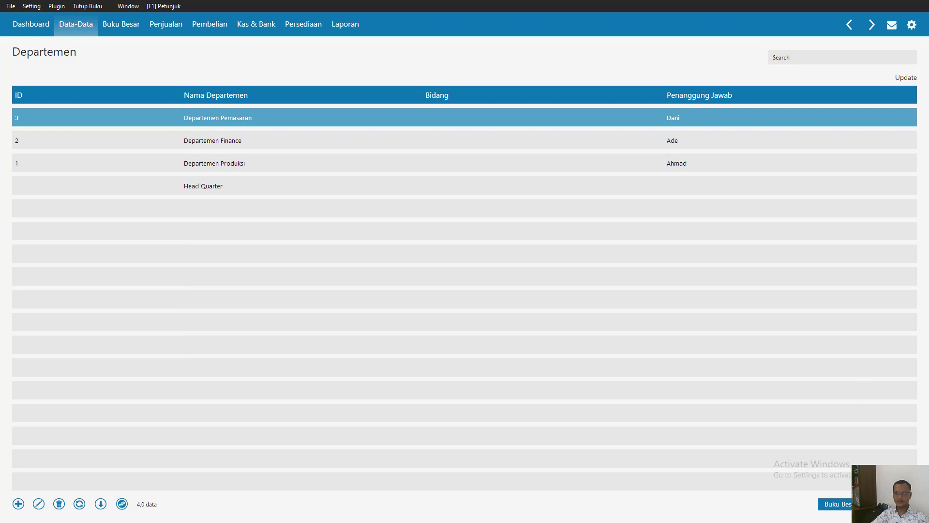
left_click(893, 504)
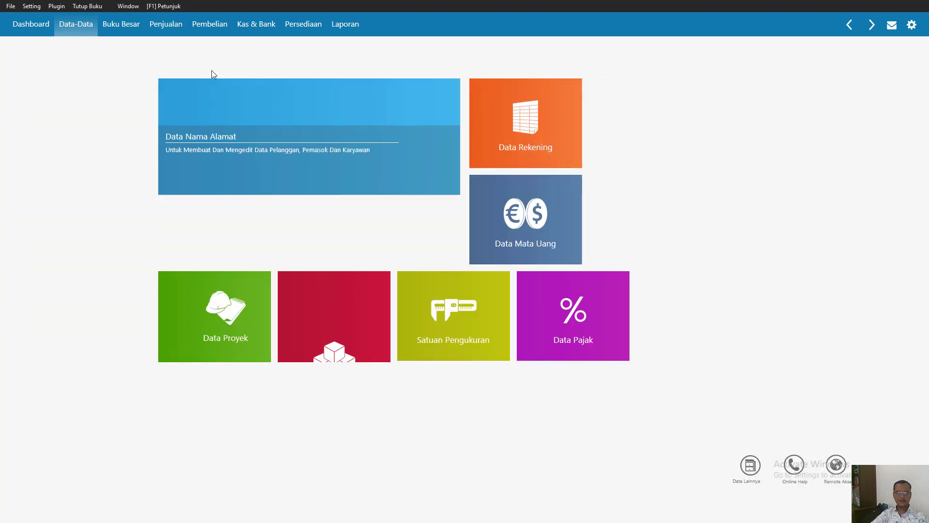
left_click(28, 24)
left_click(67, 23)
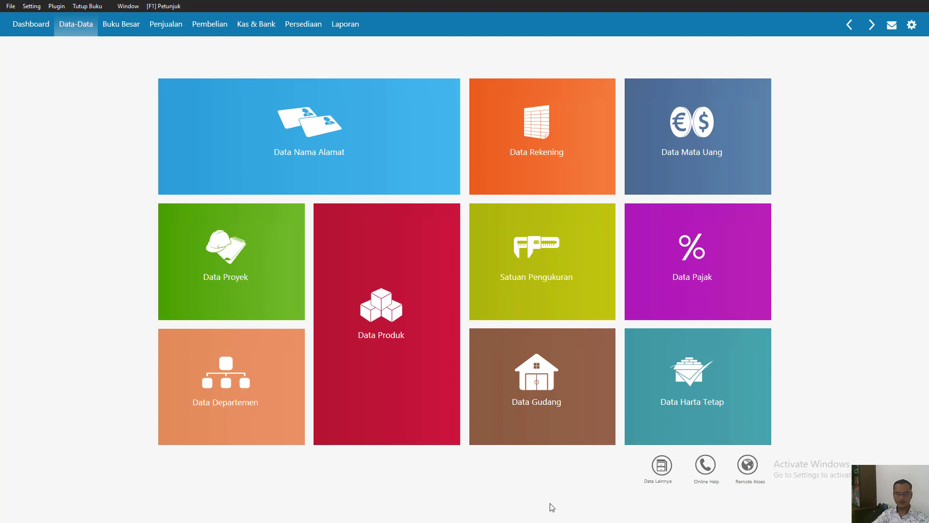
key("super")
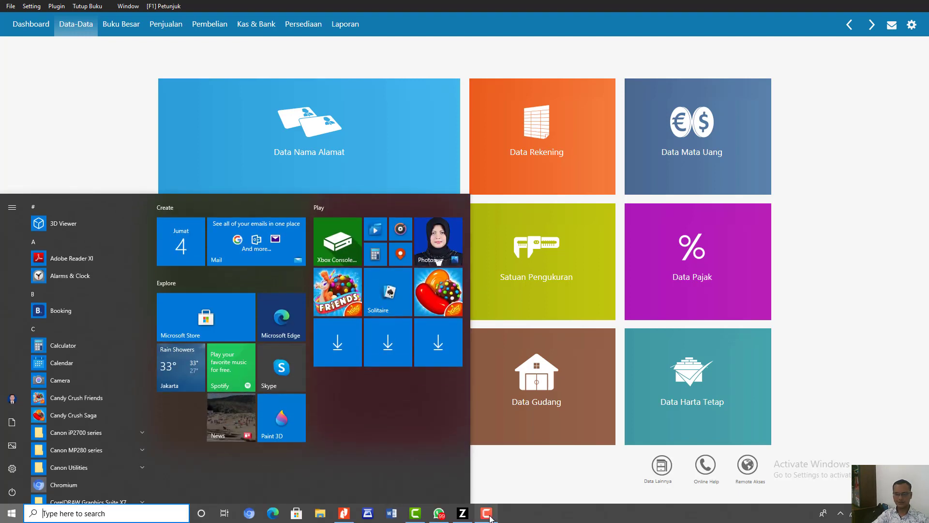